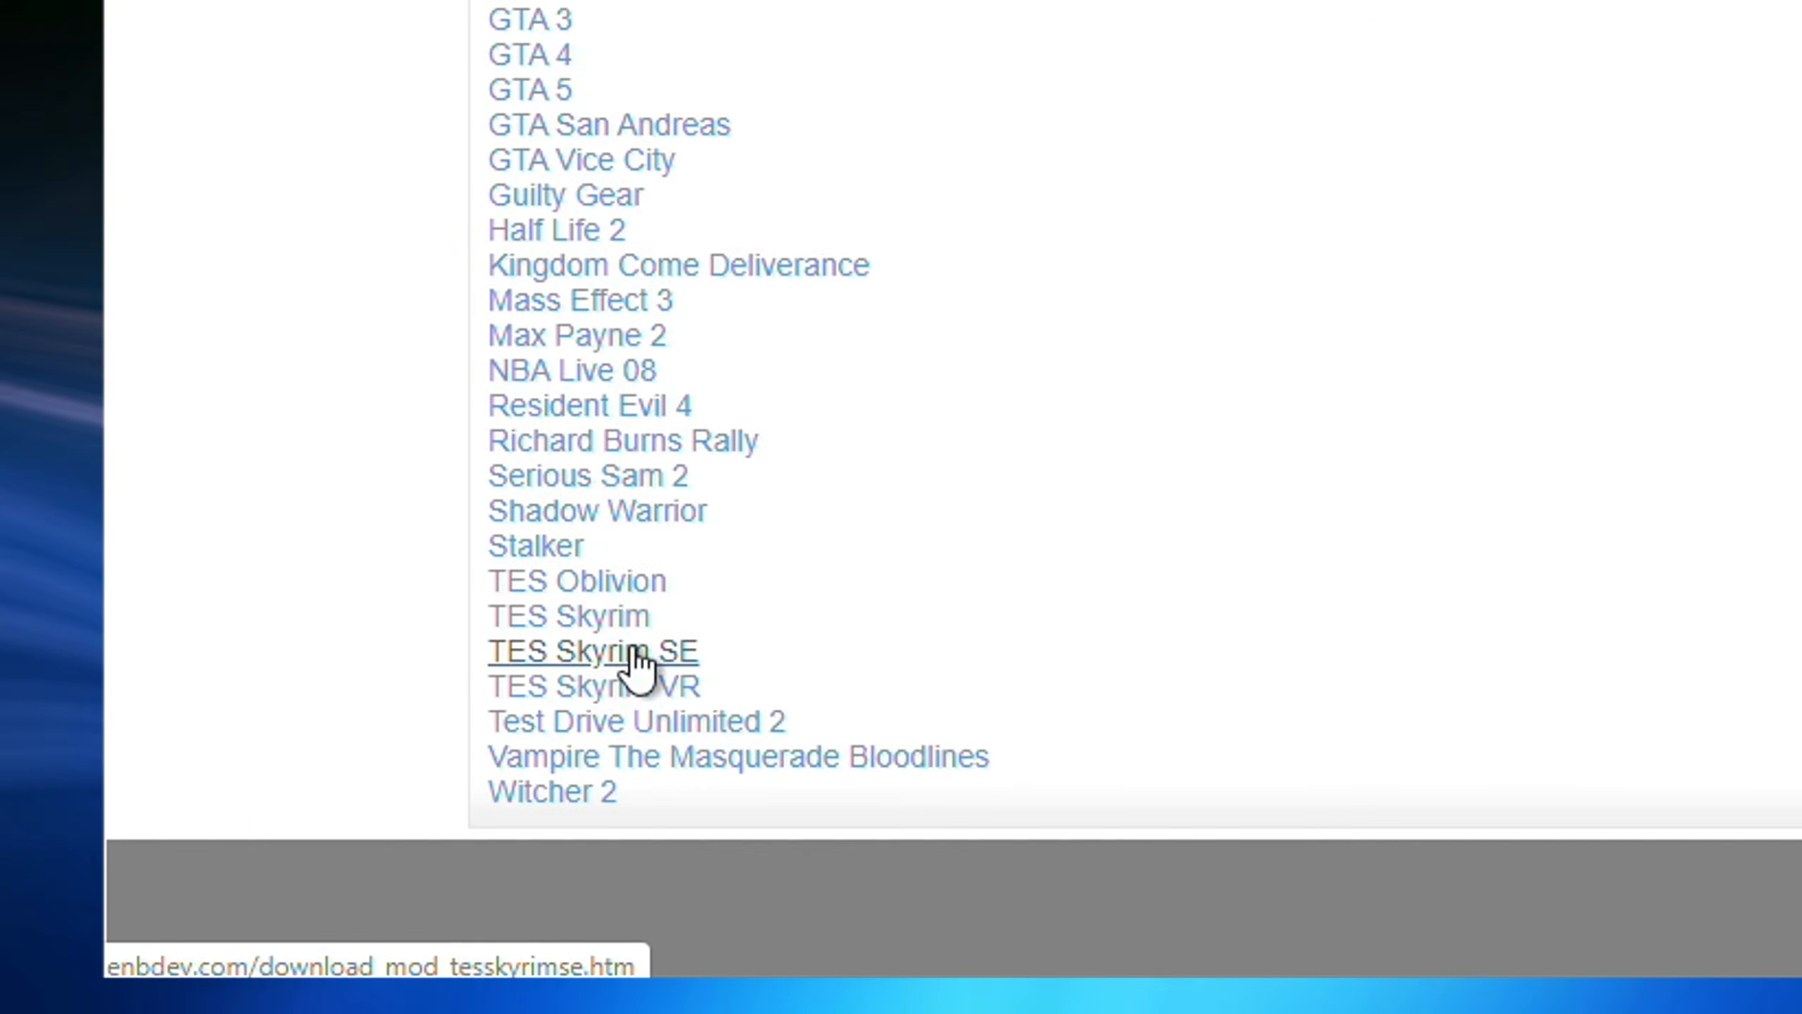
Download ENBSeries v0.421 for TES Skyrim SE from the ENB site.
{"action": "left_click", "coordinate": [639, 661]}
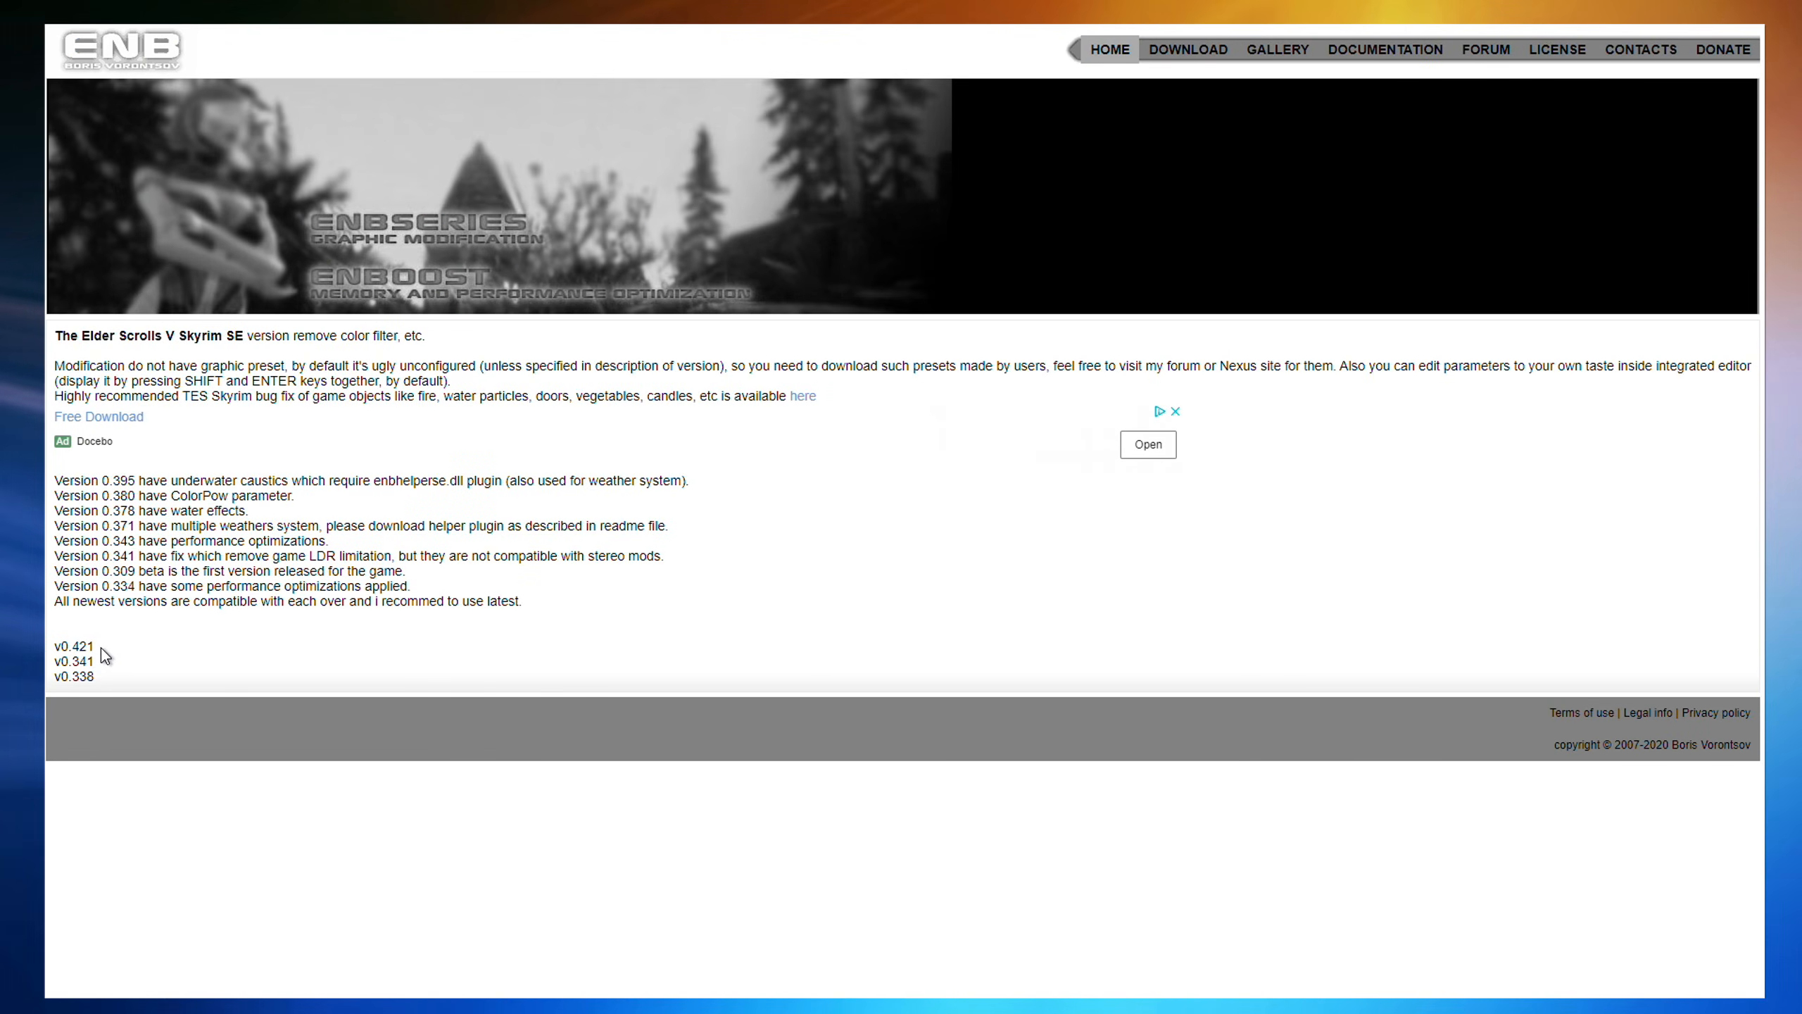
{"action": "left_click", "coordinate": [71, 646]}
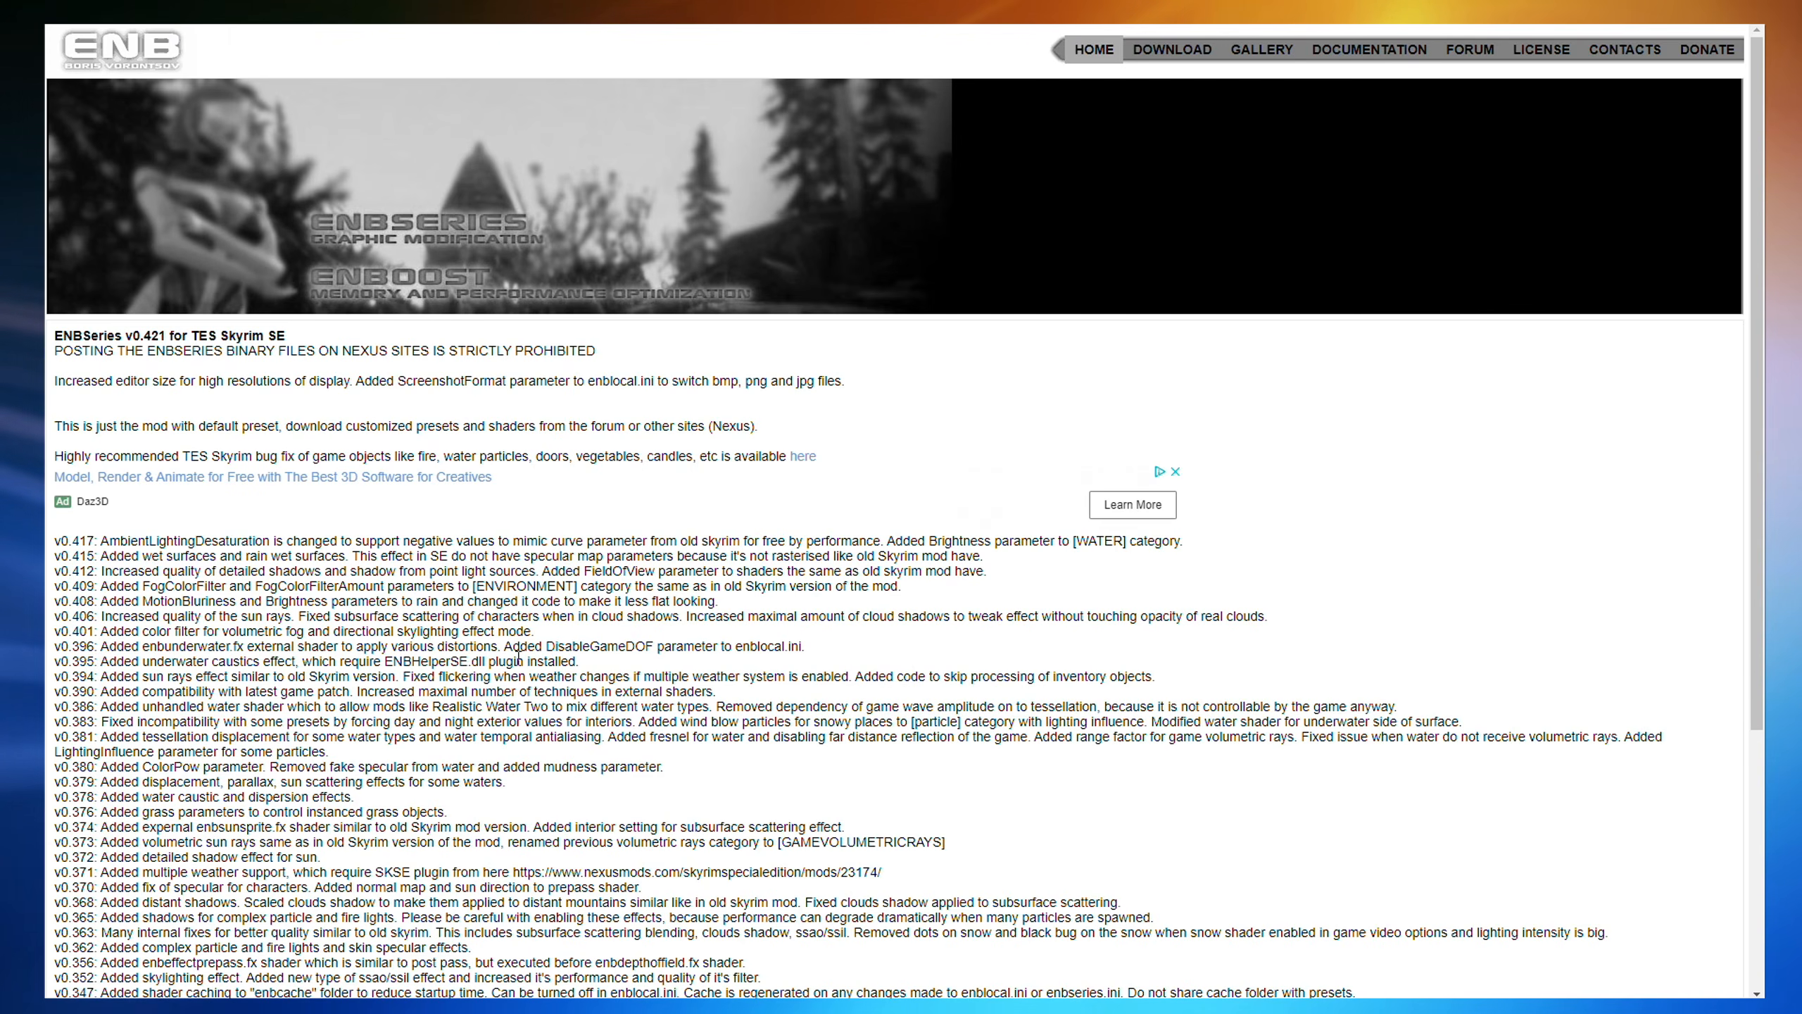
{"action": "scroll", "coordinate": [511, 656], "scroll_direction": "down", "scroll_amount": 5}
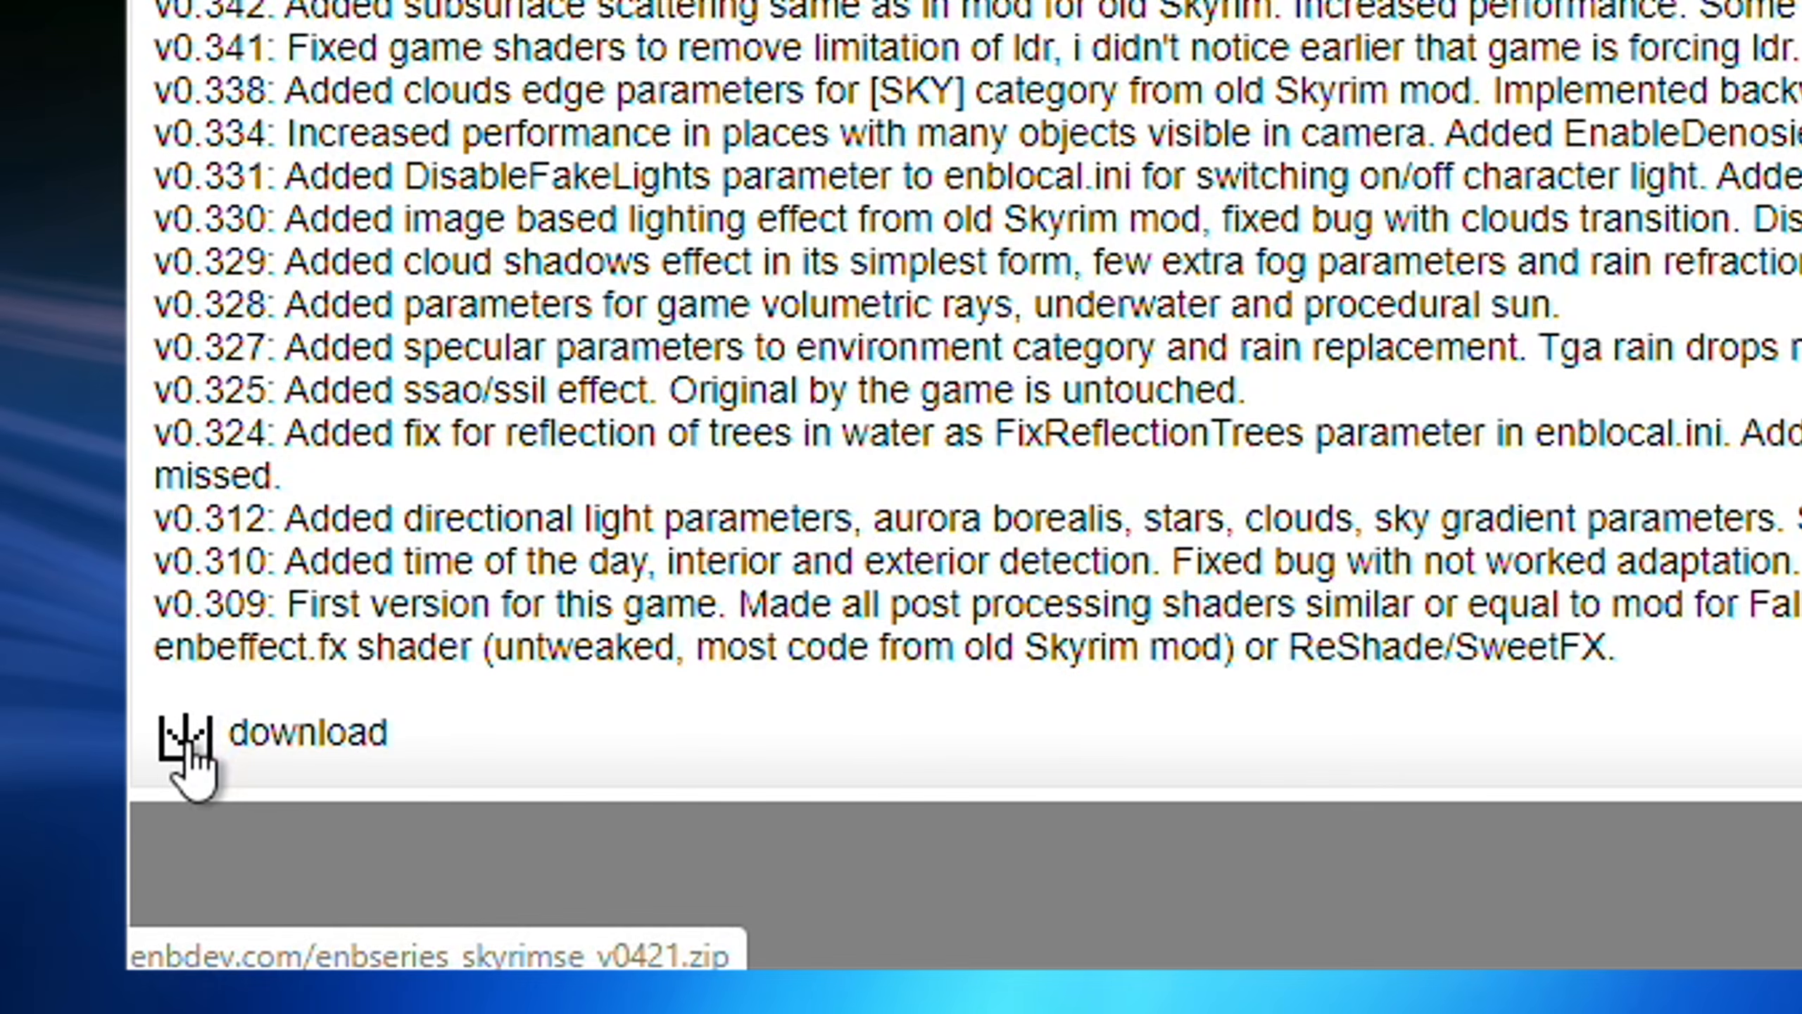
{"action": "left_click", "coordinate": [190, 745]}
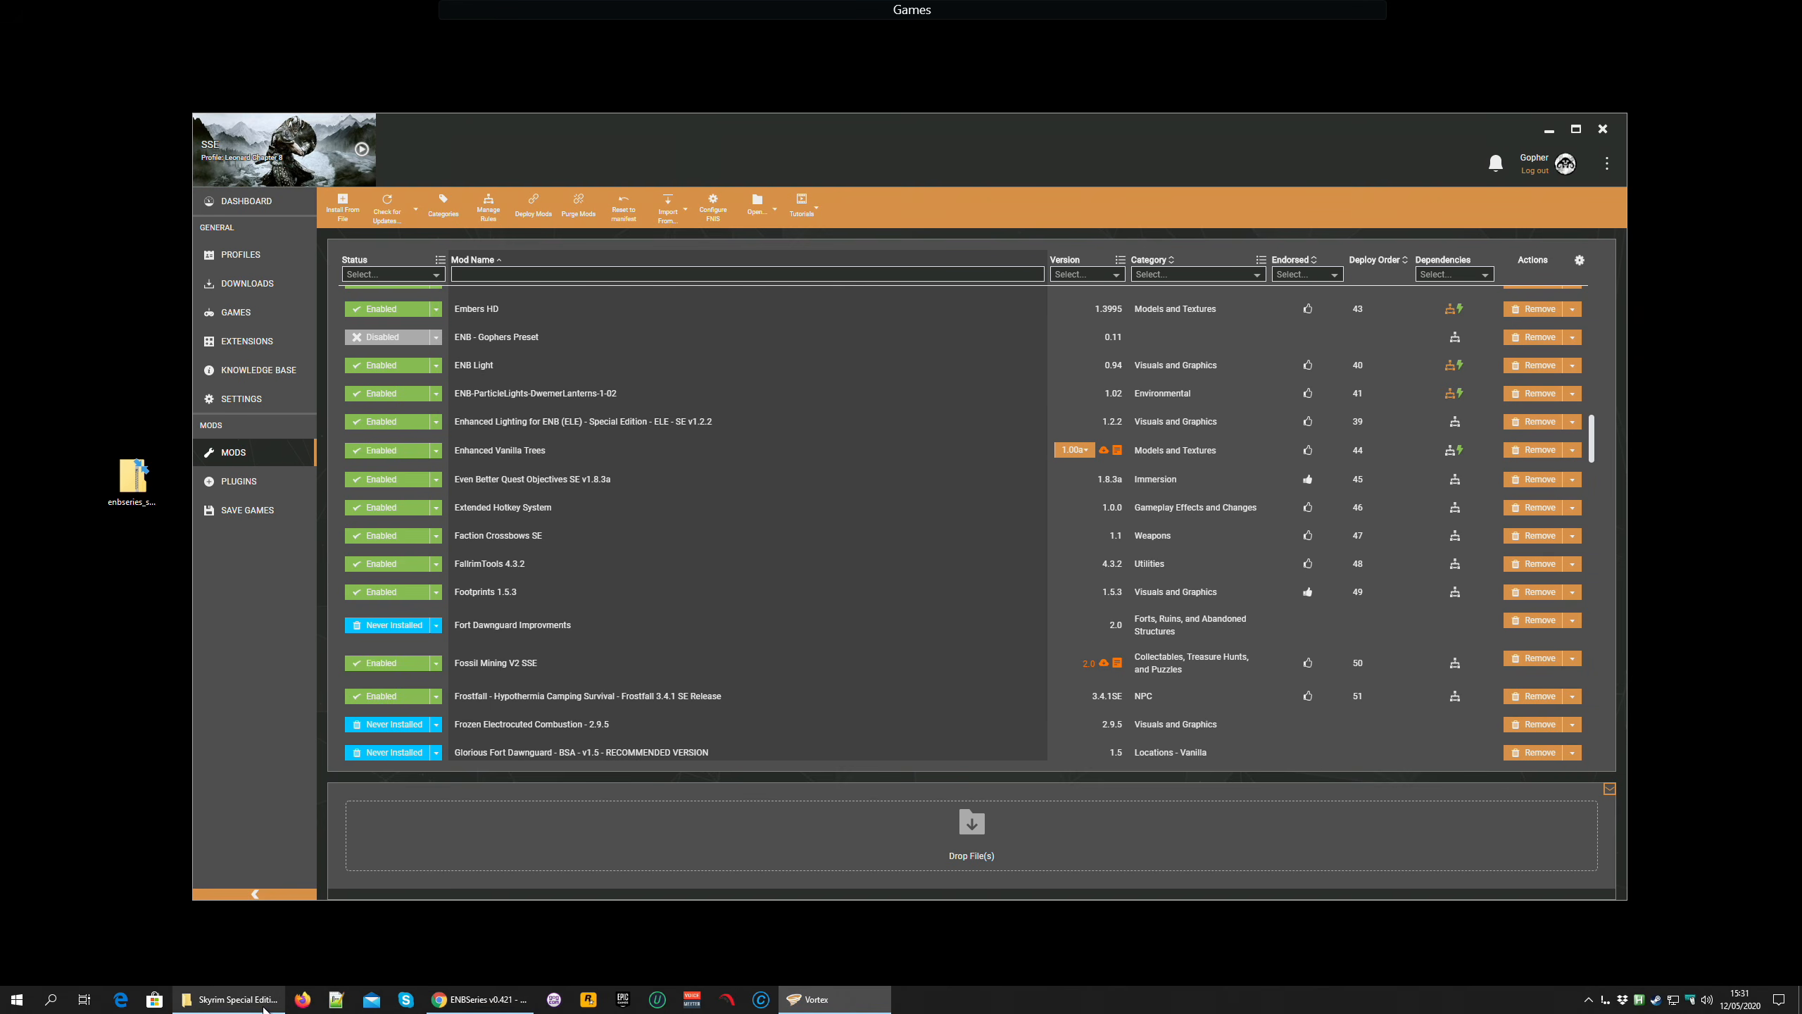
Extract the downloaded ENB archive on the desktop into its own enbseries_skyrimse_v0421 folder with 7-Zip, and delete the original archive.
{"action": "left_click", "coordinate": [231, 999]}
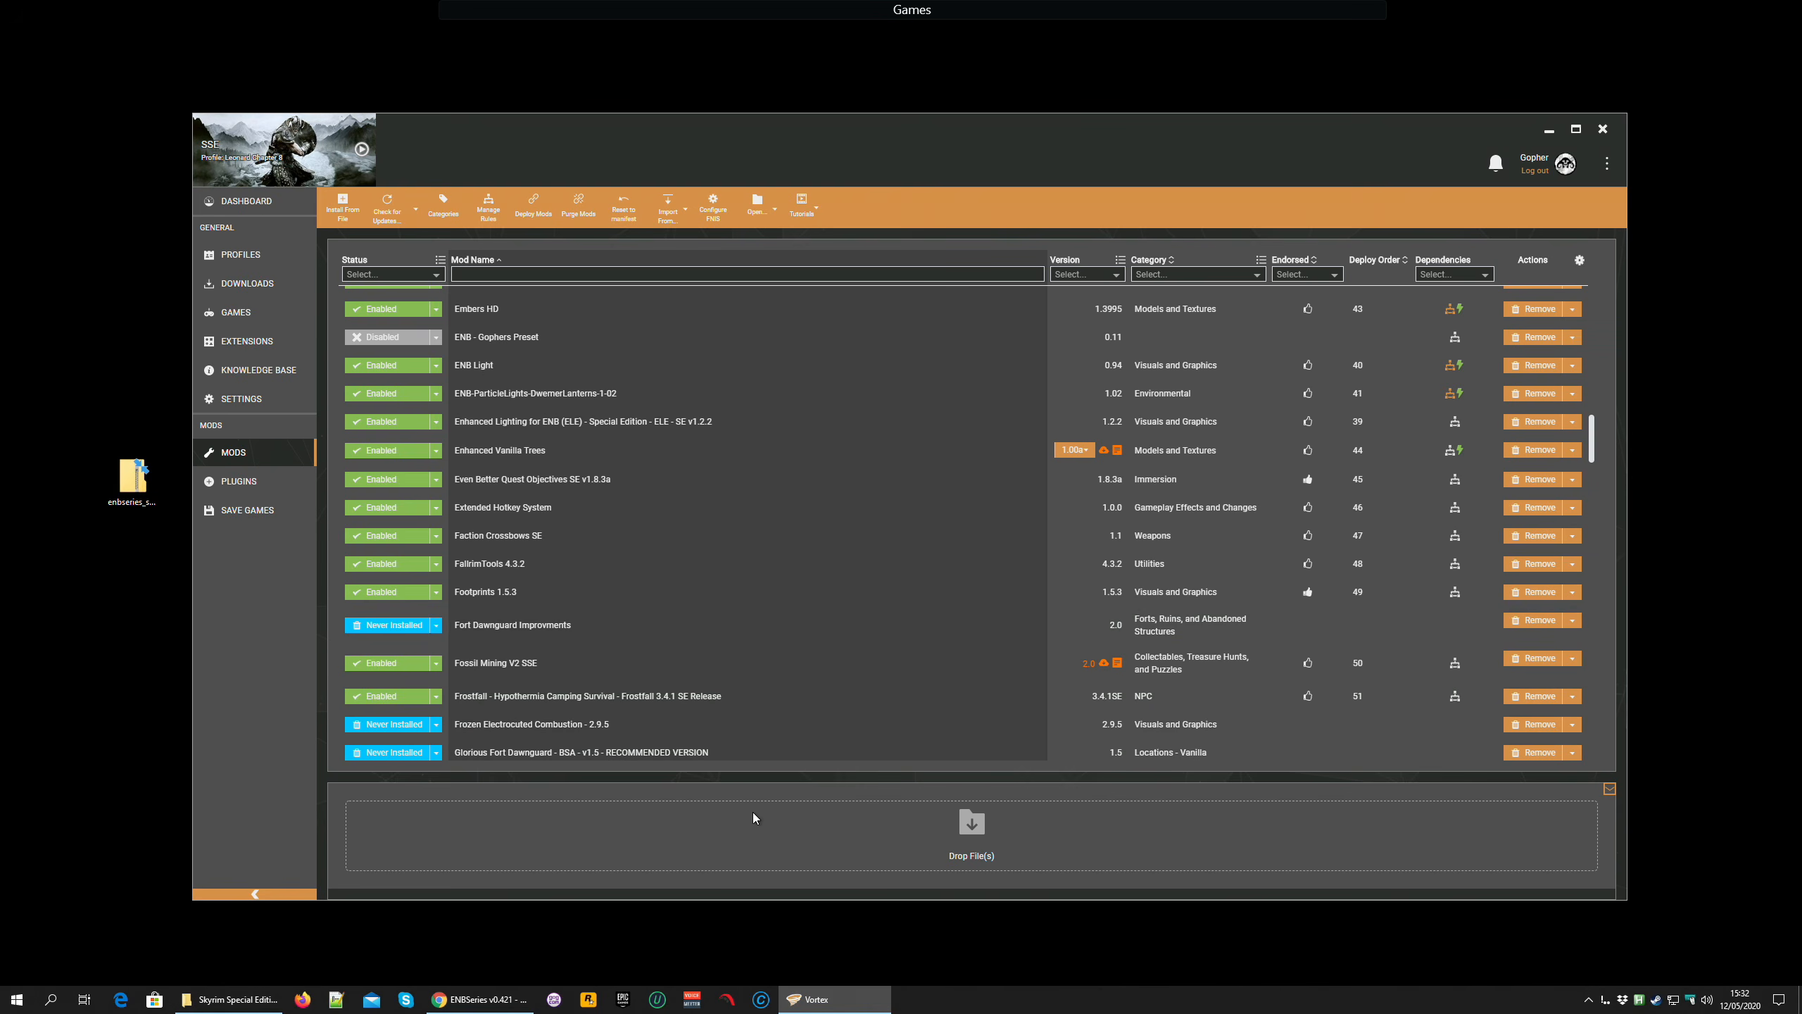
{"action": "left_click", "coordinate": [1549, 131]}
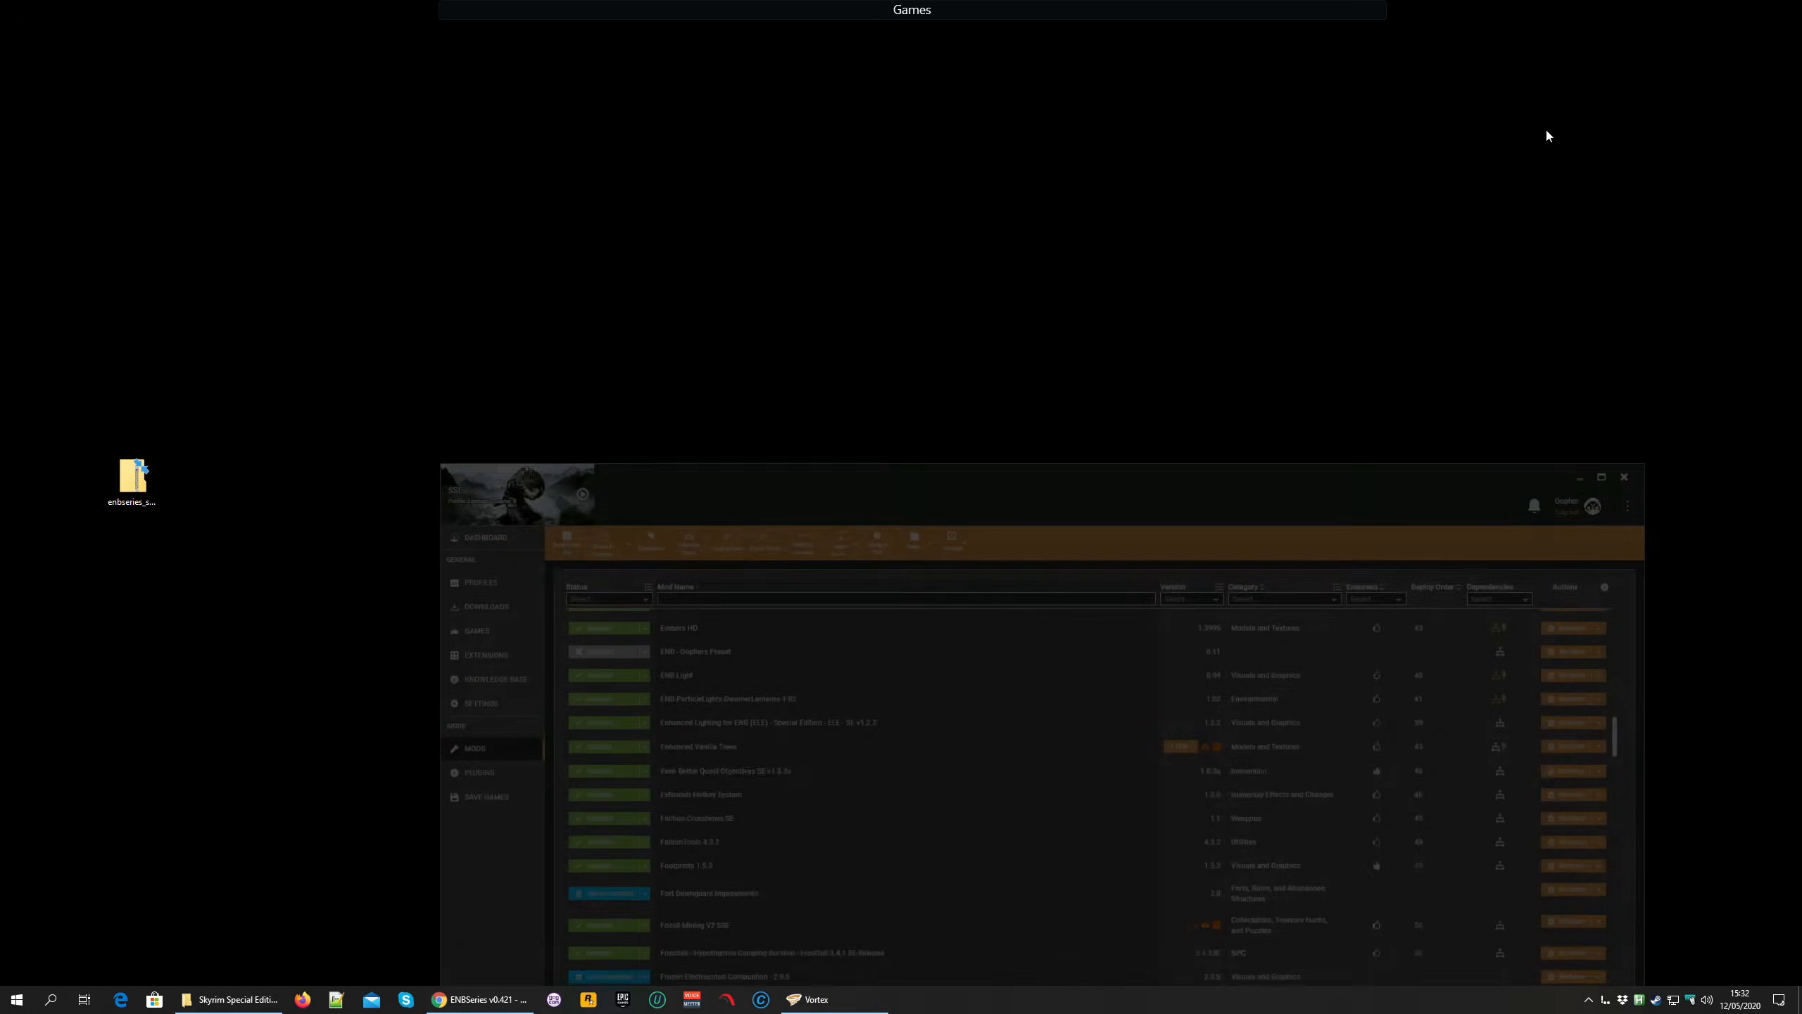
{"action": "right_click", "coordinate": [138, 481]}
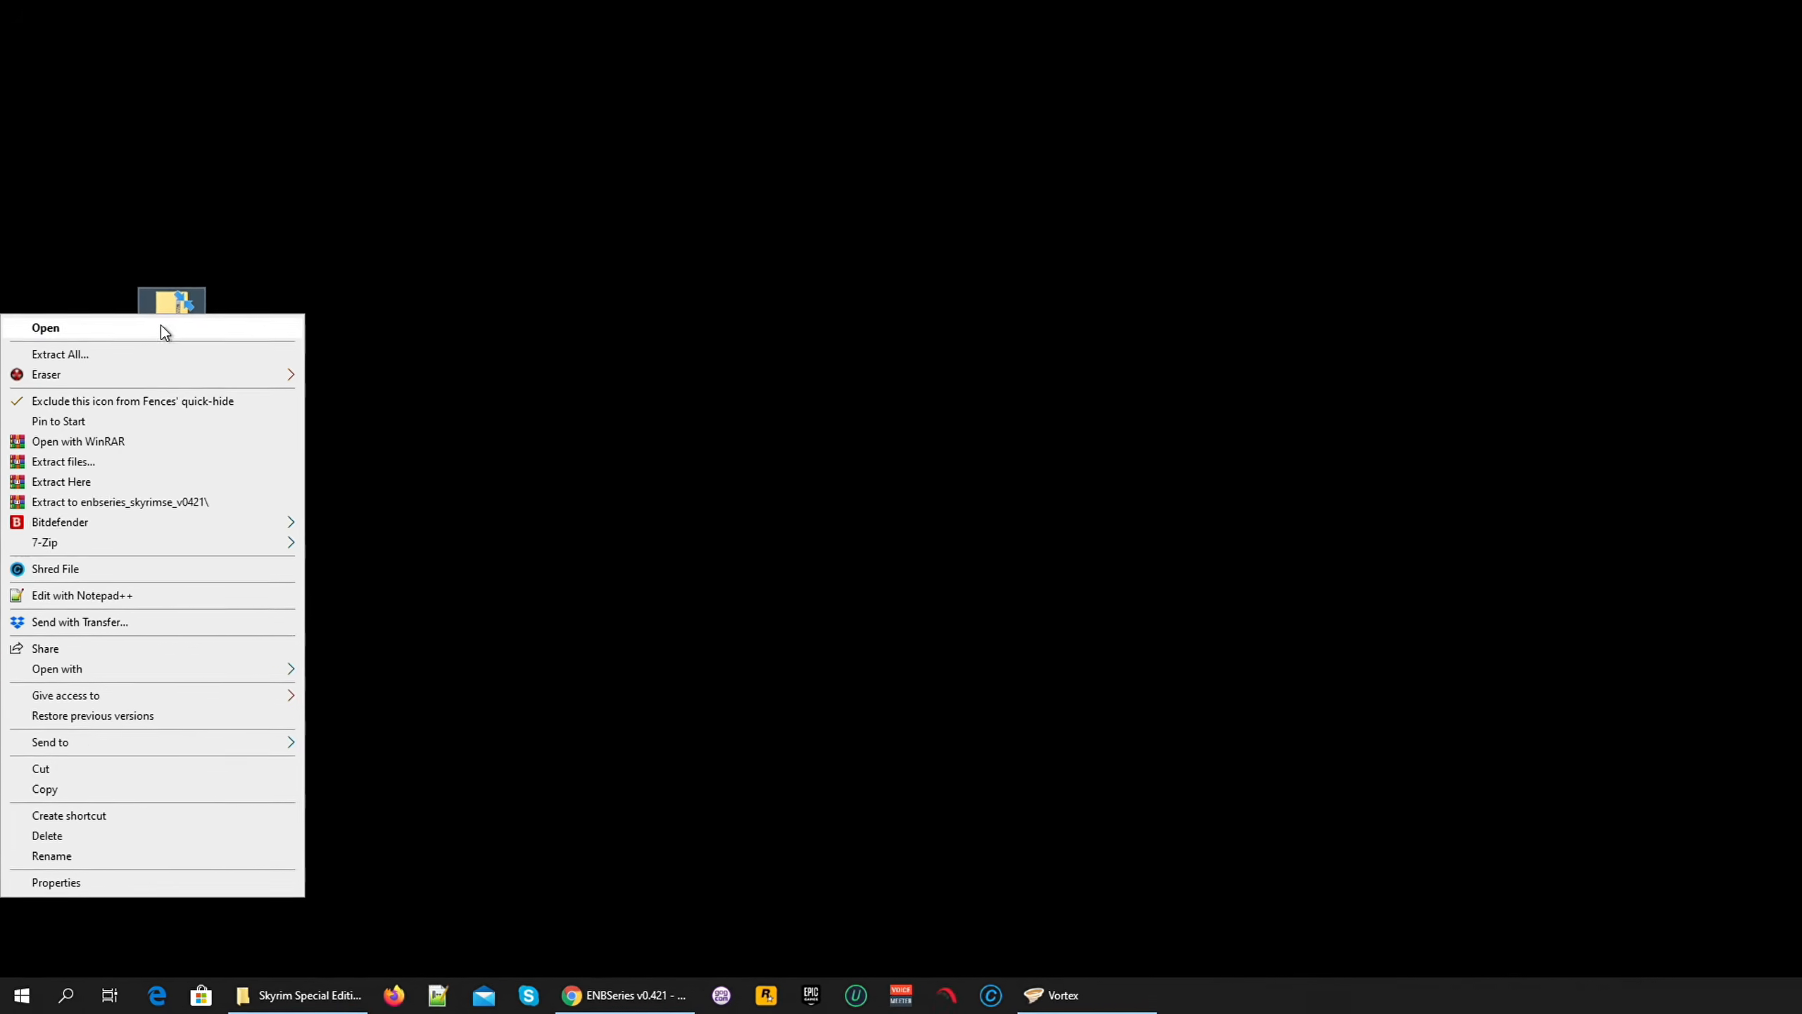
{"action": "mouse_move", "coordinate": [123, 527]}
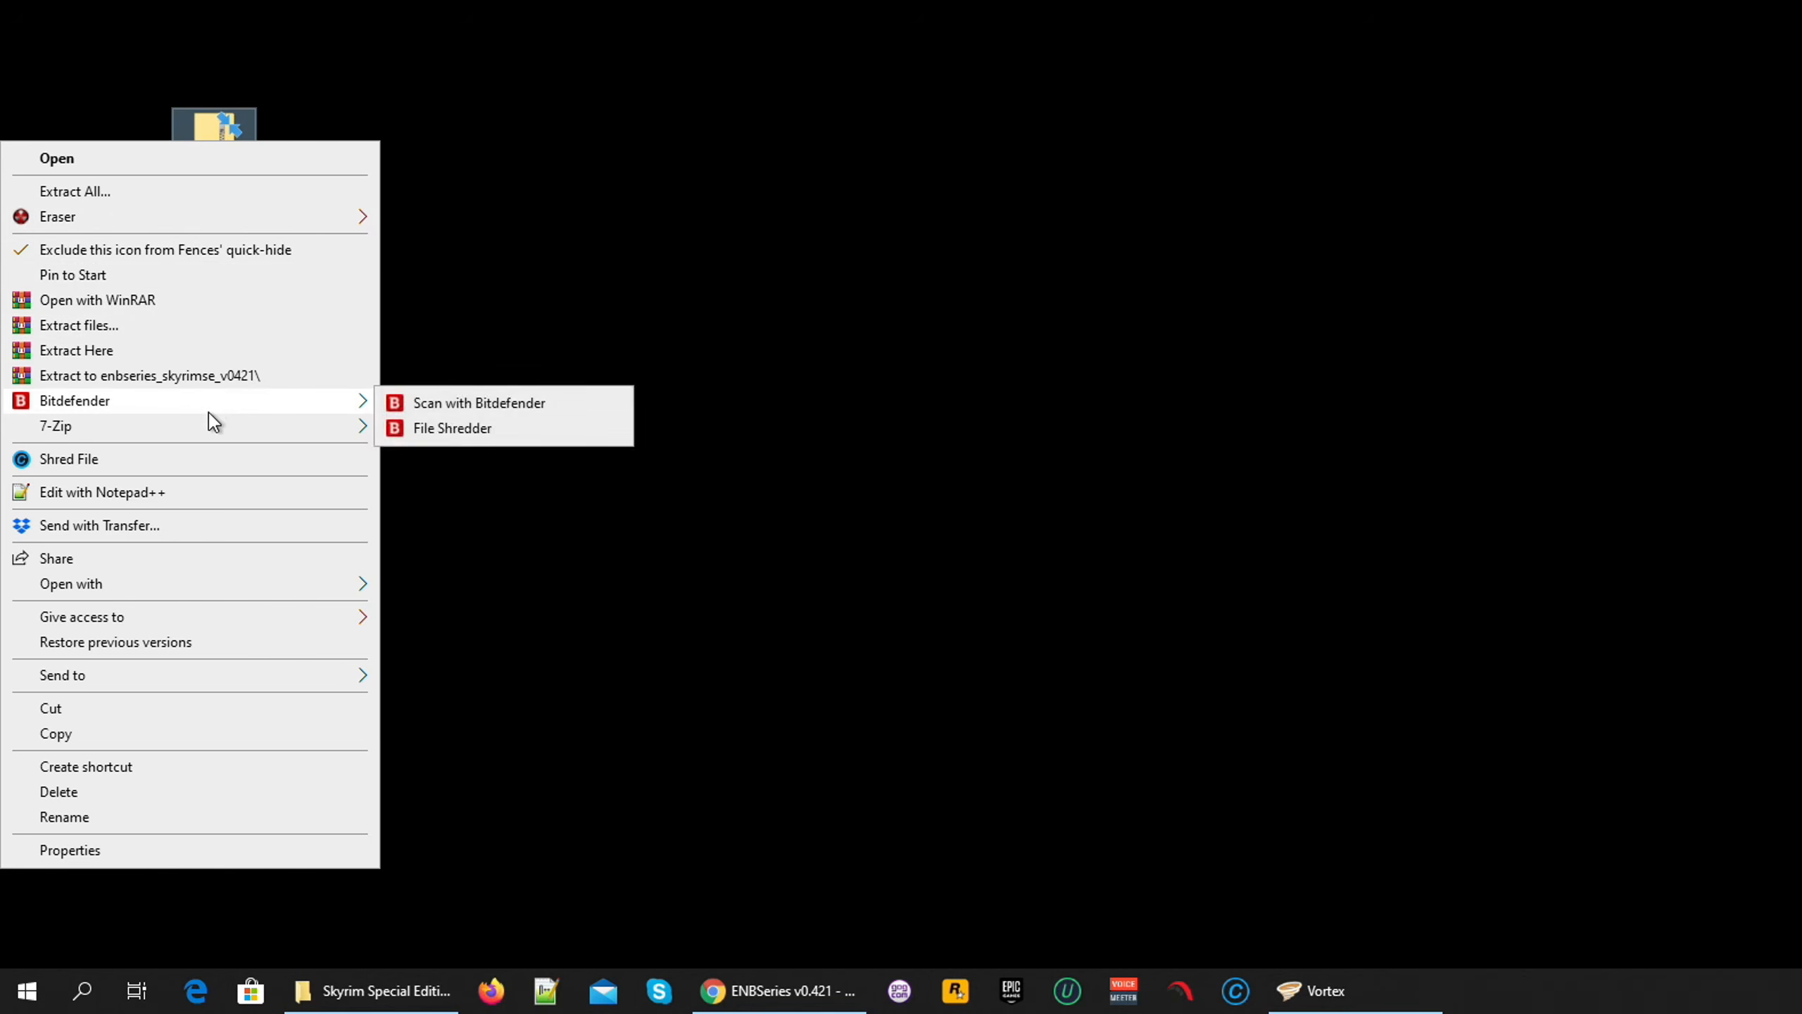
{"action": "mouse_move", "coordinate": [201, 433]}
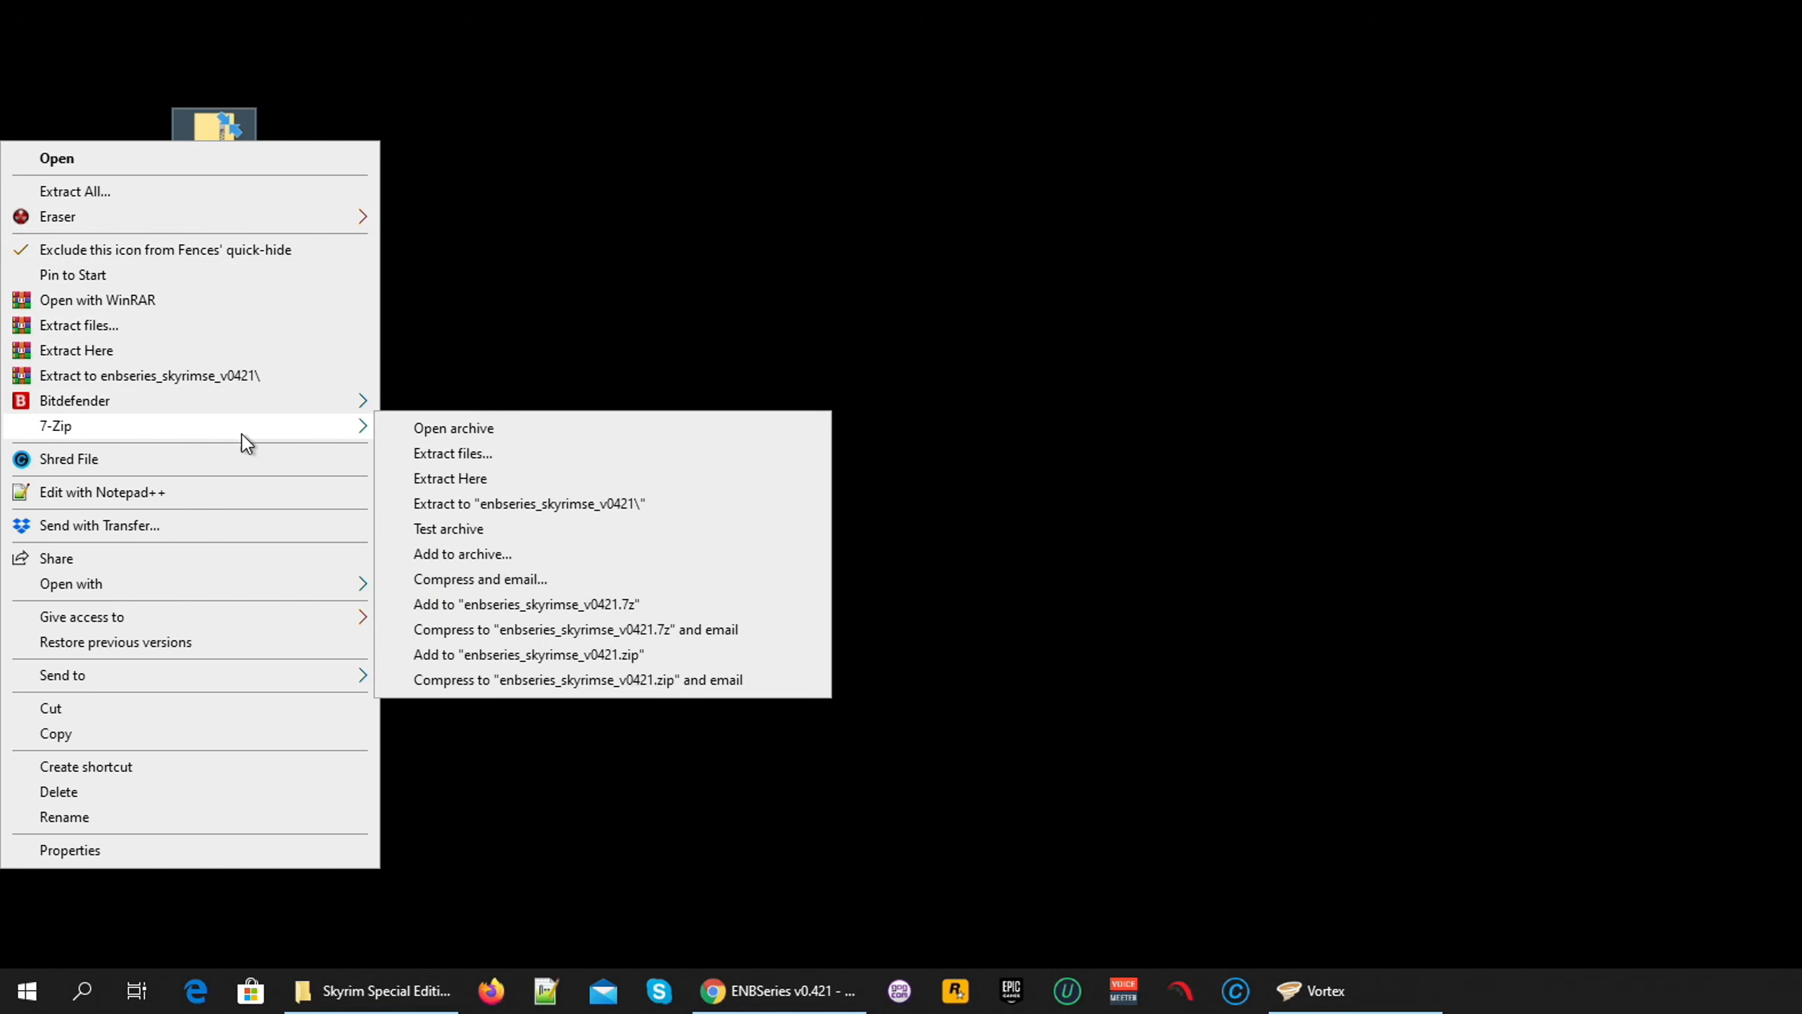
{"action": "left_click", "coordinate": [615, 505]}
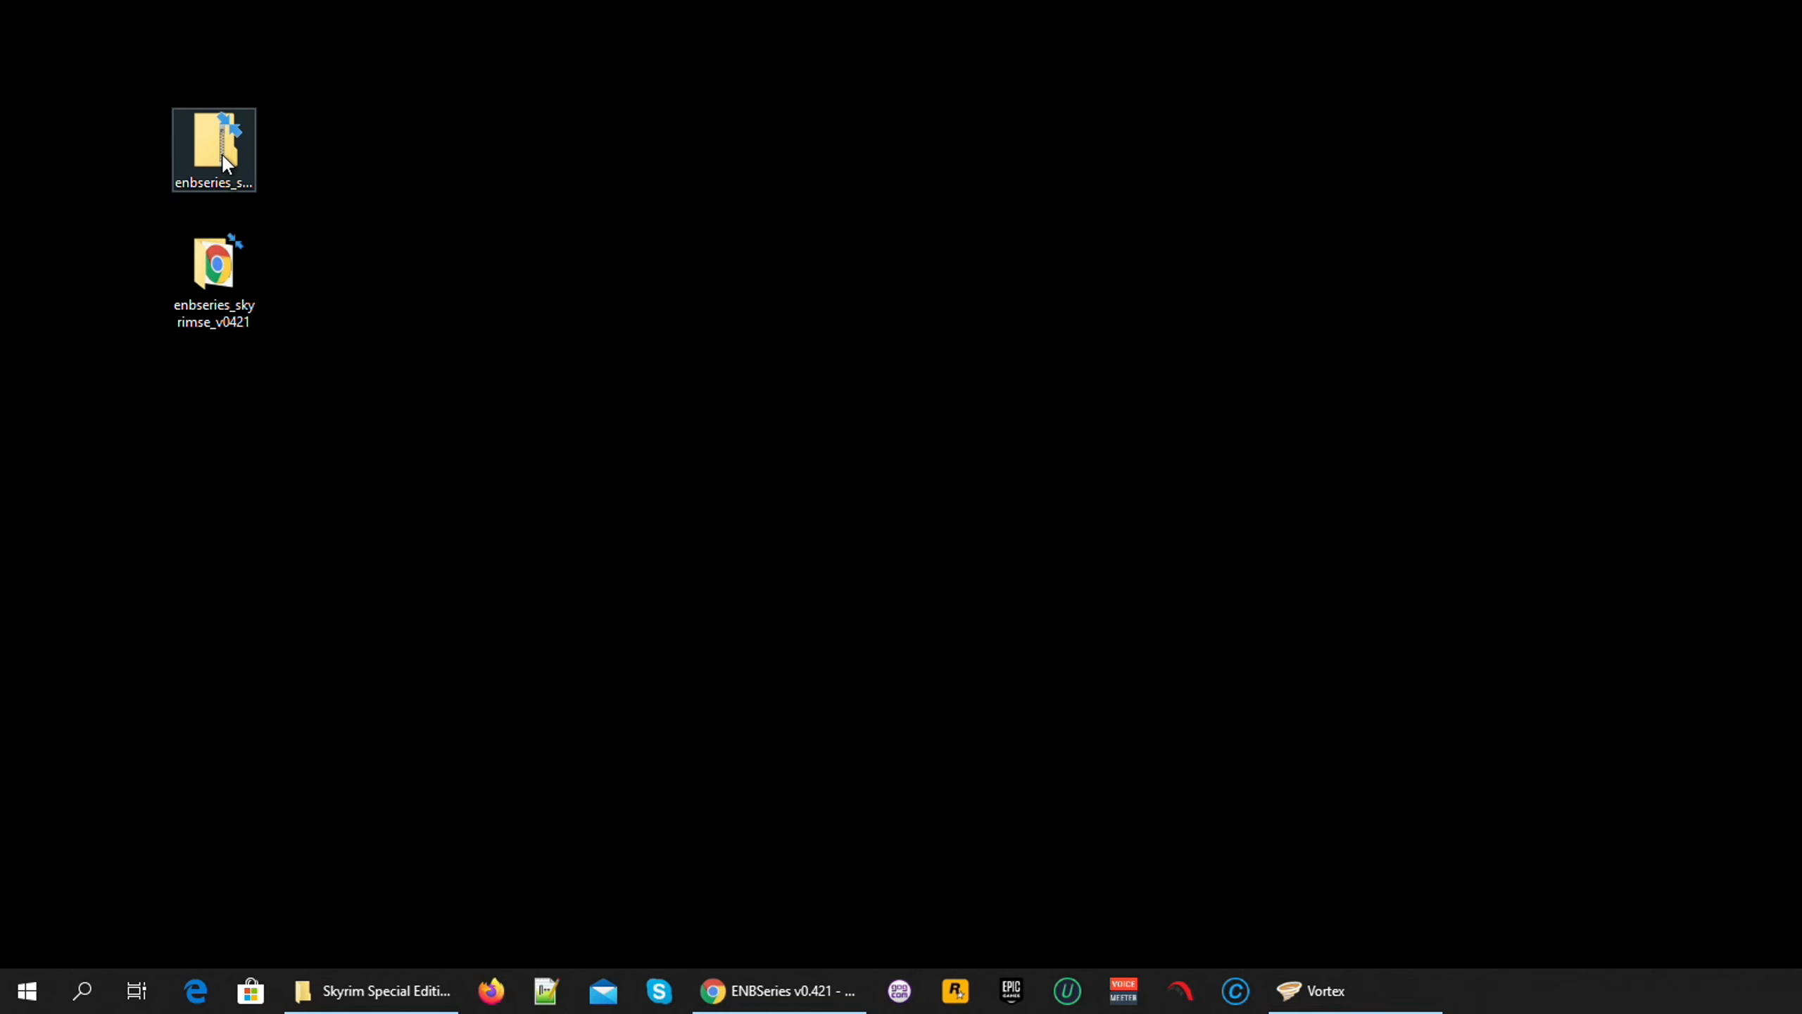
{"action": "right_click", "coordinate": [222, 140]}
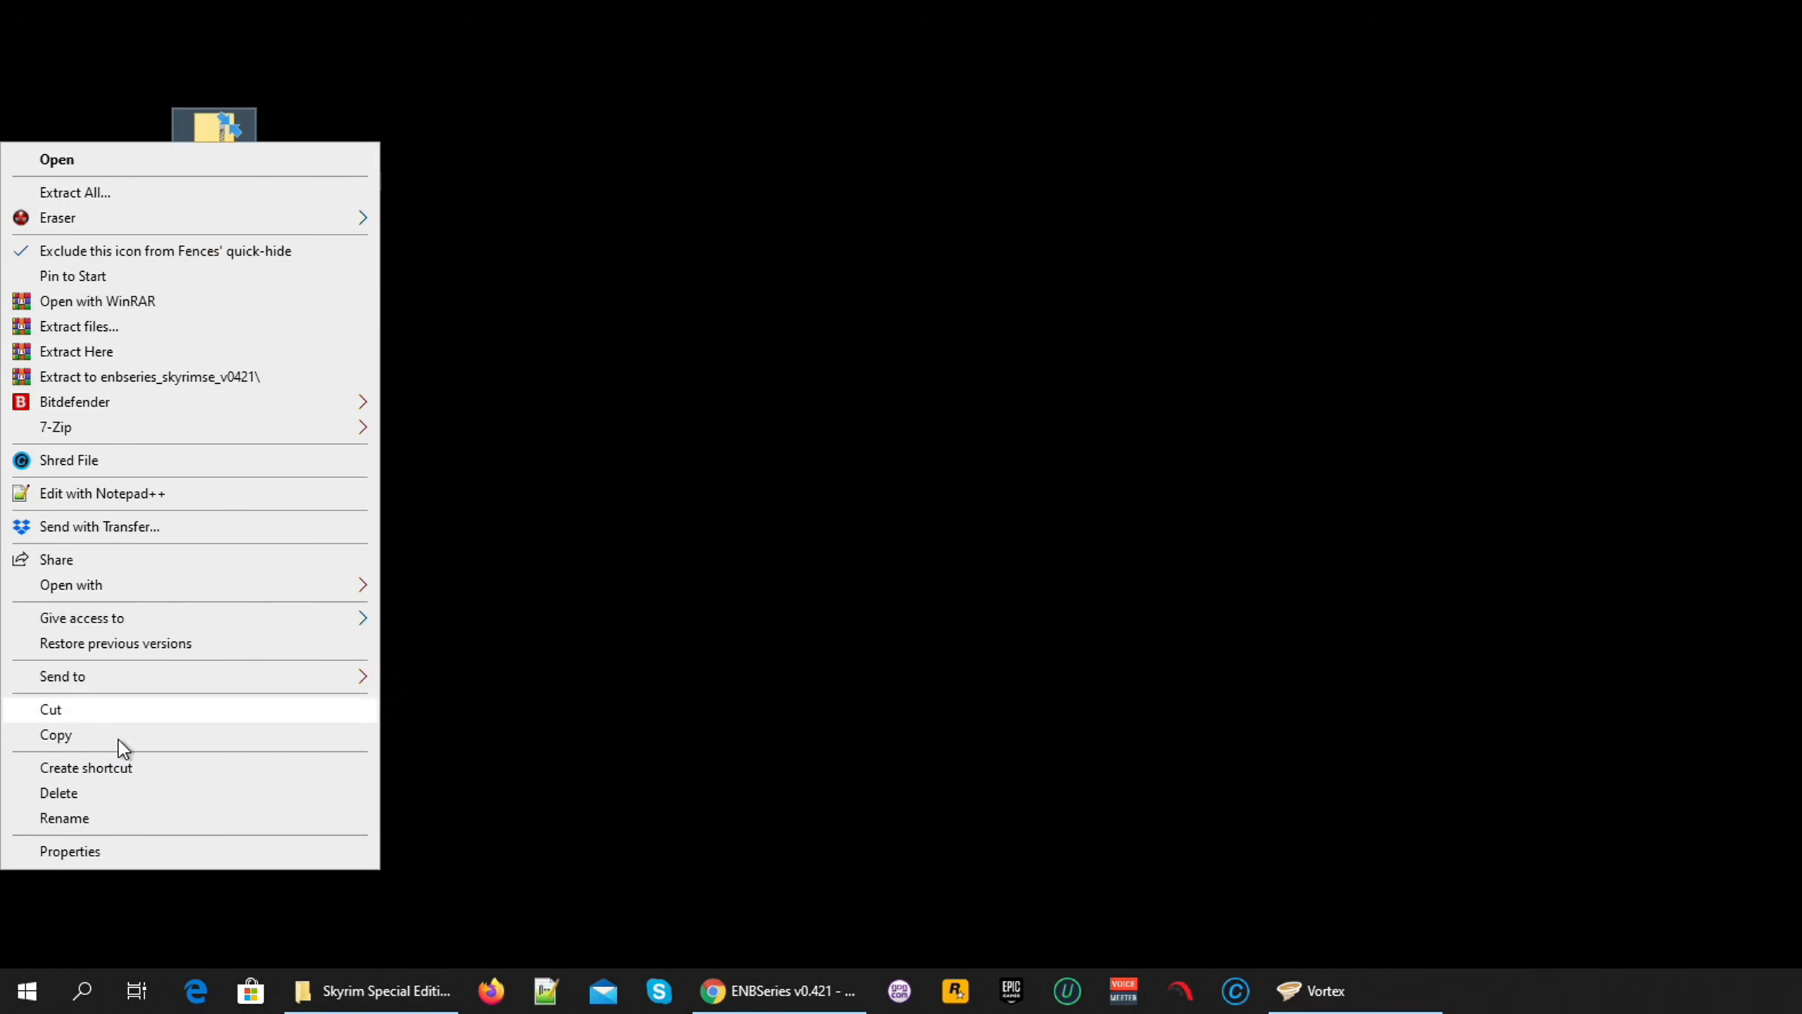
{"action": "left_click", "coordinate": [108, 793]}
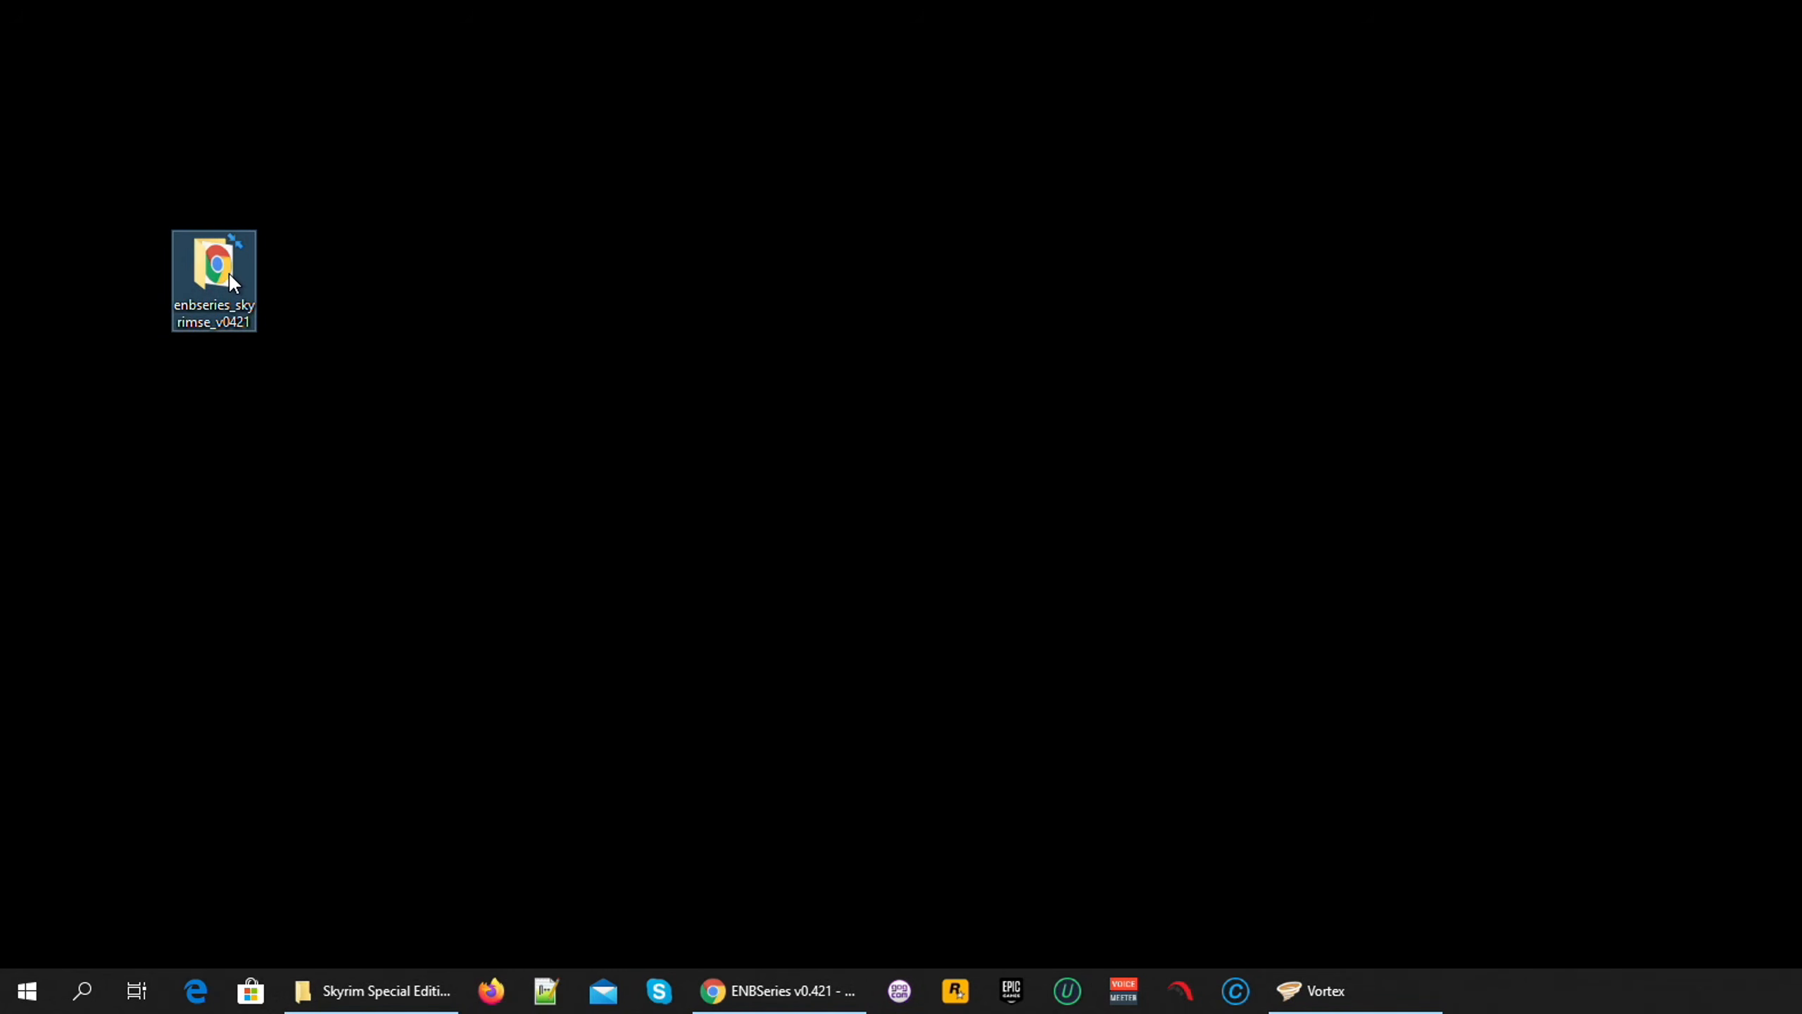
Compress d3d11.dll and d3dcompiler_46e.dll from the extracted WrapperVersion folder into a zip archive named ENB Series v0.421.zip with 7-Zip.
{"action": "double_click", "coordinate": [230, 277]}
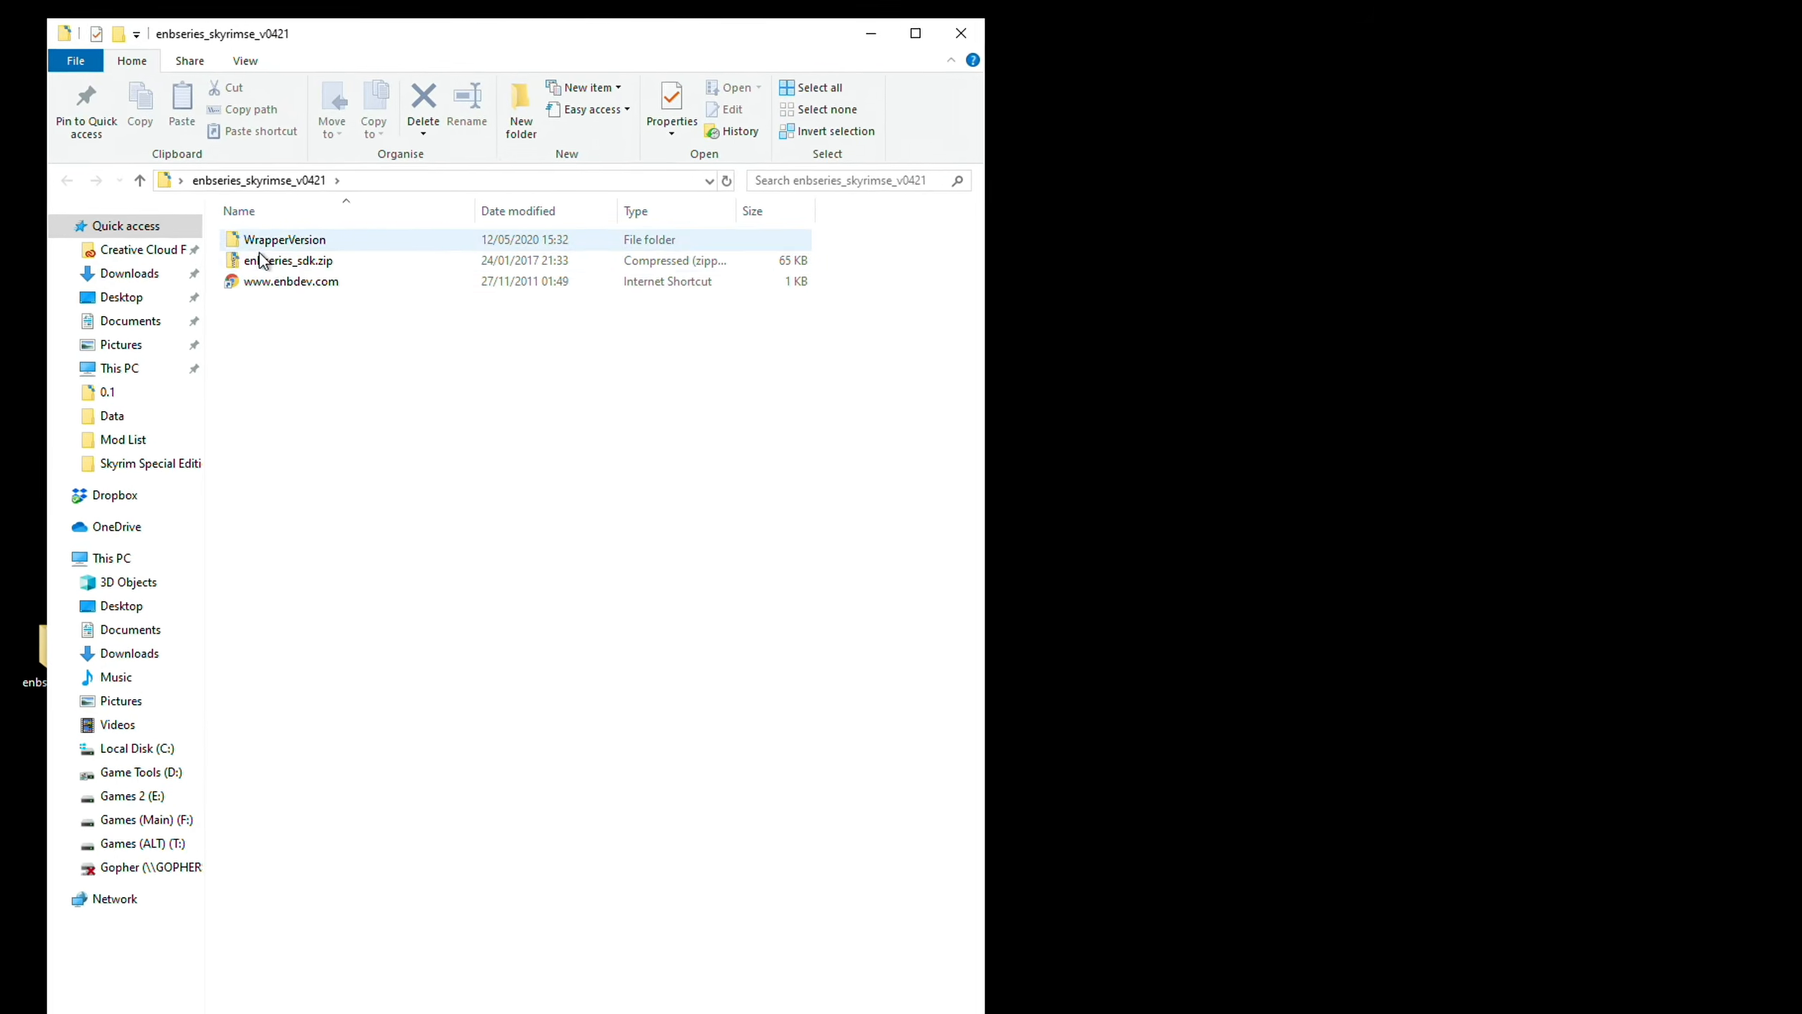
{"action": "double_click", "coordinate": [251, 201]}
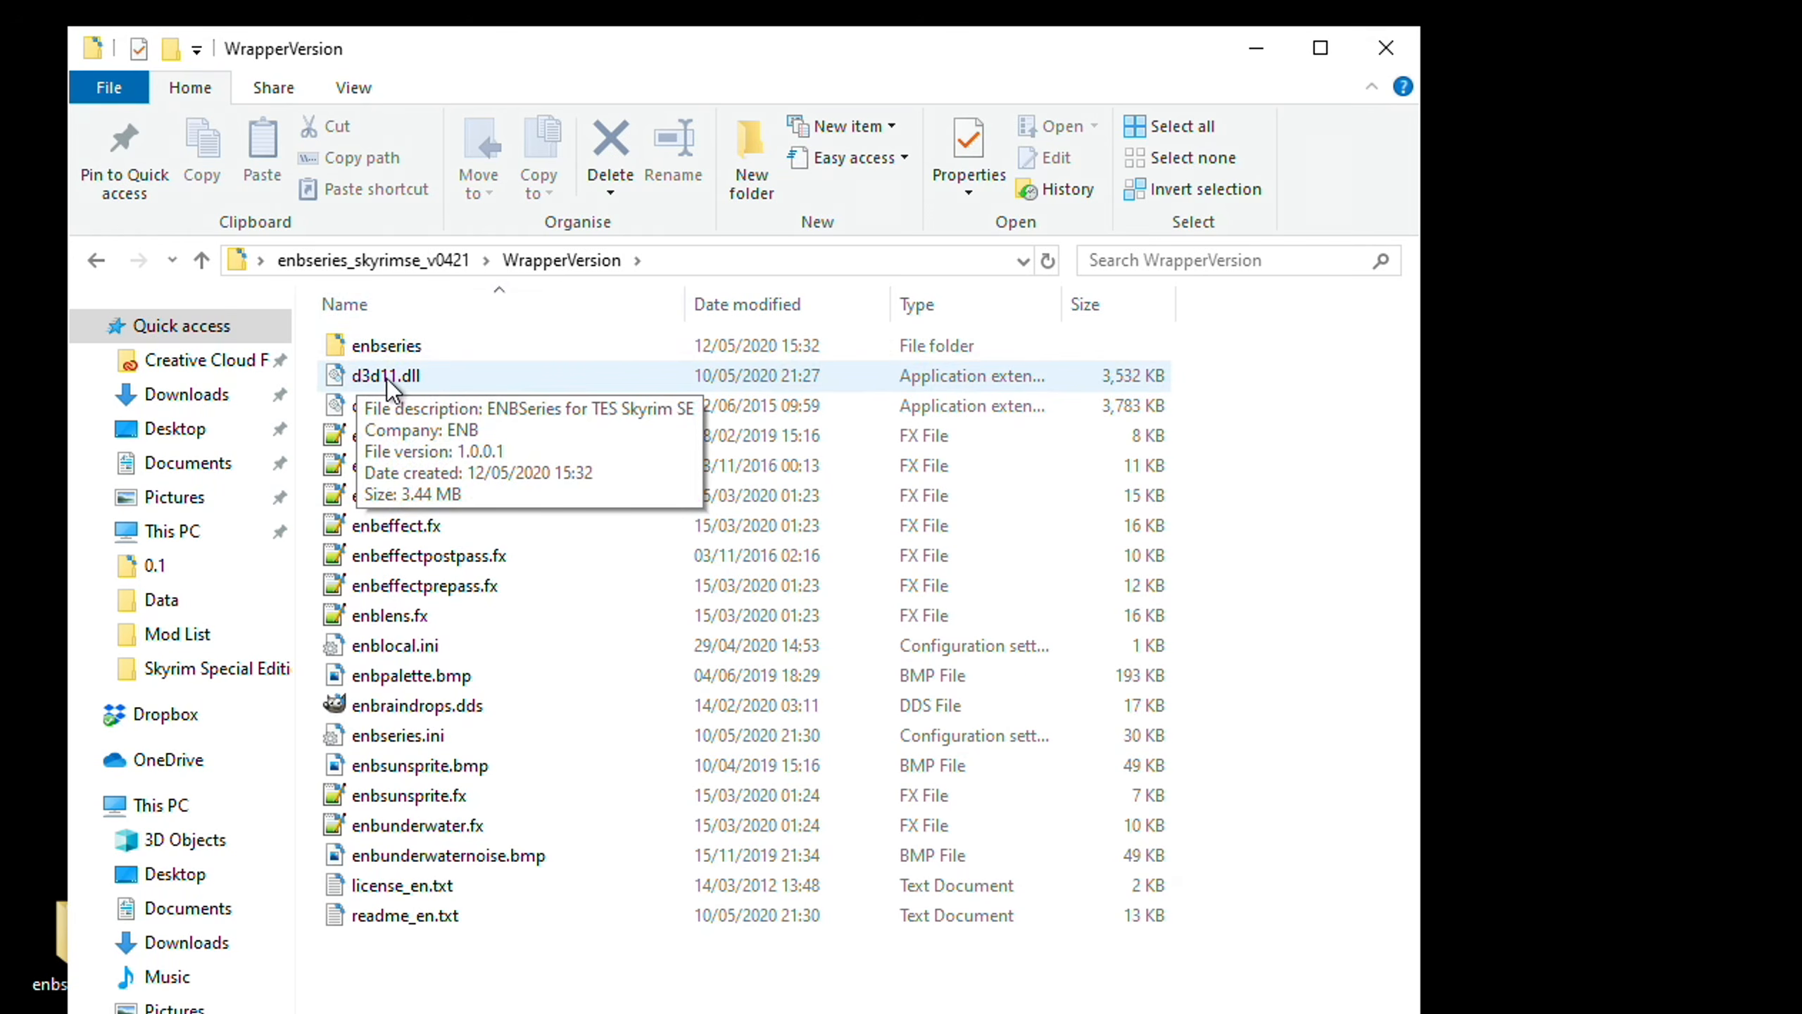
{"action": "left_click", "coordinate": [430, 374]}
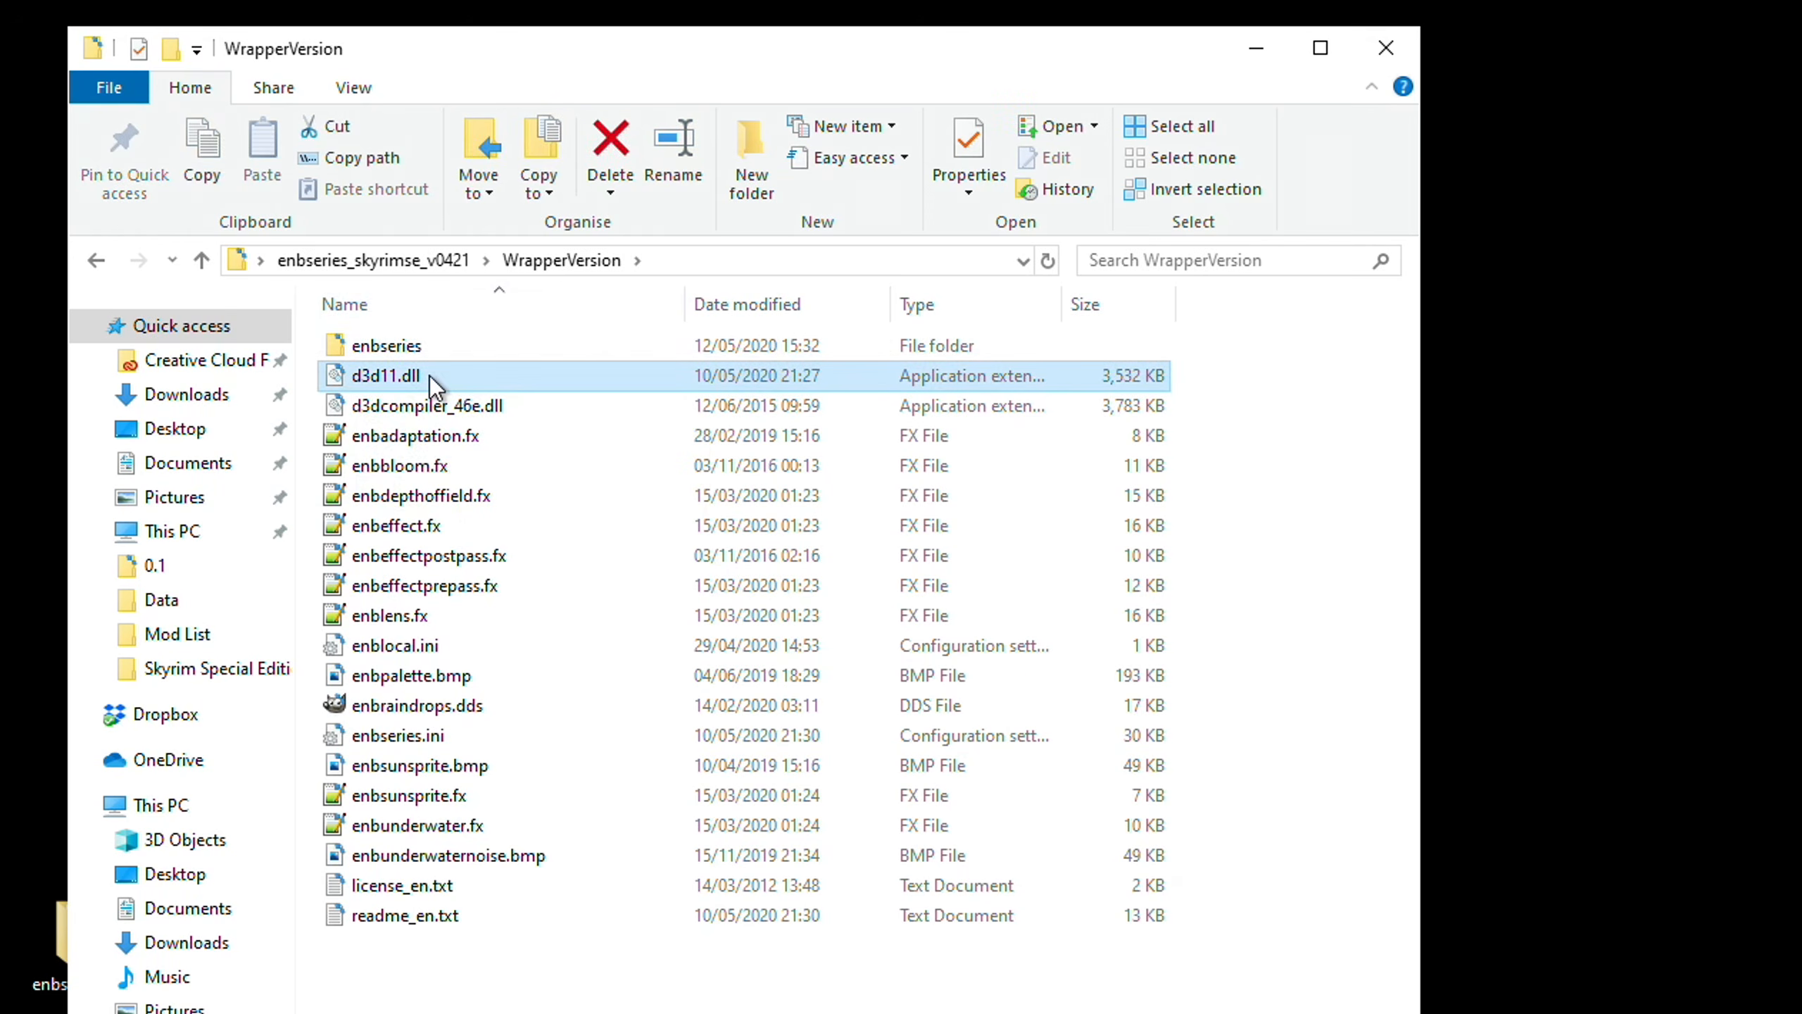
{"action": "left_click", "coordinate": [526, 405], "text": "ctrl"}
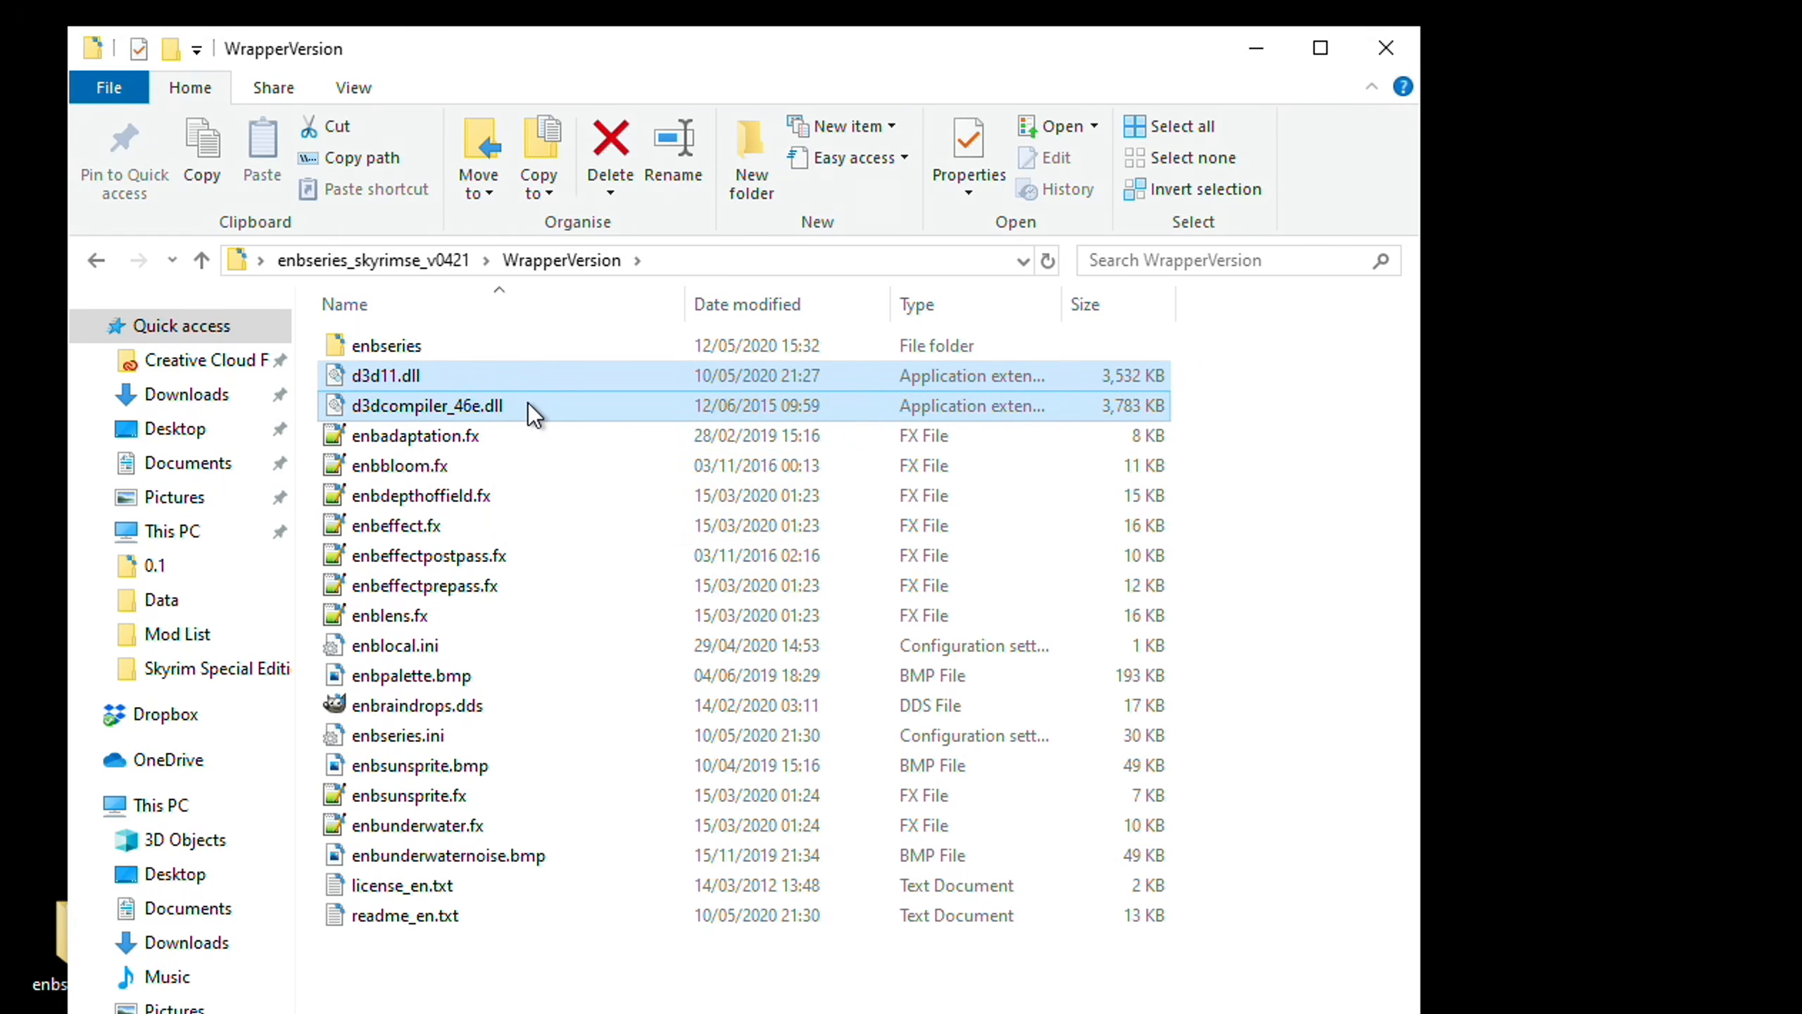
{"action": "right_click", "coordinate": [533, 407]}
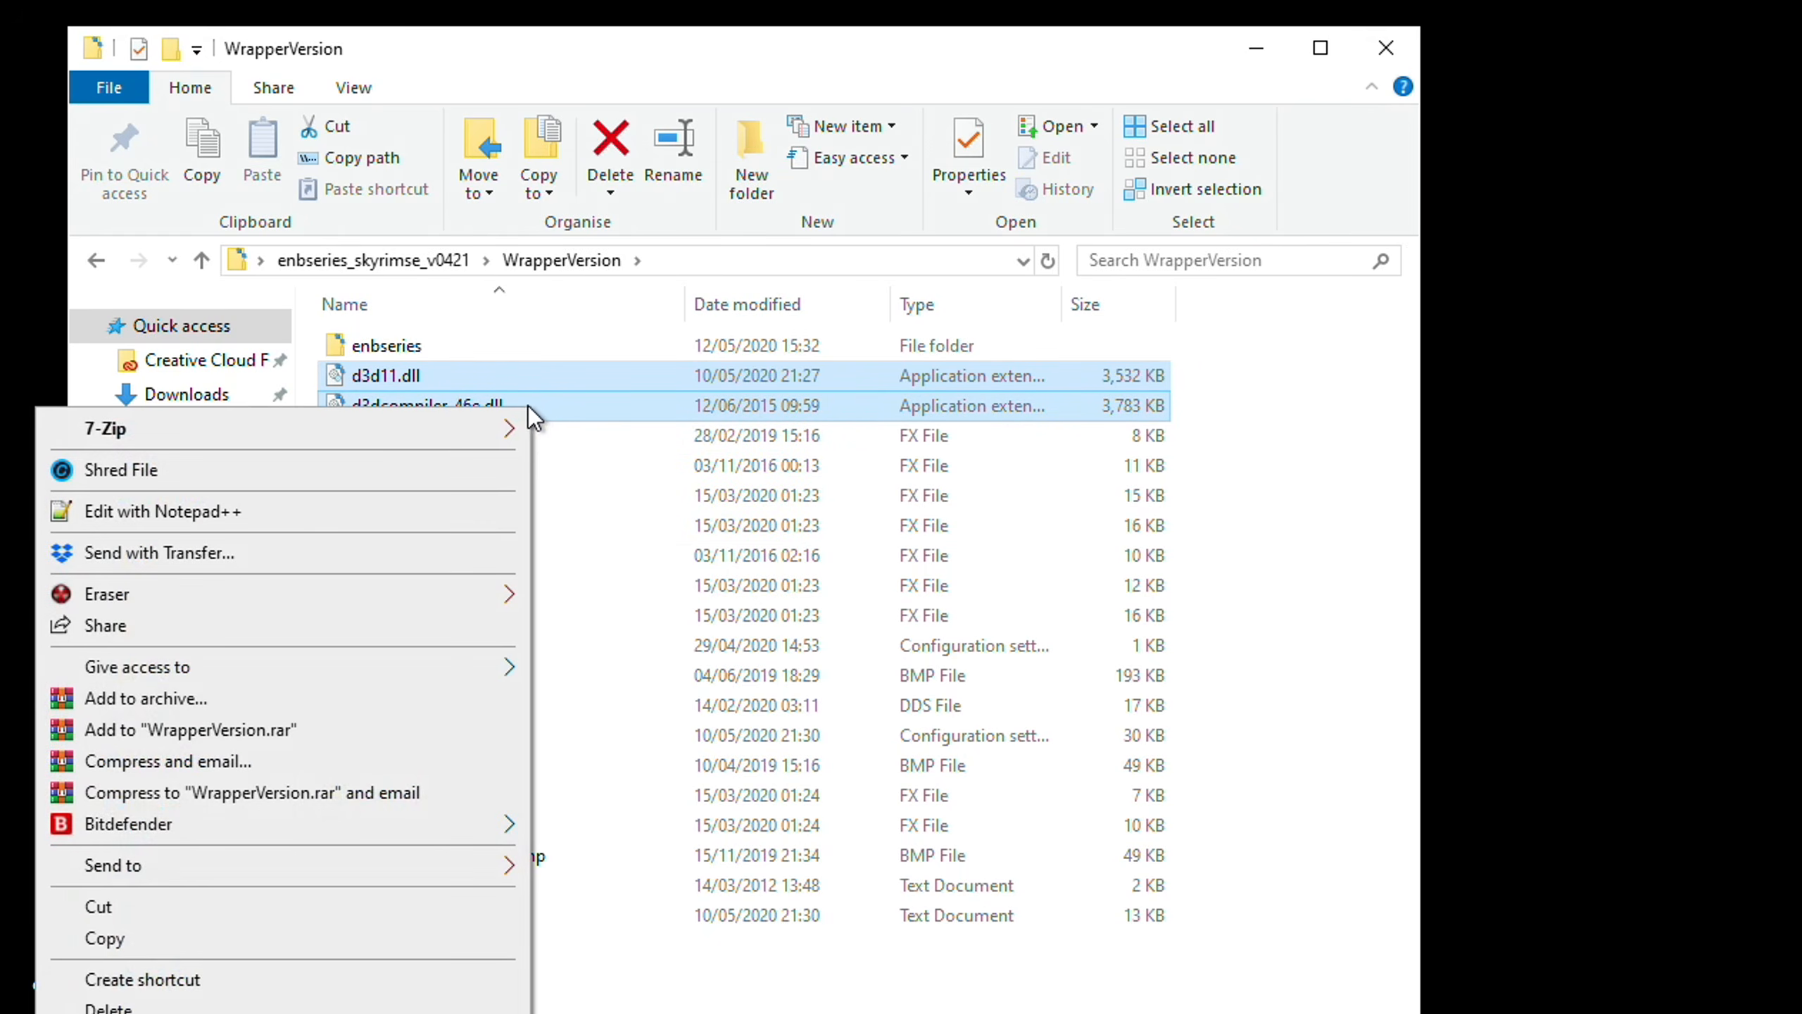
{"action": "mouse_move", "coordinate": [410, 428]}
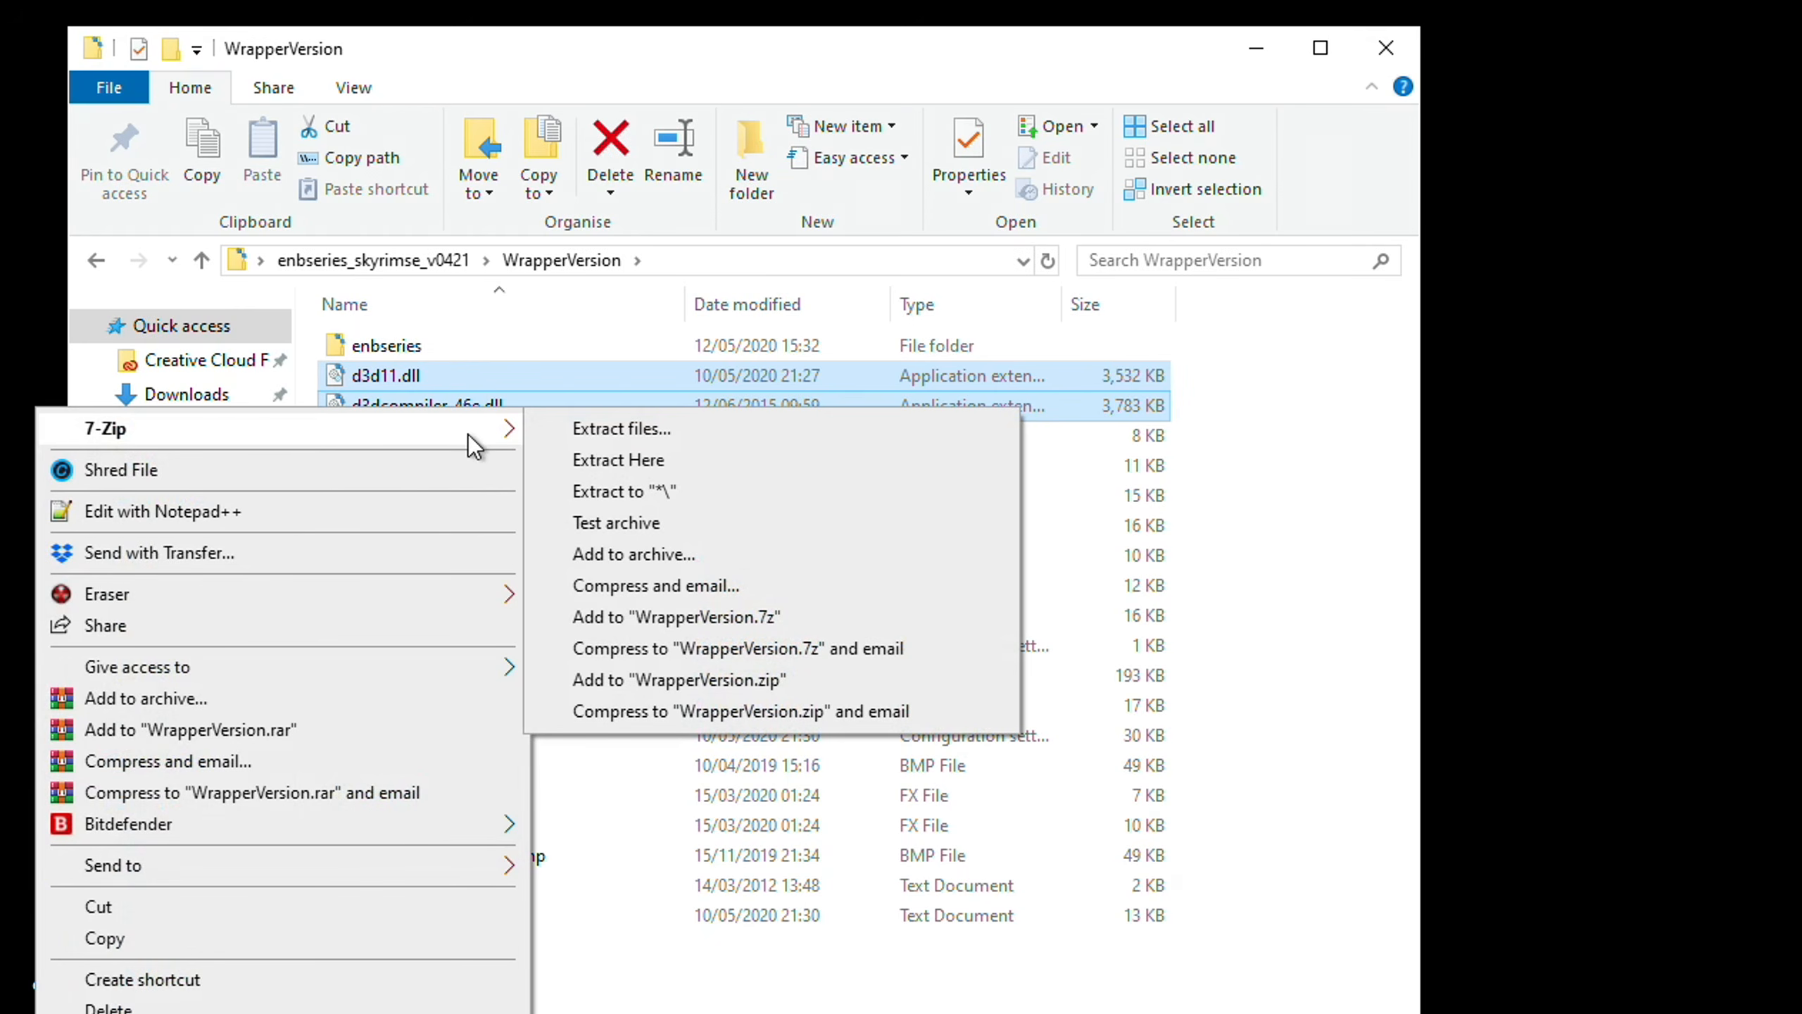
{"action": "left_click", "coordinate": [690, 558]}
{"action": "left_click", "coordinate": [1330, 512]}
{"action": "left_click_drag", "start_coordinate": [1330, 513], "coordinate": [1188, 519]}
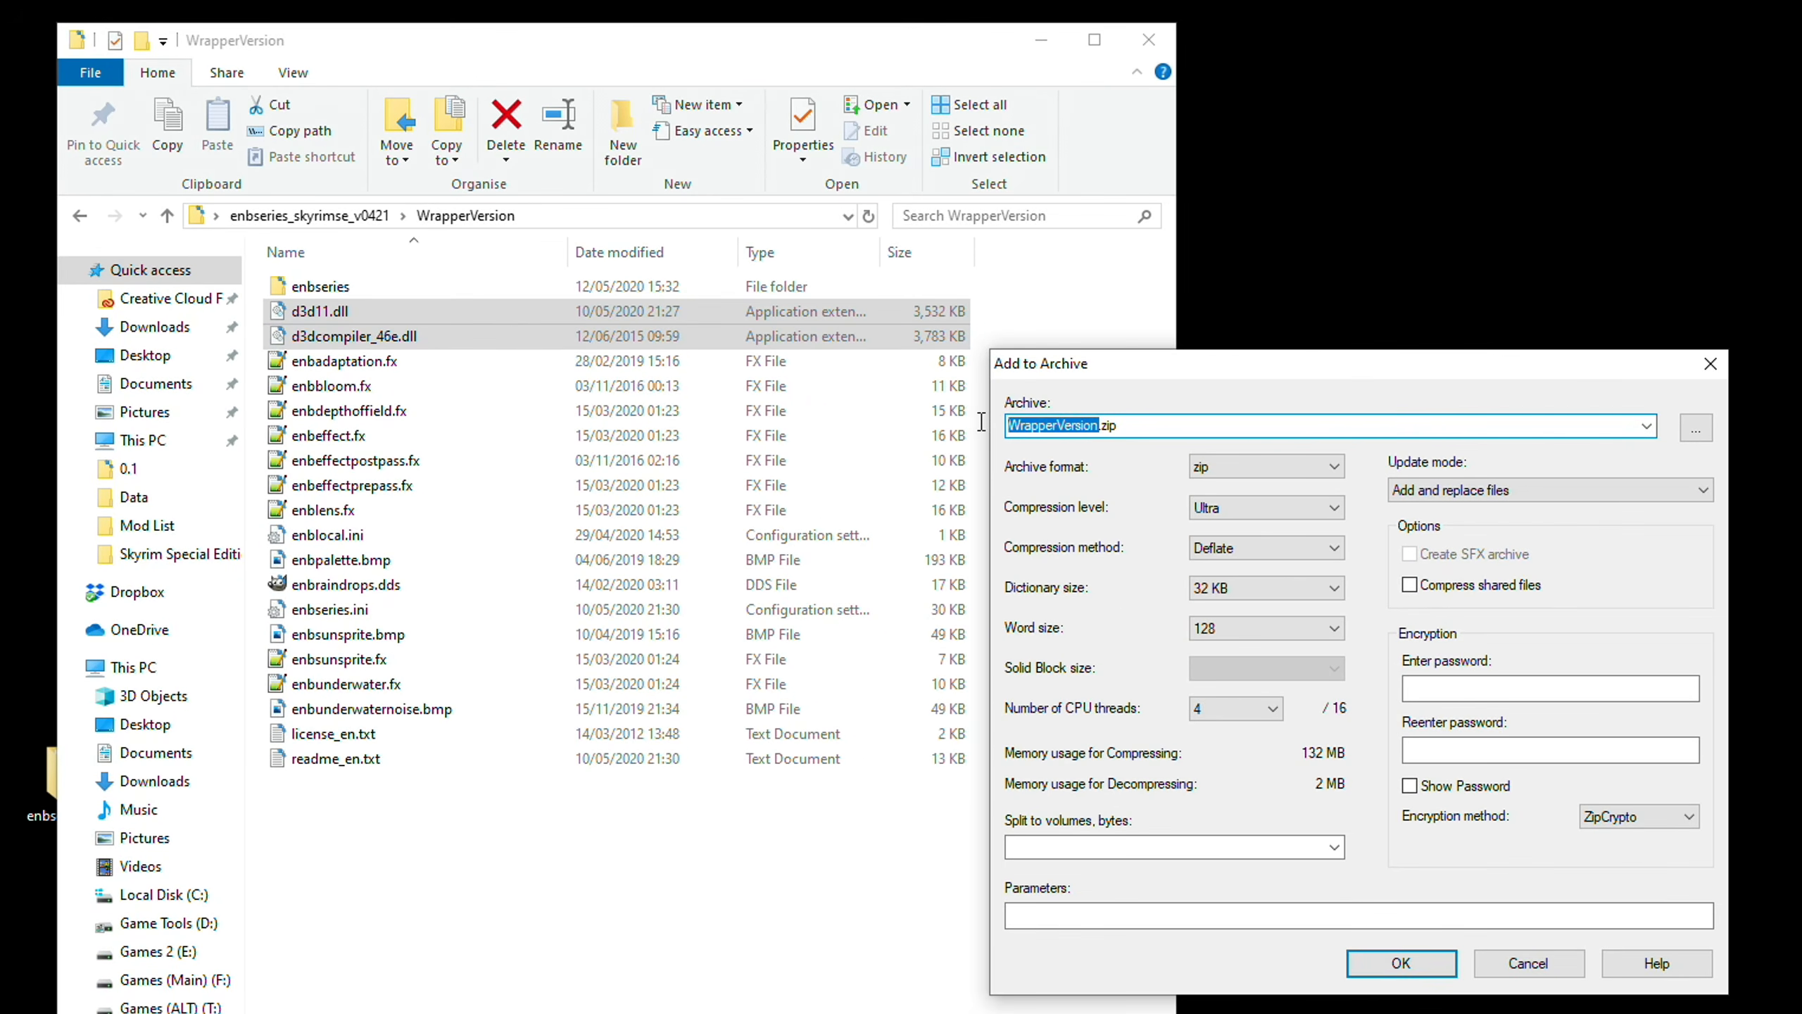
{"action": "type", "text": "ENB Series v0.421"}
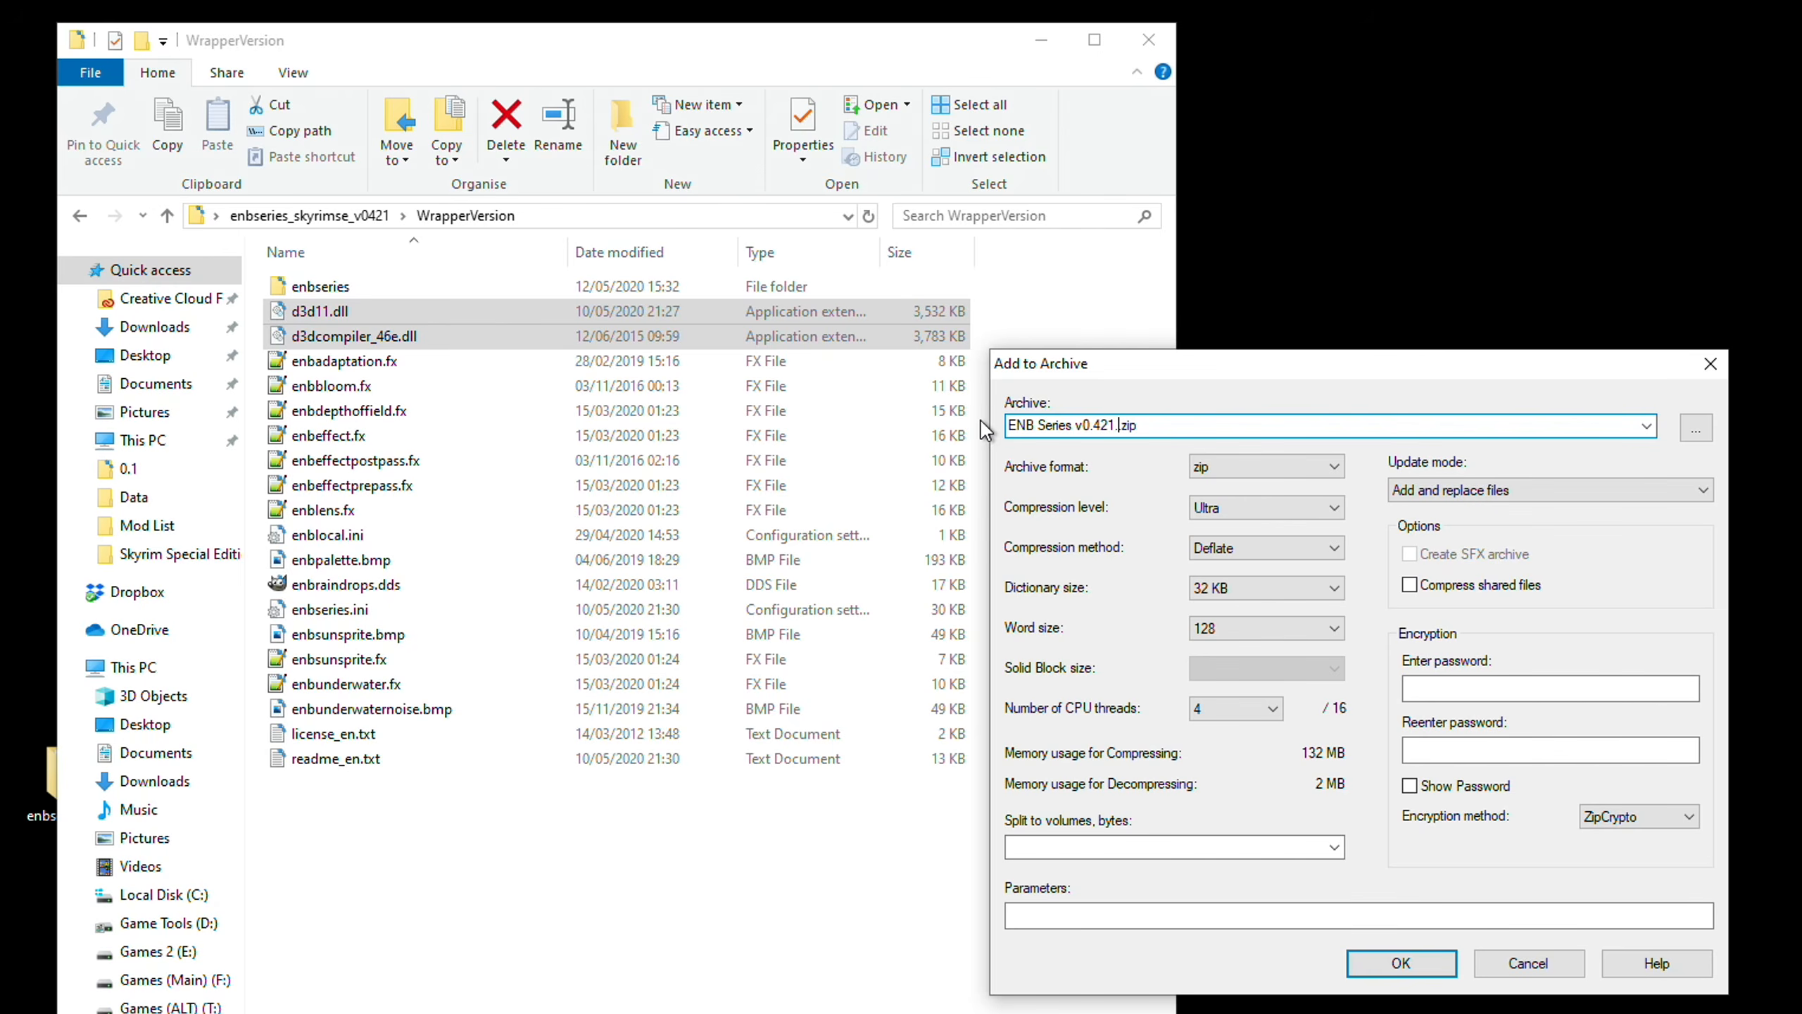
{"action": "left_click", "coordinate": [1400, 963]}
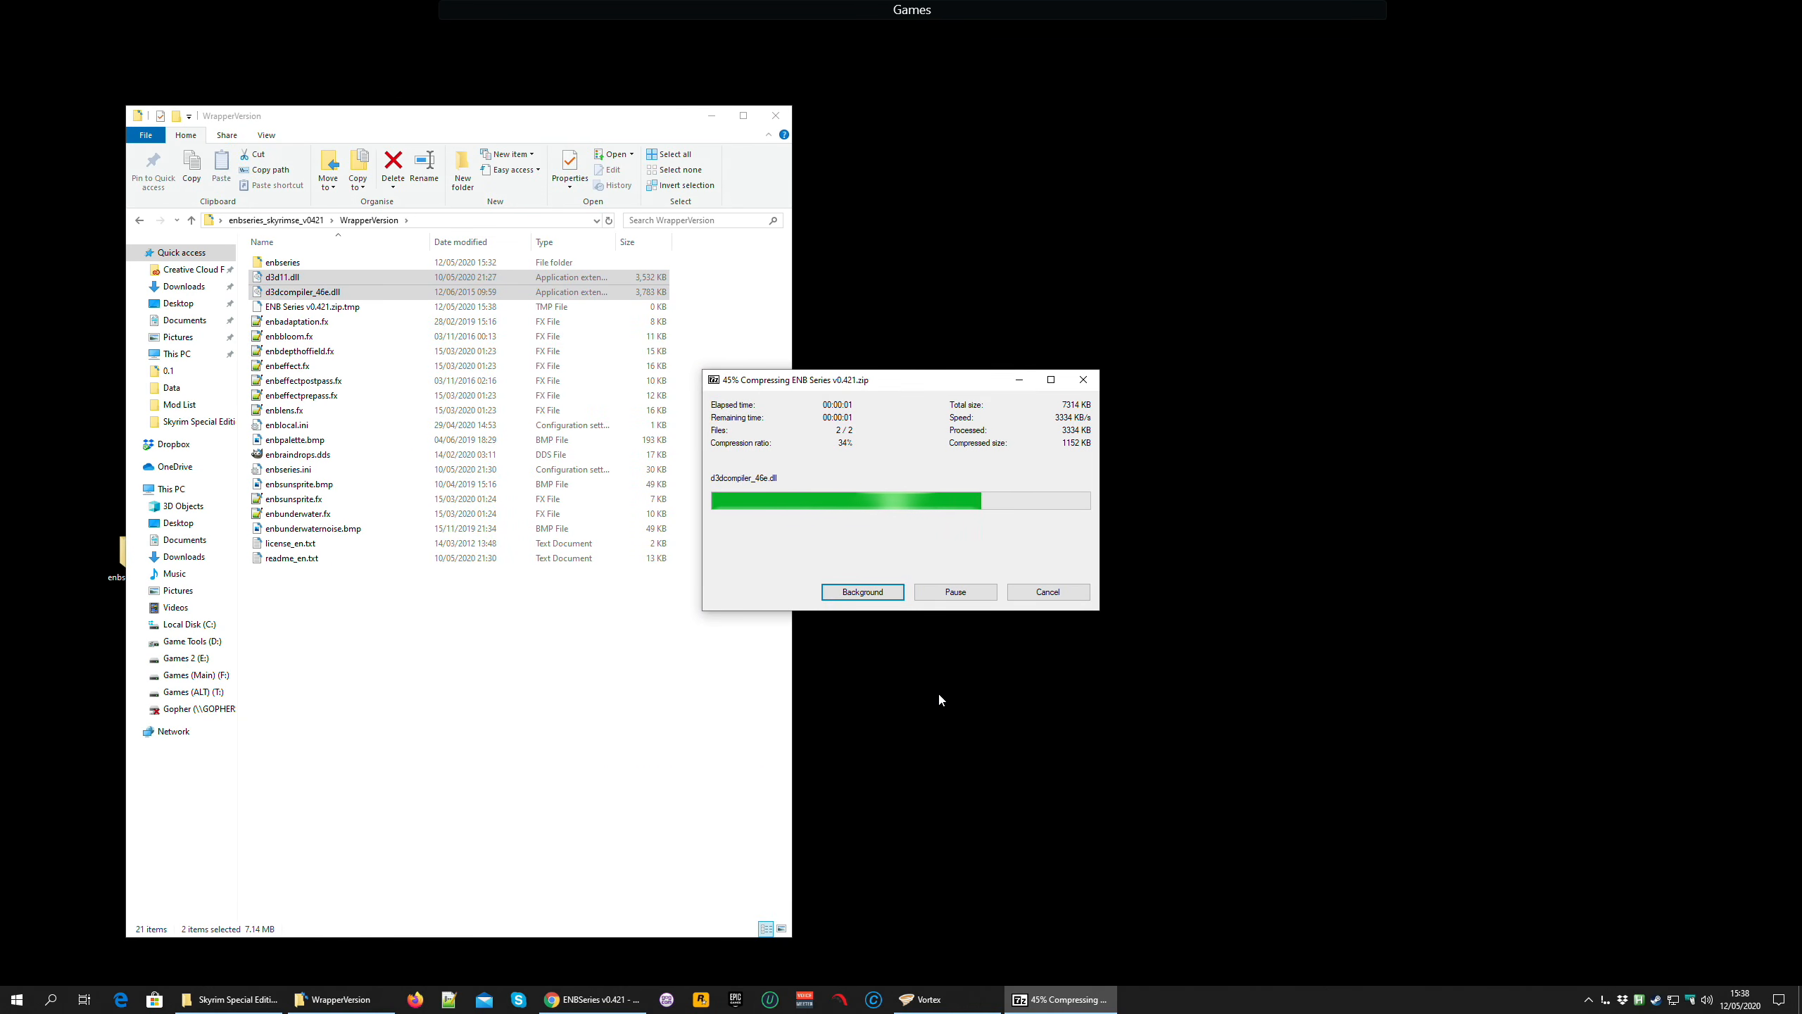
Add ENB Series v0.421.zip from the WrapperVersion folder to the mods in Vortex.
{"action": "left_click", "coordinate": [935, 997]}
{"action": "left_click", "coordinate": [366, 916]}
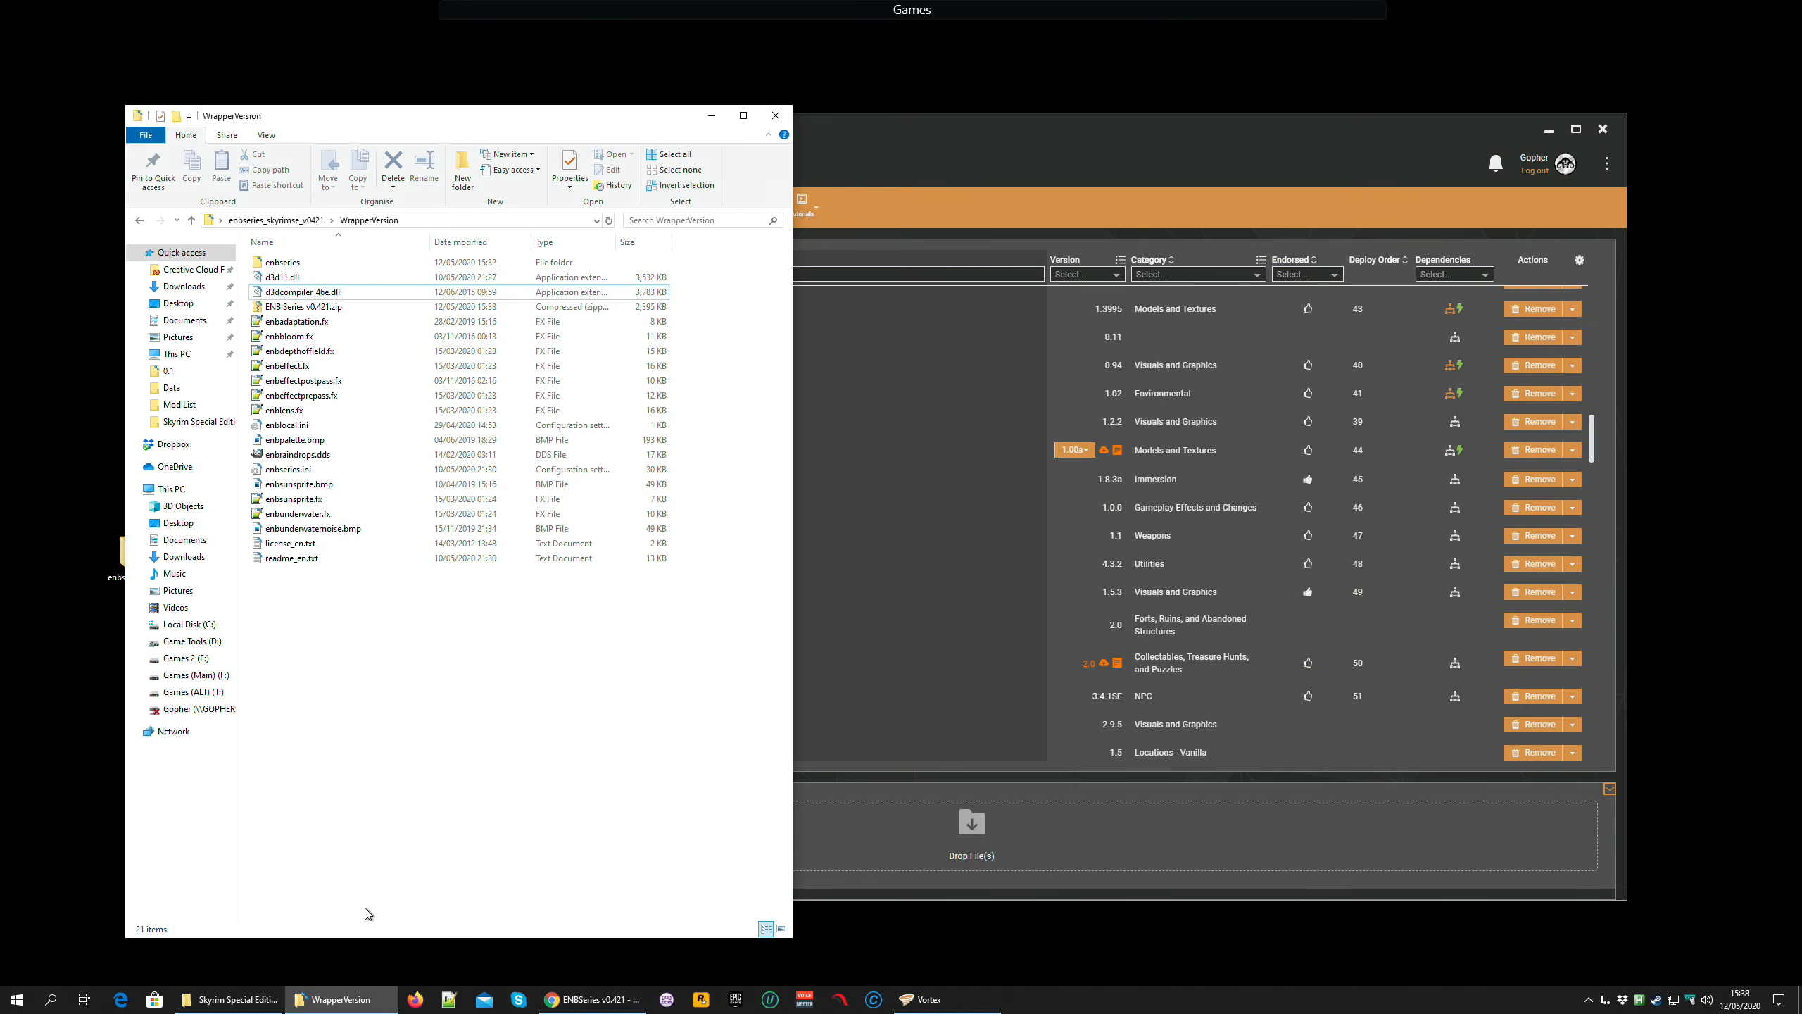
{"action": "left_click", "coordinate": [312, 311]}
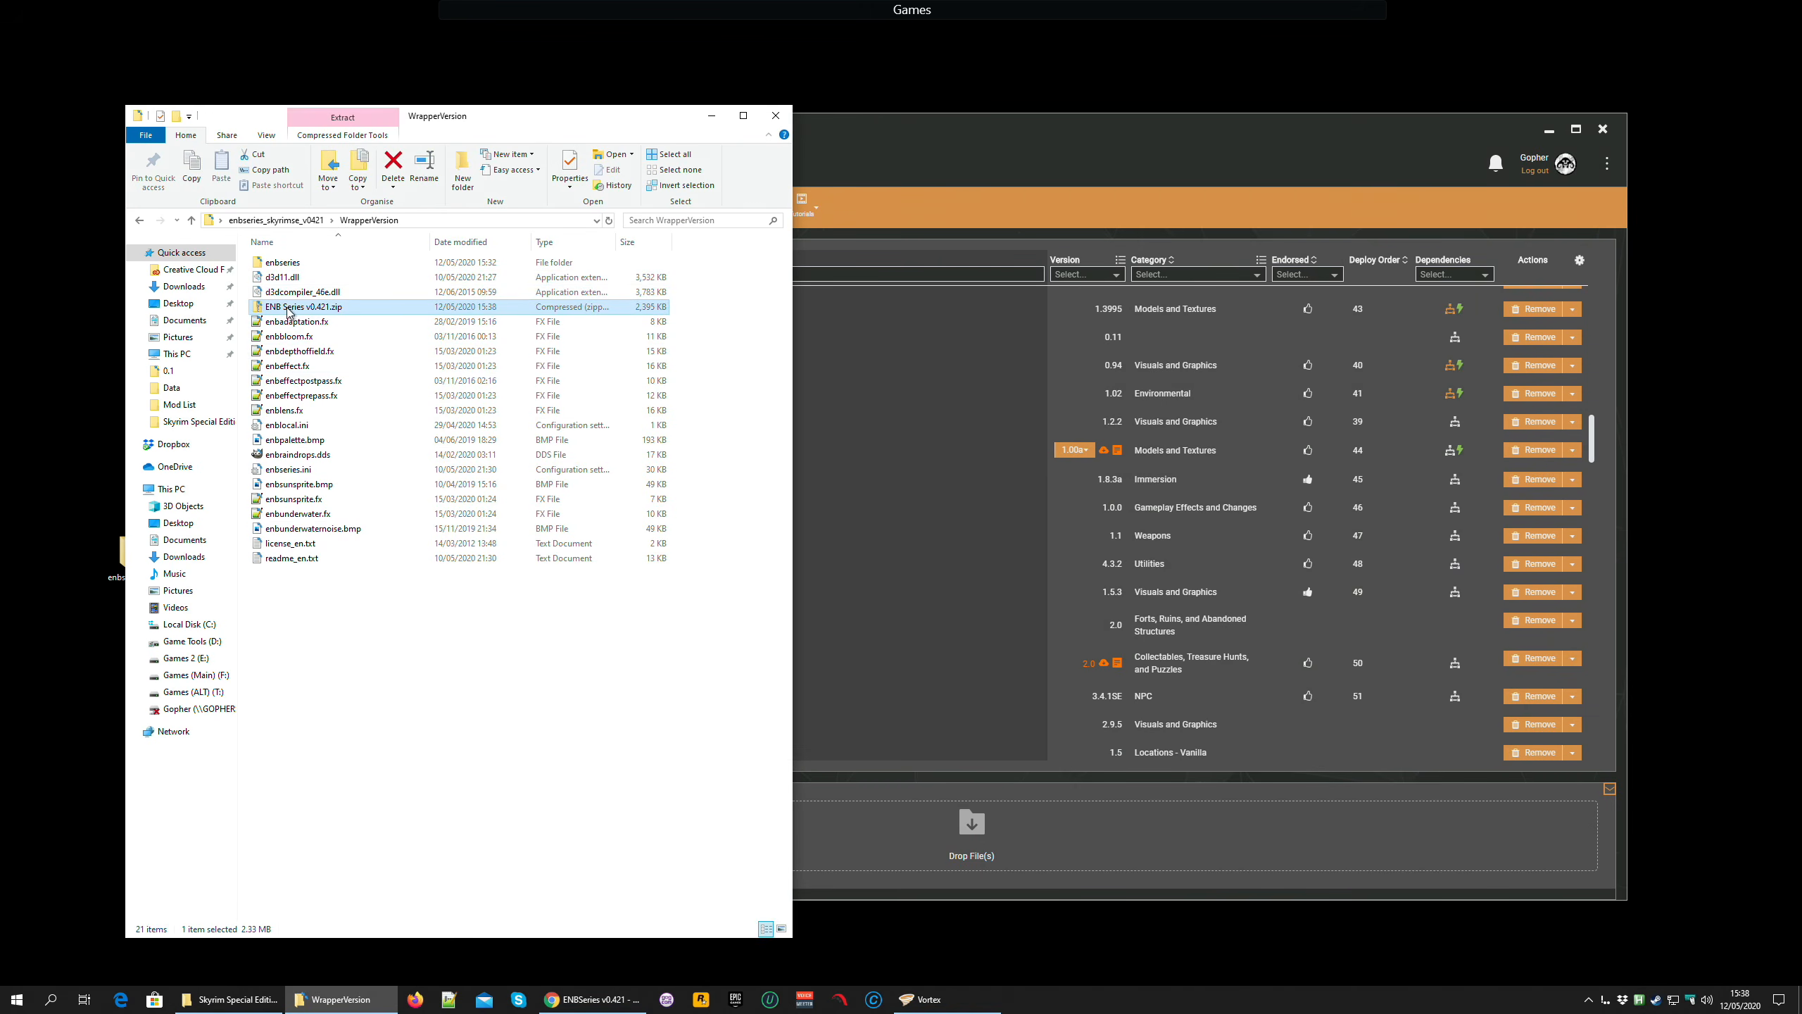
{"action": "left_click_drag", "start_coordinate": [290, 313], "coordinate": [969, 861]}
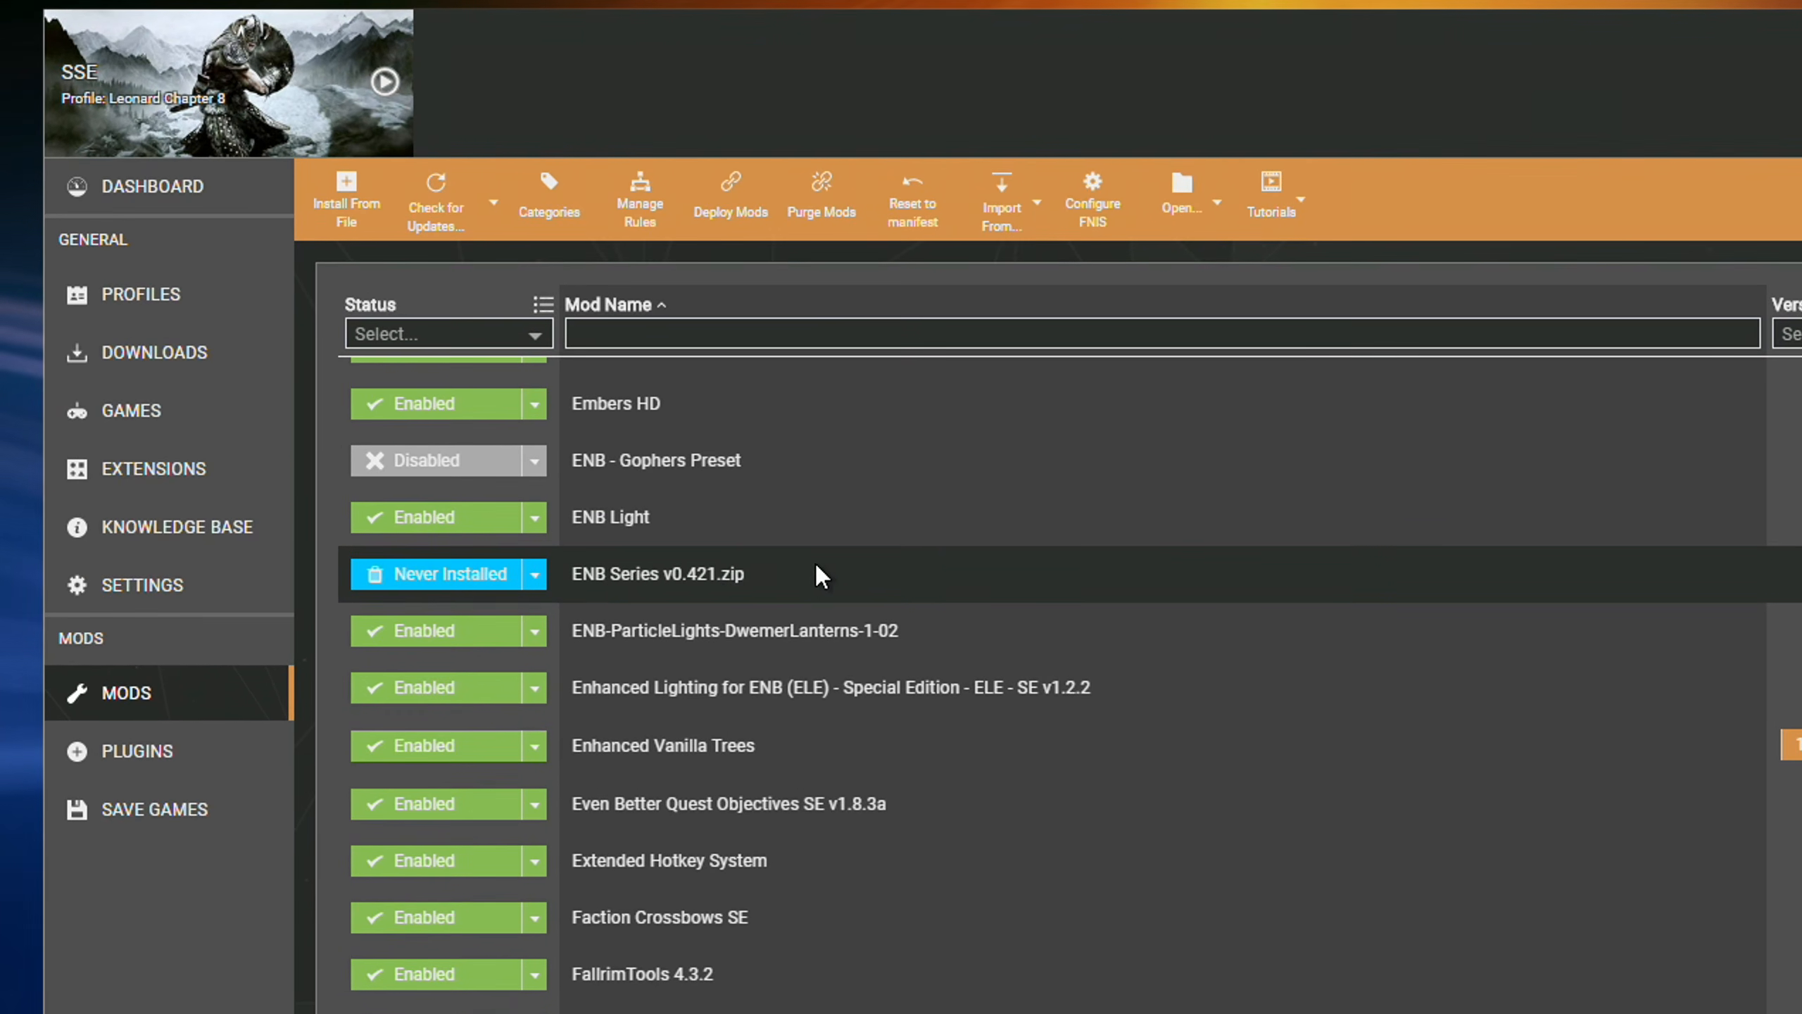
Unpack the ENB Series v0.421.zip mod as-is and dismiss the installation notification without enabling it.
{"action": "right_click", "coordinate": [797, 574]}
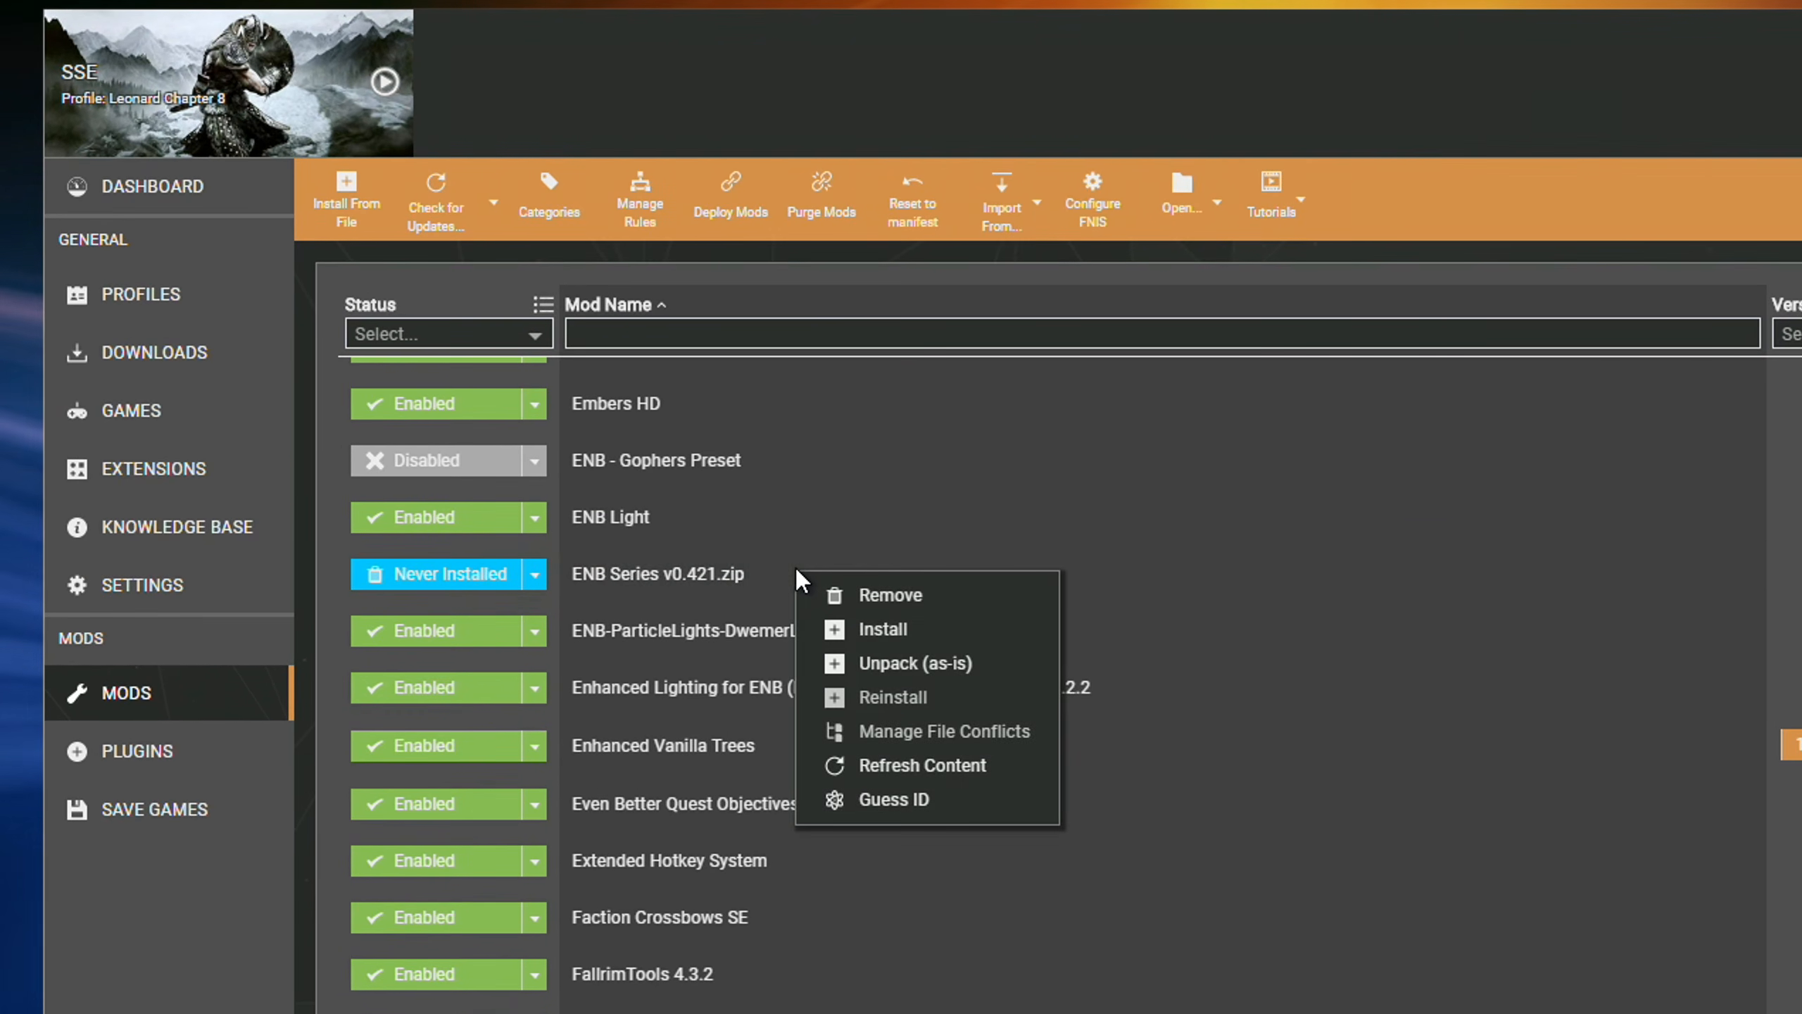
{"action": "left_click", "coordinate": [938, 669]}
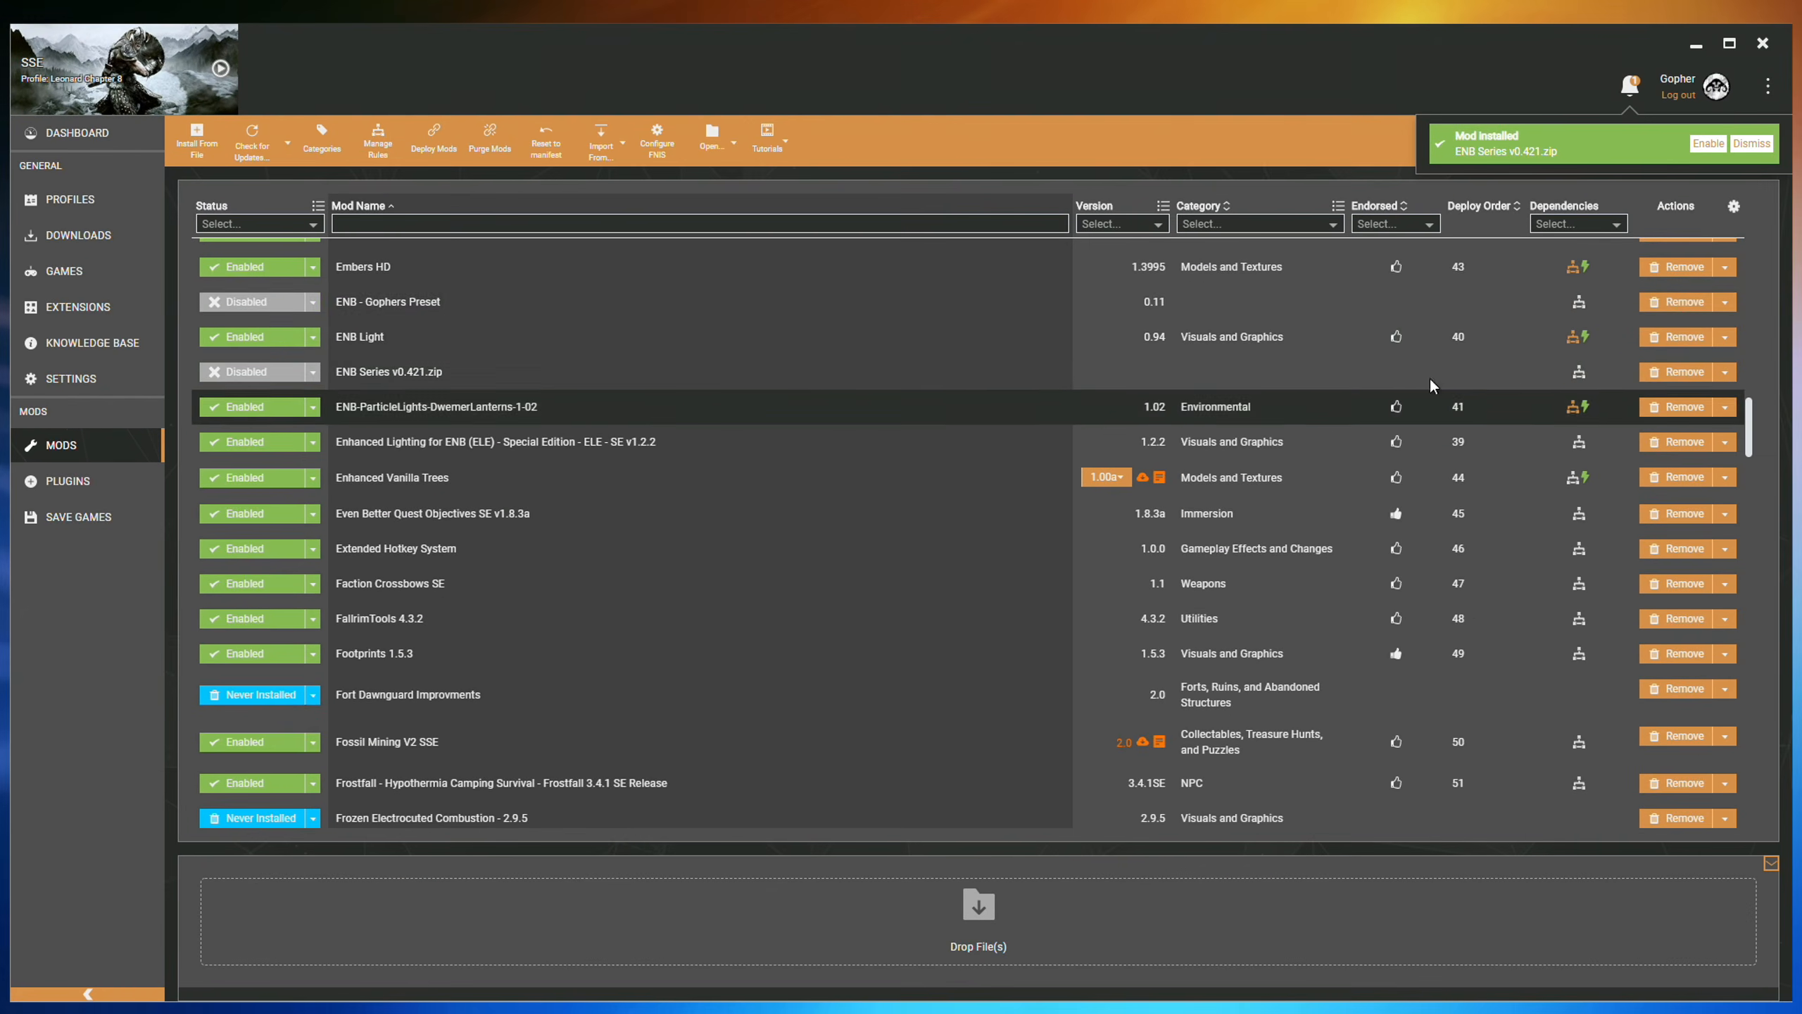
{"action": "left_click", "coordinate": [1749, 145]}
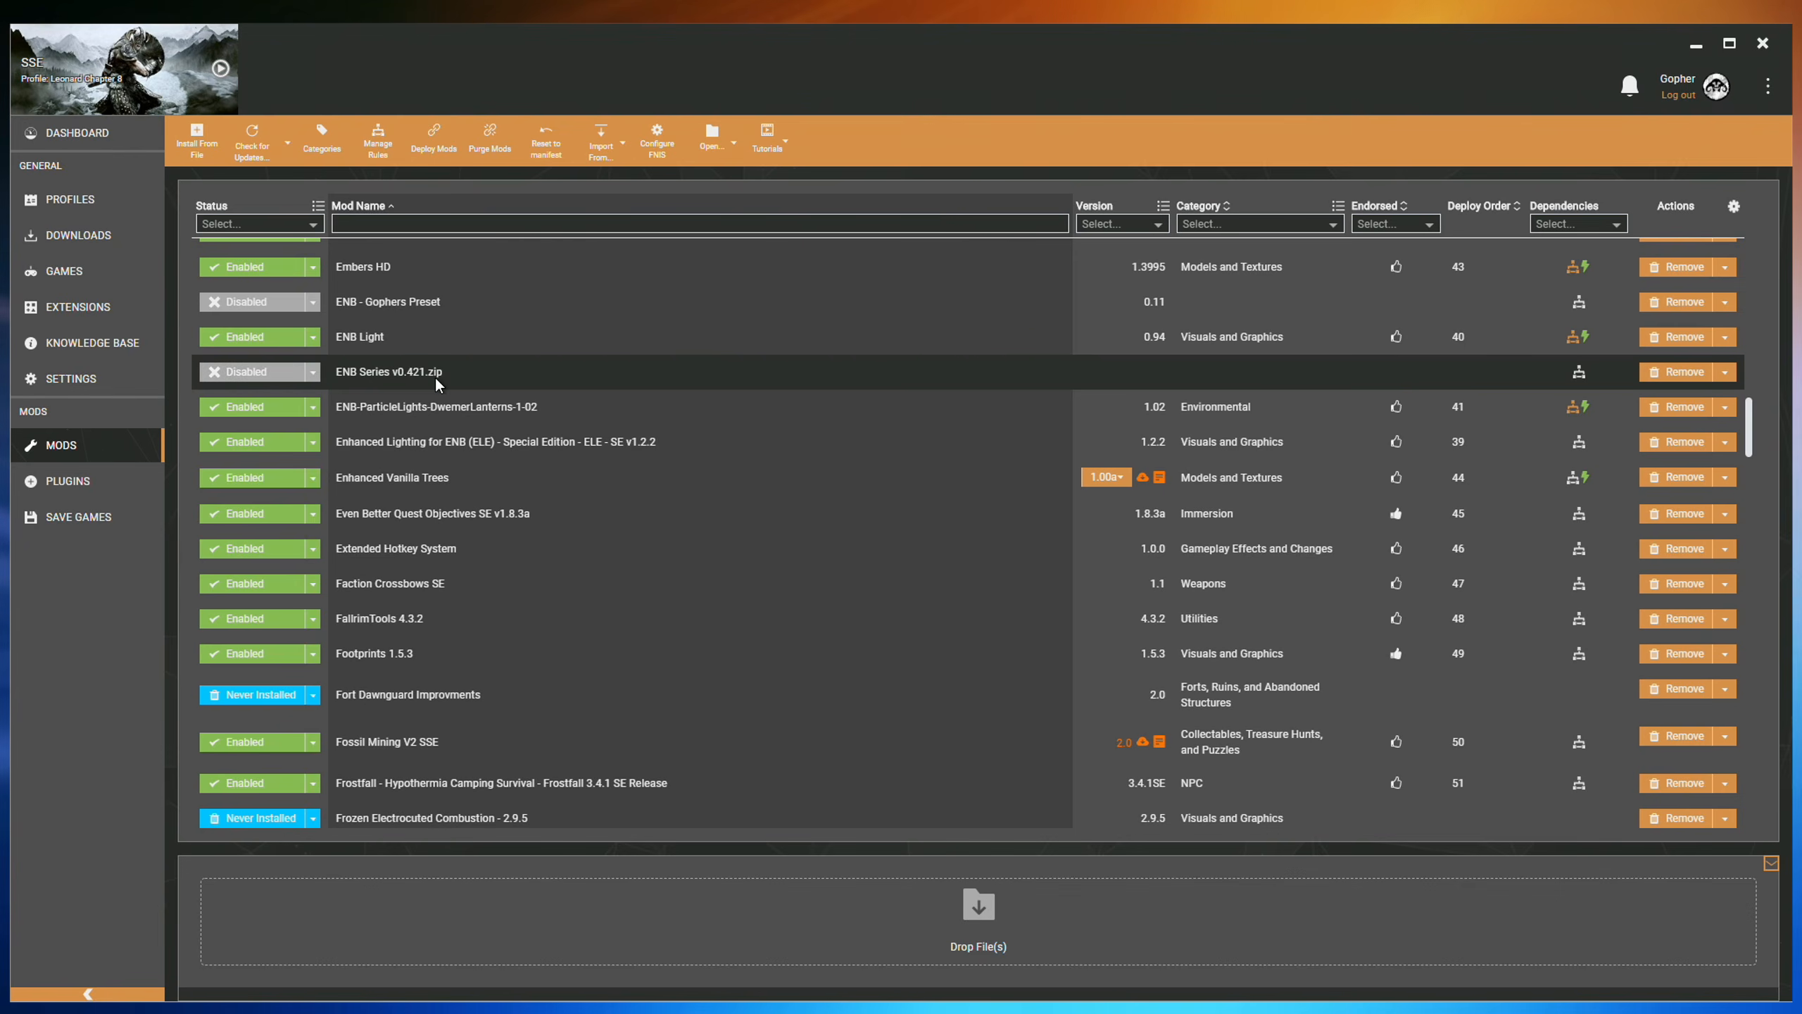
{"action": "left_click", "coordinate": [63, 379]}
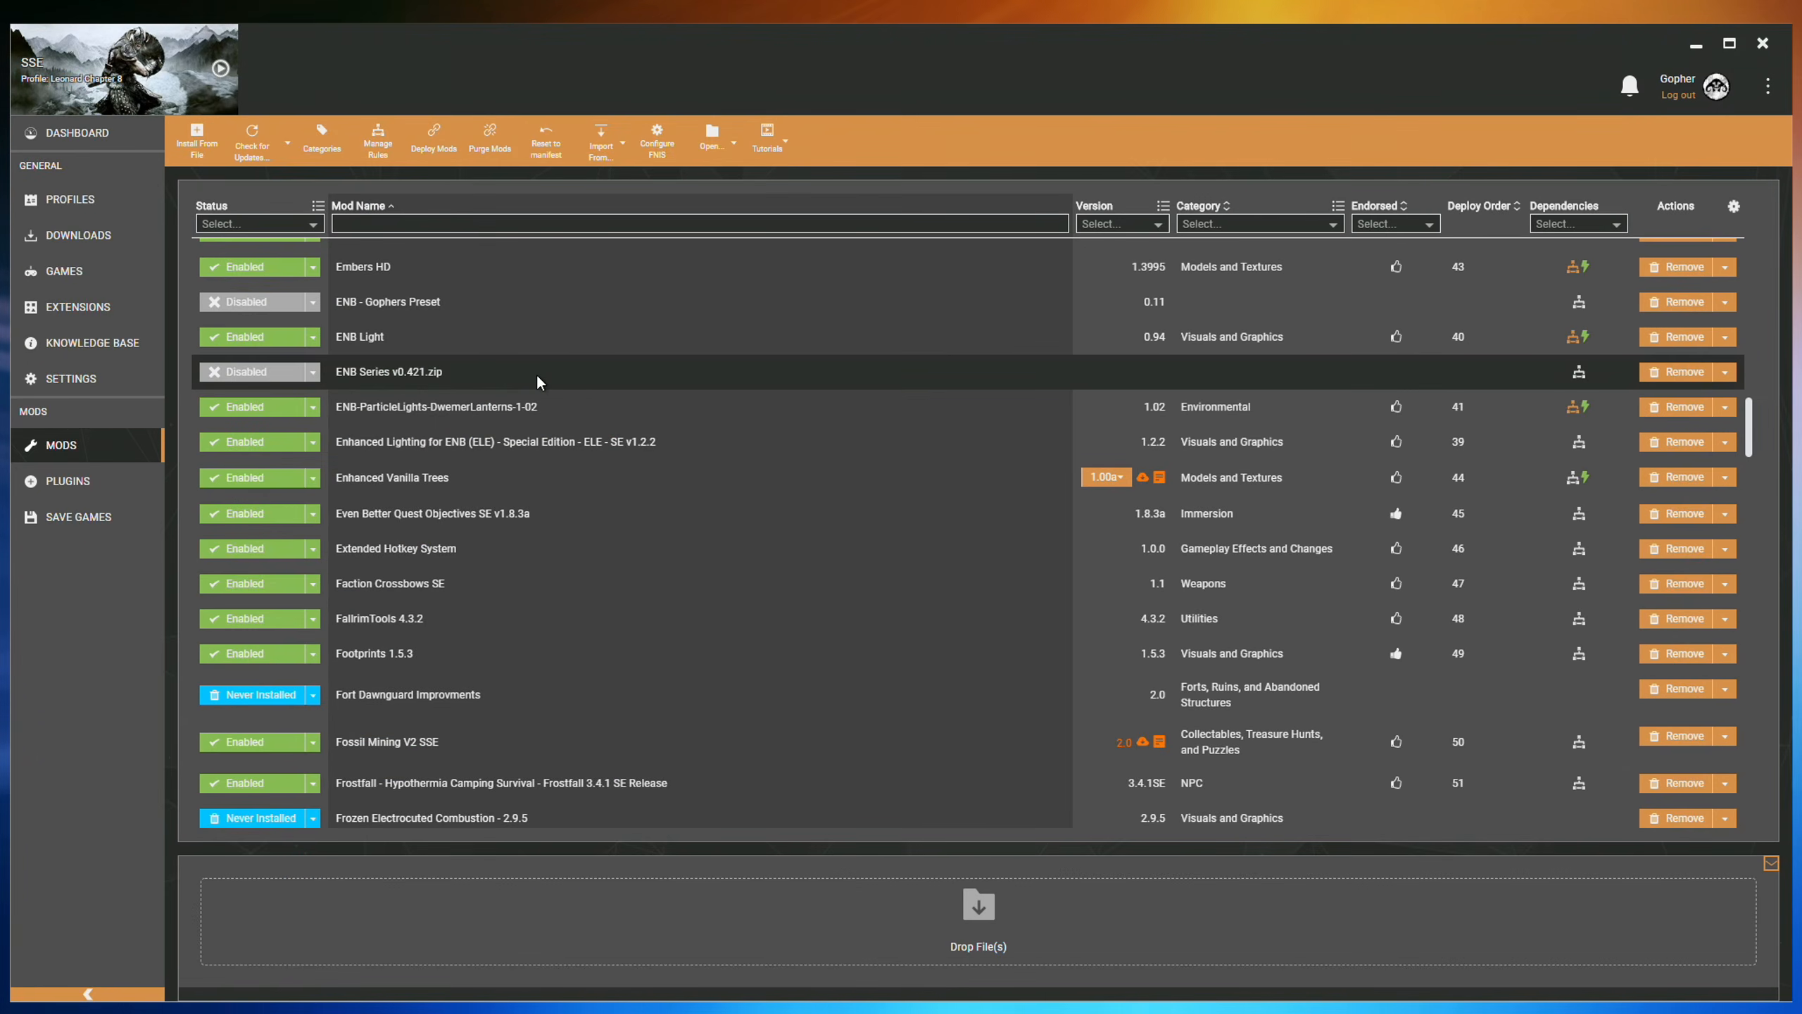
Set the mod type of ENB Series v0.421.zip to enb.
{"action": "left_click", "coordinate": [541, 372]}
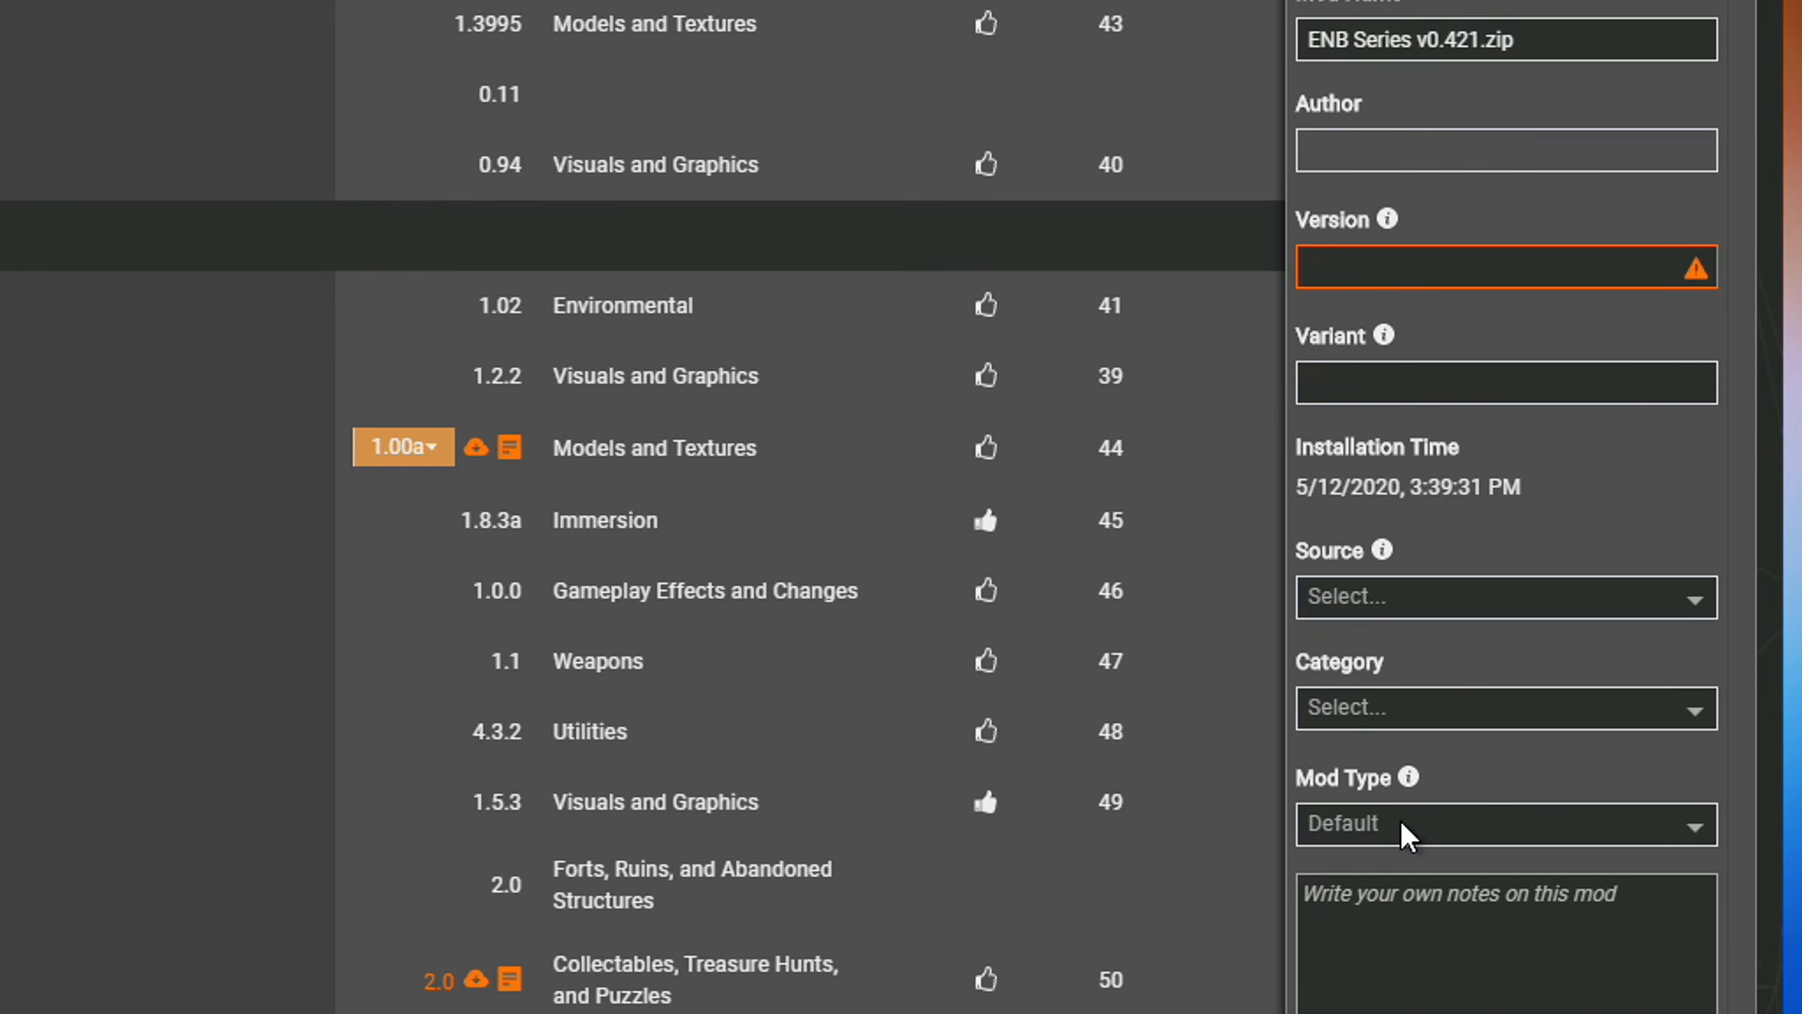
{"action": "left_click", "coordinate": [1407, 825]}
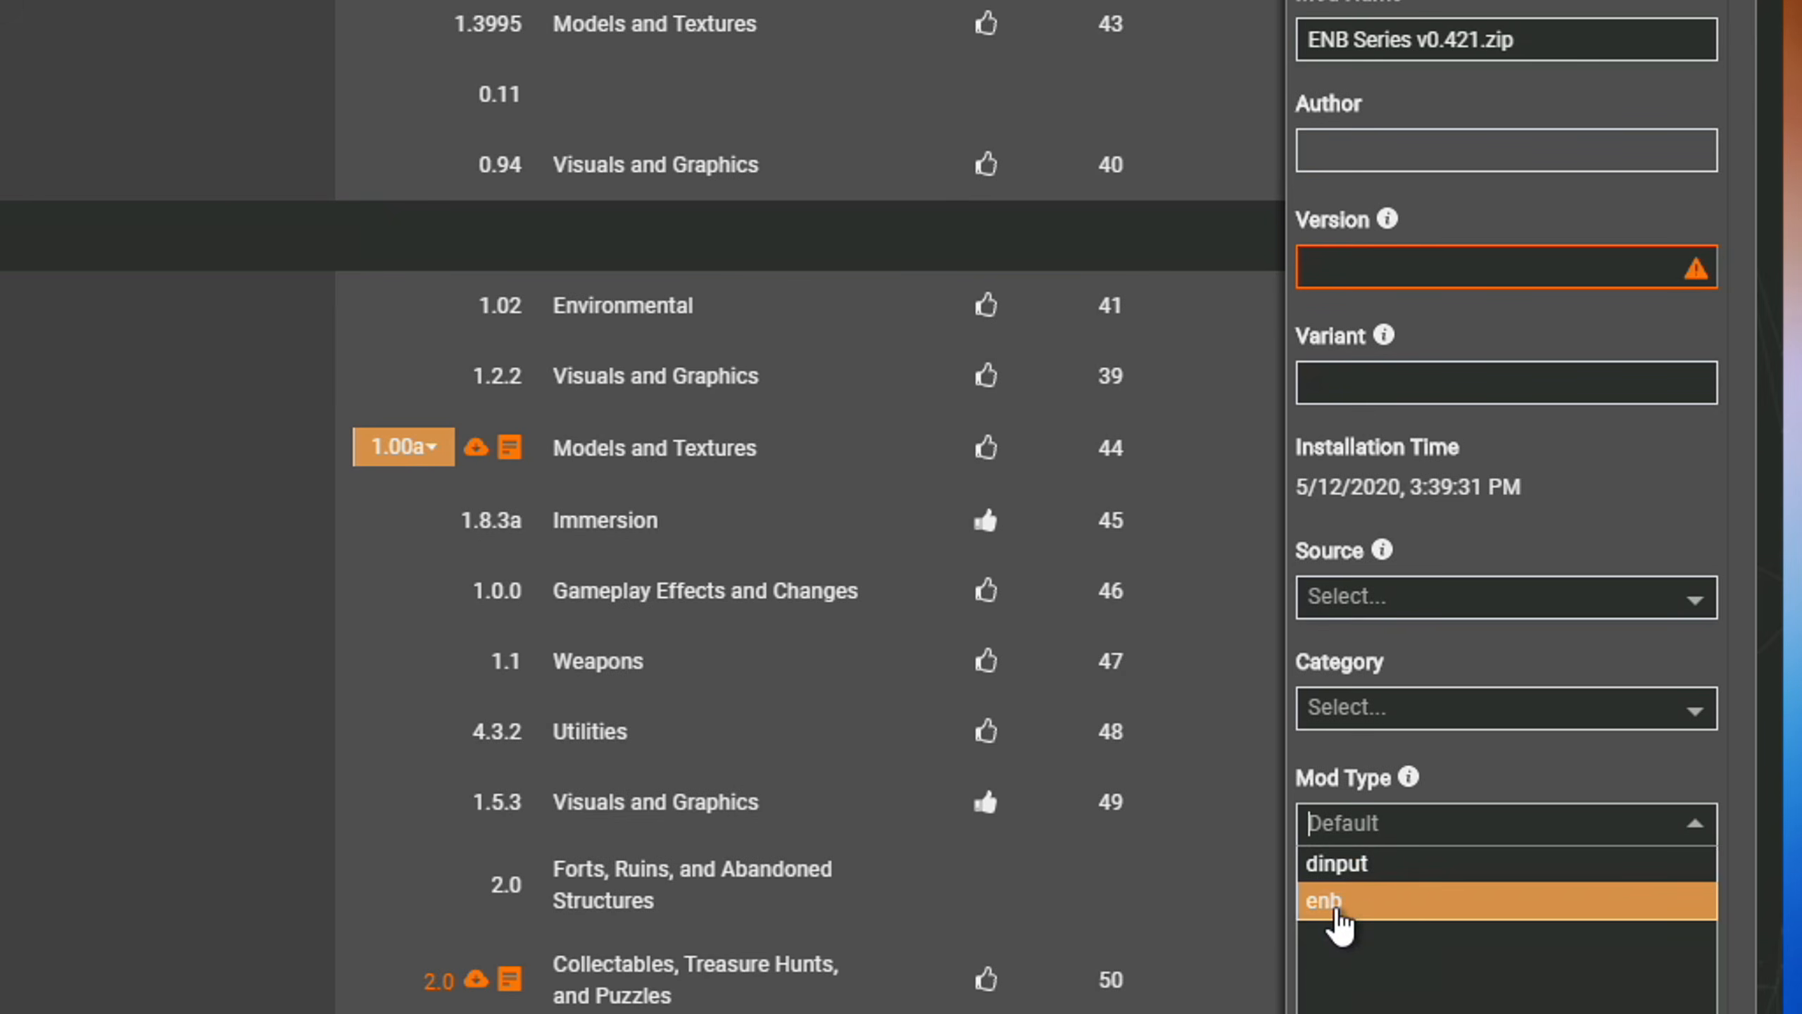
{"action": "left_click", "coordinate": [1338, 916]}
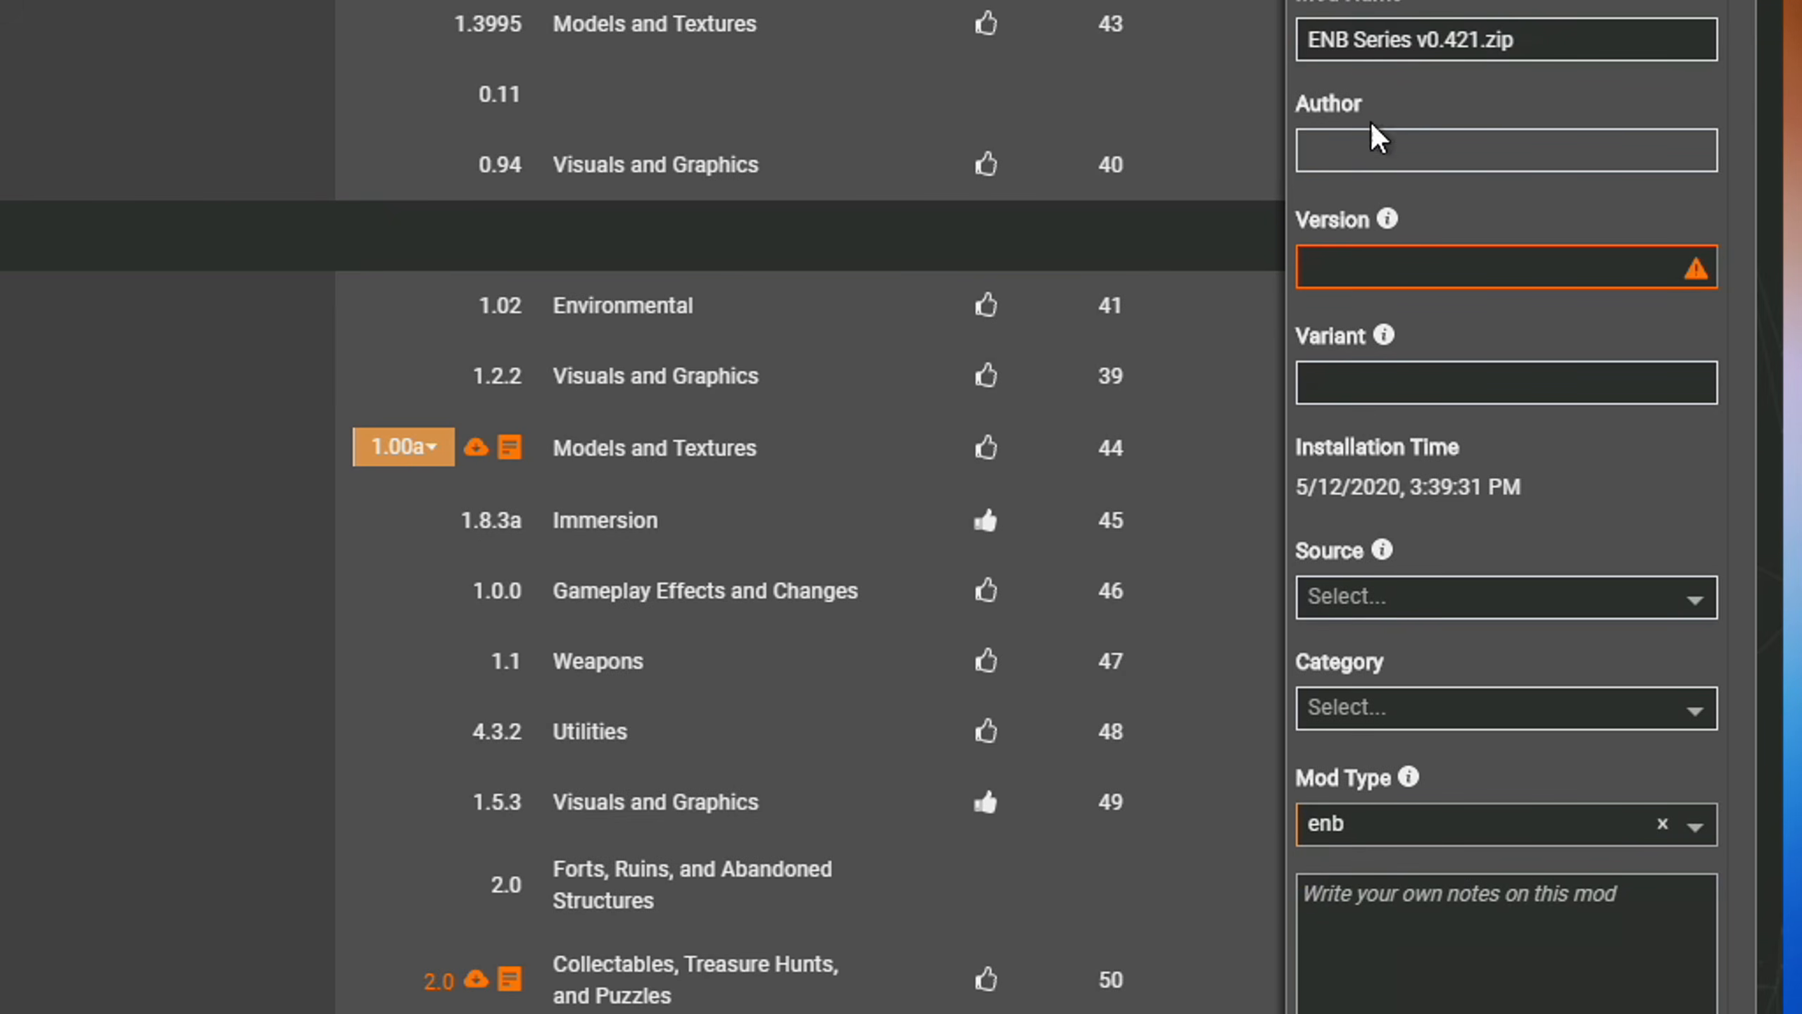
Set the mod's version to 0.421 and shorten its name to ENB Series.
{"action": "left_click", "coordinate": [1369, 259]}
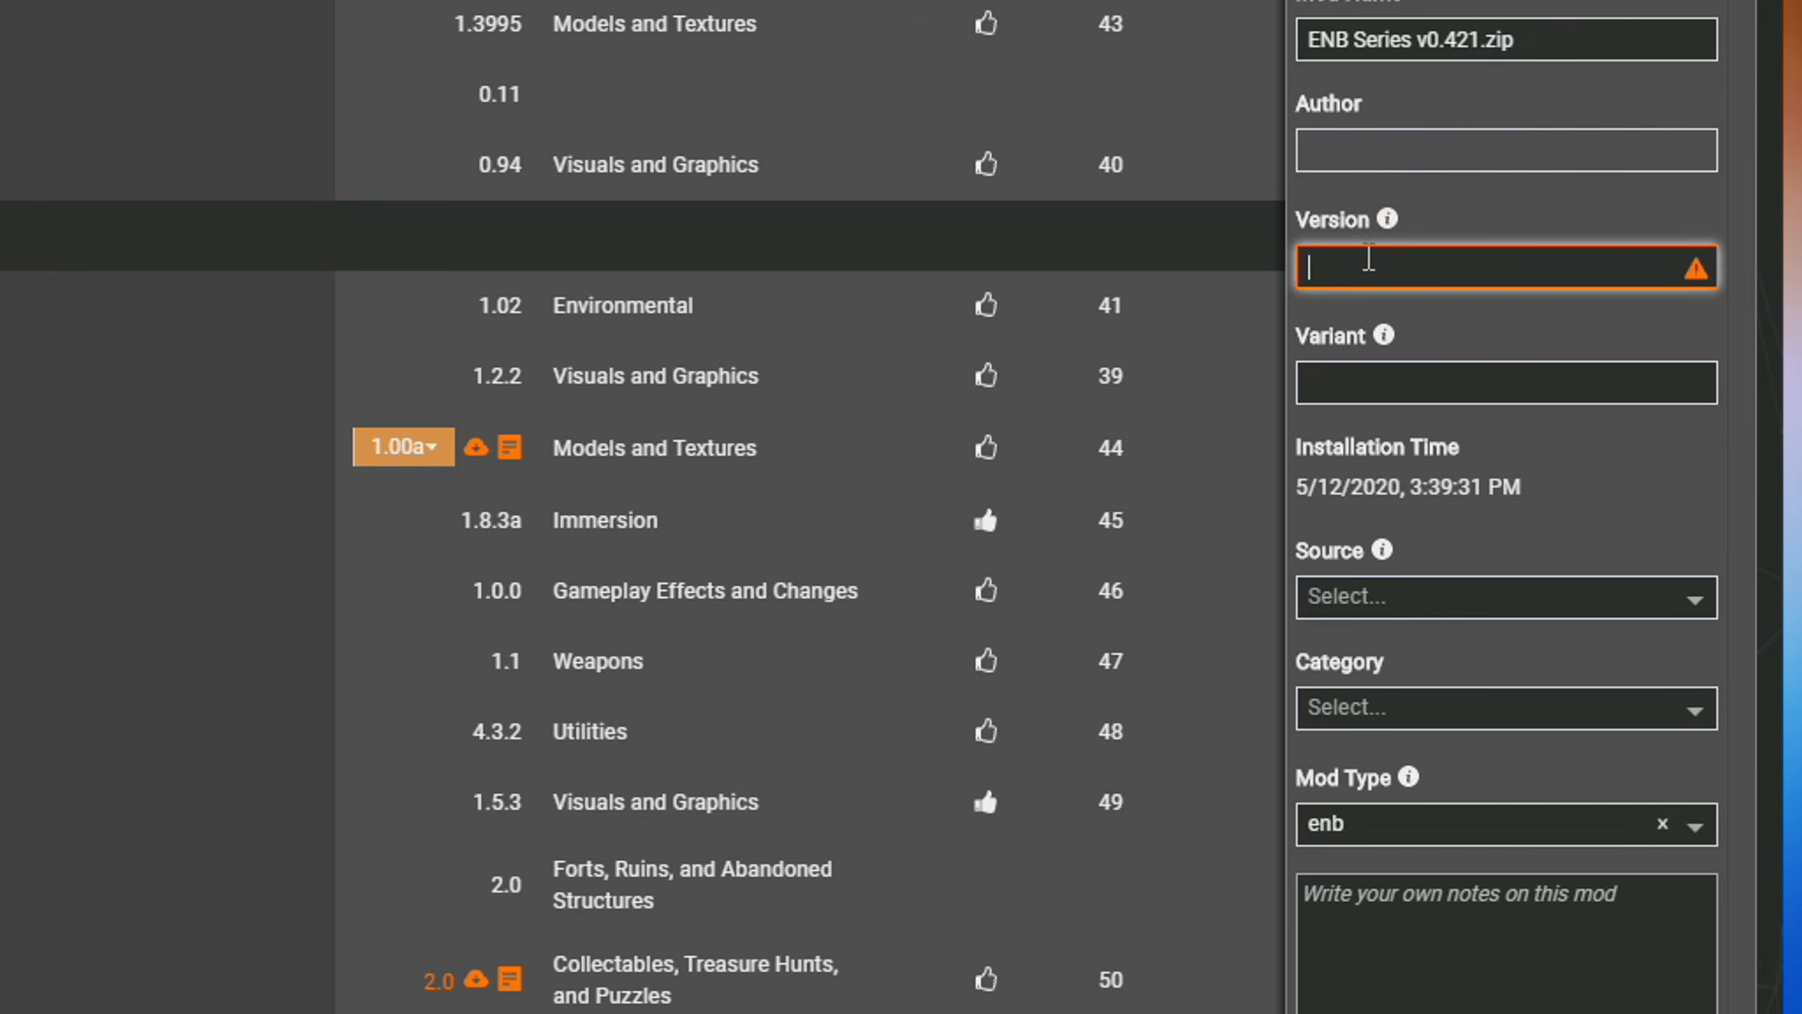
{"action": "type", "text": "0.421"}
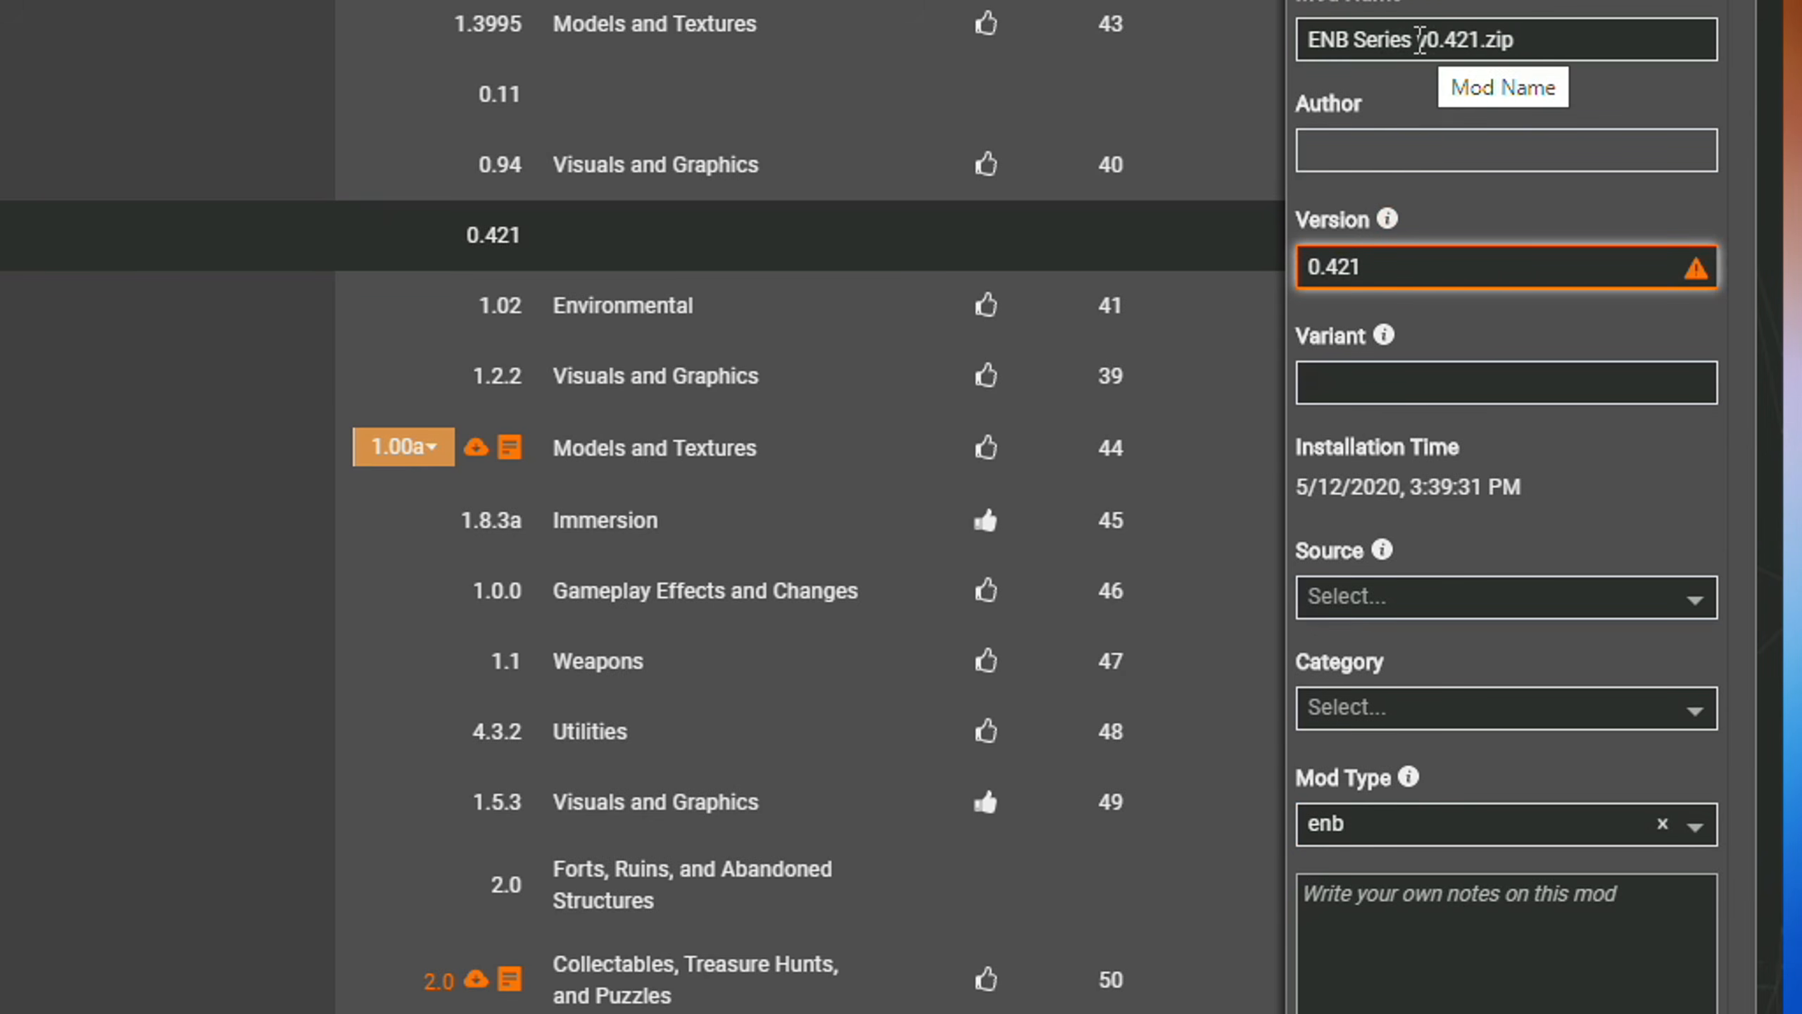
{"action": "left_click_drag", "start_coordinate": [1414, 40], "coordinate": [1598, 40]}
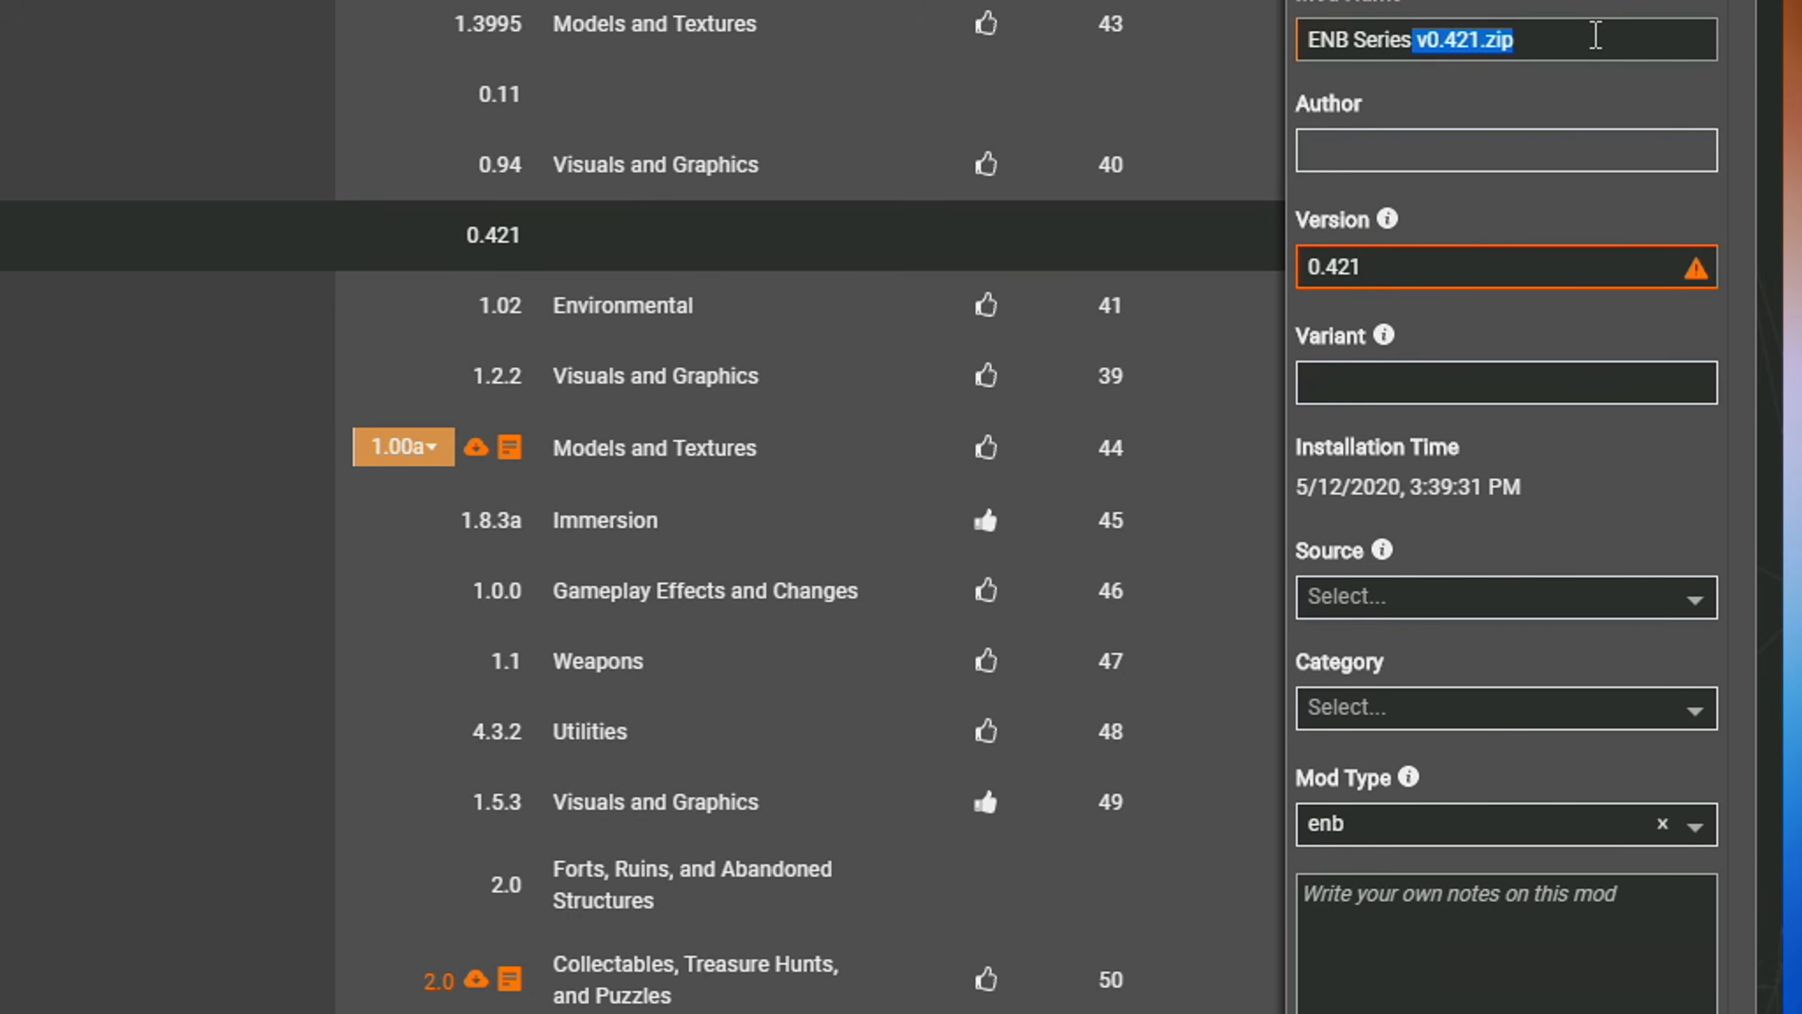
{"action": "key", "text": "BackSpace"}
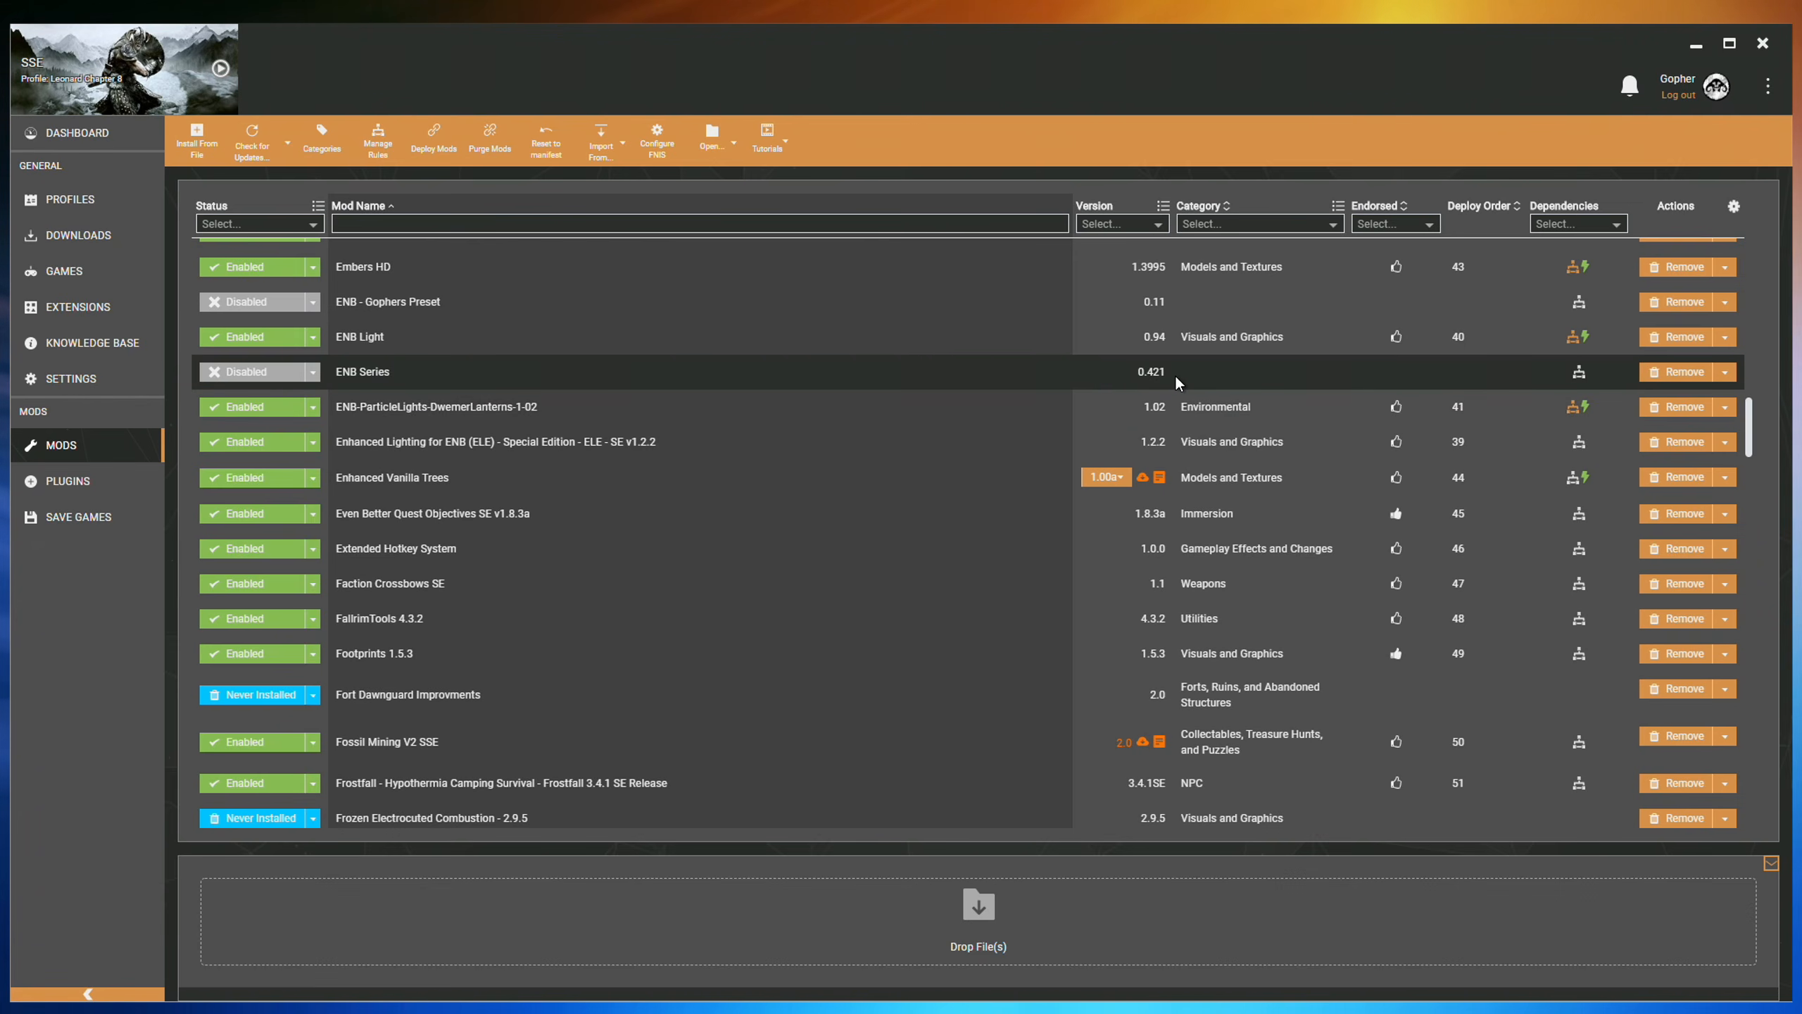
Enable the ENB Series mod.
{"action": "left_click", "coordinate": [253, 375]}
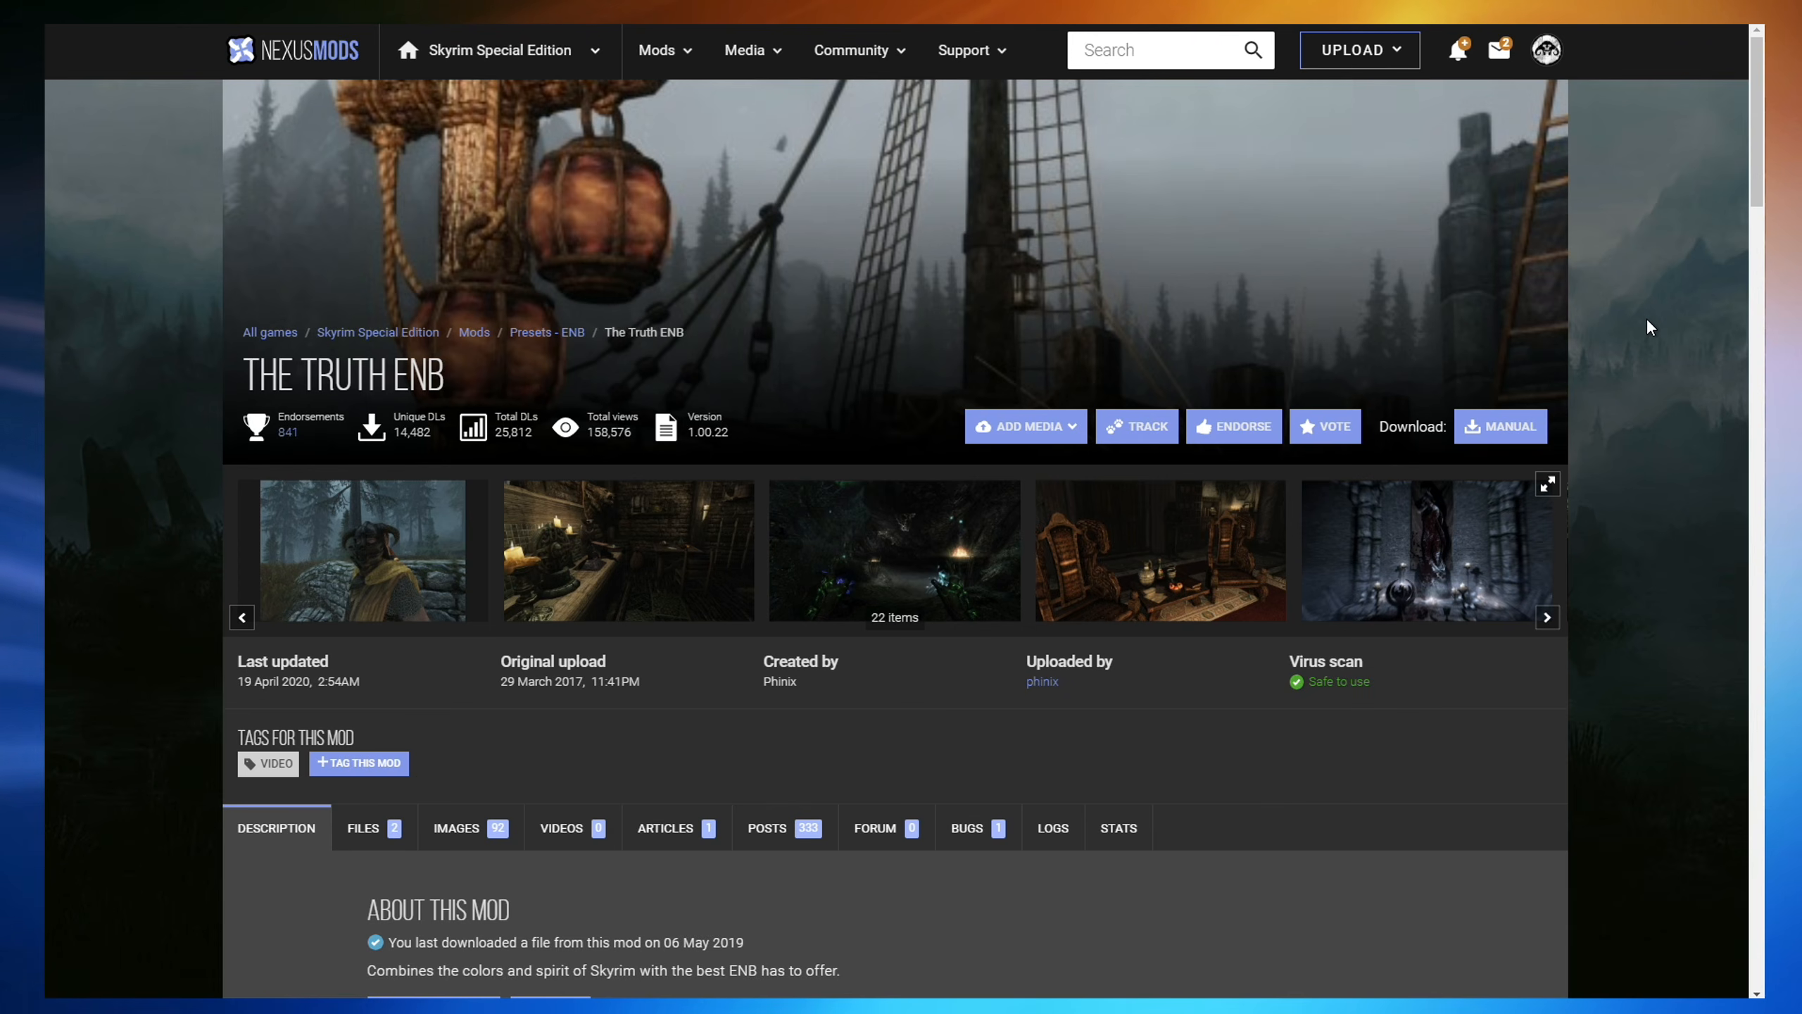
Manually download the main file The Truth ENB - v1.00.22 from its Nexus Mods page.
{"action": "scroll", "coordinate": [1650, 327], "scroll_direction": "down", "scroll_amount": 5}
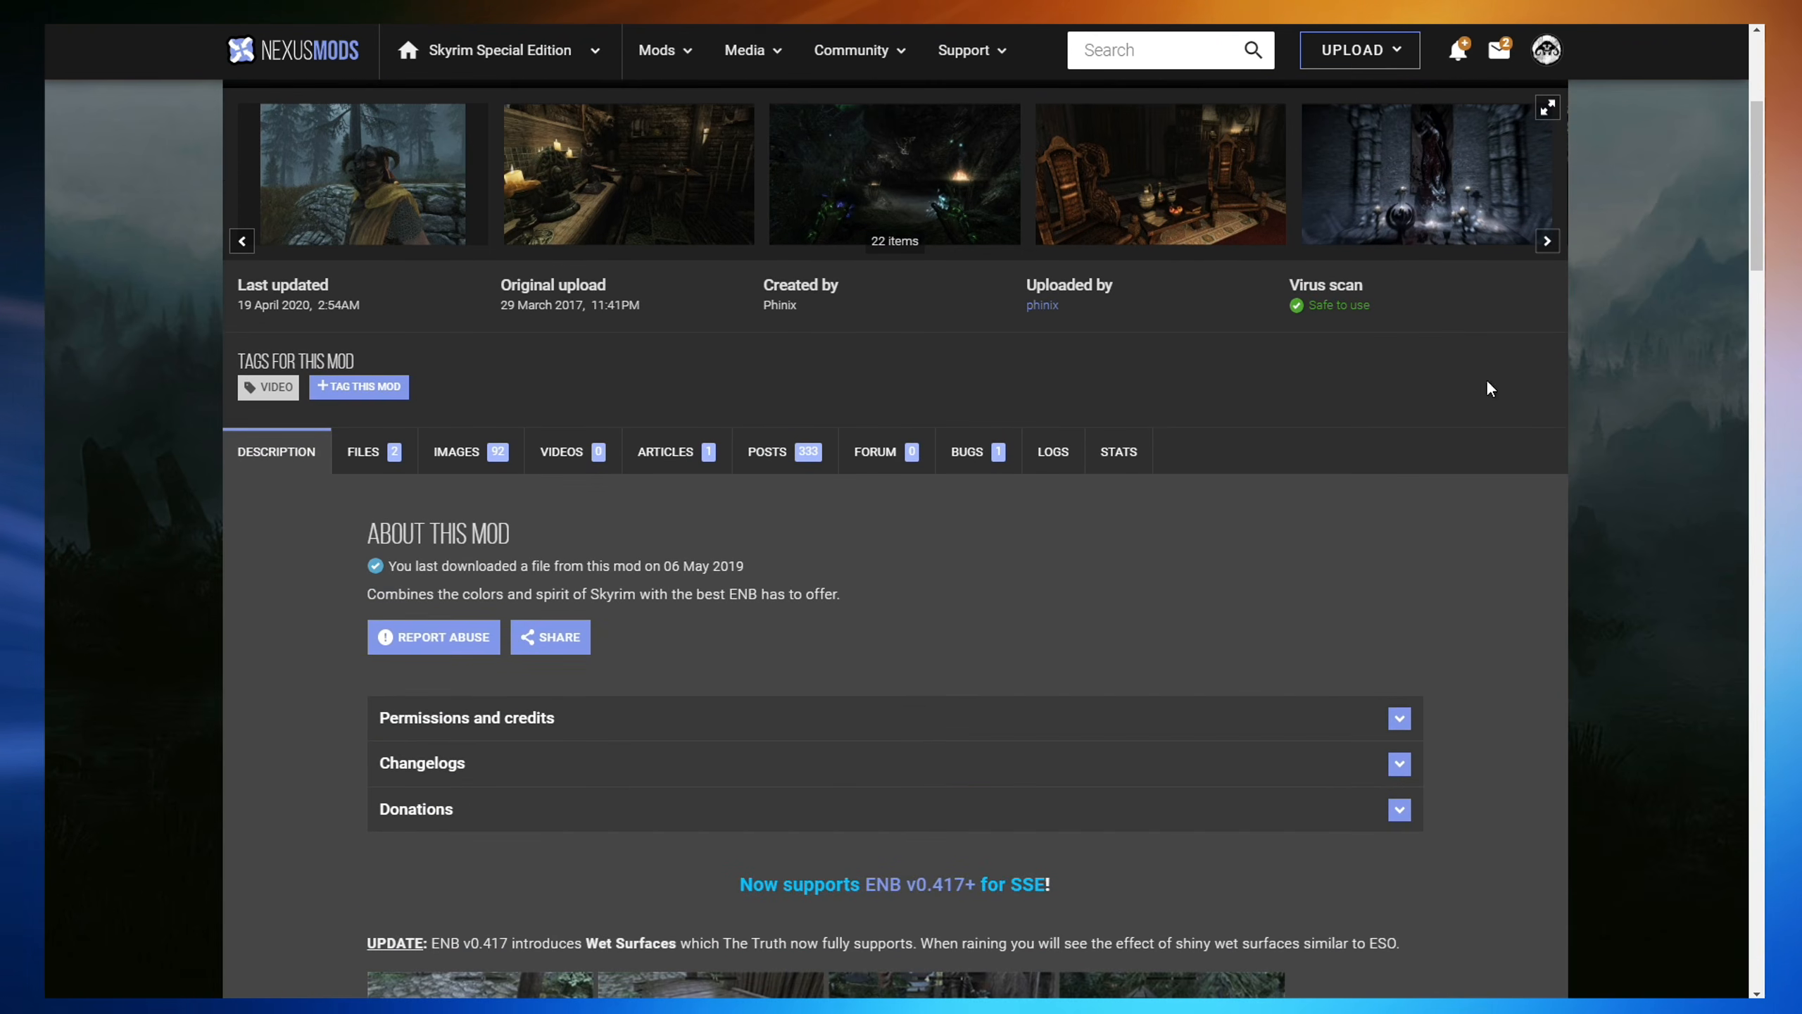
{"action": "left_click", "coordinate": [368, 456]}
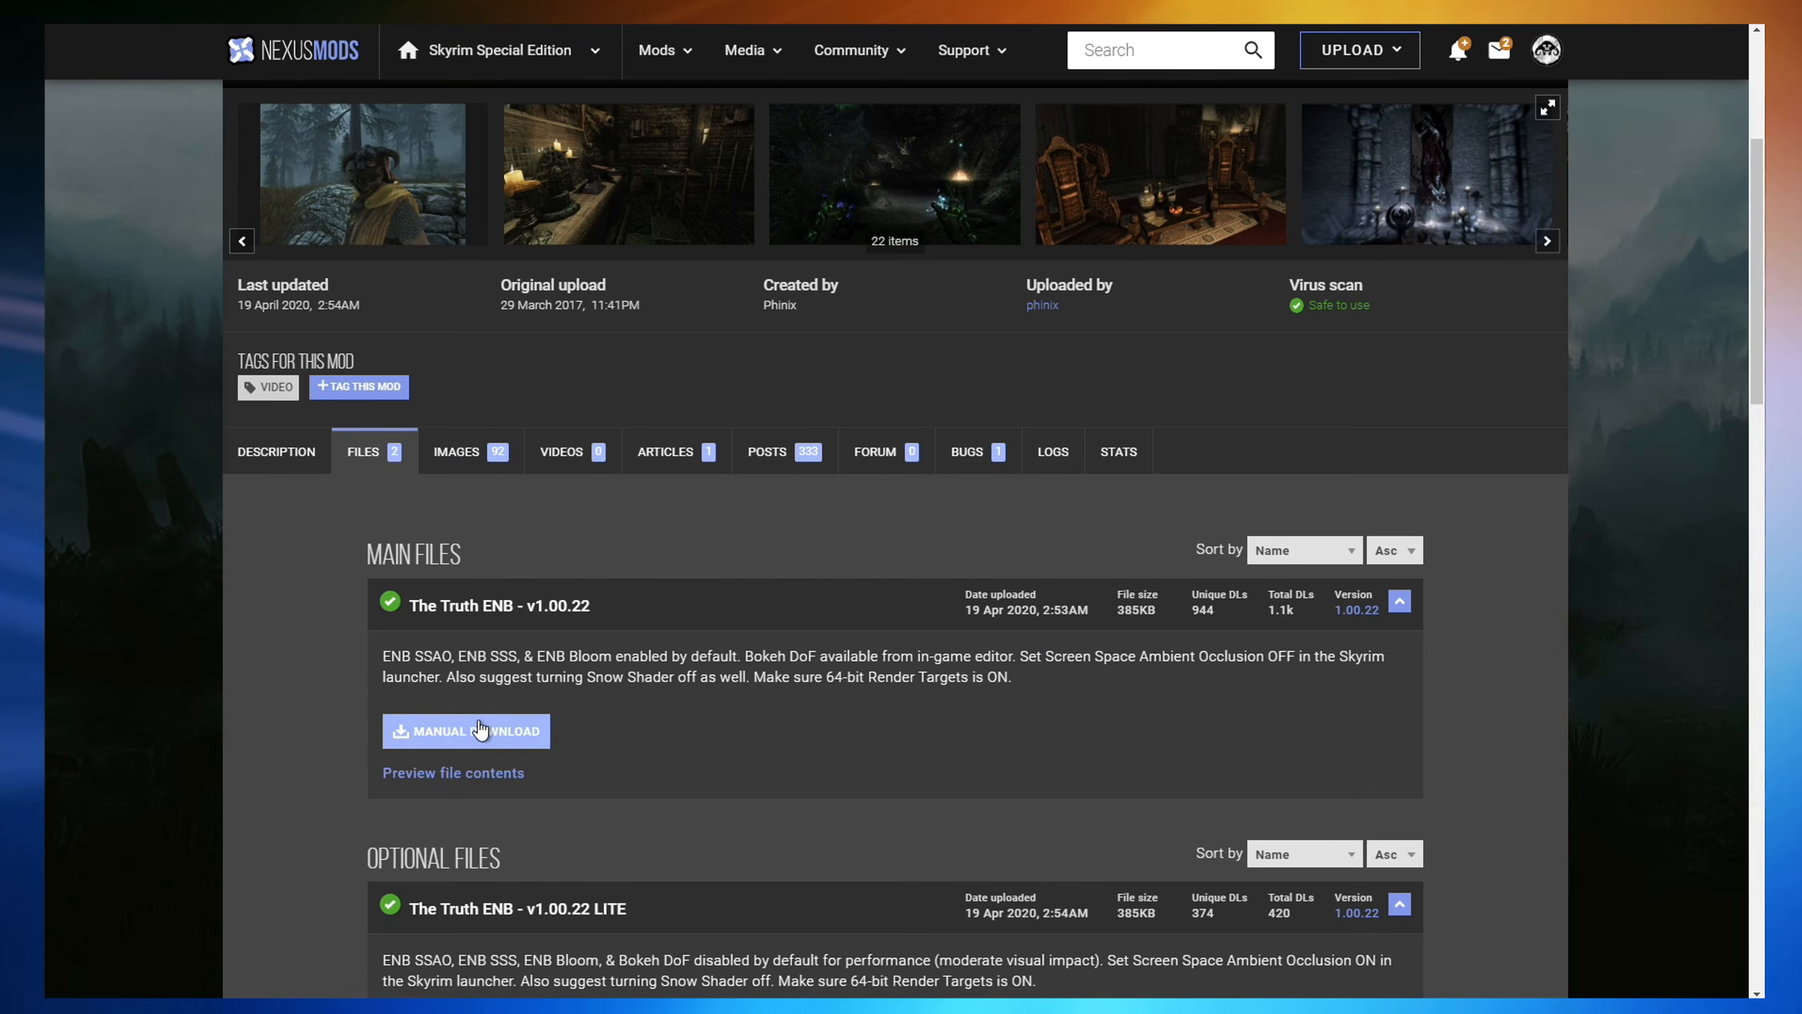
{"action": "scroll", "coordinate": [489, 731], "scroll_direction": "down", "scroll_amount": 3}
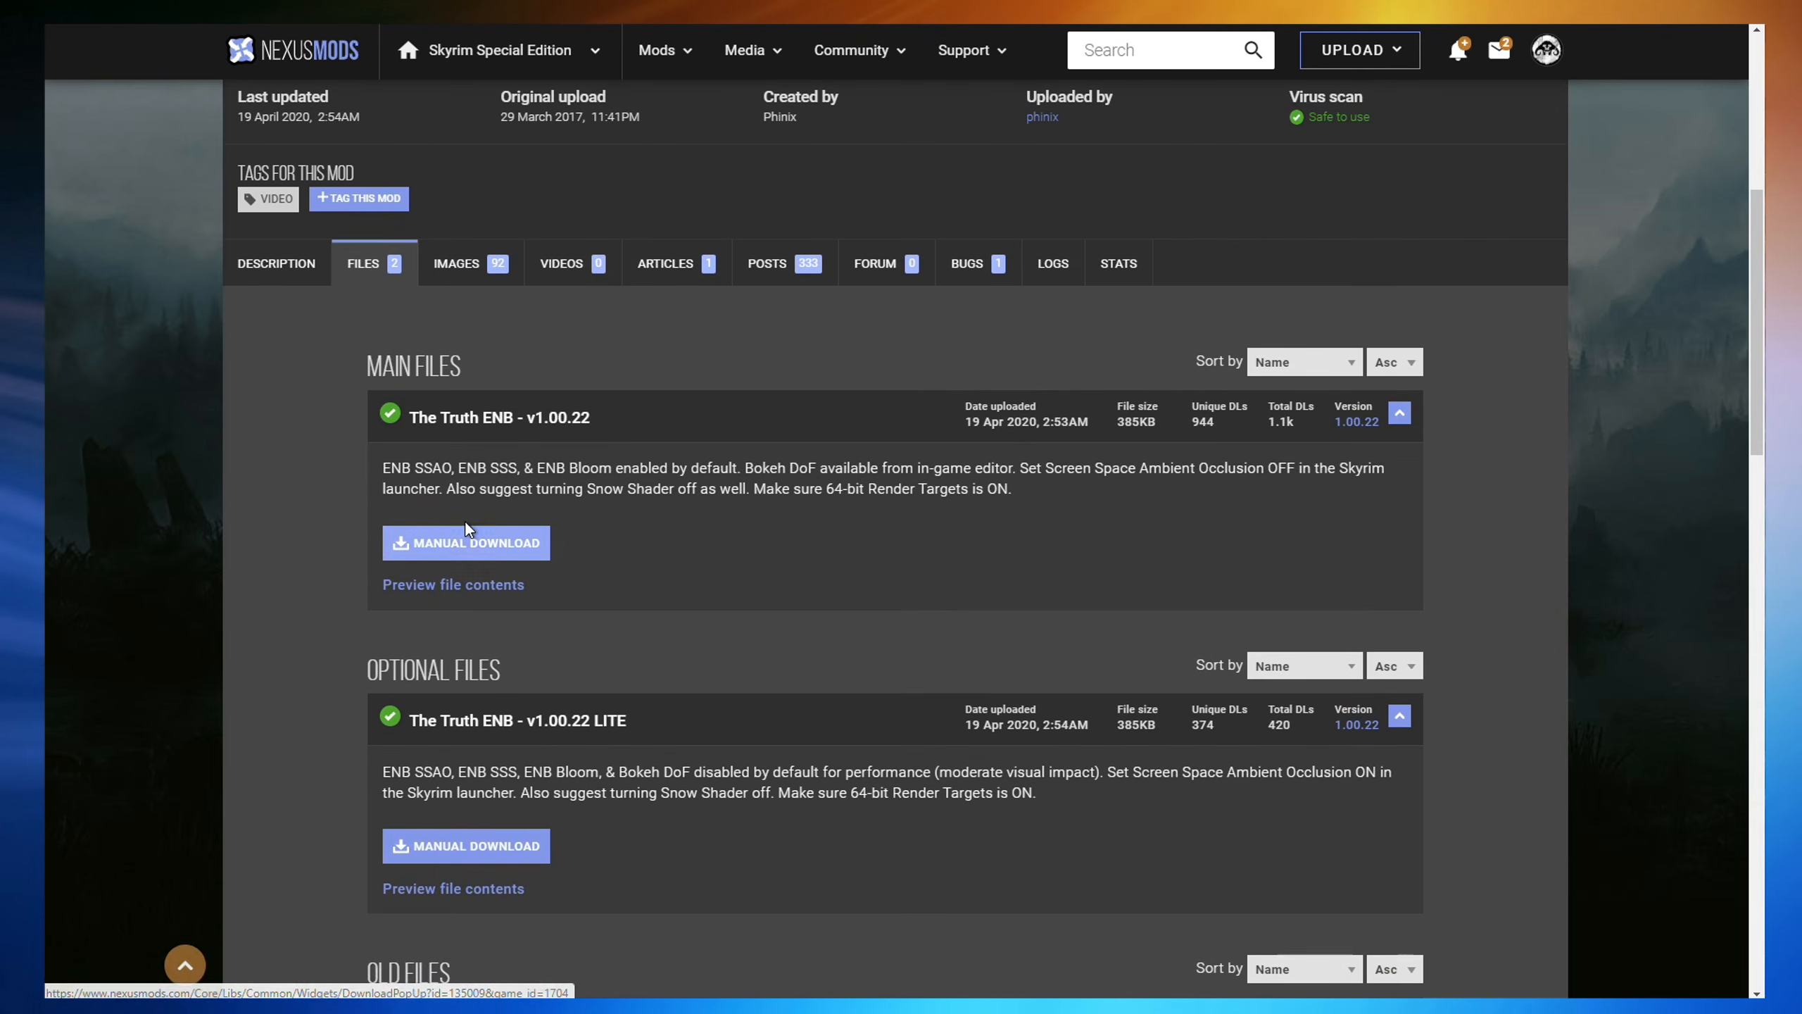
{"action": "left_click", "coordinate": [476, 543]}
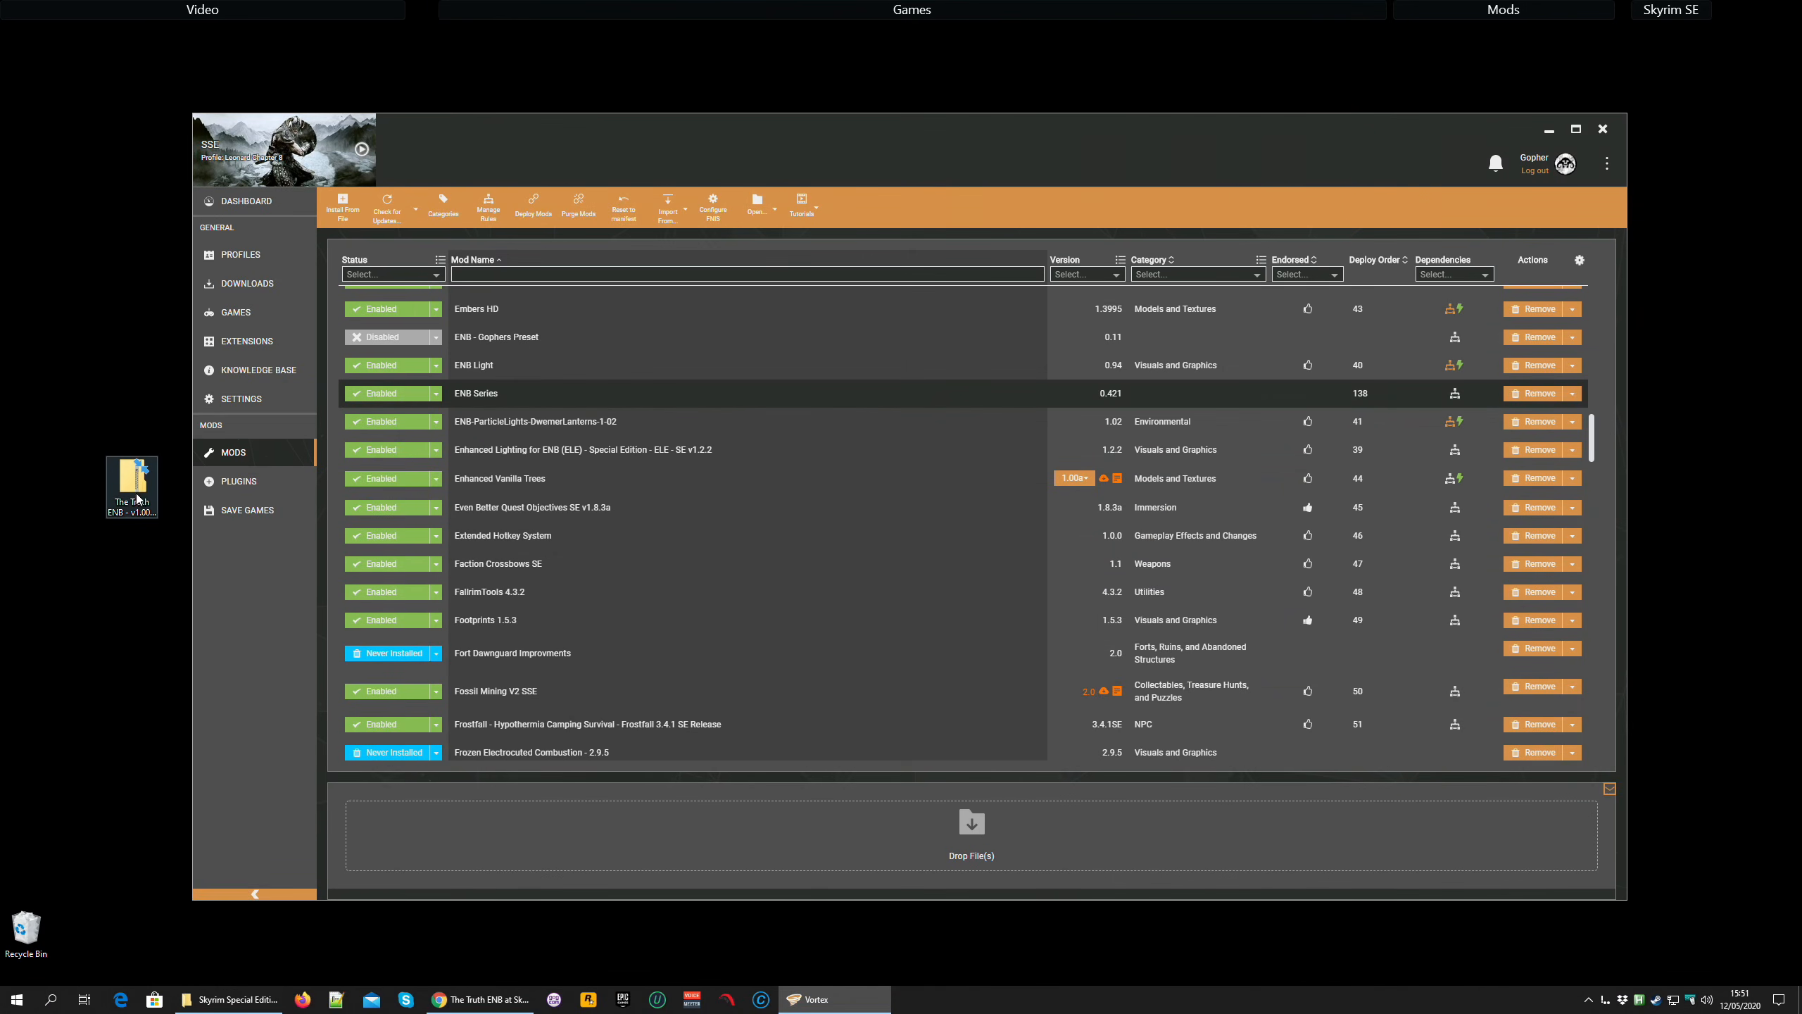
Inspect the contents of the downloaded The Truth ENB archive on the desktop and add the archive to the mods in Vortex.
{"action": "double_click", "coordinate": [133, 483]}
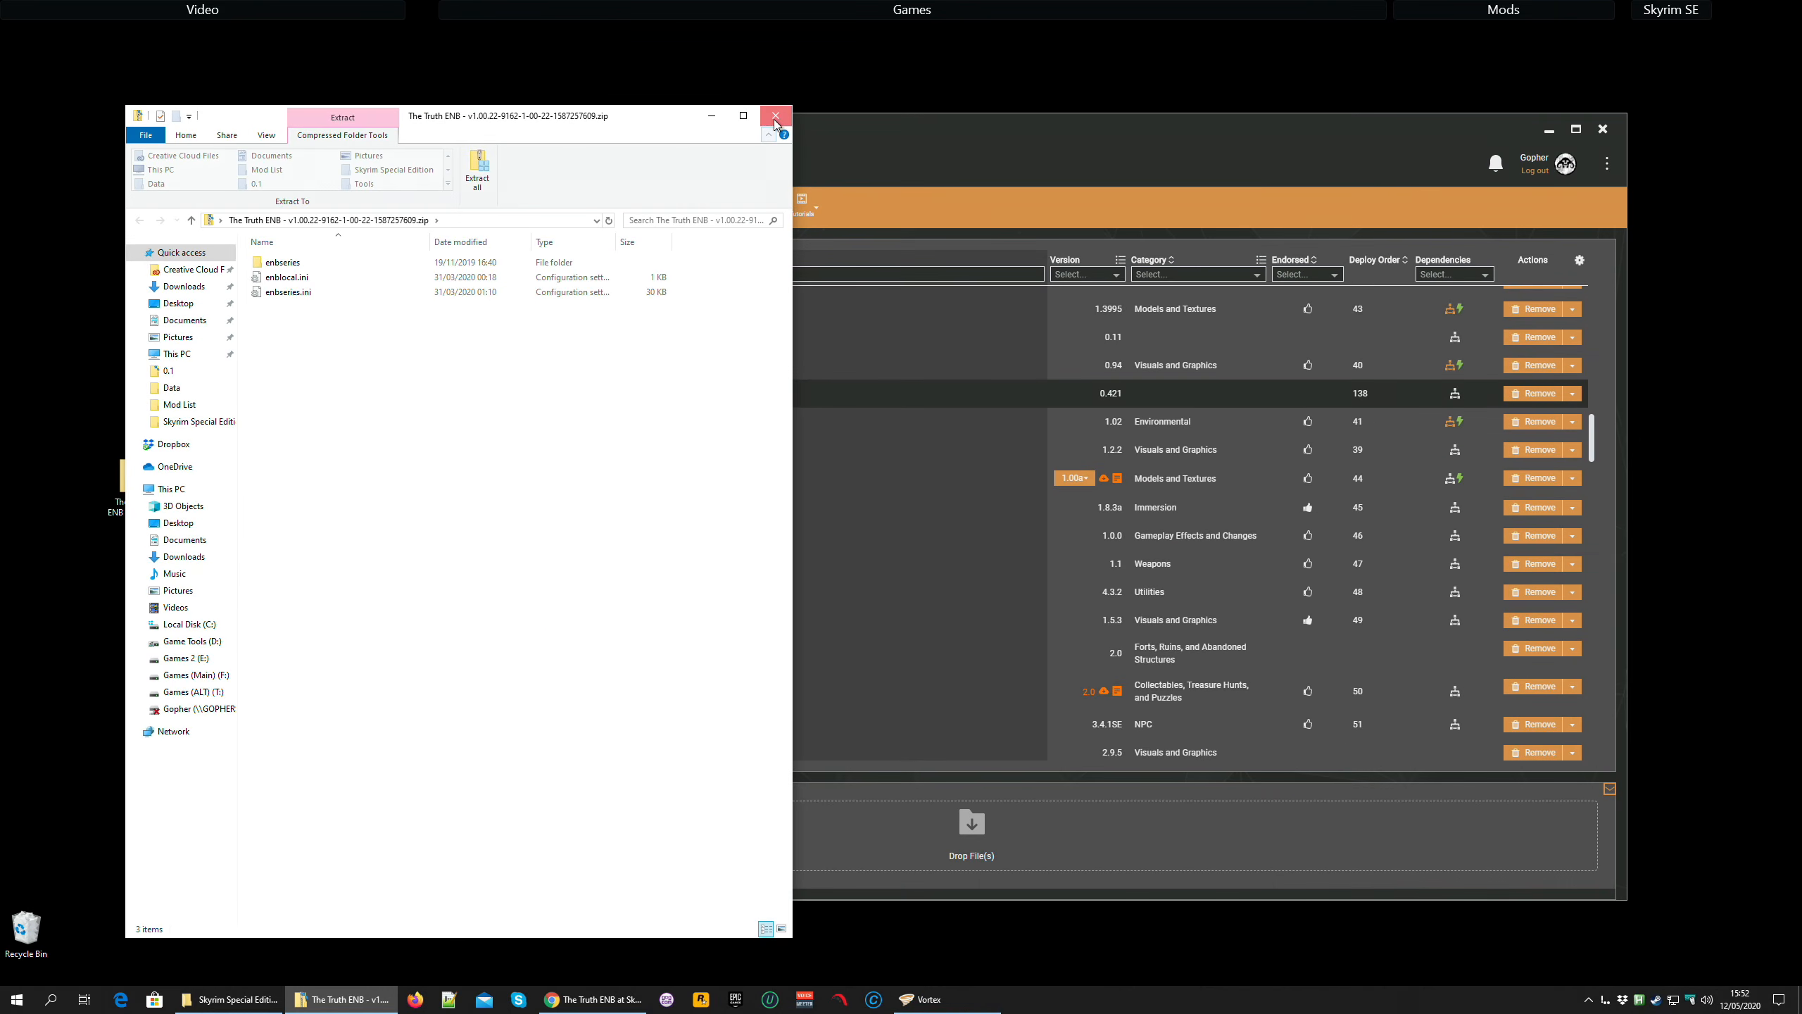
{"action": "left_click", "coordinate": [774, 118]}
{"action": "left_click_drag", "start_coordinate": [131, 483], "coordinate": [859, 847]}
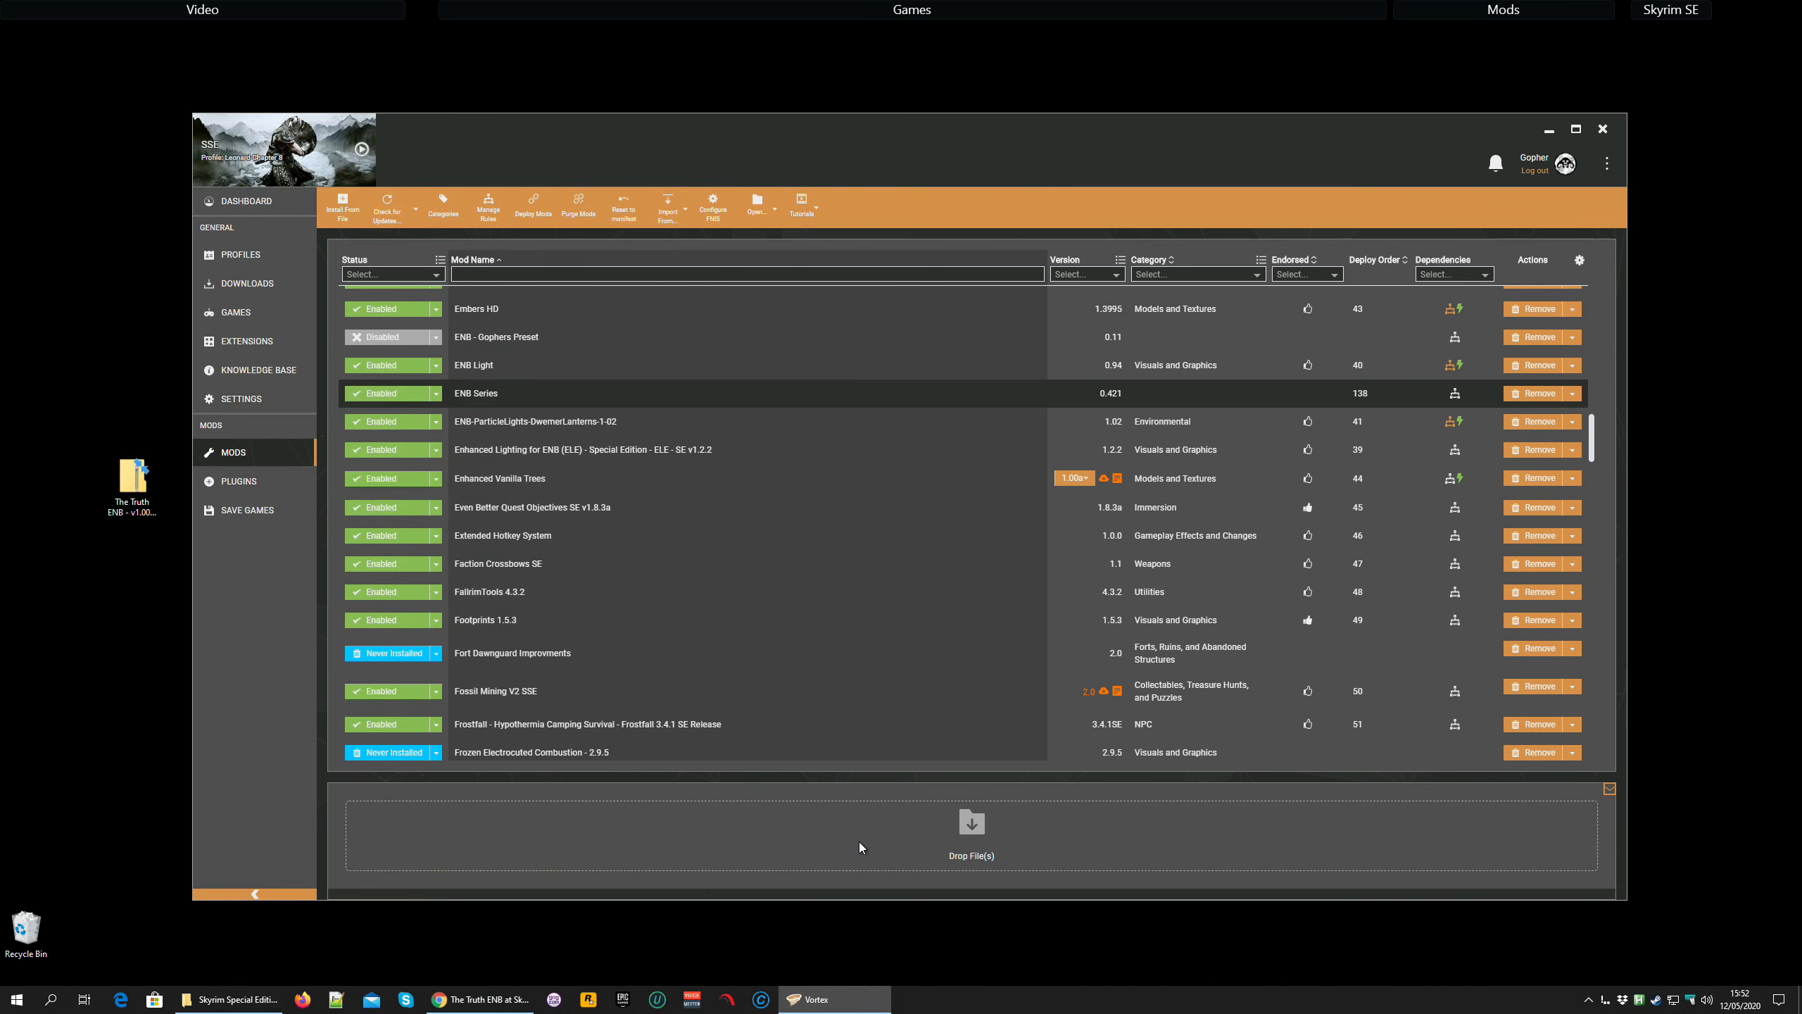
Unpack The Truth ENB - v1.00.22 archive as-is and dismiss the installation notification without enabling the mod.
{"action": "scroll", "coordinate": [774, 639], "scroll_direction": "down", "scroll_amount": 20}
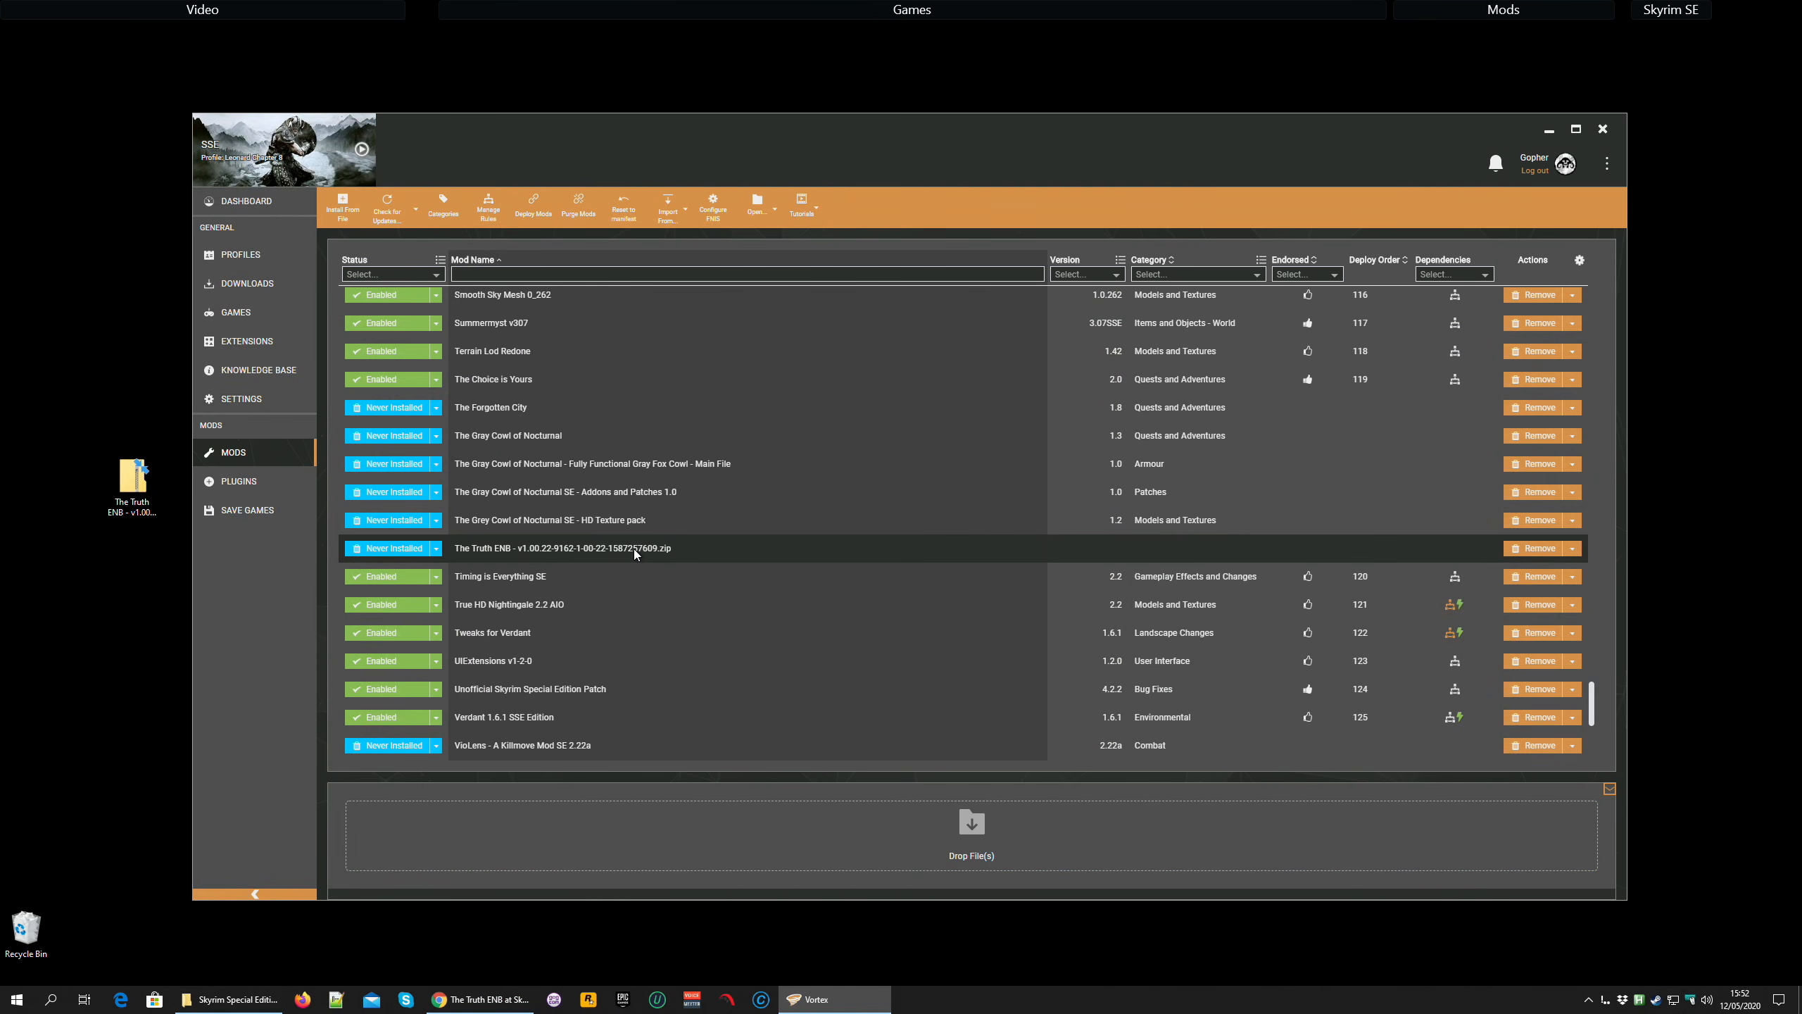
{"action": "right_click", "coordinate": [634, 550]}
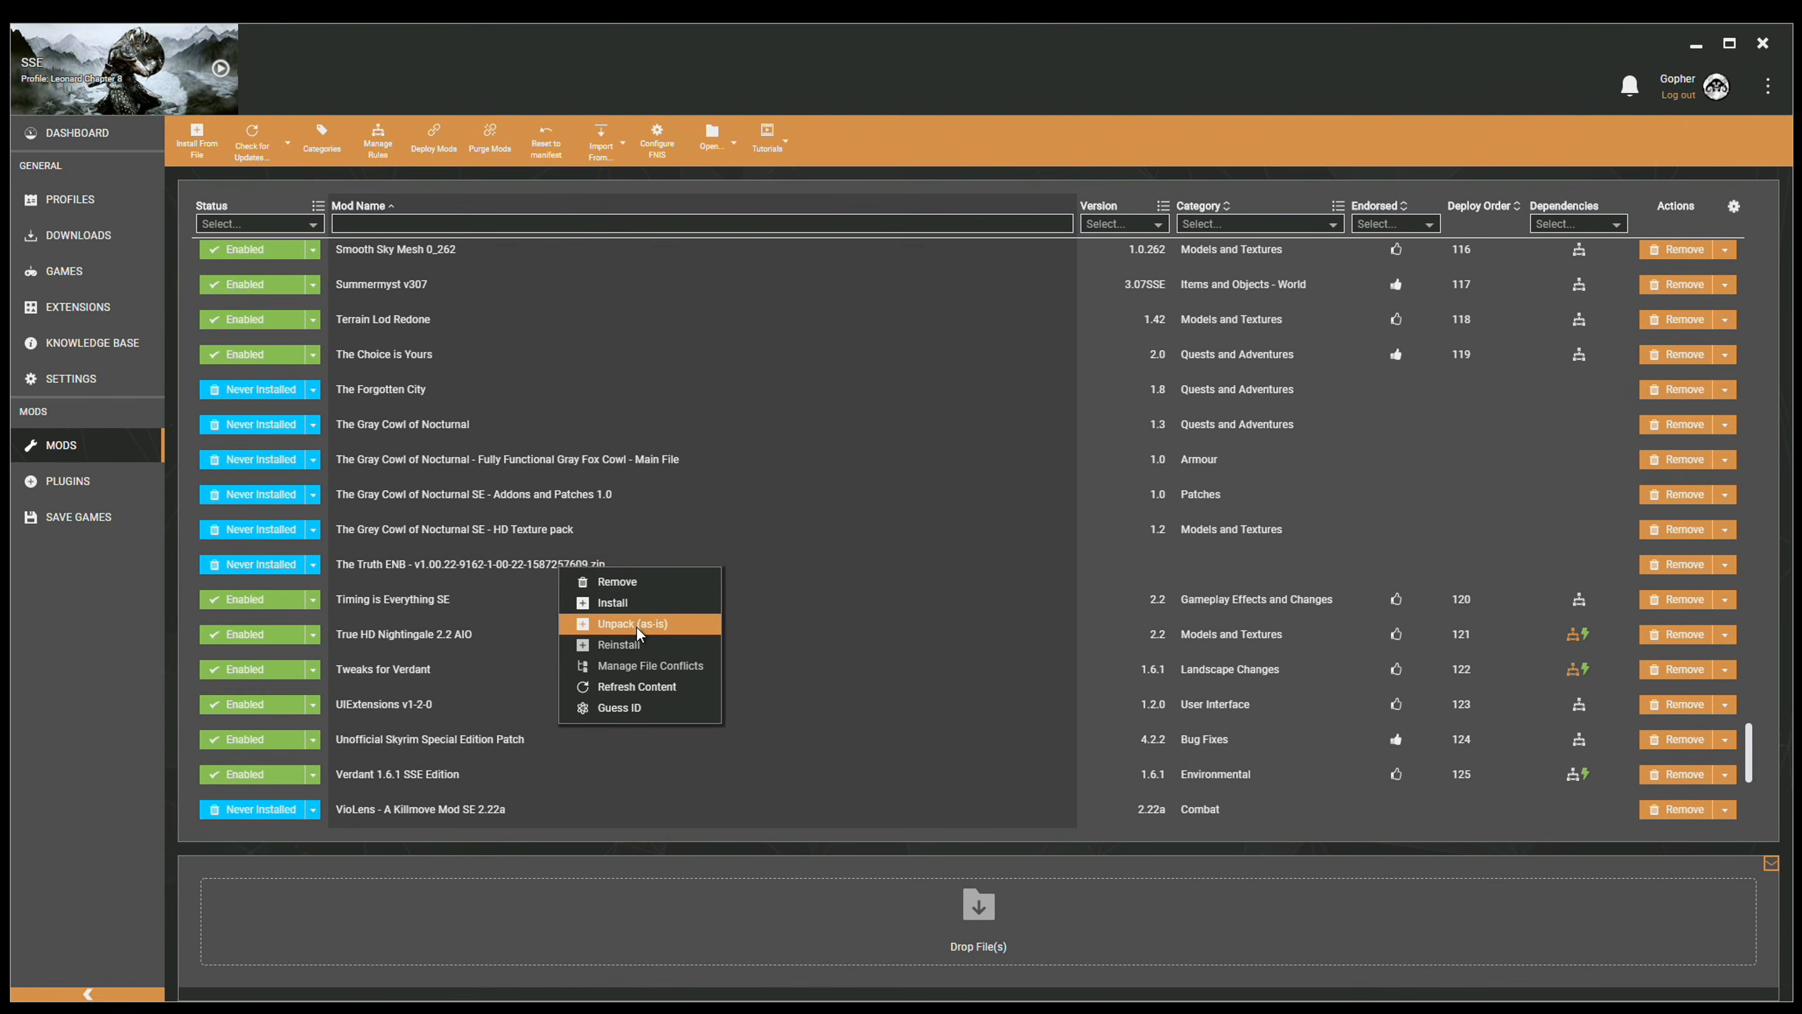
{"action": "left_click", "coordinate": [670, 612]}
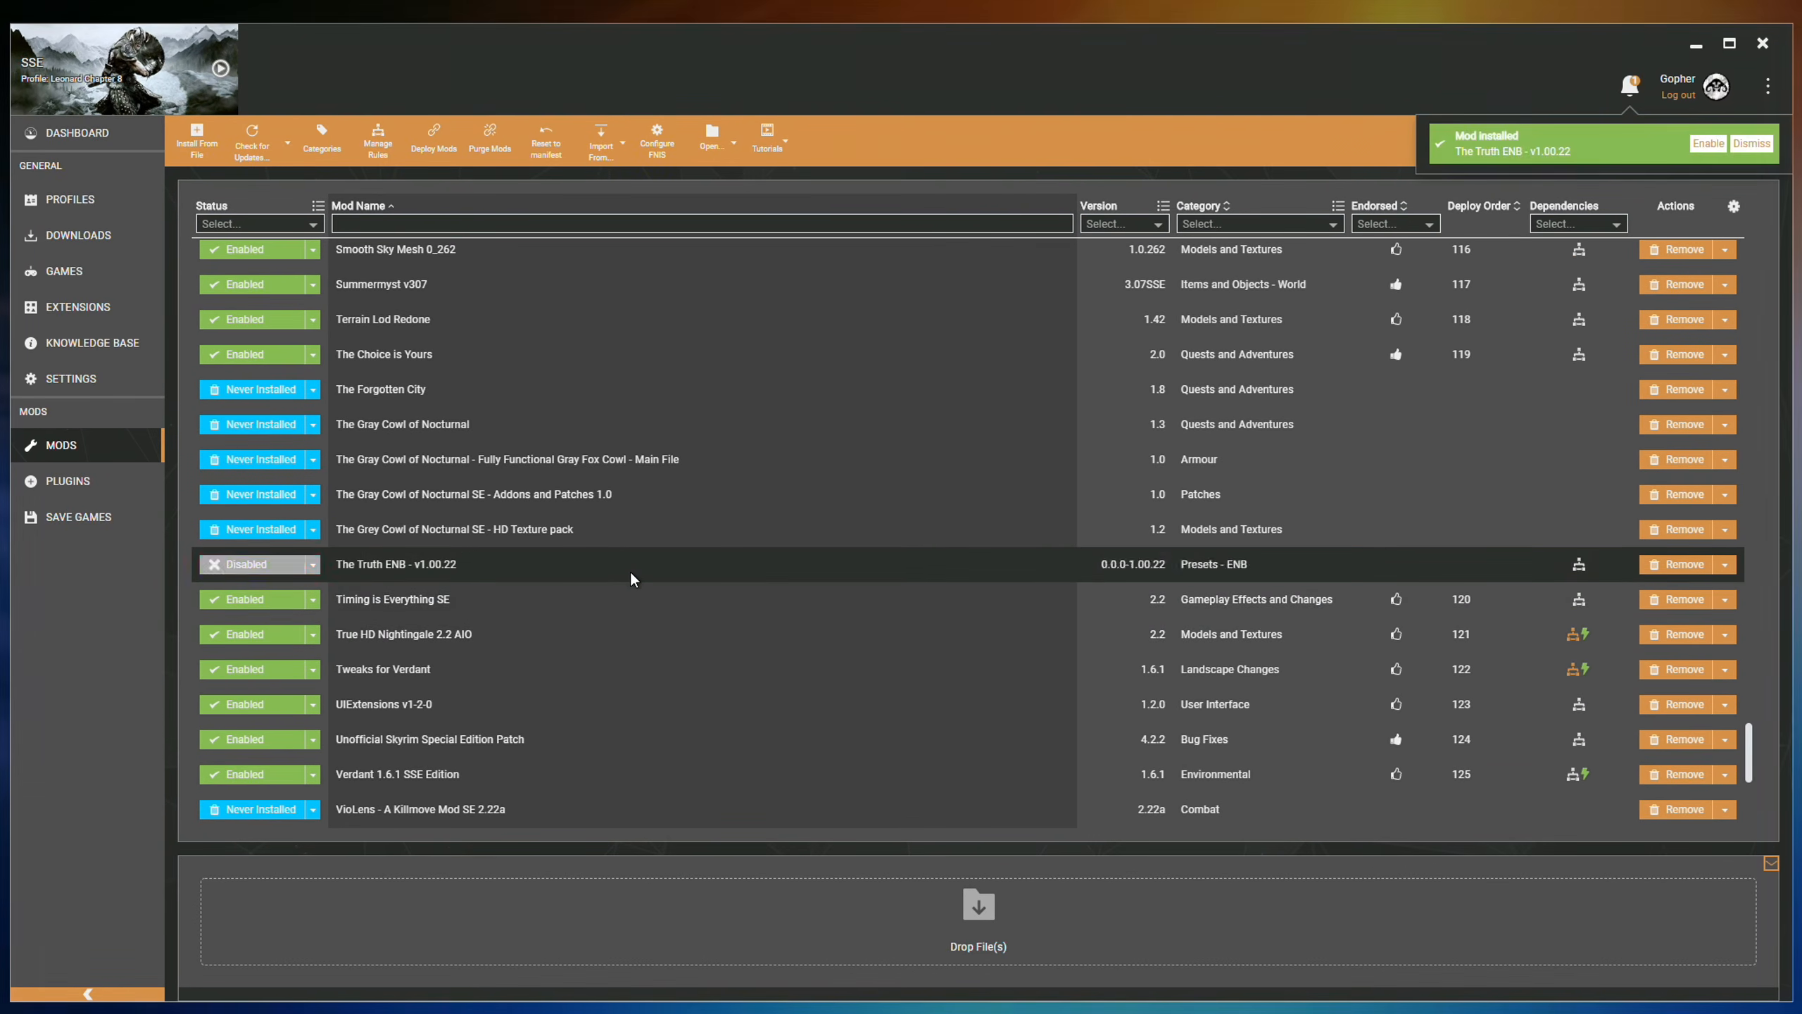
{"action": "left_click", "coordinate": [1750, 145]}
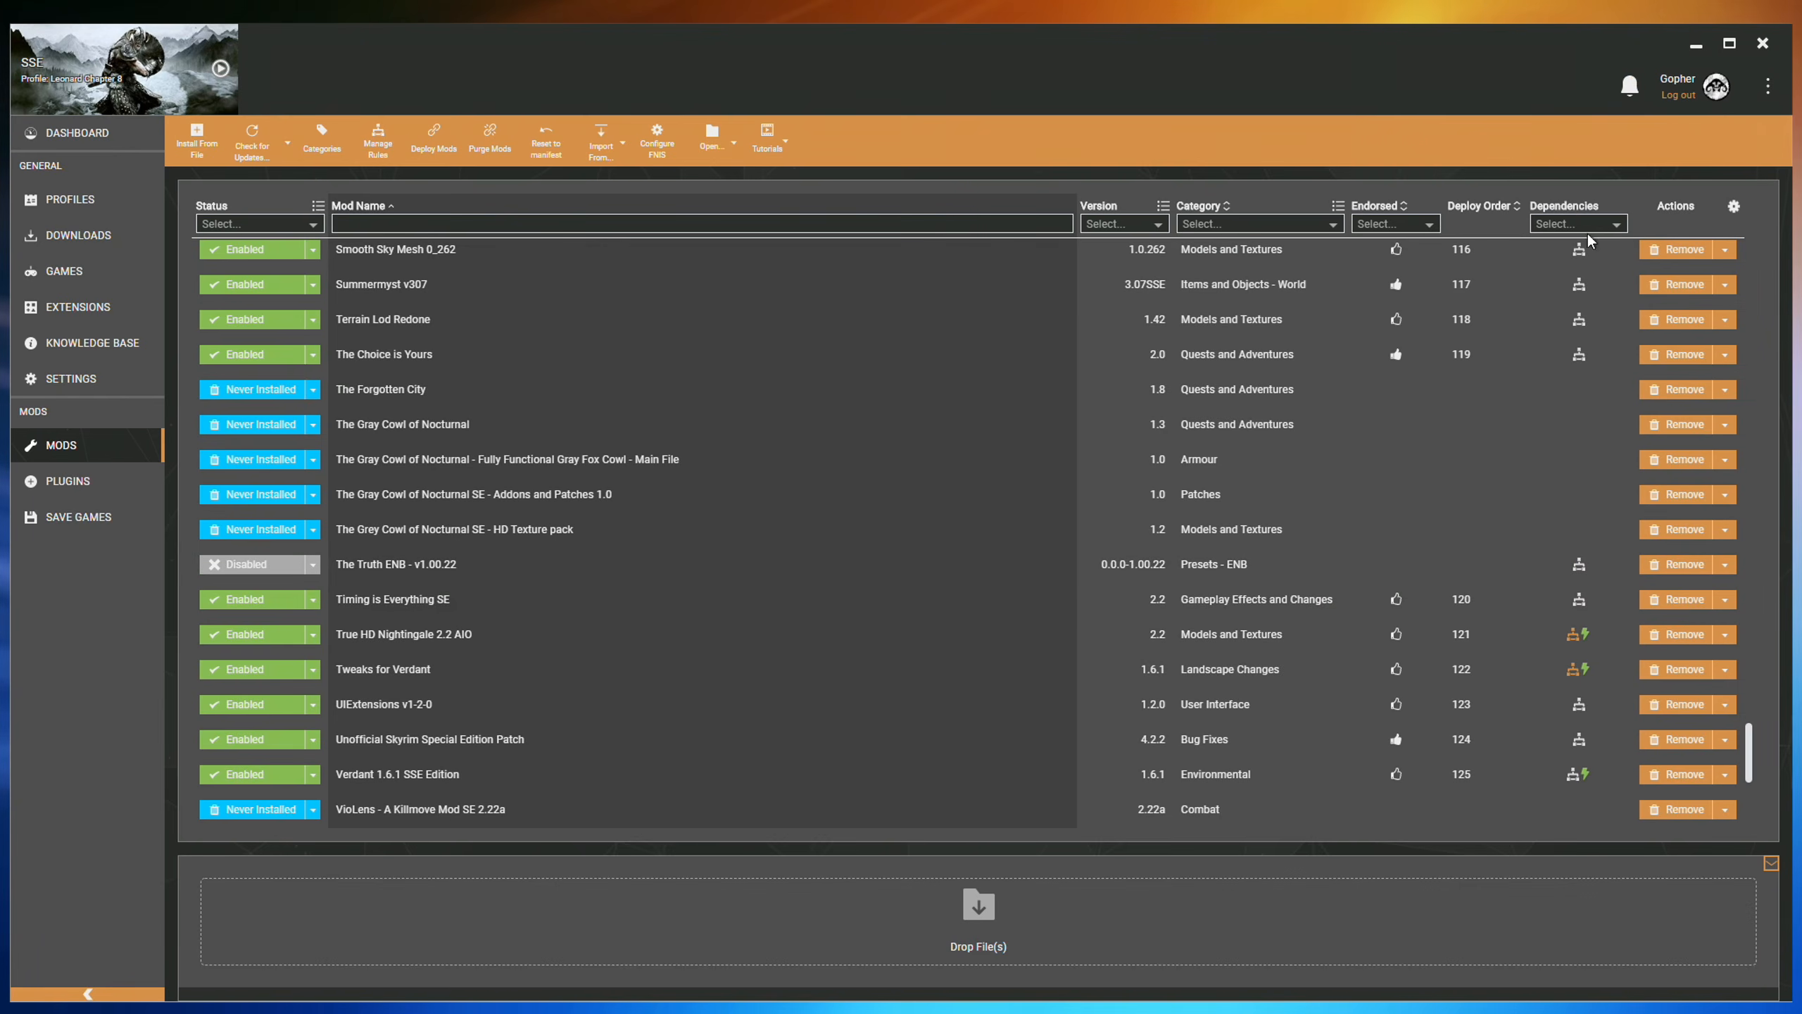
Set the mod type of The Truth ENB - v1.00.22 to enb.
{"action": "left_click", "coordinate": [620, 564]}
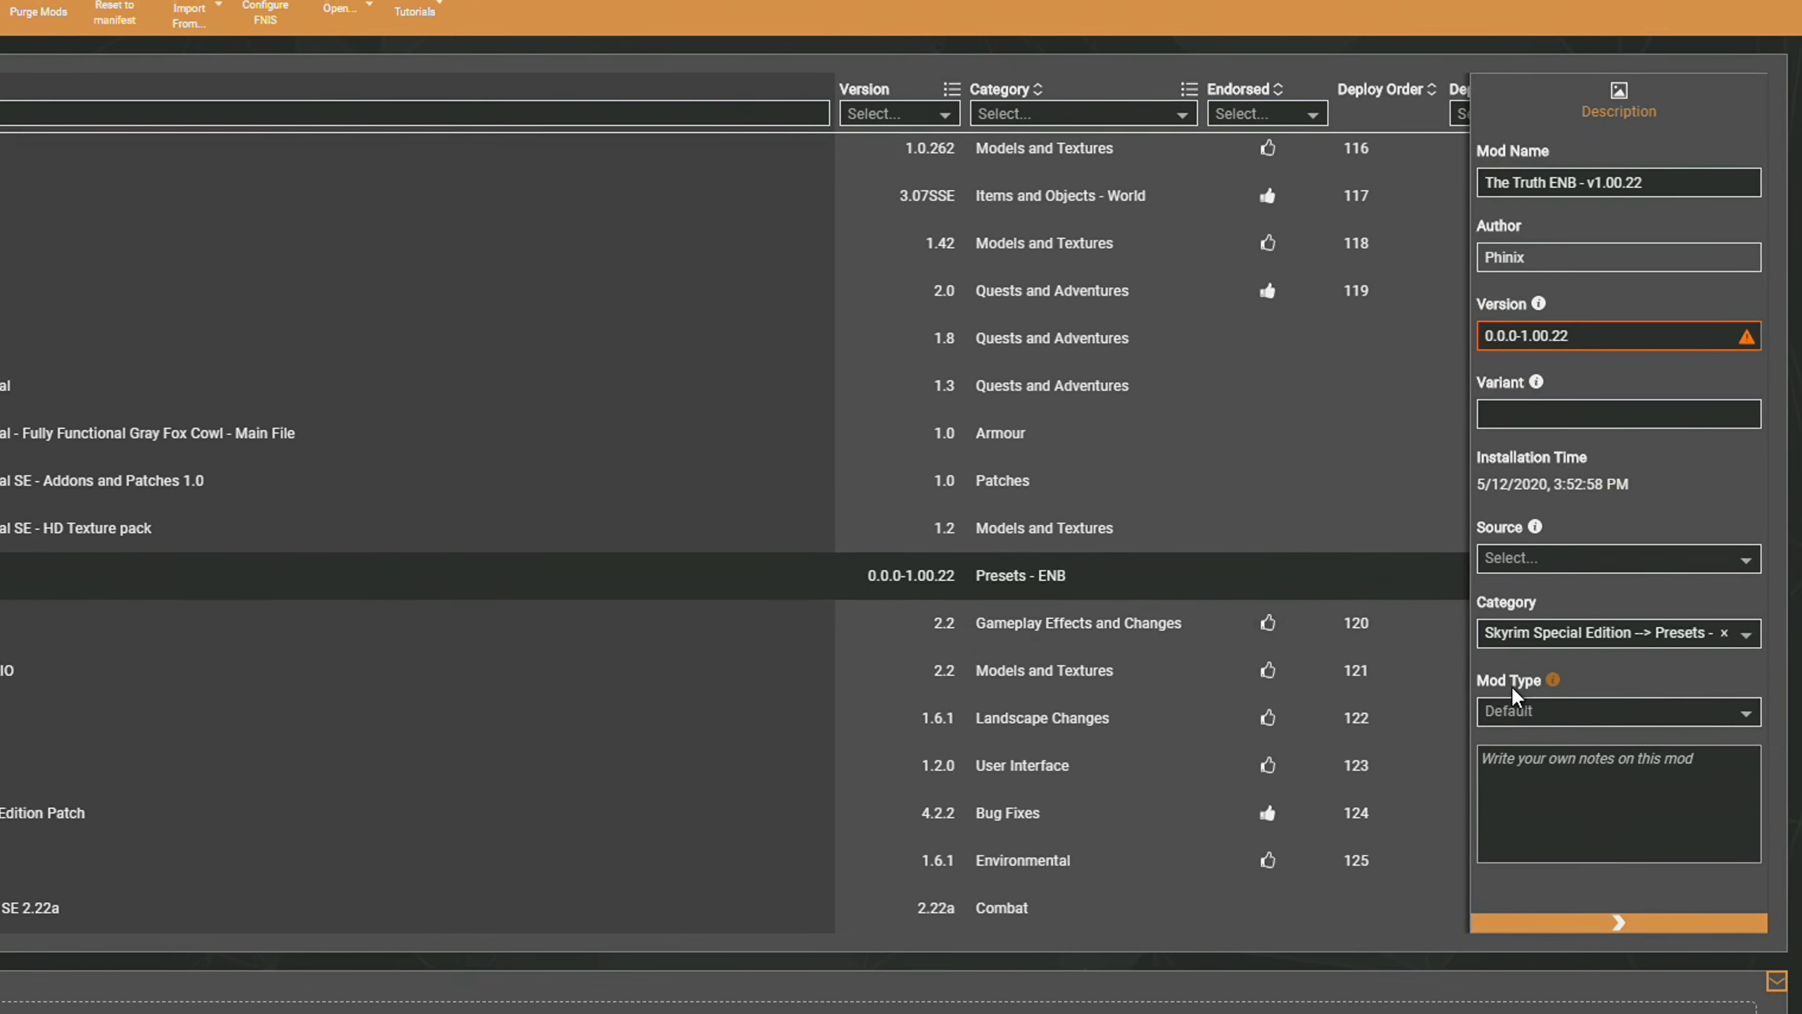
{"action": "left_click", "coordinate": [1561, 685]}
{"action": "left_click", "coordinate": [1503, 795]}
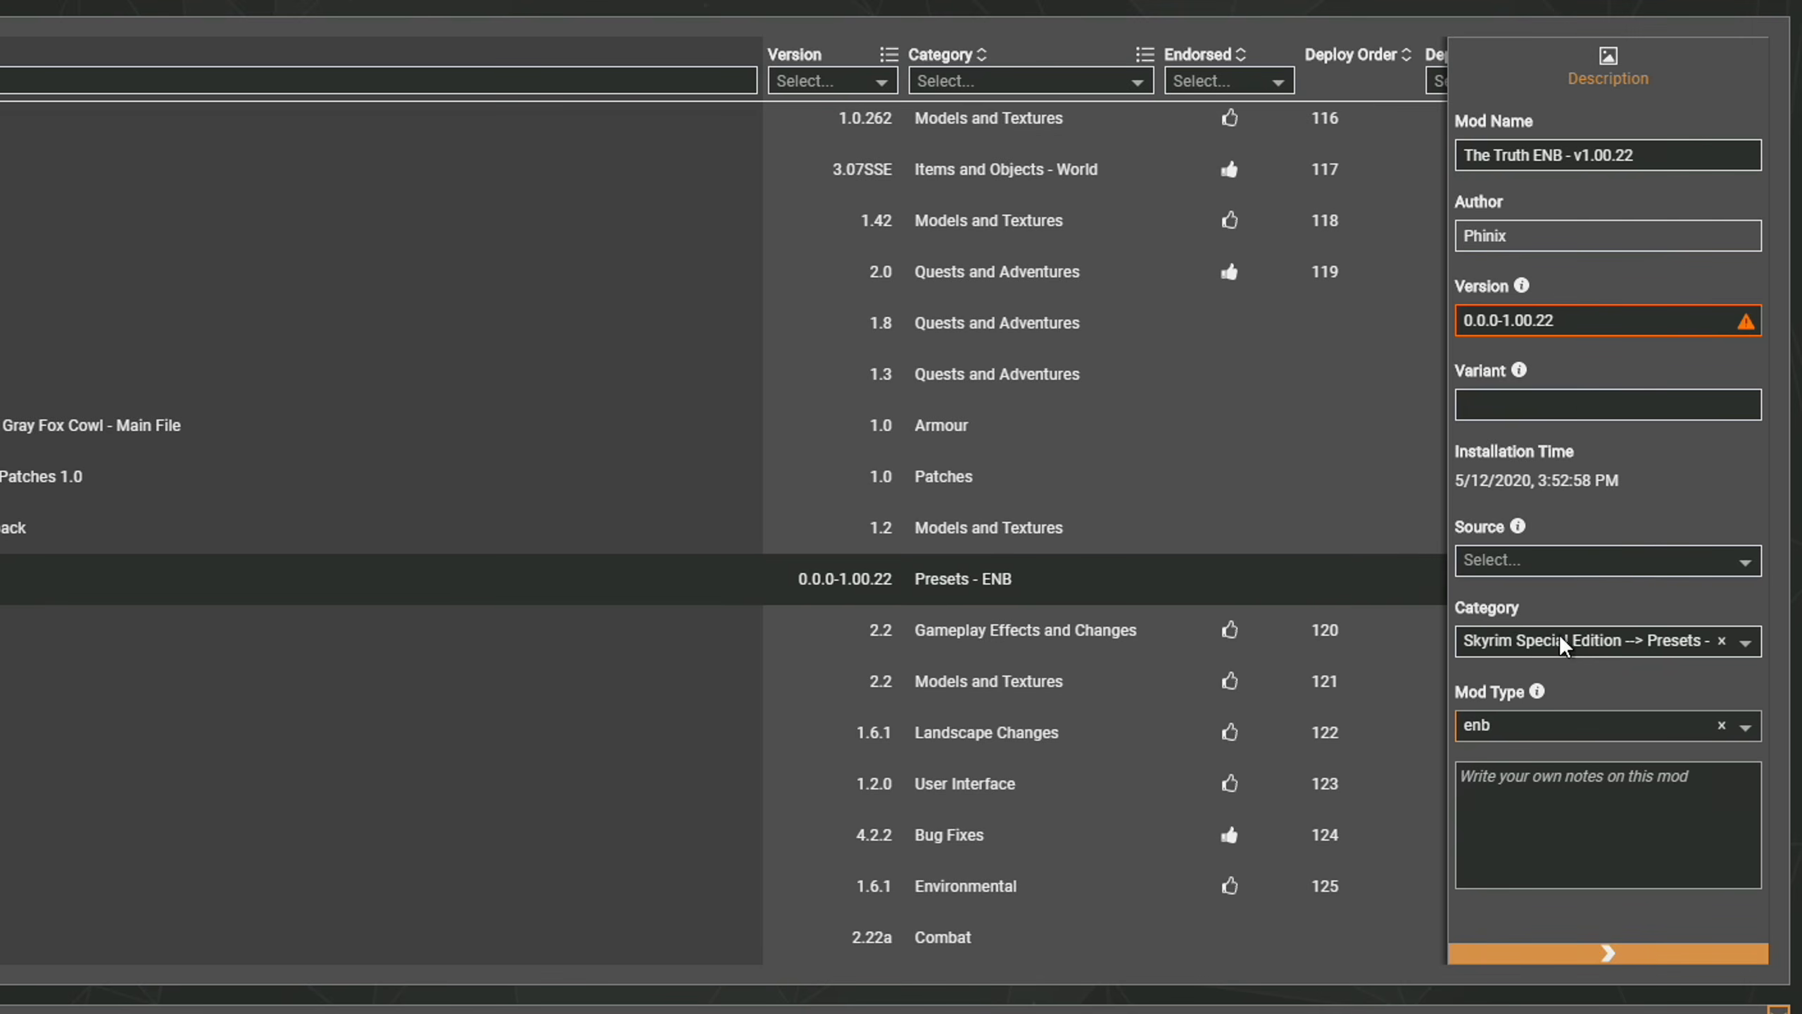
Set the mod's source to Nexus Mods, have its Nexus Mod ID guessed, and check the linked mod page before returning to Vortex.
{"action": "left_click", "coordinate": [1504, 558]}
{"action": "left_click", "coordinate": [1510, 590]}
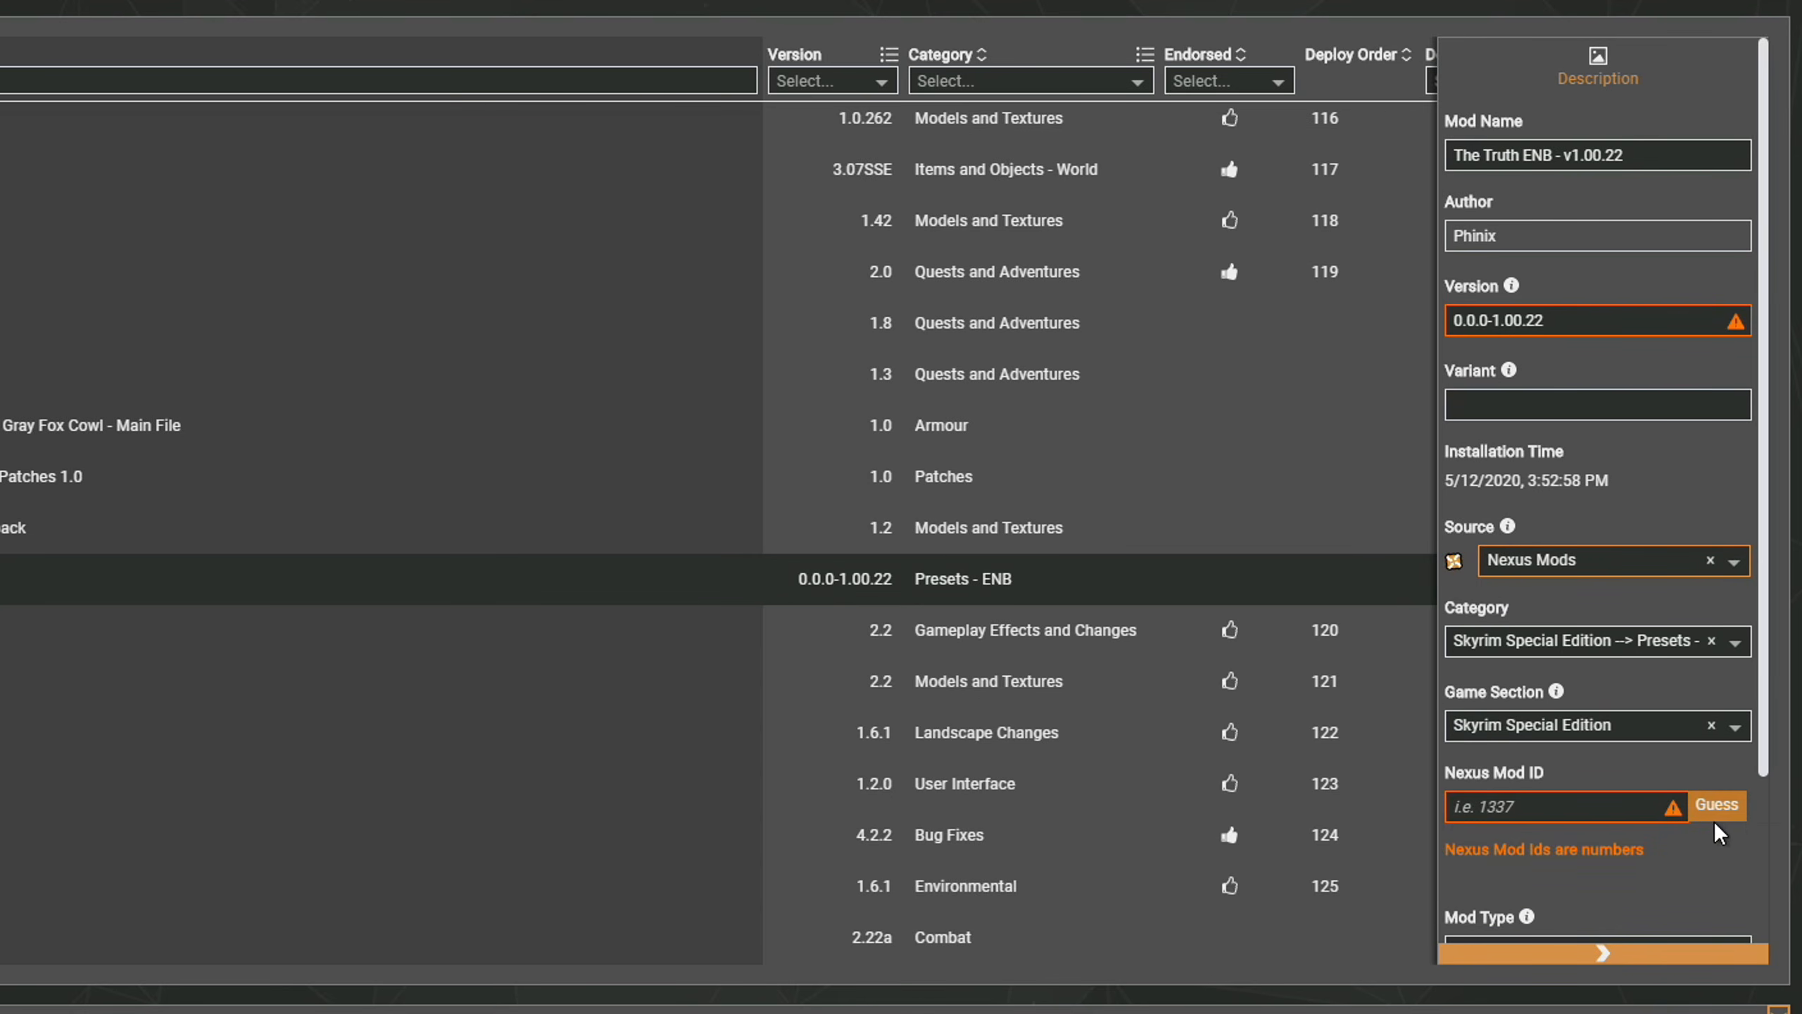
{"action": "left_click", "coordinate": [1731, 808]}
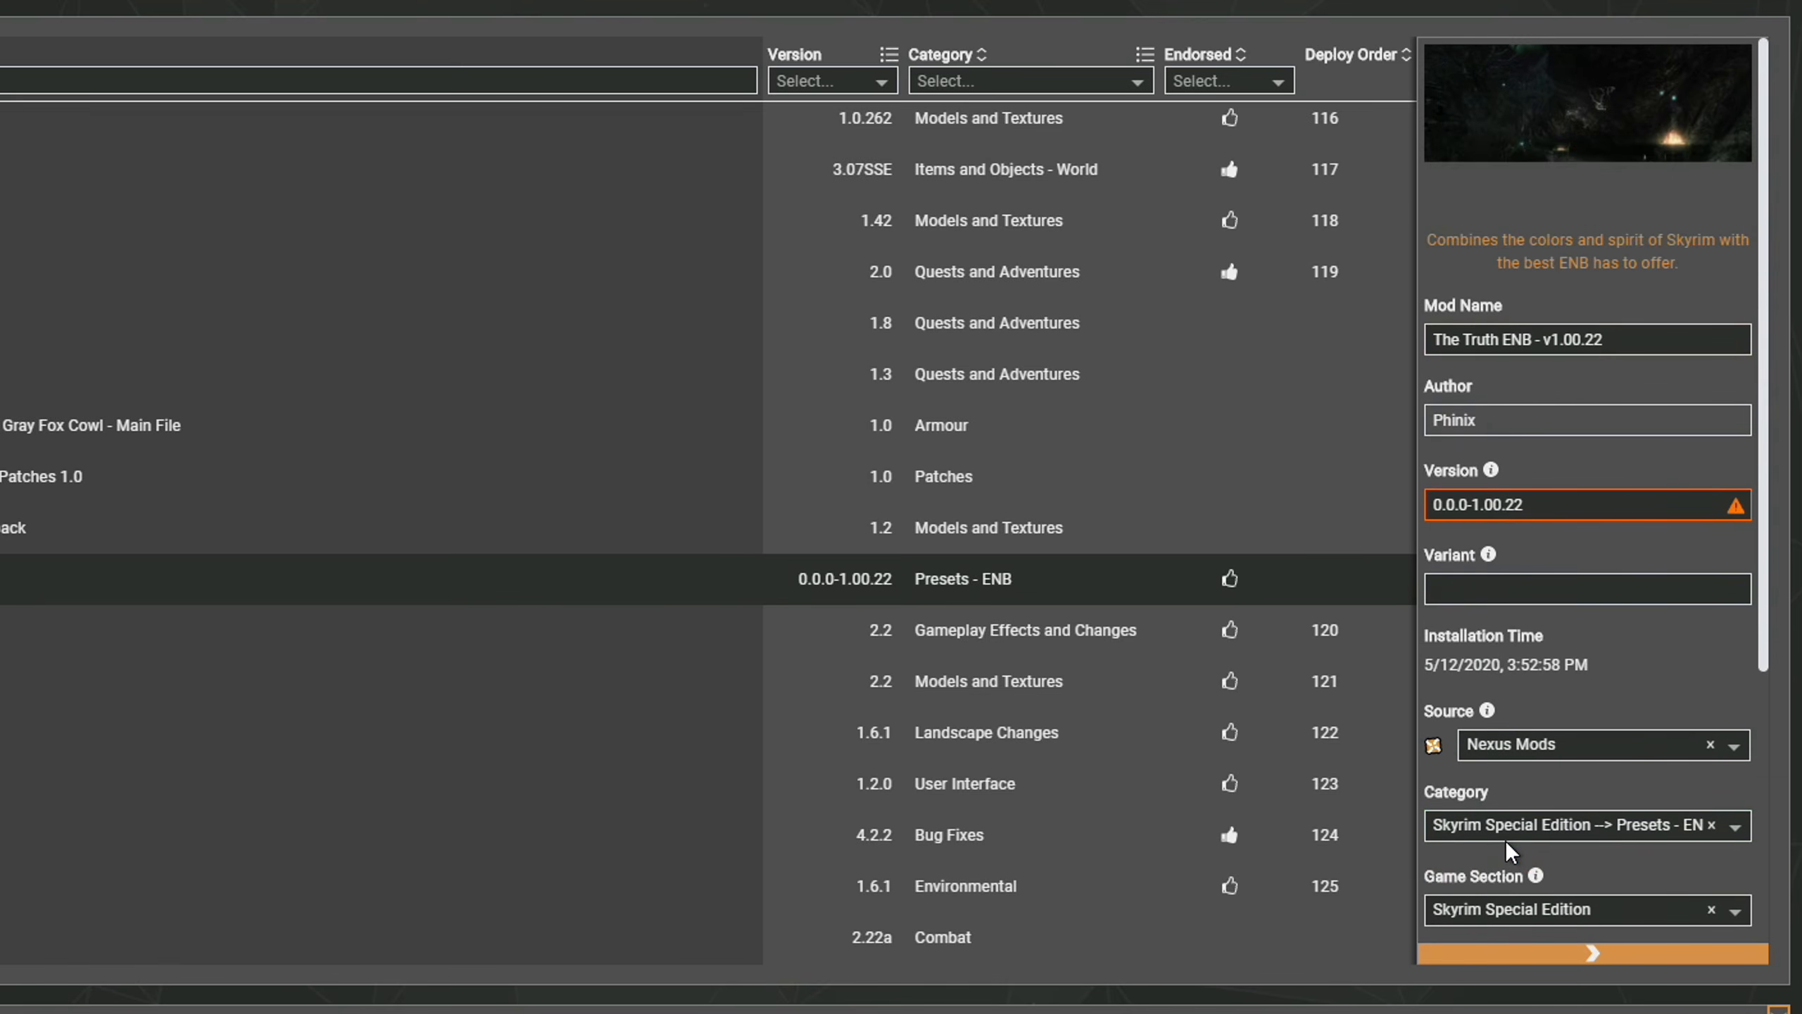
{"action": "scroll", "coordinate": [1604, 787], "scroll_direction": "down", "scroll_amount": 3}
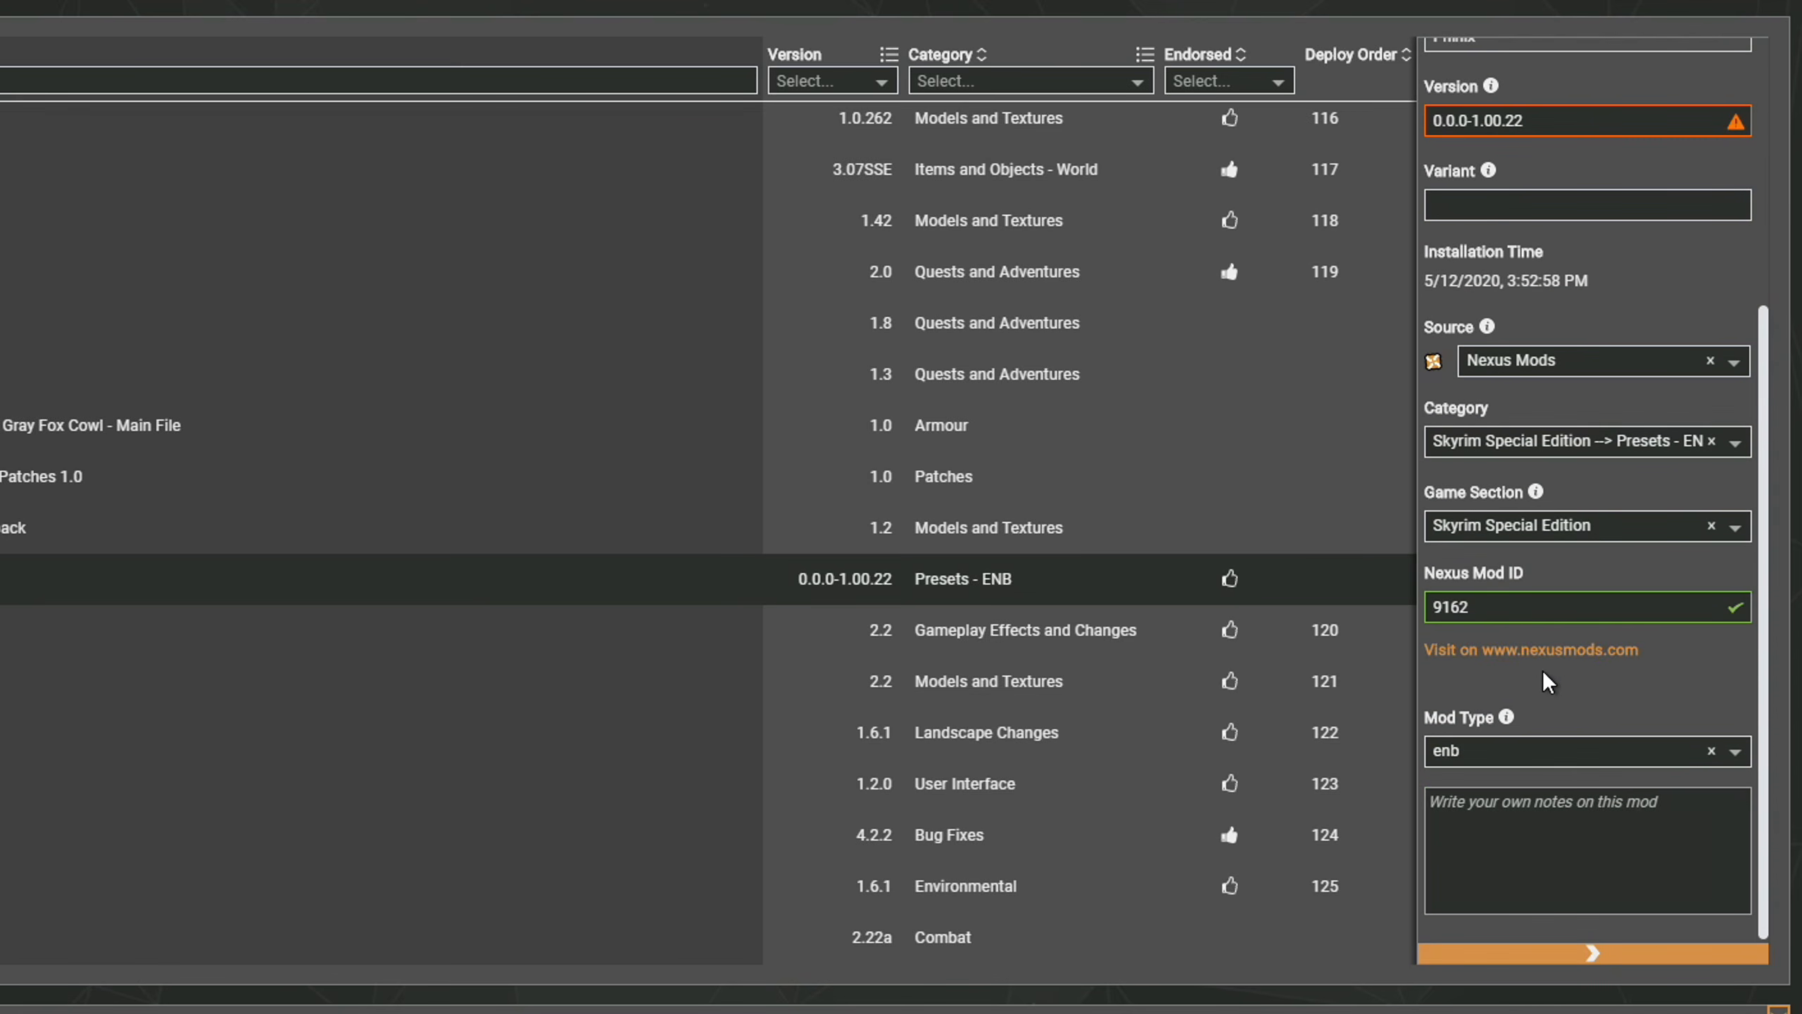
{"action": "left_click", "coordinate": [1550, 651]}
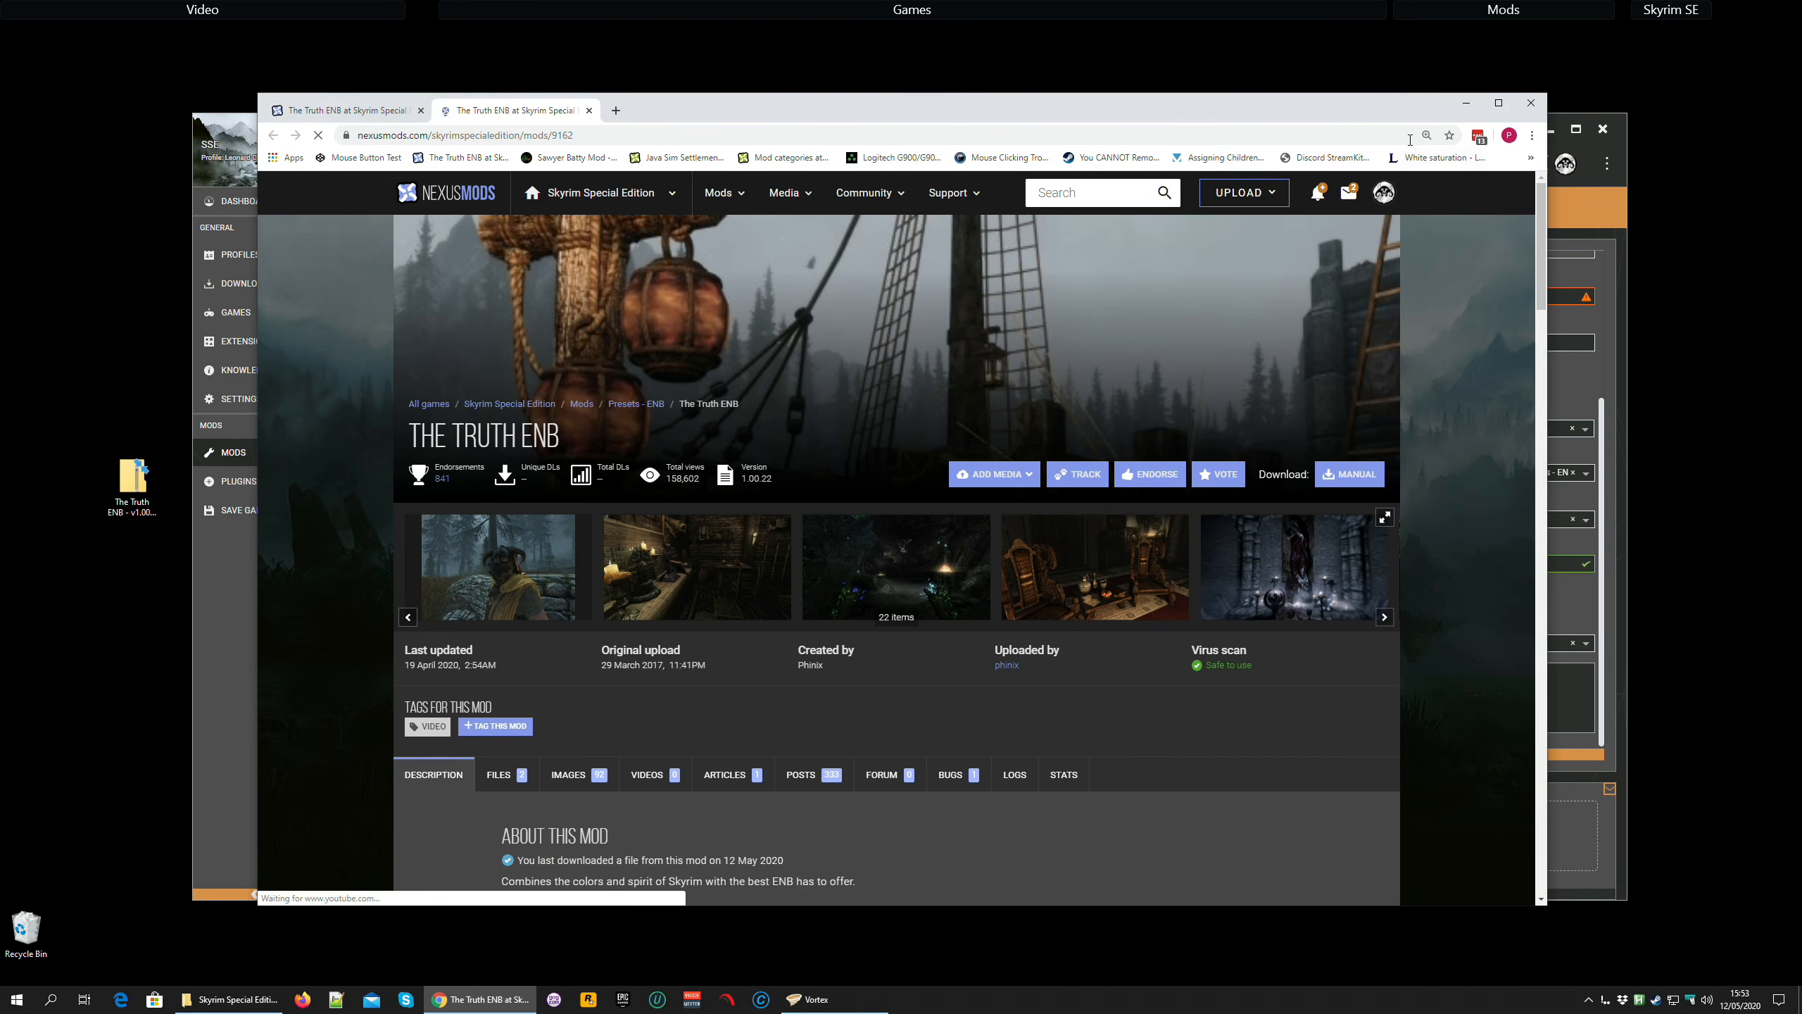
{"action": "left_click", "coordinate": [1552, 390]}
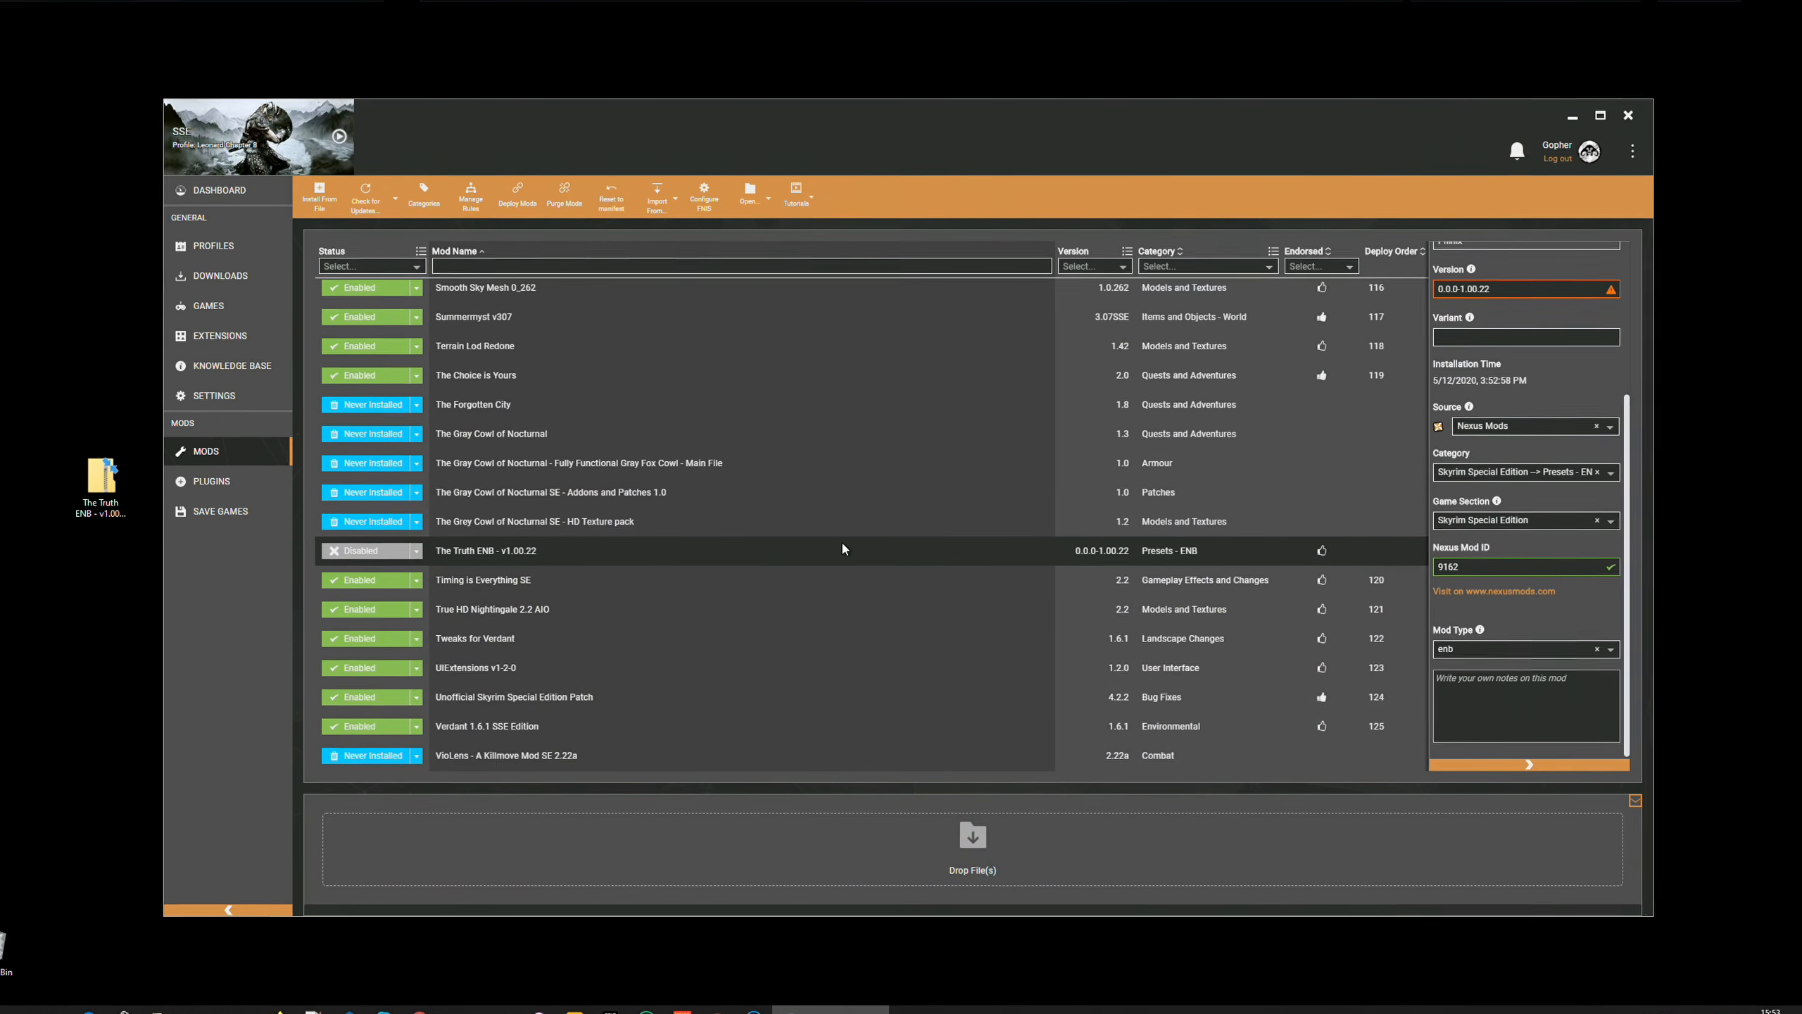
Close the details of The Truth ENB - v1.00.22 and enable the mod.
{"action": "left_click", "coordinate": [837, 552]}
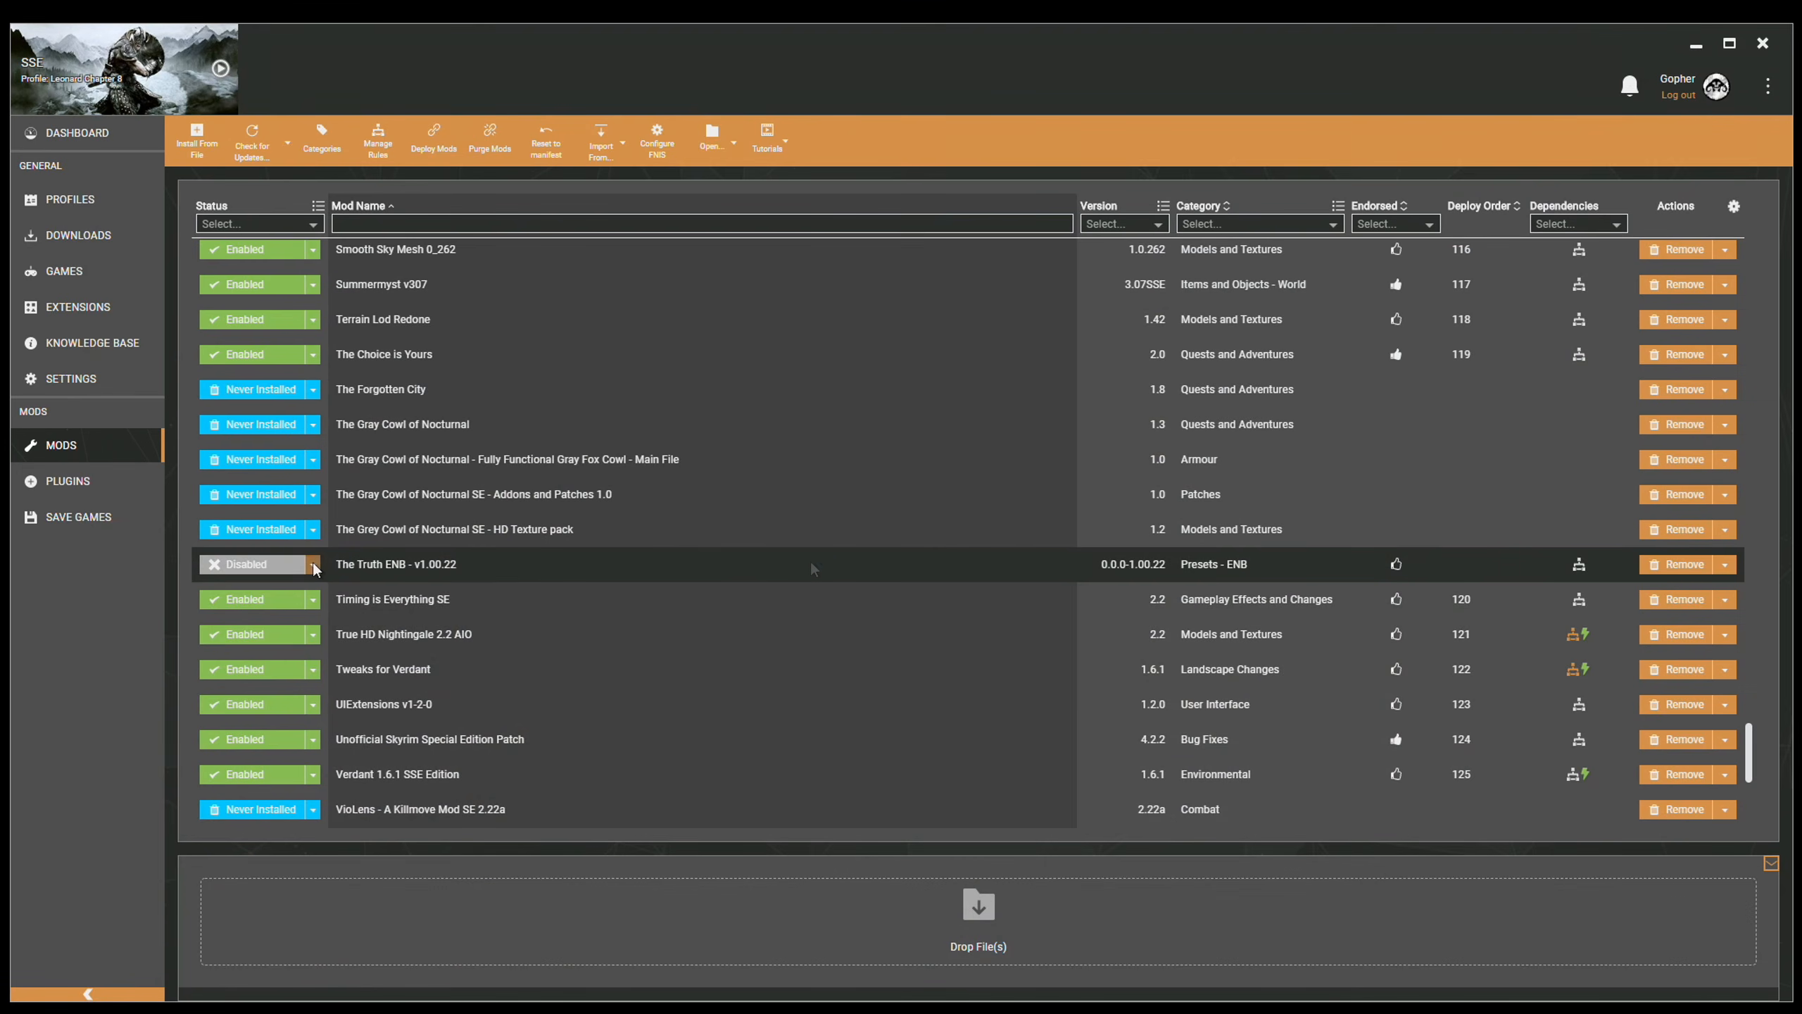
{"action": "left_click", "coordinate": [312, 563]}
{"action": "left_click", "coordinate": [271, 493]}
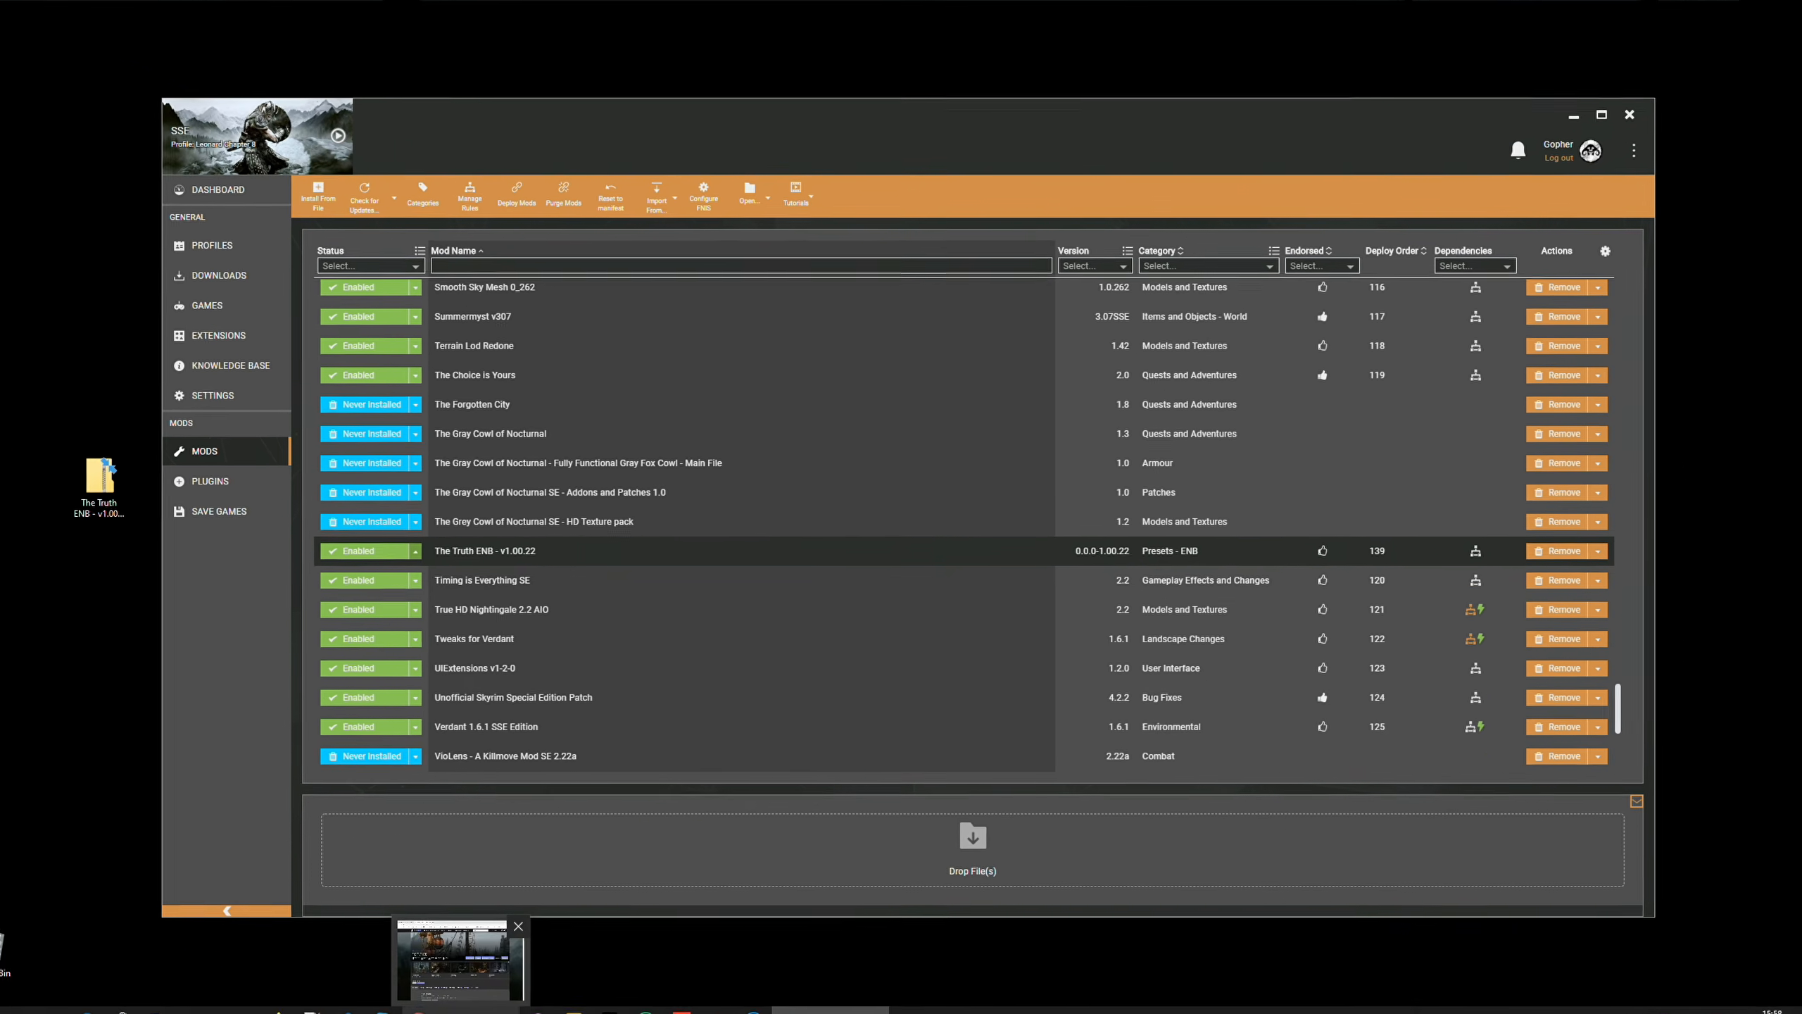
Read the installation notes on The Truth ENB page in Chrome and run SkyrimSELauncher.exe from the Skyrim Special Edition folder.
{"action": "left_click", "coordinate": [495, 999]}
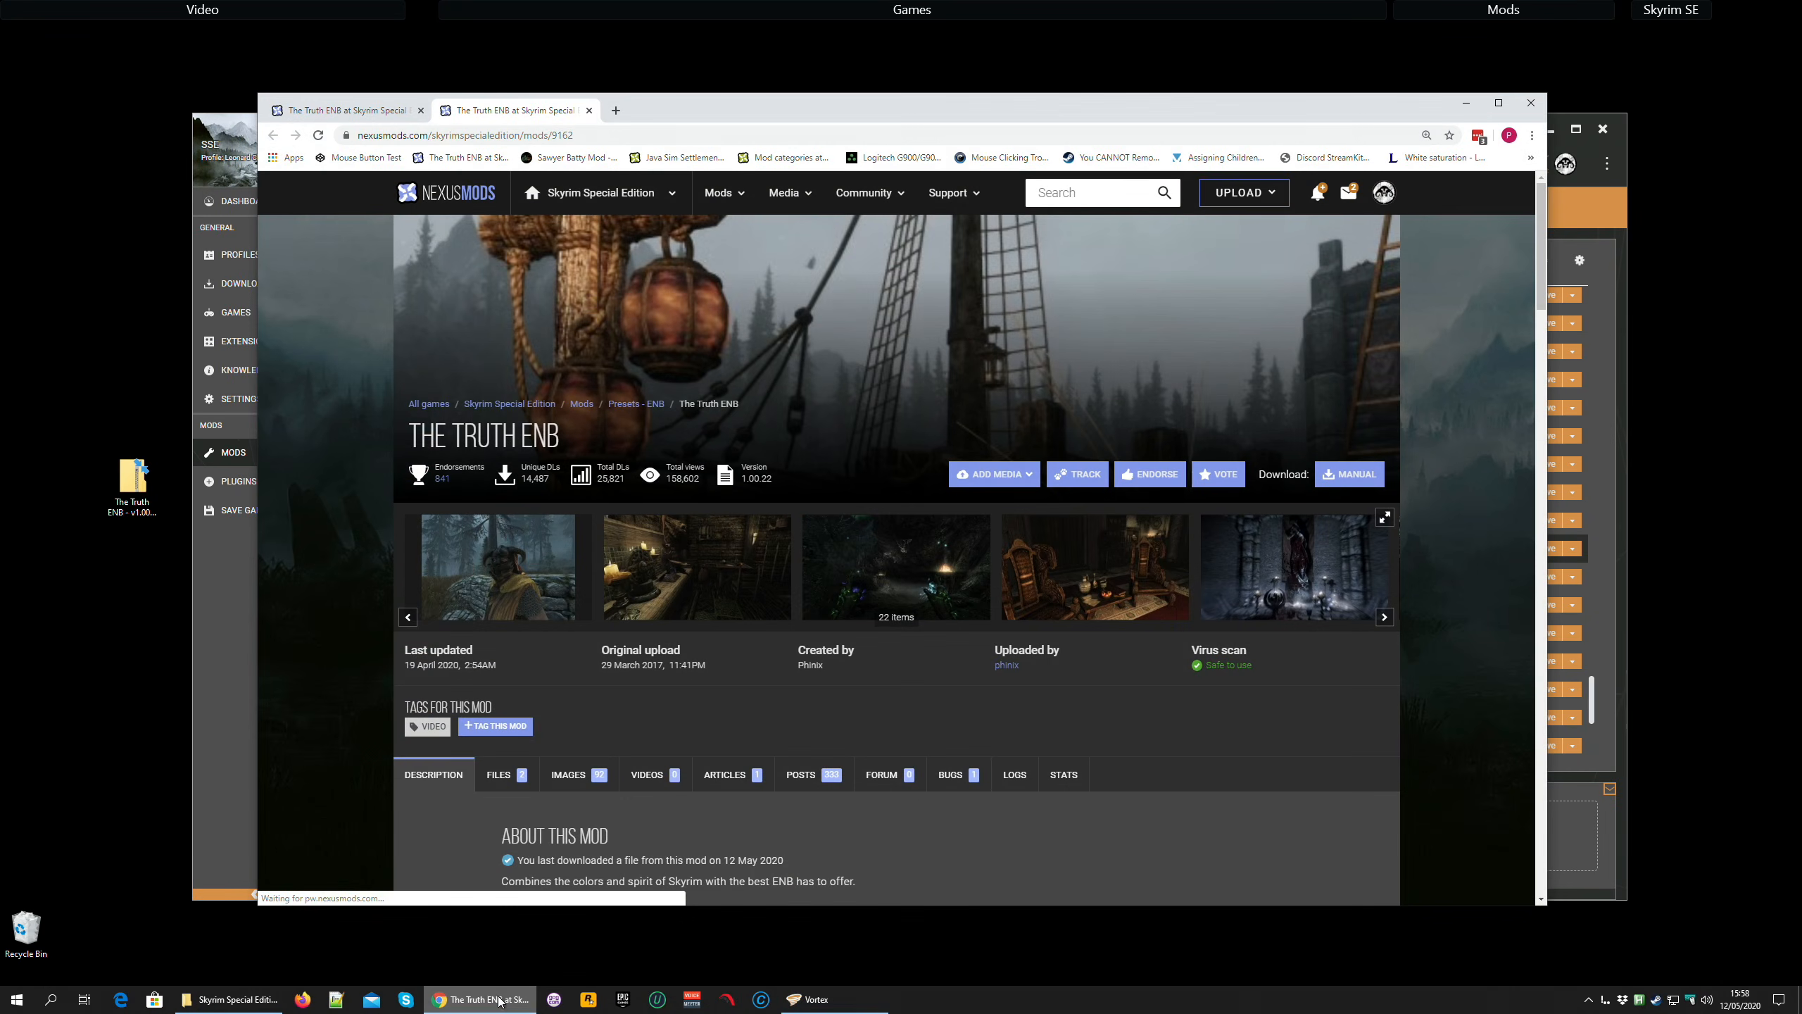
{"action": "left_click_drag", "start_coordinate": [1535, 239], "coordinate": [1540, 613]}
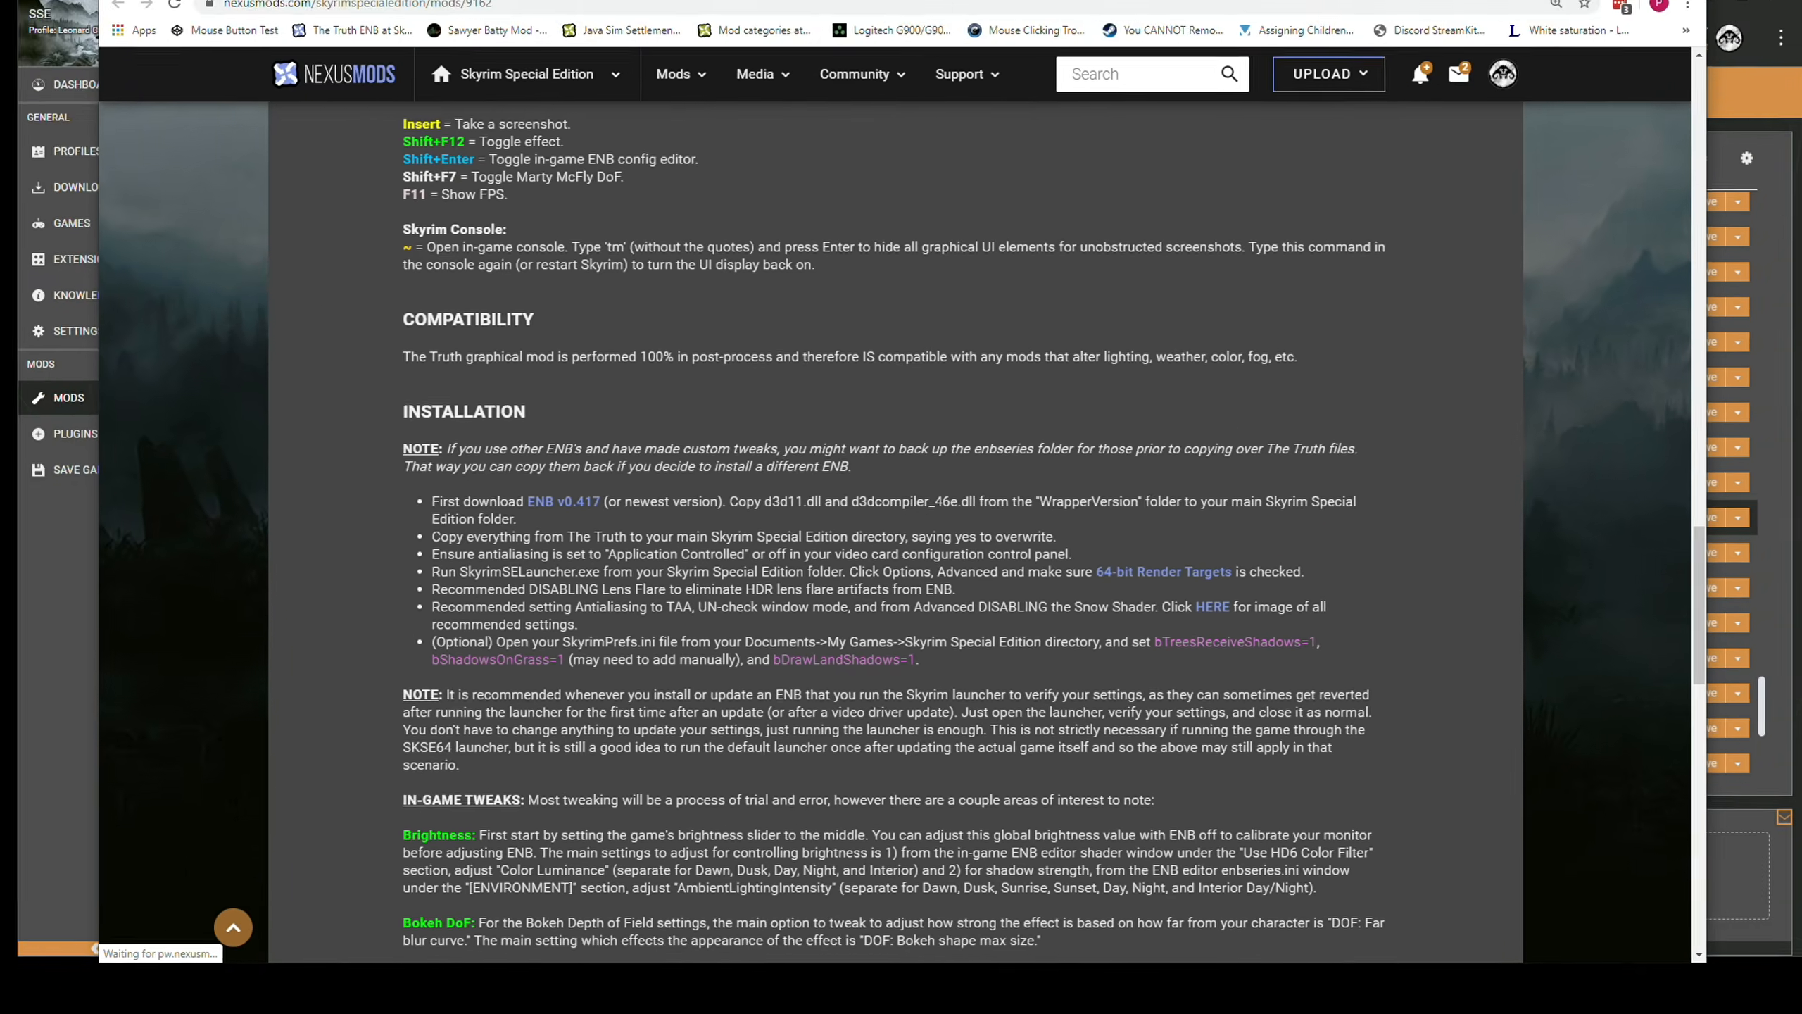
{"action": "left_click", "coordinate": [229, 1000]}
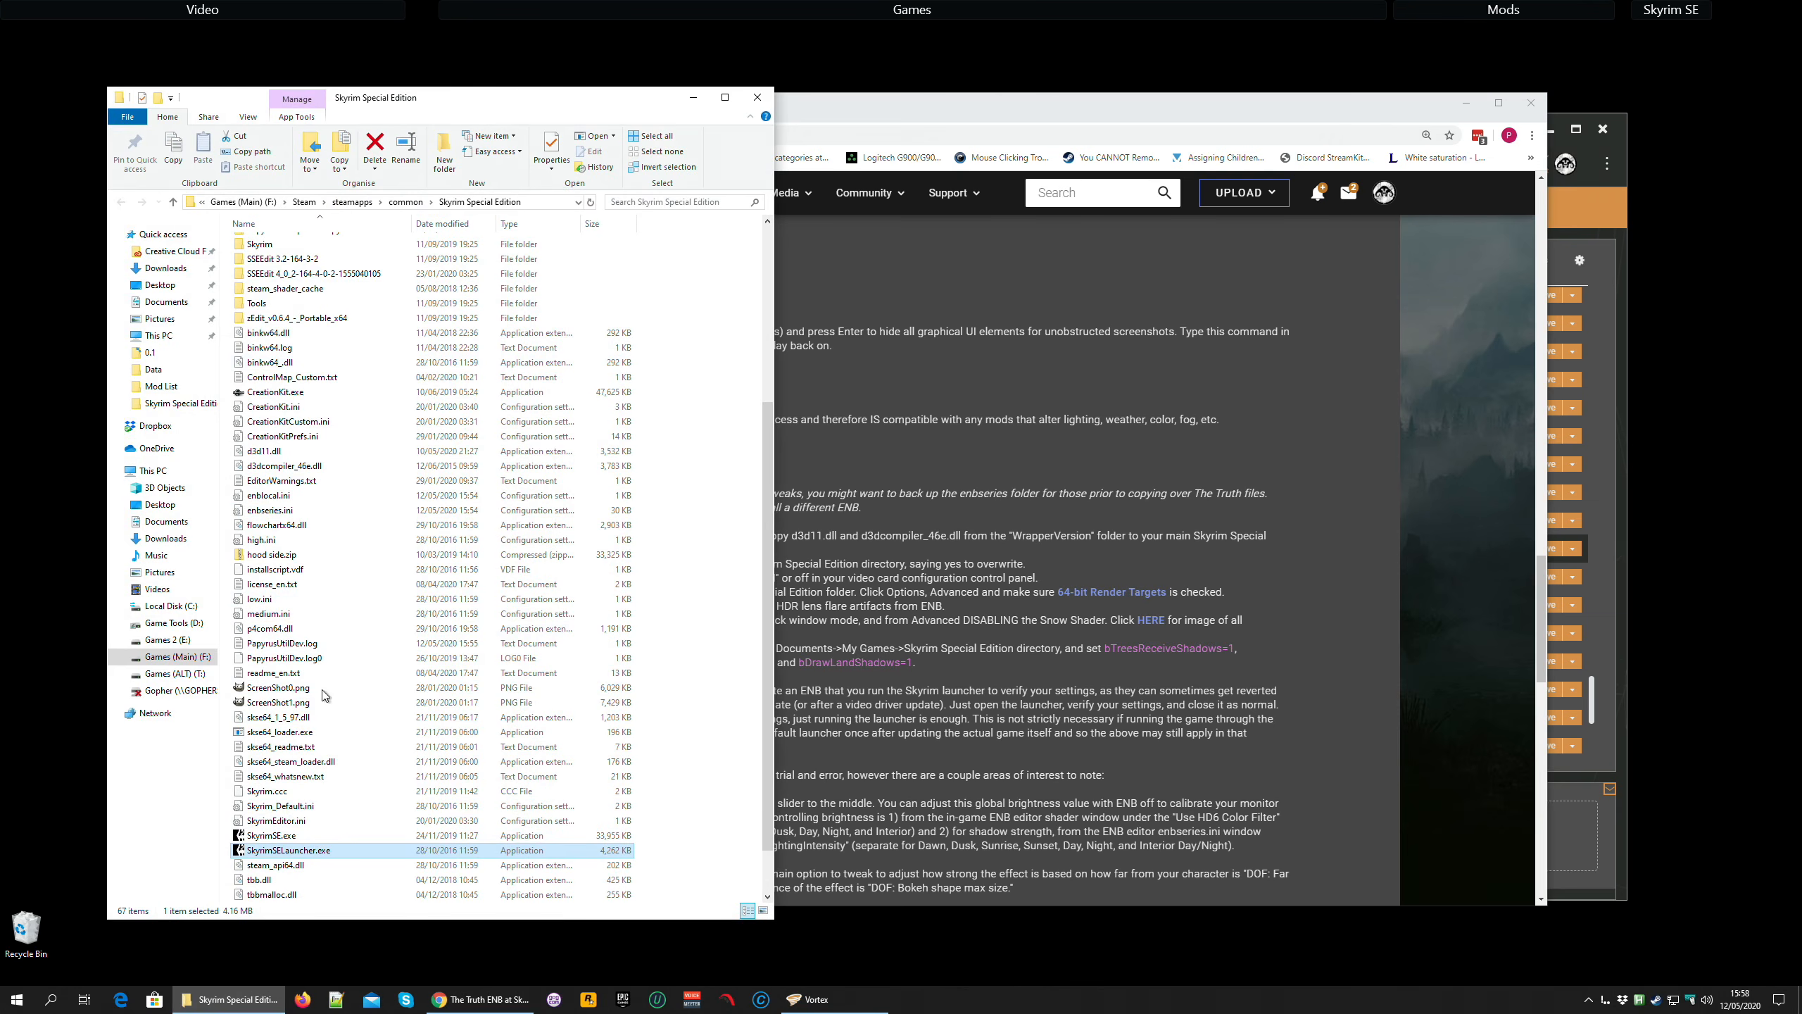
{"action": "double_click", "coordinate": [327, 851]}
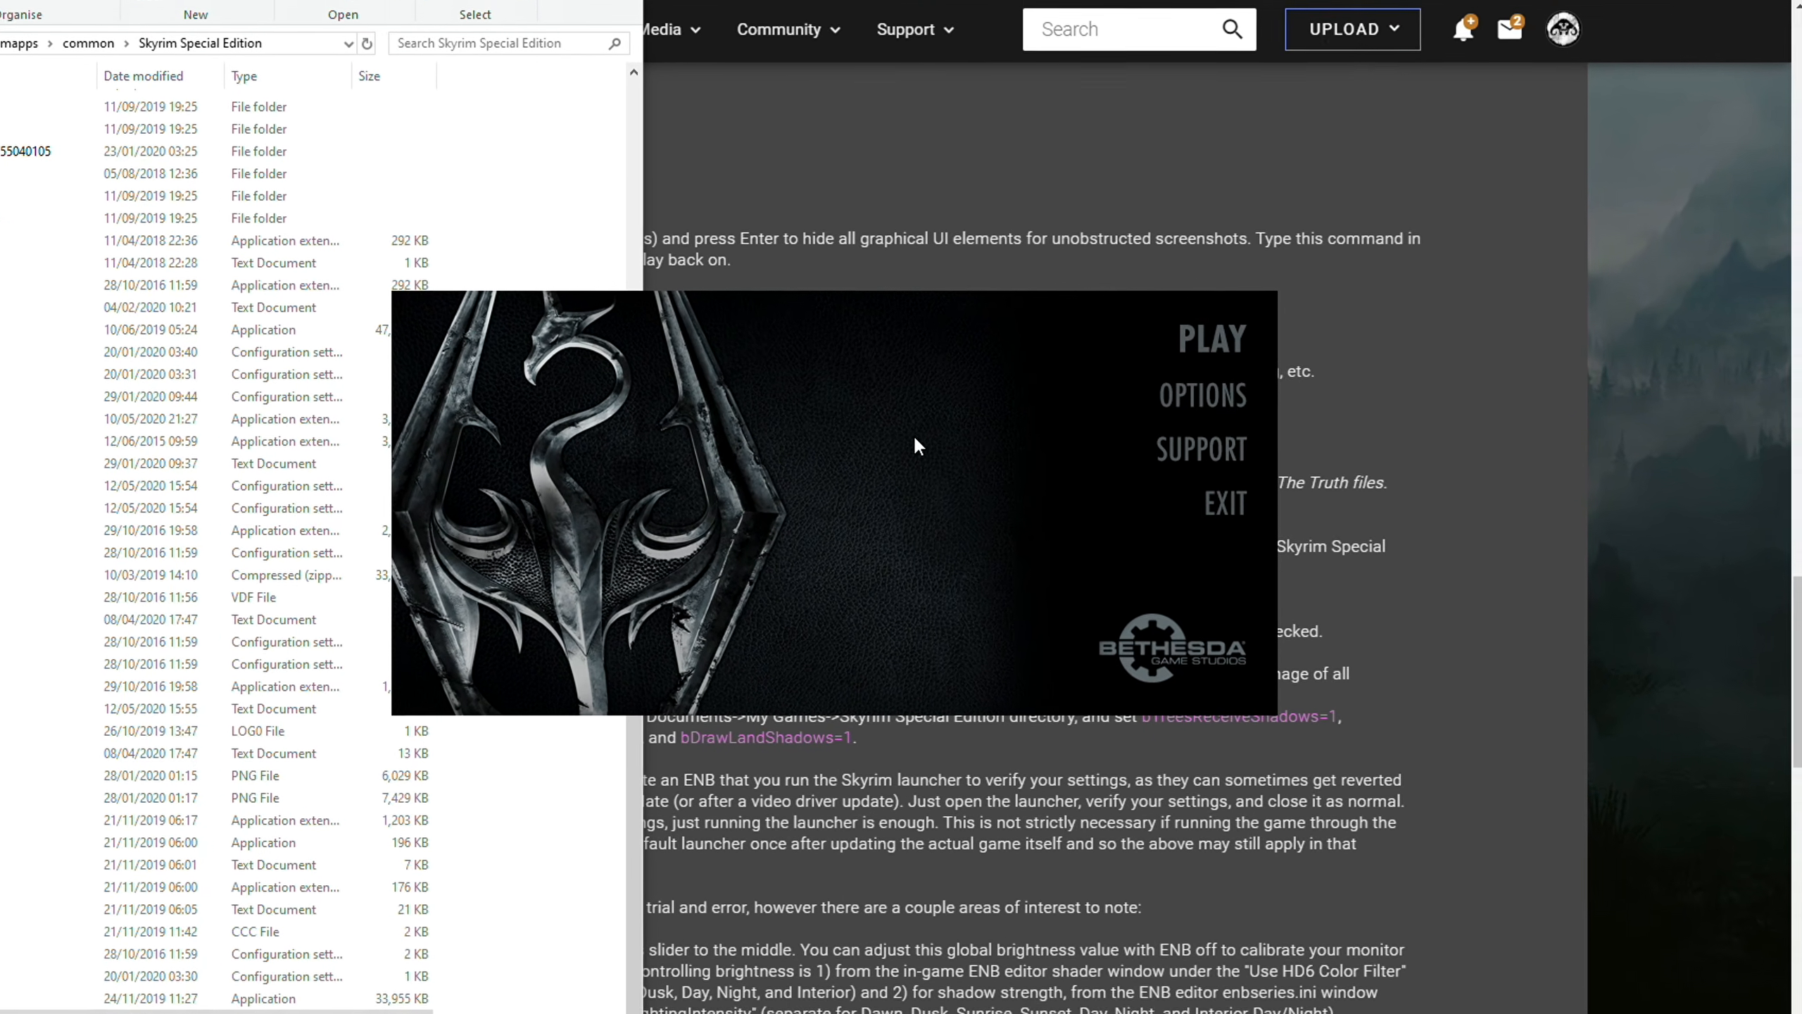
Check the antialiasing and 64-bit Render Targets settings in the launcher's options and advanced options, accept them and exit the launcher.
{"action": "left_click", "coordinate": [1206, 406]}
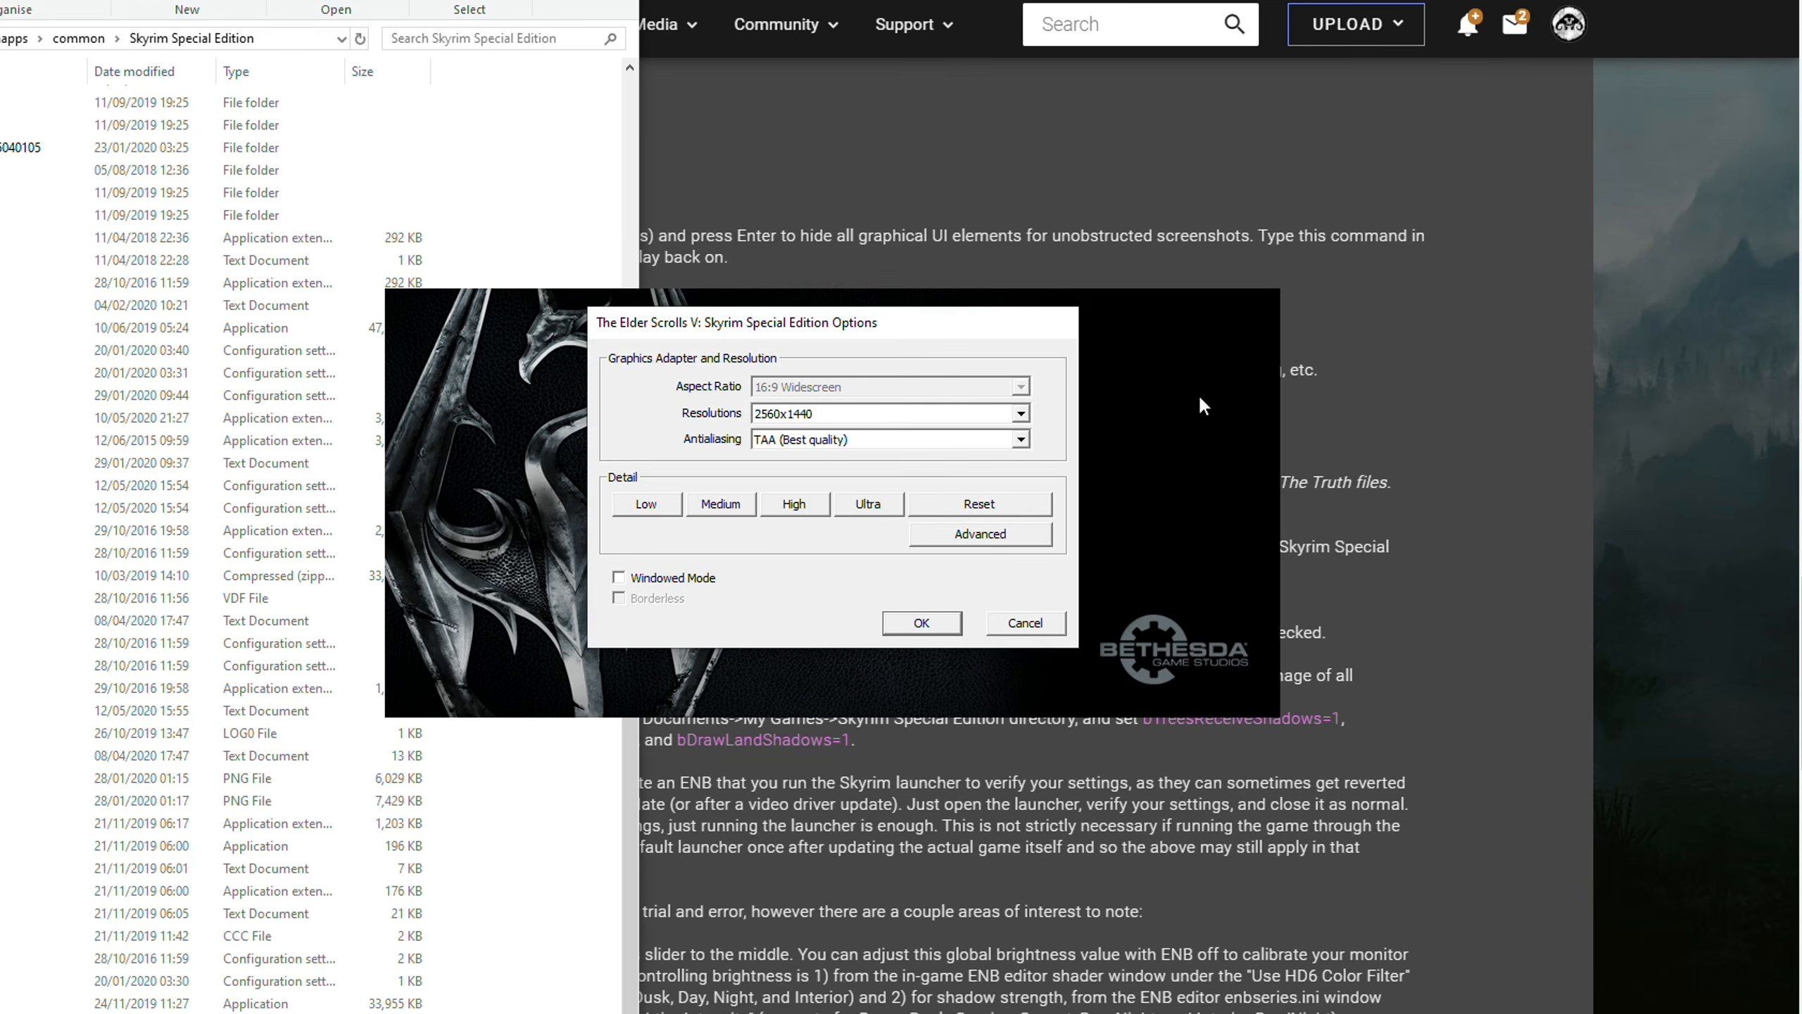
{"action": "left_click", "coordinate": [990, 547]}
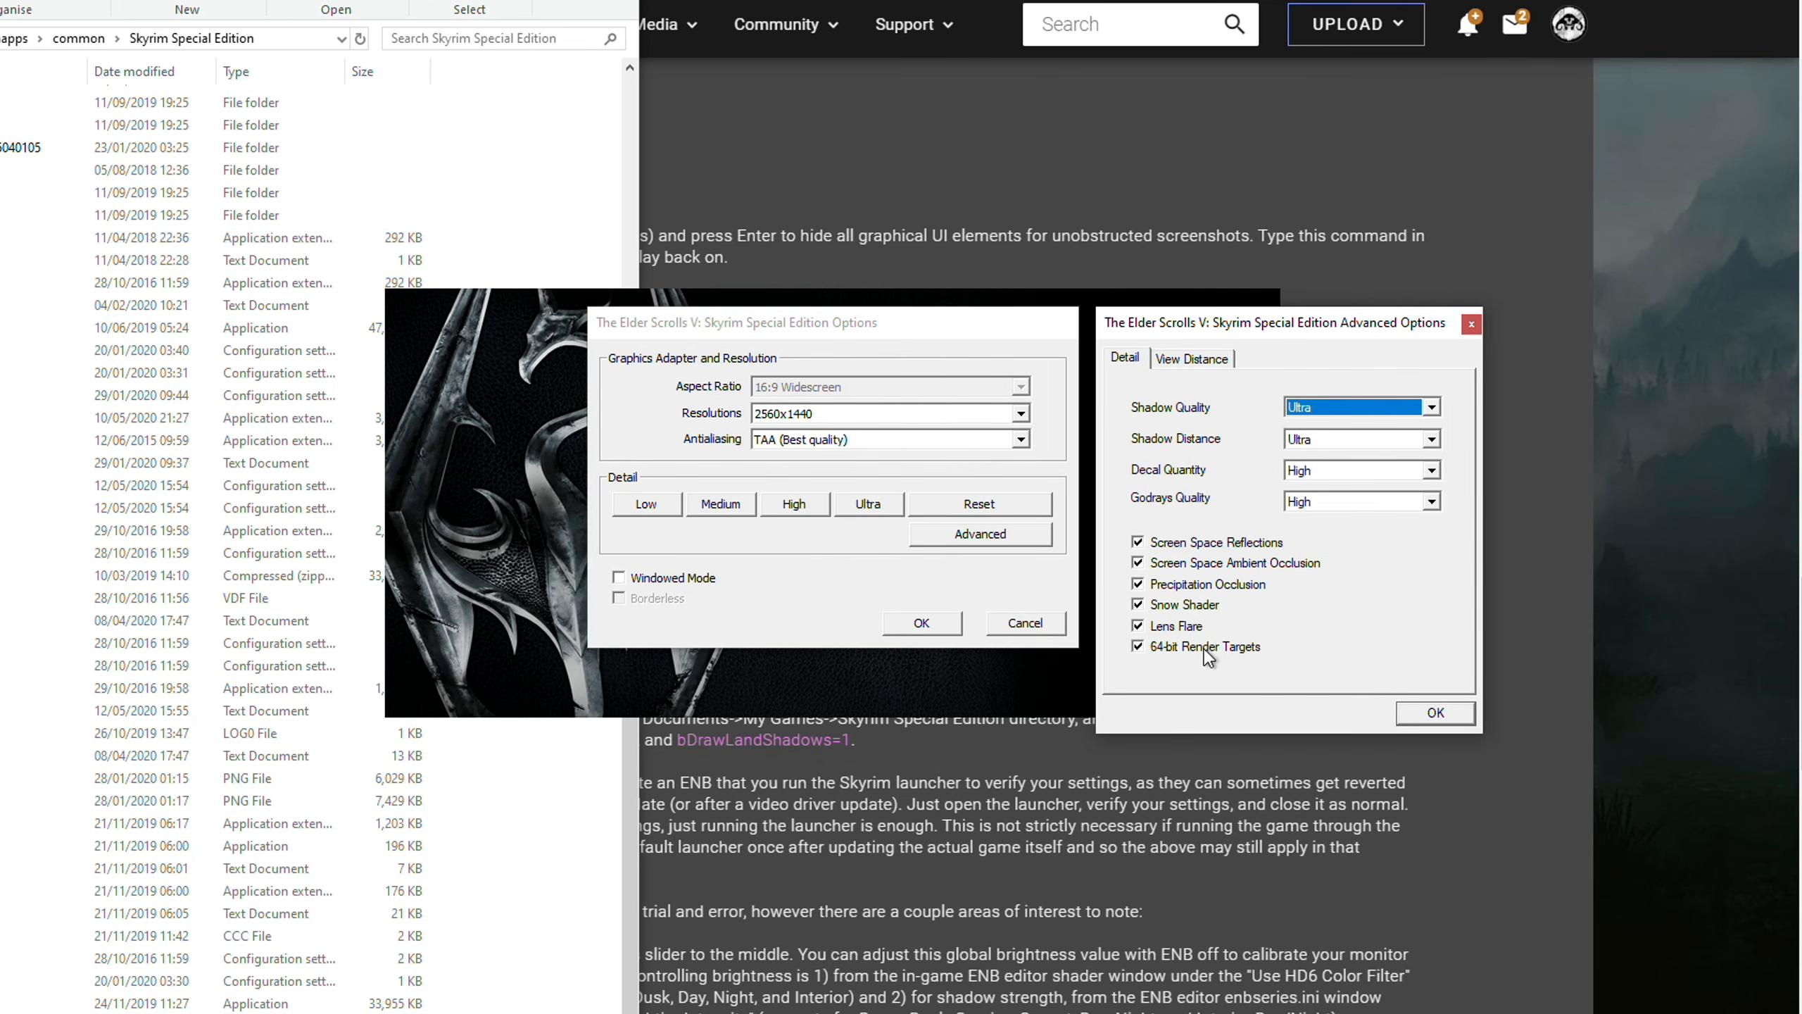
{"action": "left_click", "coordinate": [1436, 713]}
{"action": "left_click", "coordinate": [956, 626]}
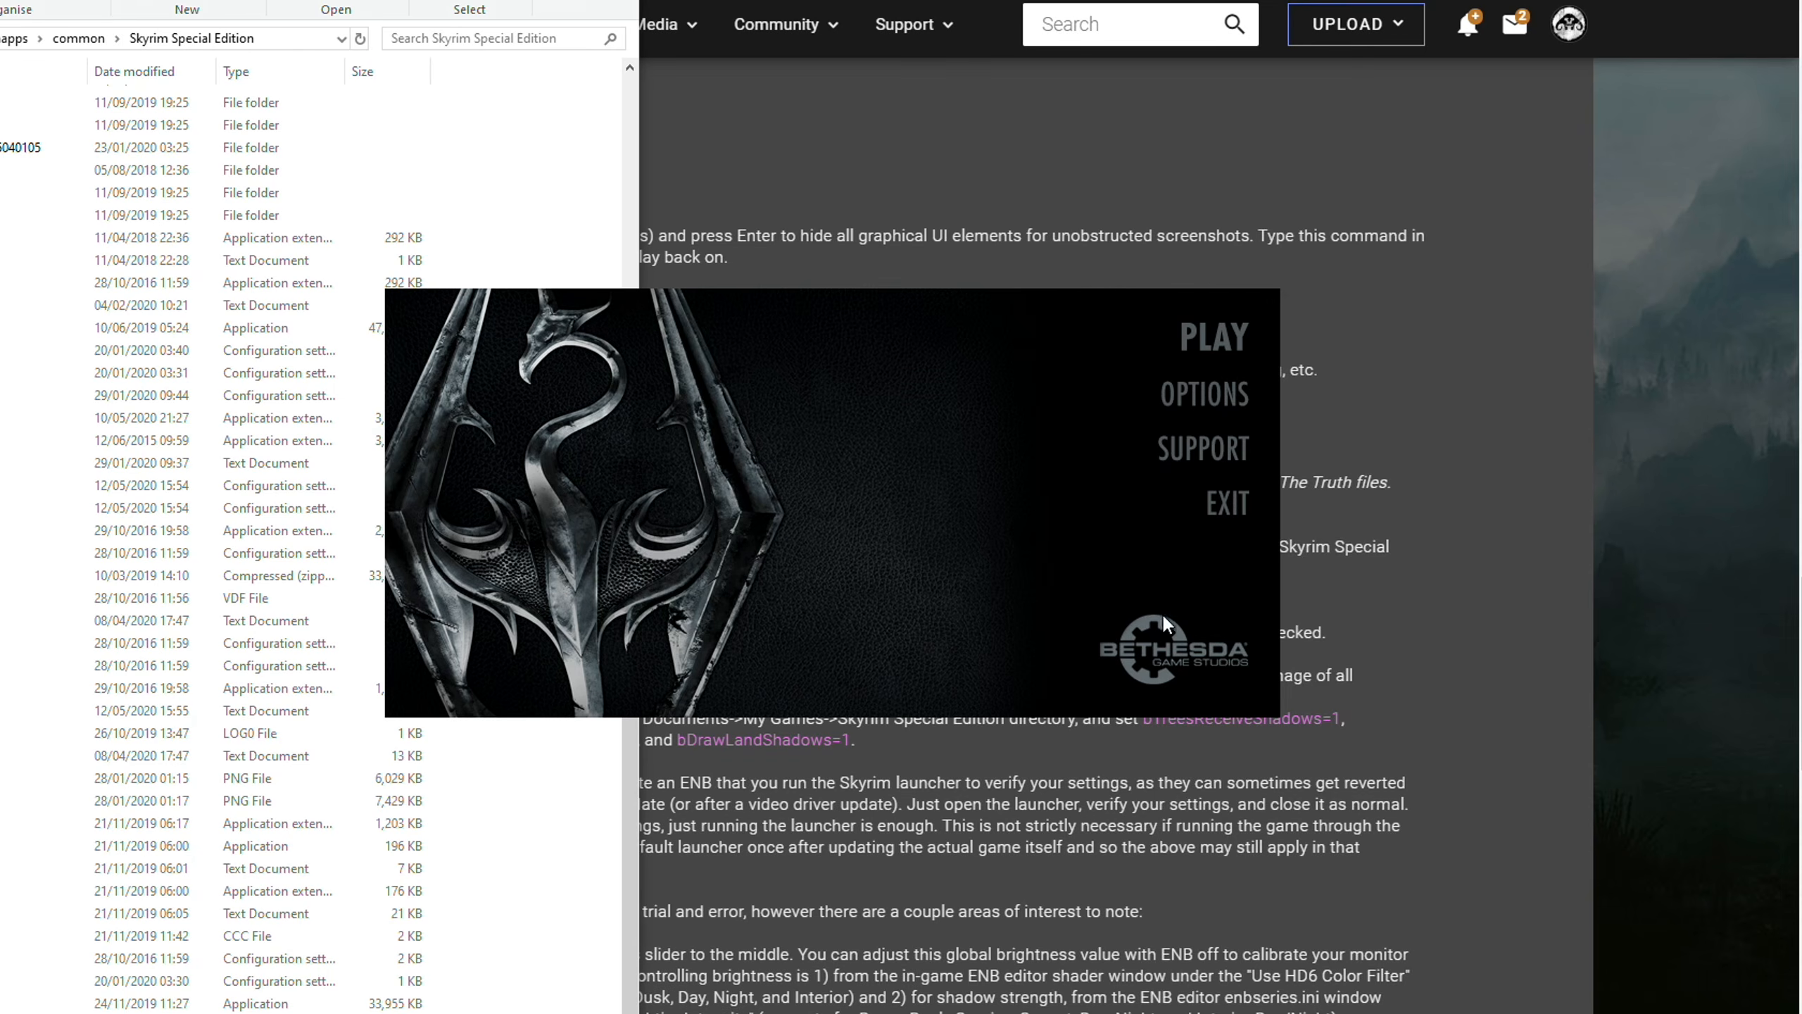
{"action": "left_click", "coordinate": [1219, 520]}
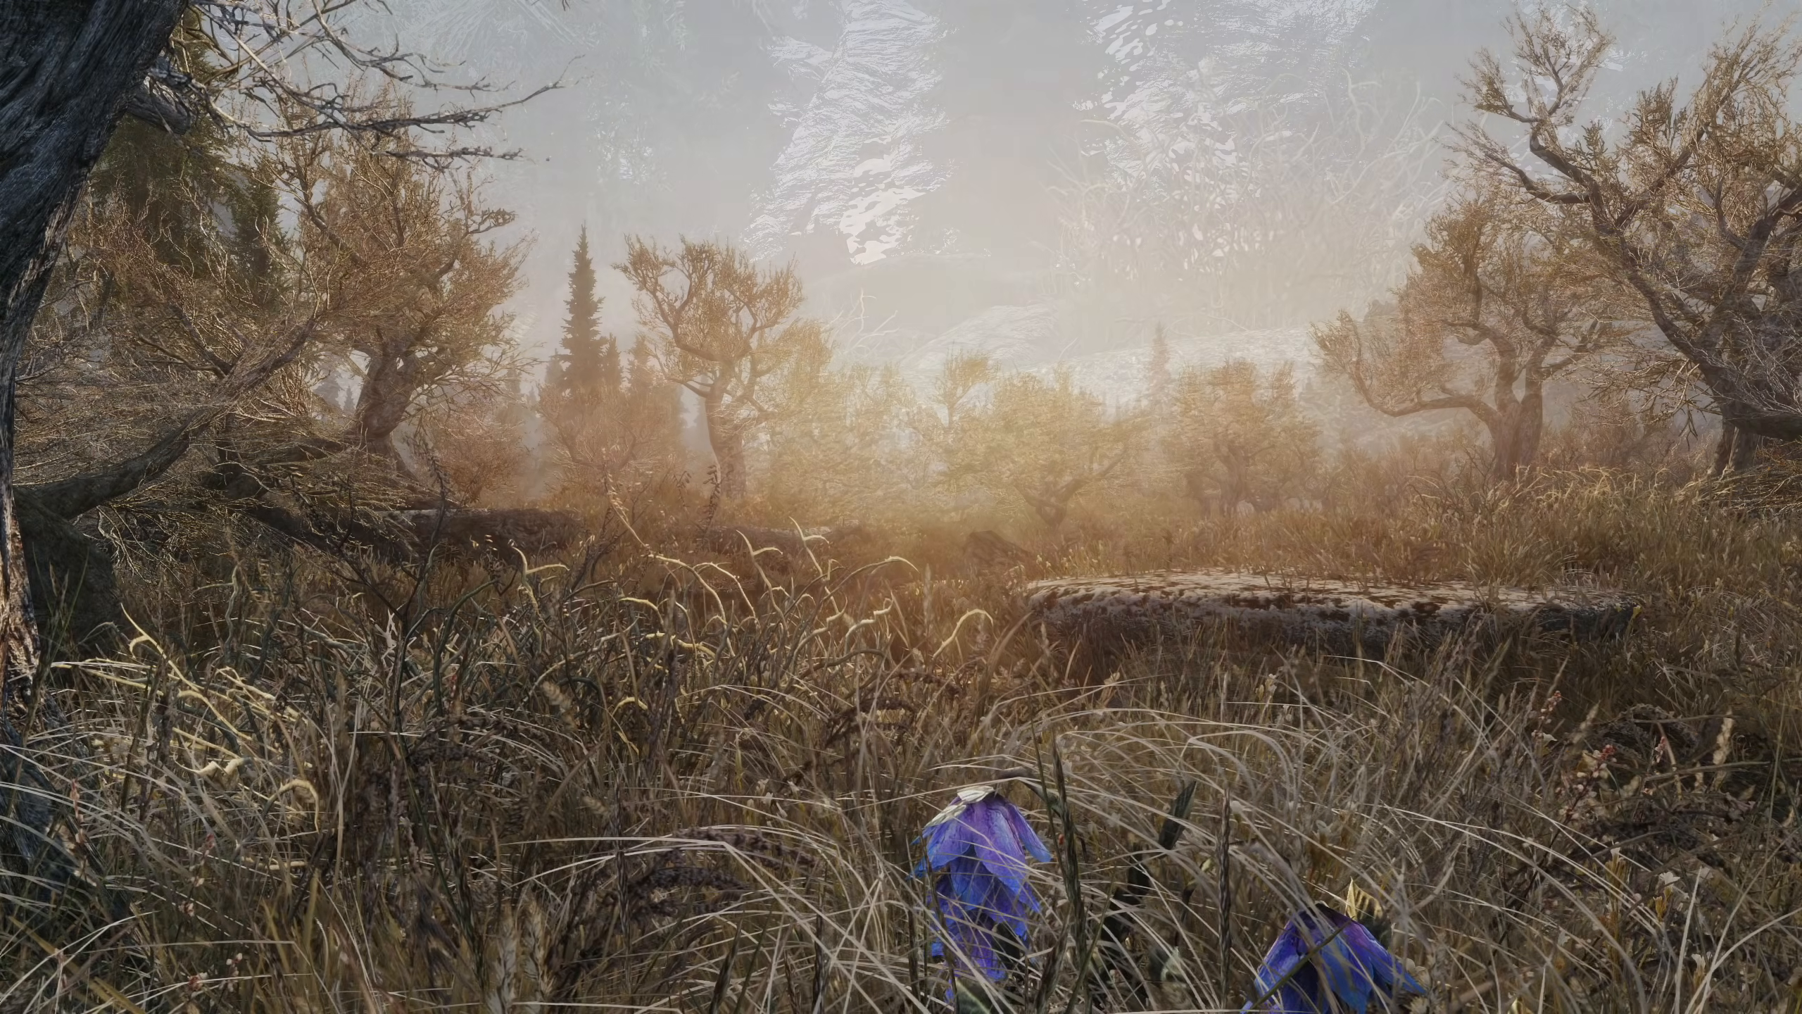
Show the ENBSeries configuration editor in the game and hide it again.
{"action": "key", "text": "shift+Return"}
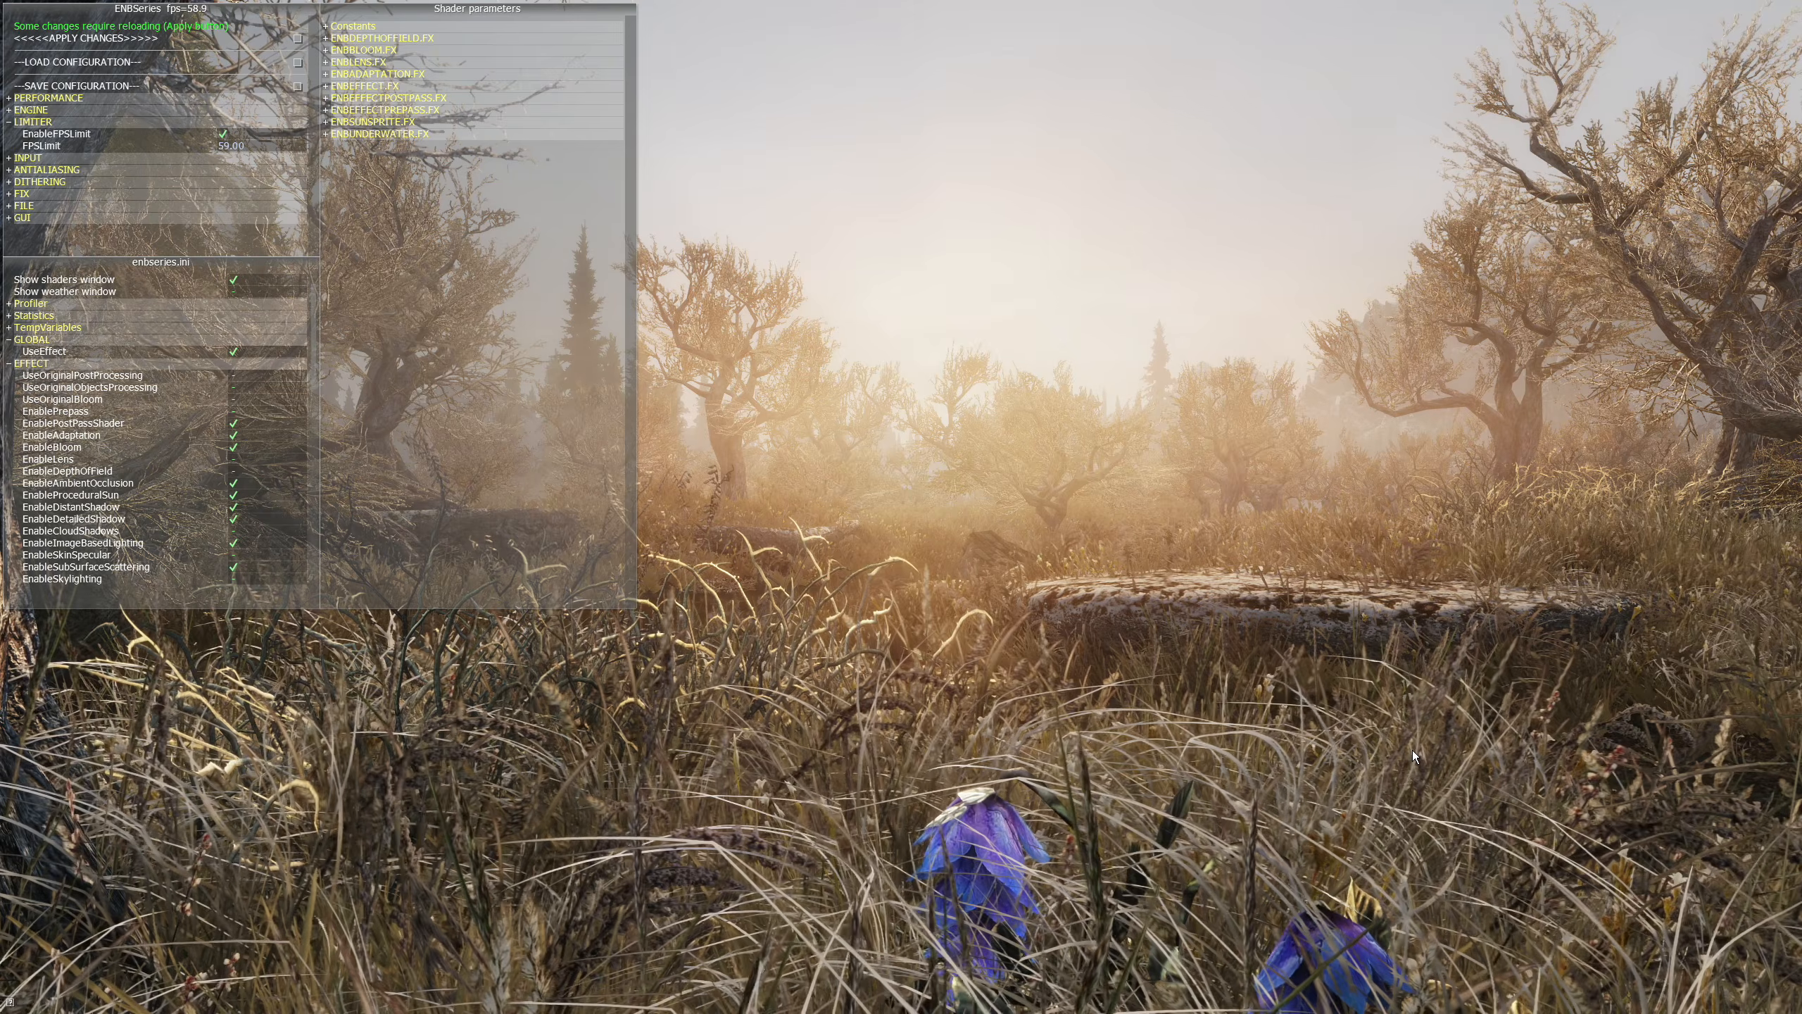
{"action": "key", "text": "shift+Return"}
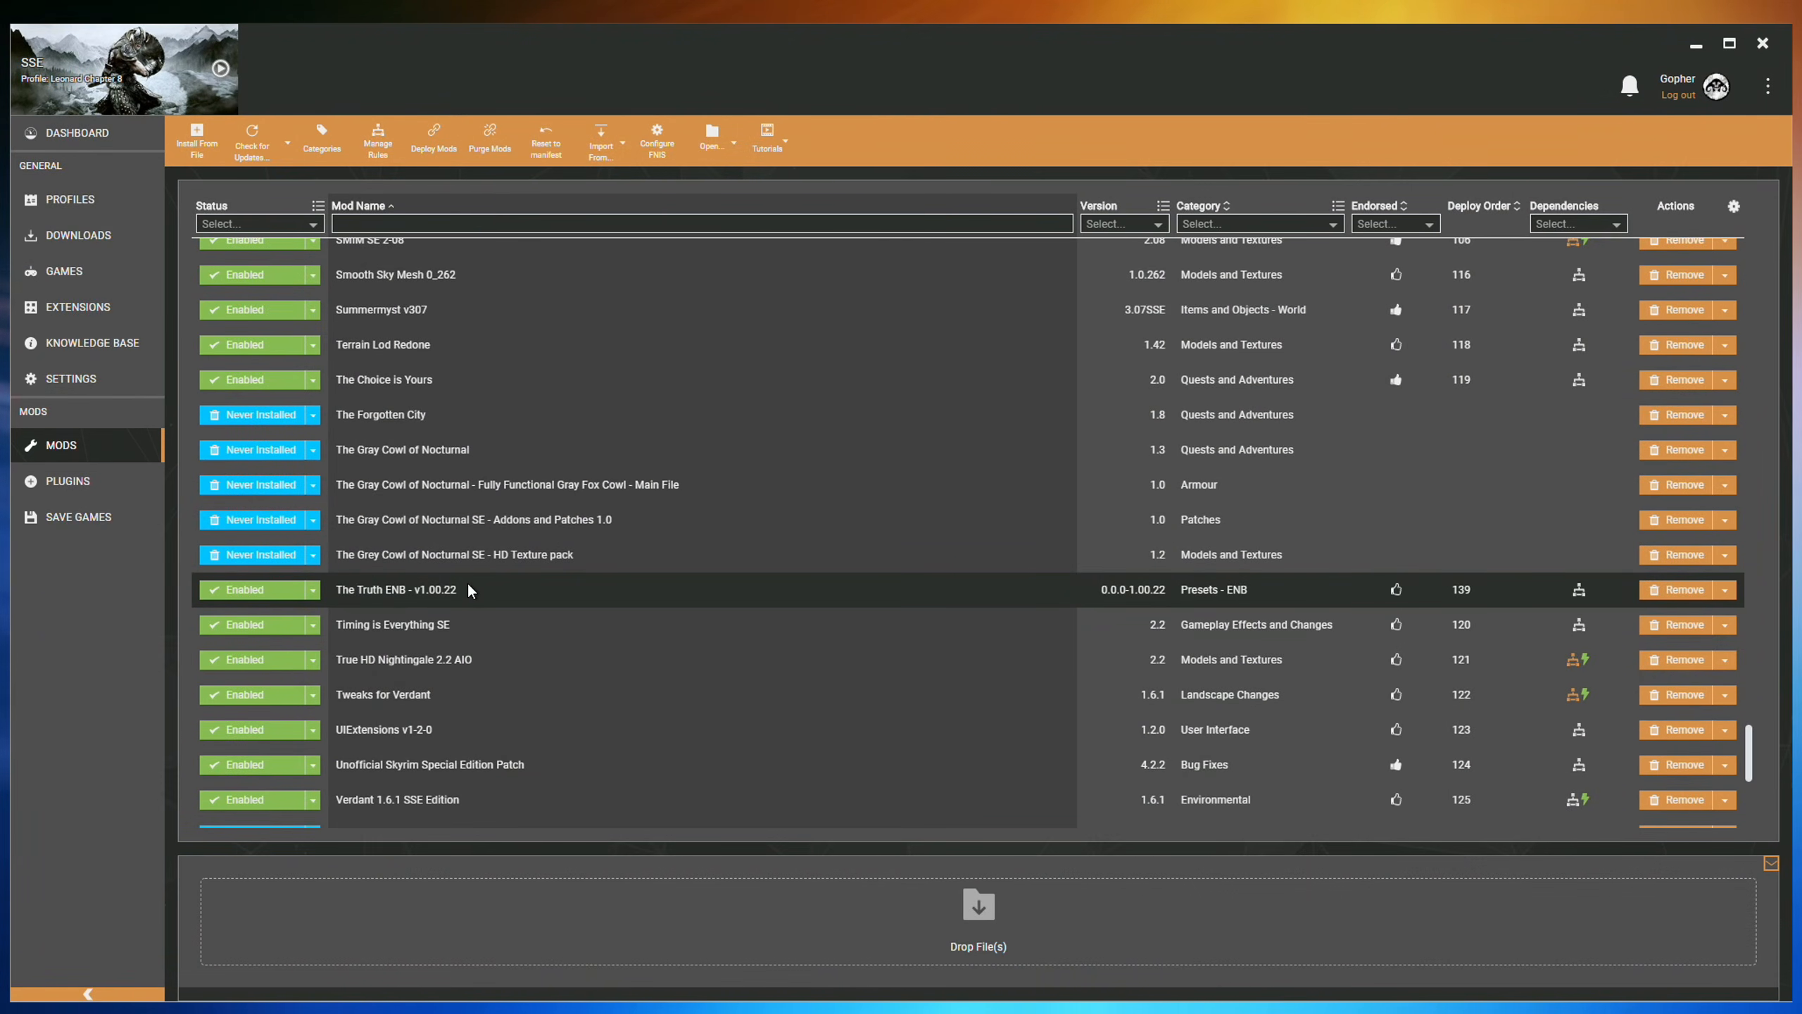
Disable The Truth ENB - v1.00.22 in Vortex and open the details of the ENB Series mod.
{"action": "left_click", "coordinate": [284, 590]}
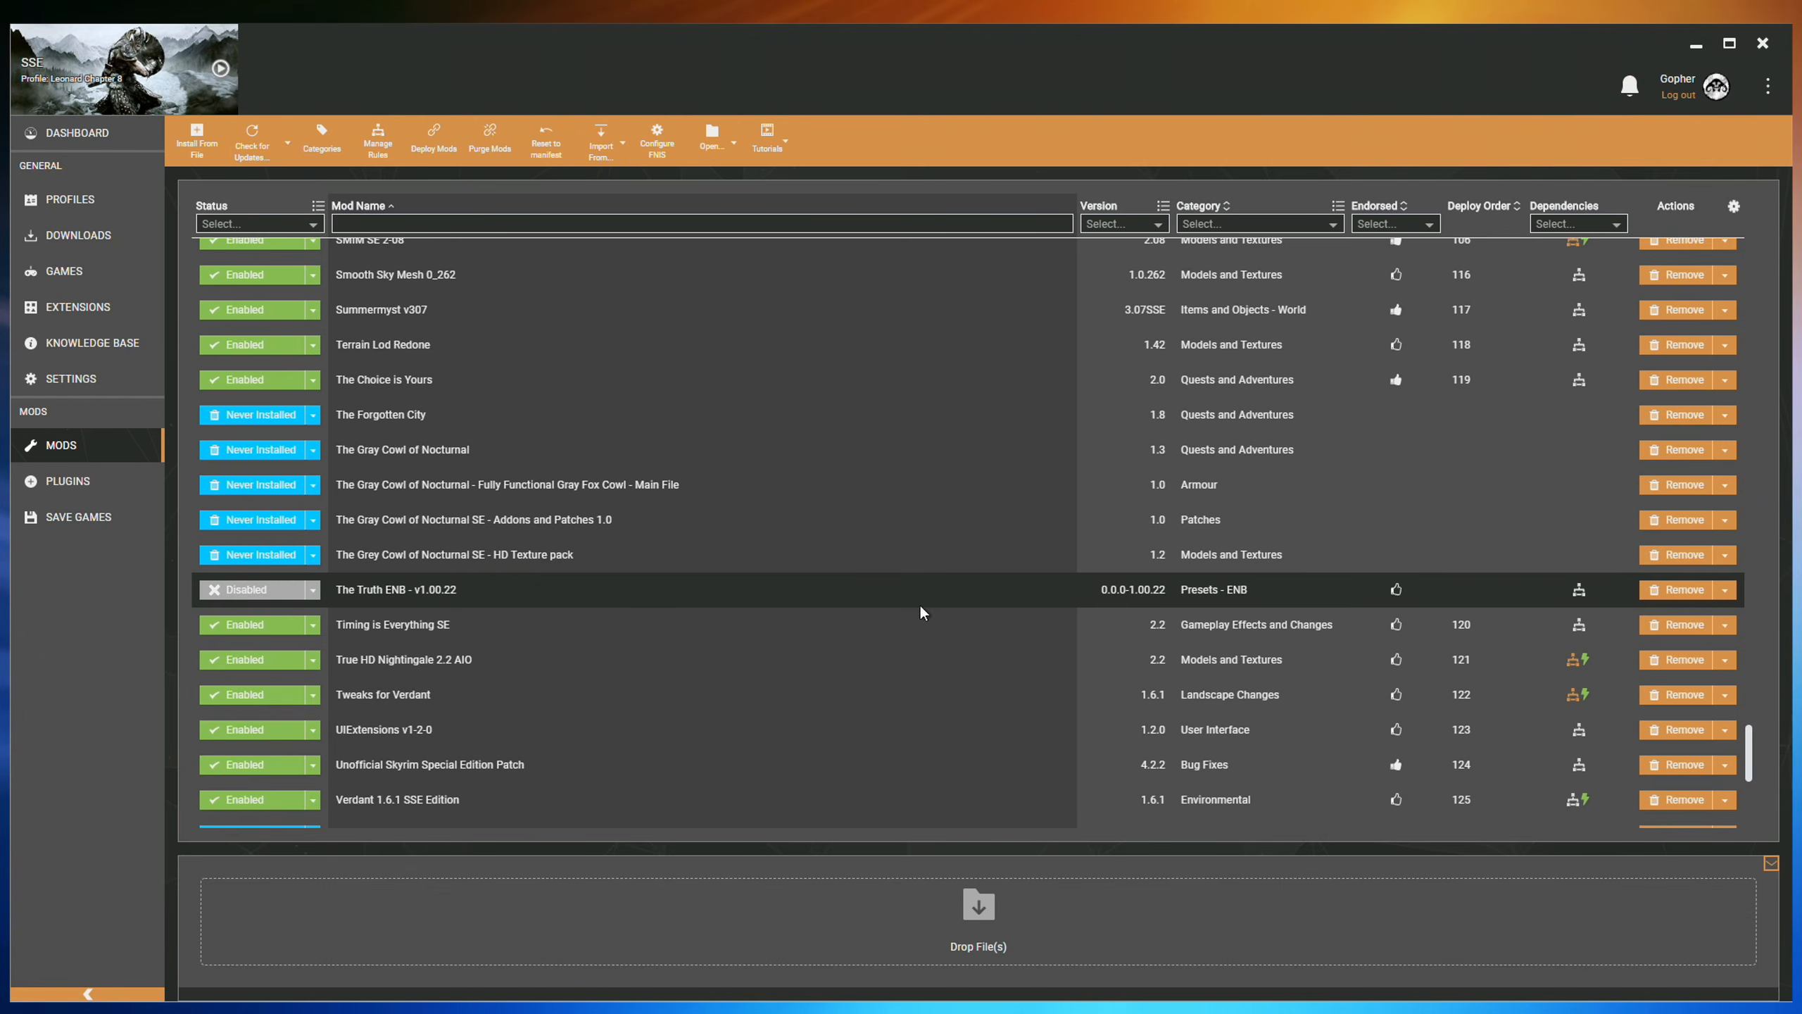
{"action": "left_click_drag", "start_coordinate": [1747, 752], "coordinate": [1756, 414]}
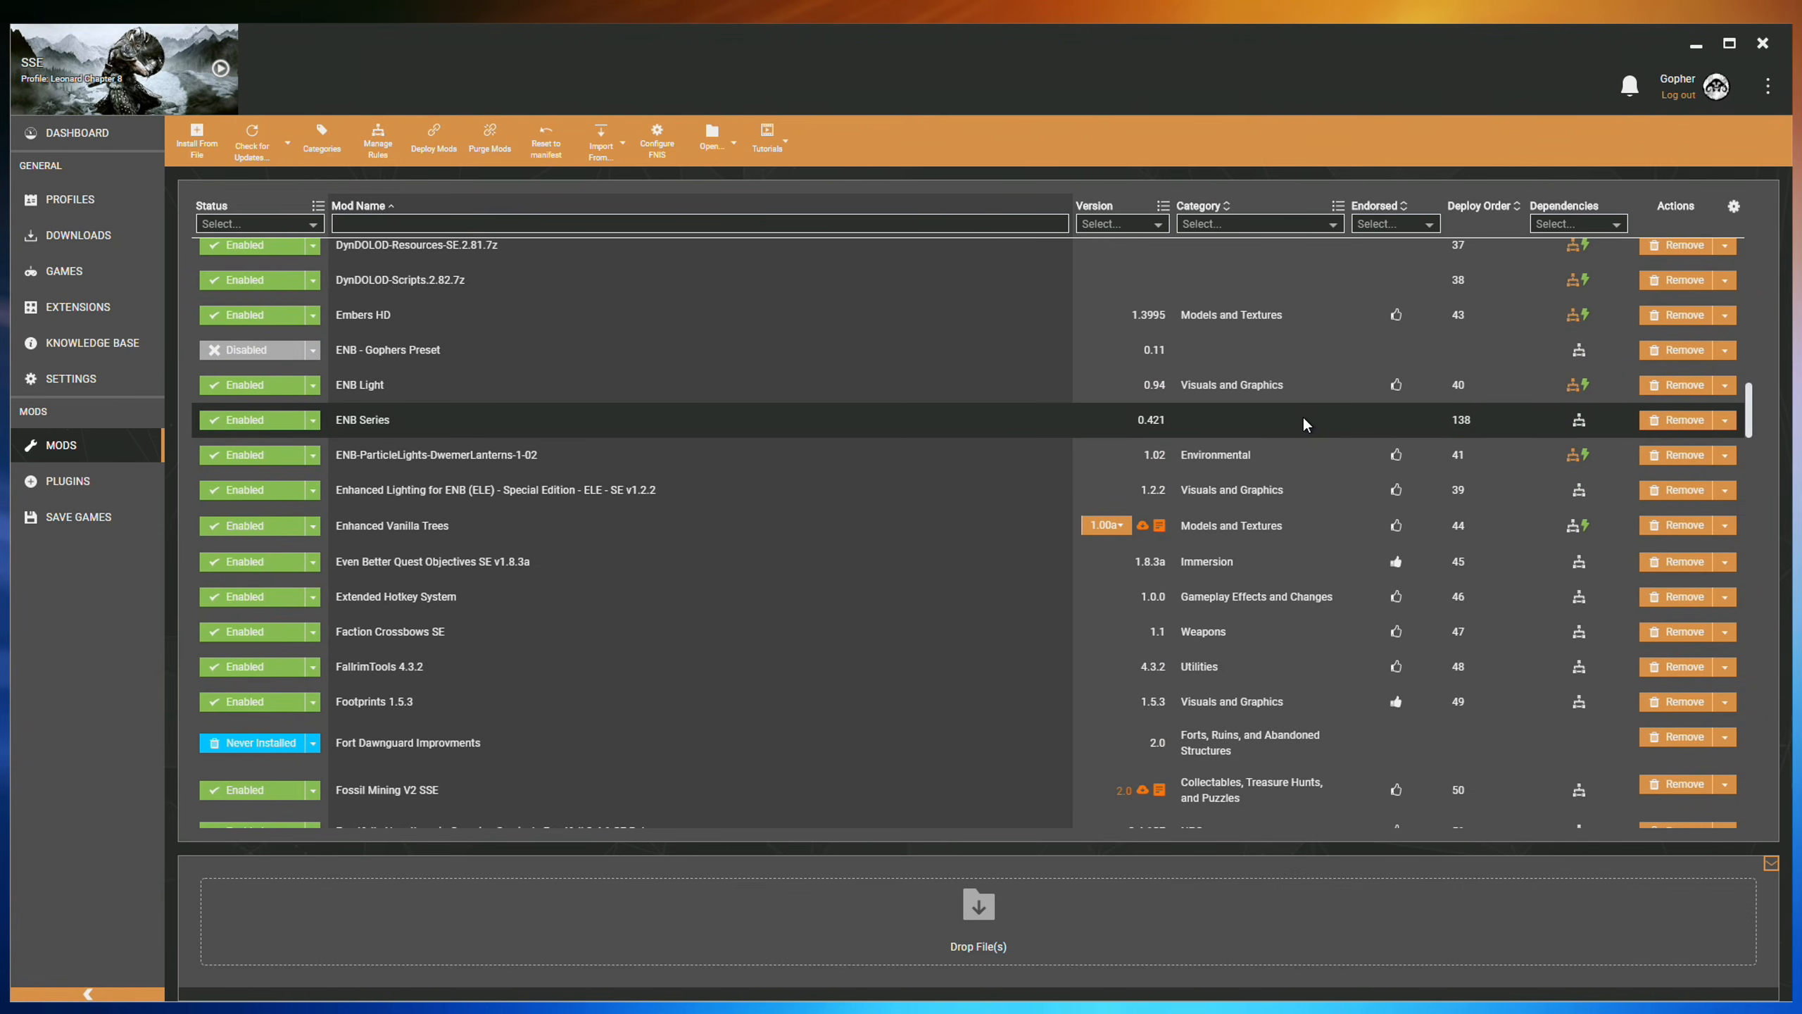
{"action": "left_click", "coordinate": [793, 426]}
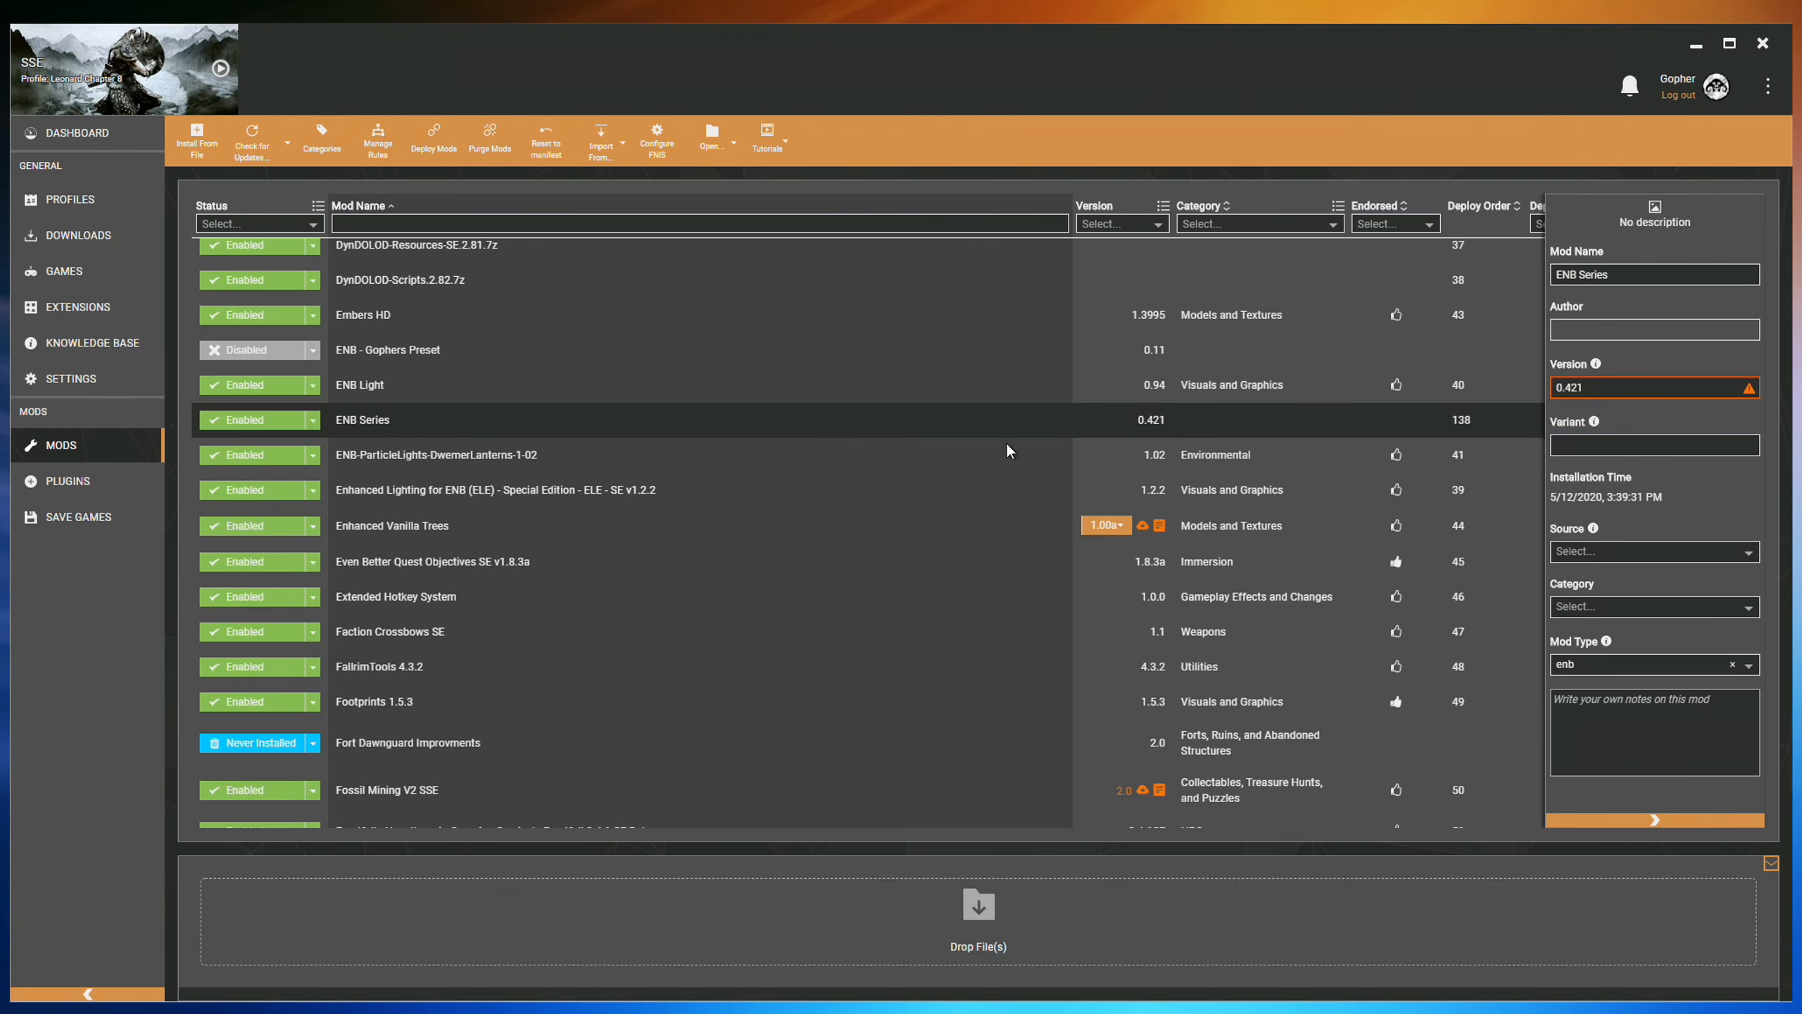
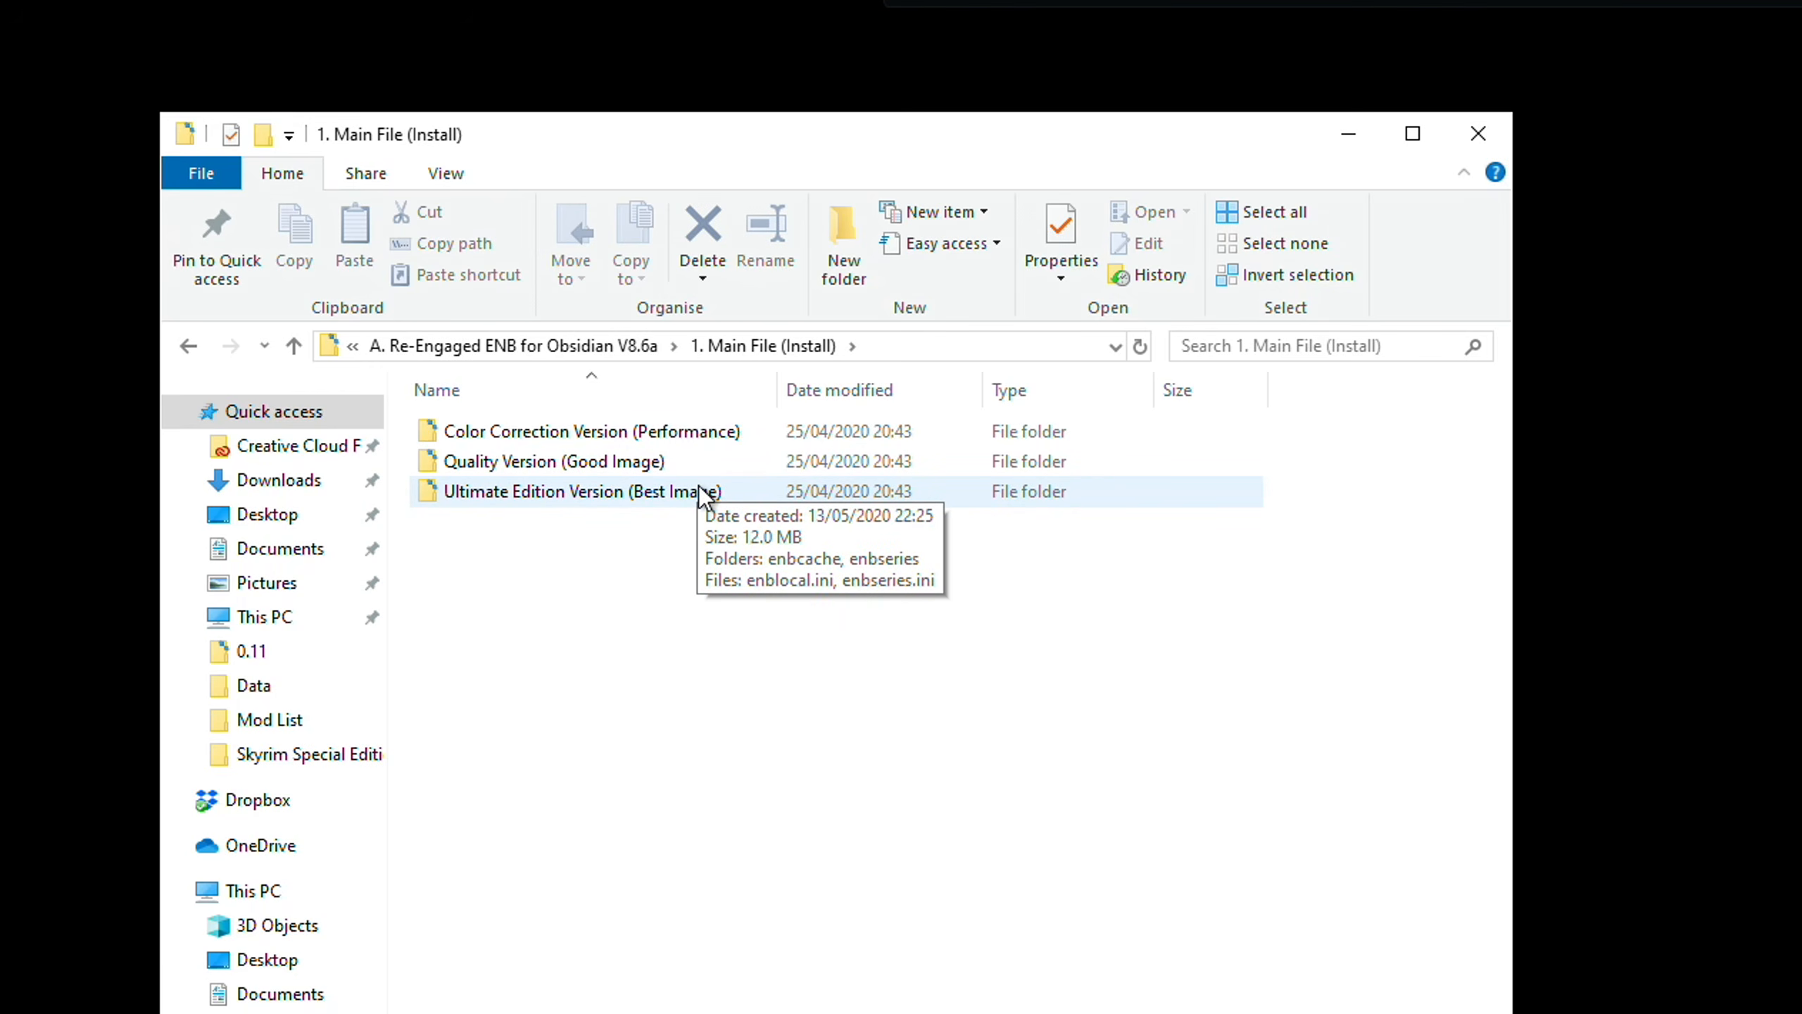
Go back from the 1. Main File (Install) folder to the A. Re-Engaged ENB for Obsidian V8.6a folder.
{"action": "key", "text": "BackSpace"}
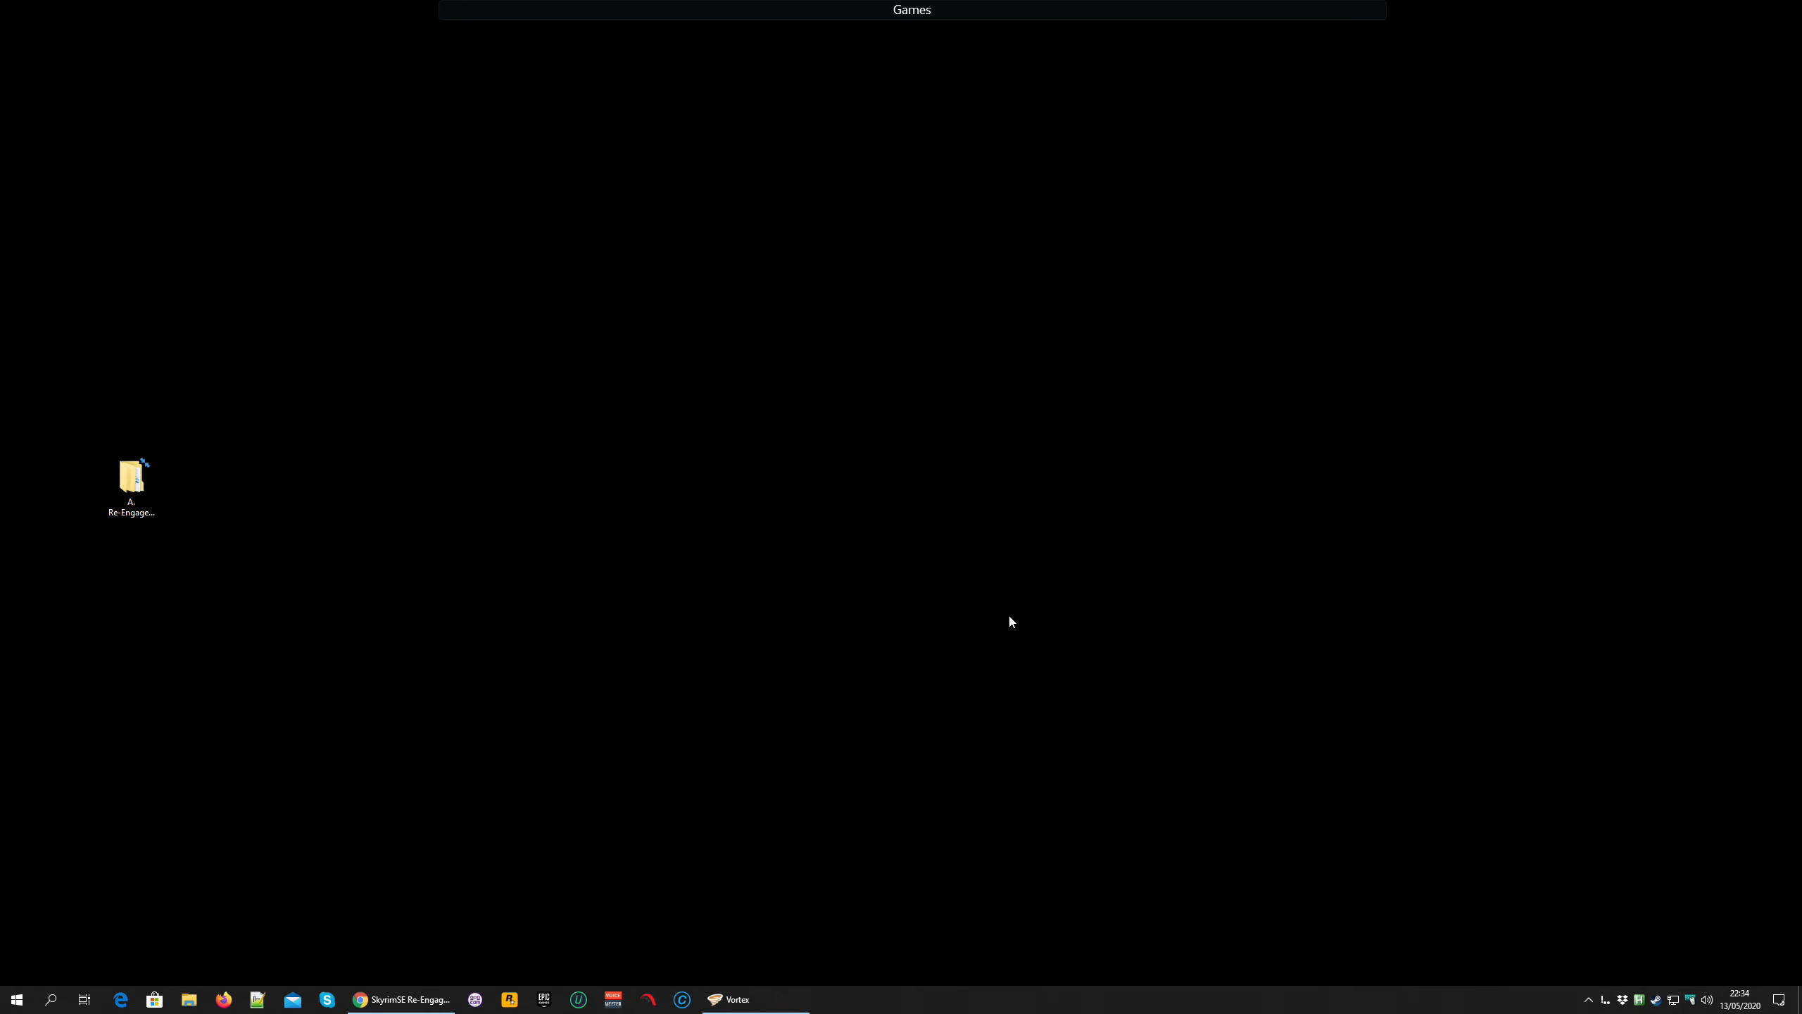
Check the mod's title on its Nexus Mods page and create a desktop folder named Re-Engaged ENB v8.6.
{"action": "left_click", "coordinate": [400, 999]}
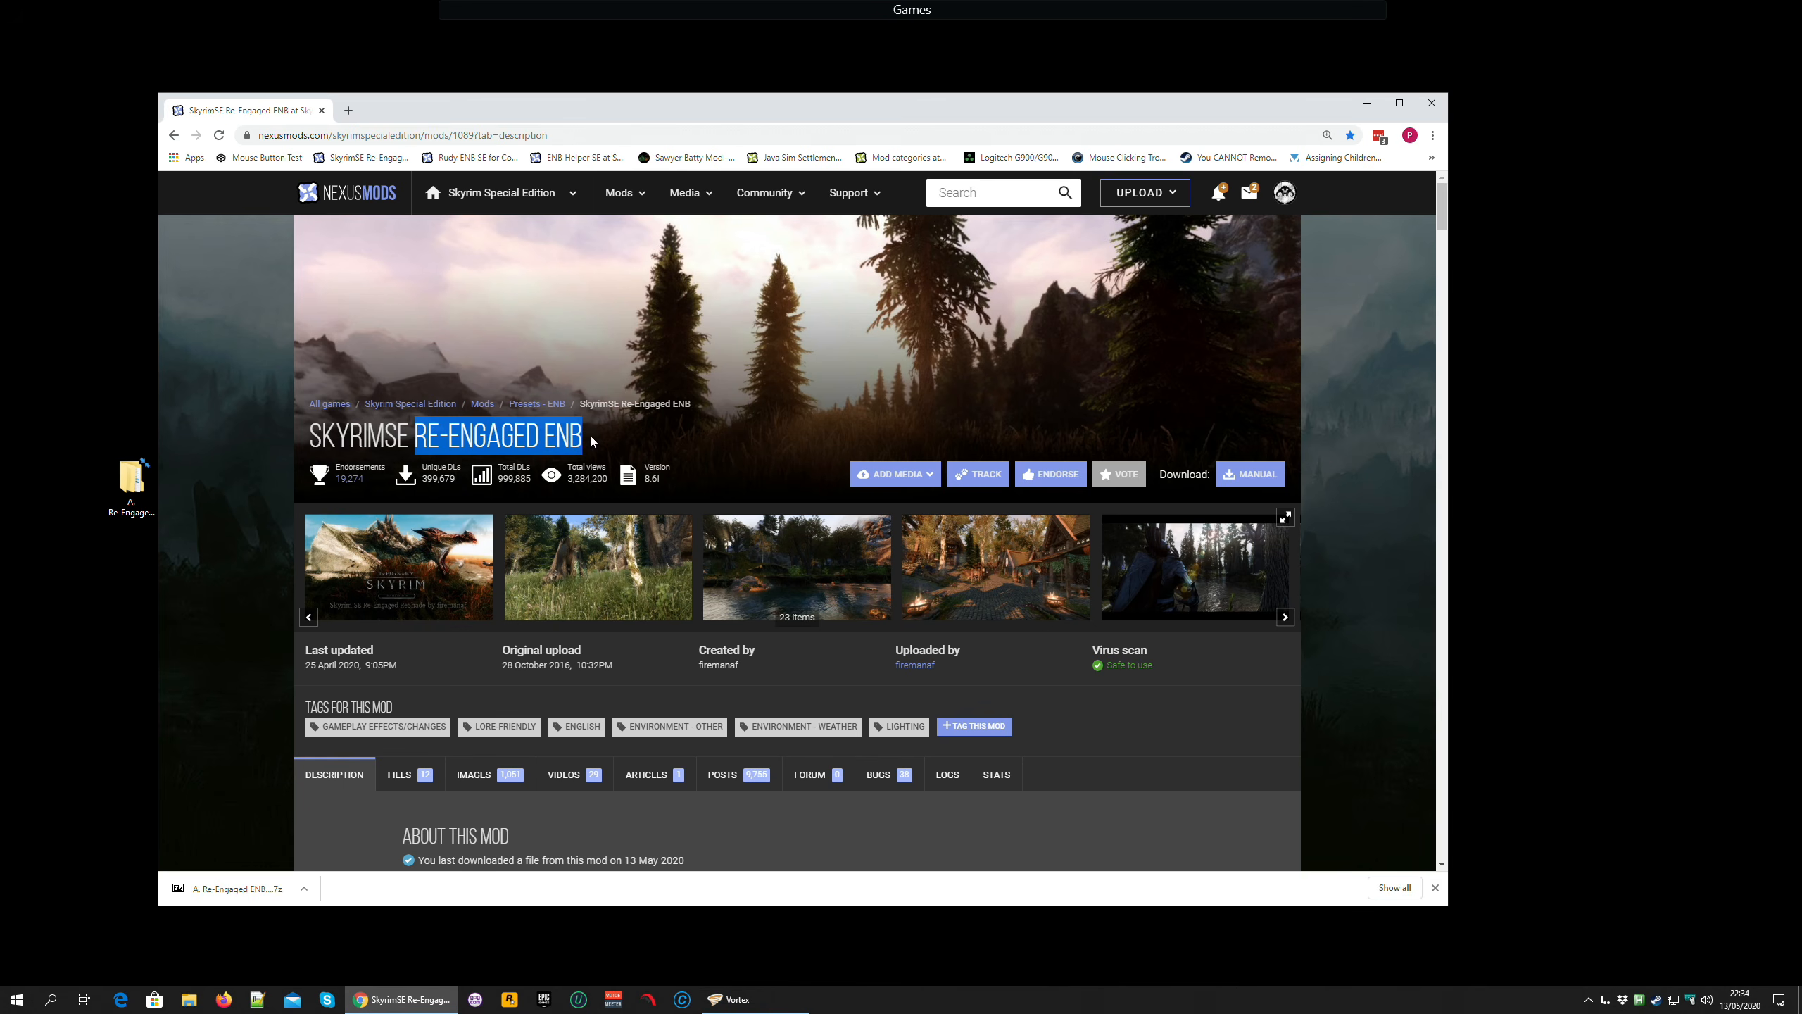
{"action": "left_click", "coordinate": [1367, 105]}
{"action": "right_click", "coordinate": [467, 439]}
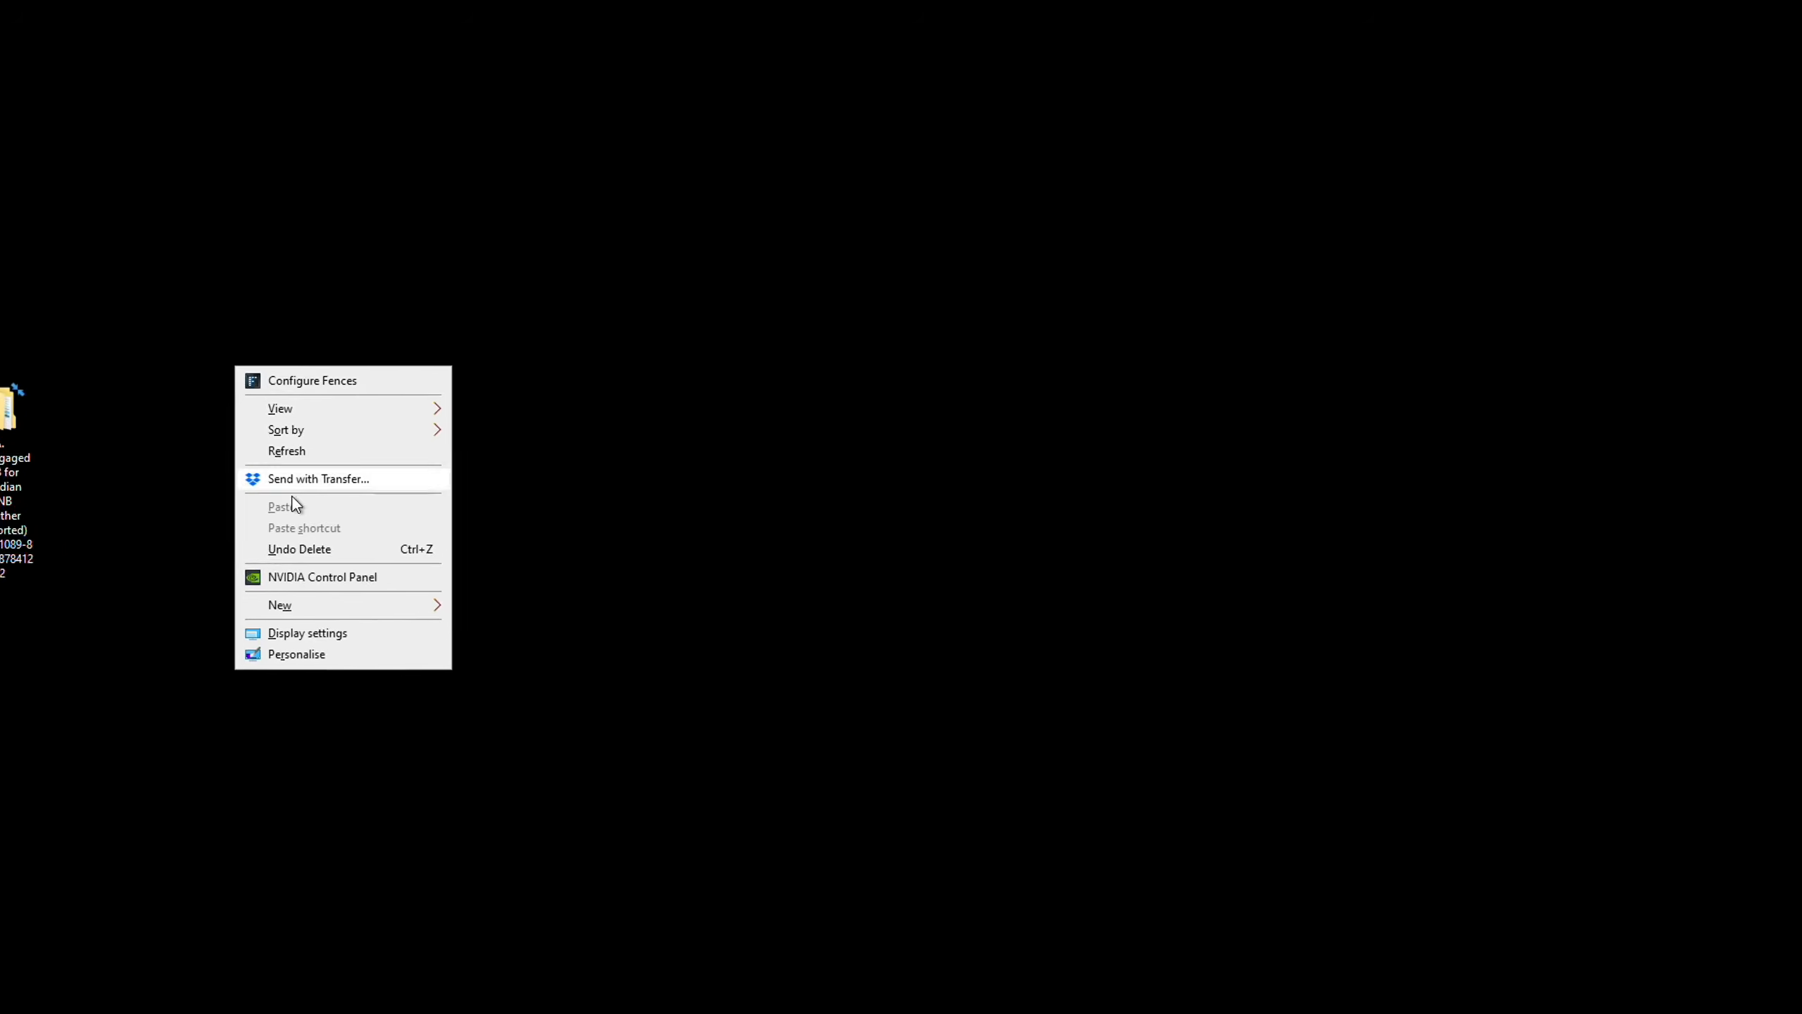
{"action": "mouse_move", "coordinate": [223, 582]}
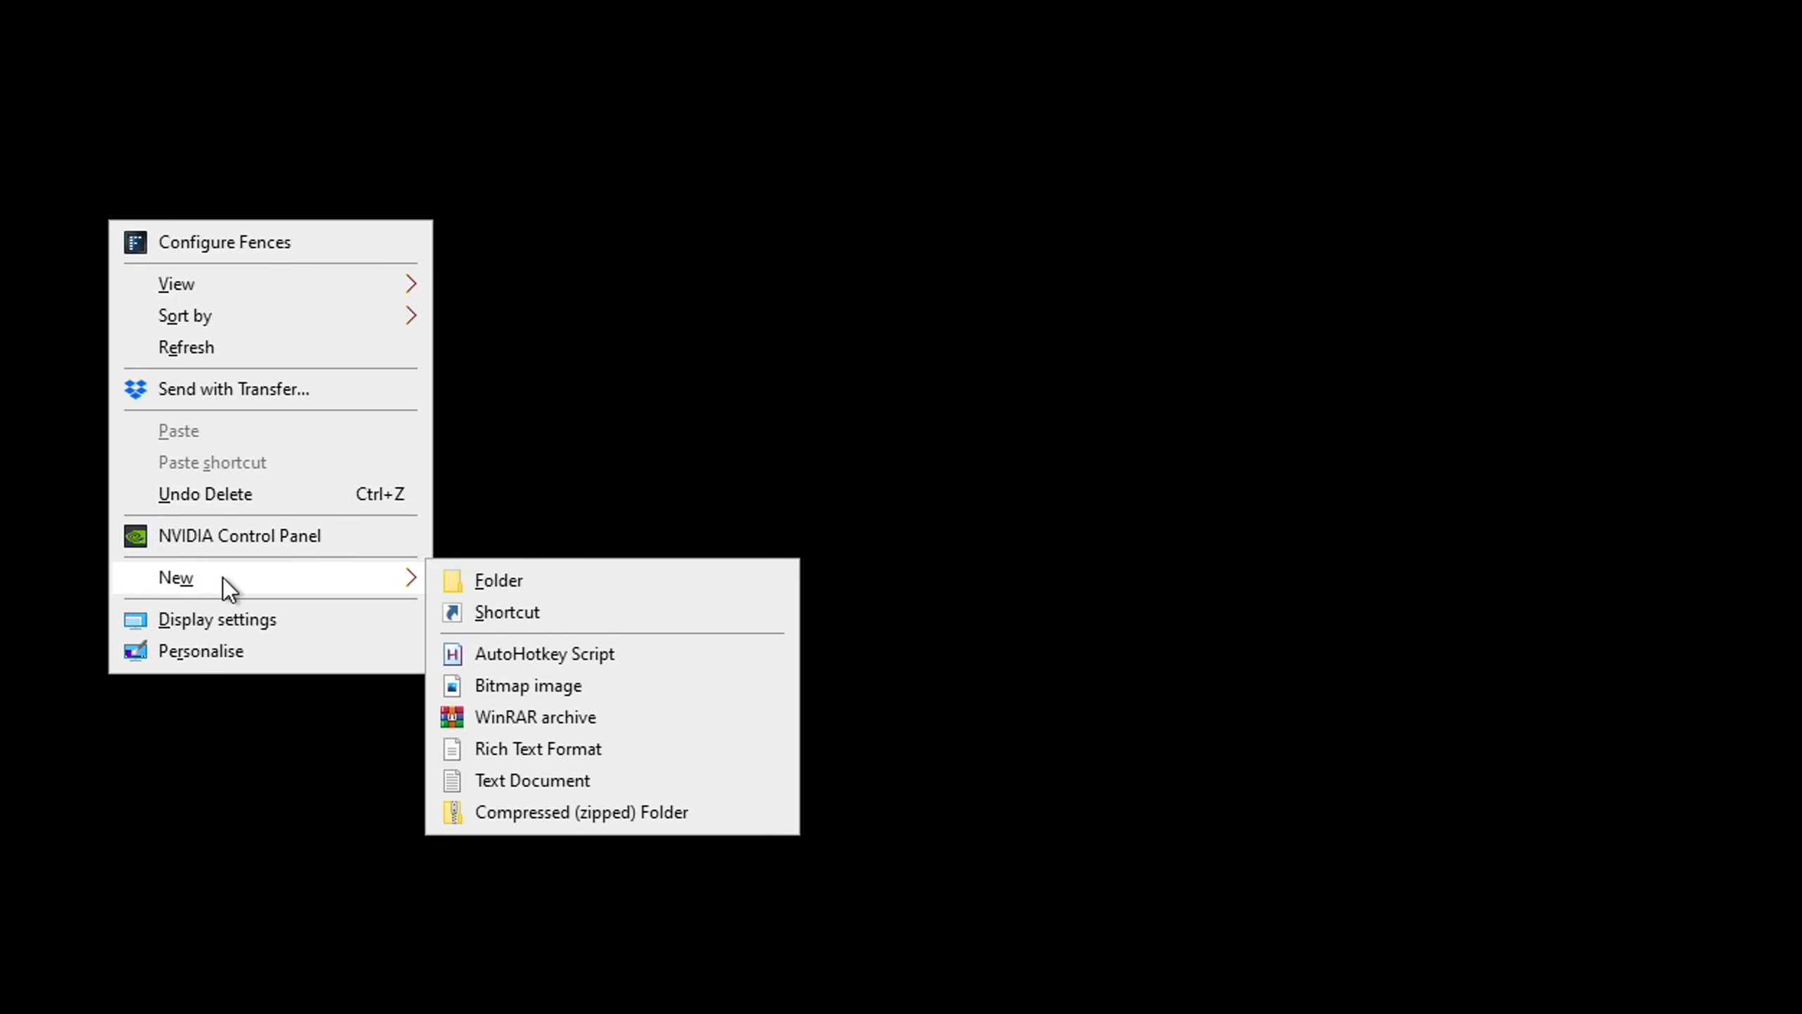
{"action": "left_click", "coordinate": [477, 580]}
{"action": "type", "text": "Re-Engaged ENB"}
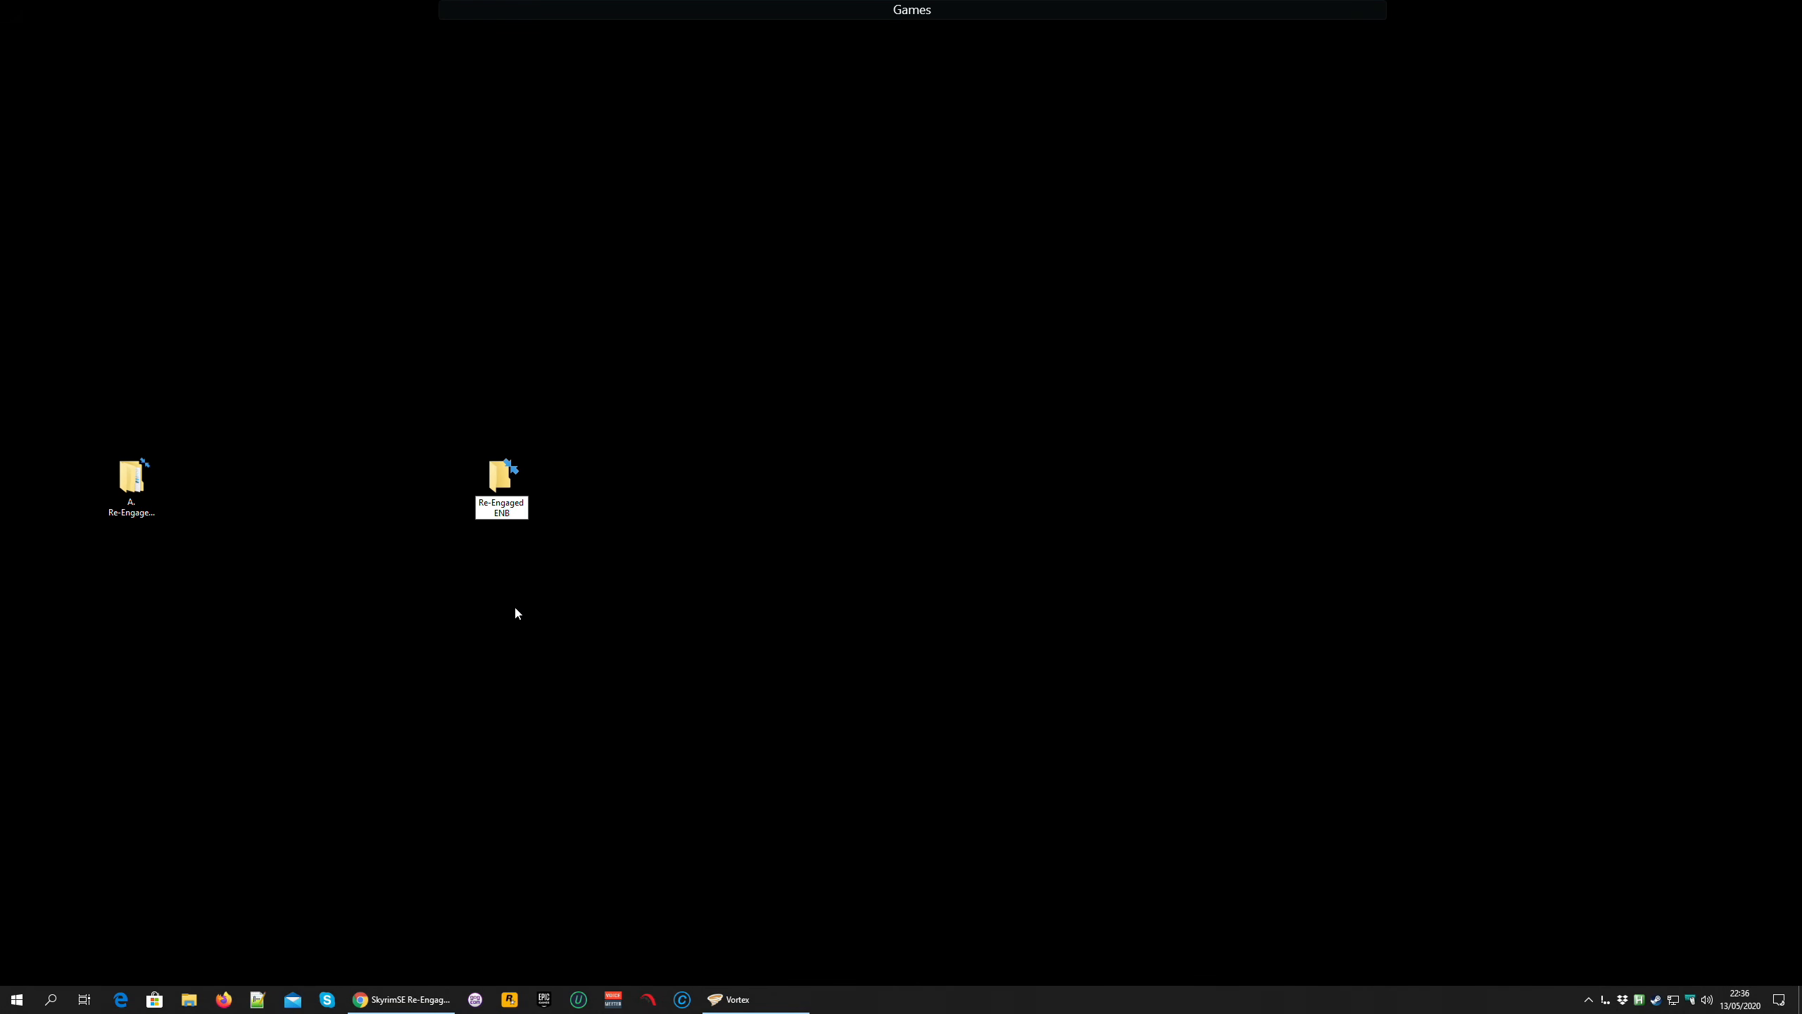
{"action": "type", "text": " v8.6"}
{"action": "key", "text": "Return"}
Open the Re-Engaged ENB v8.6 folder and the extracted A. Re-Engaged ENB for Obsidian V8.6a folder side by side.
{"action": "double_click", "coordinate": [493, 483]}
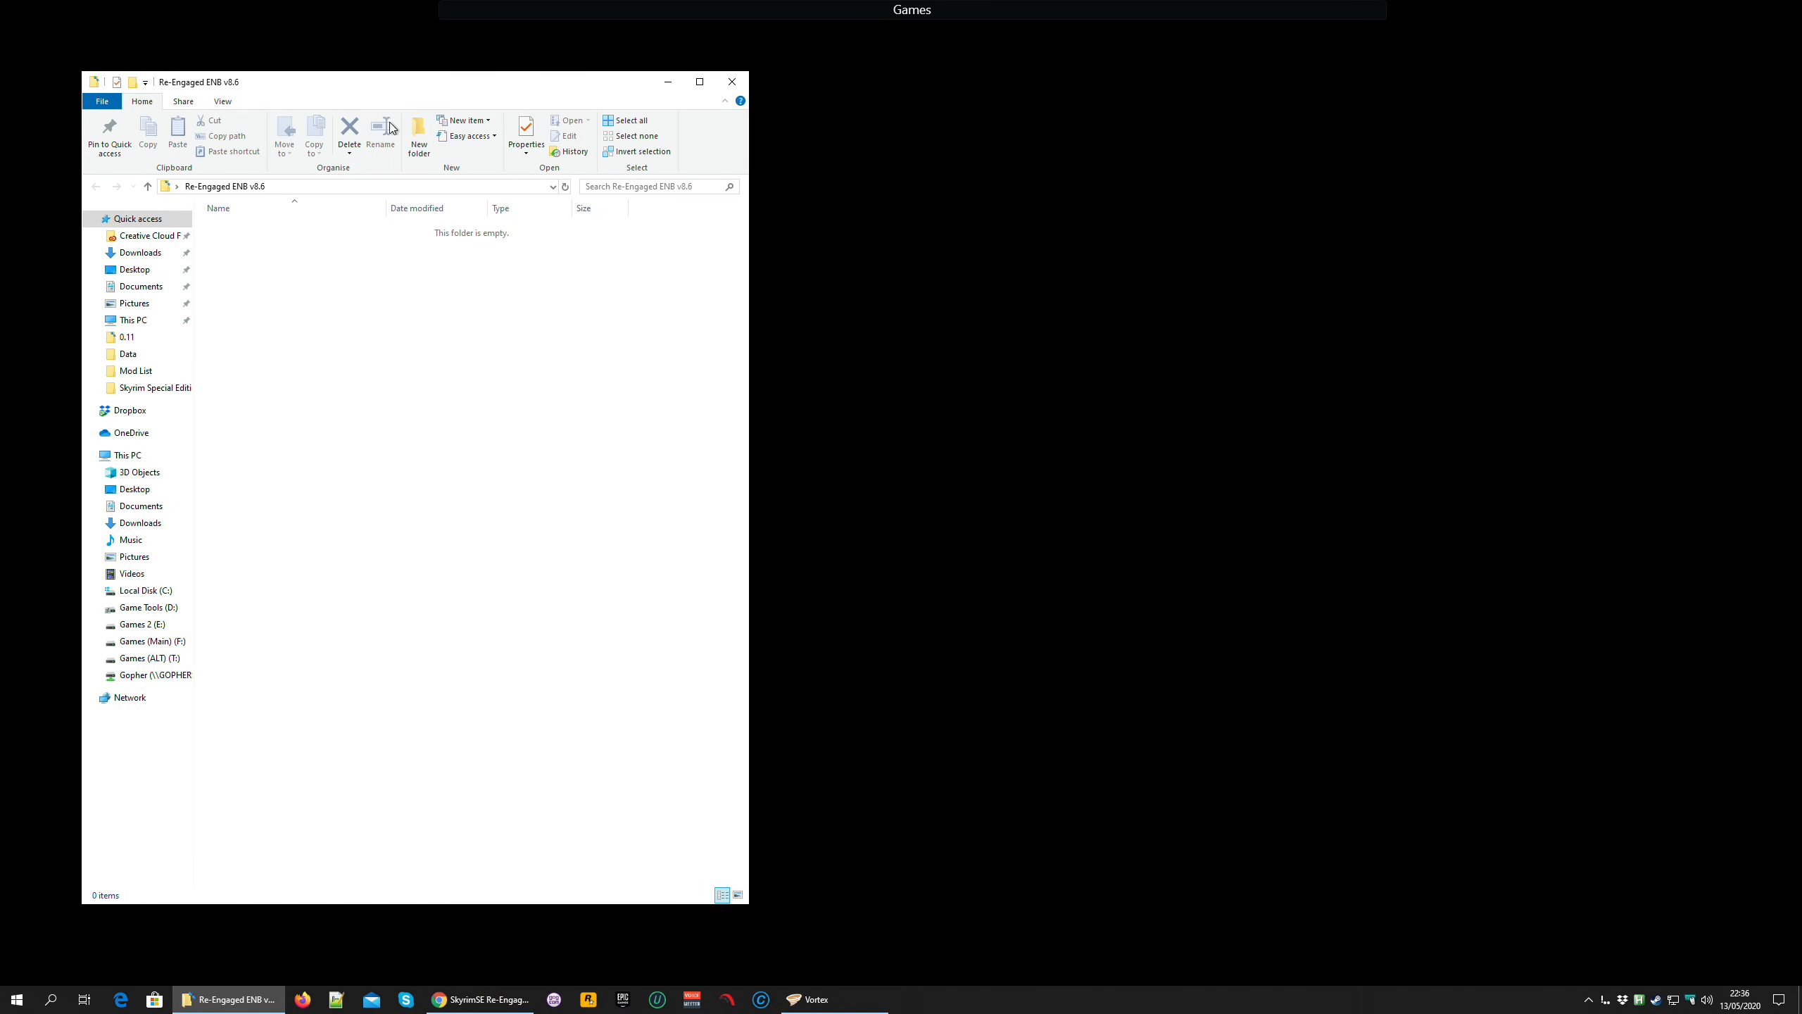
{"action": "left_click_drag", "start_coordinate": [388, 91], "coordinate": [1303, 87]}
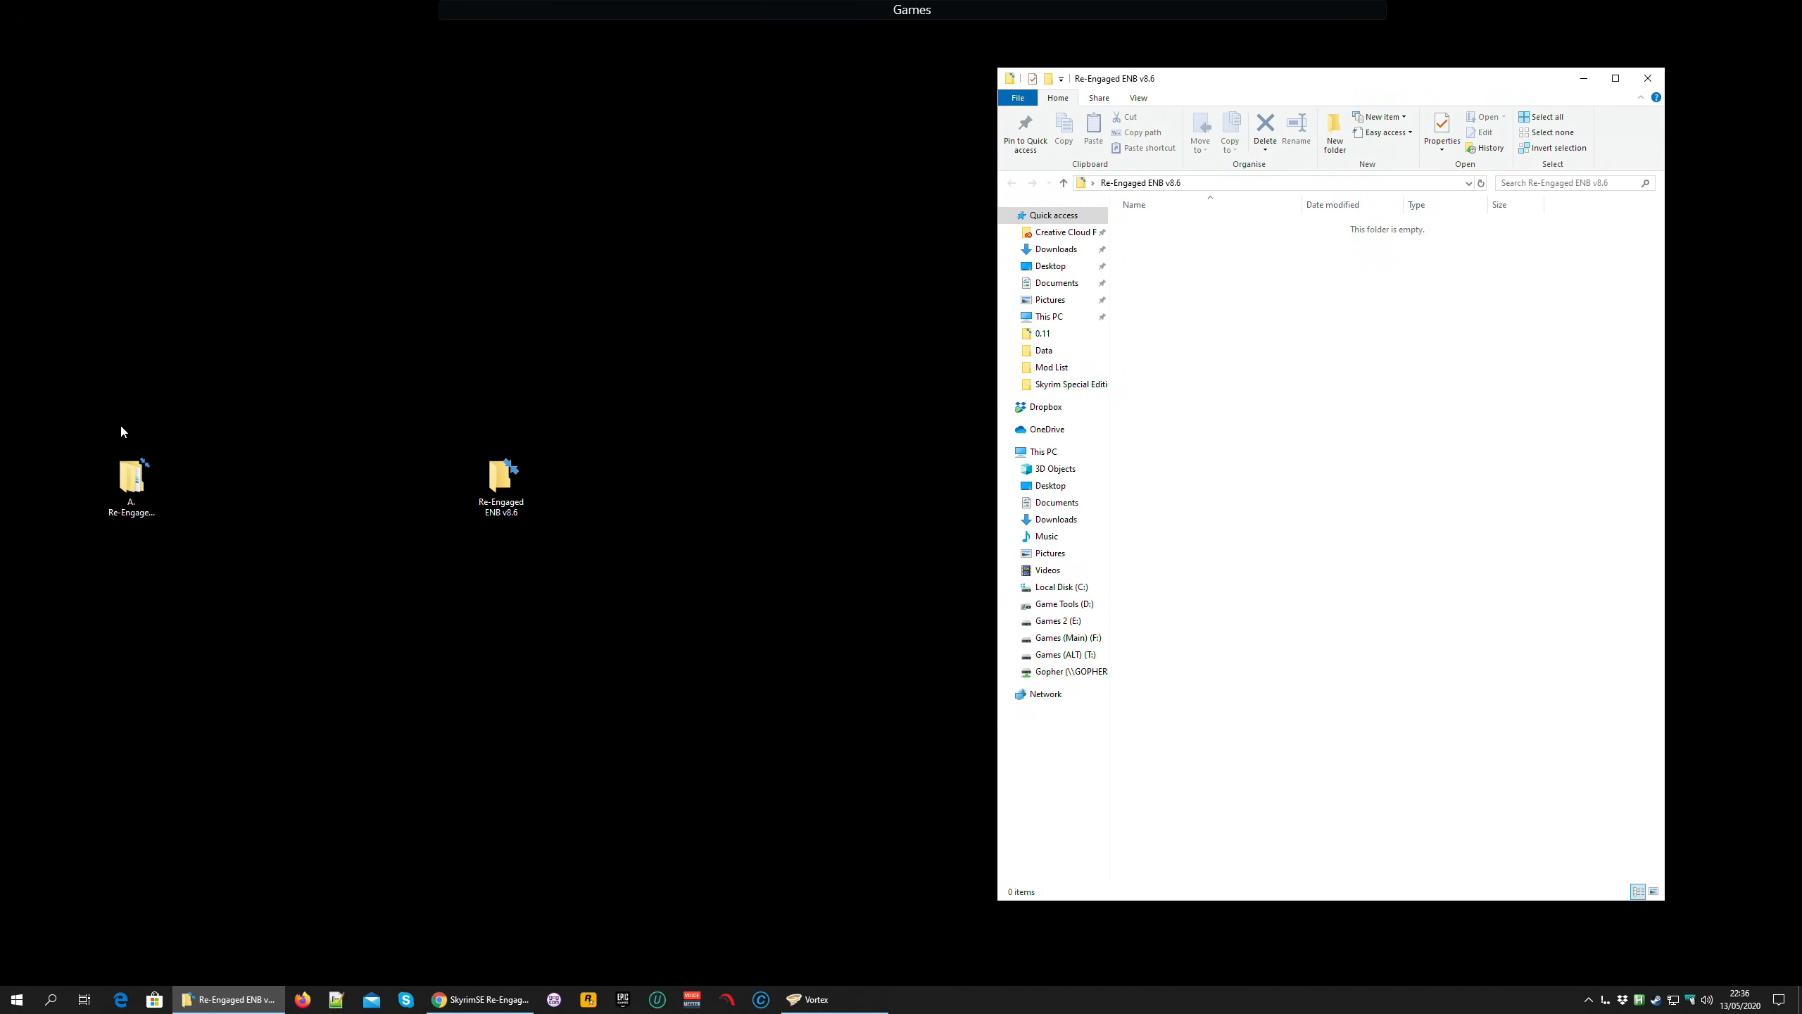
{"action": "double_click", "coordinate": [119, 487]}
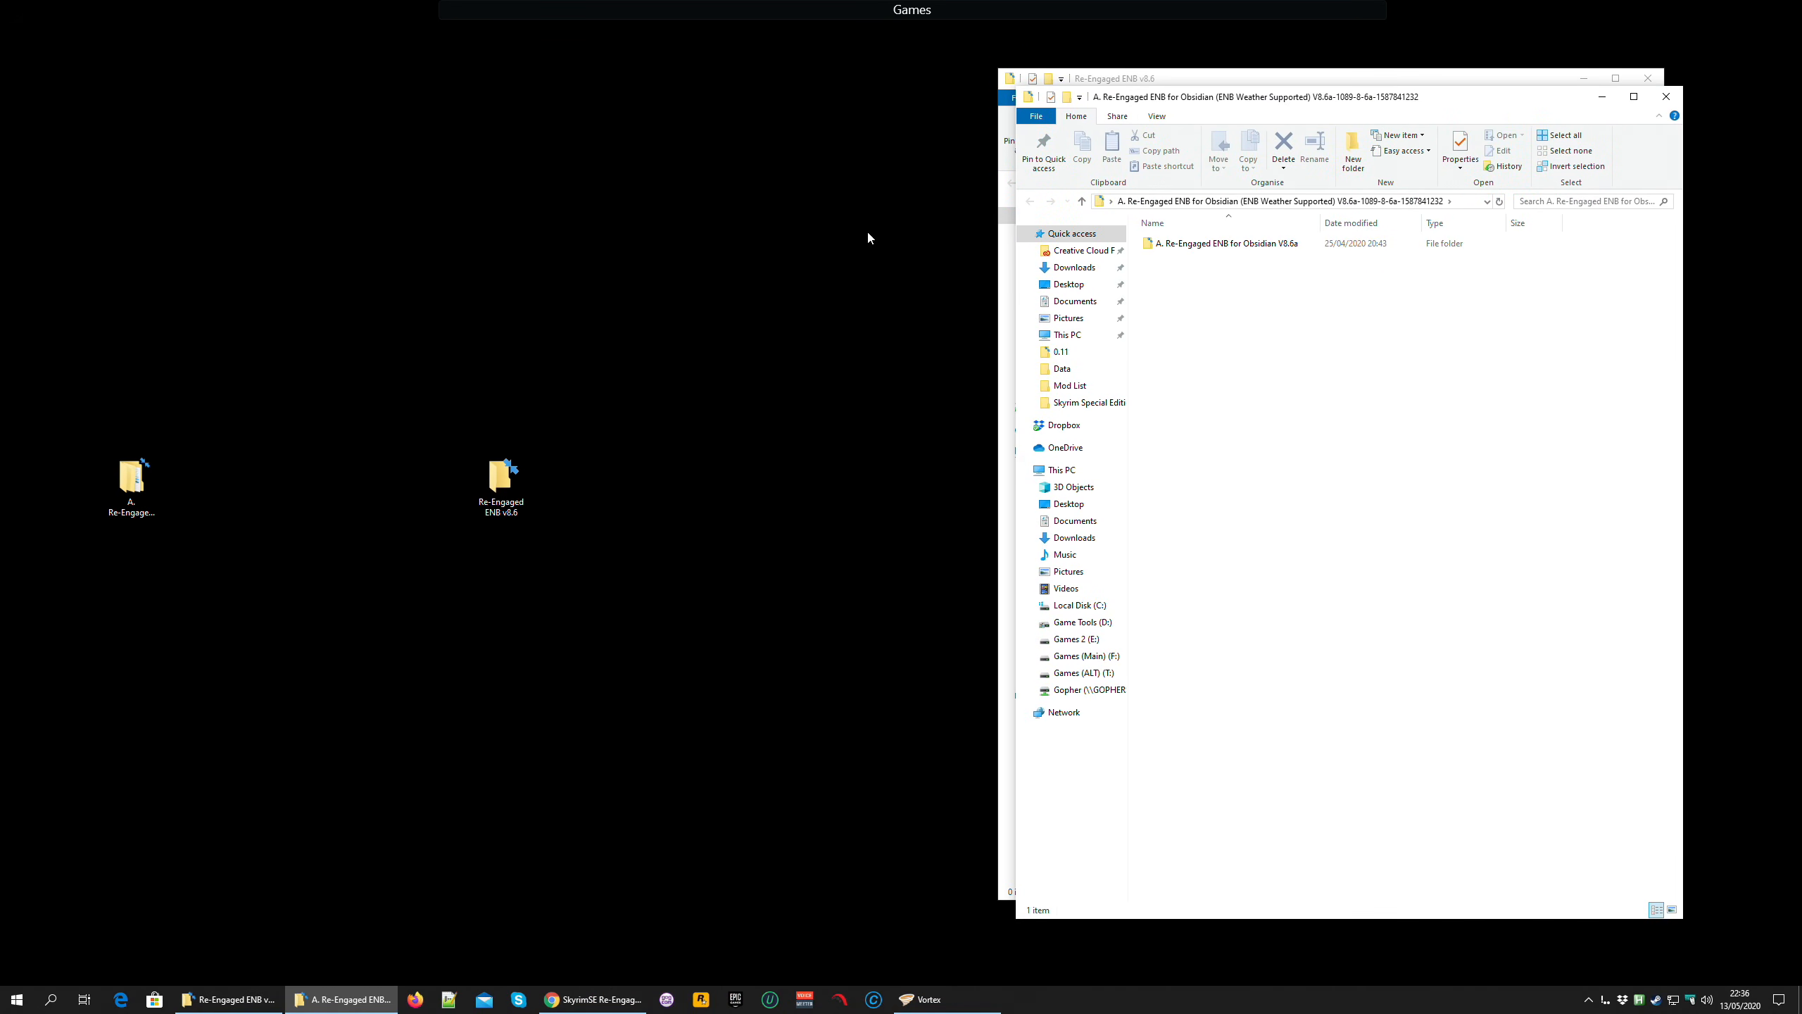
{"action": "left_click_drag", "start_coordinate": [1310, 101], "coordinate": [403, 84]}
{"action": "double_click", "coordinate": [319, 226]}
{"action": "left_click_drag", "start_coordinate": [518, 82], "coordinate": [509, 85]}
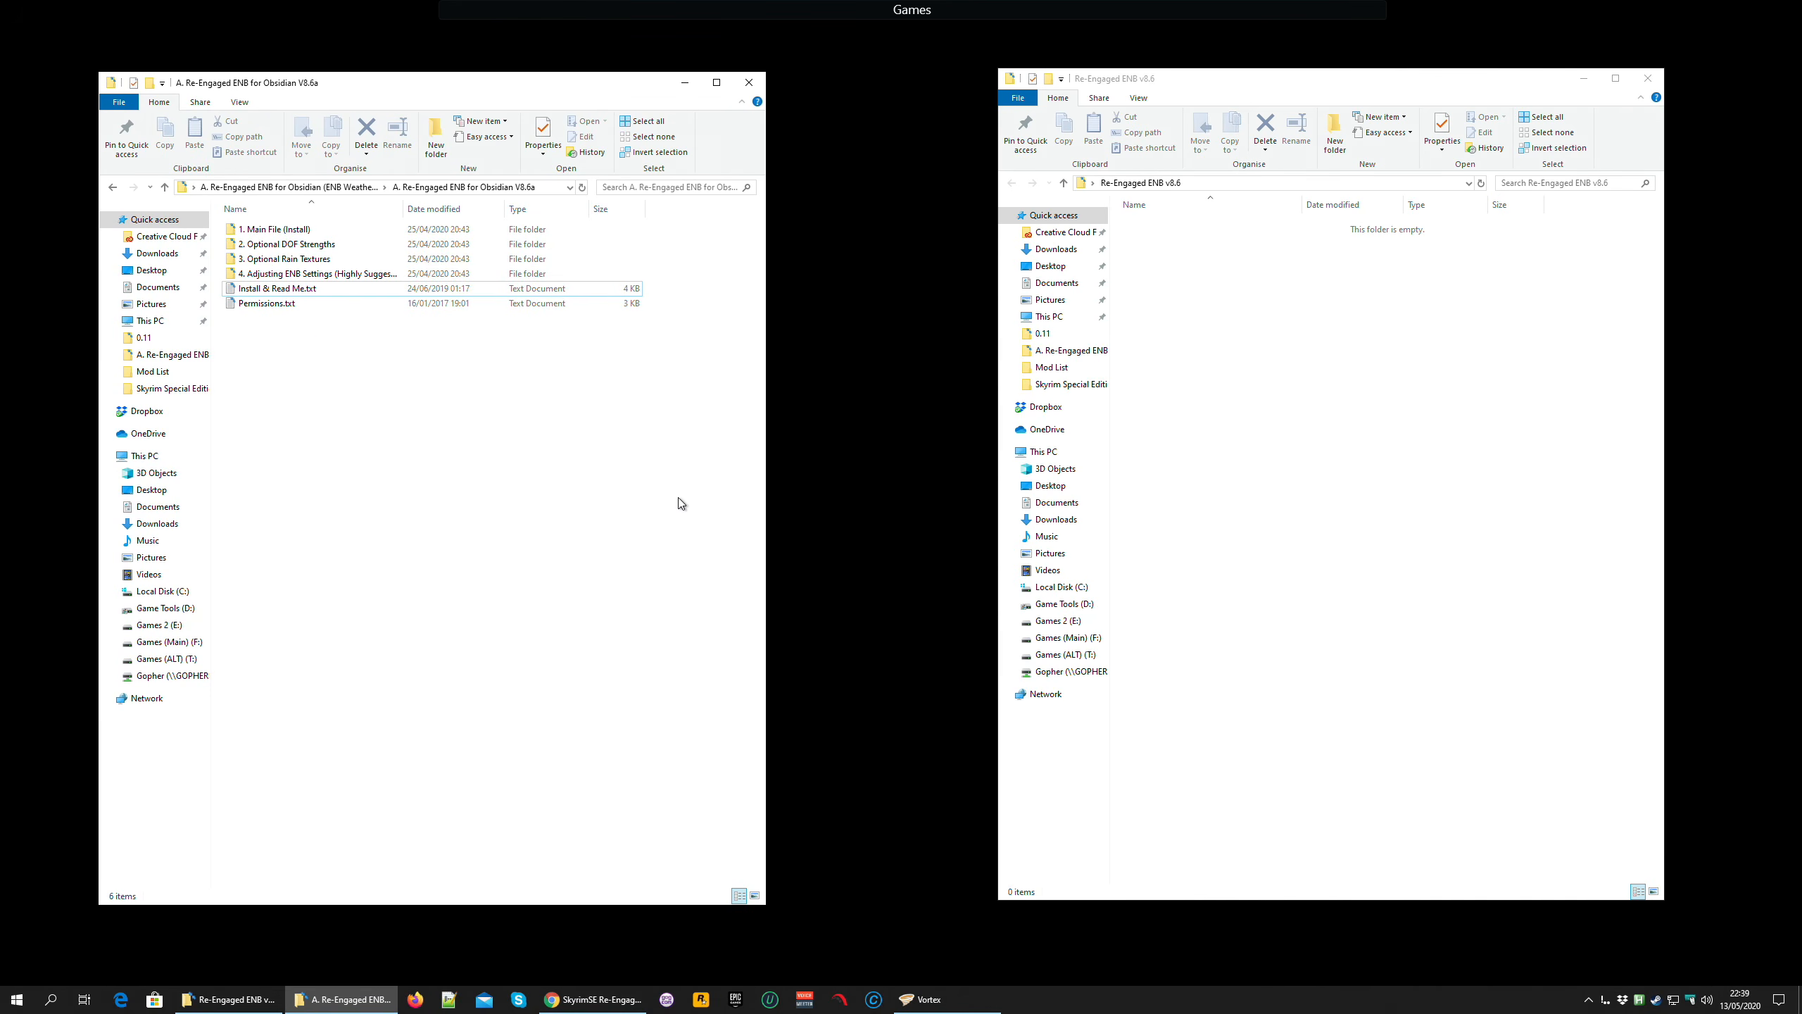
Read the Installation Steps on the Re-Engaged ENB mod page, covering the main file and optional DOF folders.
{"action": "left_click", "coordinate": [593, 1001]}
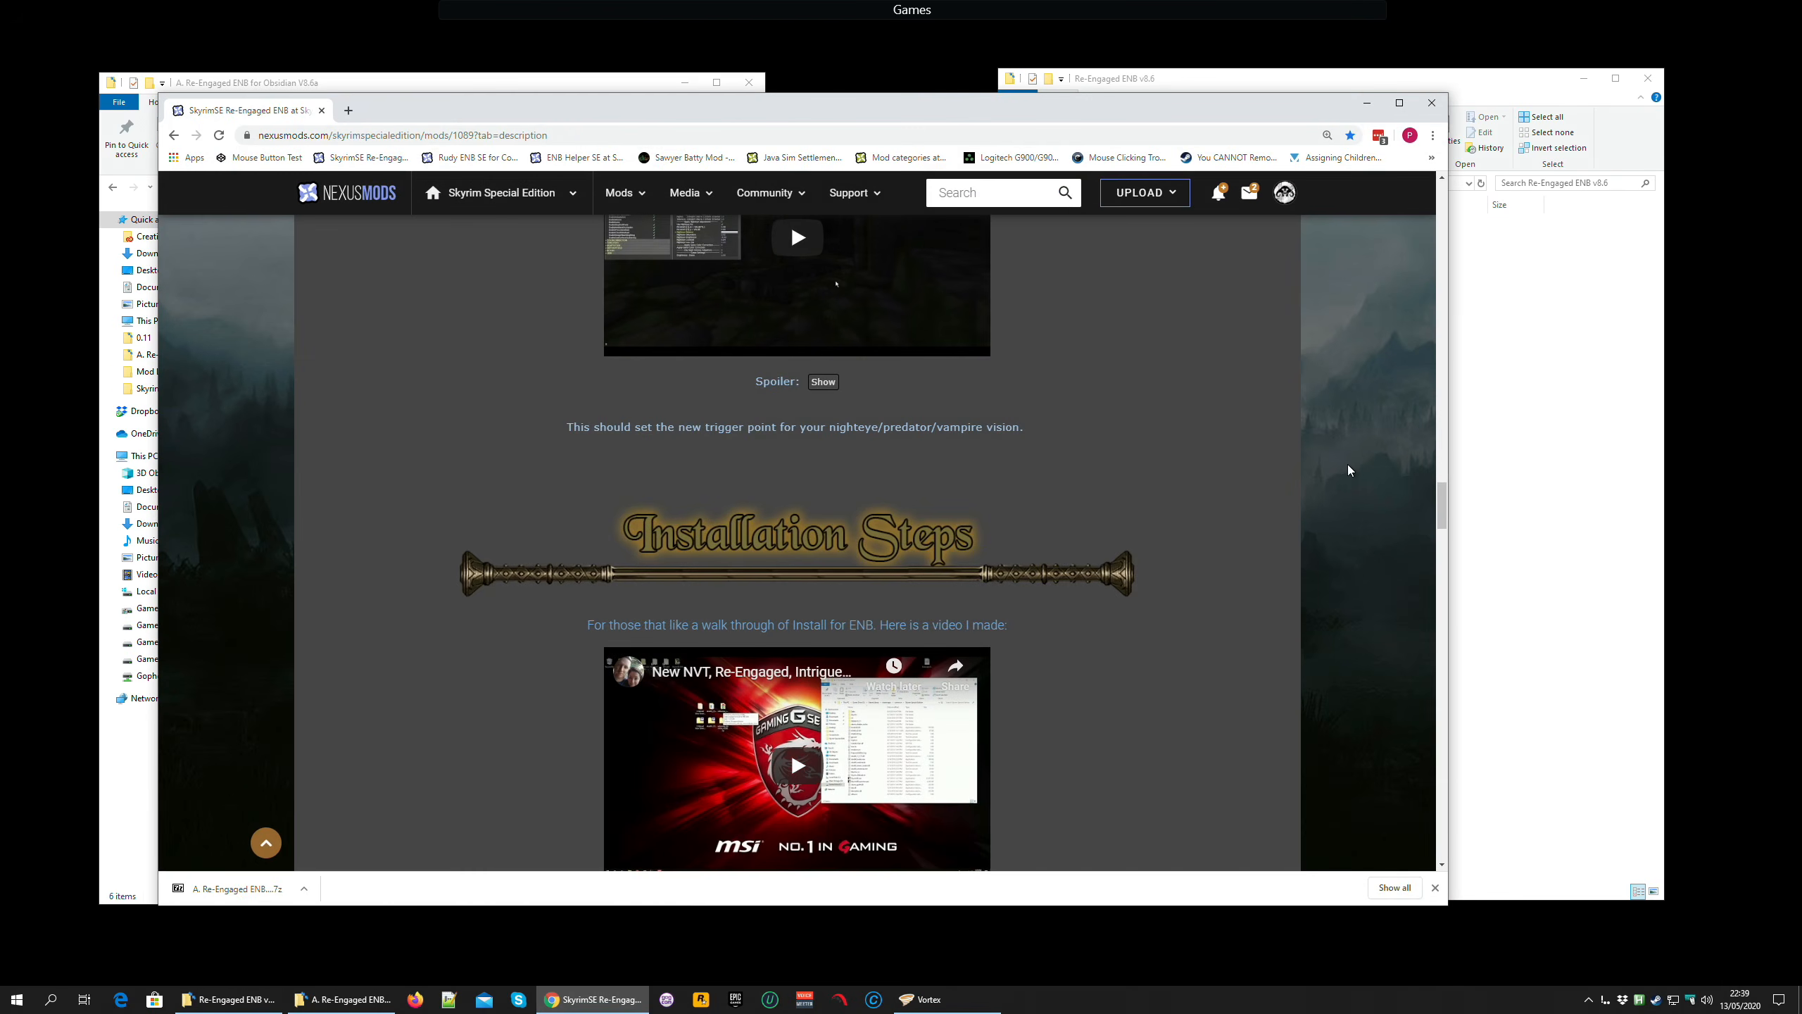
{"action": "scroll", "coordinate": [1293, 417], "scroll_direction": "down", "scroll_amount": 1}
{"action": "scroll", "coordinate": [1292, 416], "scroll_direction": "down", "scroll_amount": 3}
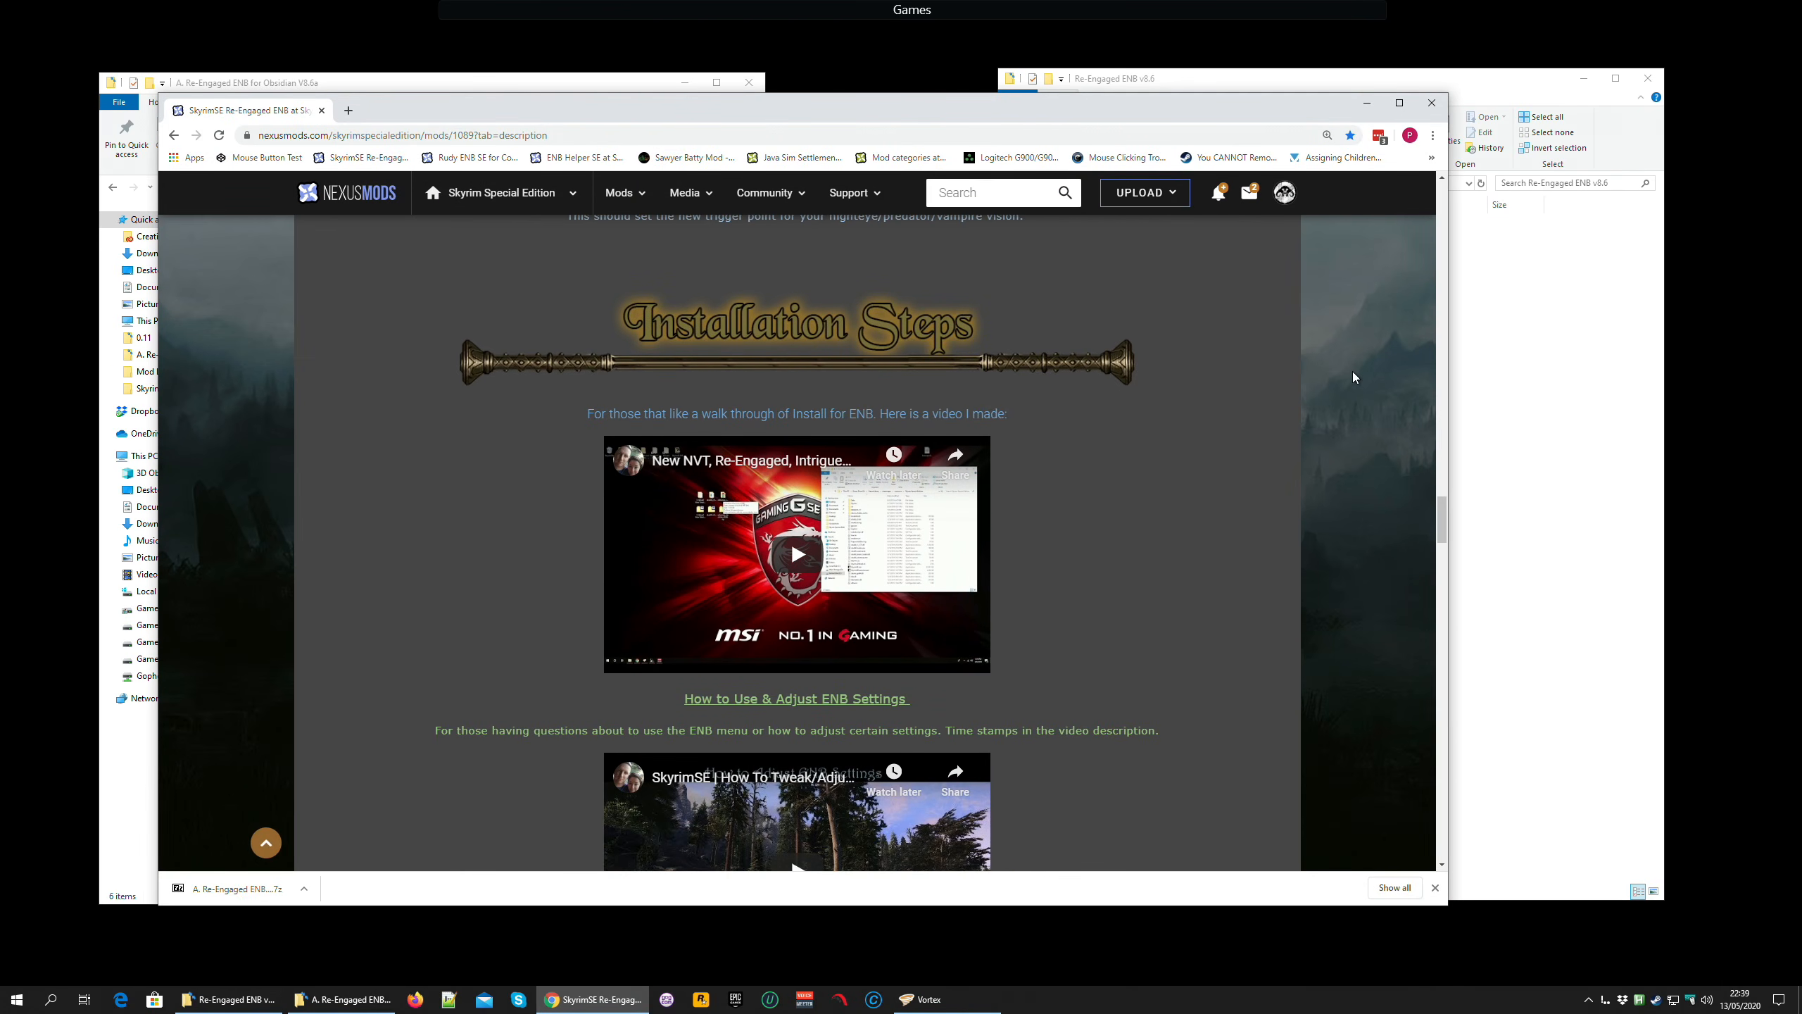
{"action": "scroll", "coordinate": [1354, 376], "scroll_direction": "down", "scroll_amount": 8}
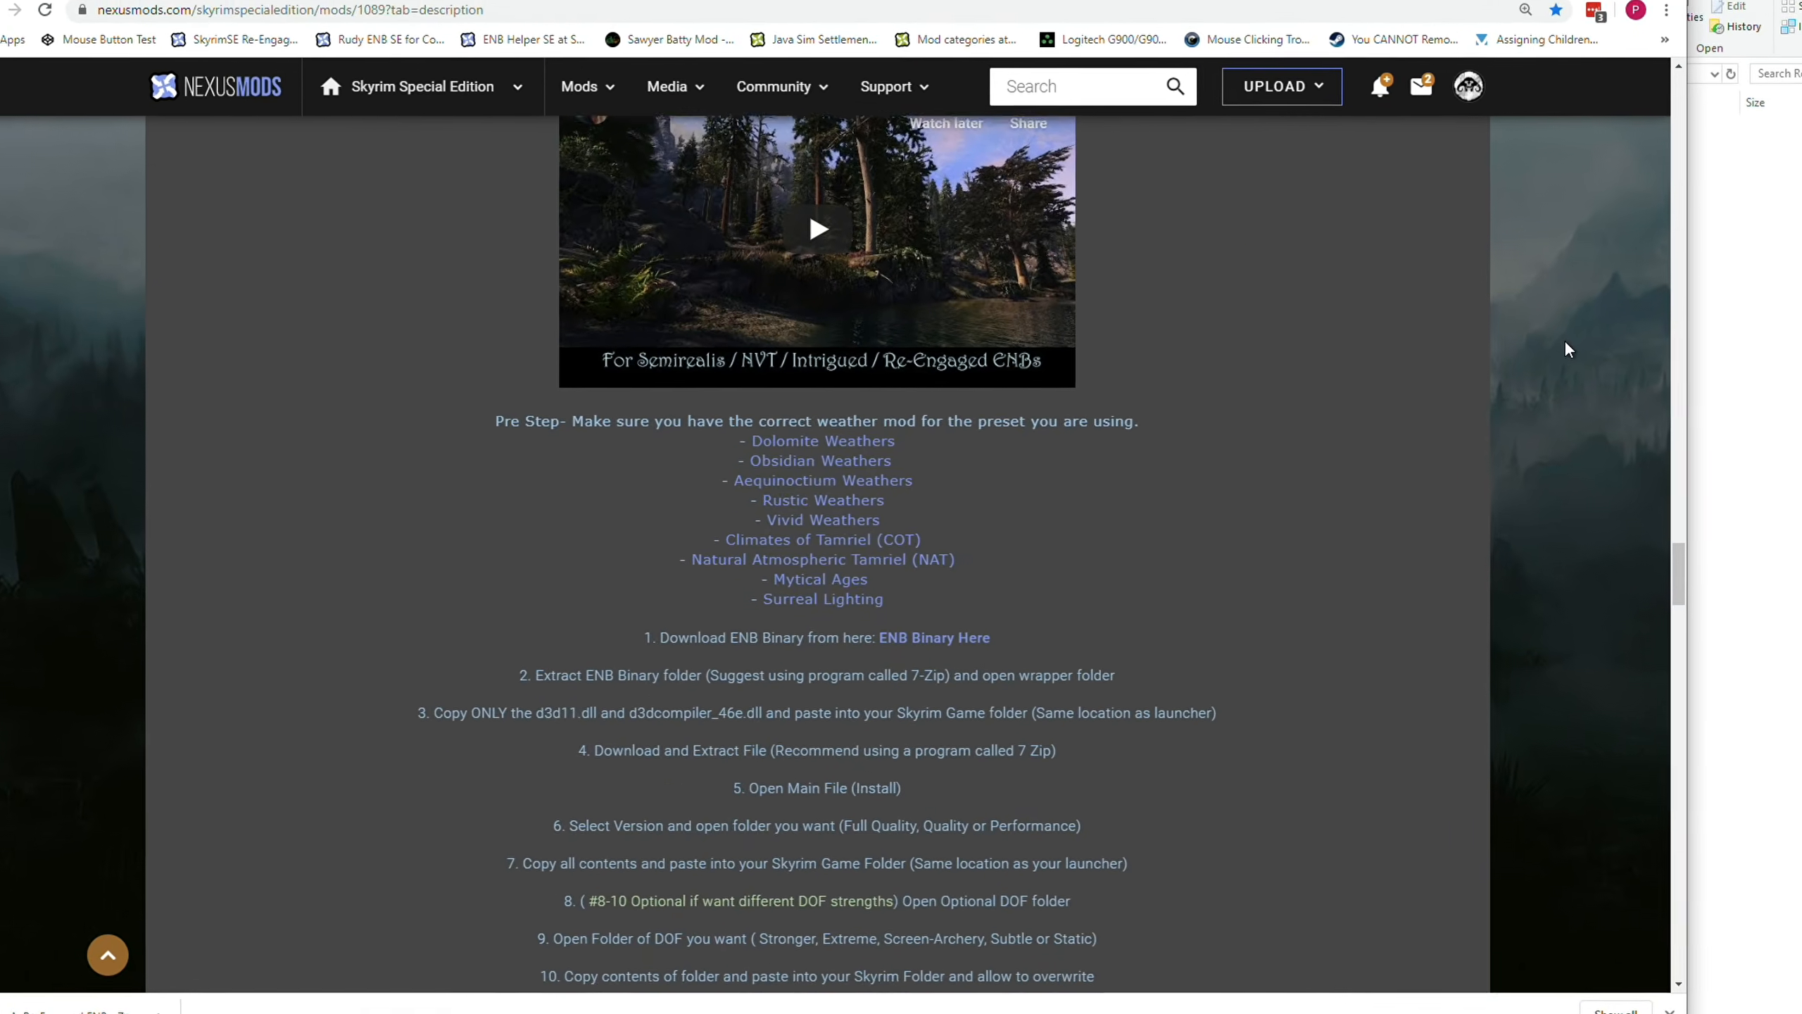
{"action": "scroll", "coordinate": [1565, 343], "scroll_direction": "down", "scroll_amount": 2}
{"action": "scroll", "coordinate": [1311, 128], "scroll_direction": "down", "scroll_amount": 4}
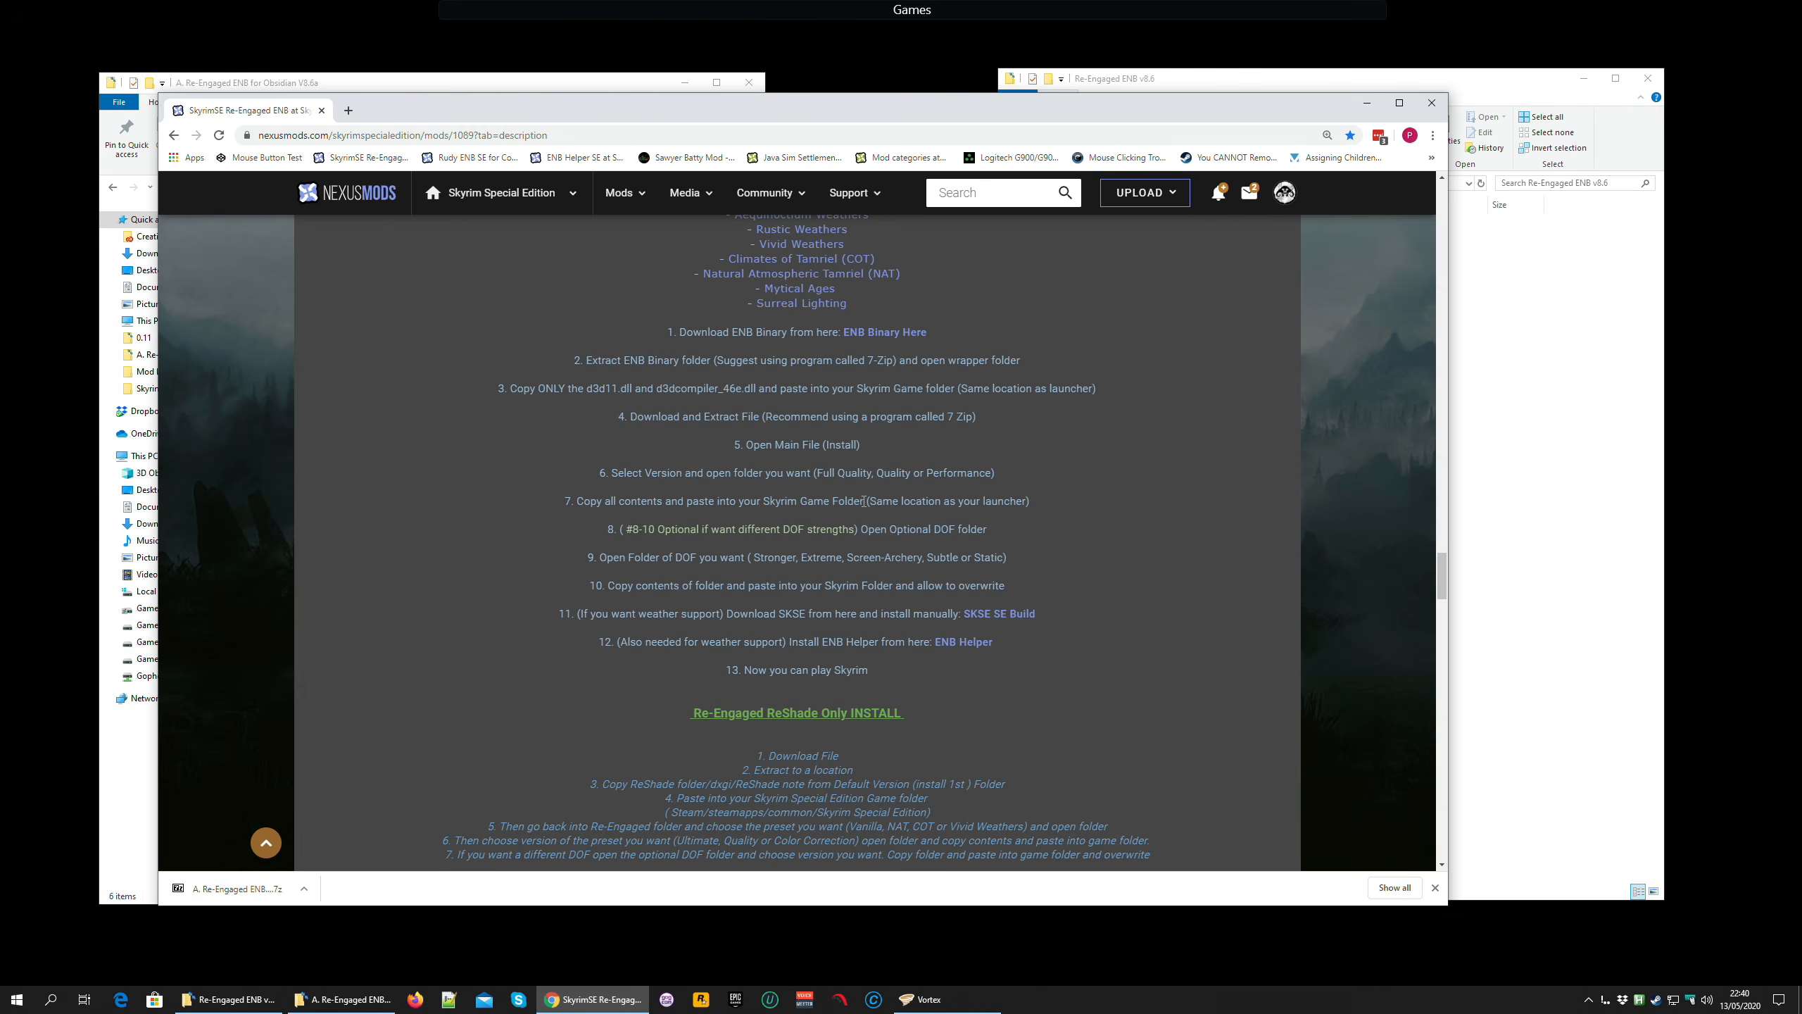
{"action": "left_click", "coordinate": [1479, 92]}
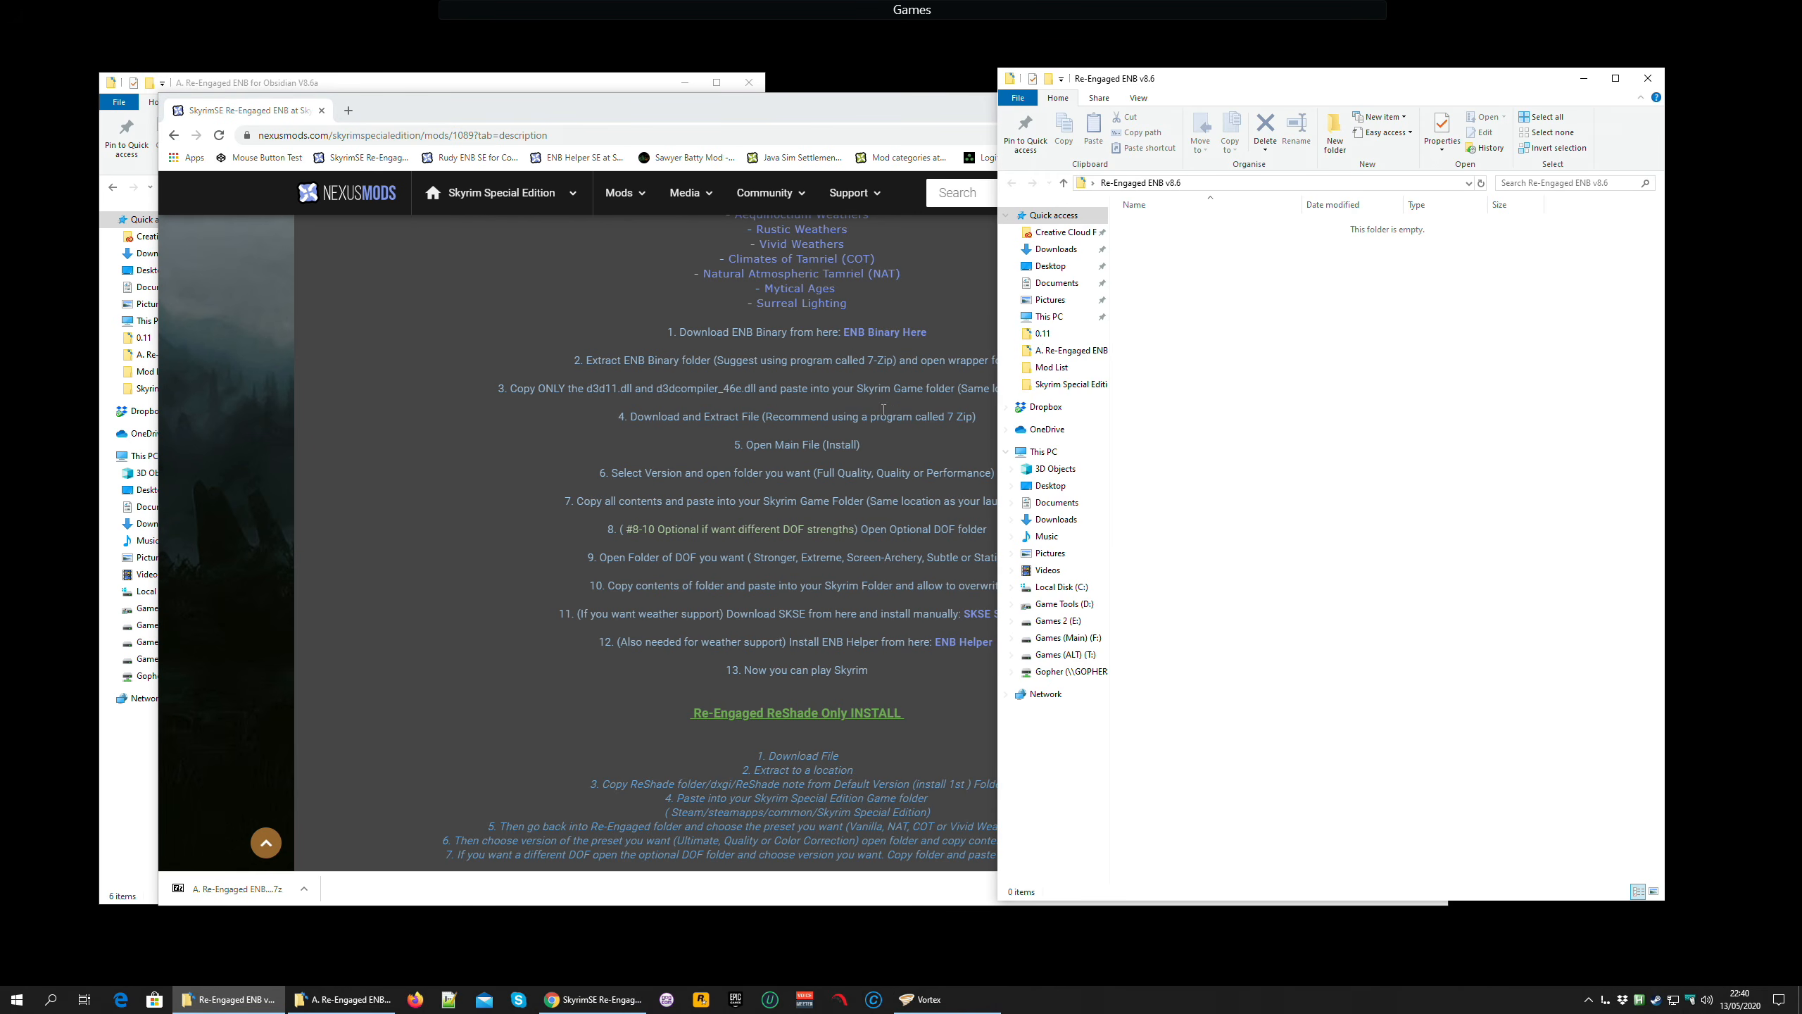
{"action": "left_click", "coordinate": [826, 111]}
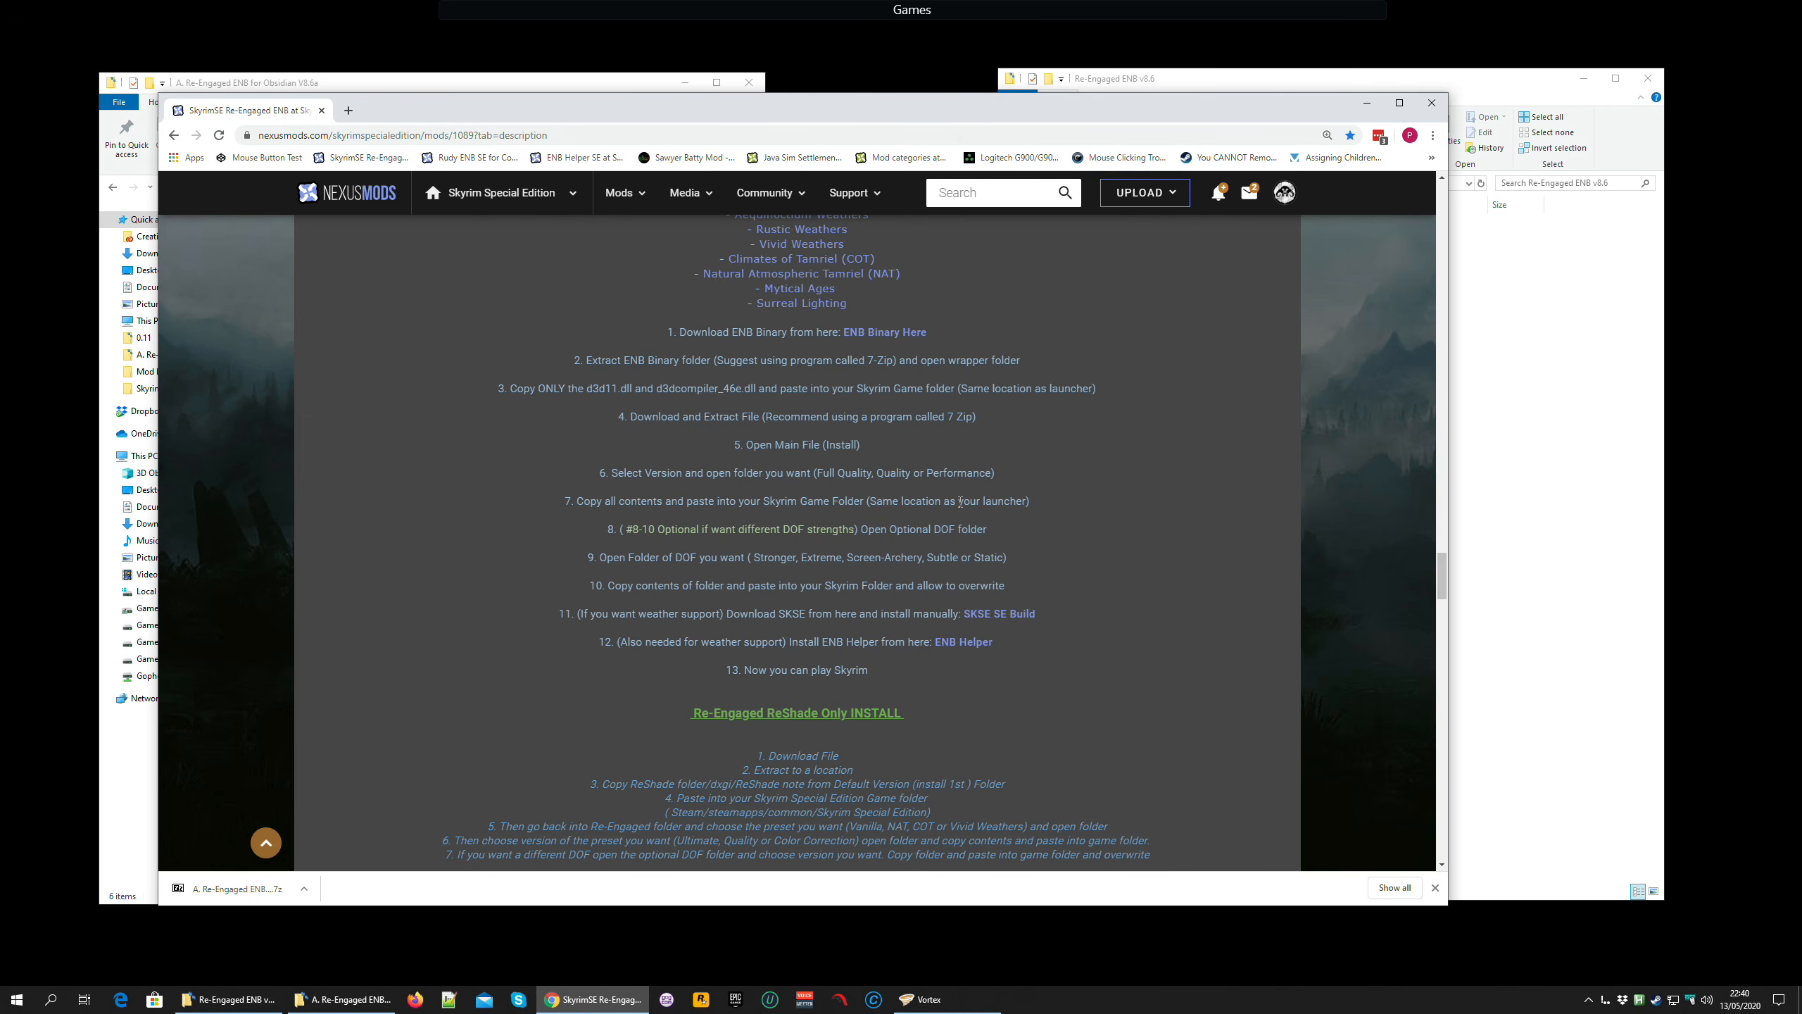
{"action": "left_click", "coordinate": [1367, 104]}
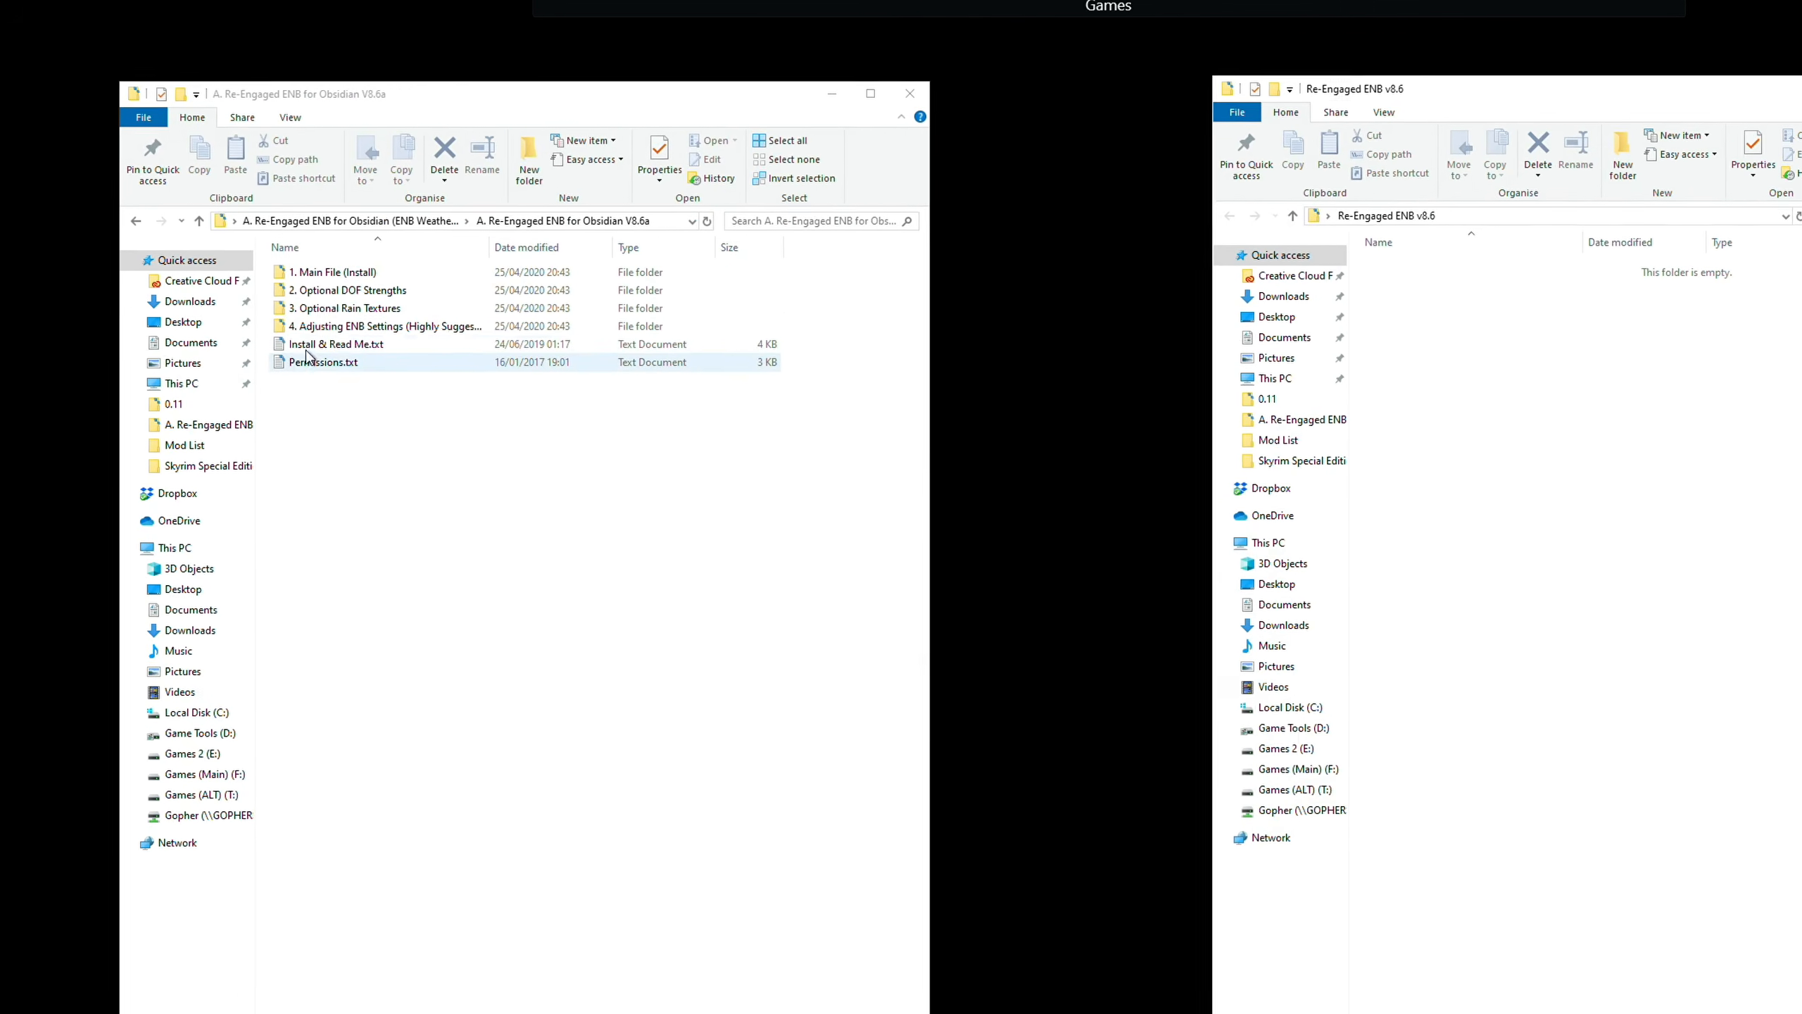
Copy enbcache, enbseries, enblocal.ini and enbseries.ini from 1. Main File's Ultimate Edition Version (Best Image) into the Re-Engaged ENB v8.6 folder.
{"action": "double_click", "coordinate": [337, 272]}
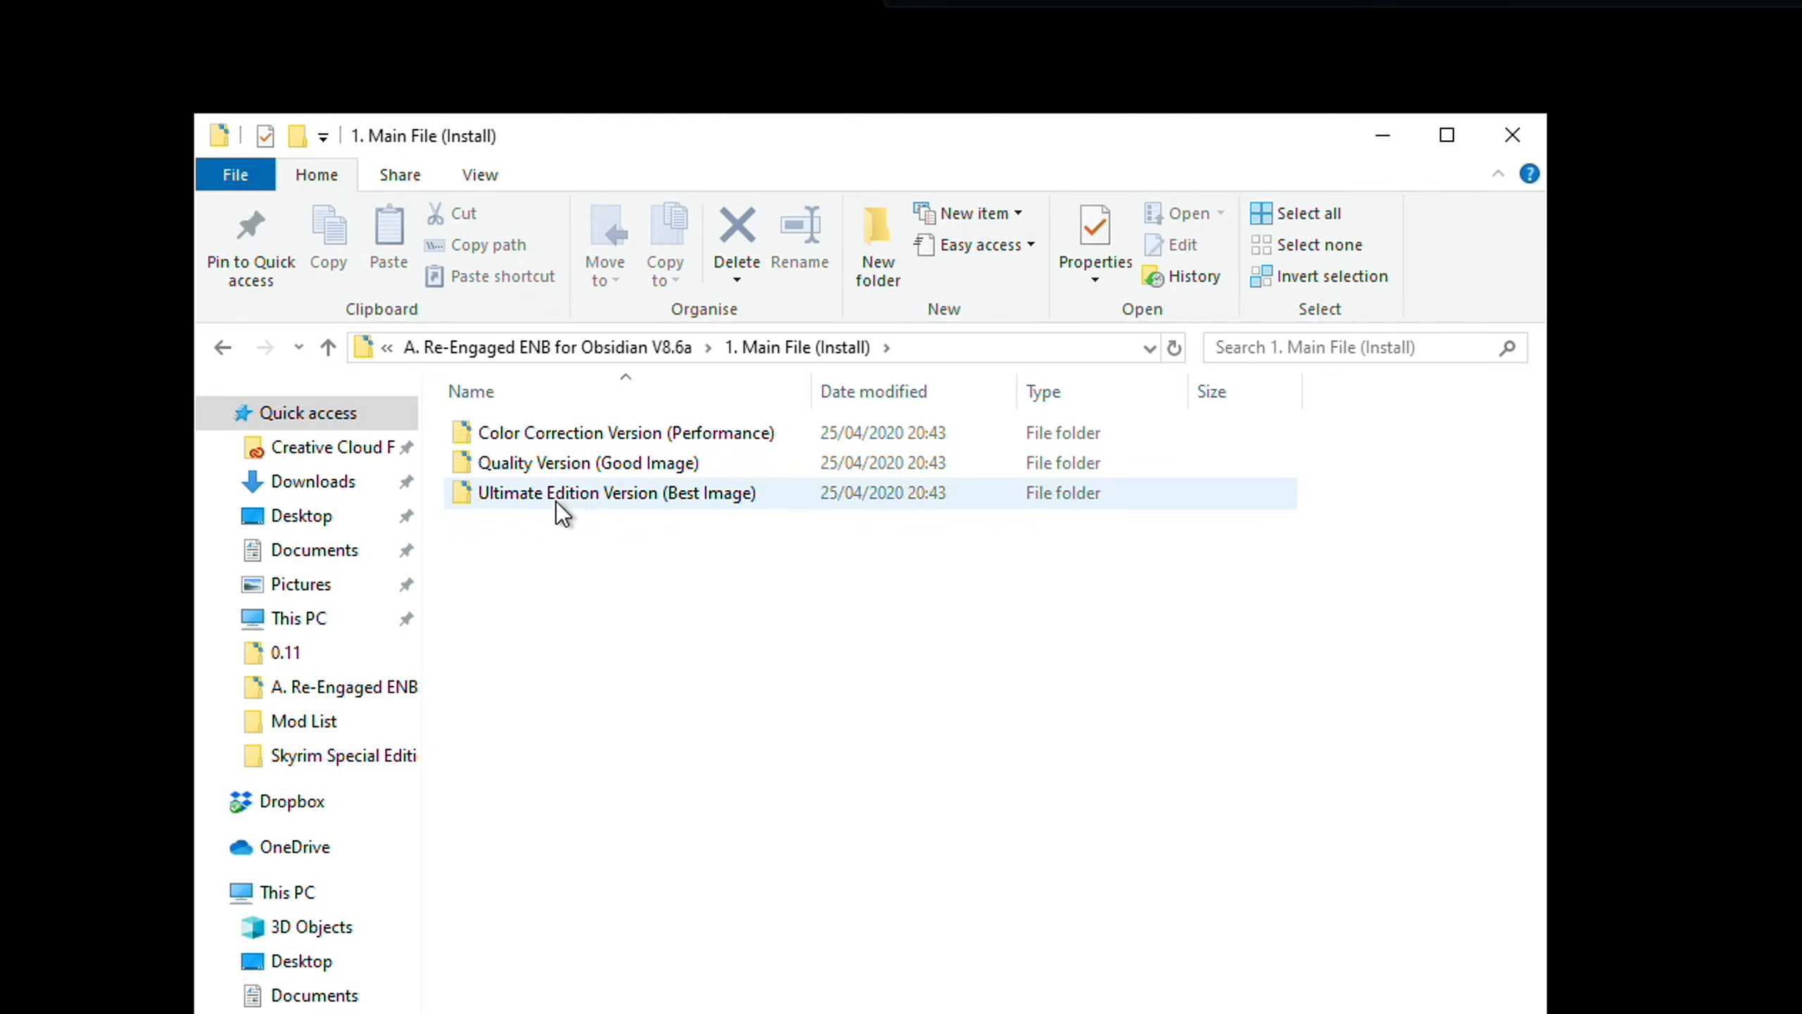
{"action": "double_click", "coordinate": [685, 497]}
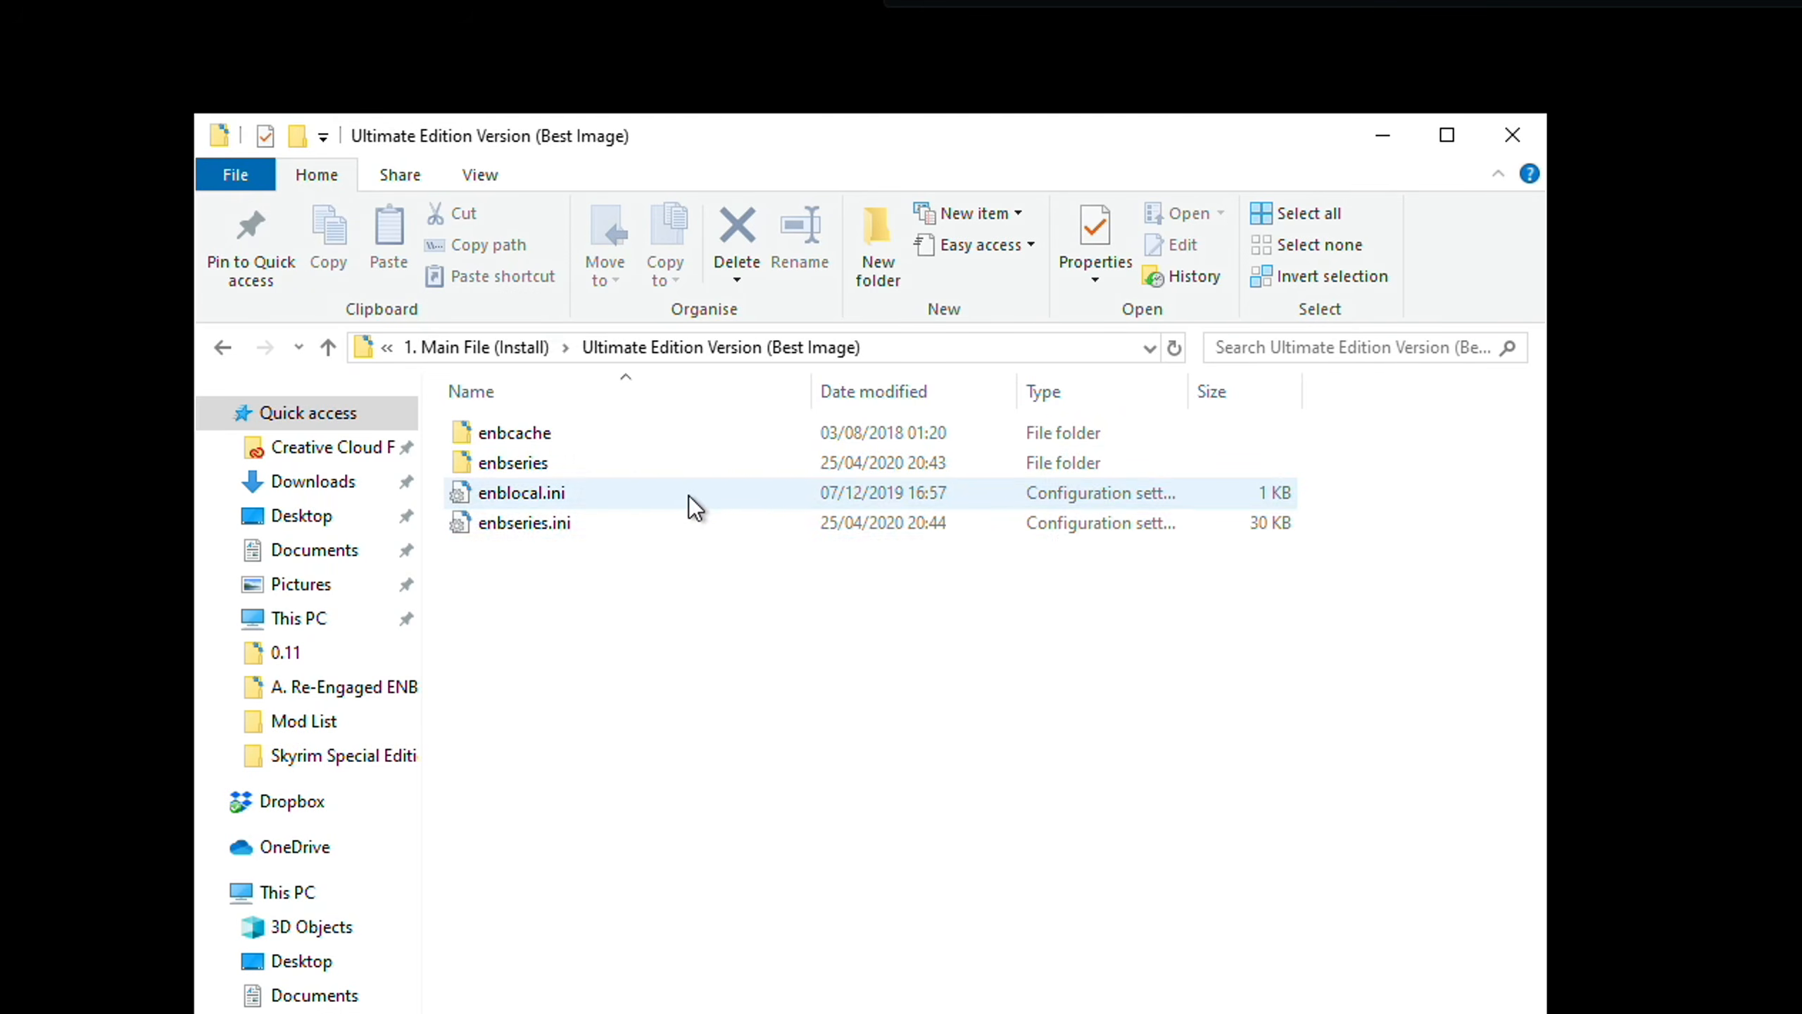
{"action": "left_click", "coordinate": [537, 443]}
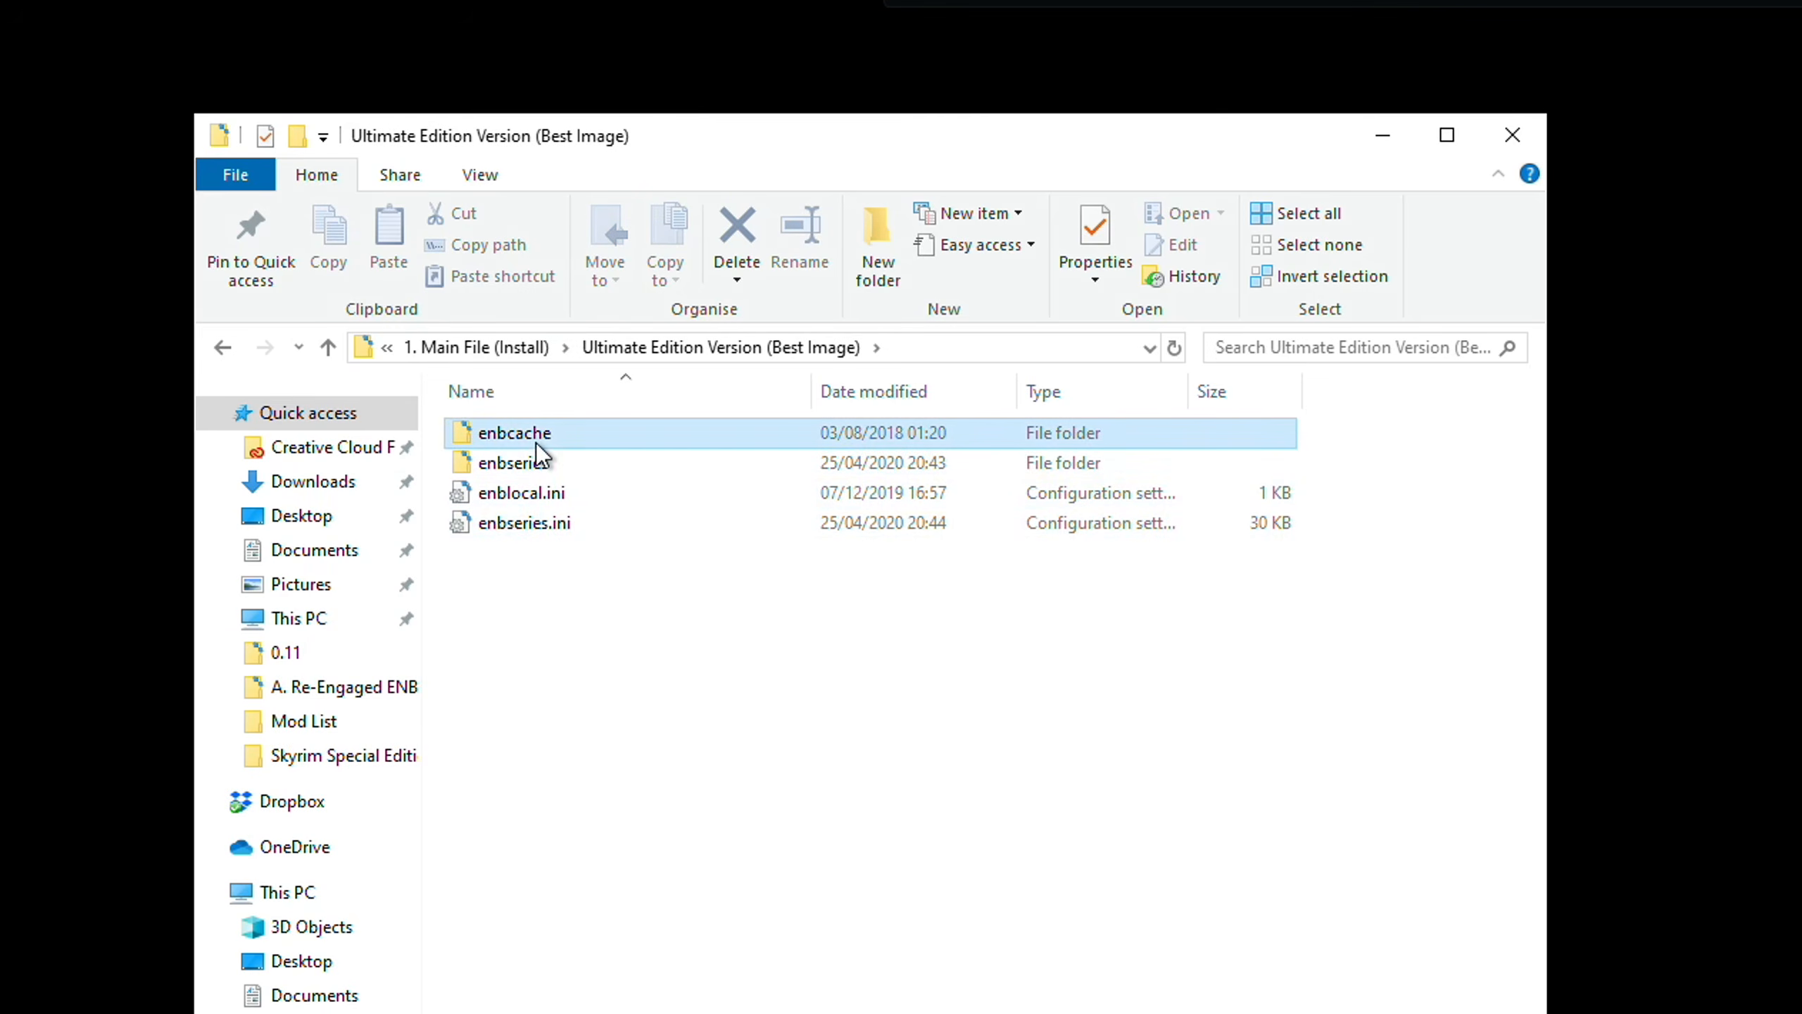
{"action": "left_click", "coordinate": [539, 527], "text": "shift"}
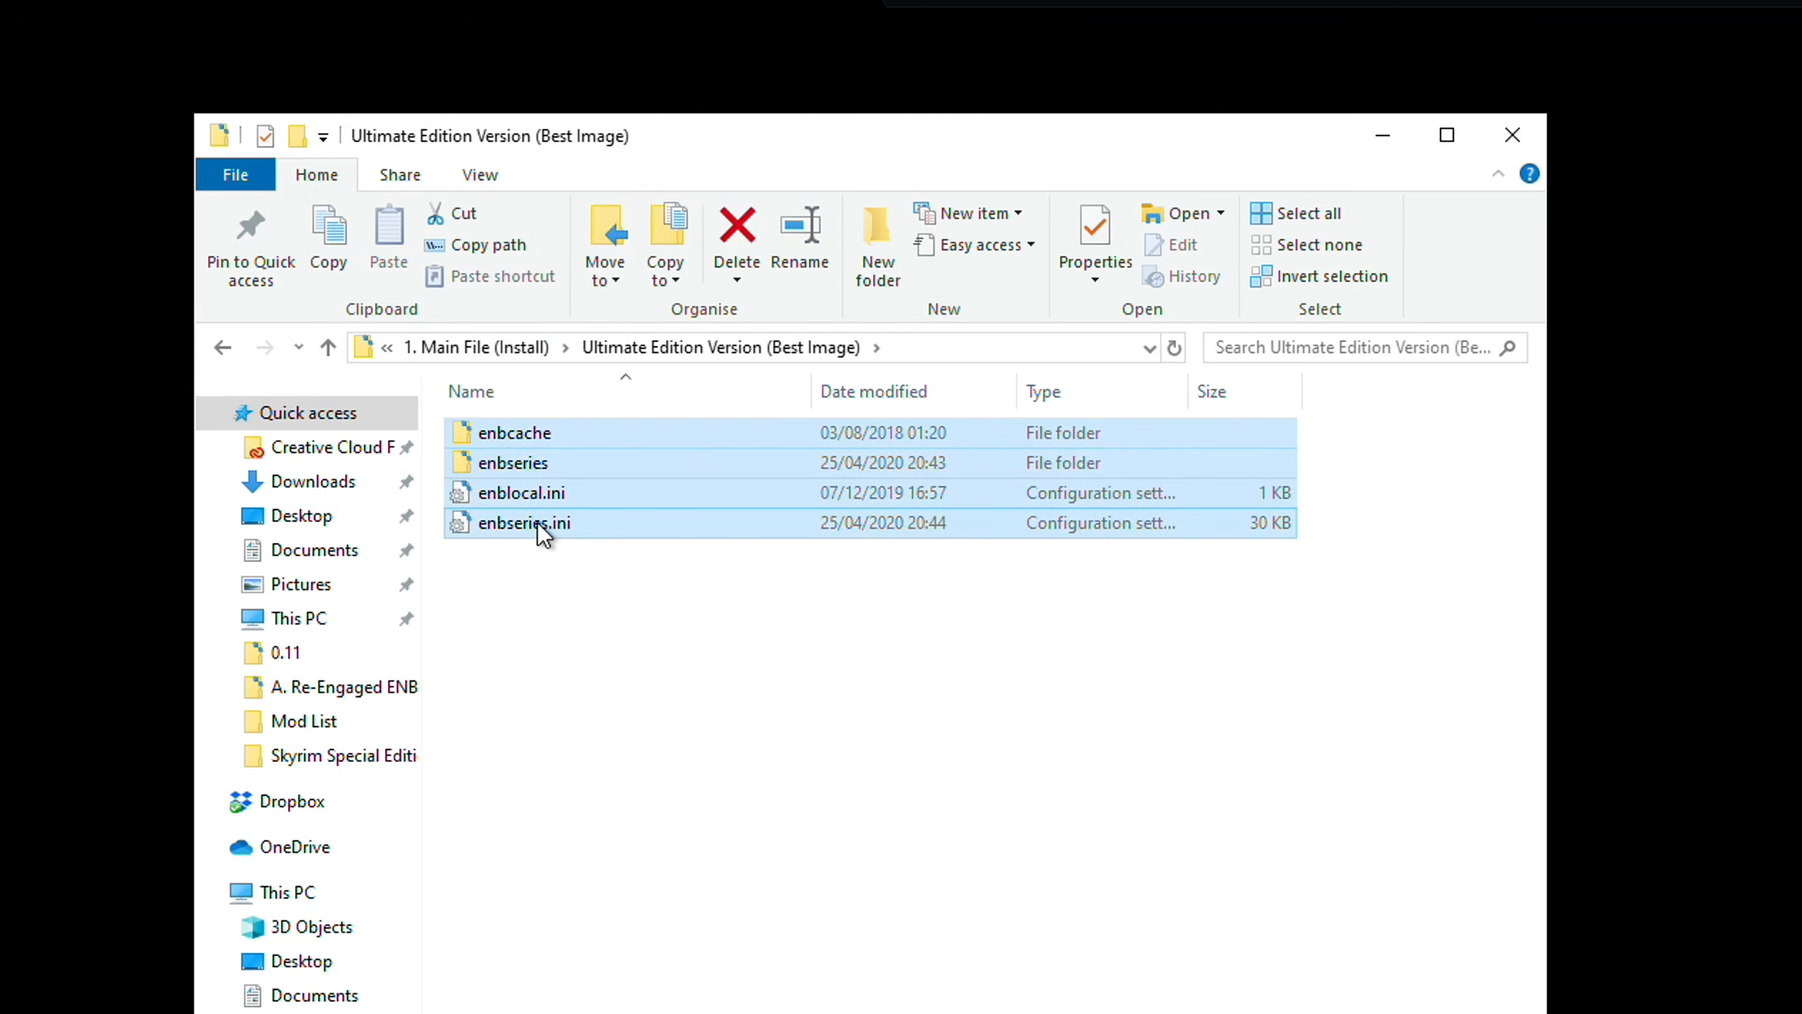
{"action": "right_click", "coordinate": [489, 490]}
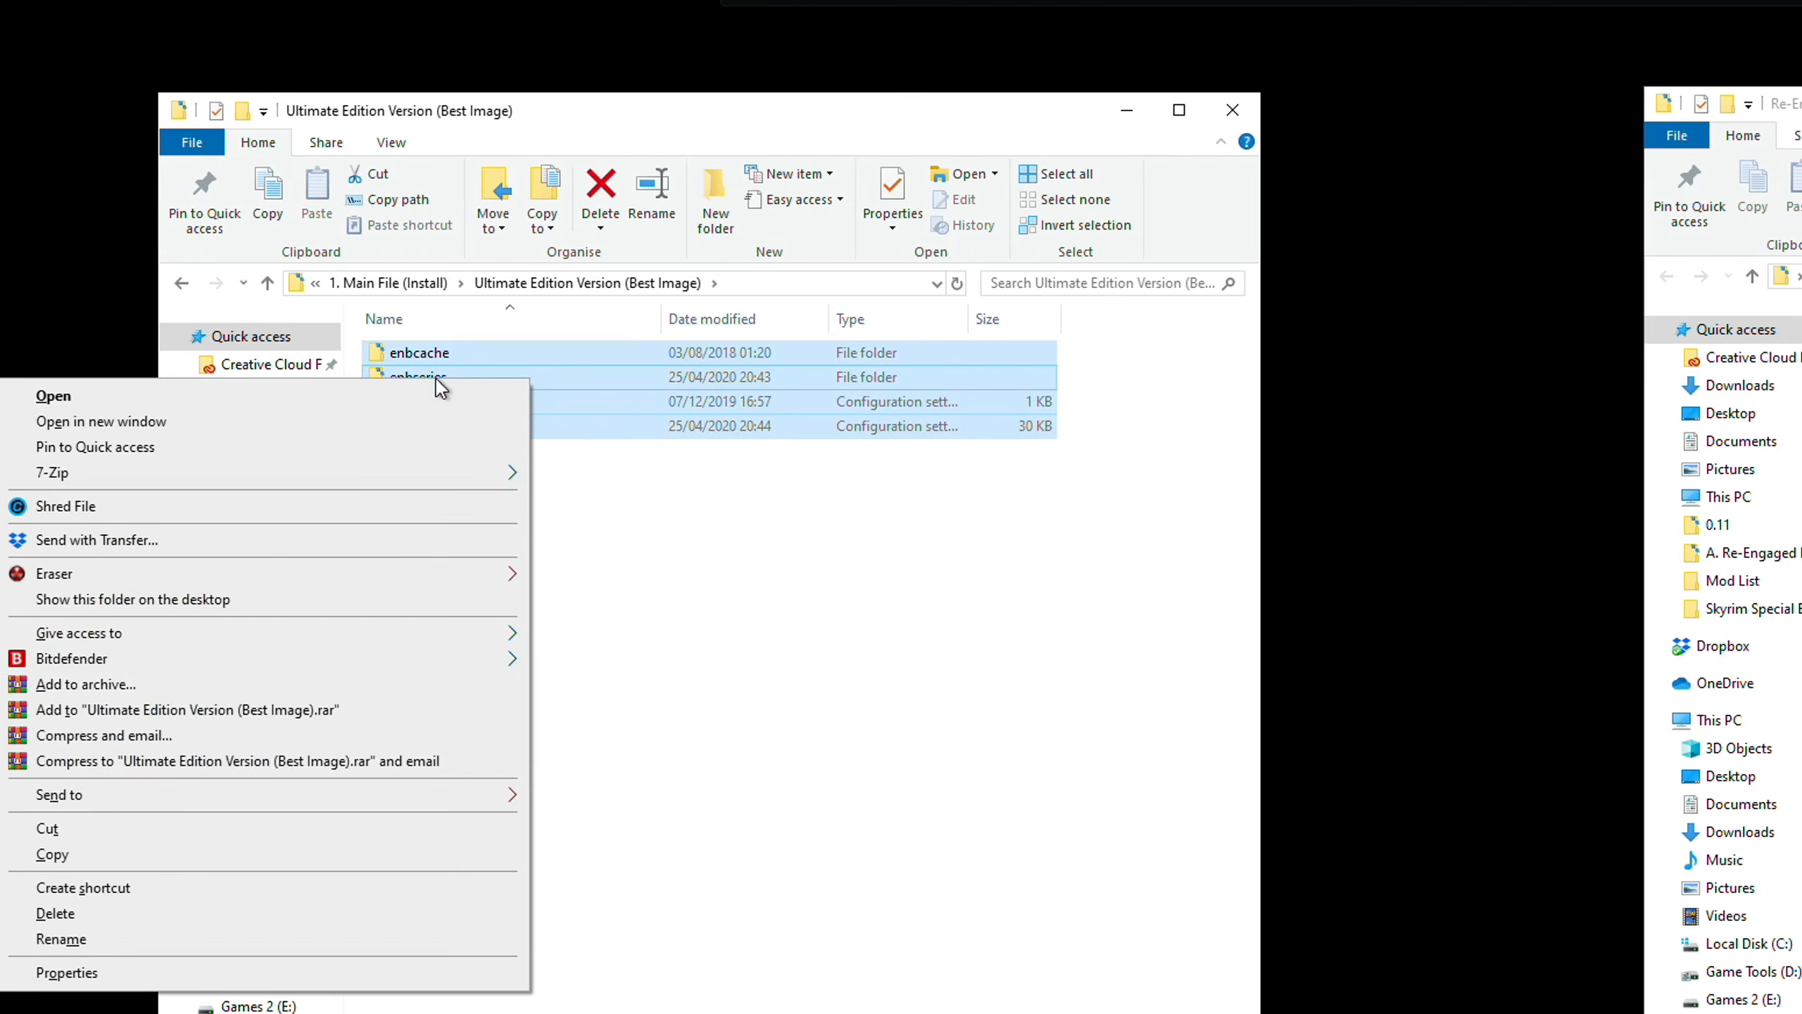
{"action": "left_click", "coordinate": [122, 855]}
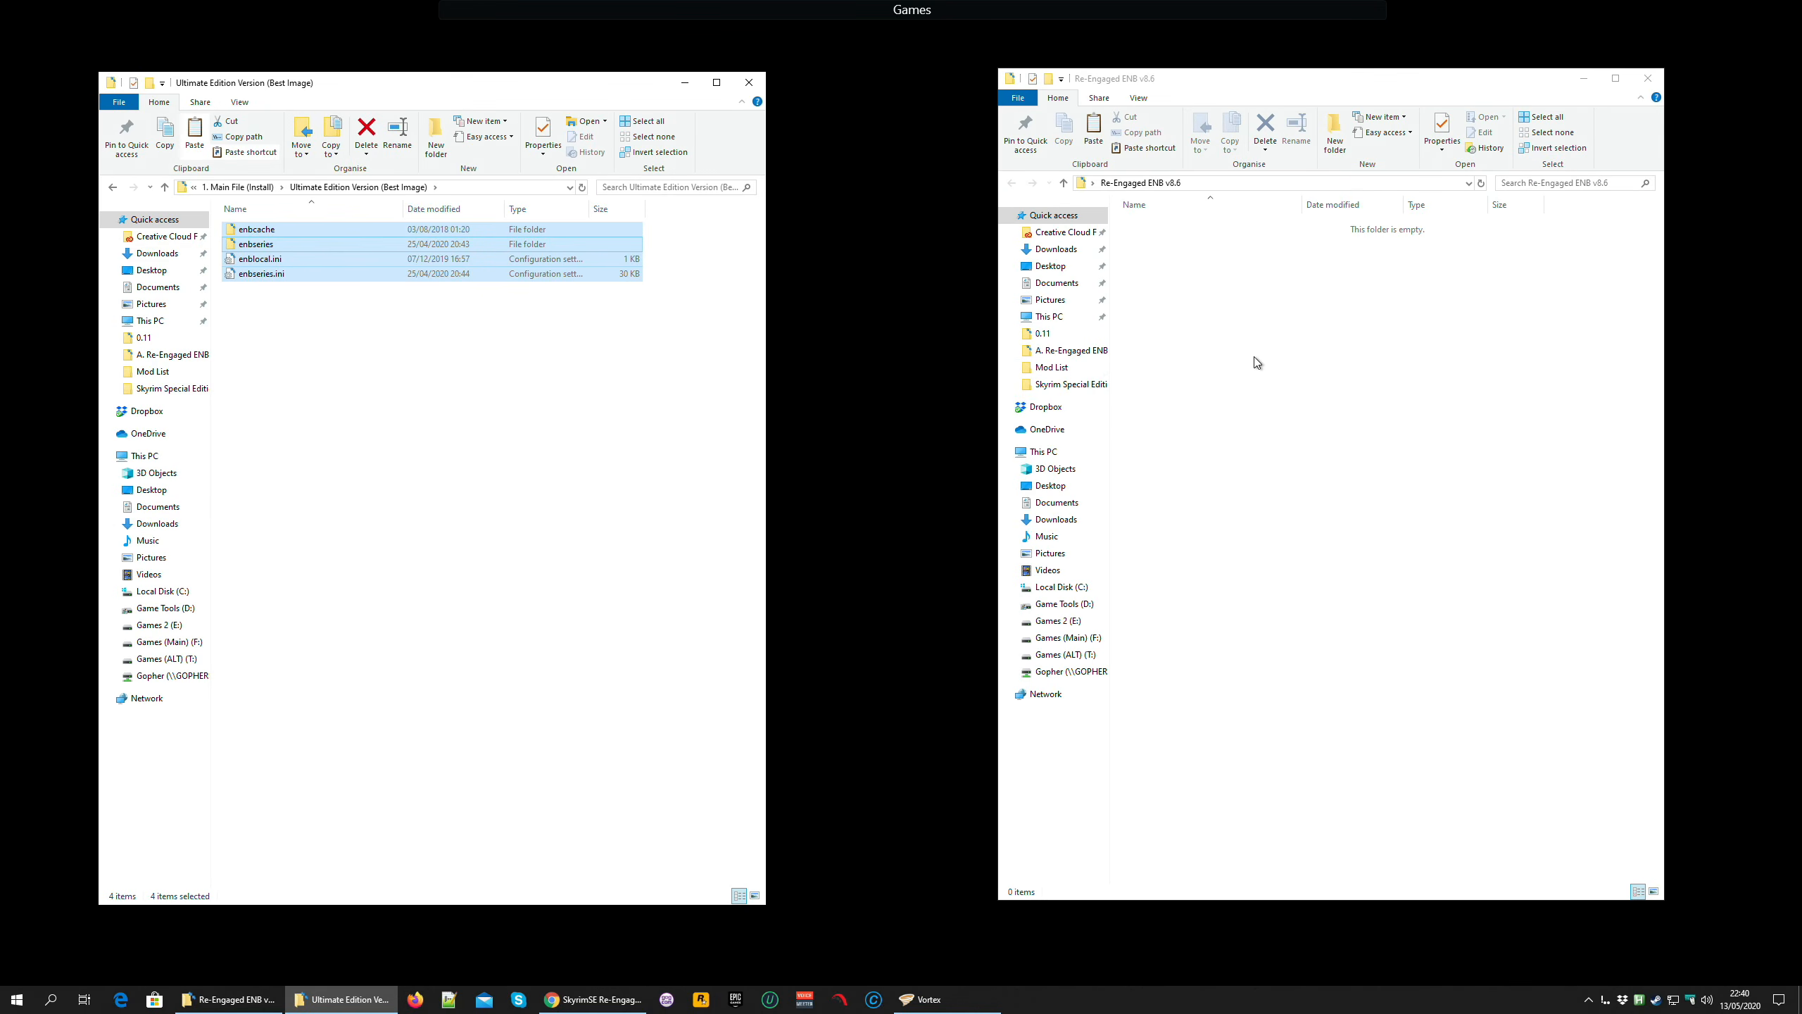
{"action": "right_click", "coordinate": [1205, 357]}
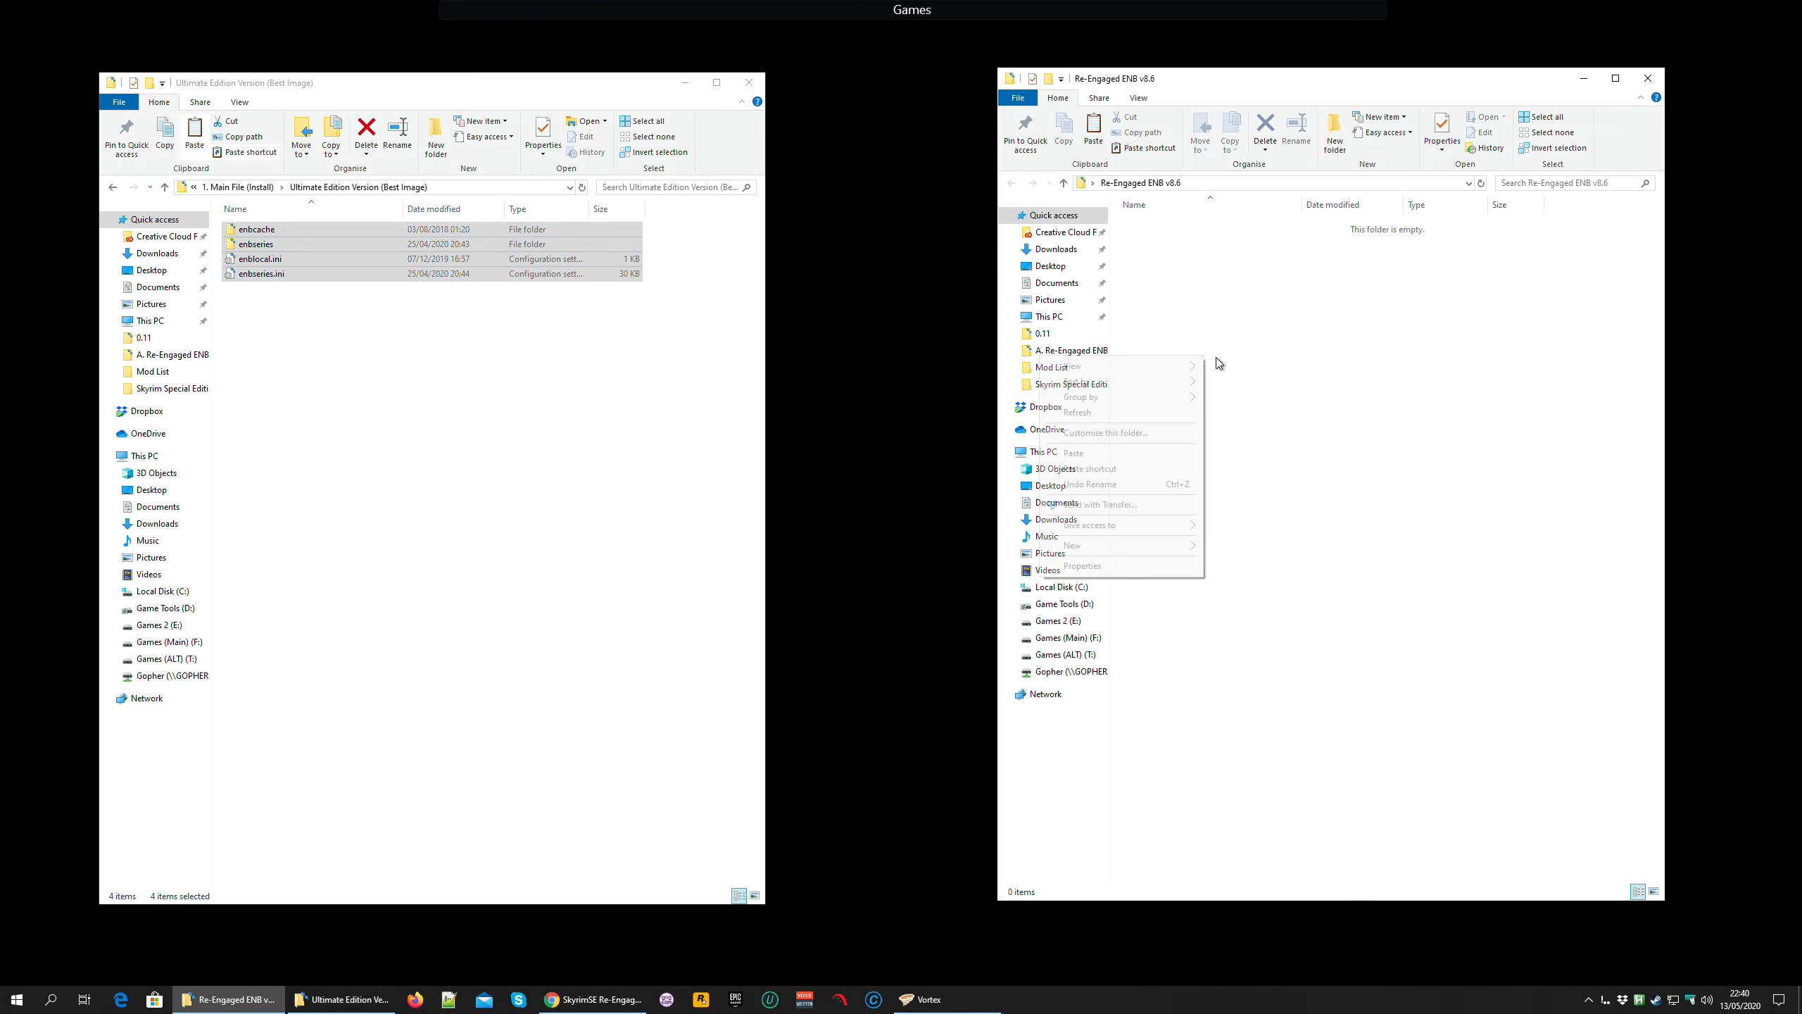
{"action": "left_click", "coordinate": [1110, 453]}
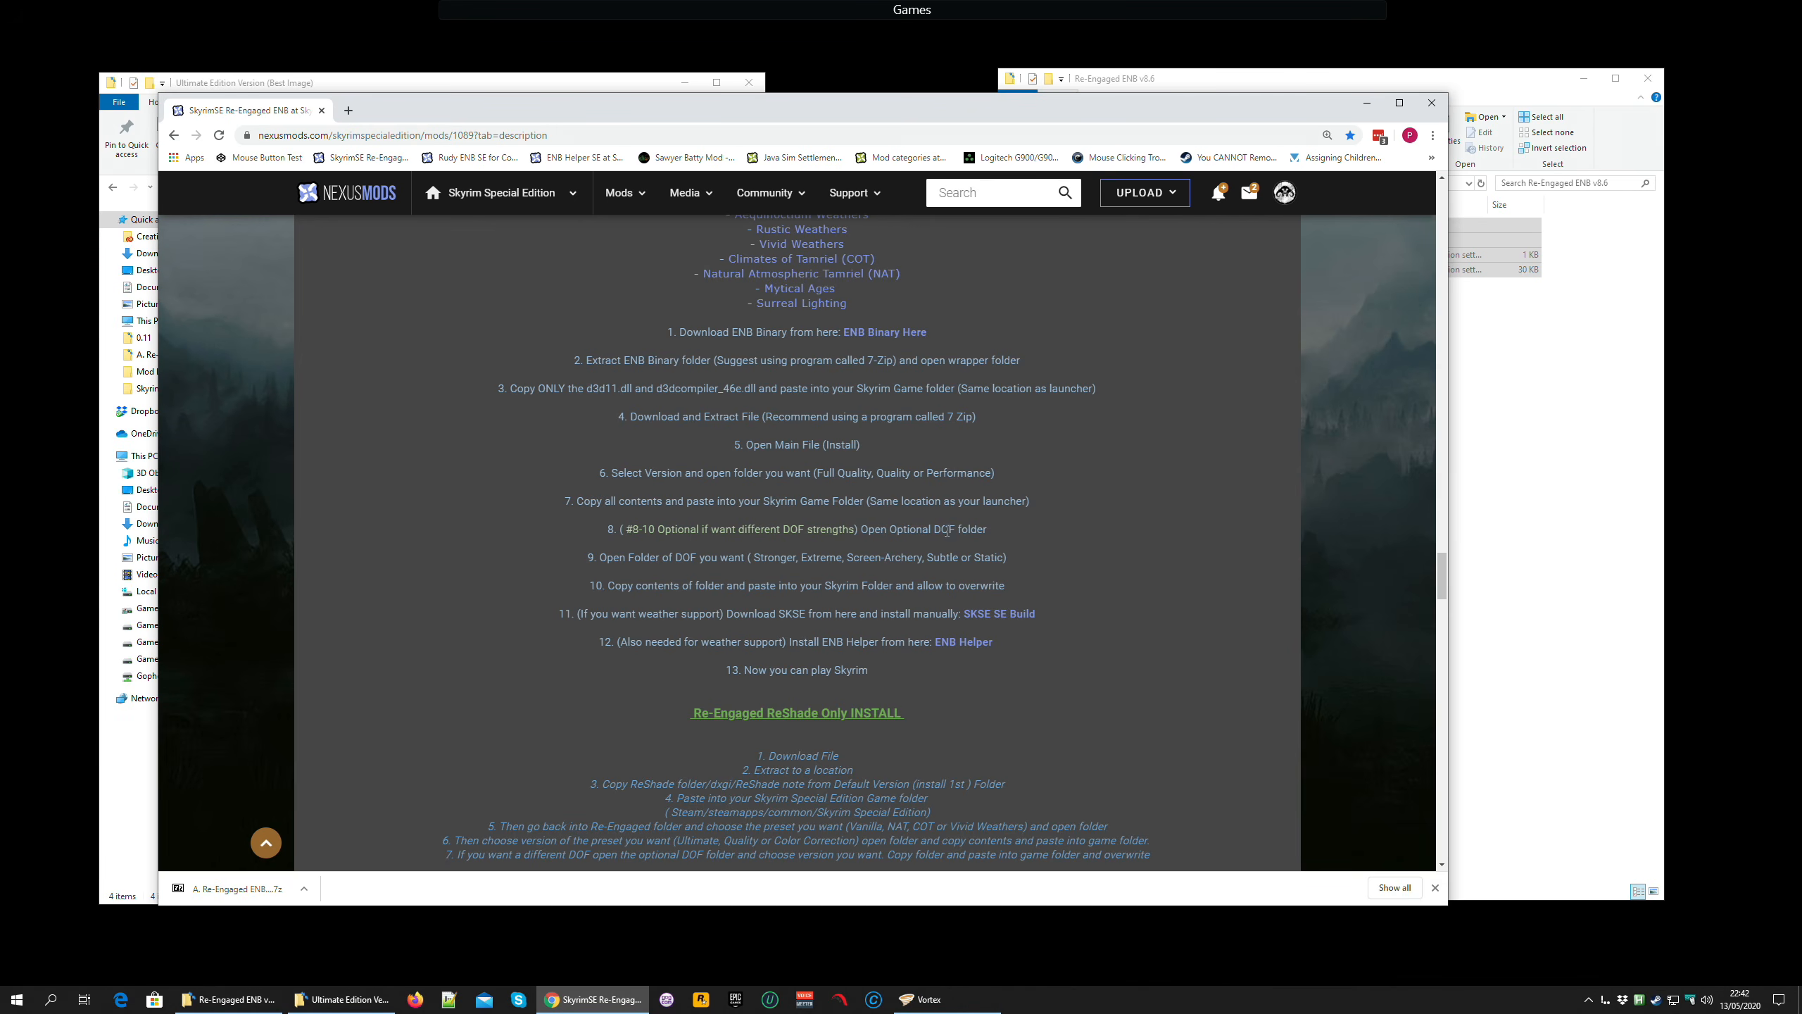
Go back to the extracted preset's main folder and open 6. Soft DOF inside 2. Optional DOF Strengths.
{"action": "left_click", "coordinate": [507, 85]}
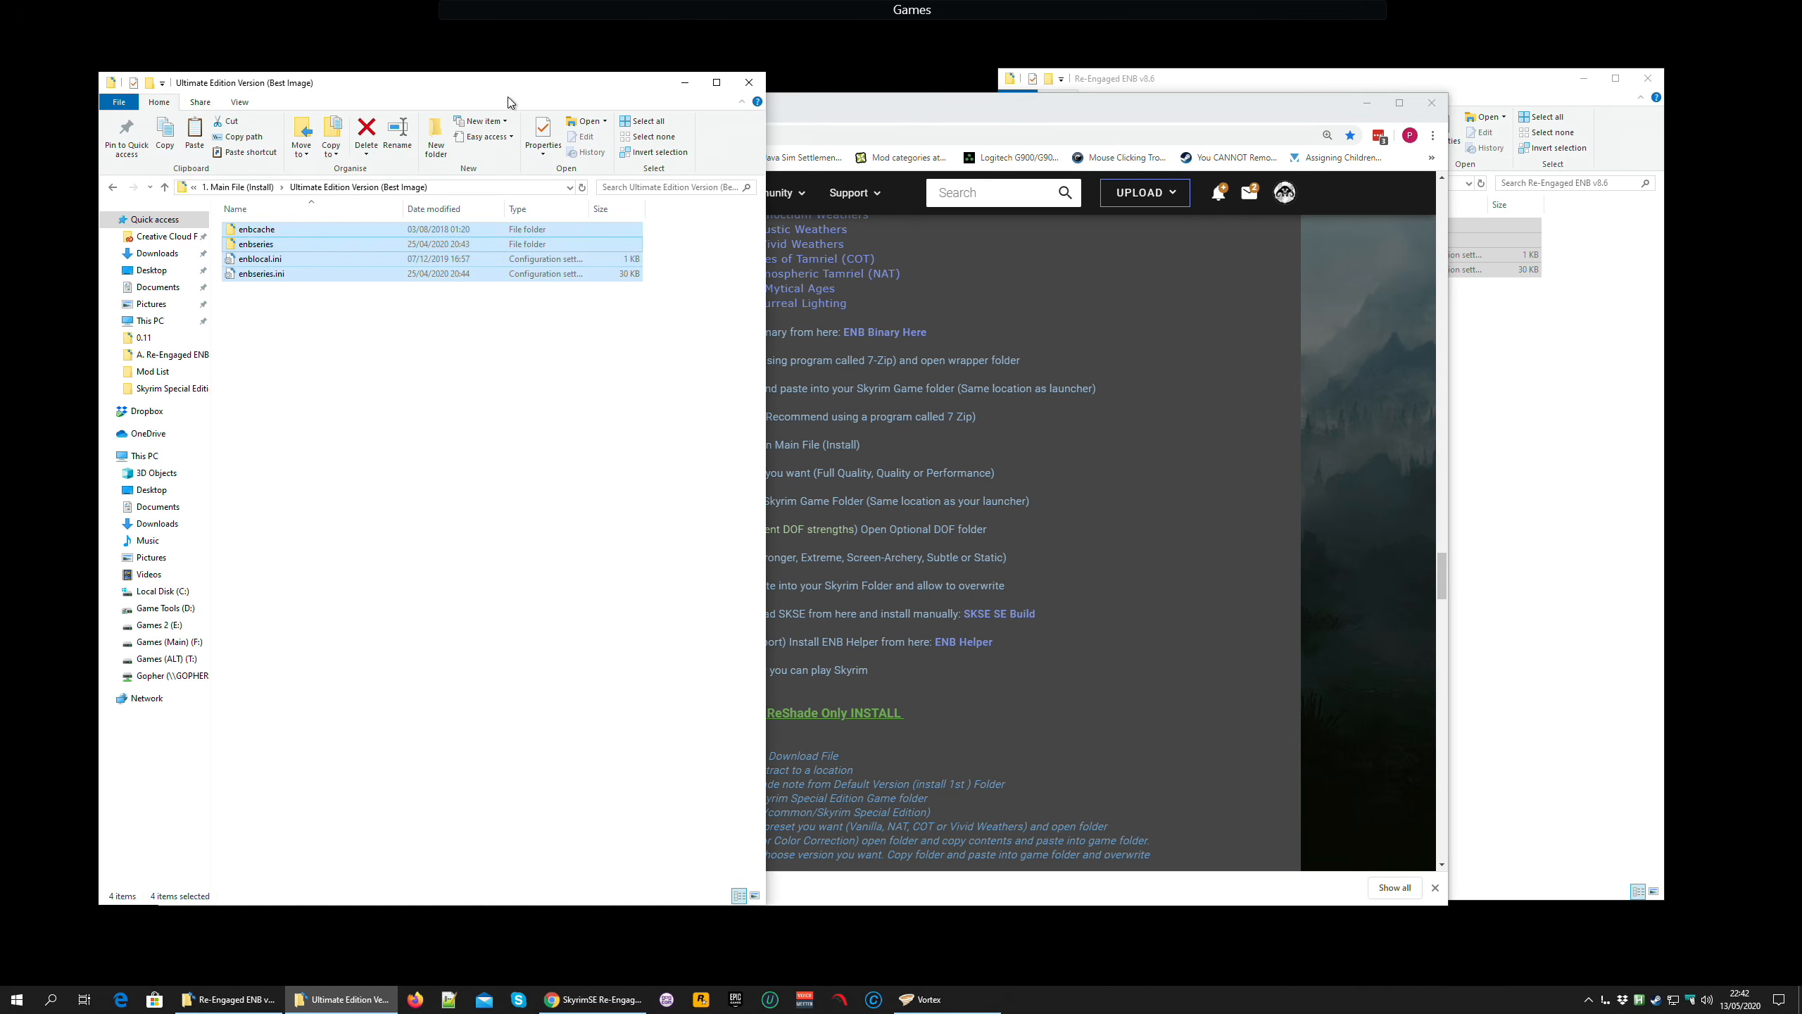
{"action": "left_click", "coordinate": [268, 187]}
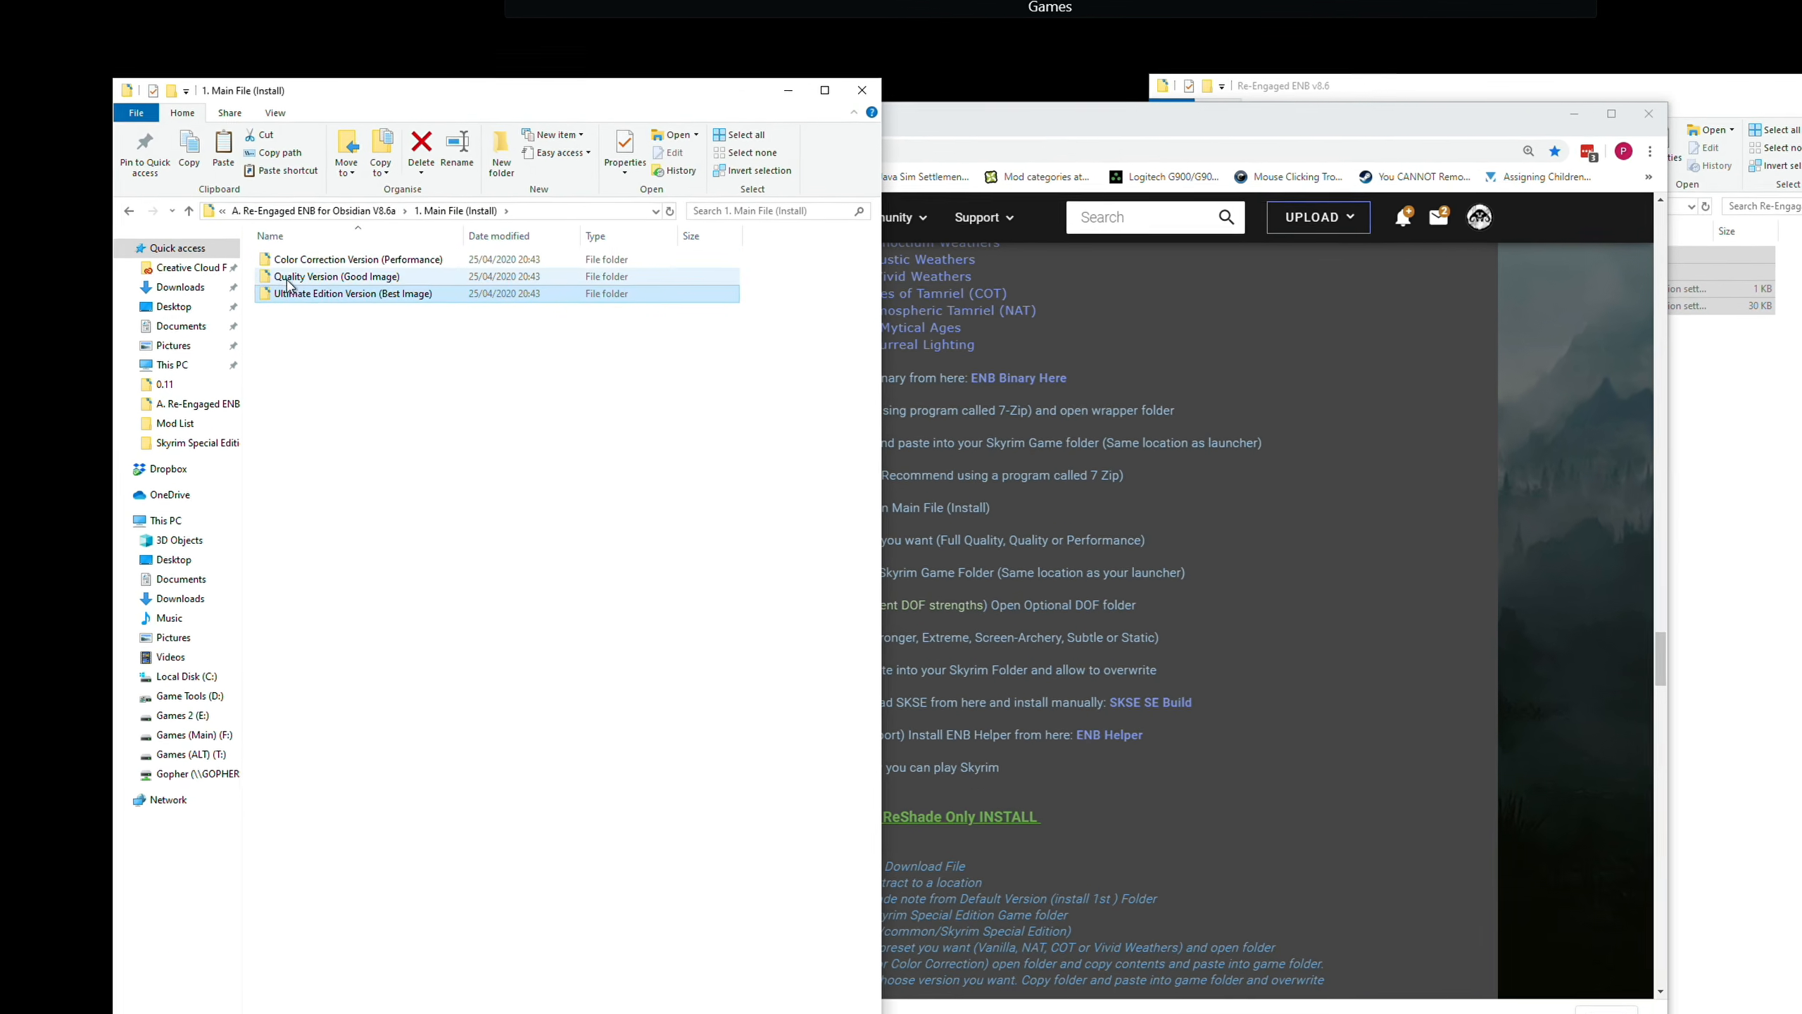
{"action": "left_click", "coordinate": [338, 226]}
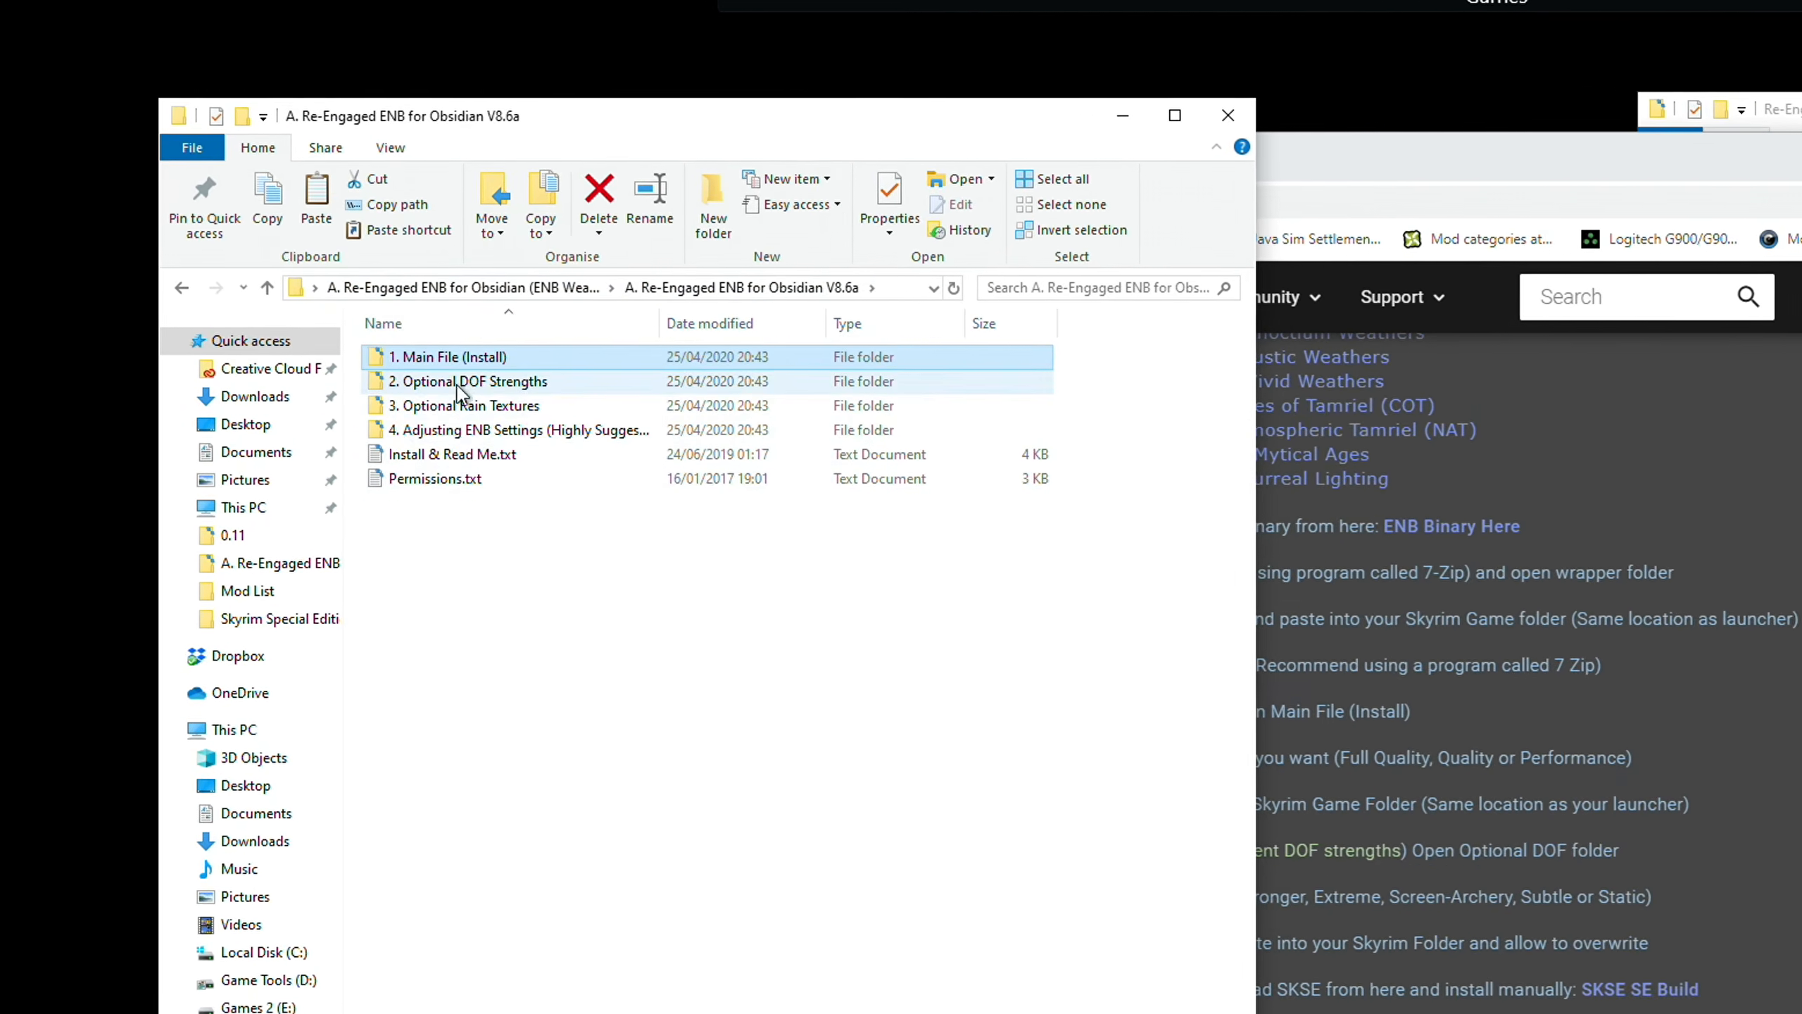
{"action": "double_click", "coordinate": [554, 424]}
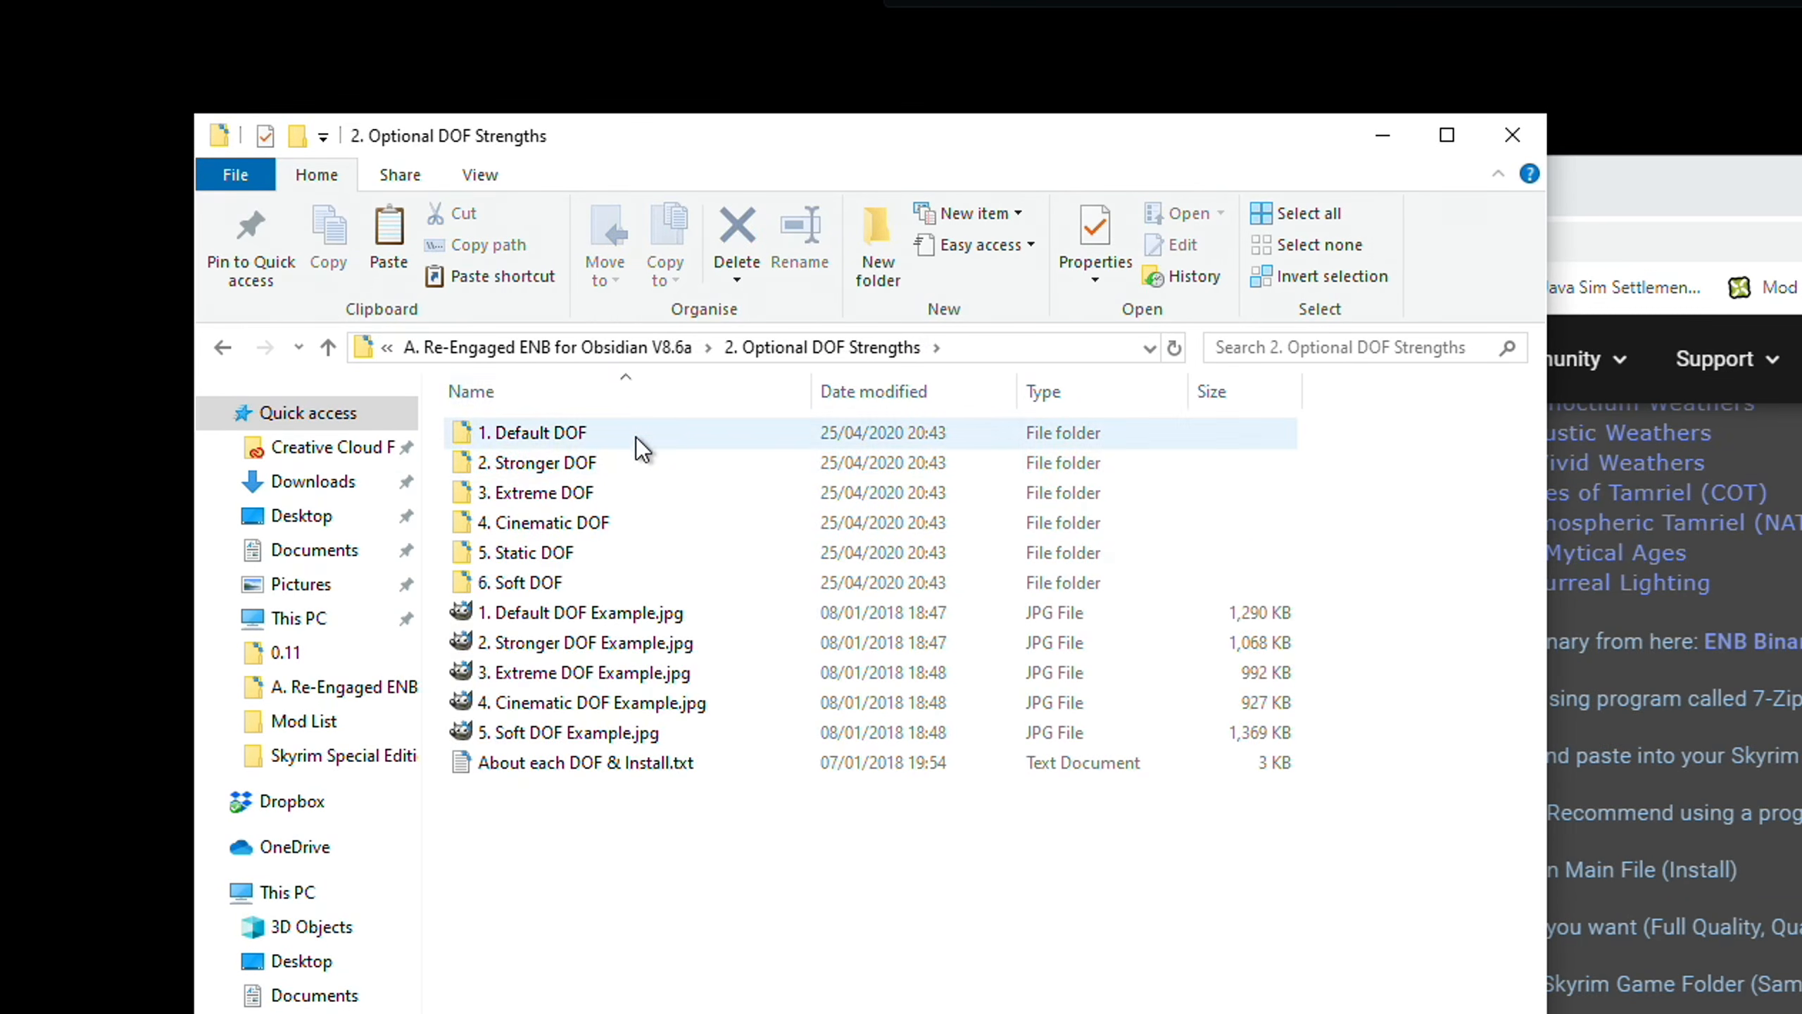
{"action": "double_click", "coordinate": [549, 583]}
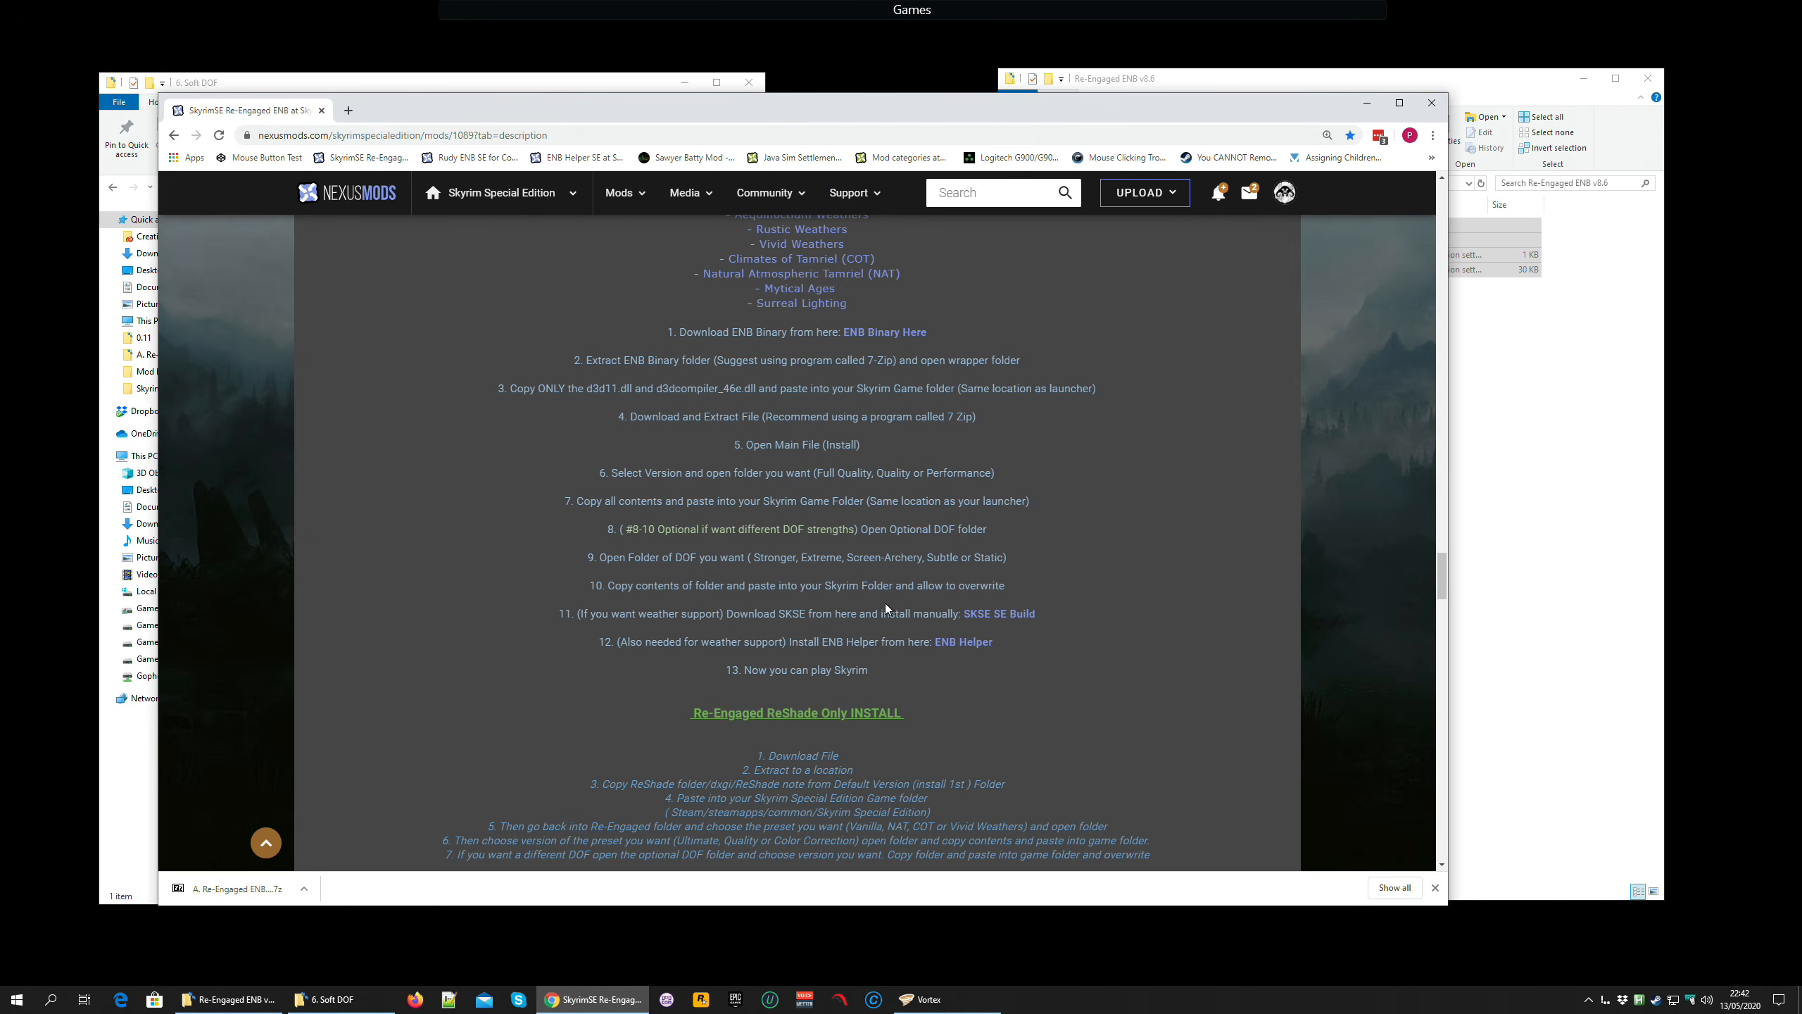
Copy the Soft DOF enbseries folder into Re-Engaged ENB v8.6, merging it and replacing same-named files, and close the source folder window.
{"action": "left_click", "coordinate": [578, 86]}
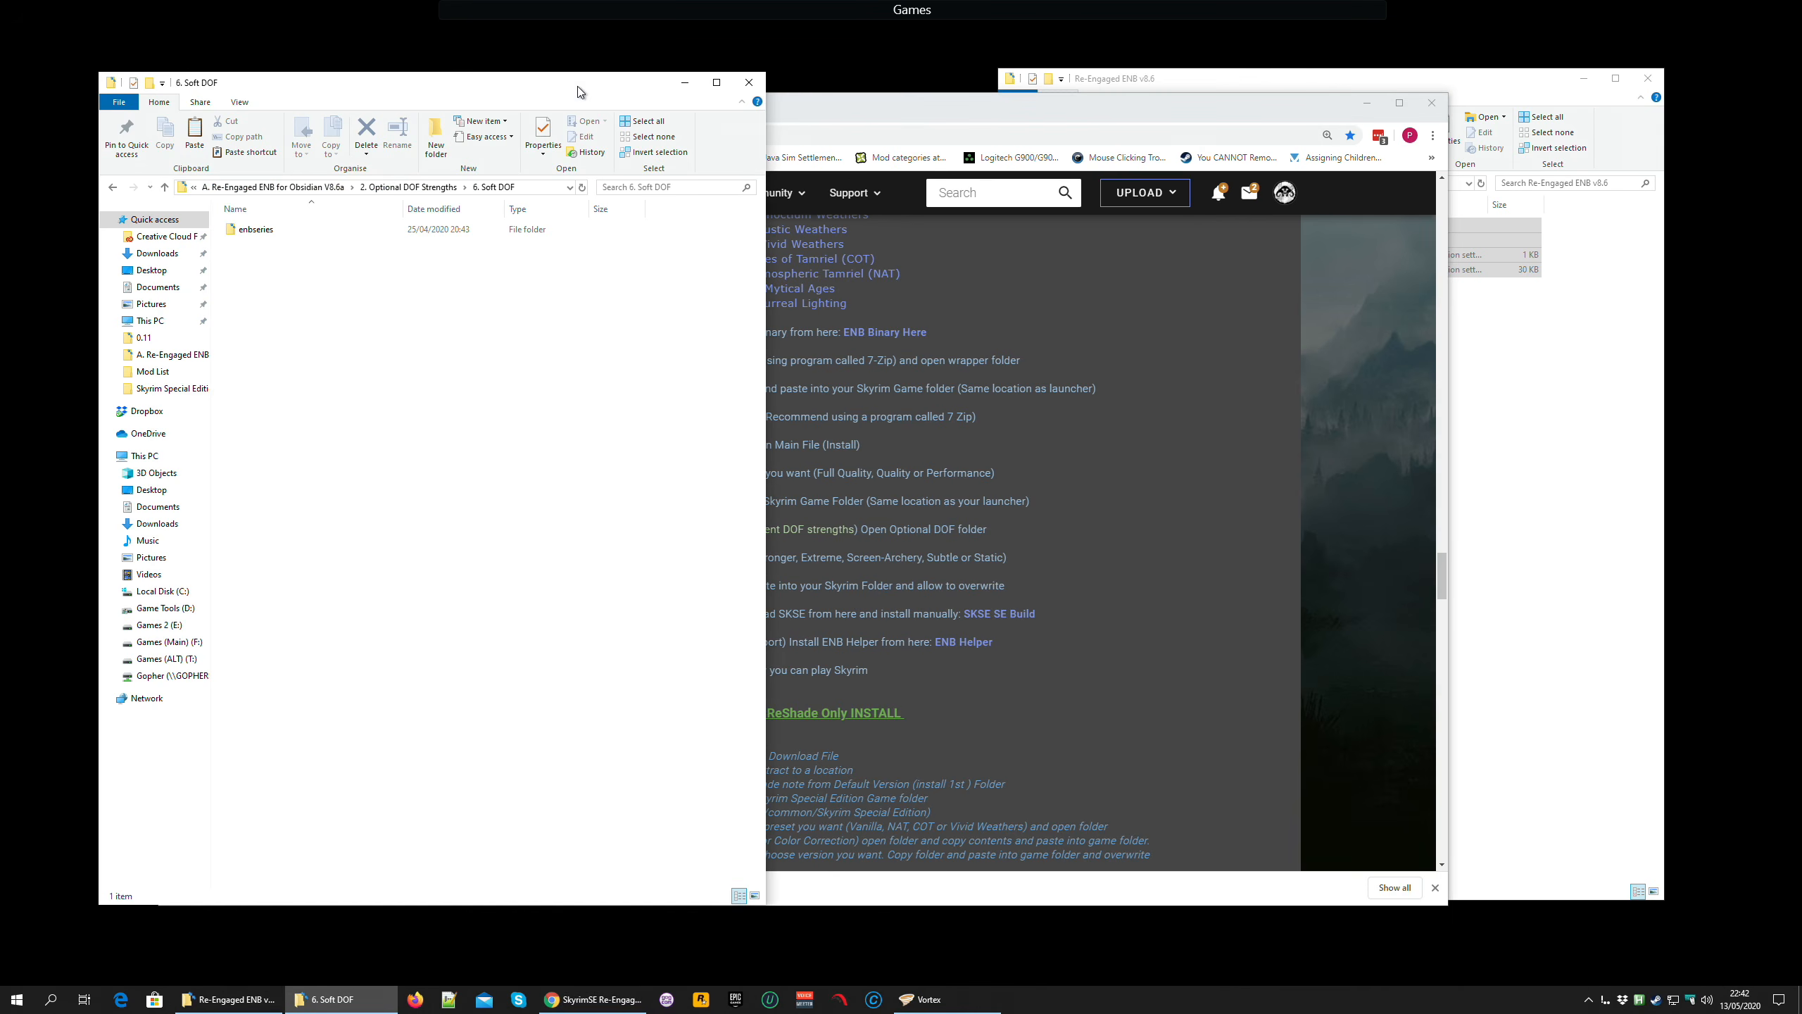
{"action": "right_click", "coordinate": [254, 231]}
{"action": "left_click", "coordinate": [83, 611]}
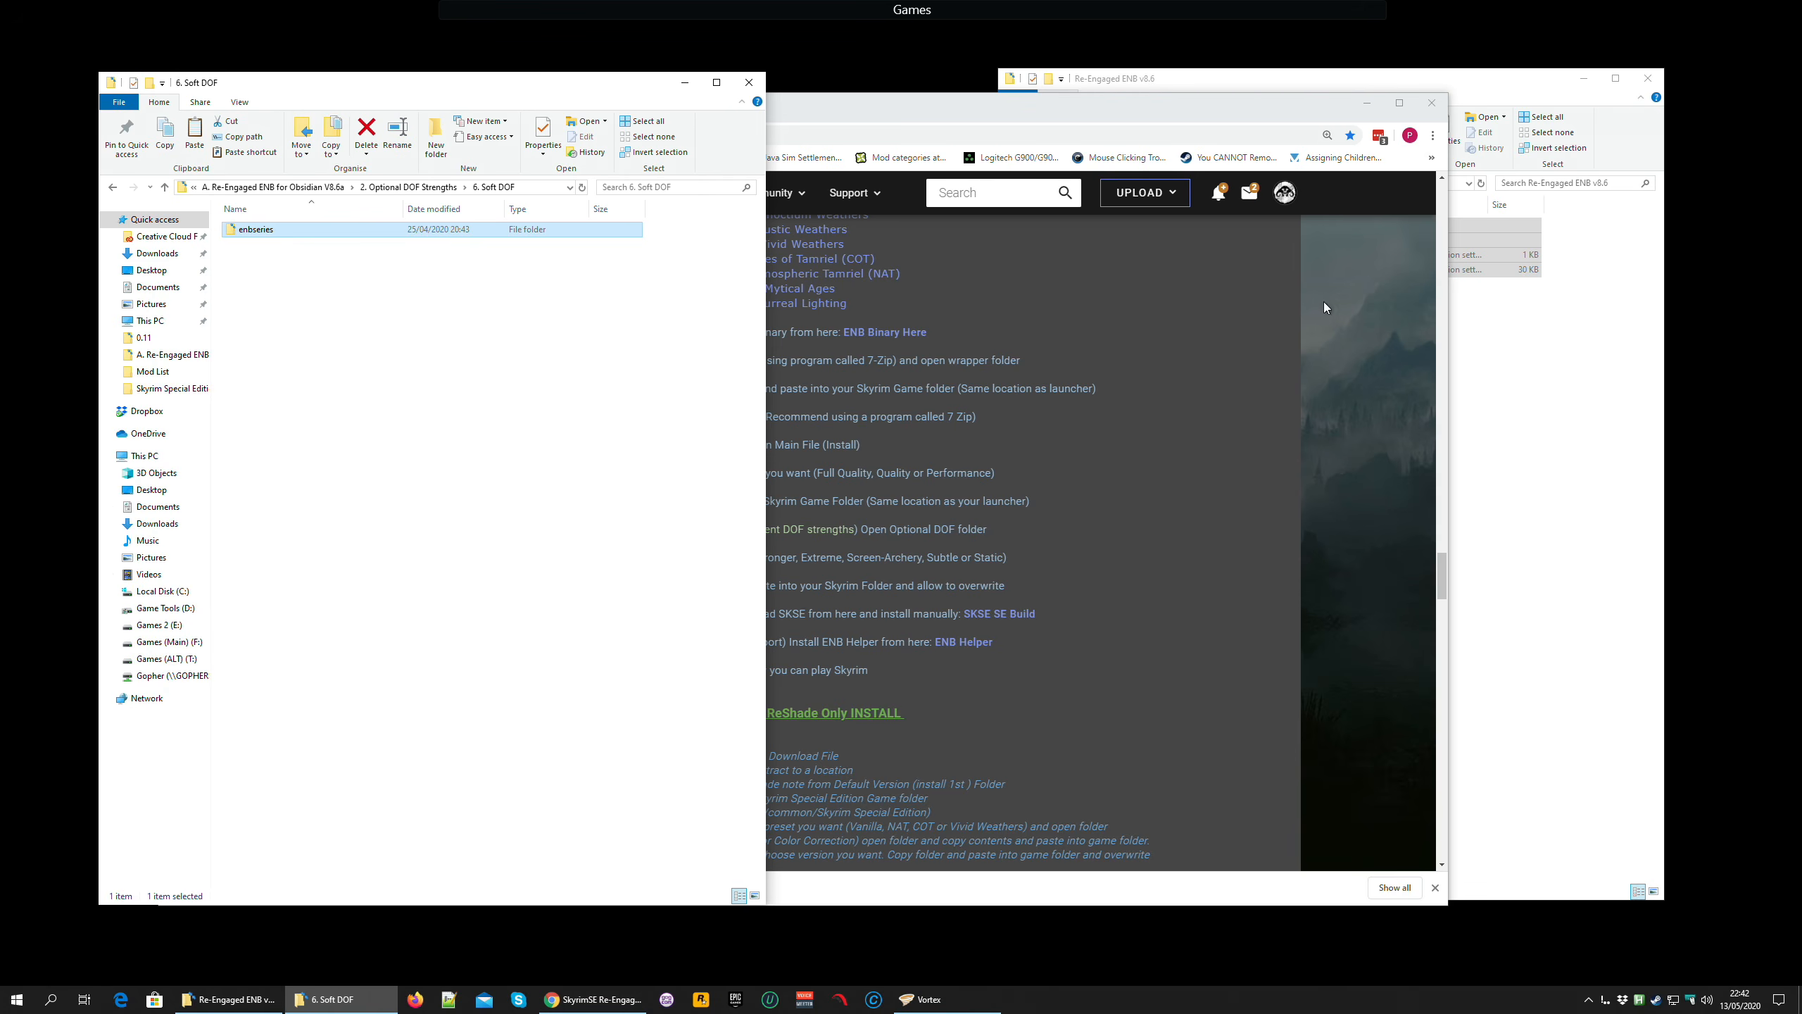
{"action": "left_click", "coordinate": [1476, 128]}
{"action": "right_click", "coordinate": [1191, 448]}
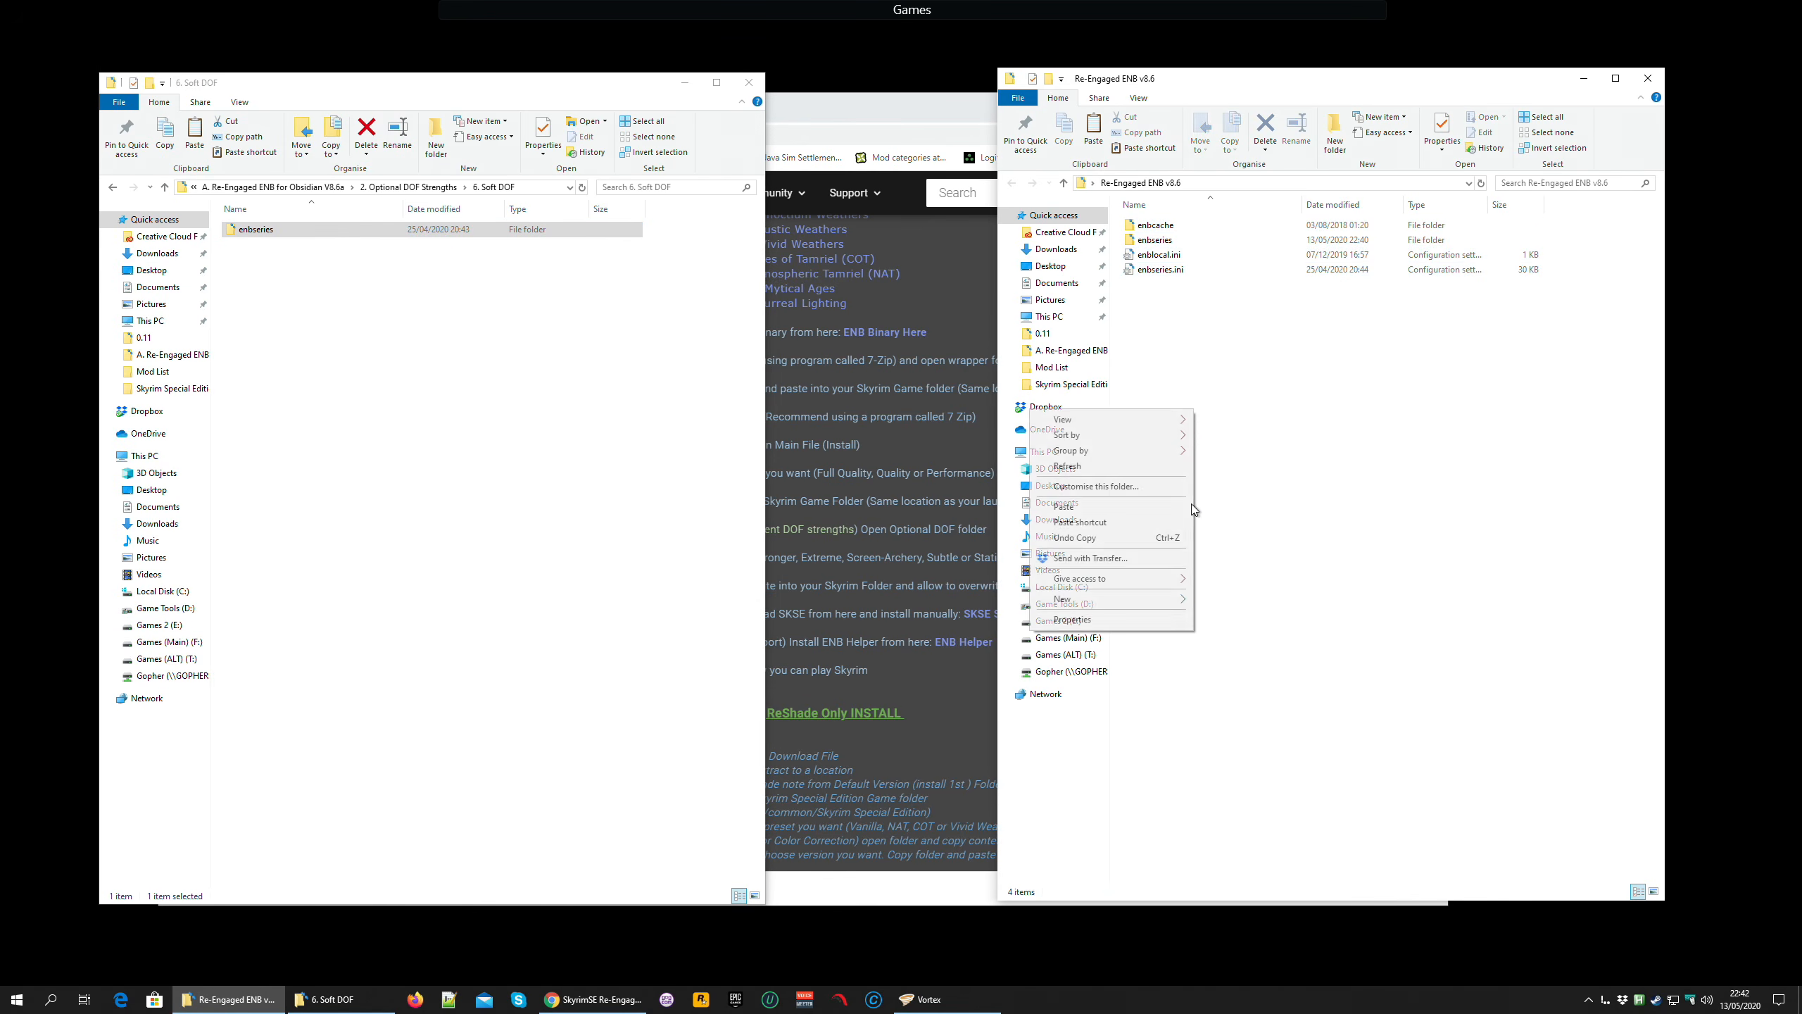
{"action": "left_click", "coordinate": [1089, 509]}
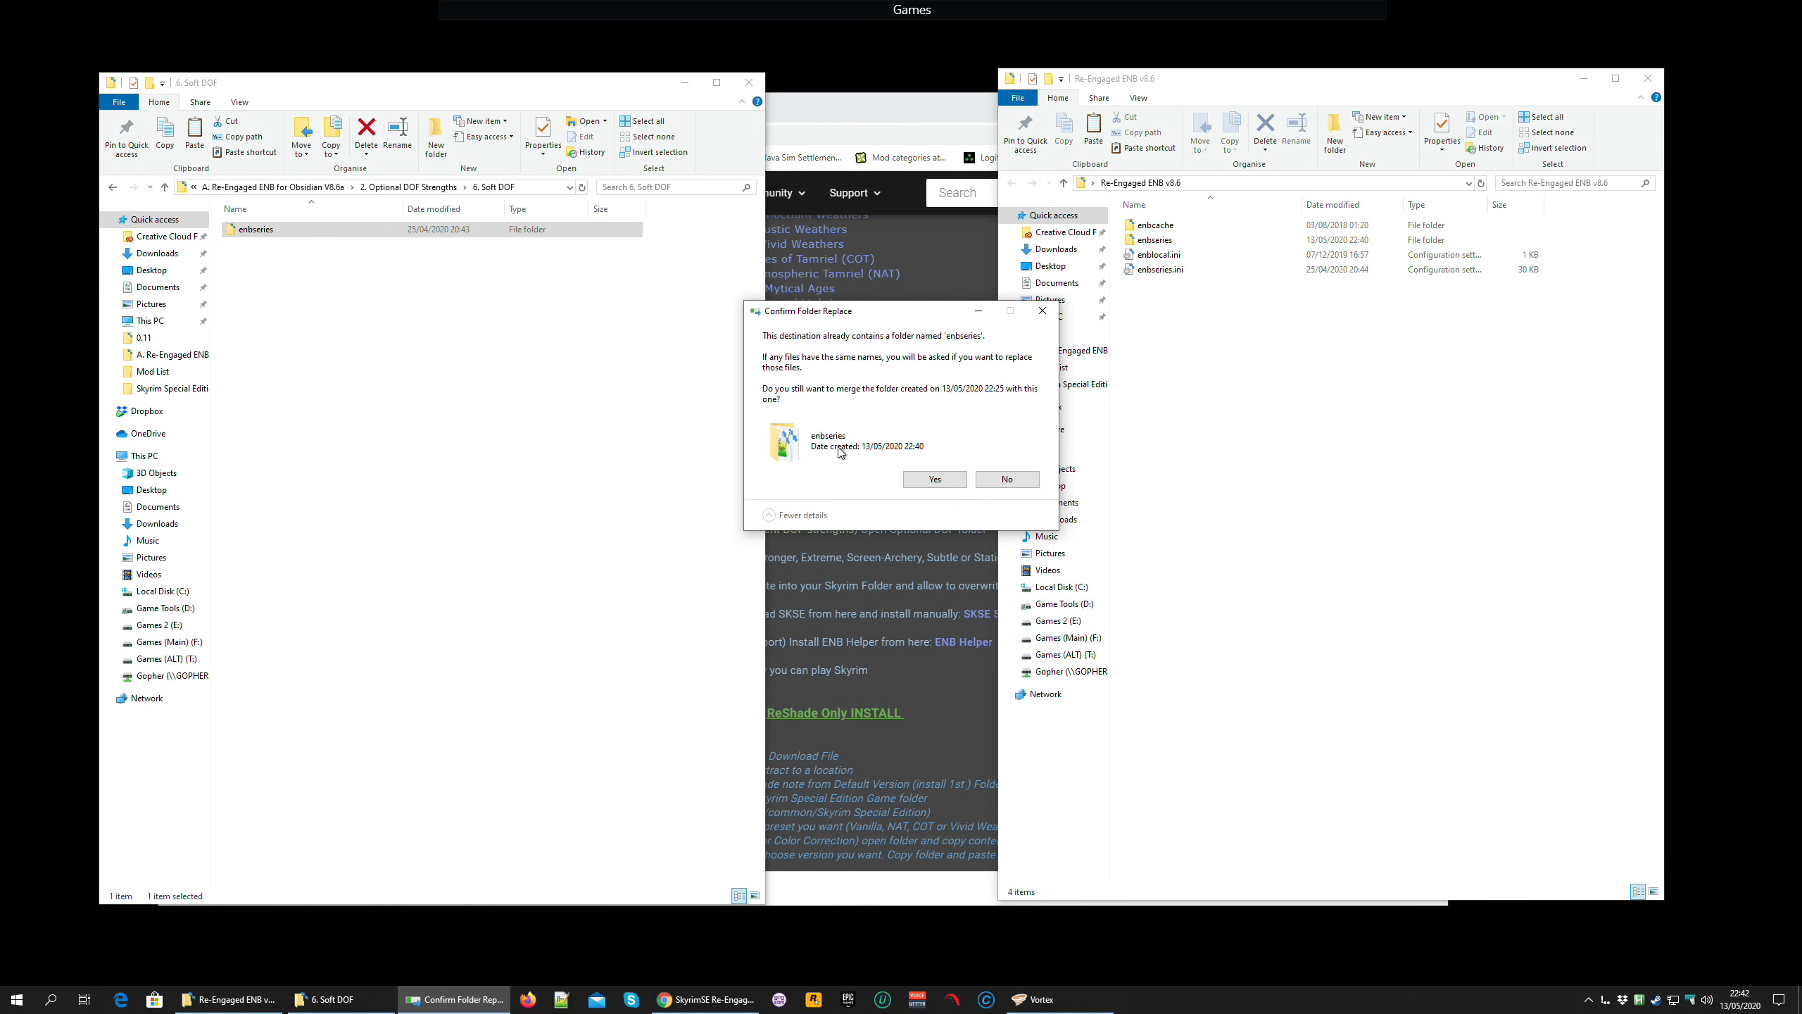
{"action": "left_click", "coordinate": [931, 483]}
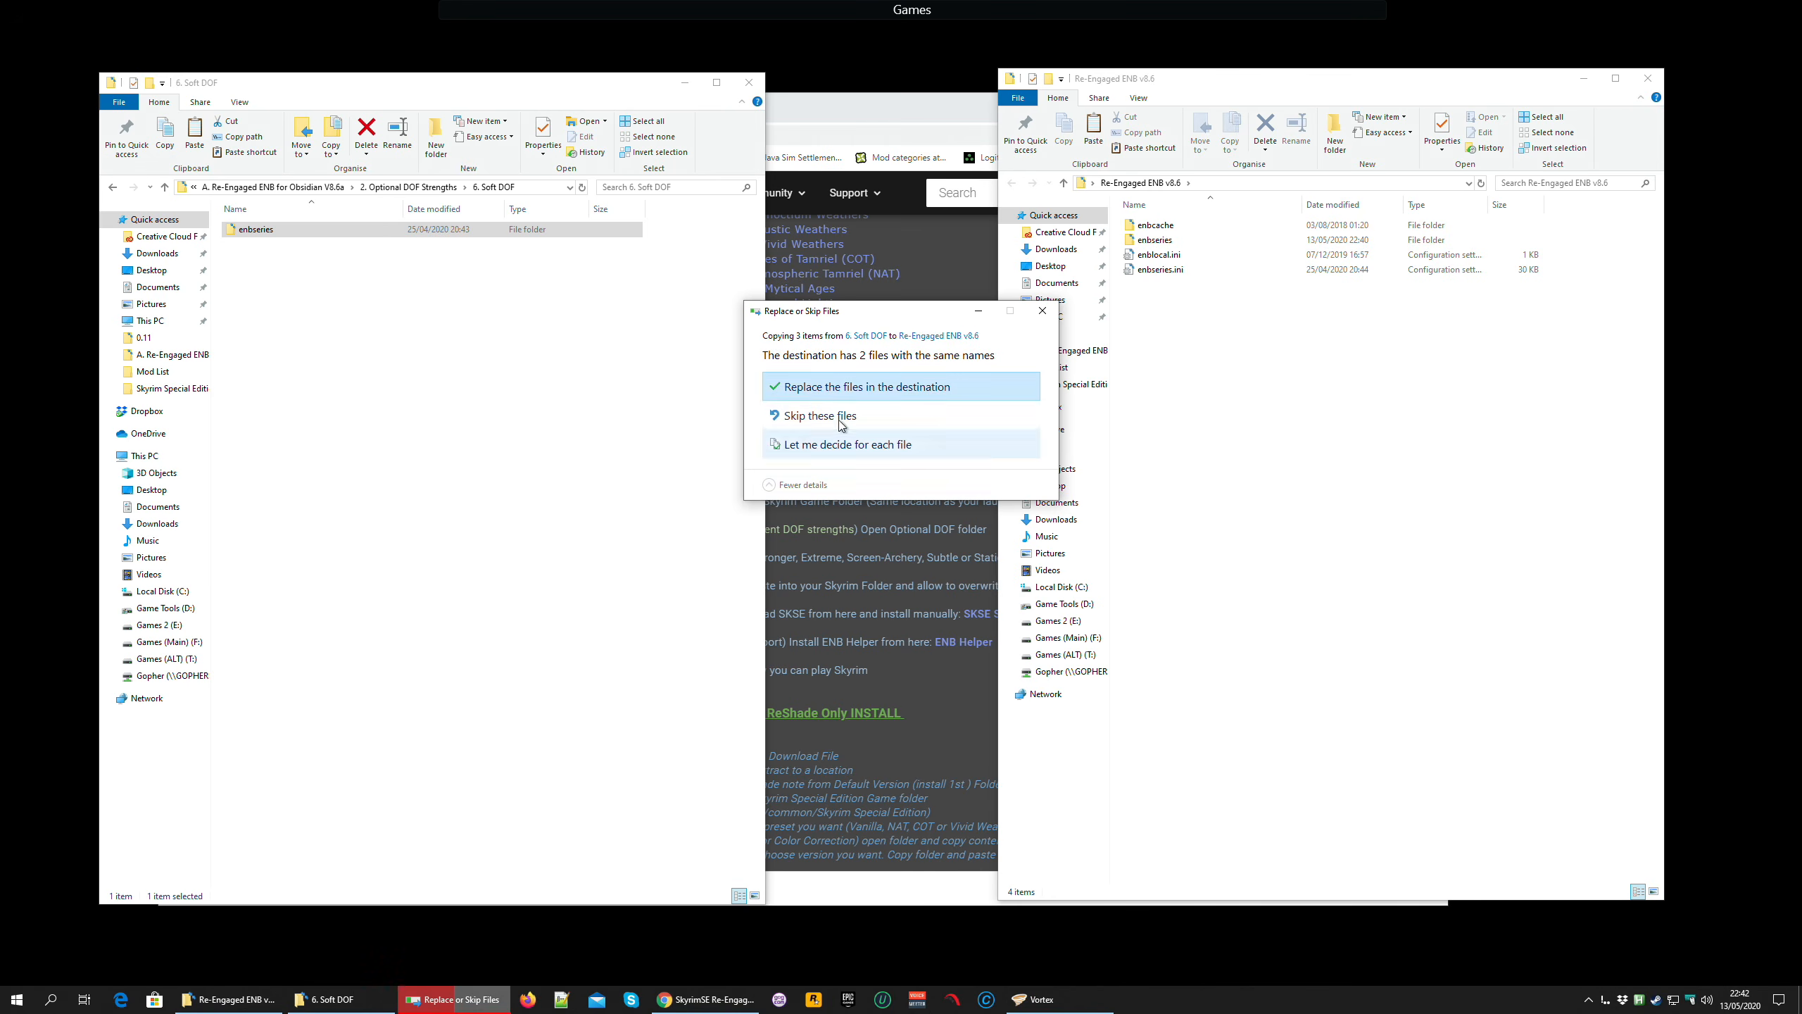
{"action": "left_click", "coordinate": [853, 389]}
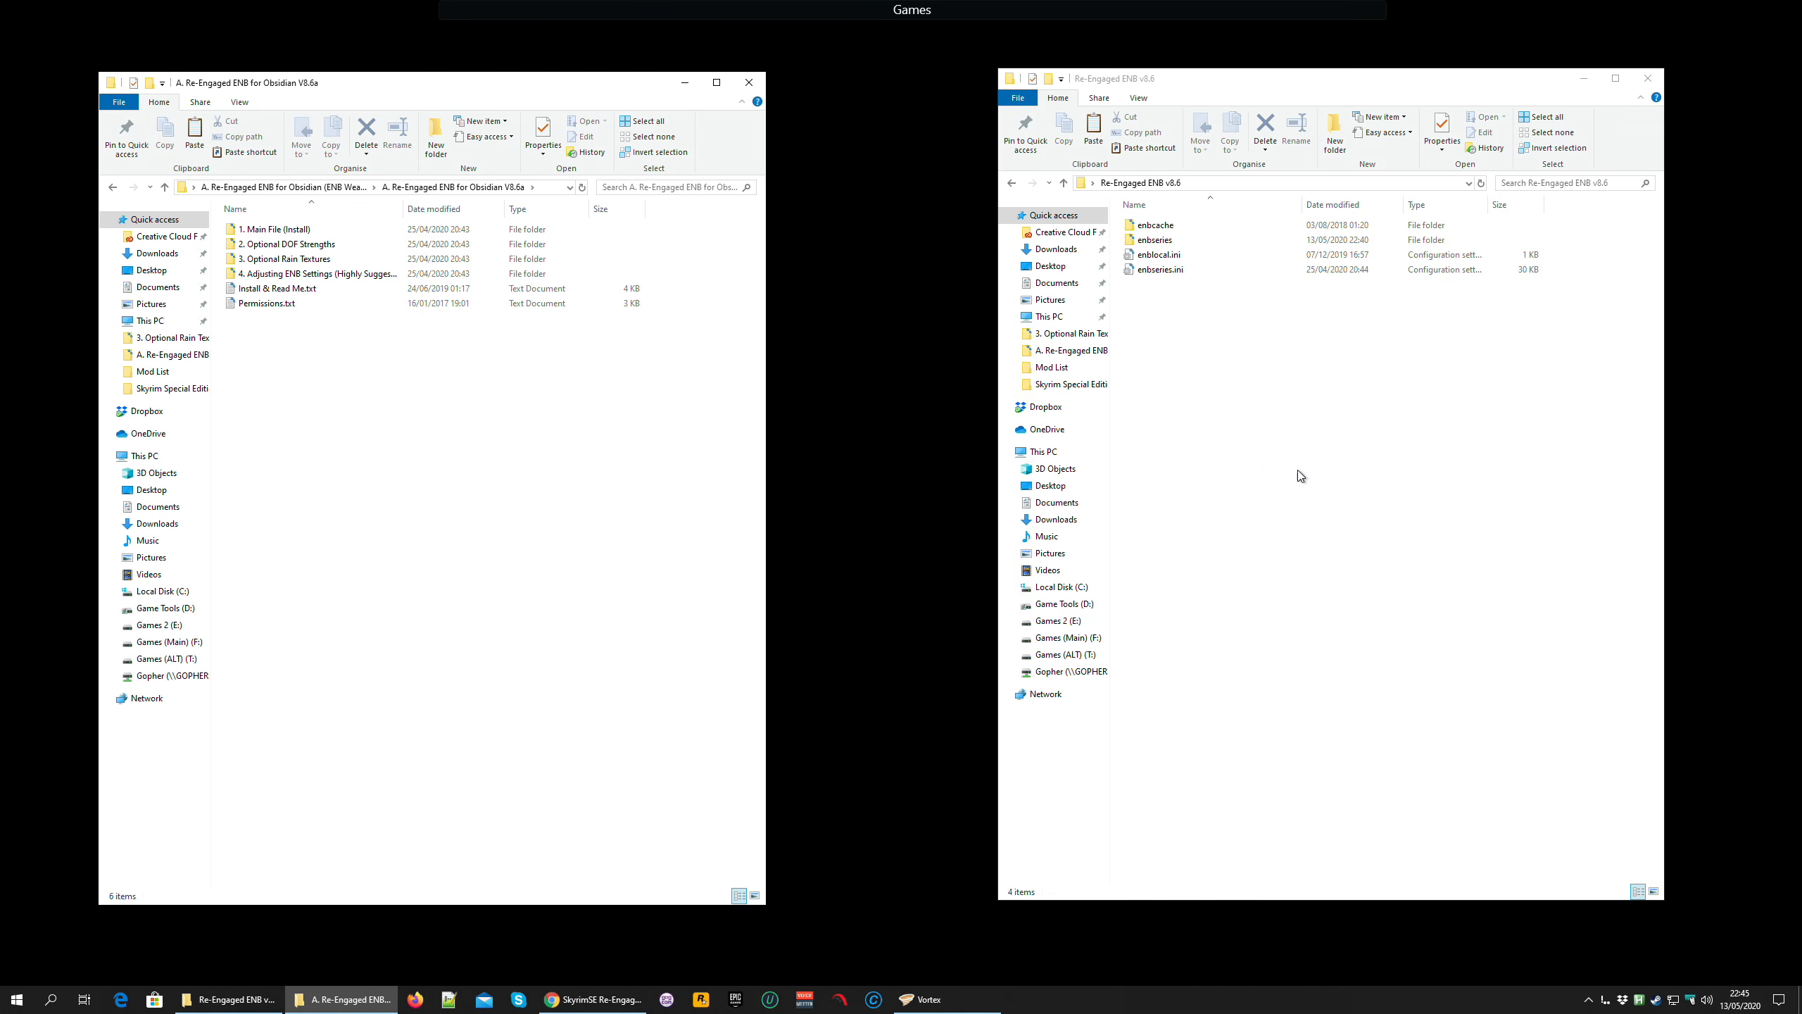
{"action": "left_click", "coordinate": [748, 81]}
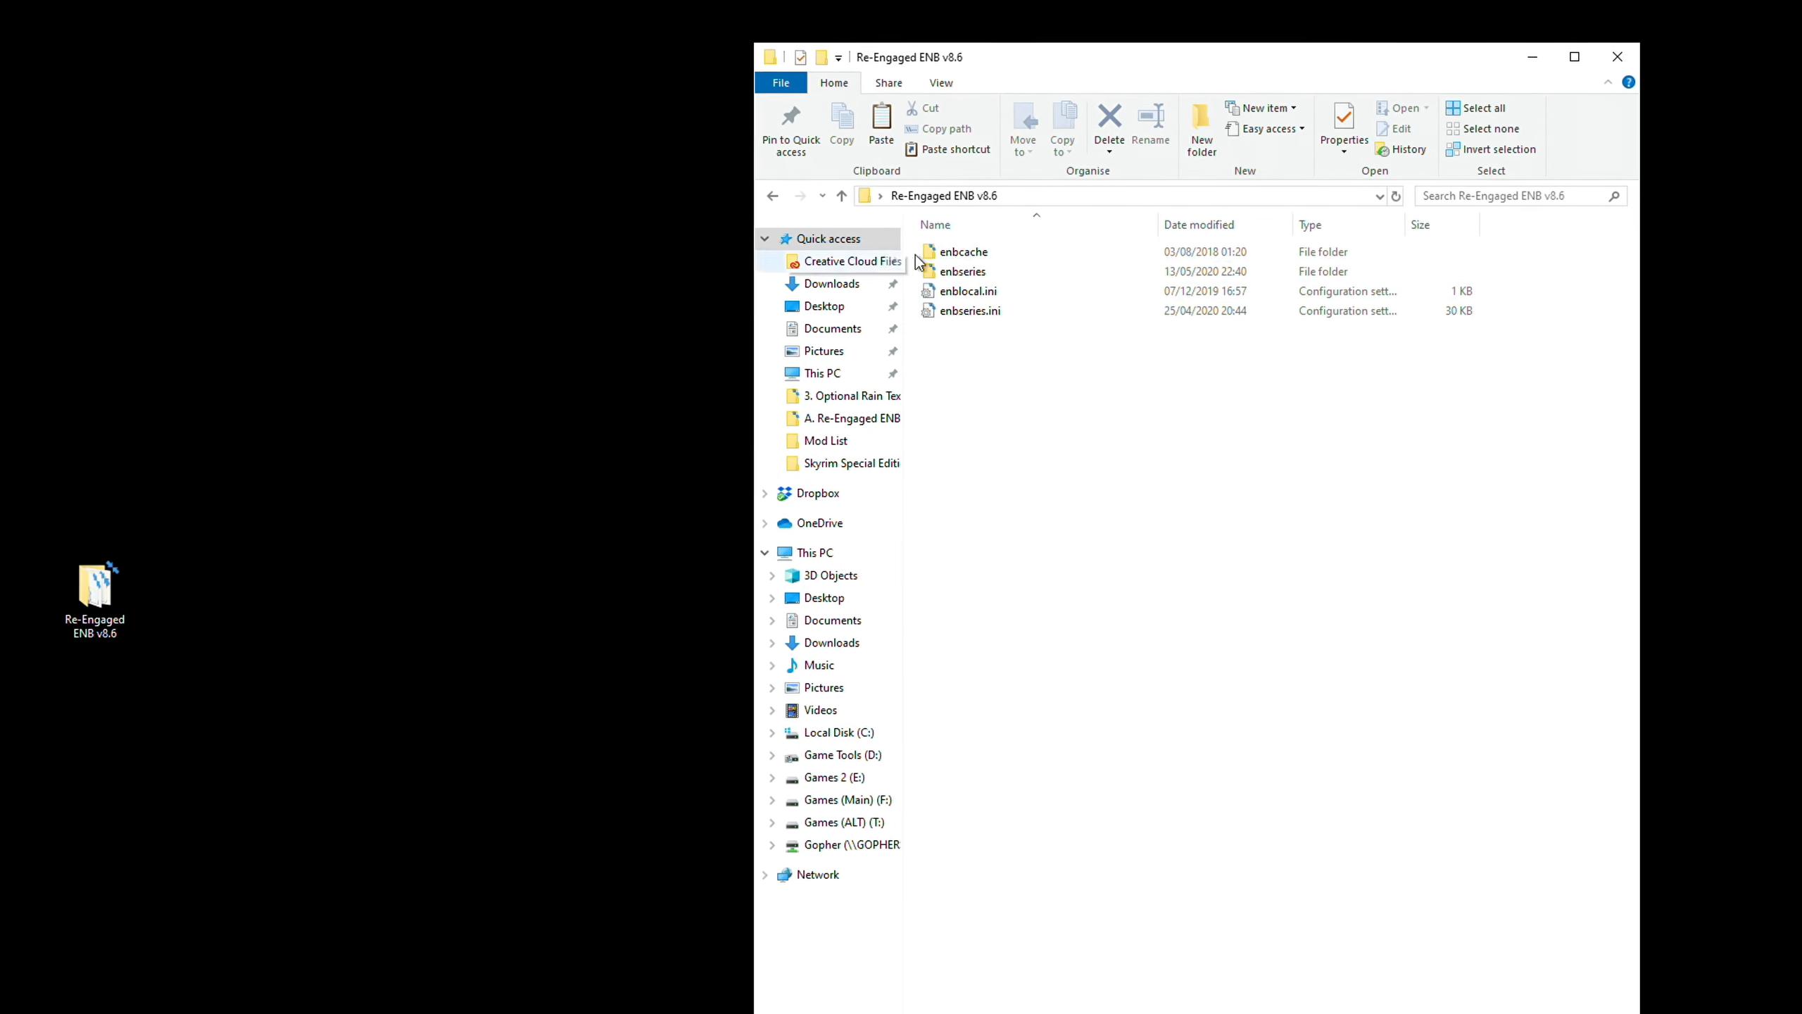
Compress enbcache, enbseries, enblocal.ini and enbseries.ini together into the 7-Zip archive Re-Engaged ENB v8.6.7z.
{"action": "left_click", "coordinate": [917, 256]}
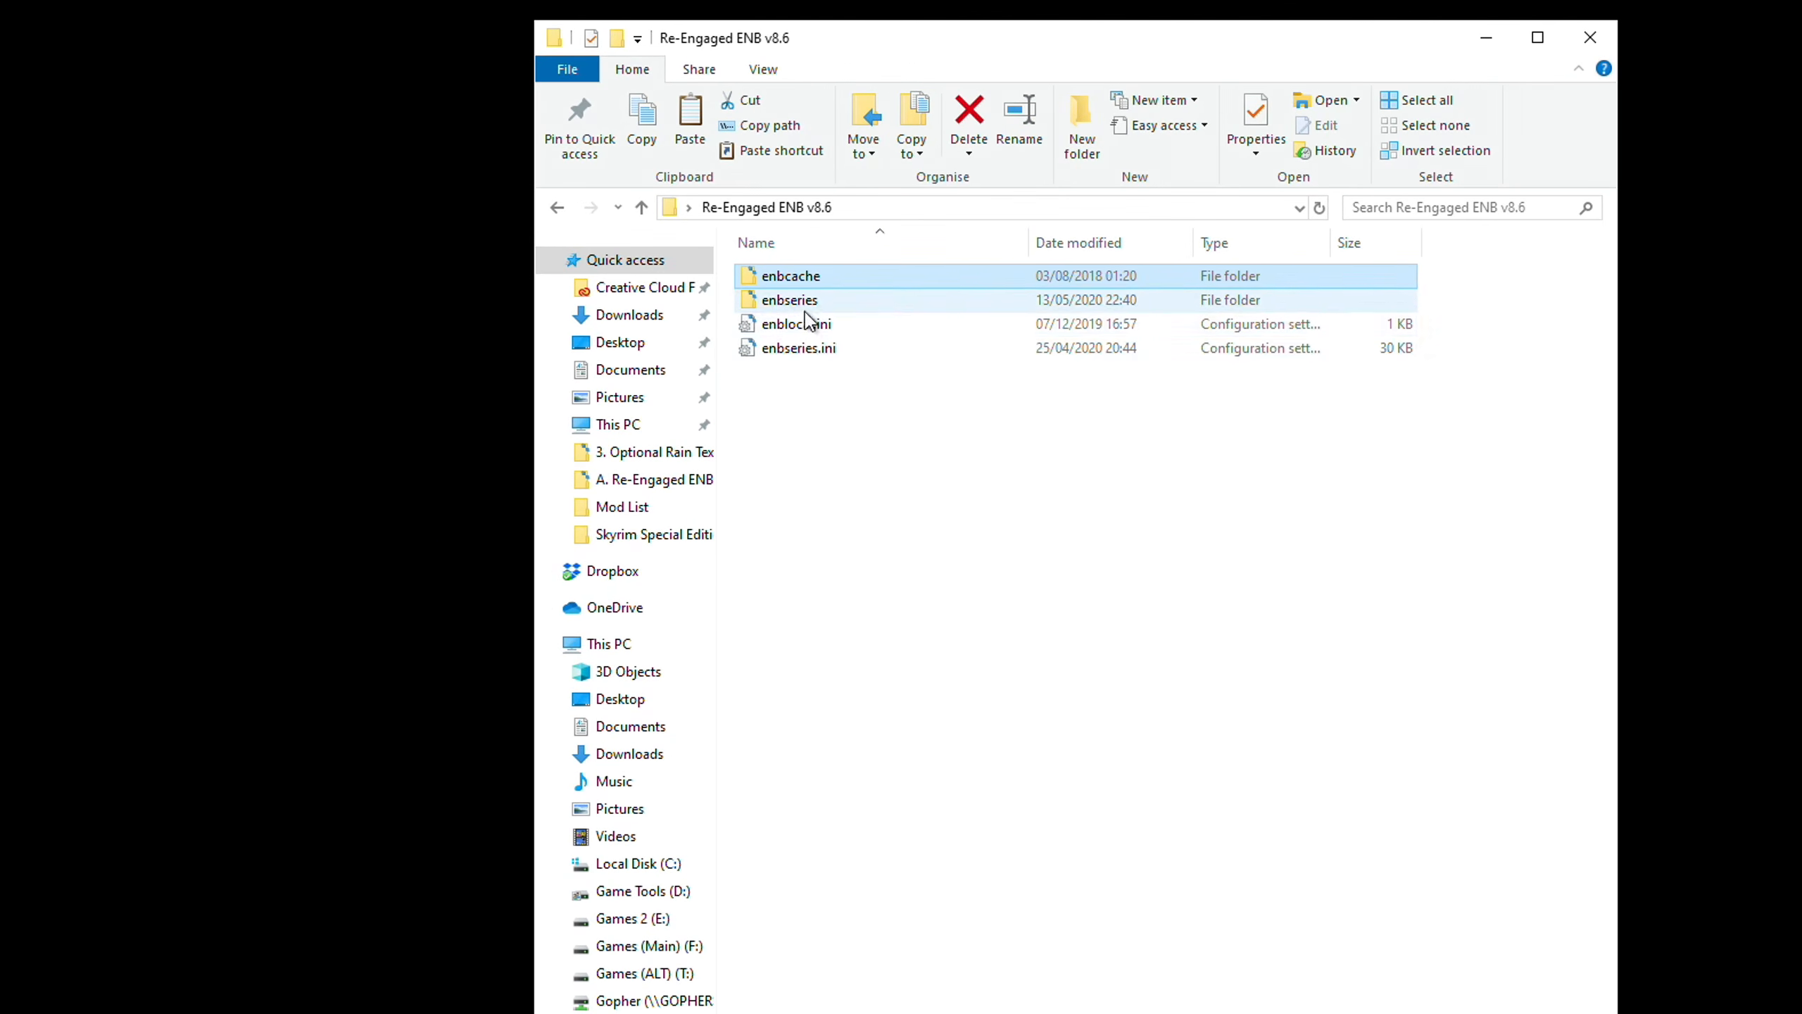
{"action": "left_click", "coordinate": [984, 311], "text": "shift"}
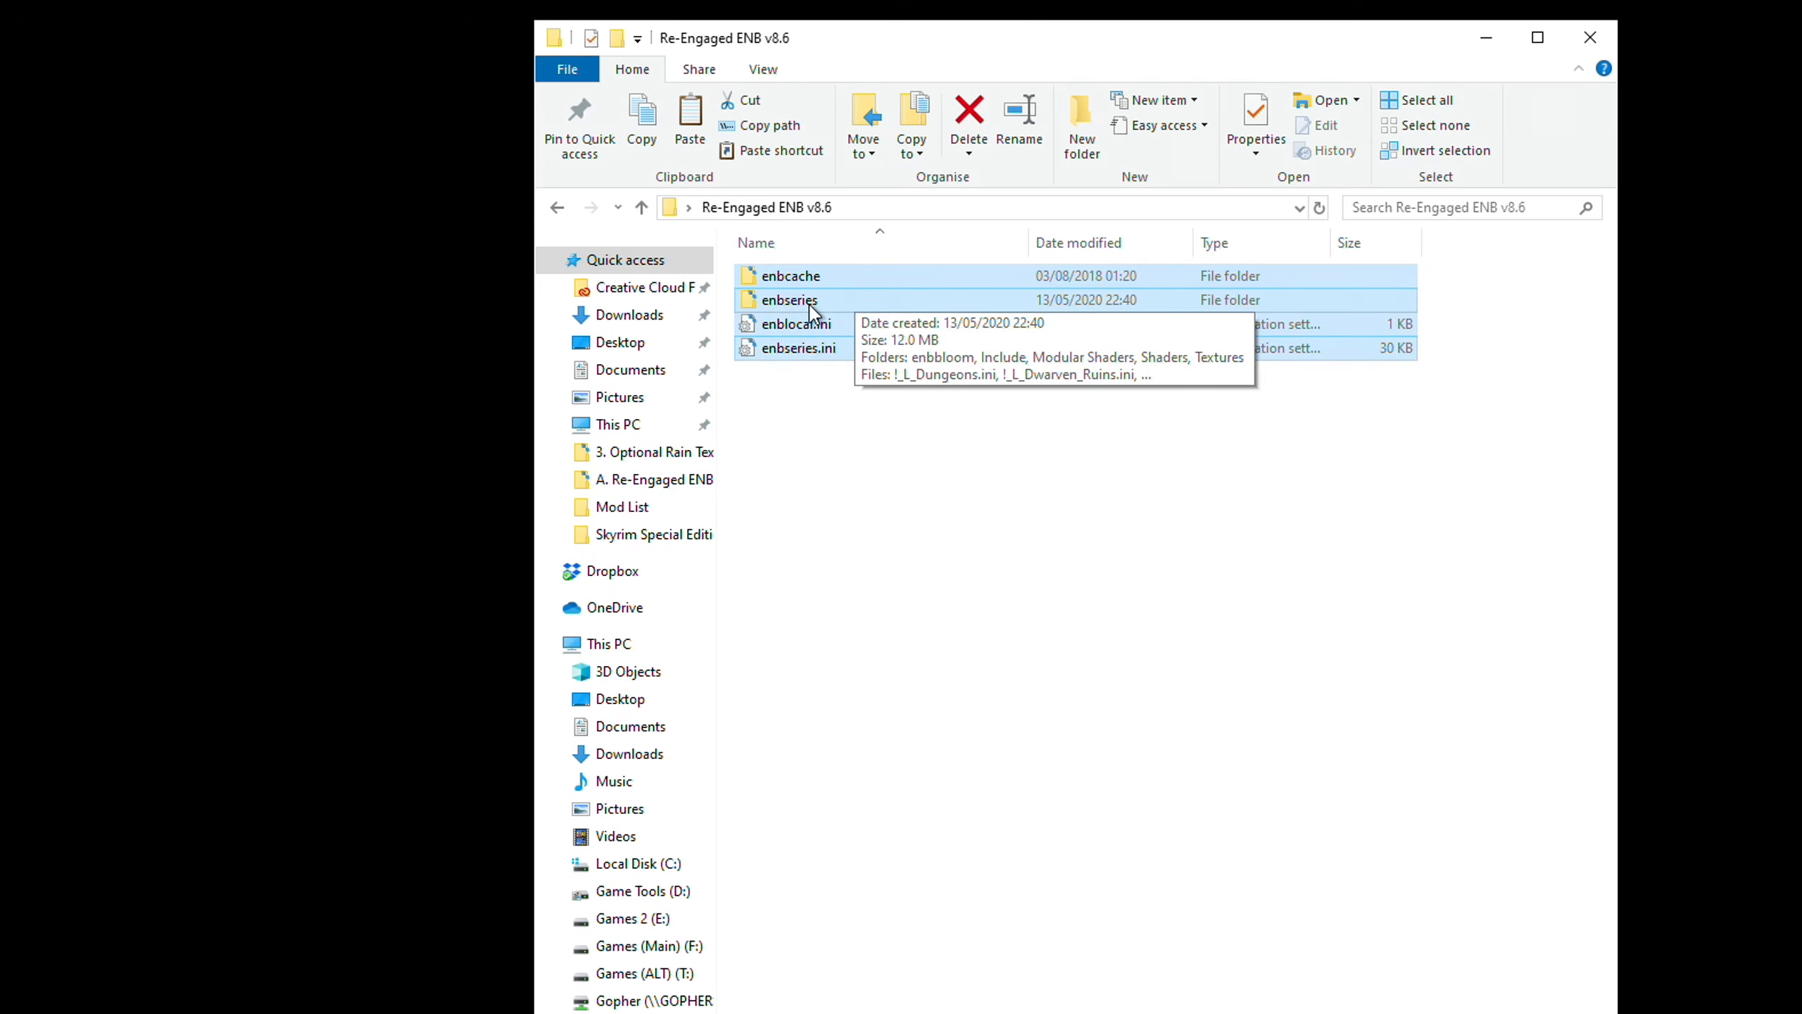
{"action": "right_click", "coordinate": [812, 312]}
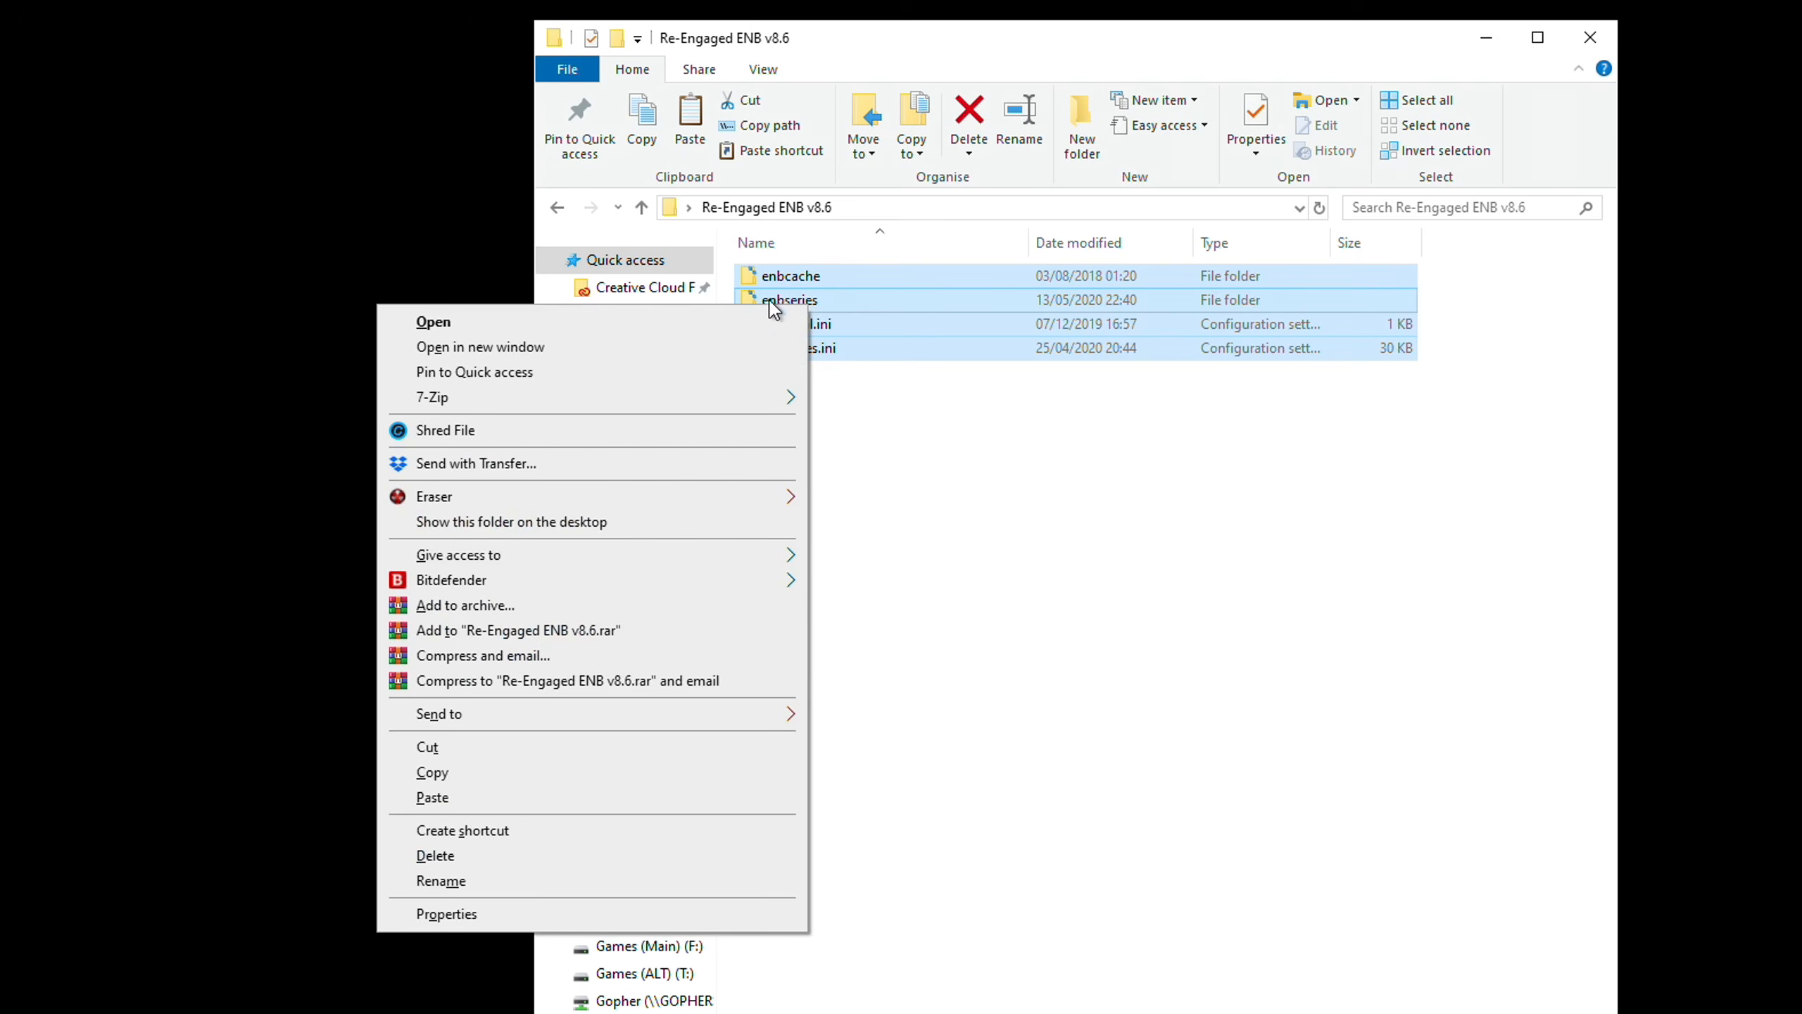
{"action": "mouse_move", "coordinate": [533, 392]}
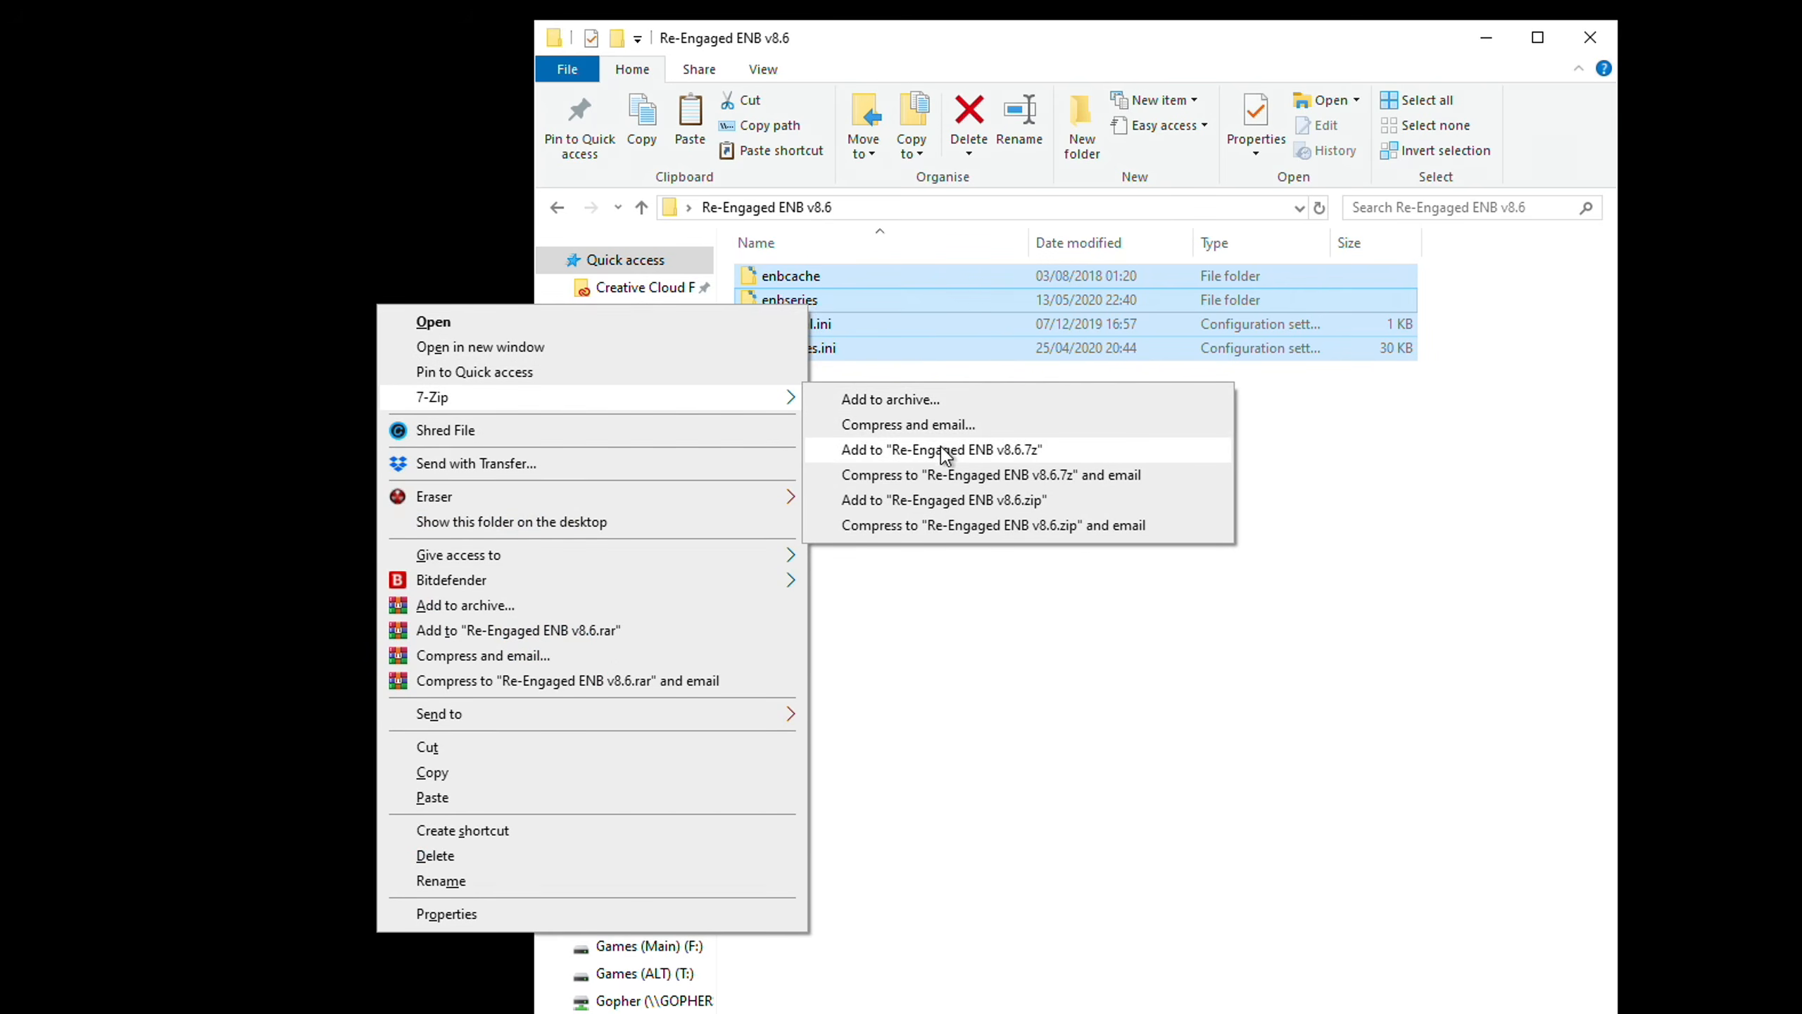
{"action": "left_click", "coordinate": [1002, 450]}
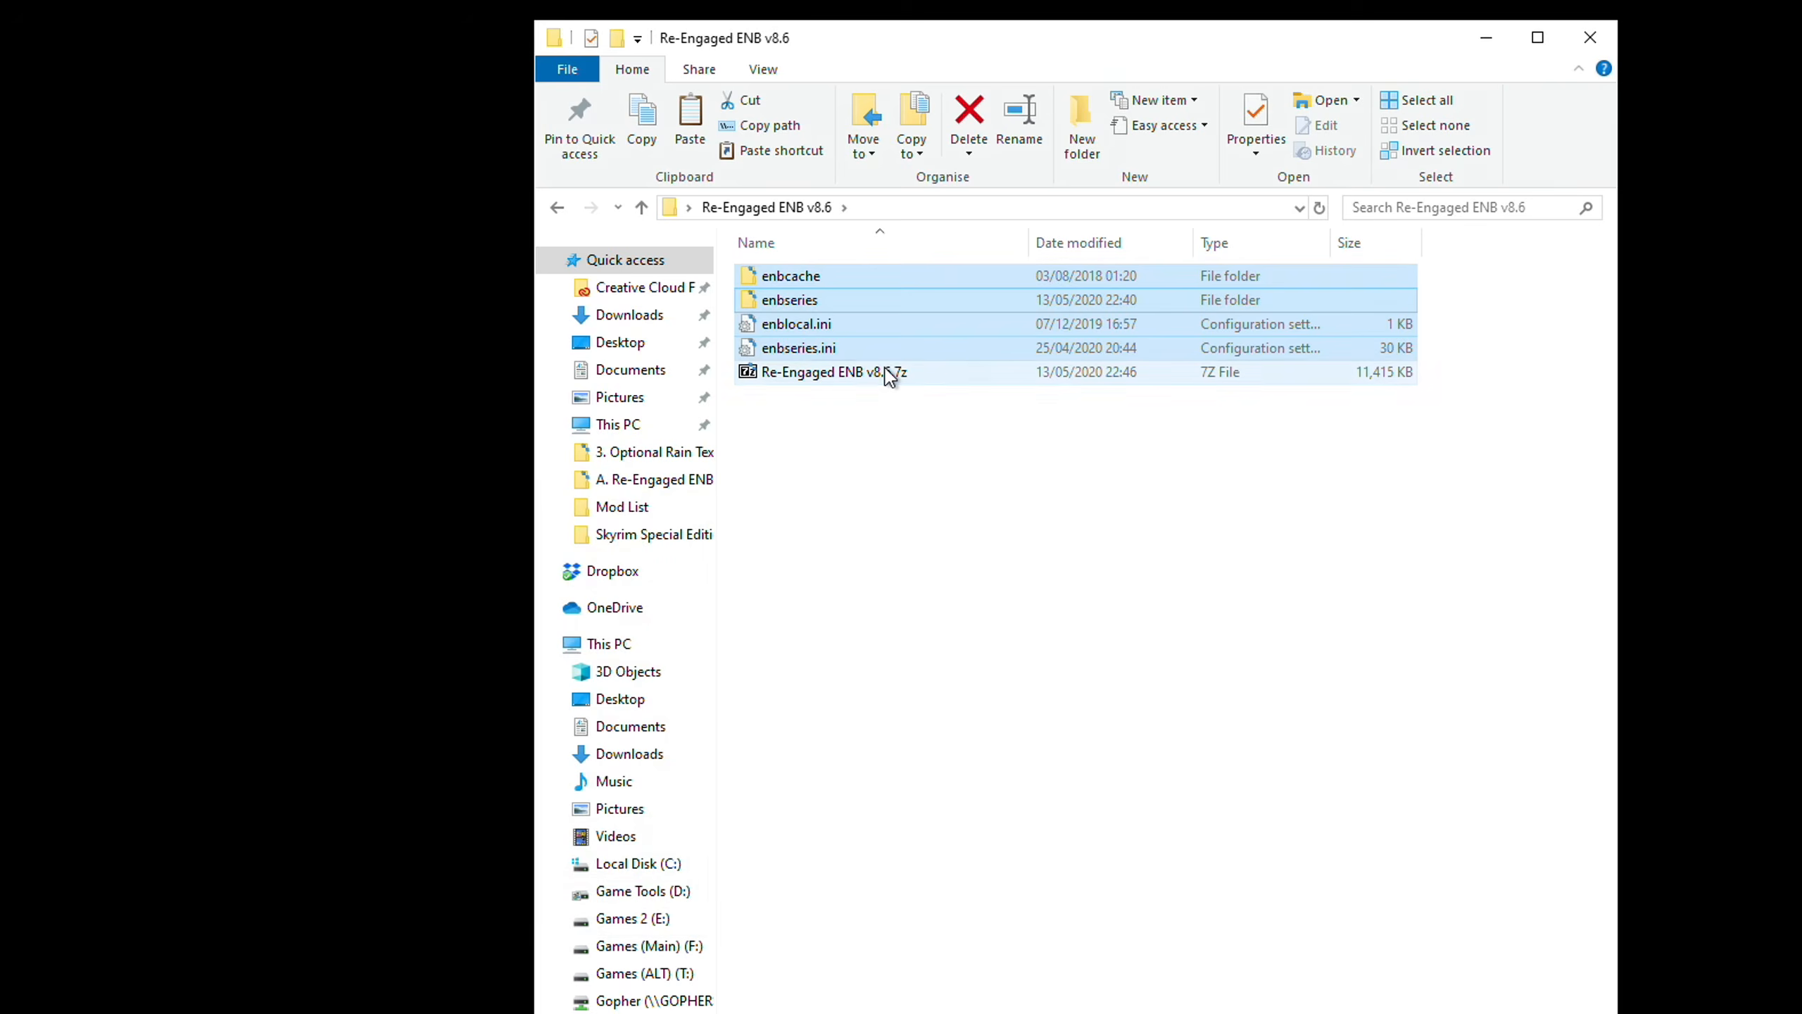
Rename the new archive as Re-Engaged ENB Ultimate Soft DOF v8.6.7z.
{"action": "right_click", "coordinate": [884, 371]}
{"action": "left_click", "coordinate": [625, 951]}
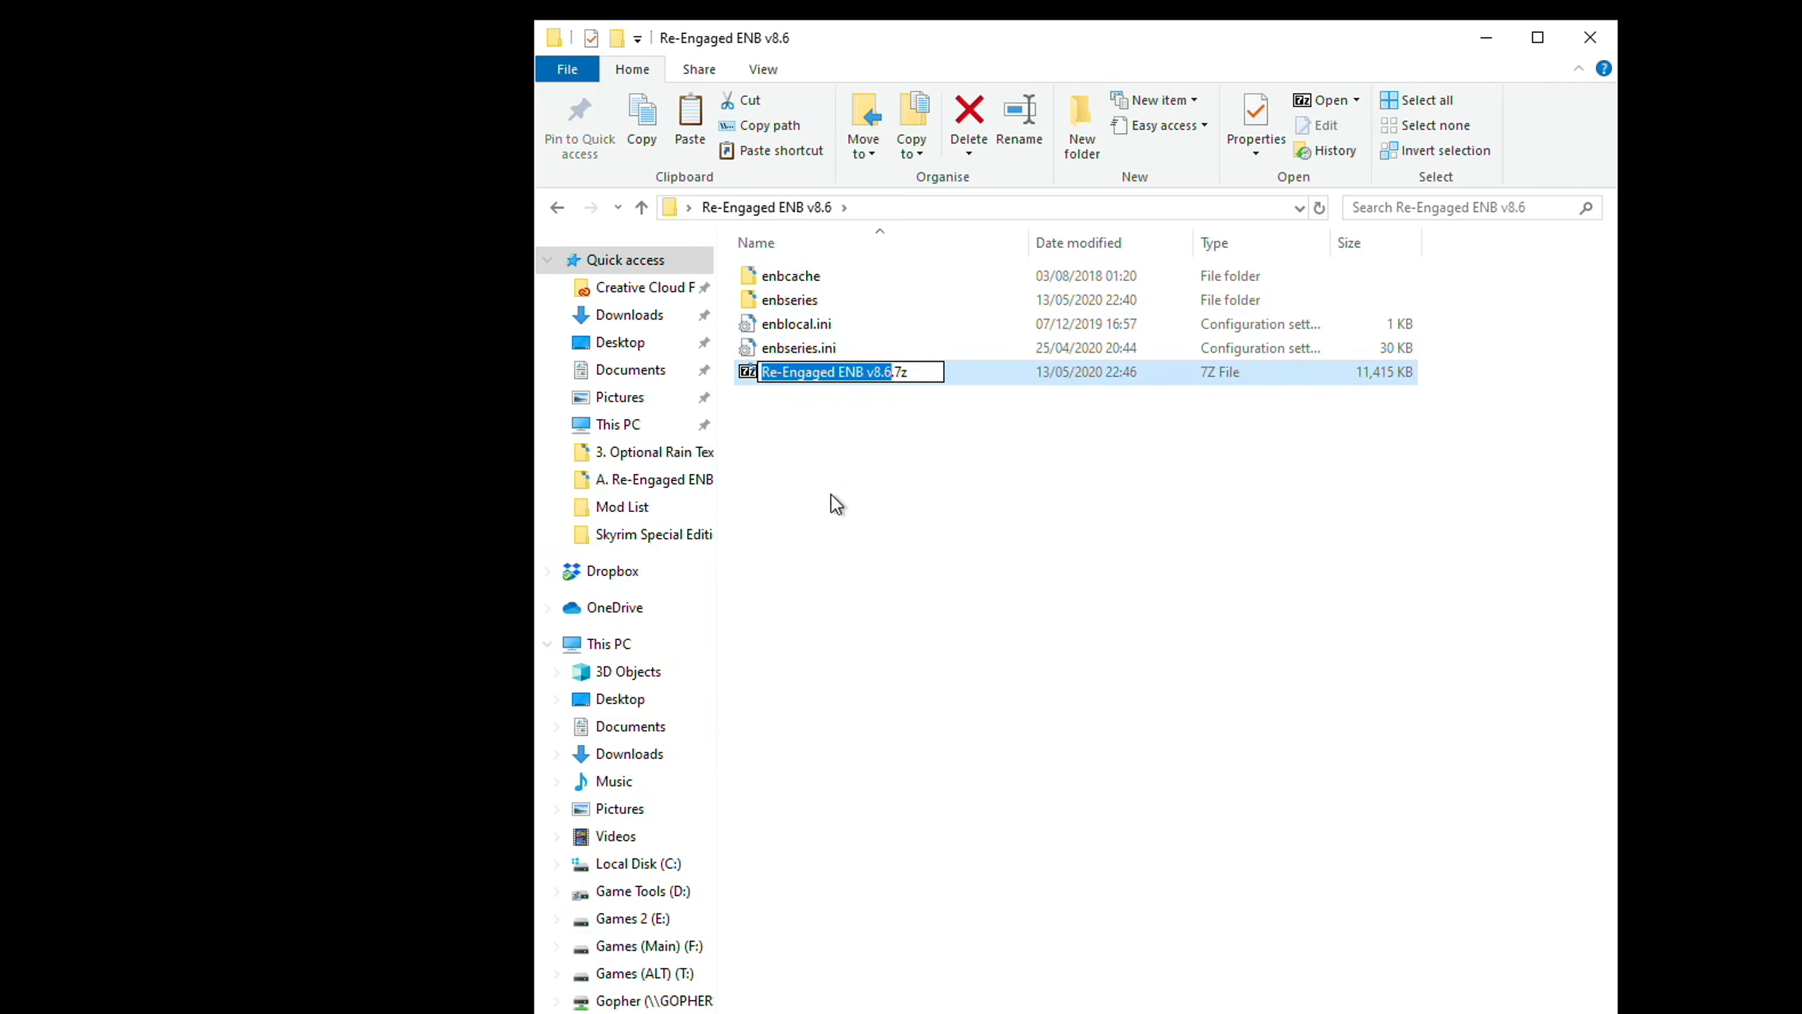
{"action": "left_click", "coordinate": [867, 372]}
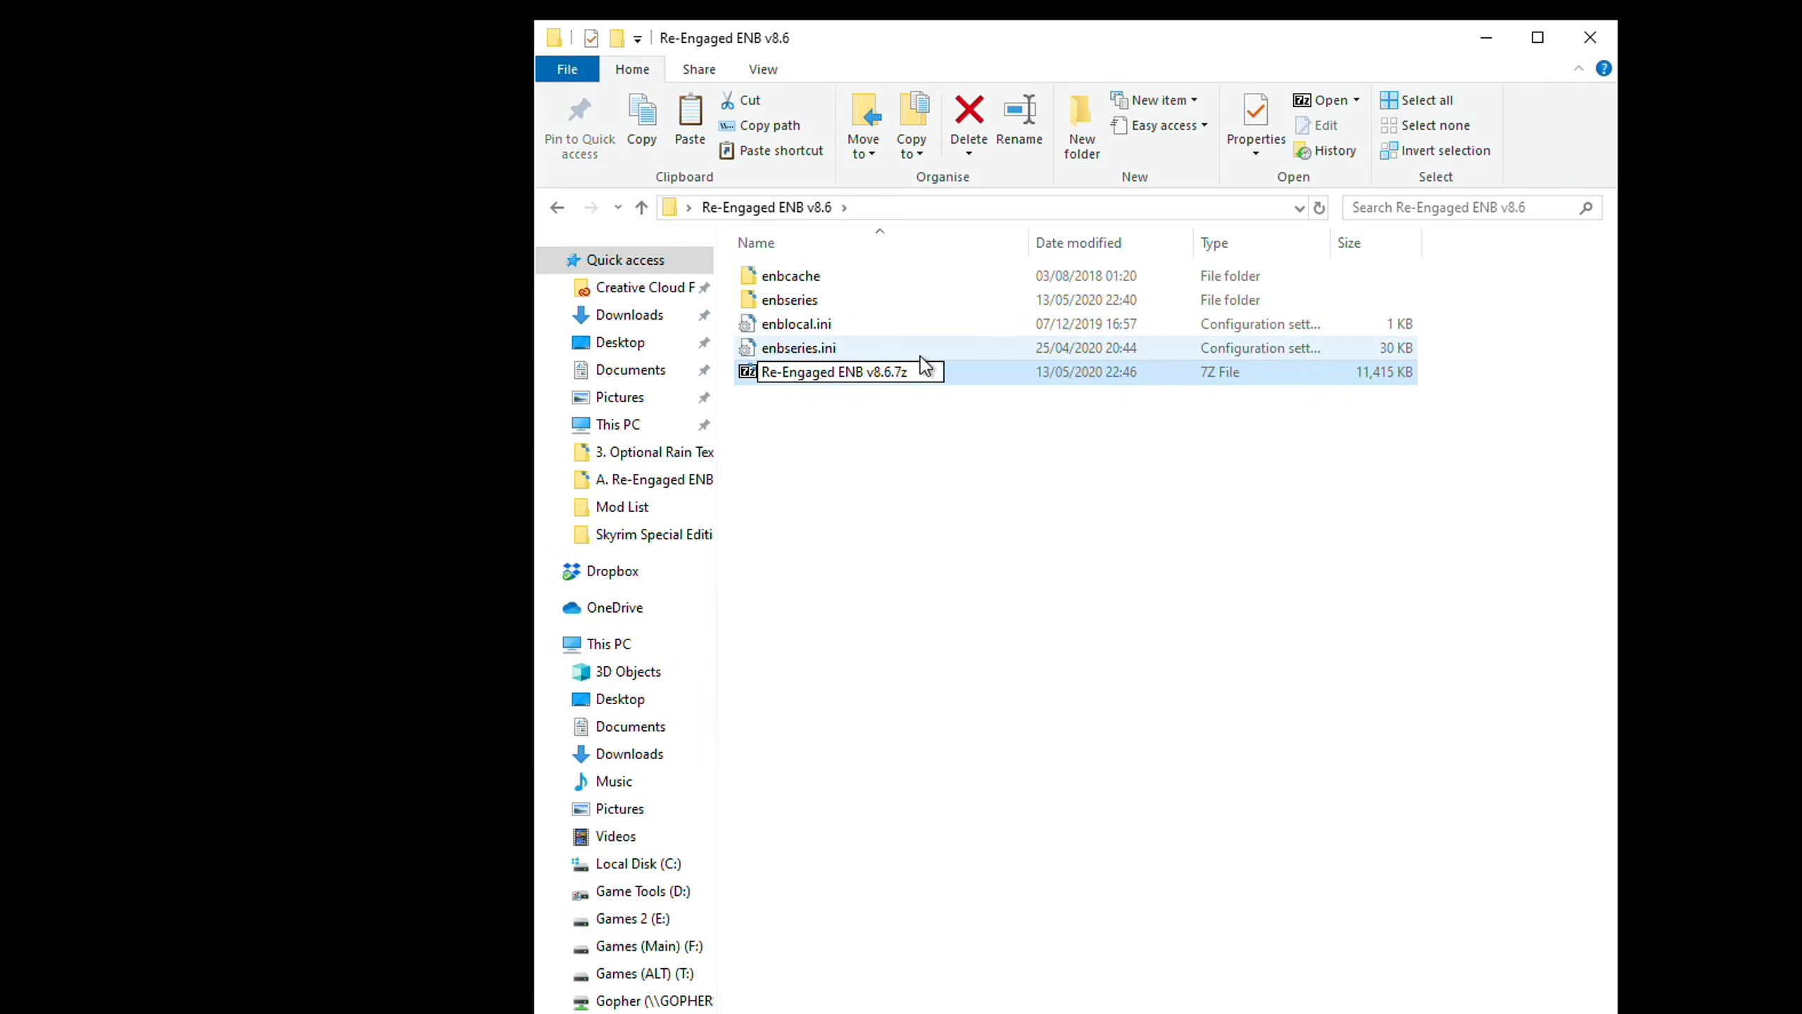
{"action": "type", "text": "Ultimate co "}
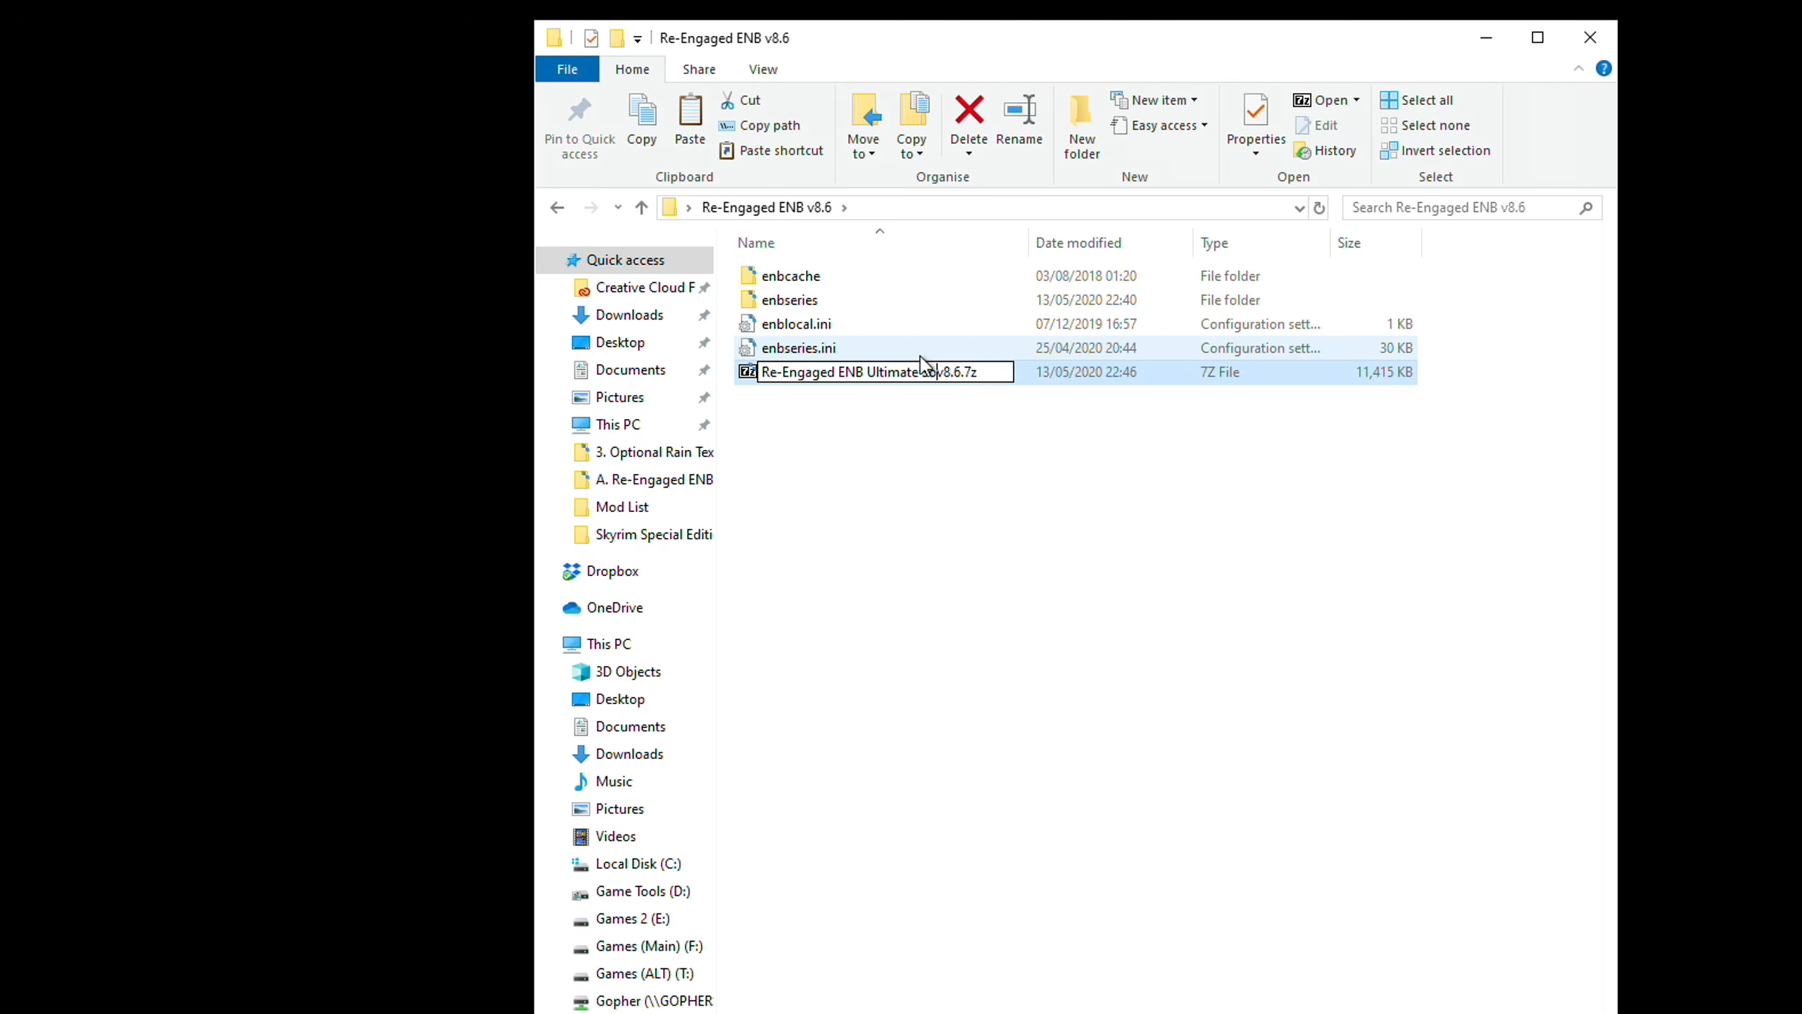
{"action": "type", "text": "ft DOF"}
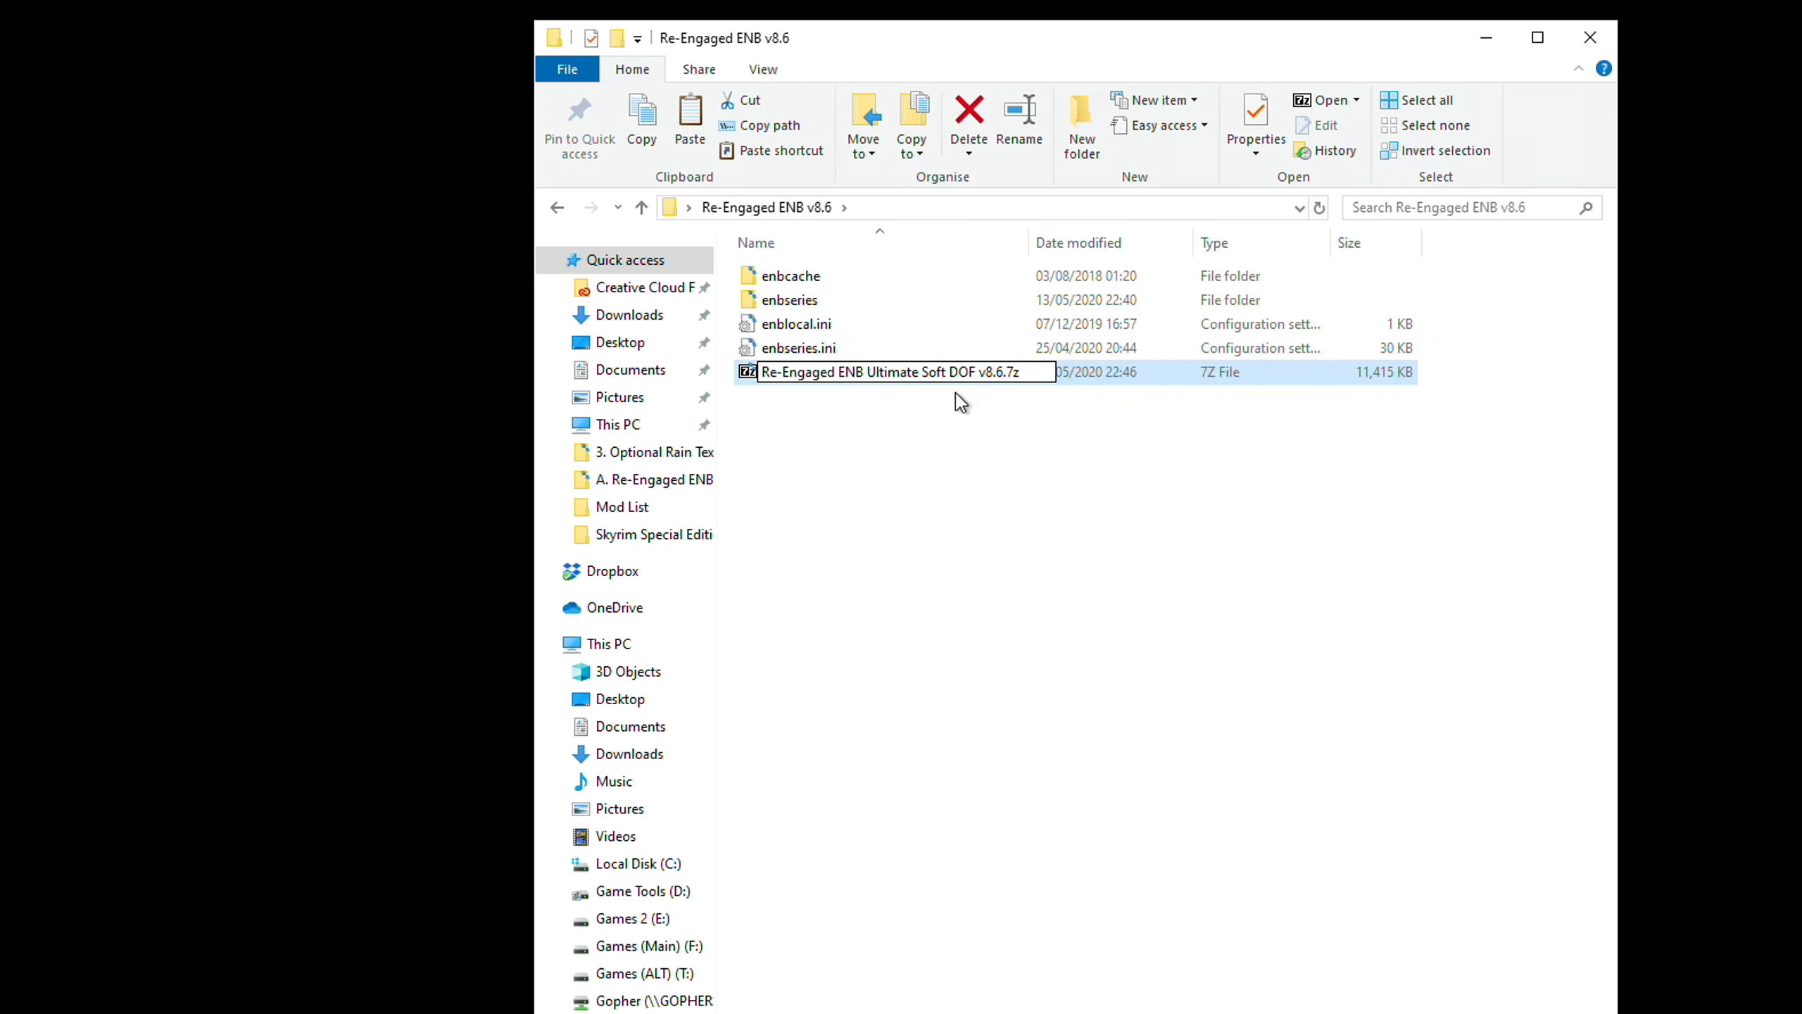
{"action": "left_click", "coordinate": [959, 410]}
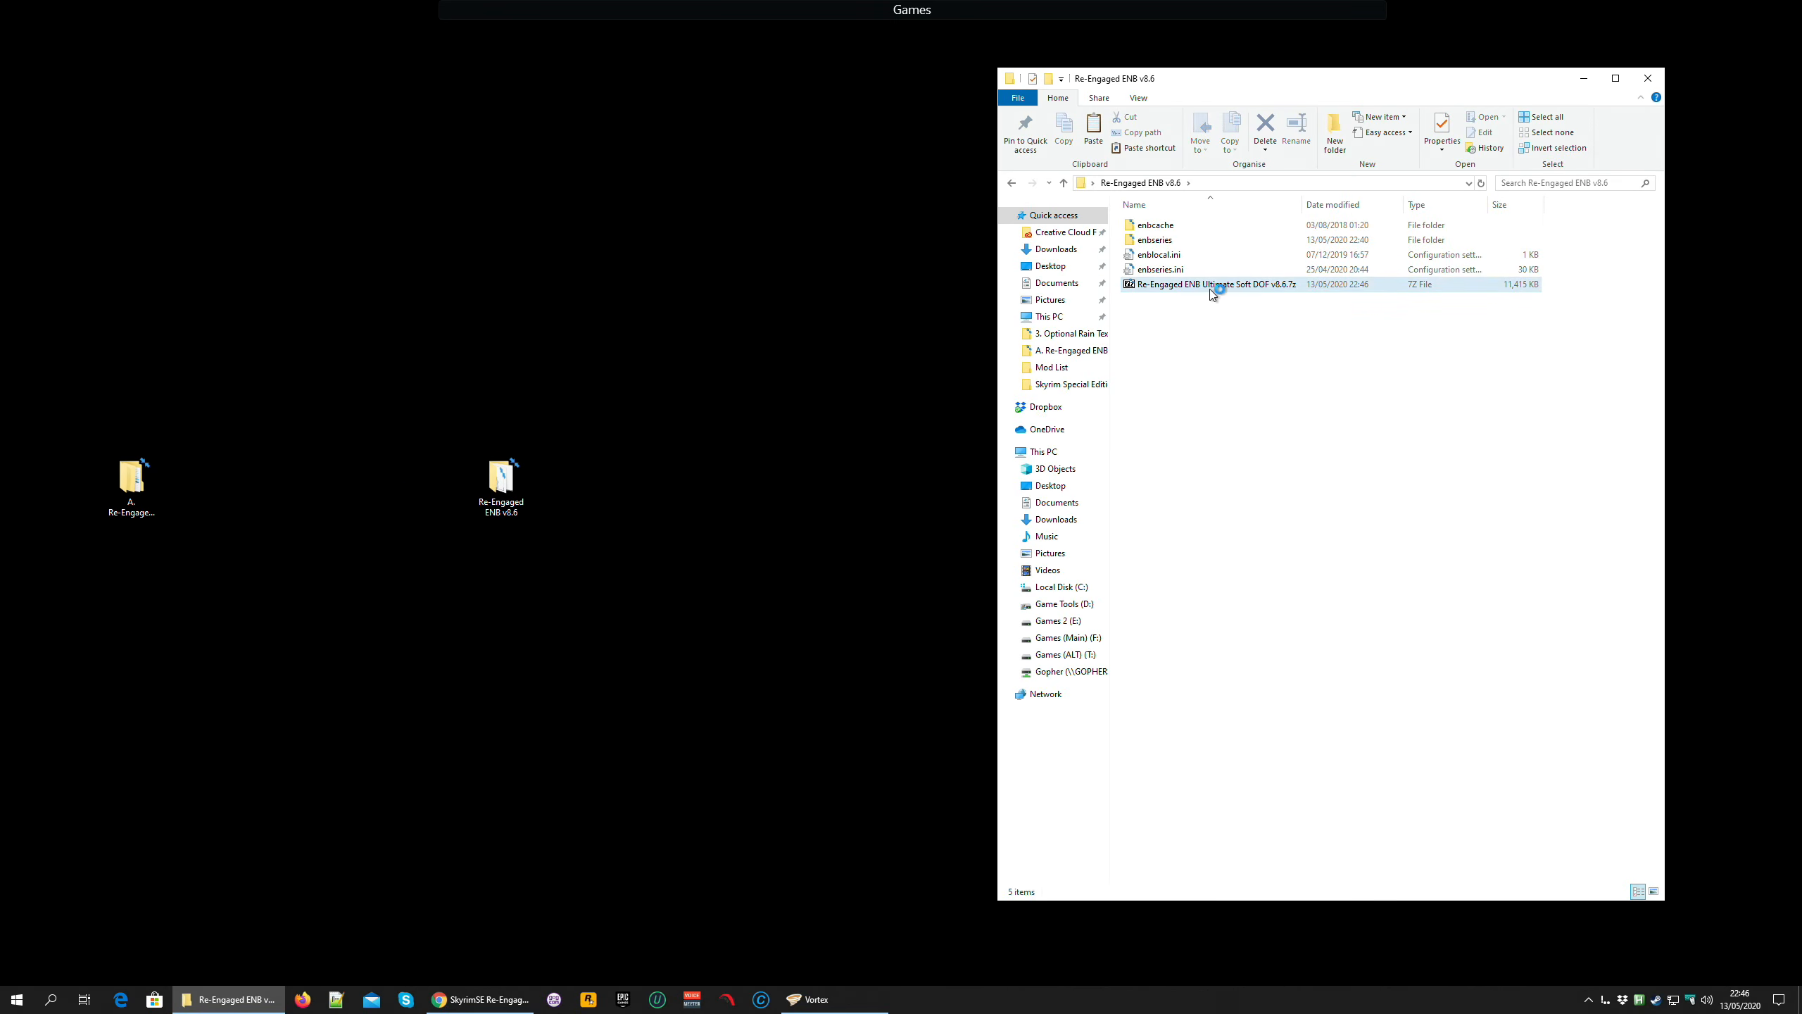
Switch to Vortex and add the Re-Engaged ENB Ultimate Soft DOF v8.6.7z archive from the folder to the mod list.
{"action": "left_click", "coordinate": [809, 999]}
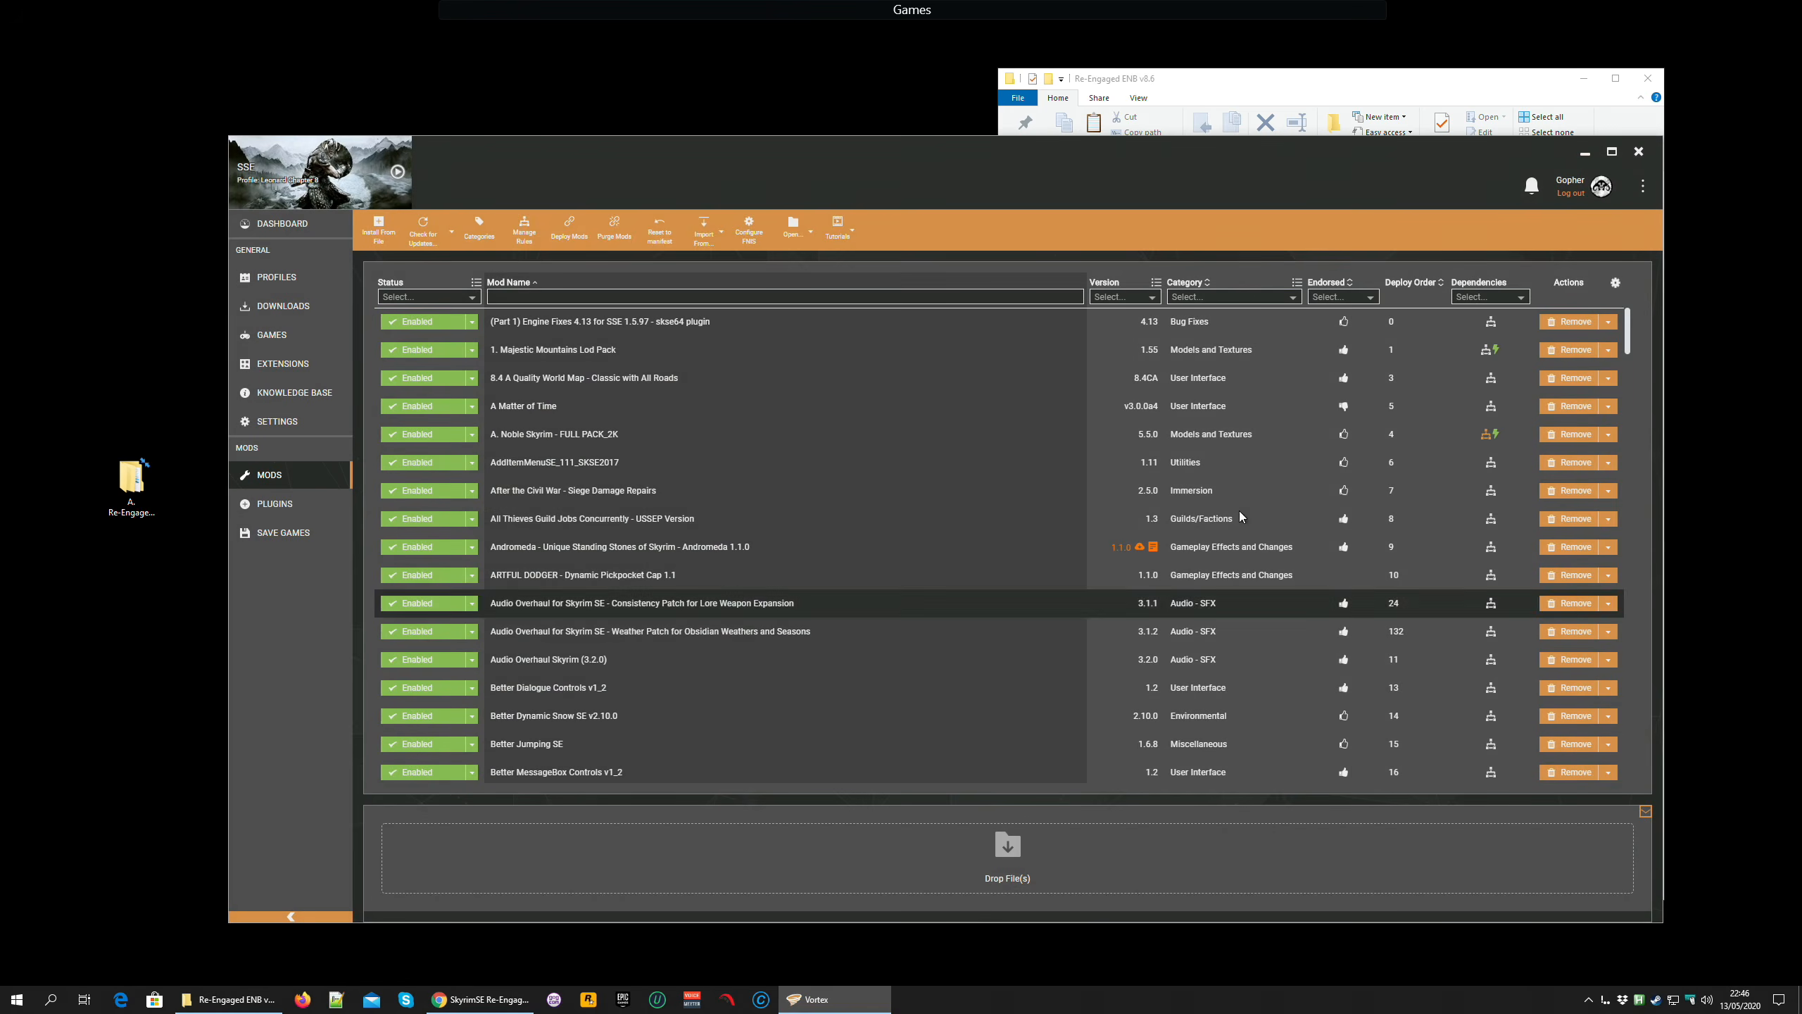
{"action": "left_click", "coordinate": [1244, 102]}
{"action": "left_click_drag", "start_coordinate": [1208, 286], "coordinate": [675, 872]}
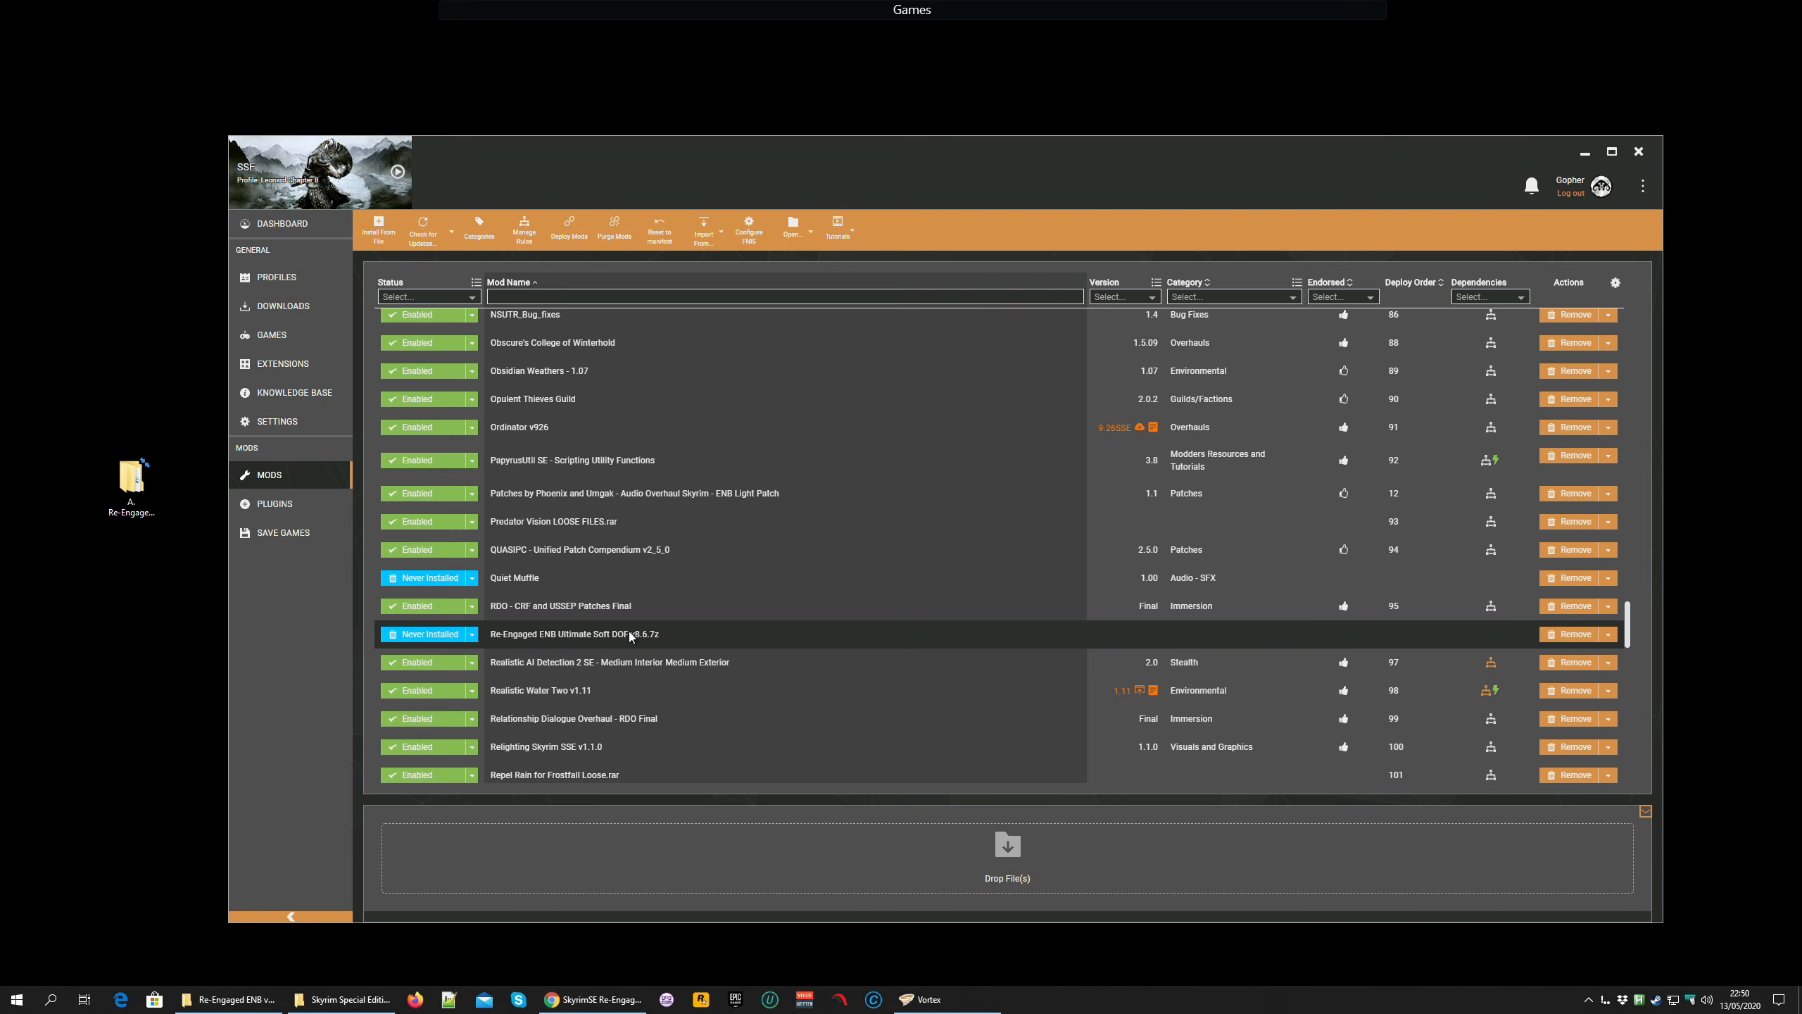
Install the Re-Engaged ENB Ultimate Soft DOF v8.6.7z mod and dismiss the installation notification.
{"action": "right_click", "coordinate": [578, 639]}
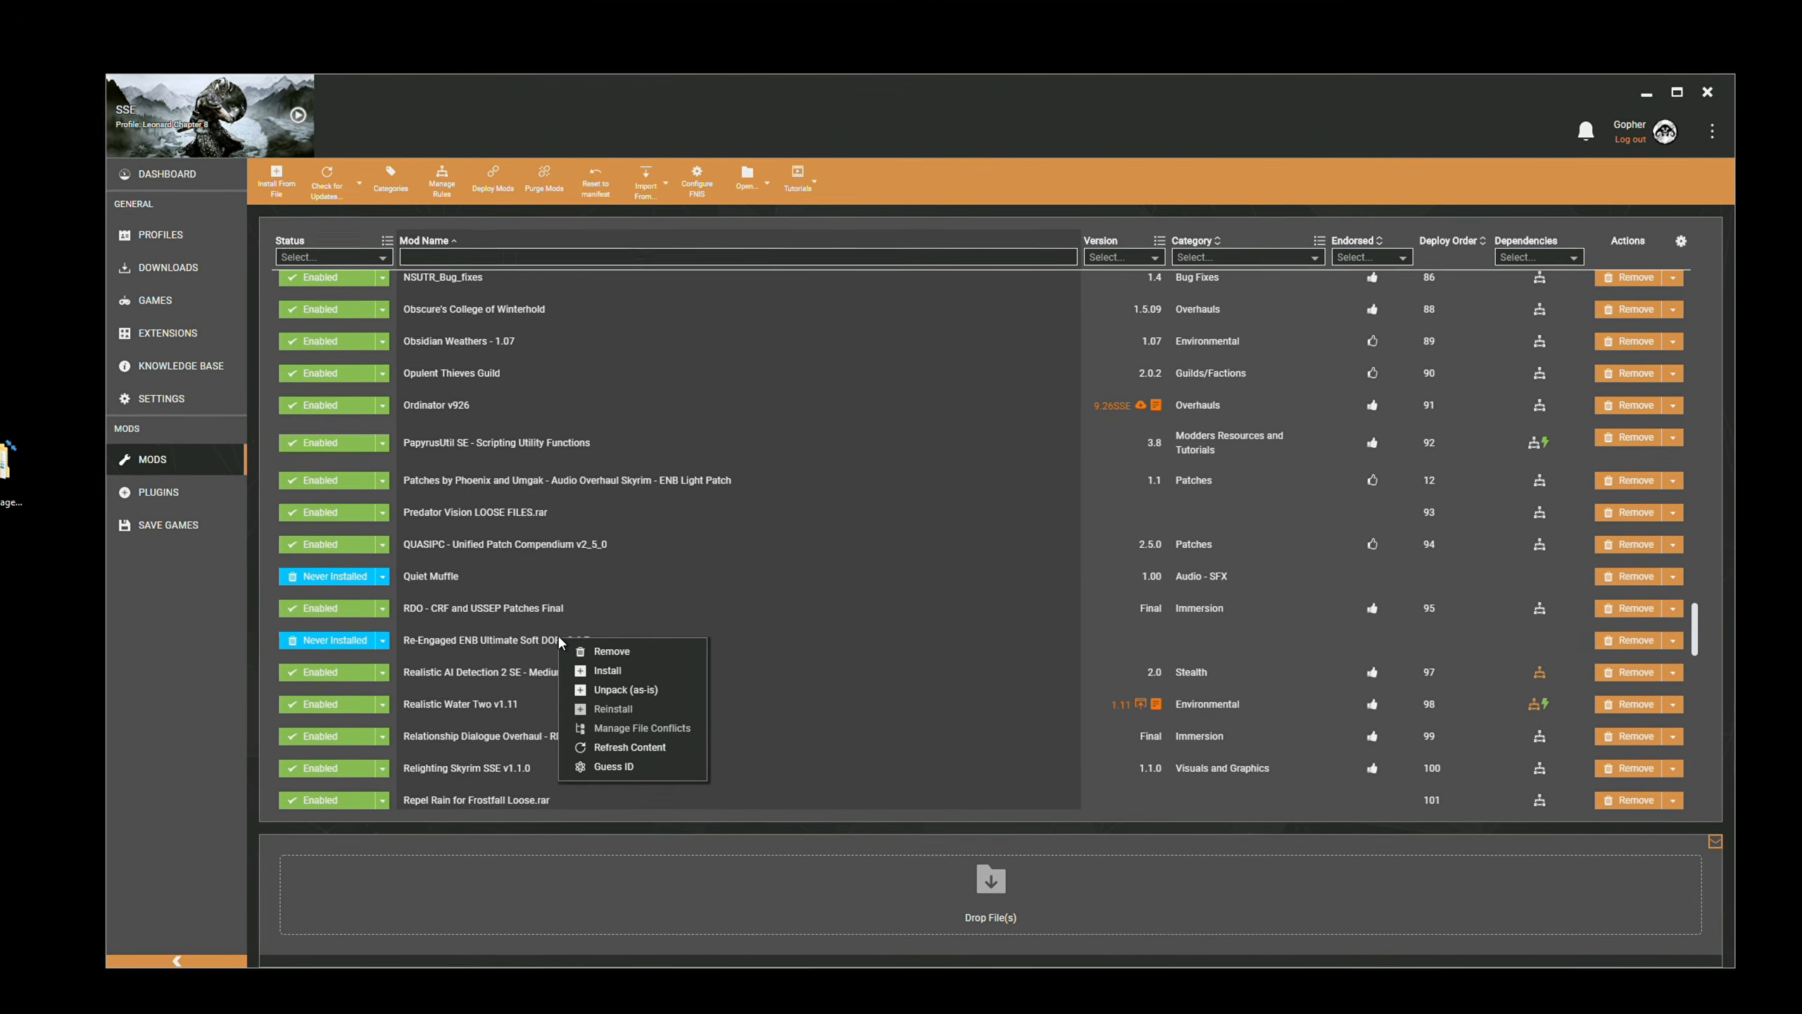
{"action": "left_click", "coordinate": [652, 689]}
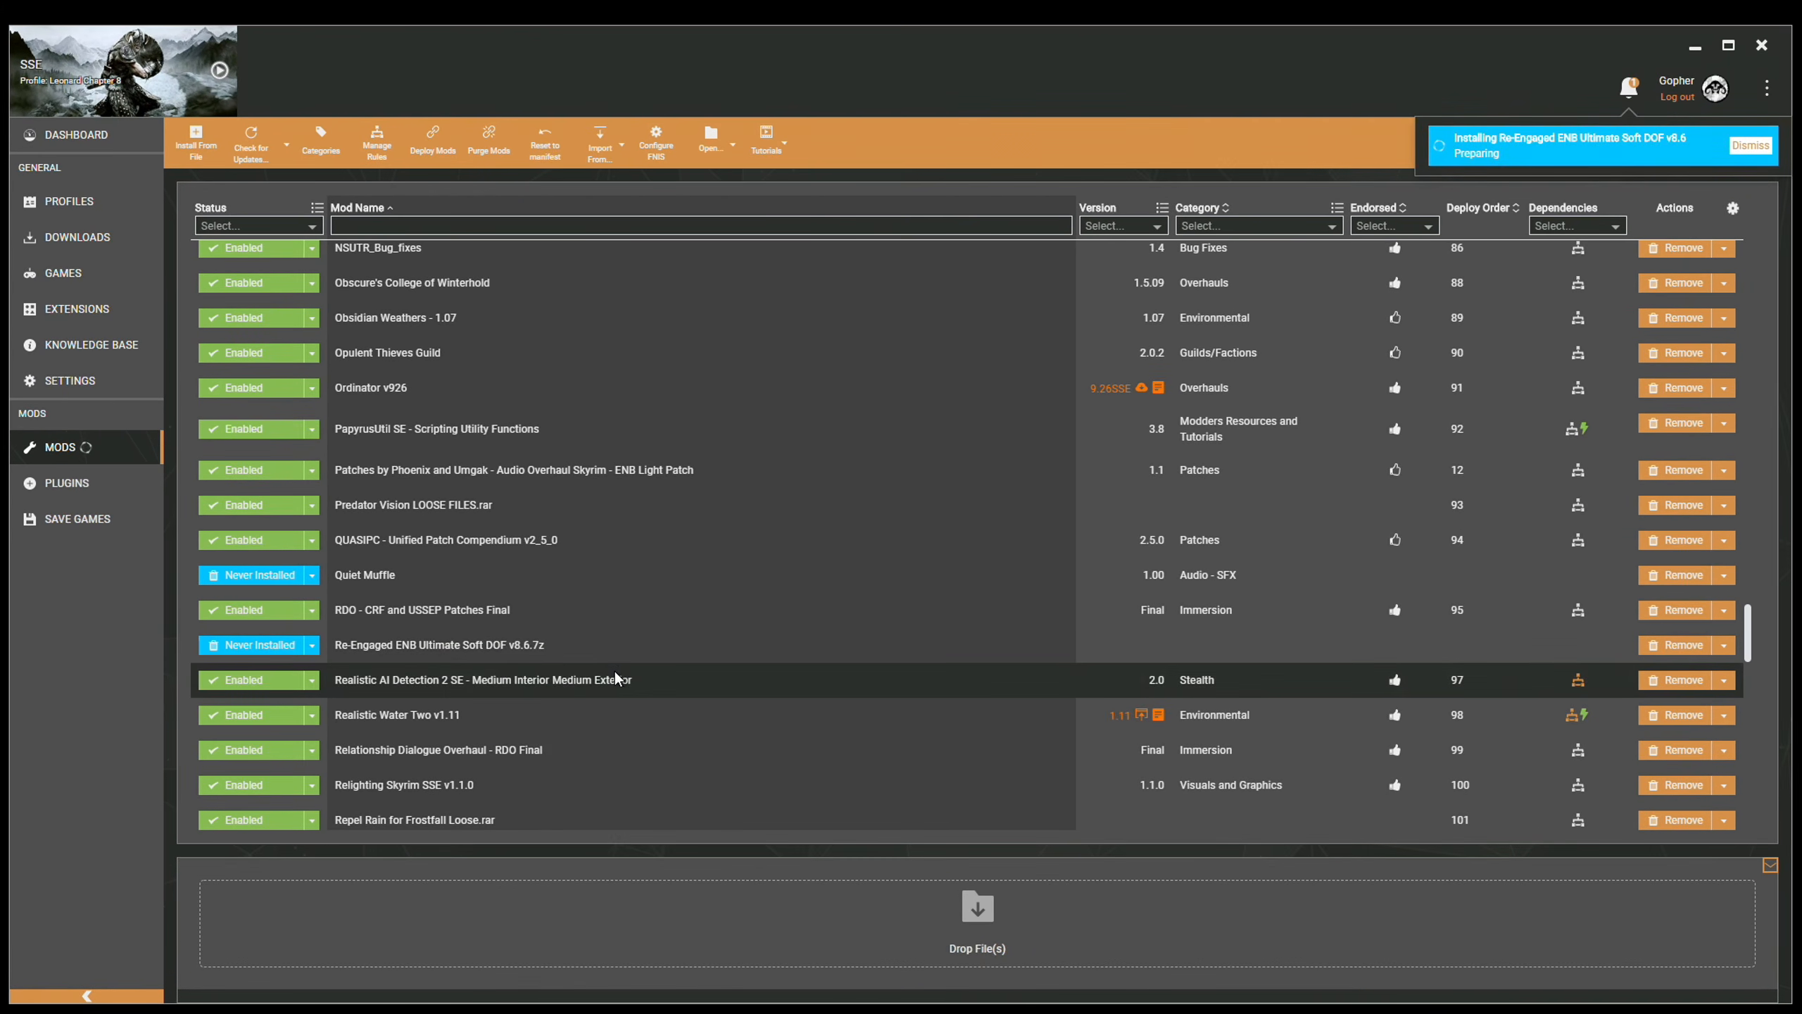
{"action": "left_click", "coordinate": [1751, 145]}
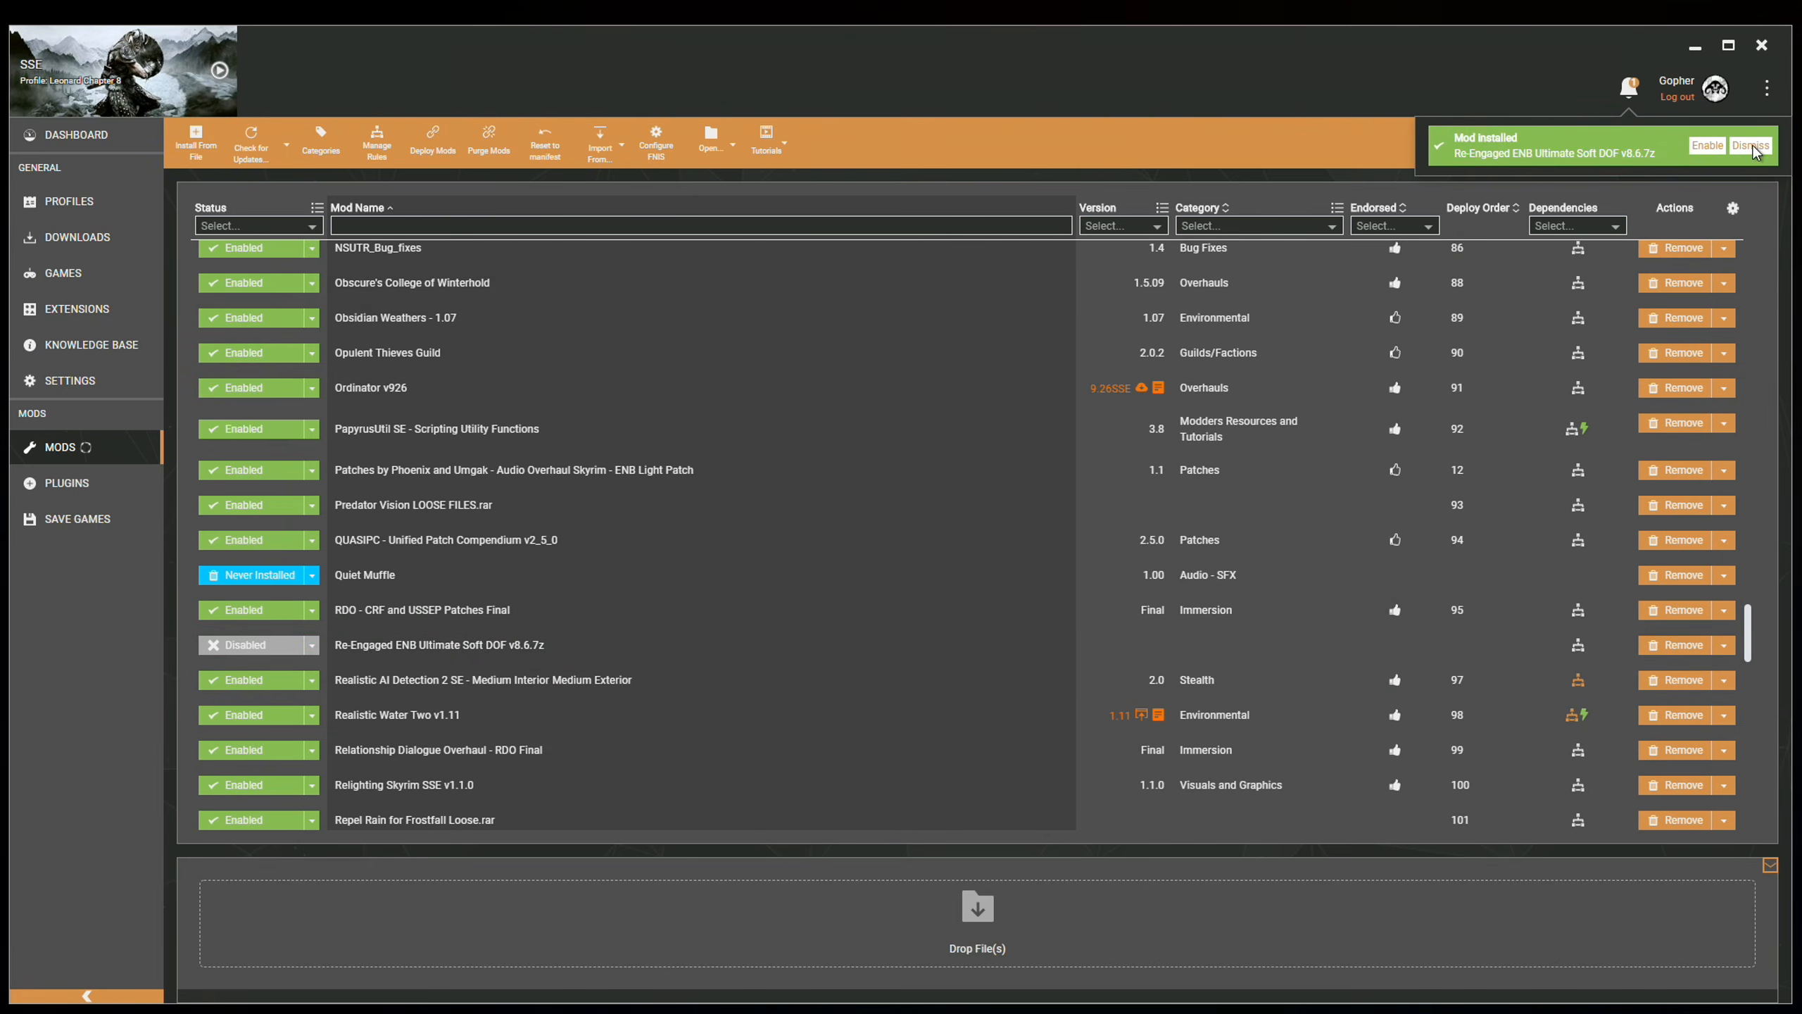
Set the mod type of Re-Engaged ENB Ultimate Soft DOF v8.6.7z to enb and enable the mod.
{"action": "left_click", "coordinate": [911, 655]}
{"action": "left_click", "coordinate": [1593, 669]}
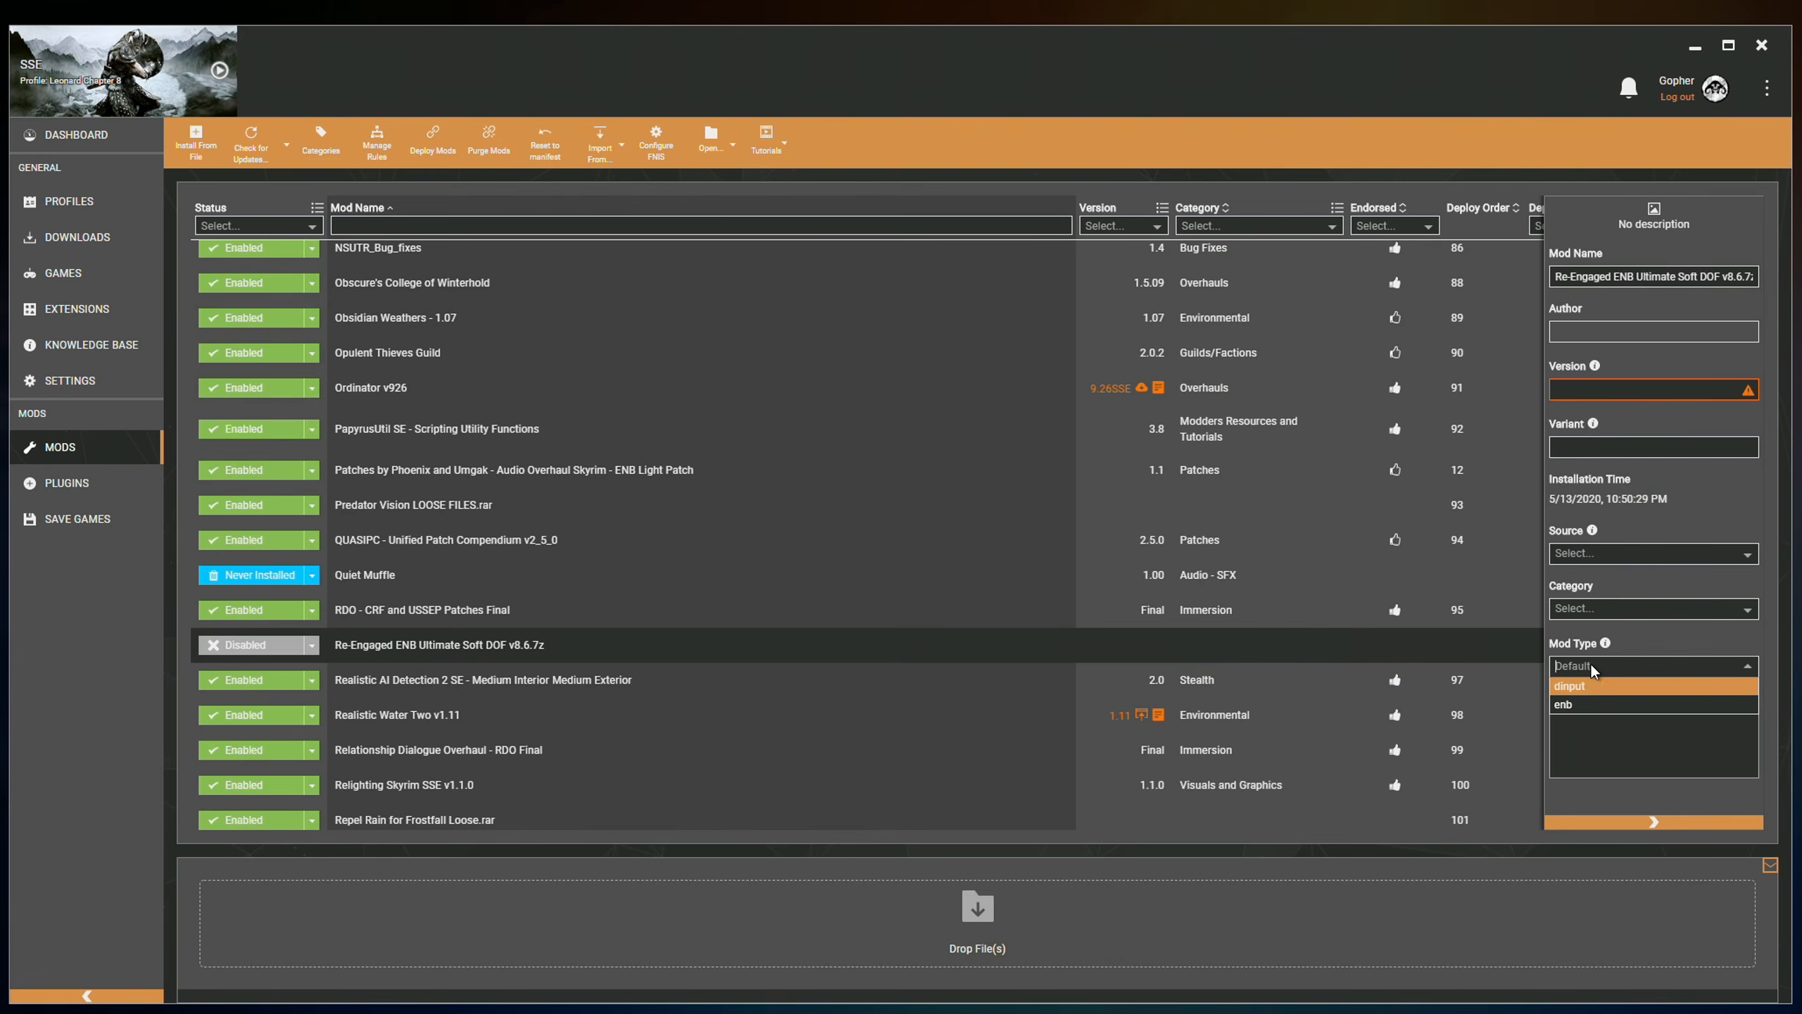
{"action": "left_click", "coordinate": [1583, 704]}
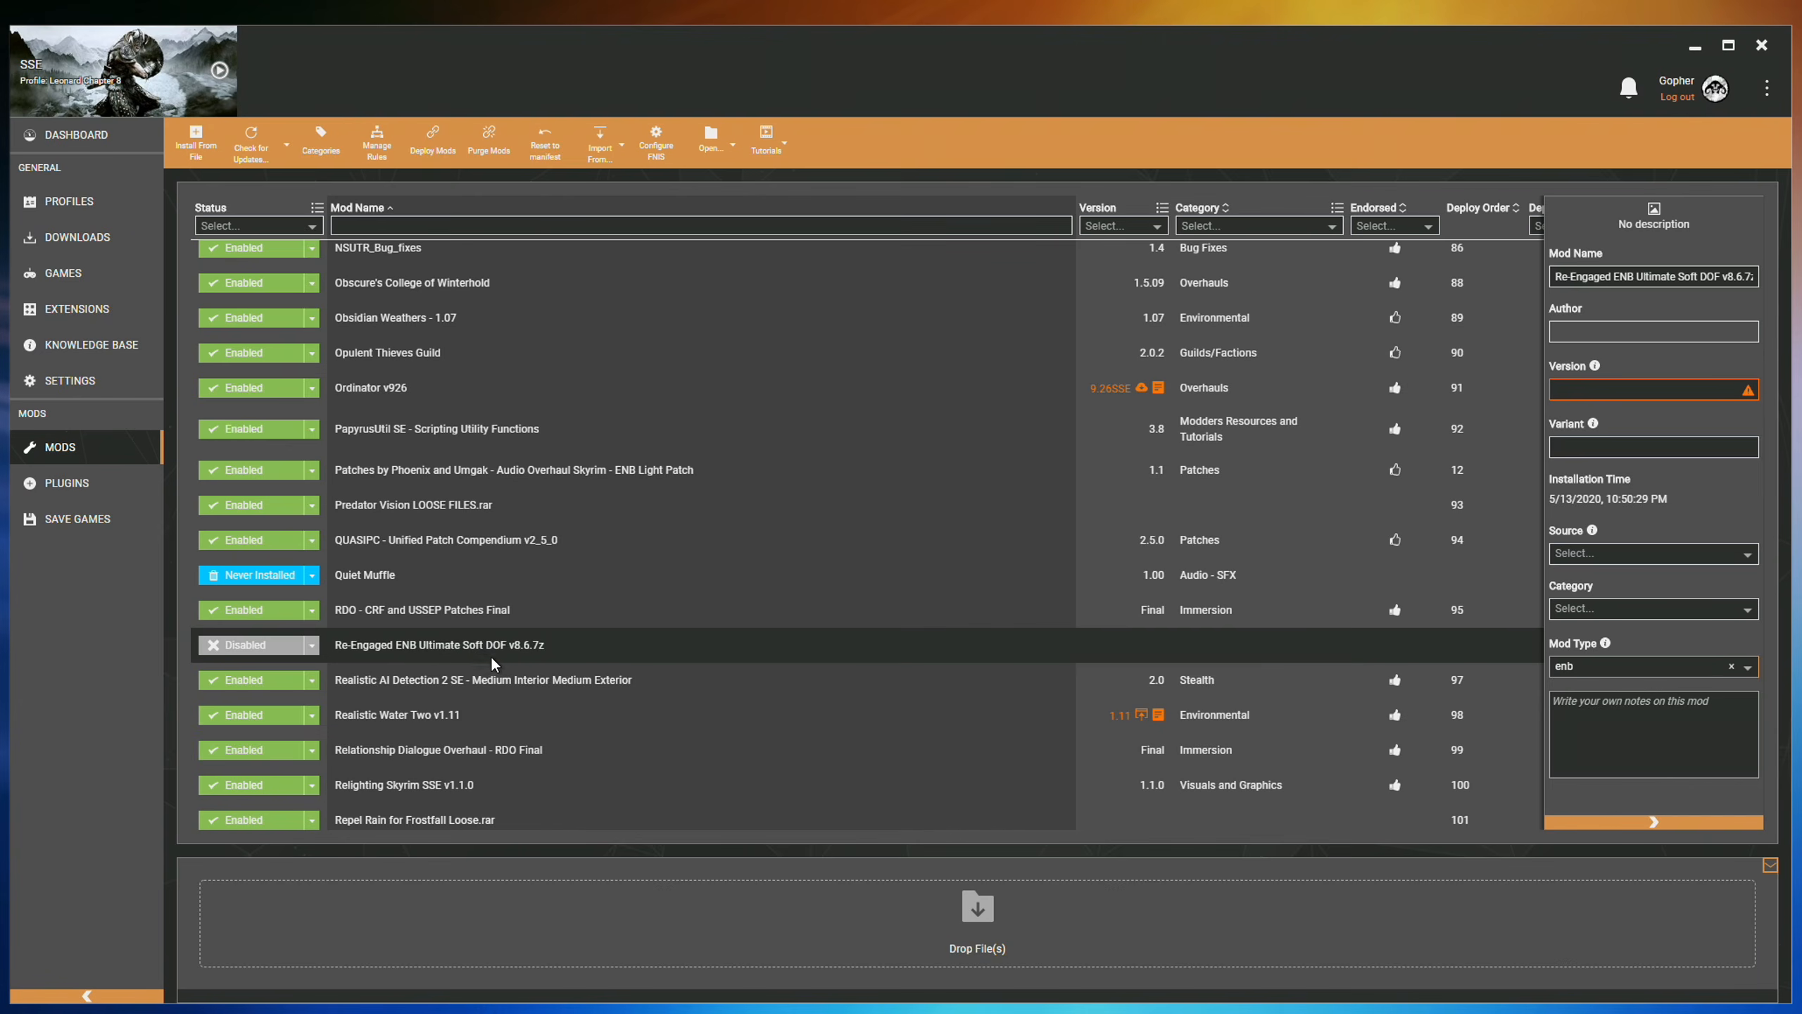
{"action": "left_click", "coordinate": [254, 652]}
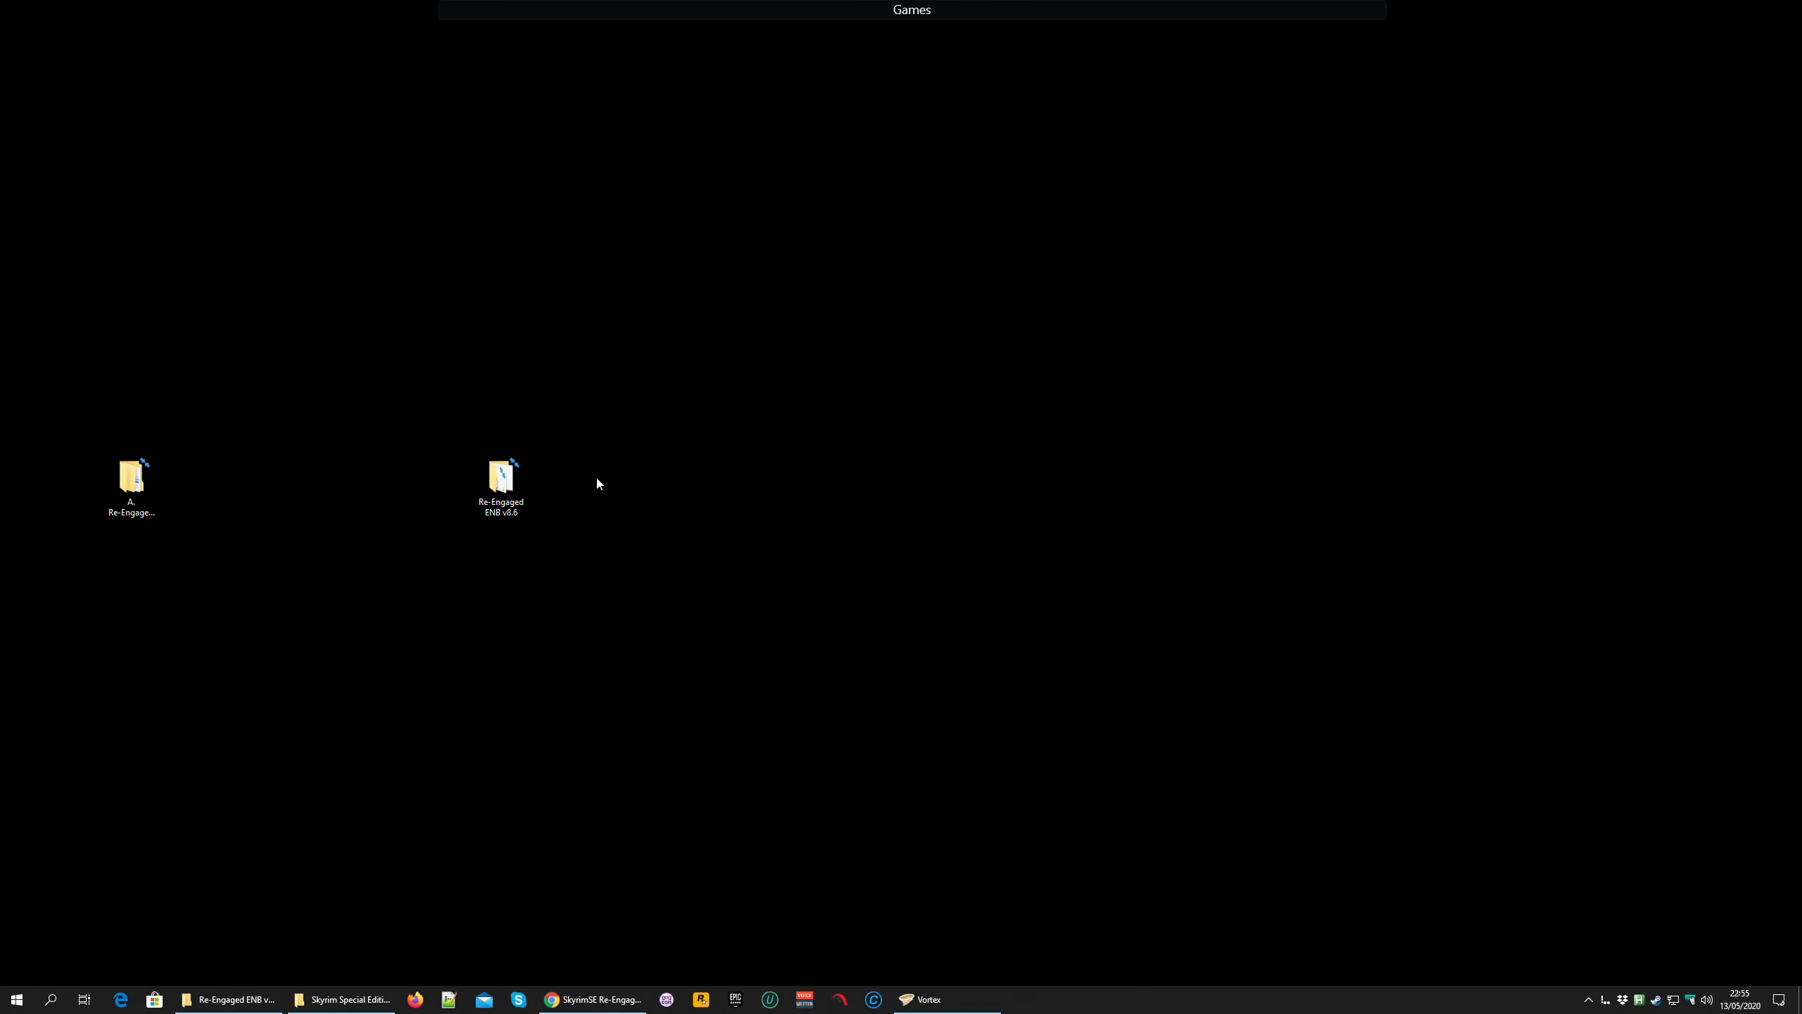
Examine the contents of A. Re-Engaged ENB for Obsidian V8.6a inside the extracted preset folder on the desktop.
{"action": "double_click", "coordinate": [131, 480]}
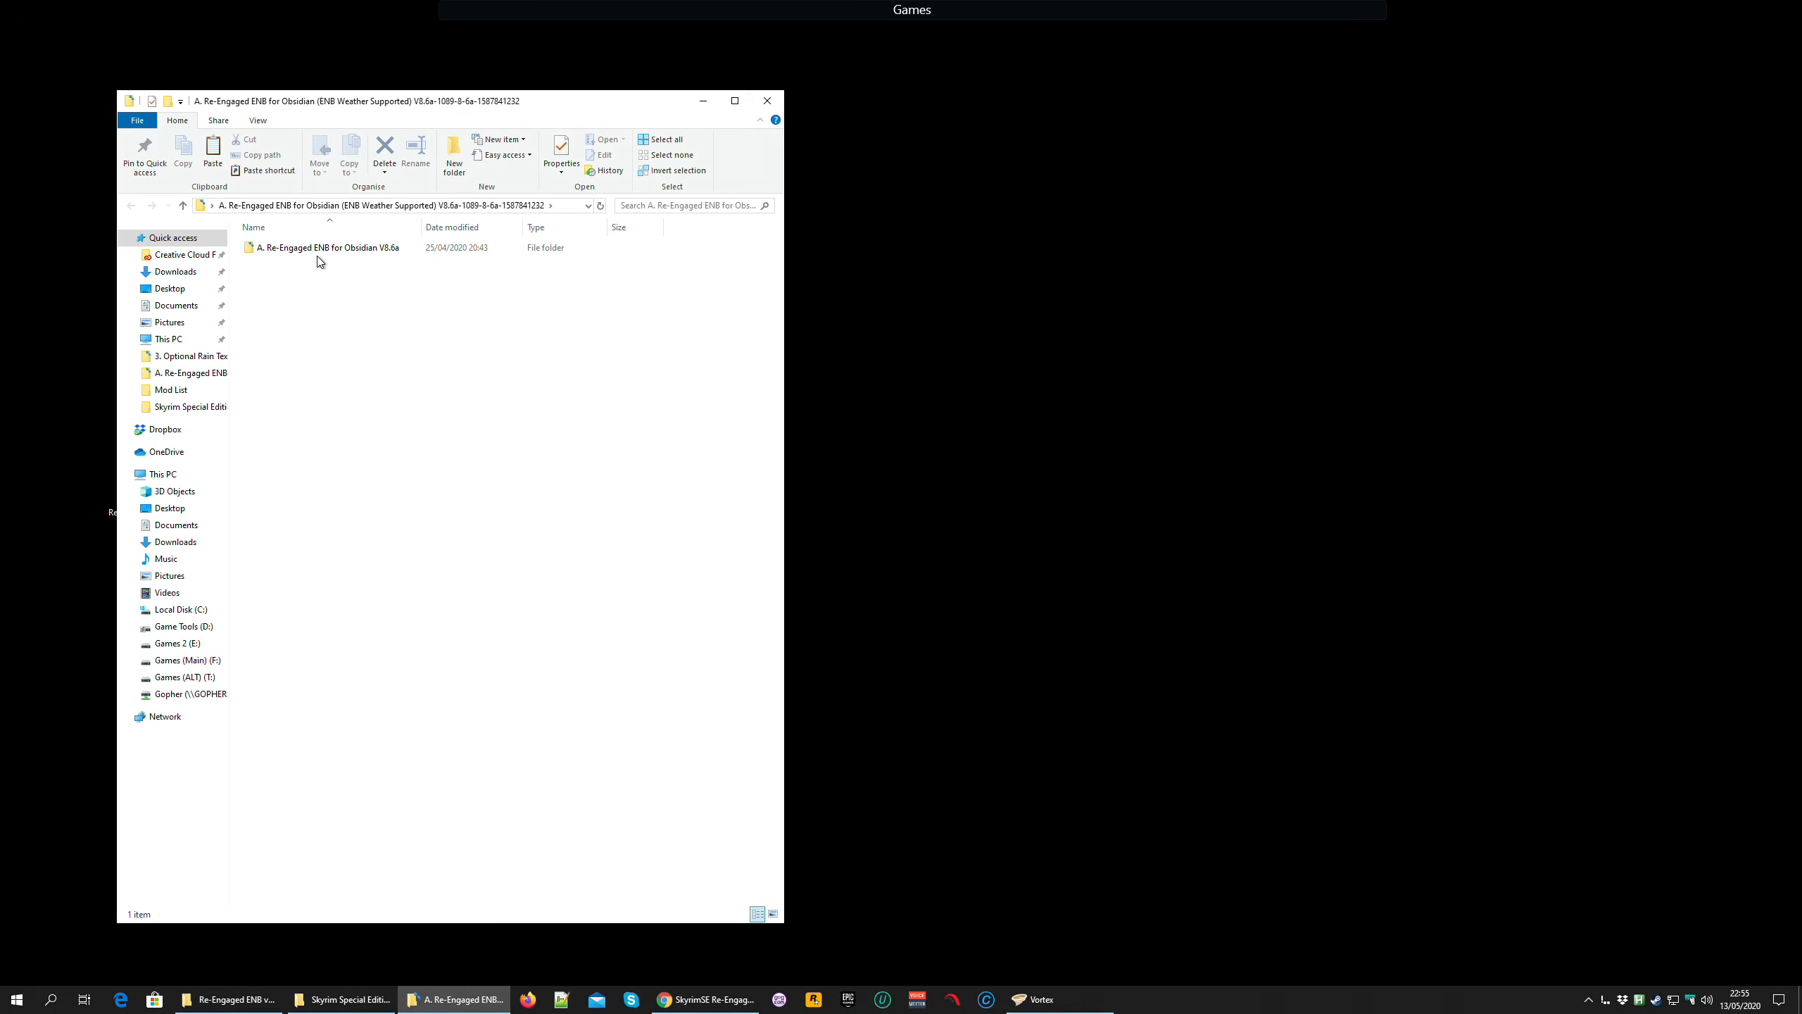
{"action": "double_click", "coordinate": [317, 255]}
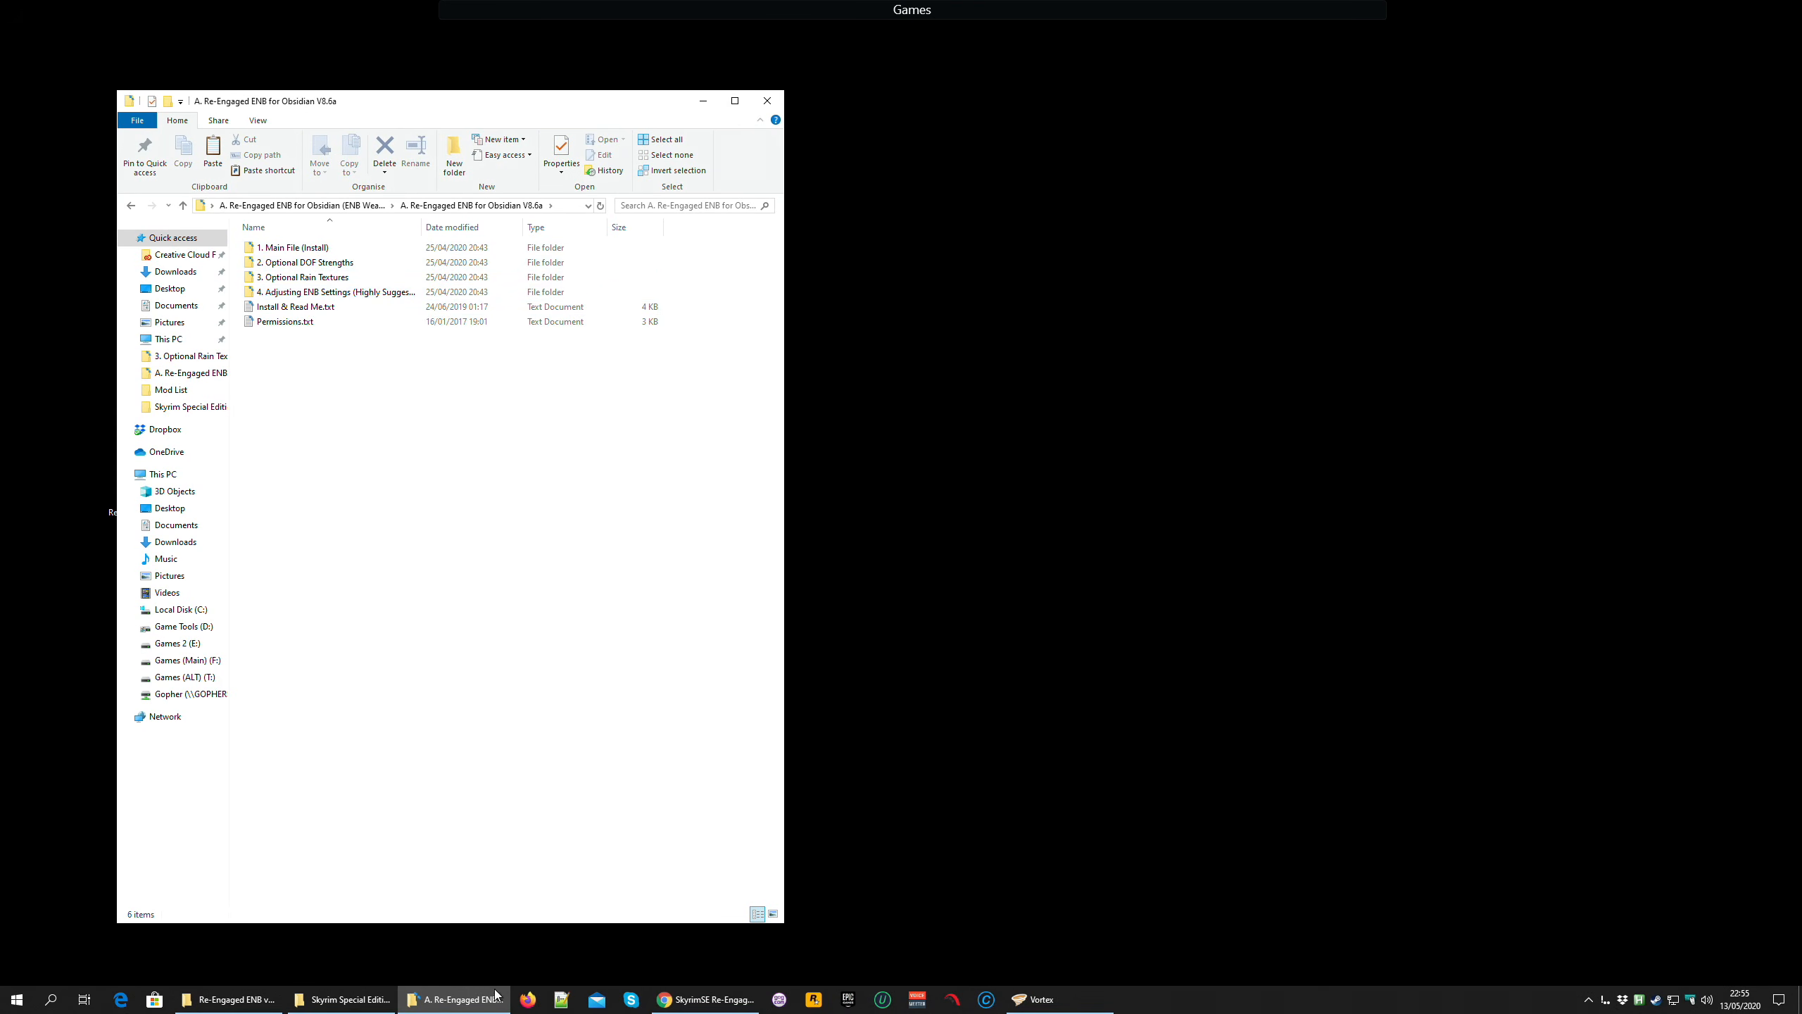
Switch to Vortex, disable Re-Engaged ENB Ultimate Soft DOF v8.6.7z and minimise the window.
{"action": "left_click", "coordinate": [1040, 1000]}
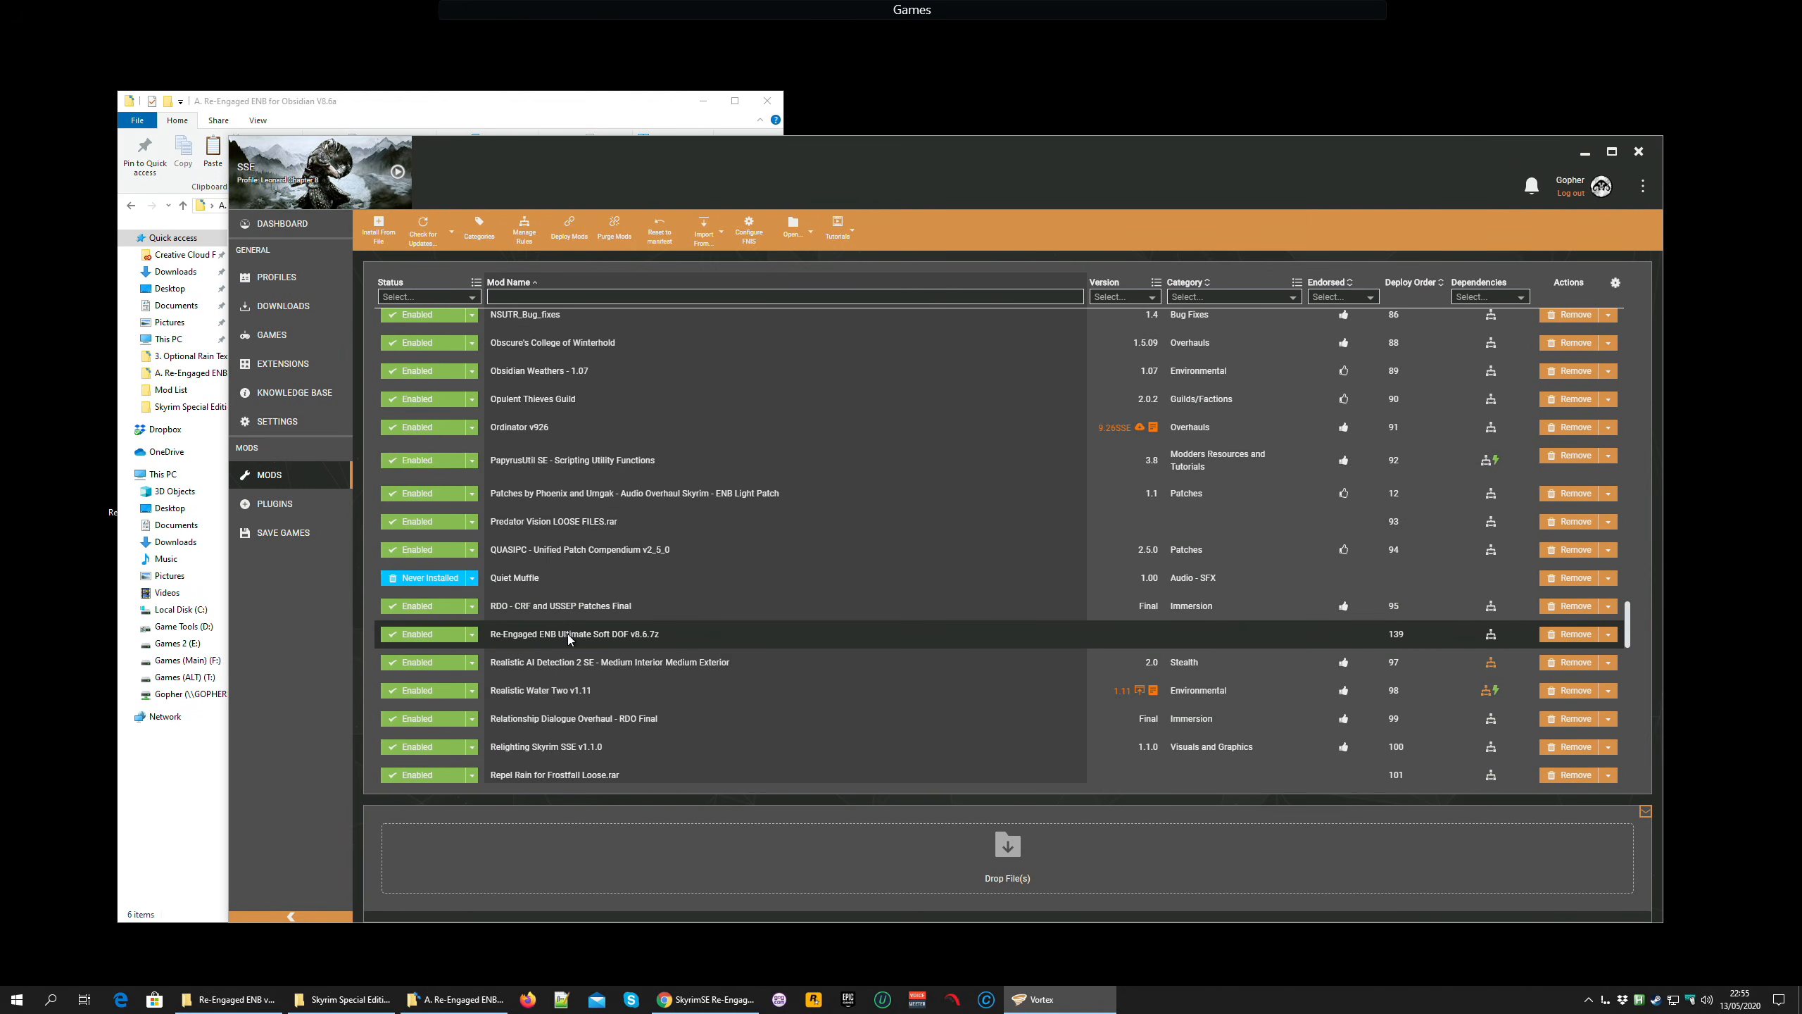
{"action": "left_click", "coordinate": [419, 636]}
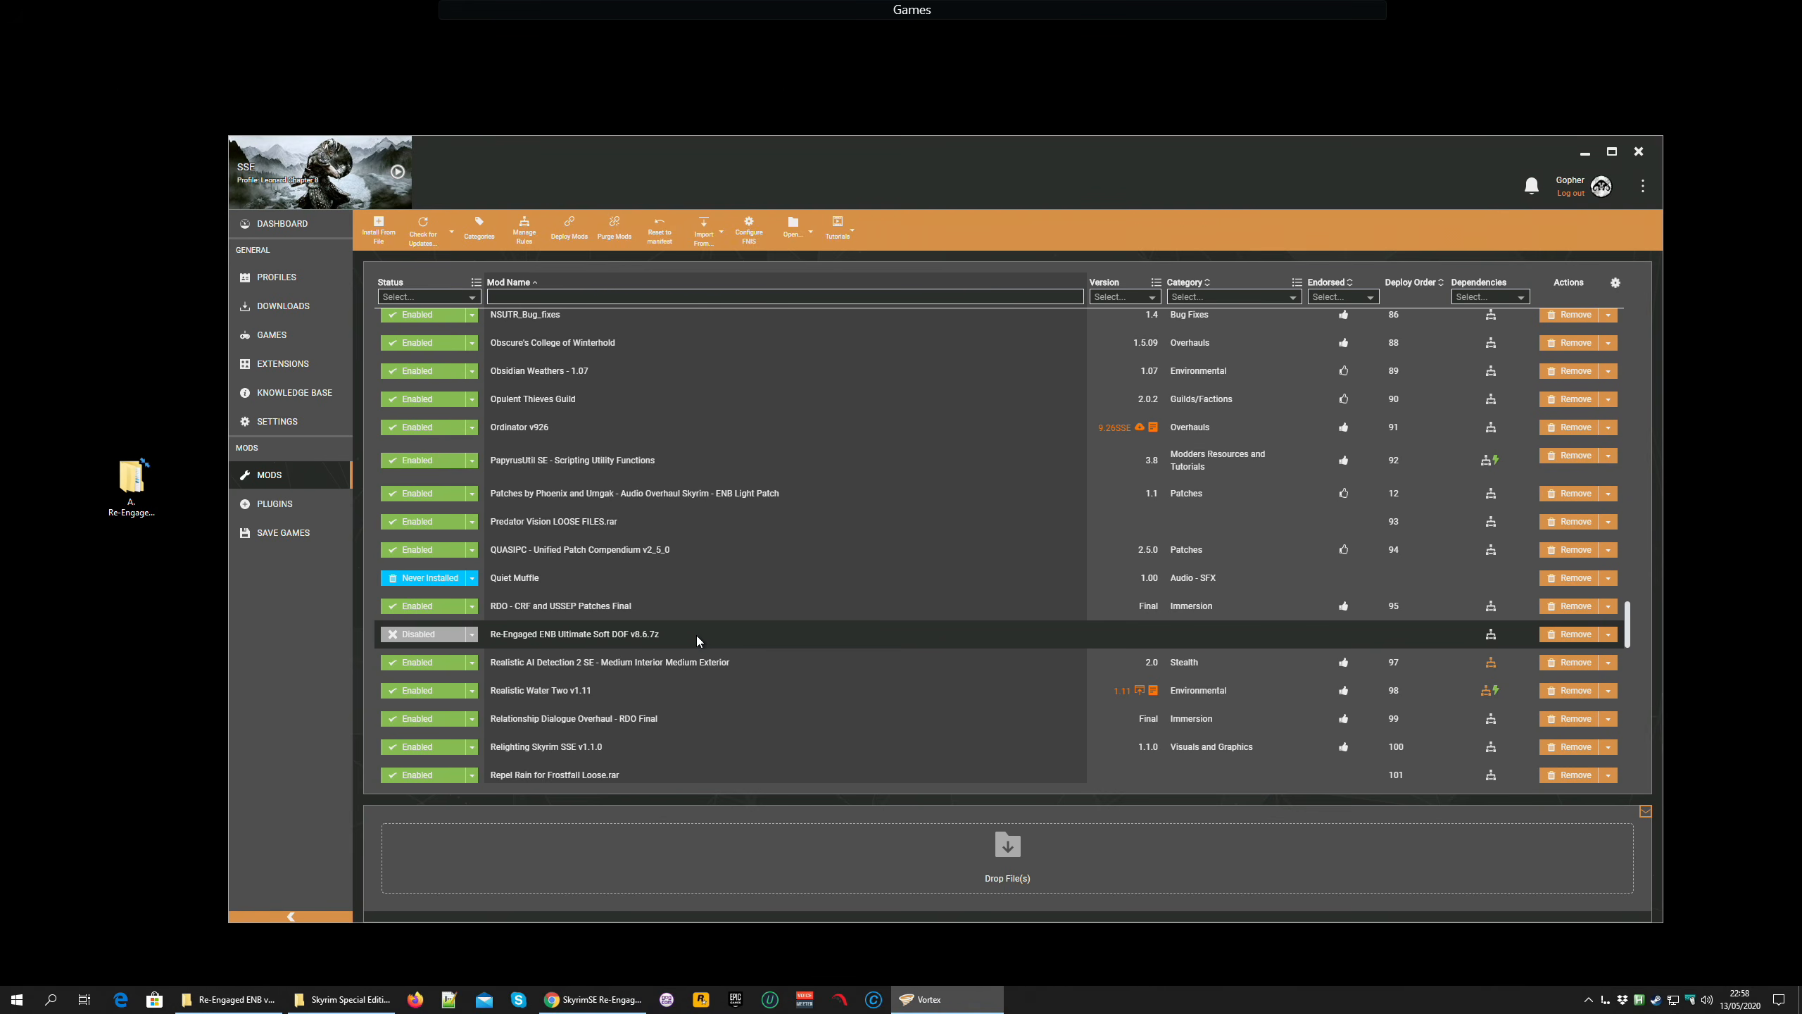
{"action": "left_click", "coordinate": [1585, 152]}
Empty the desktop folder Re-Engaged ENB v8.6 by deleting its 7z archive, enbcache, enbseries, enblocal.ini and enbseries.ini.
{"action": "double_click", "coordinate": [523, 507]}
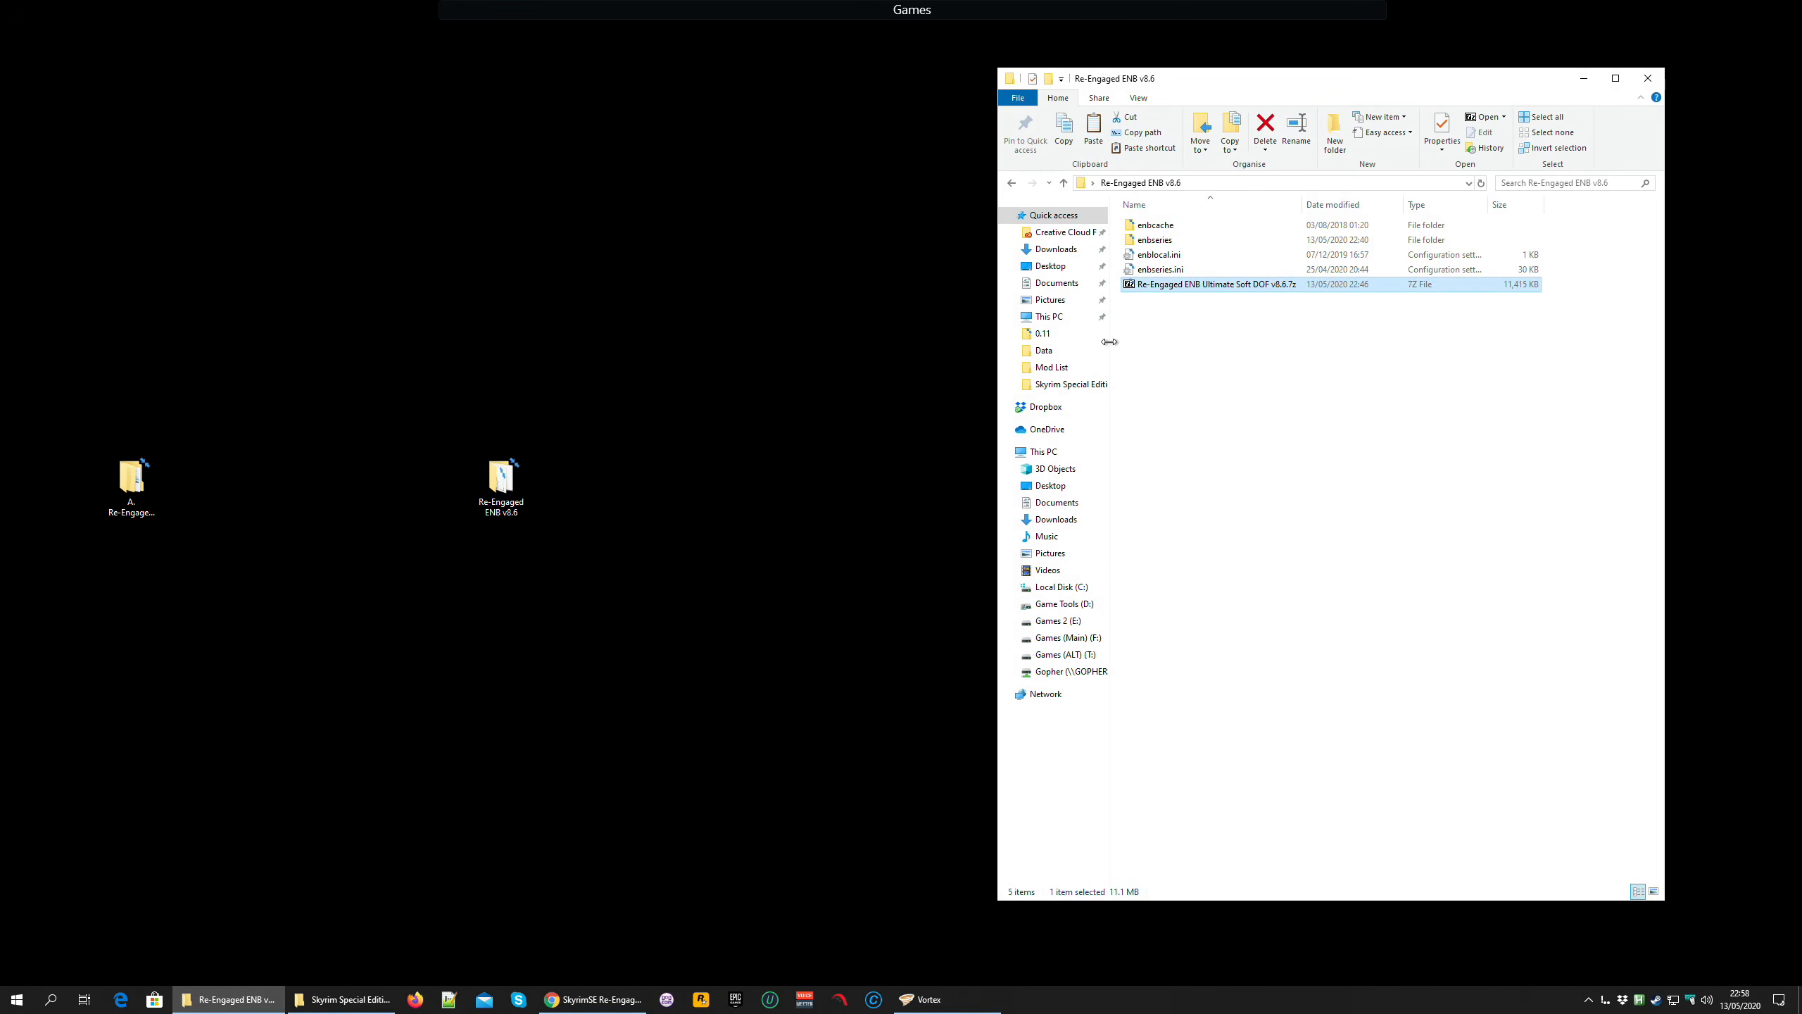
{"action": "right_click", "coordinate": [1211, 287]}
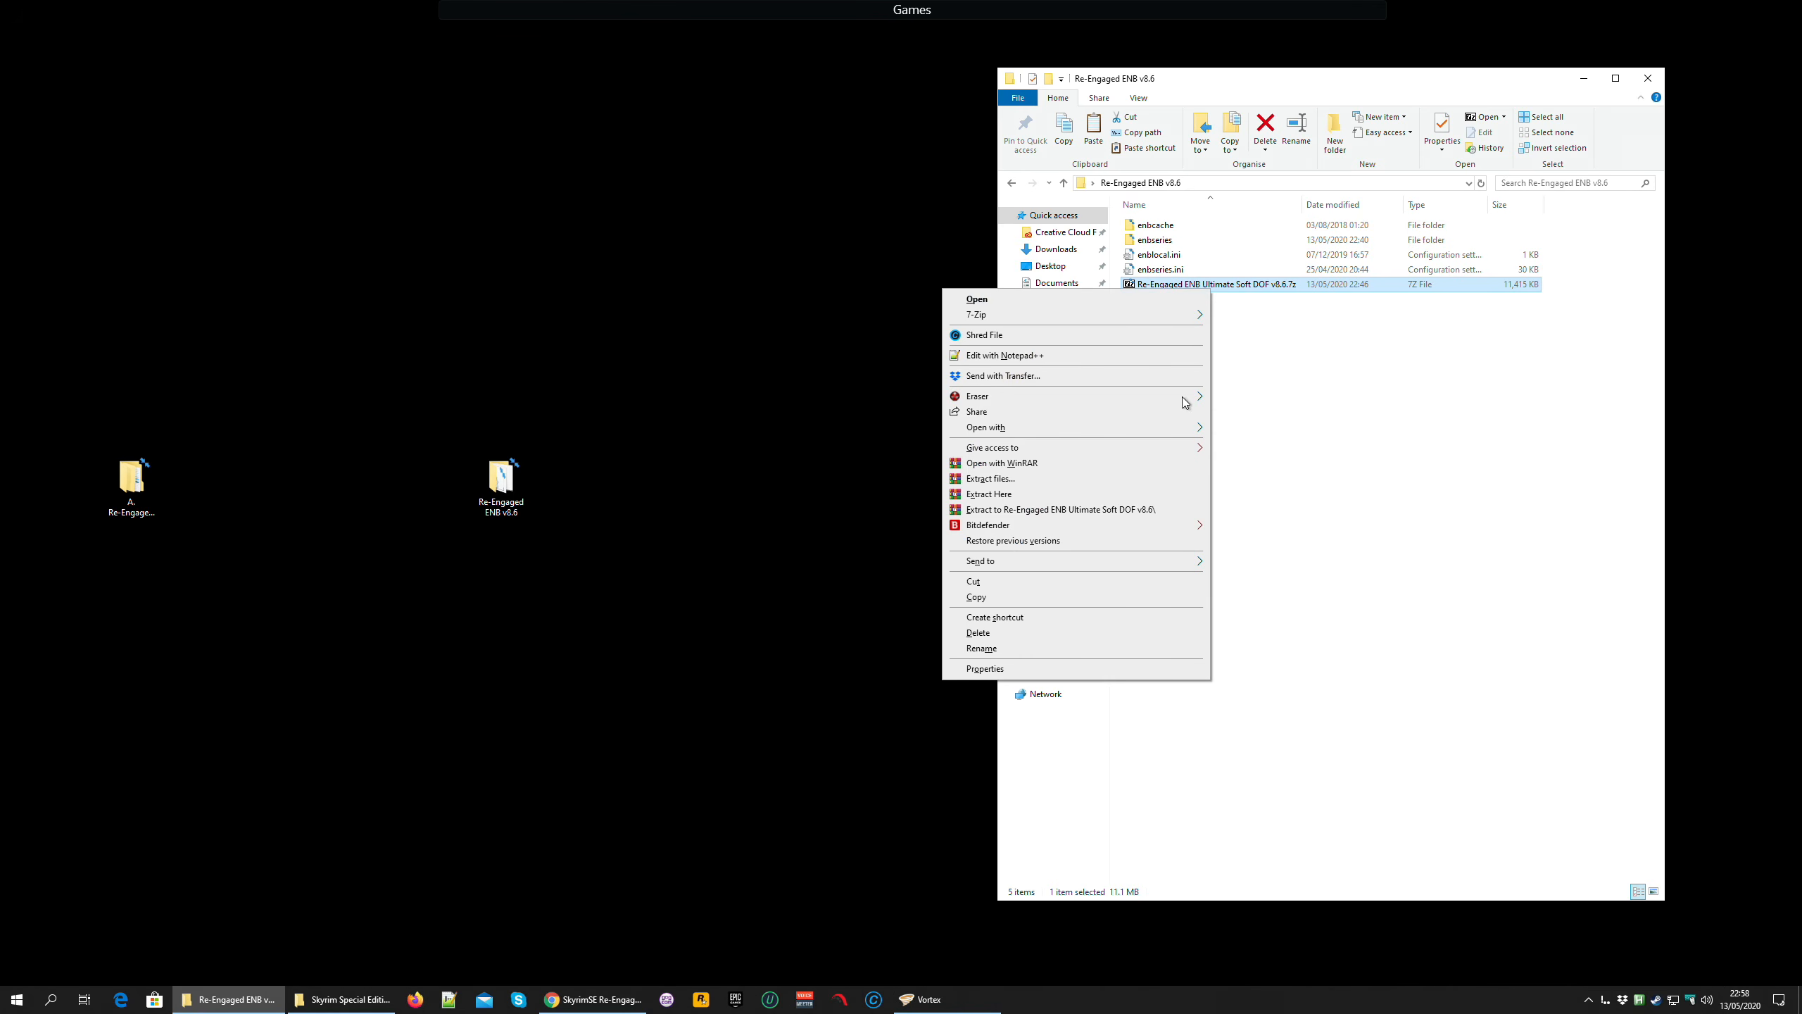
{"action": "left_click", "coordinate": [1036, 634]}
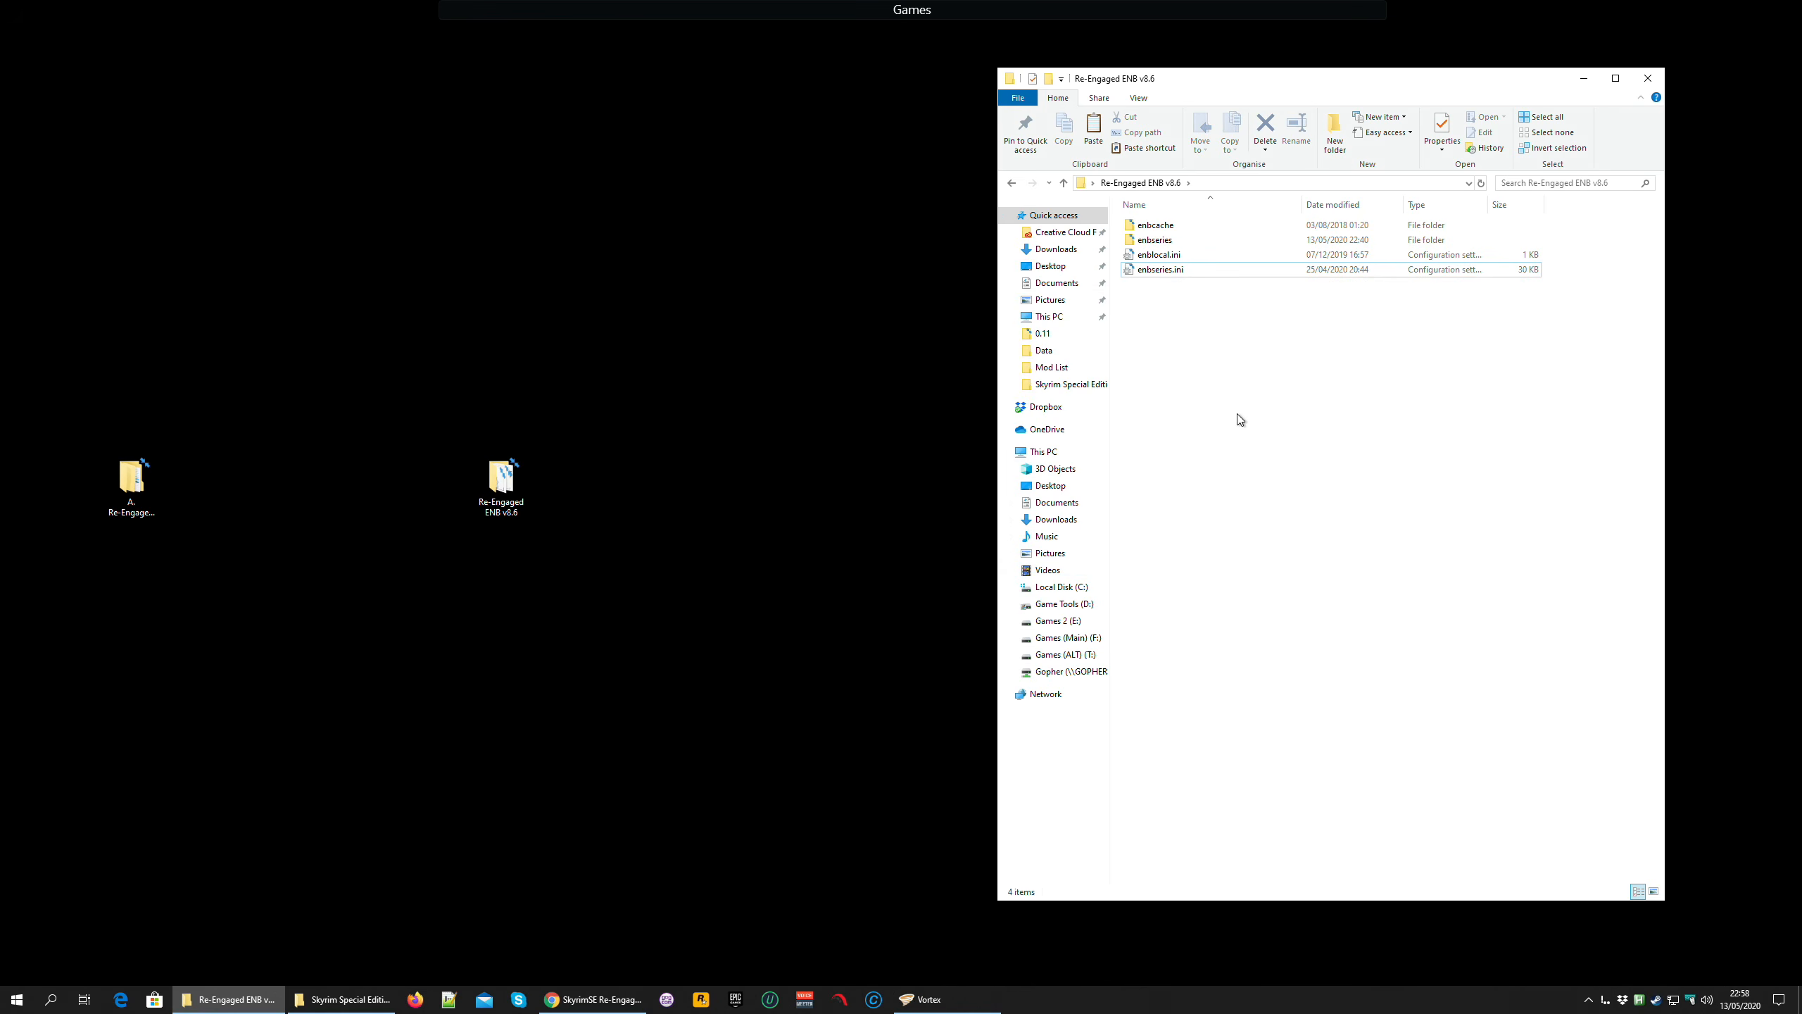
{"action": "left_click", "coordinate": [1155, 226]}
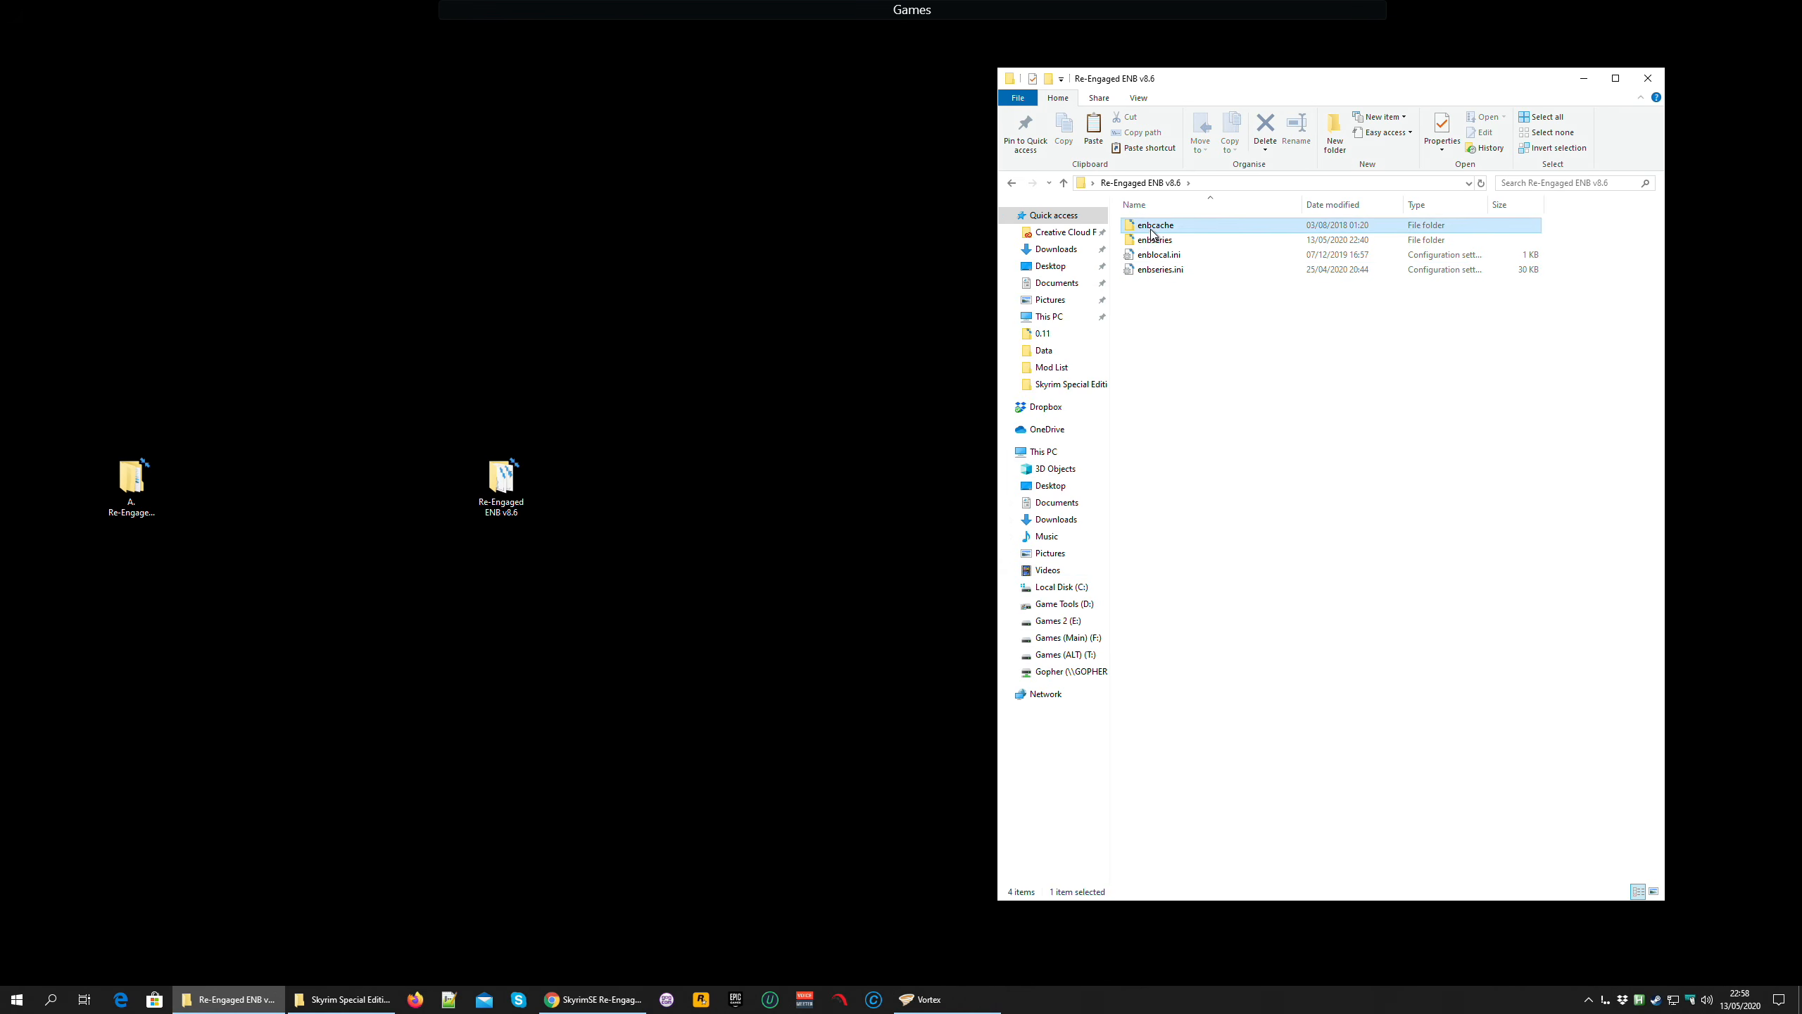
{"action": "left_click", "coordinate": [1169, 274], "text": "shift"}
{"action": "right_click", "coordinate": [1169, 274]}
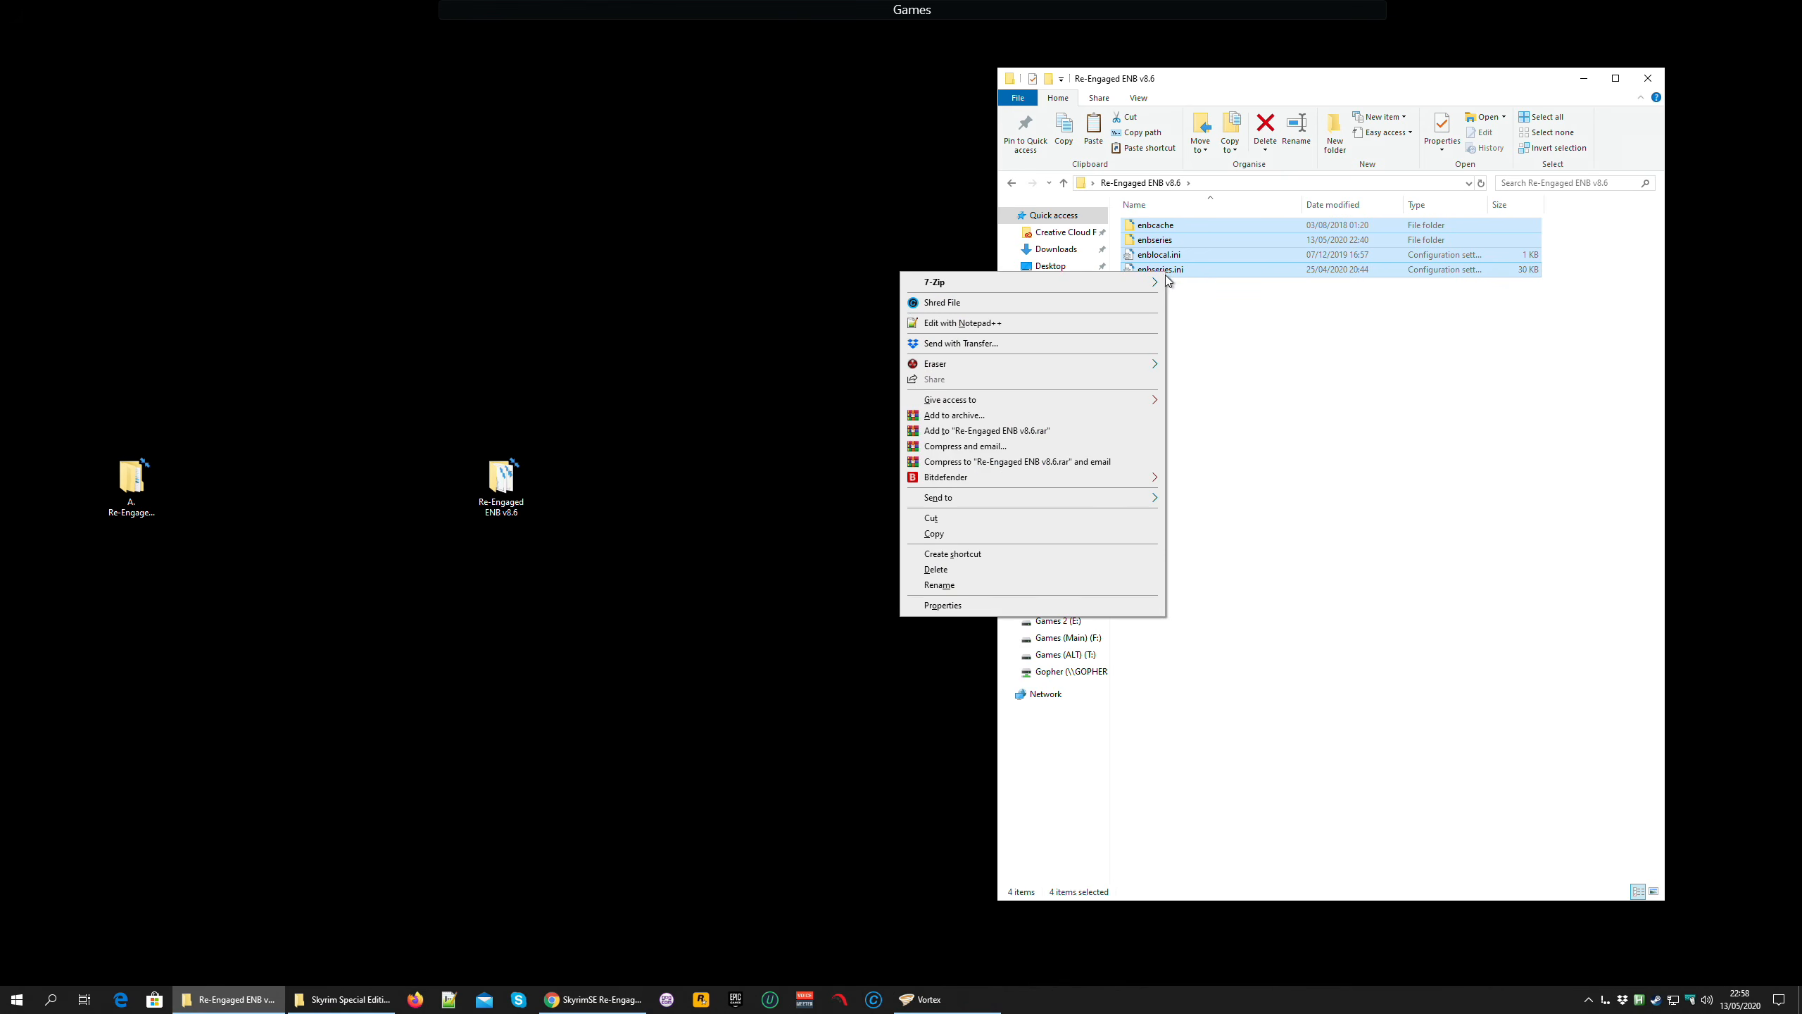
{"action": "left_click", "coordinate": [1018, 569]}
{"action": "key", "text": "Delete"}
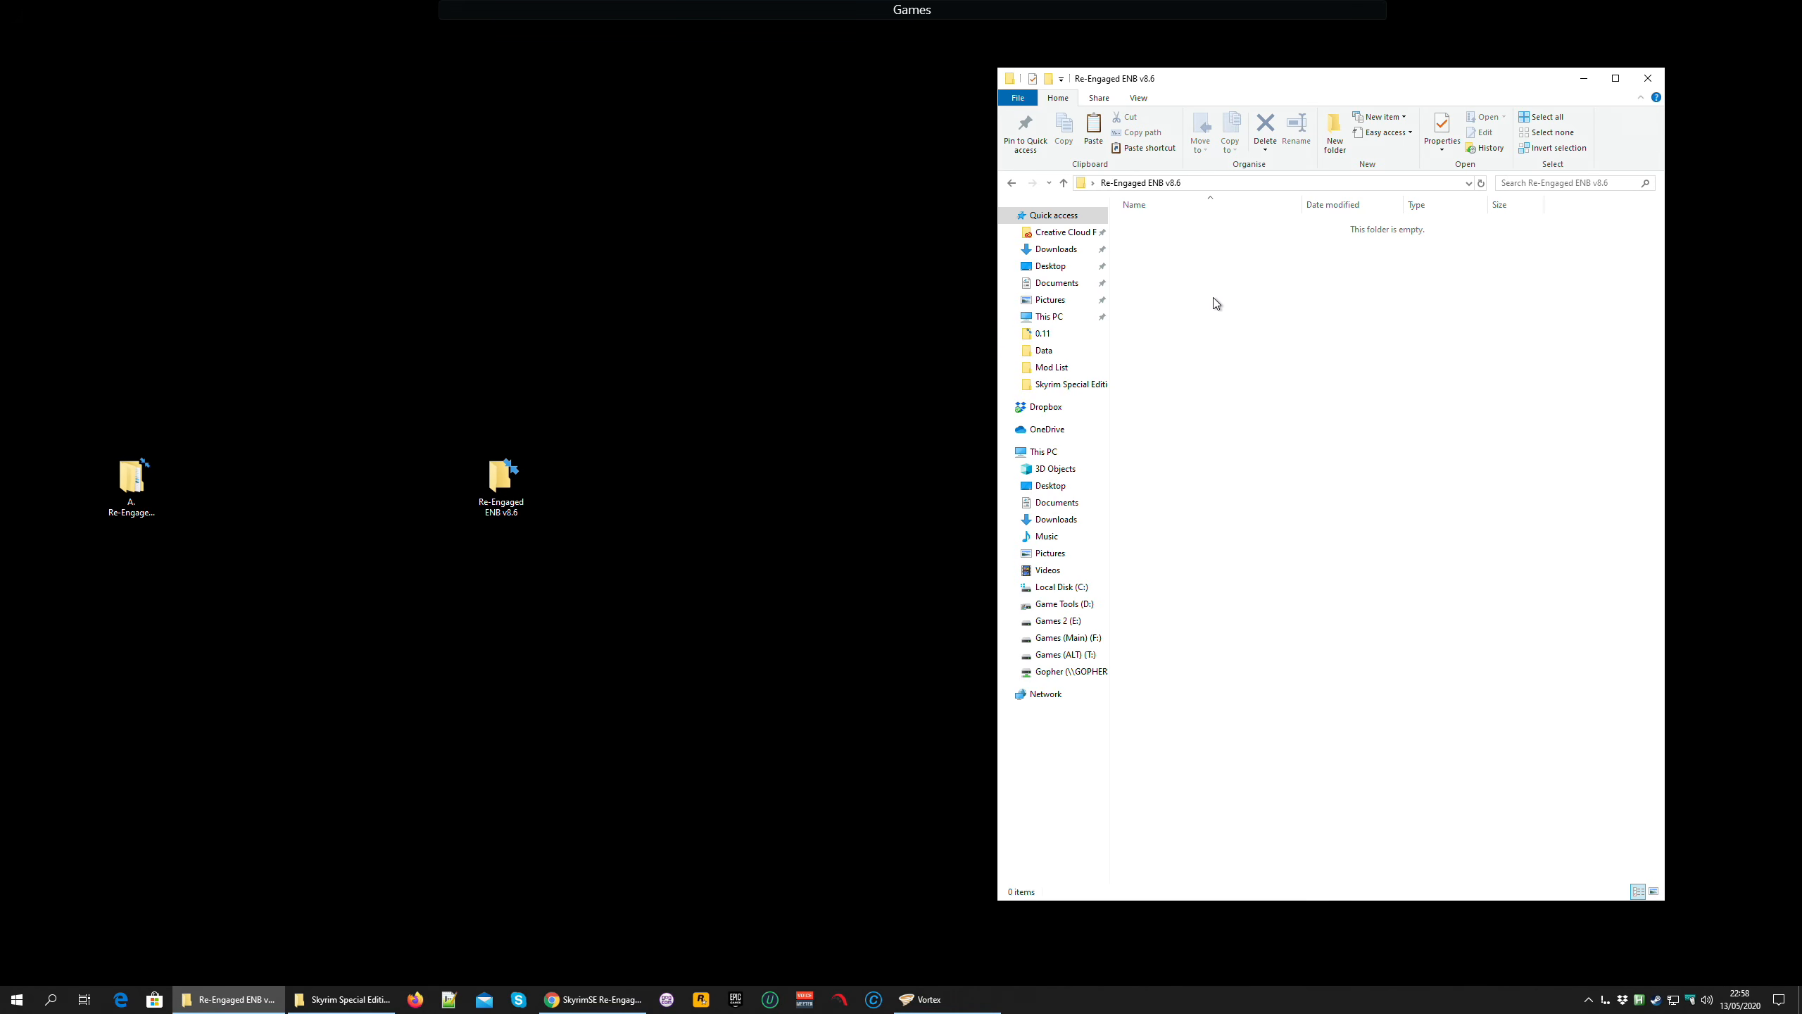
Add the original A. Re-Engaged ENB for Obsidian V8.6a 7z archive from the desktop to Vortex and find its entry in the mod list.
{"action": "left_click", "coordinate": [948, 1001]}
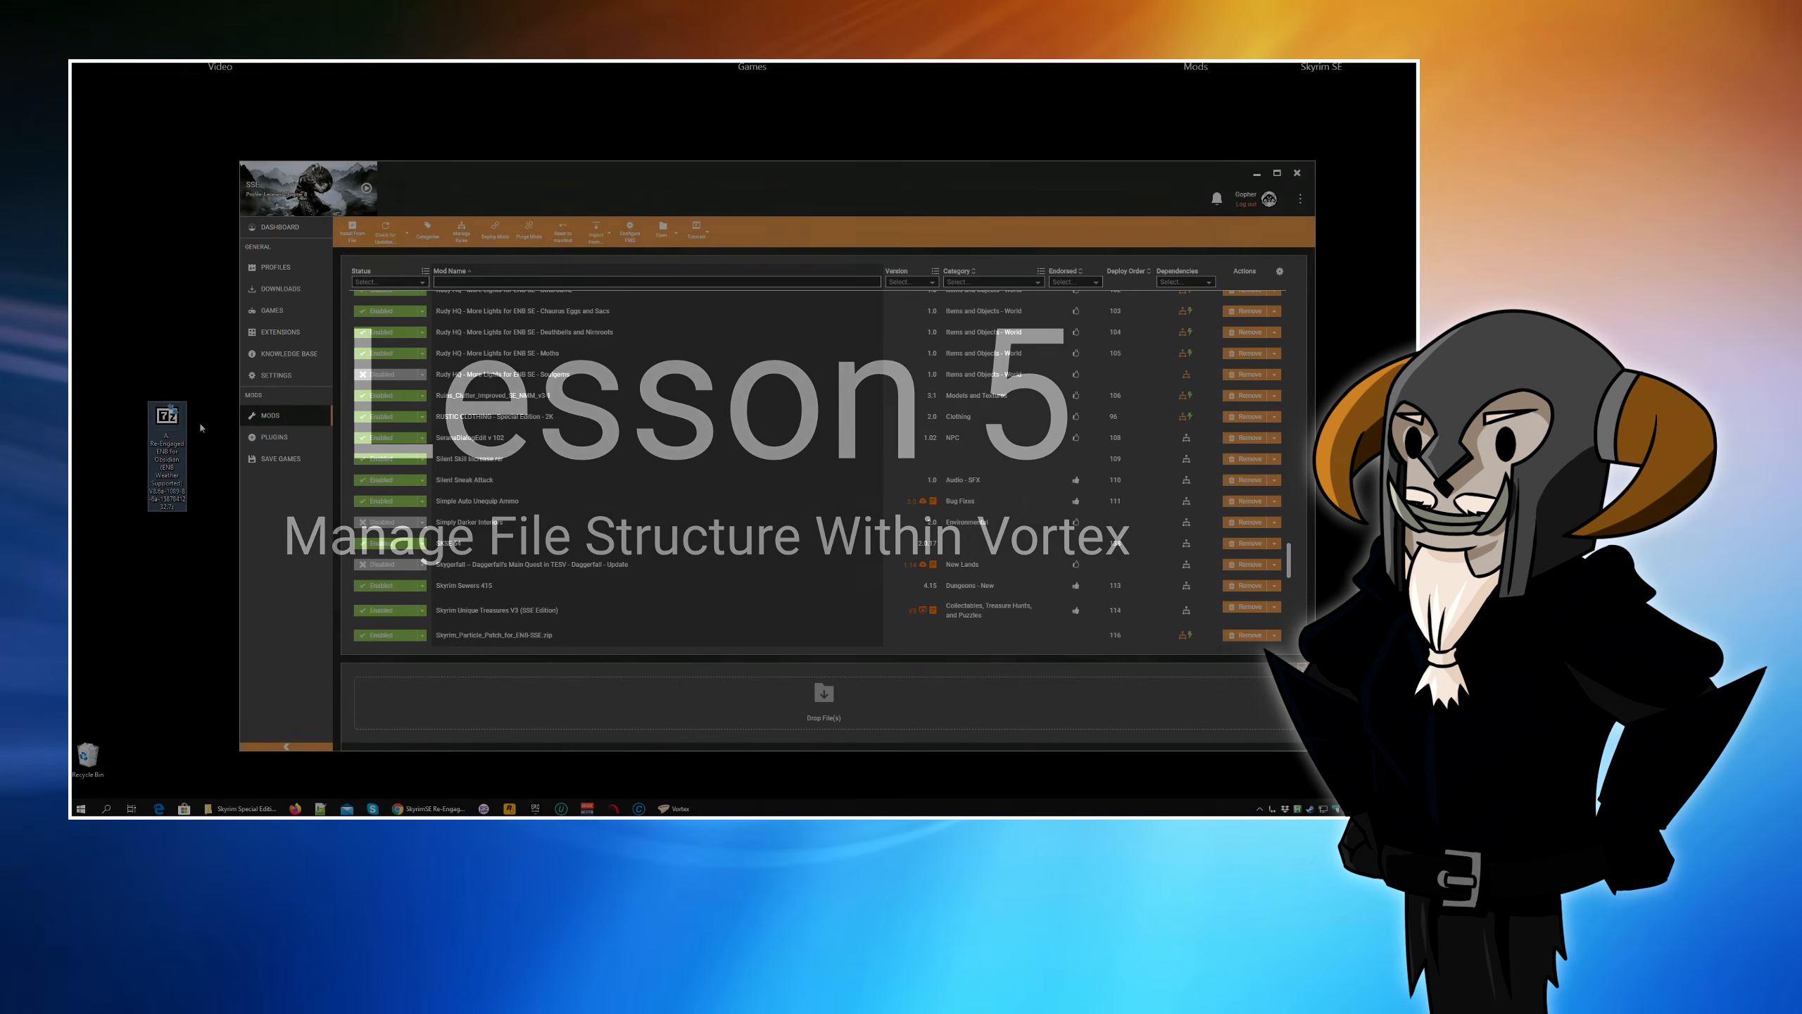
{"action": "left_click_drag", "start_coordinate": [171, 422], "coordinate": [195, 461]}
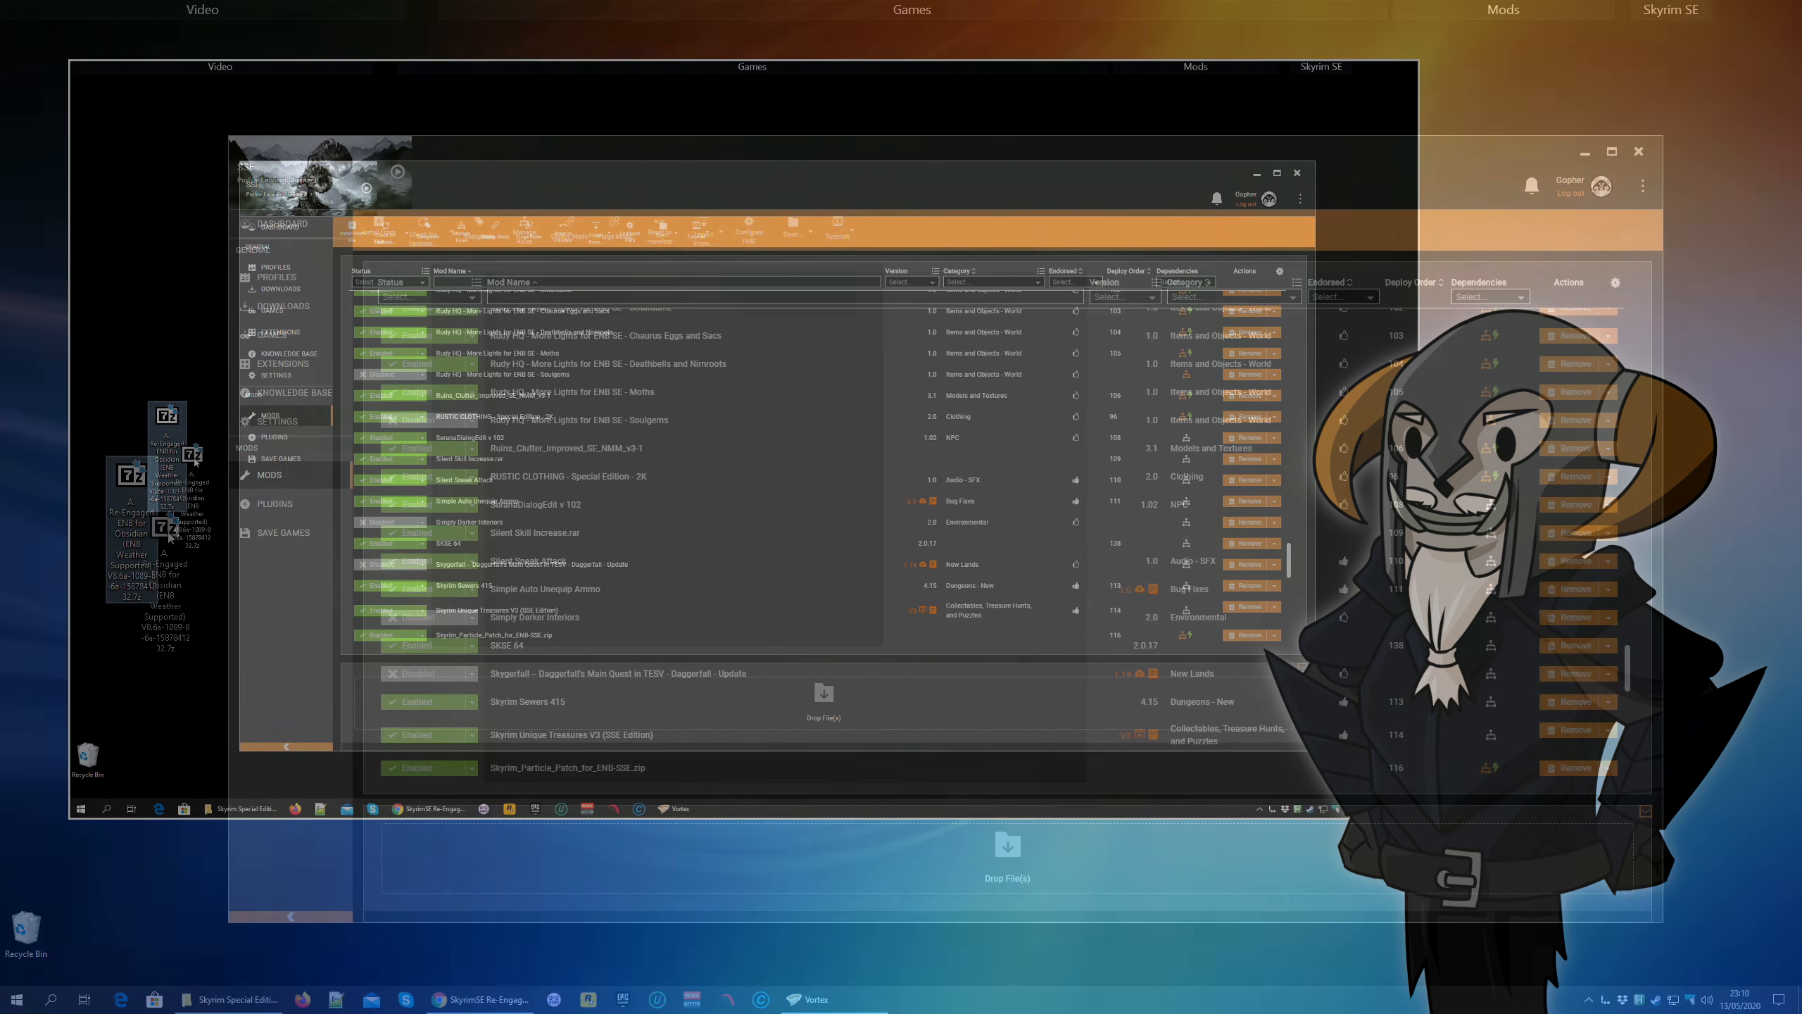
{"action": "left_click_drag", "start_coordinate": [170, 537], "coordinate": [1047, 849]}
{"action": "scroll", "coordinate": [987, 662], "scroll_direction": "up", "scroll_amount": 10}
{"action": "scroll", "coordinate": [978, 637], "scroll_direction": "up", "scroll_amount": 15}
{"action": "scroll", "coordinate": [949, 626], "scroll_direction": "up", "scroll_amount": 5}
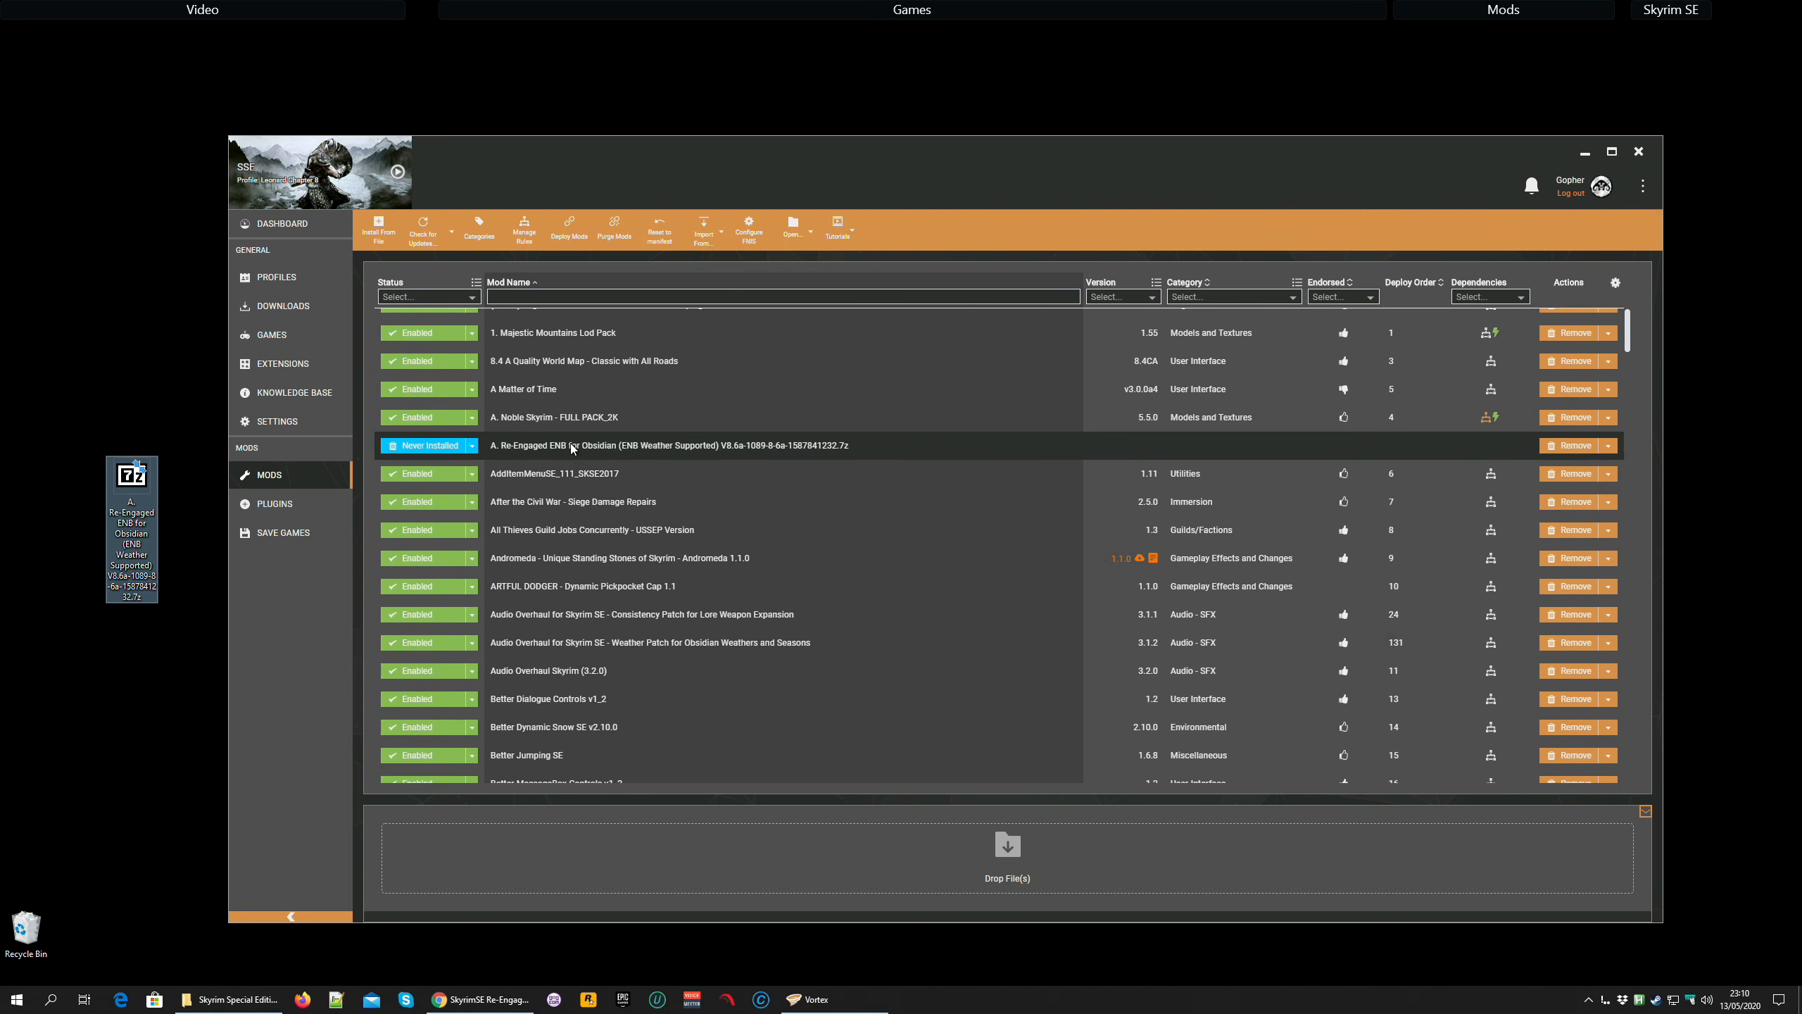
Install A. Re-Engaged ENB for Obsidian (ENB Weather Supported) V8.6a and dismiss the installation notification.
{"action": "right_click", "coordinate": [570, 442]}
{"action": "left_click", "coordinate": [640, 493]}
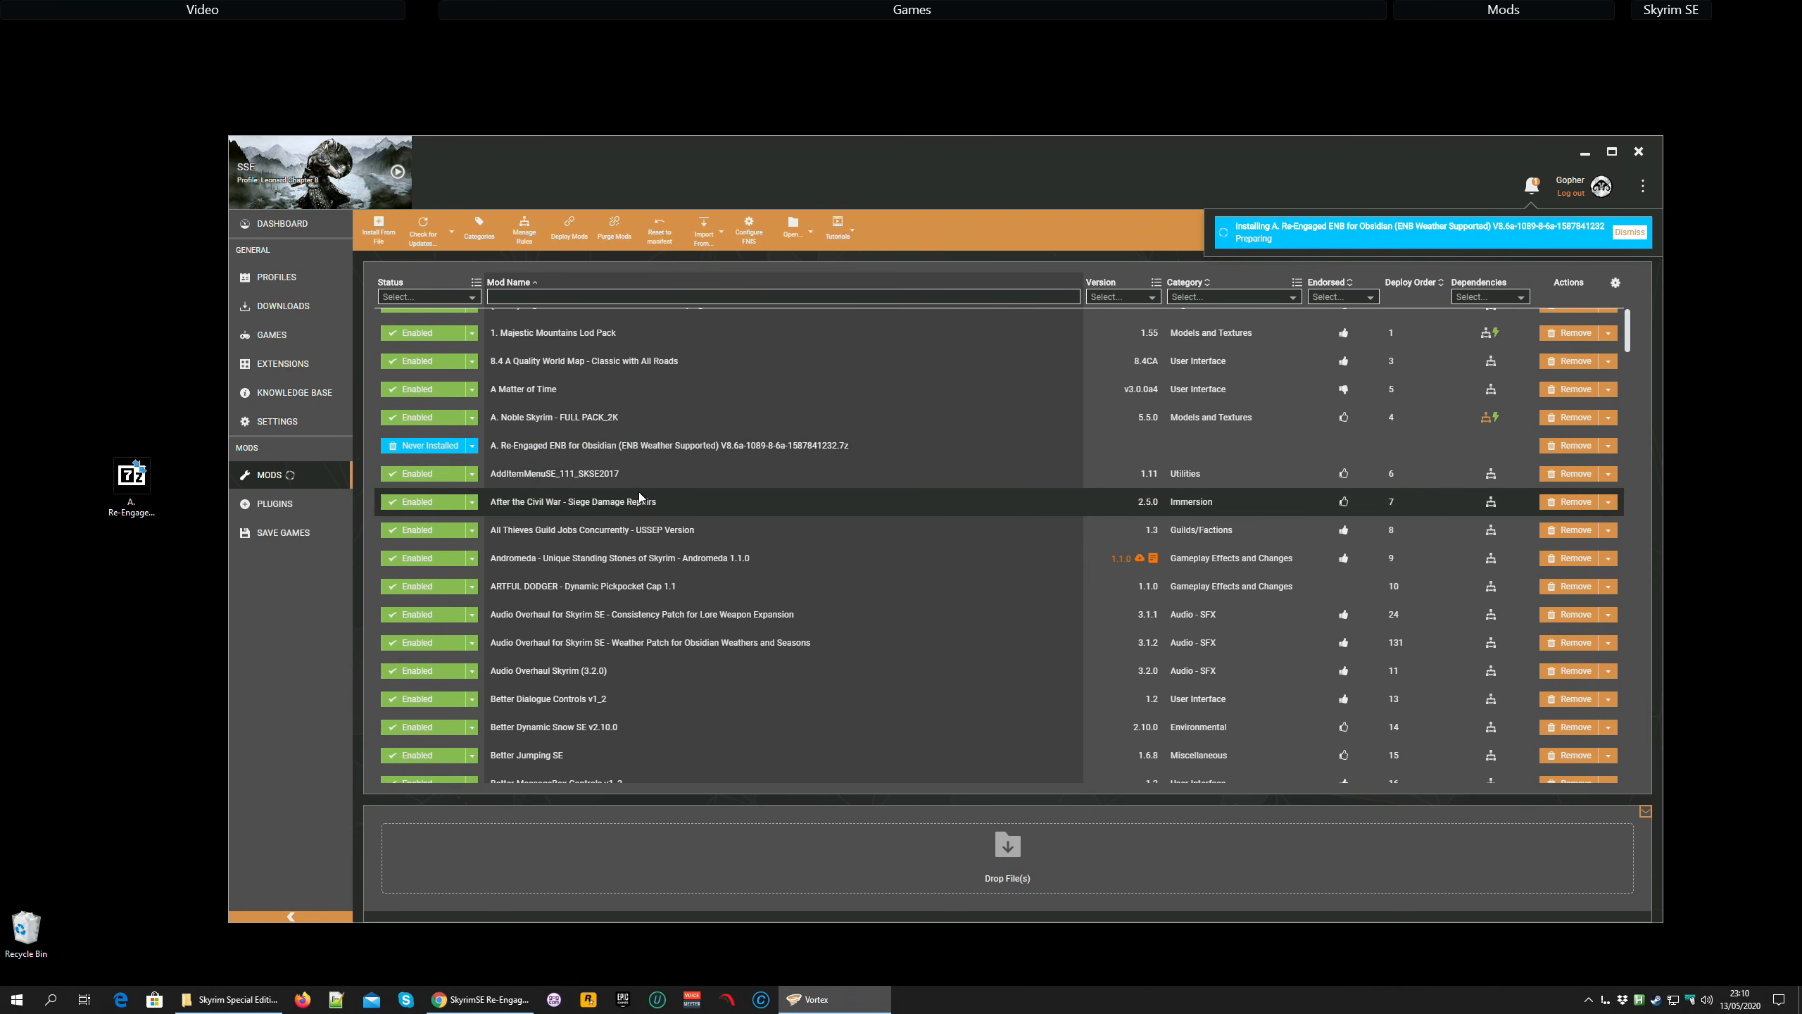
{"action": "left_click", "coordinate": [1638, 235]}
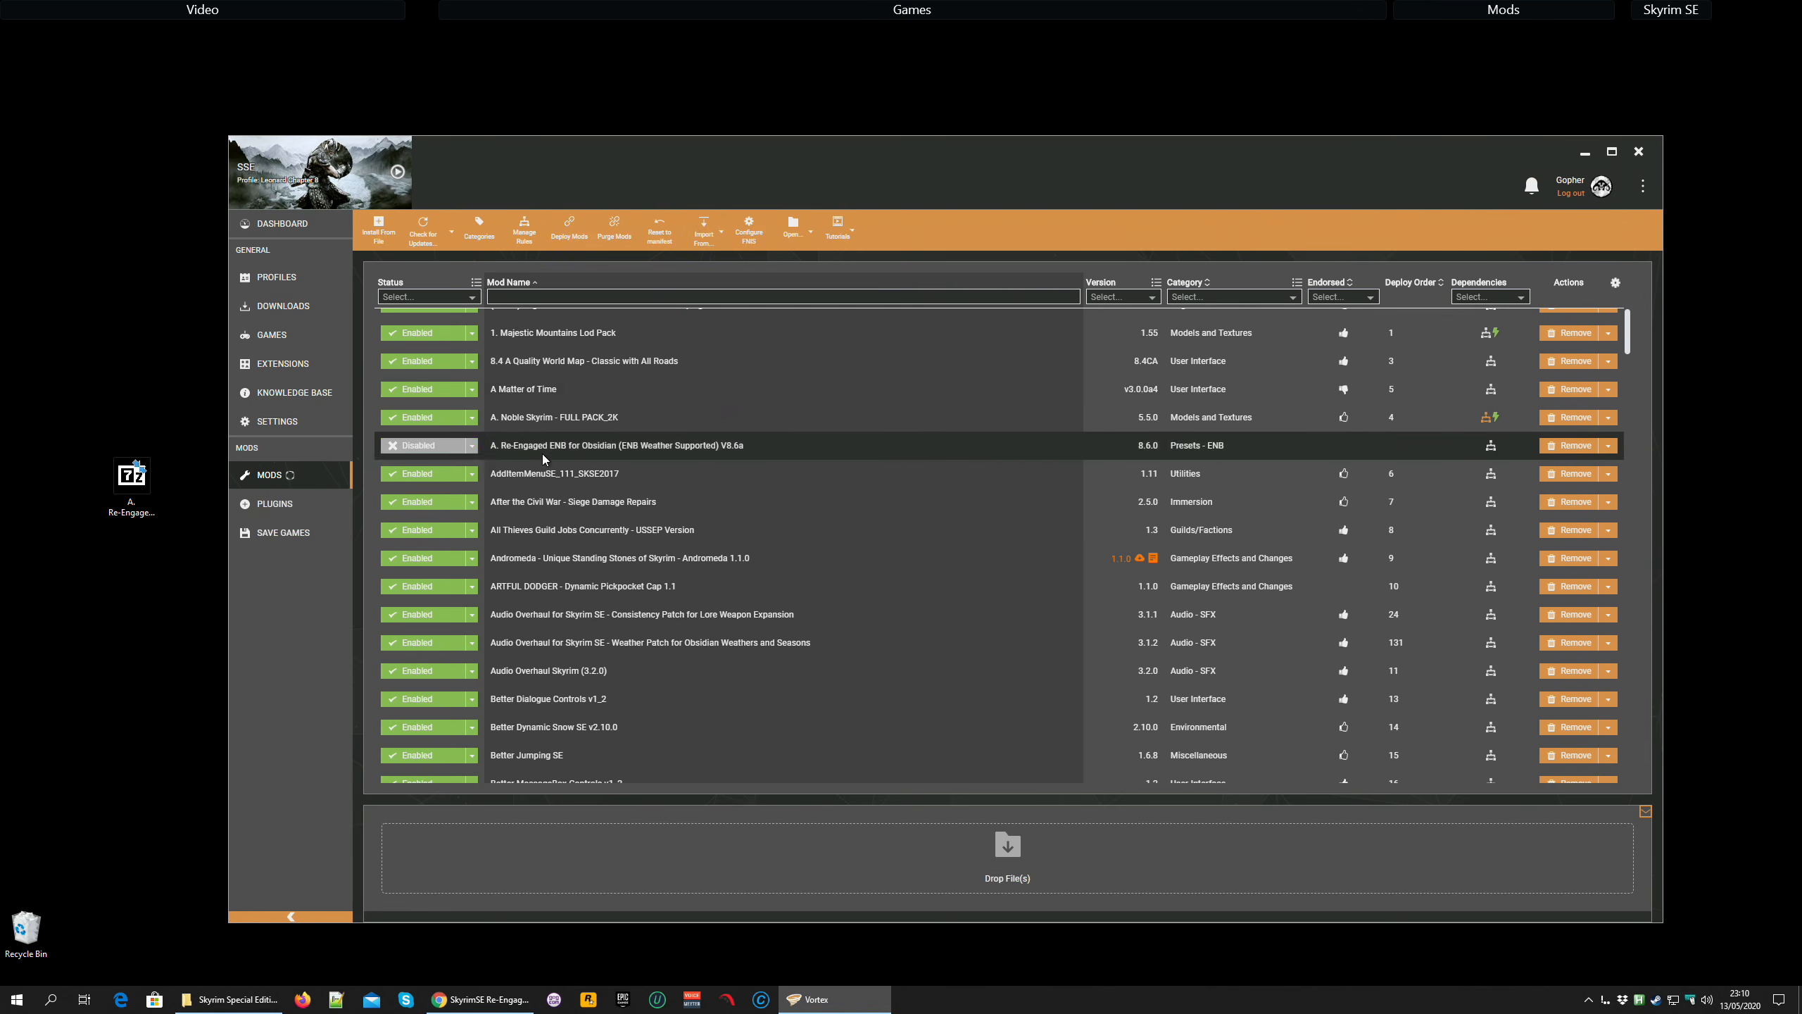
Set the mod type of A. Re-Engaged ENB for Obsidian (ENB Weather Supported) V8.6a to enb.
{"action": "left_click", "coordinate": [602, 447]}
{"action": "left_click", "coordinate": [1526, 651]}
{"action": "left_click", "coordinate": [1488, 682]}
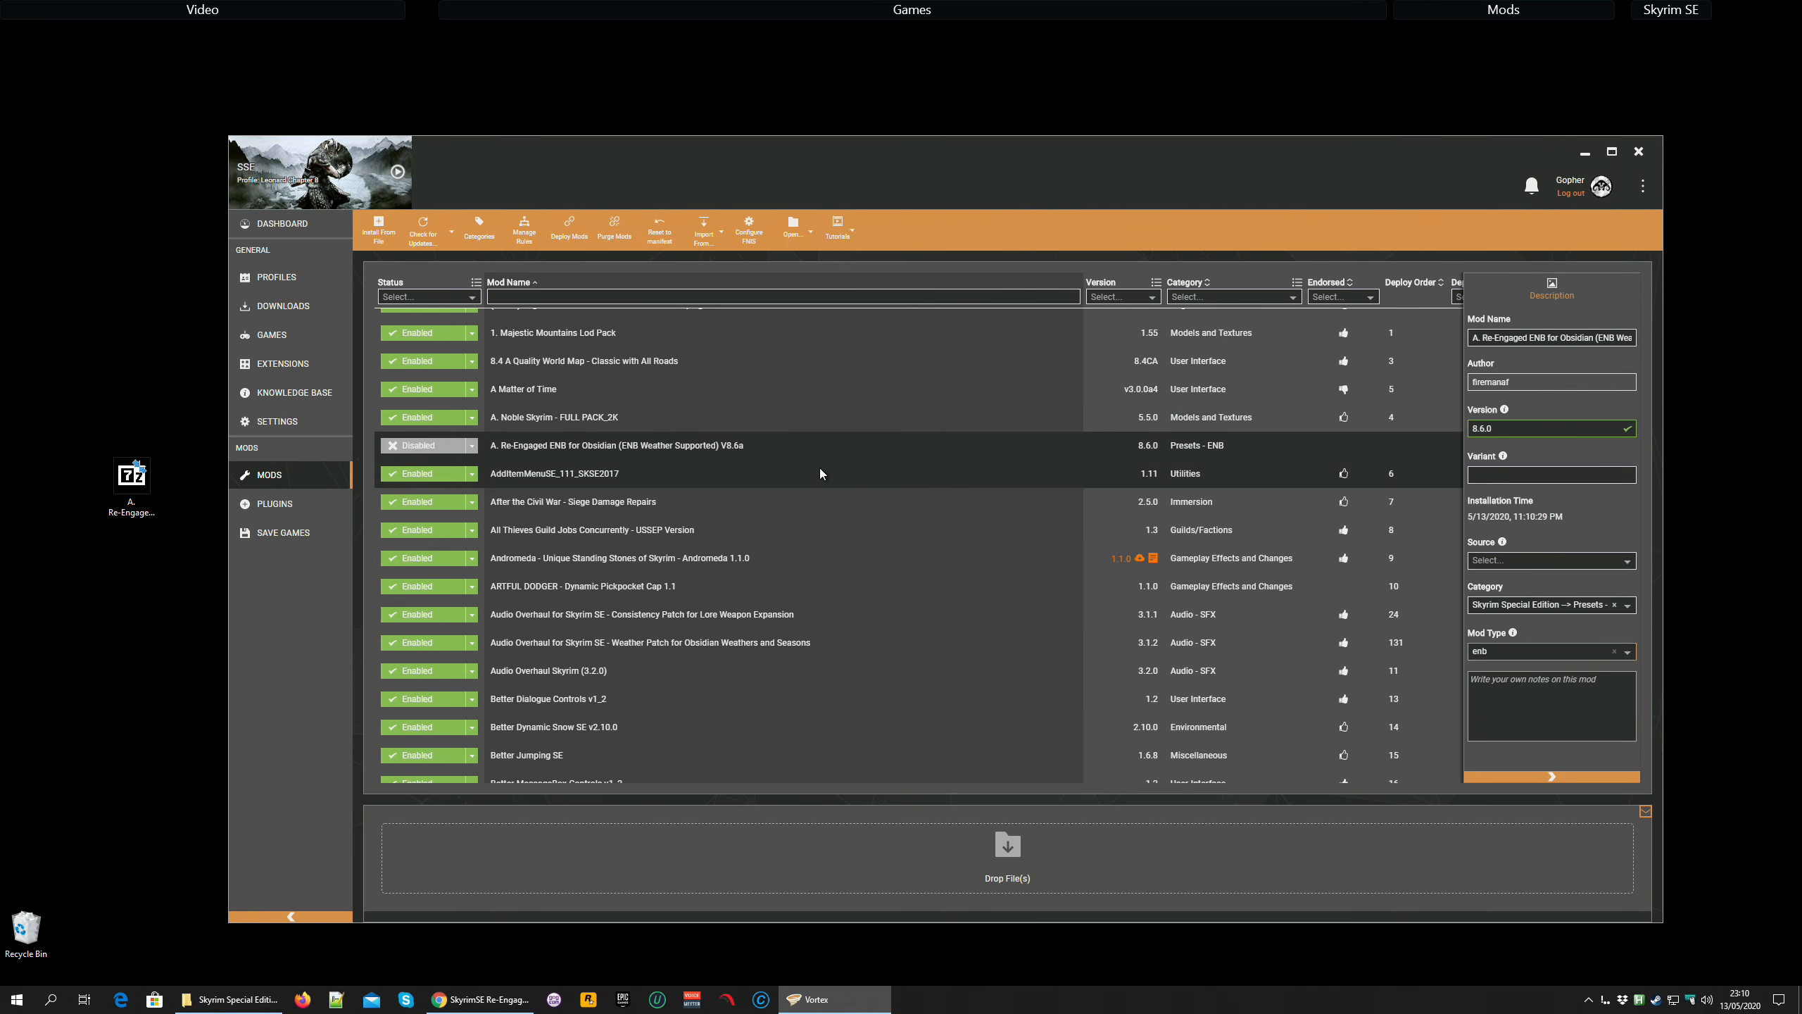
{"action": "left_click", "coordinate": [934, 447]}
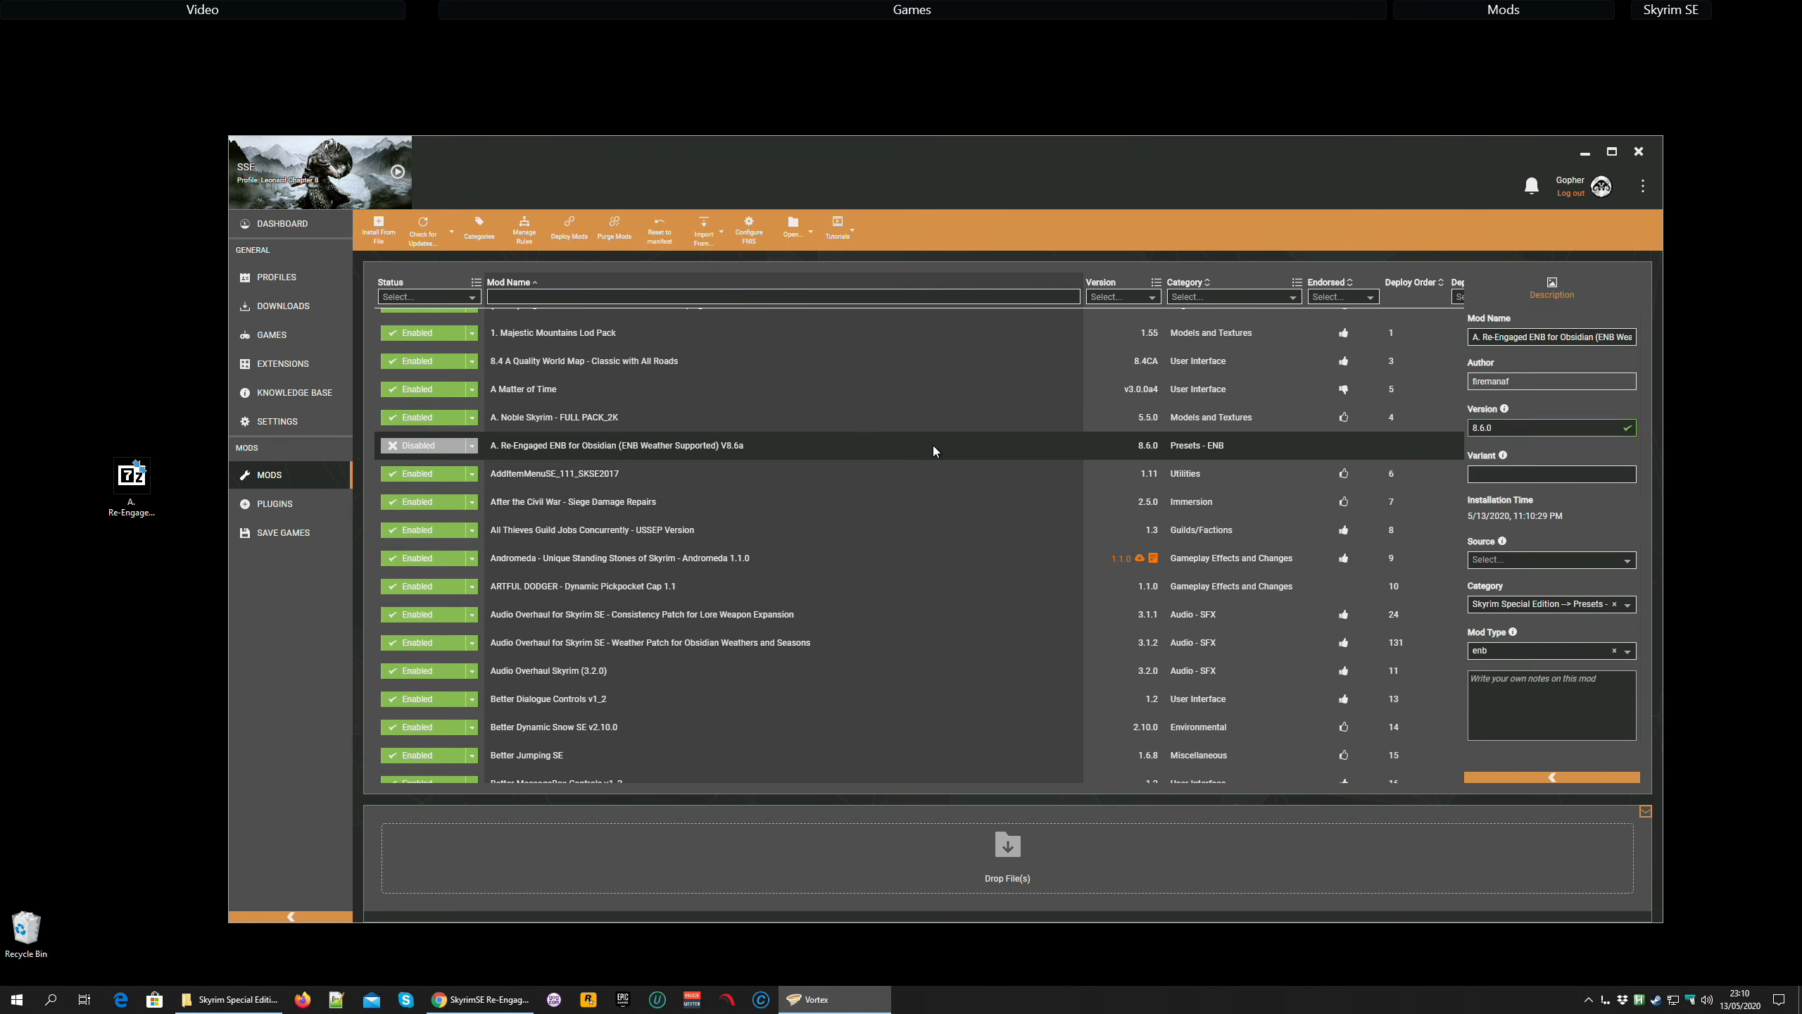
Open the Re-Engaged ENB mod's folder in the file manager and go to Quality Version (Good Image) inside 1. Main File (Install).
{"action": "right_click", "coordinate": [764, 443]}
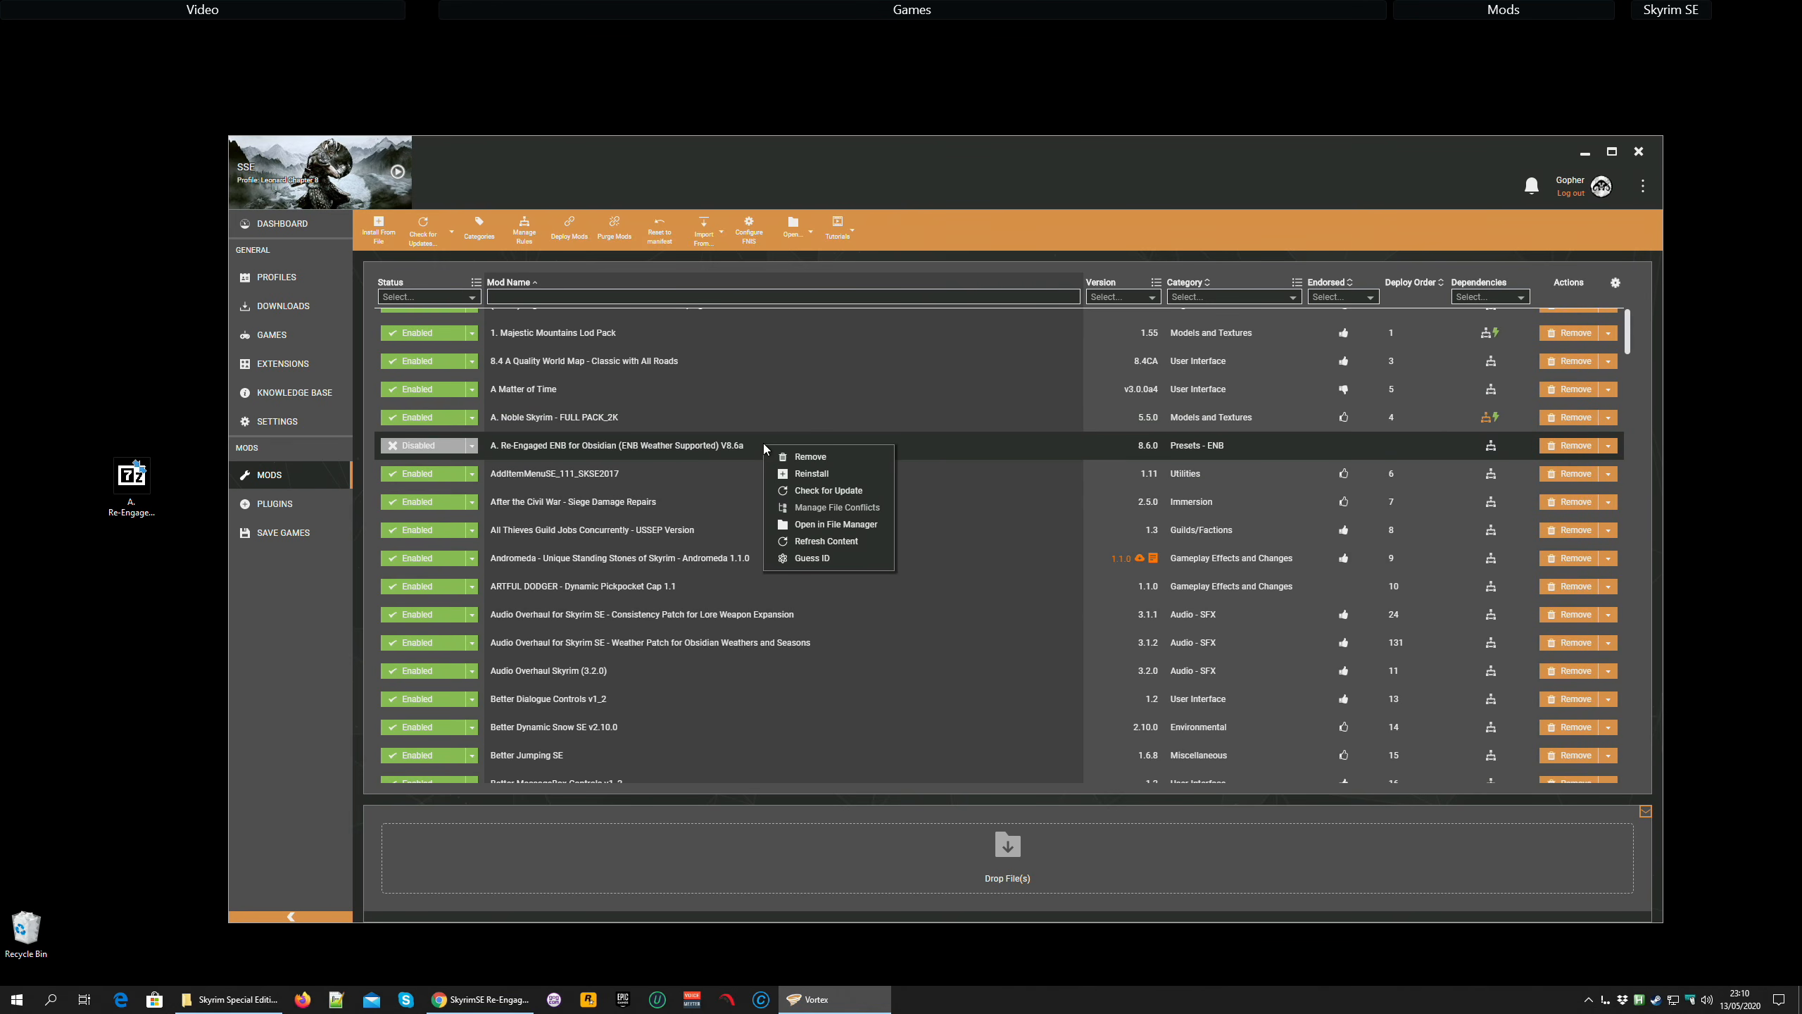
{"action": "left_click", "coordinate": [855, 525]}
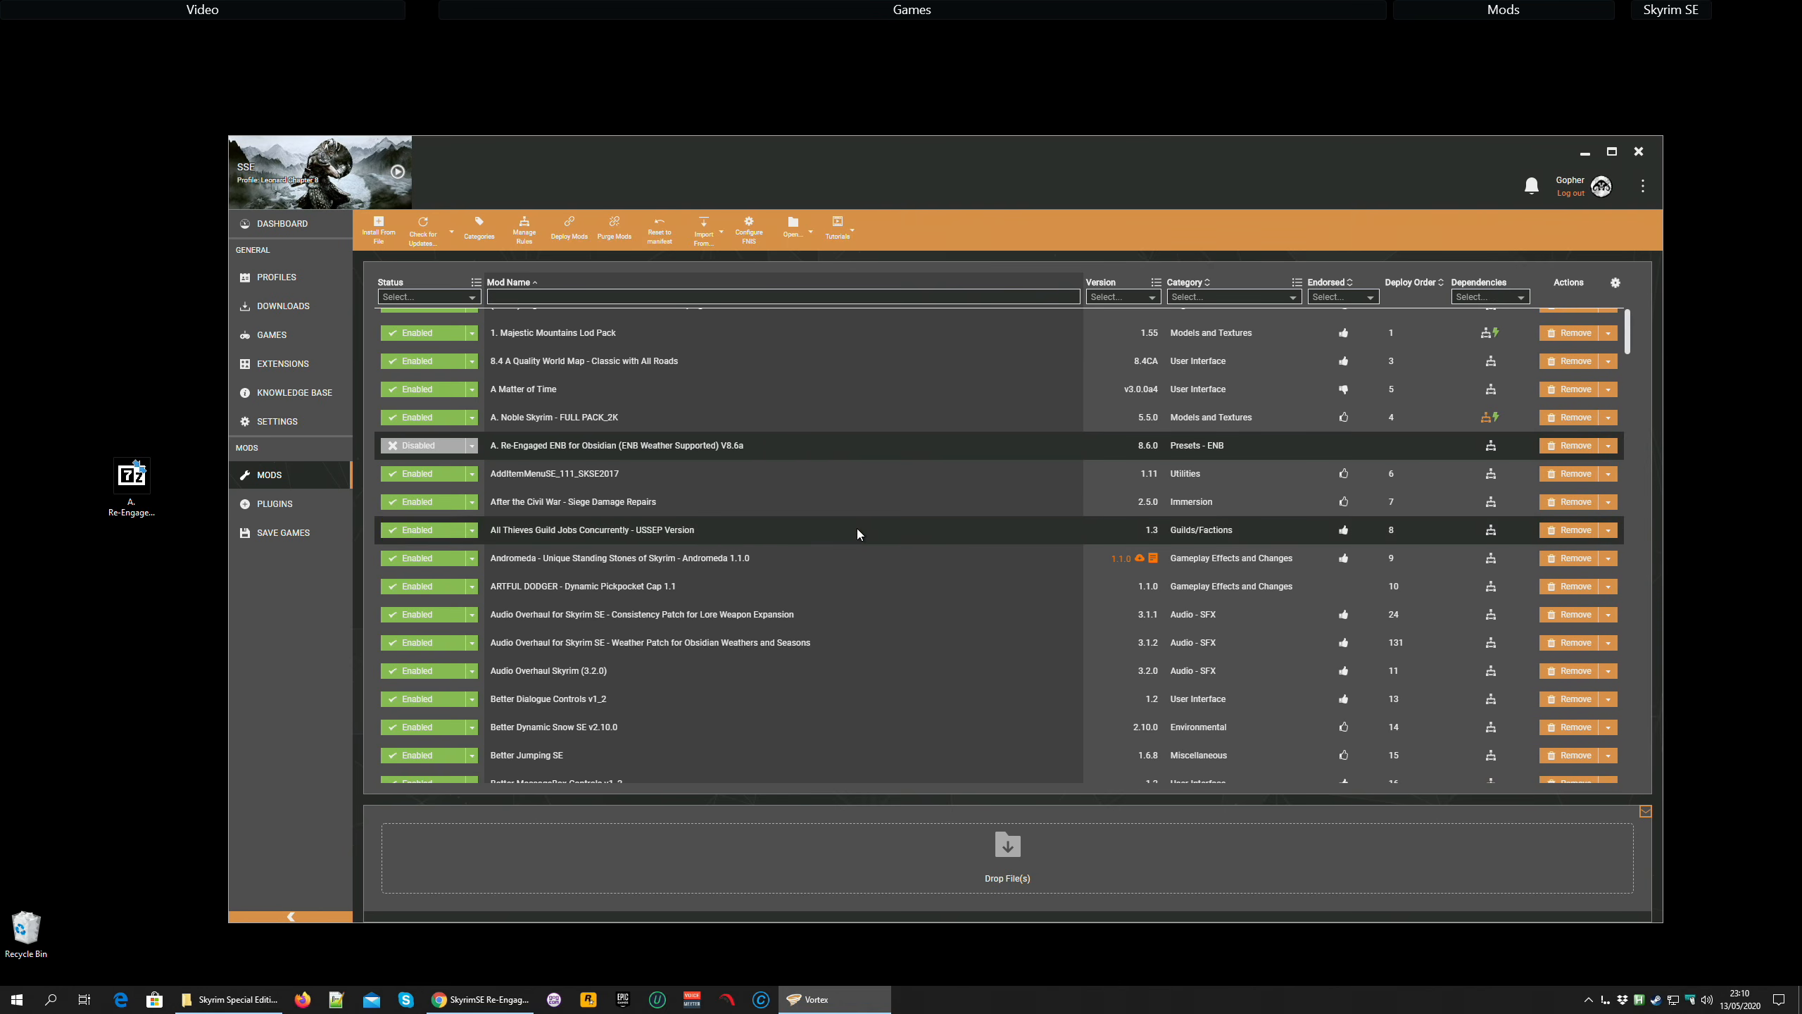
{"action": "left_click", "coordinate": [466, 124]}
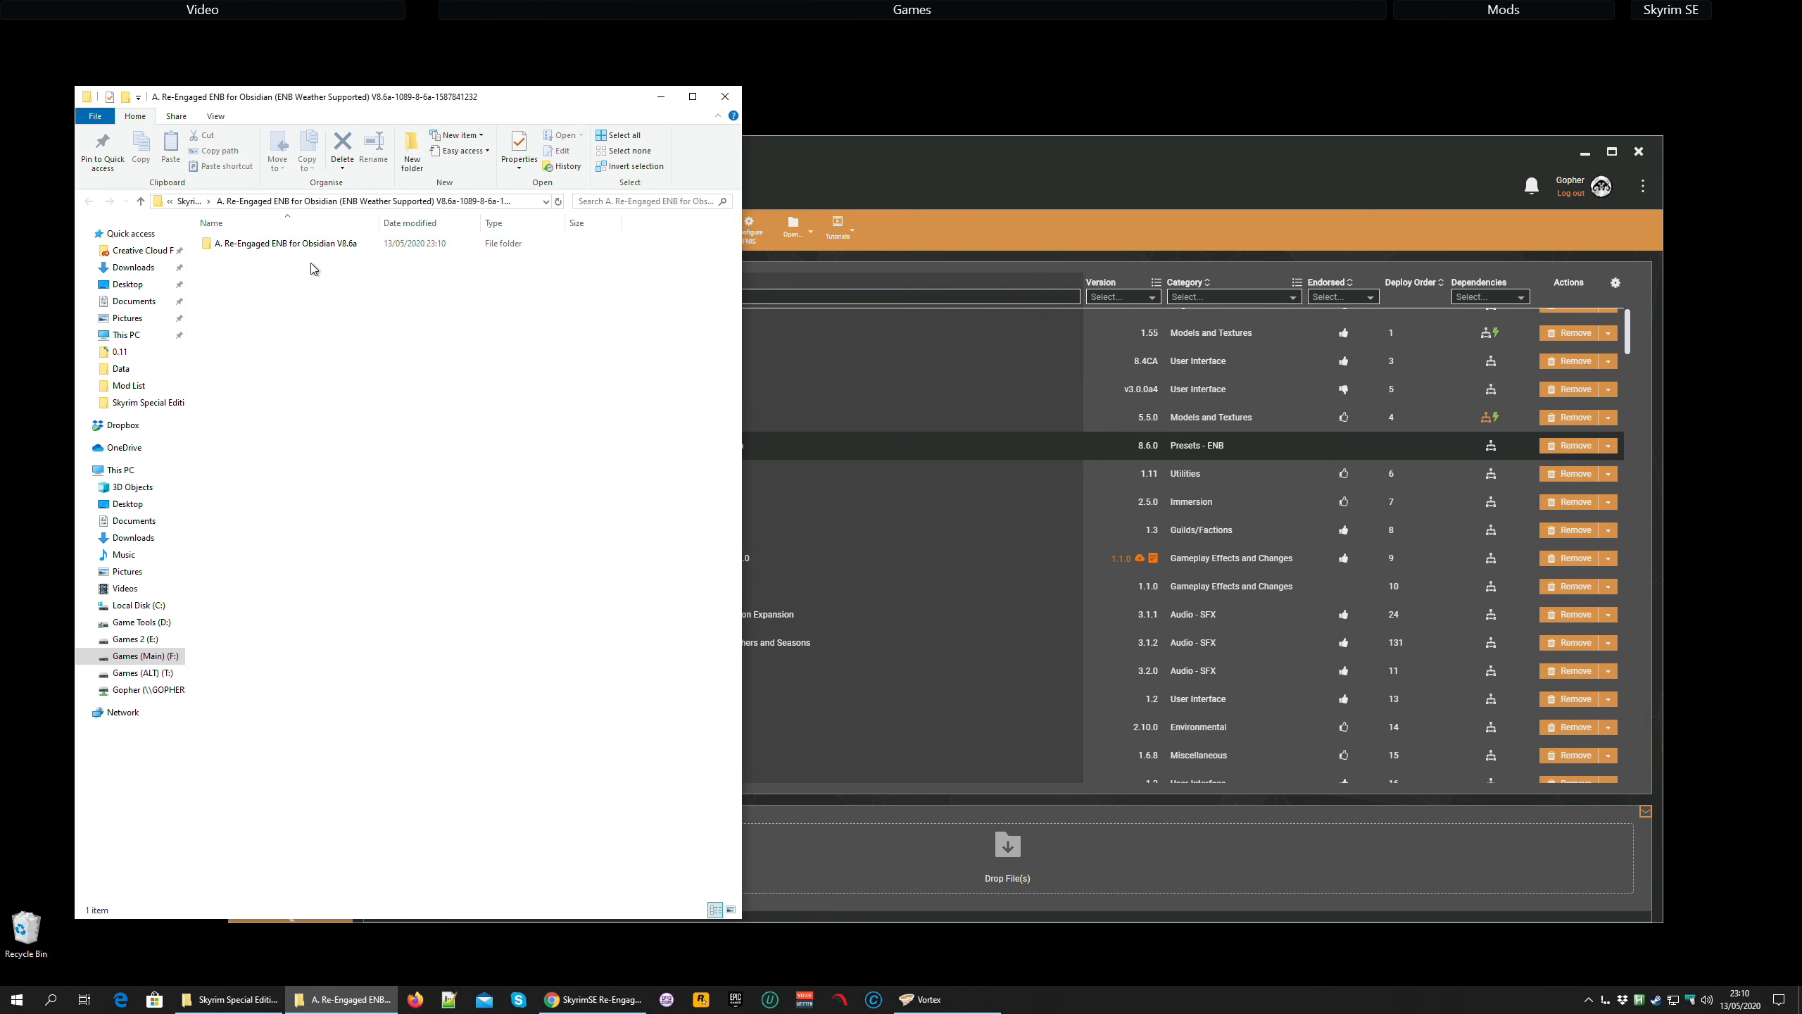
{"action": "double_click", "coordinate": [264, 246]}
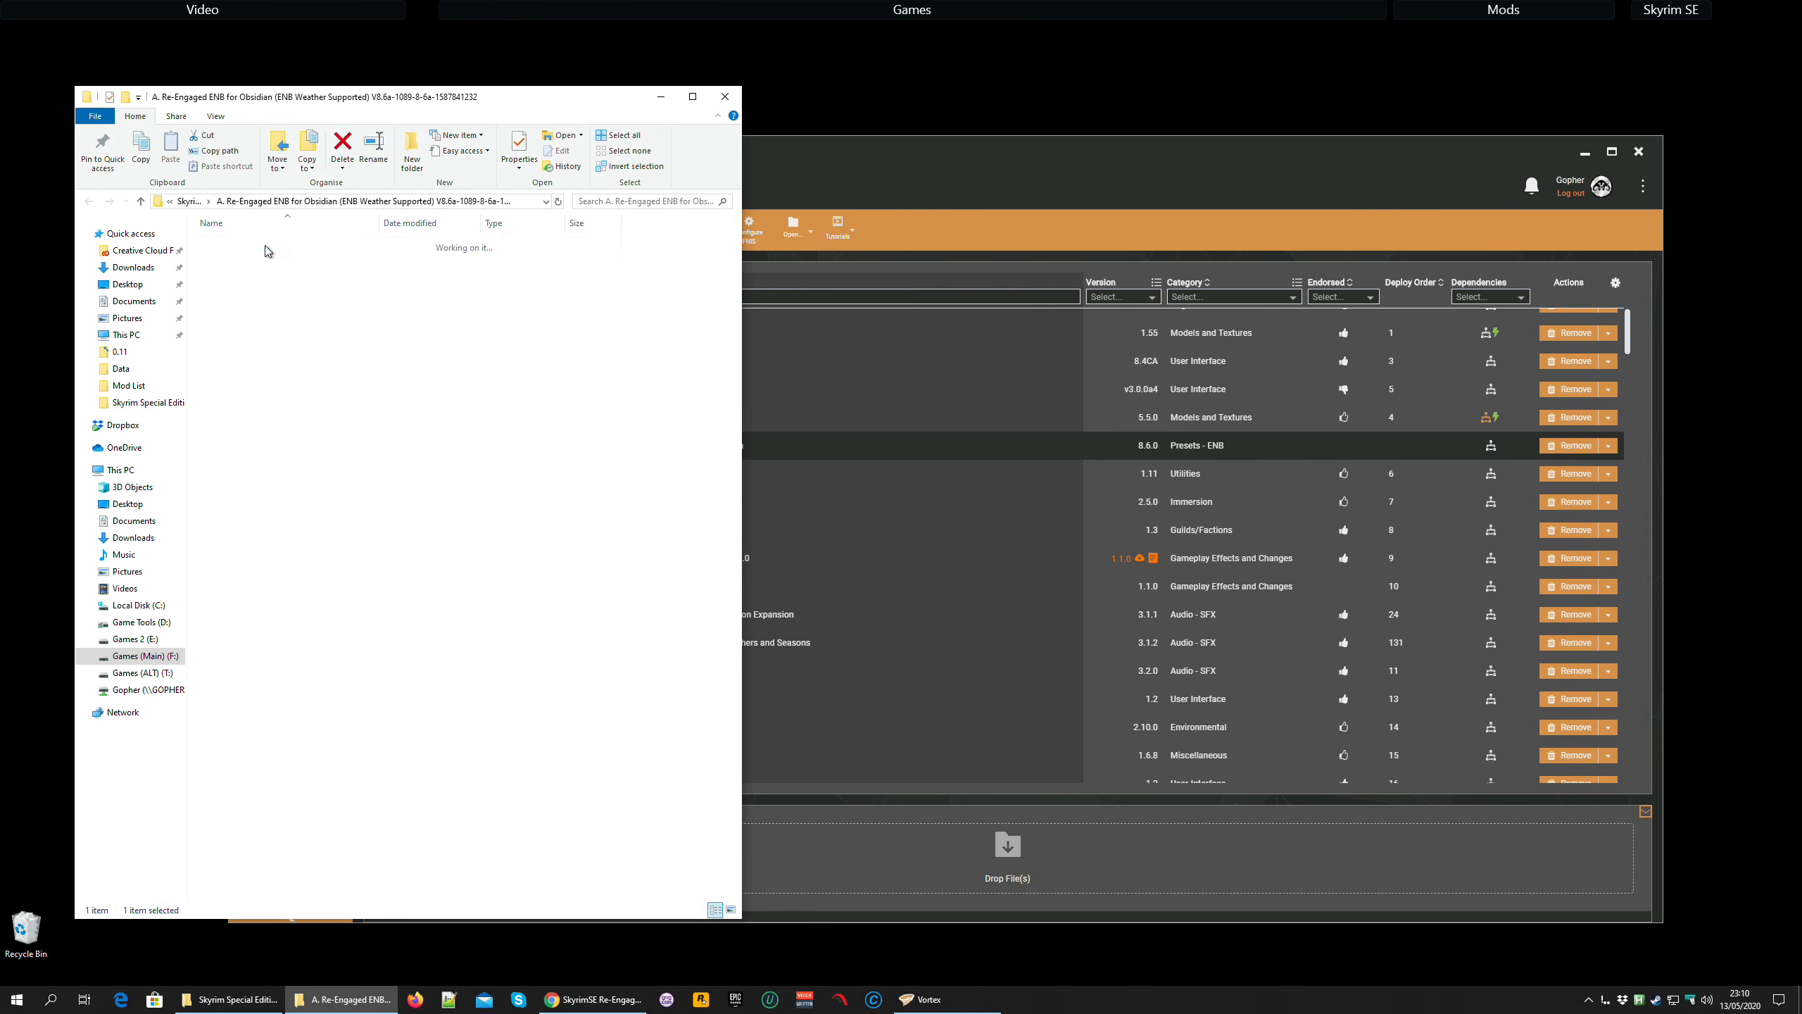
{"action": "double_click", "coordinate": [250, 245]}
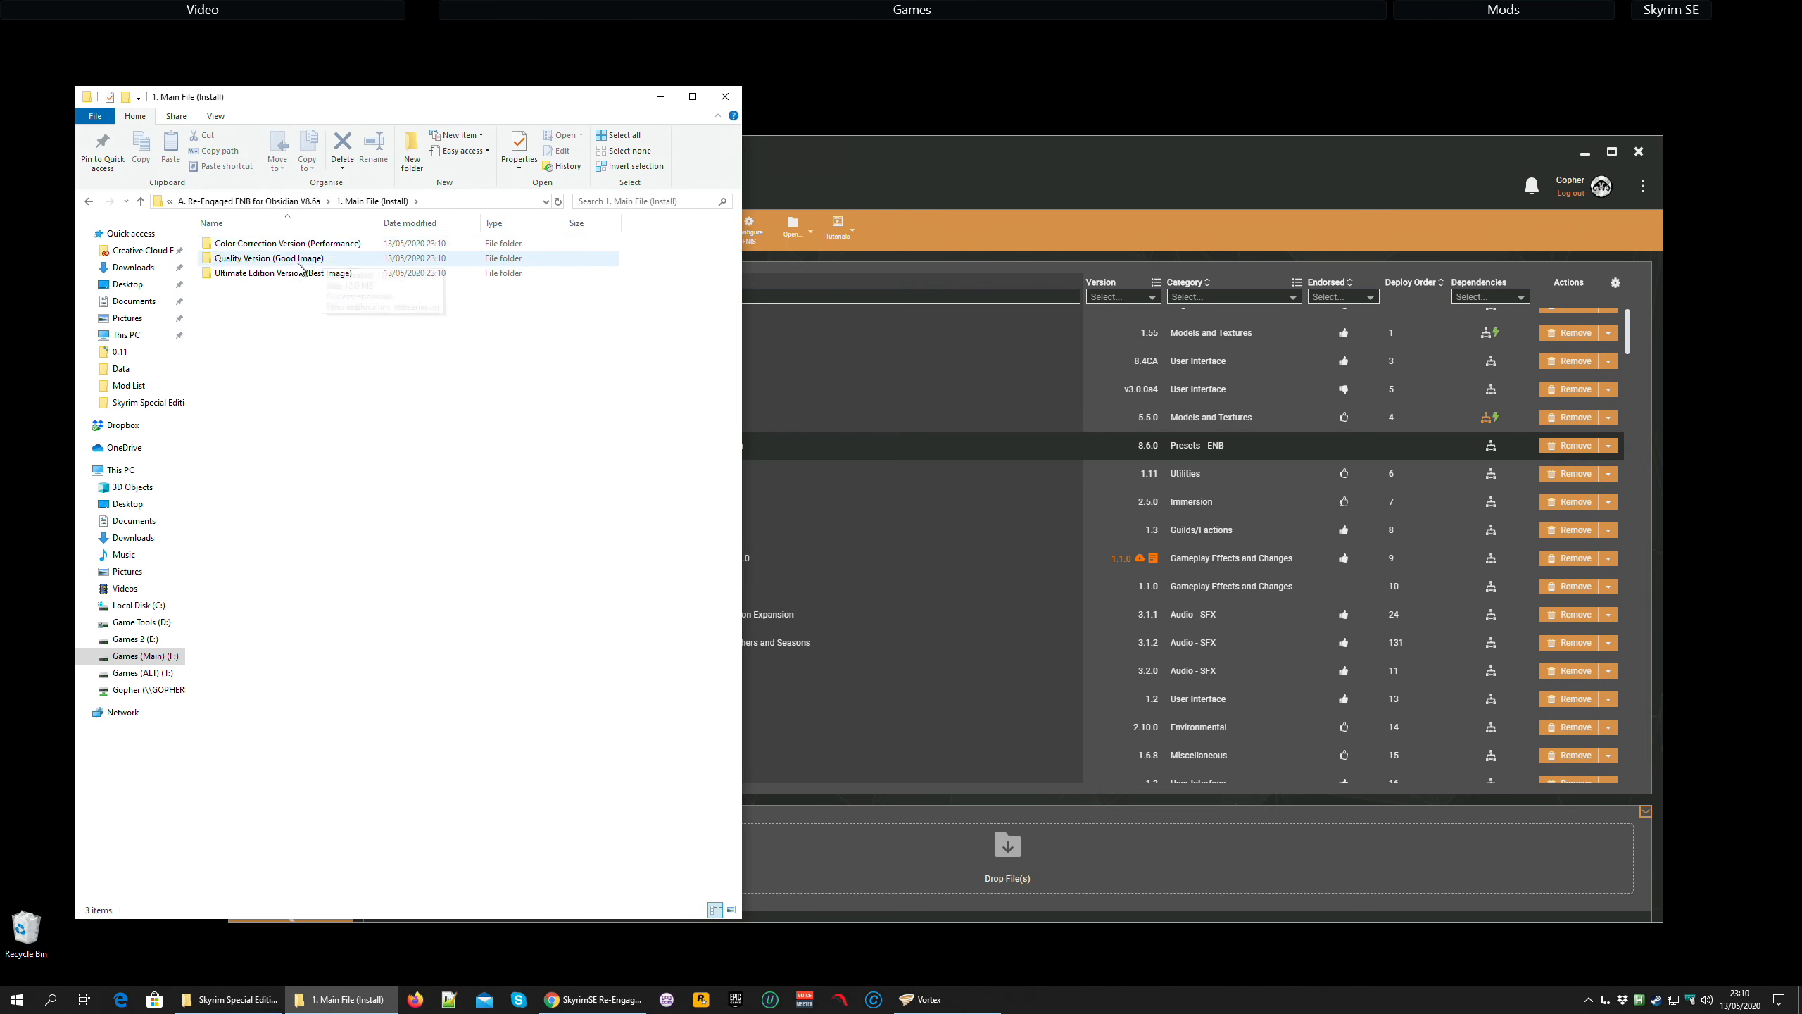
{"action": "double_click", "coordinate": [271, 259]}
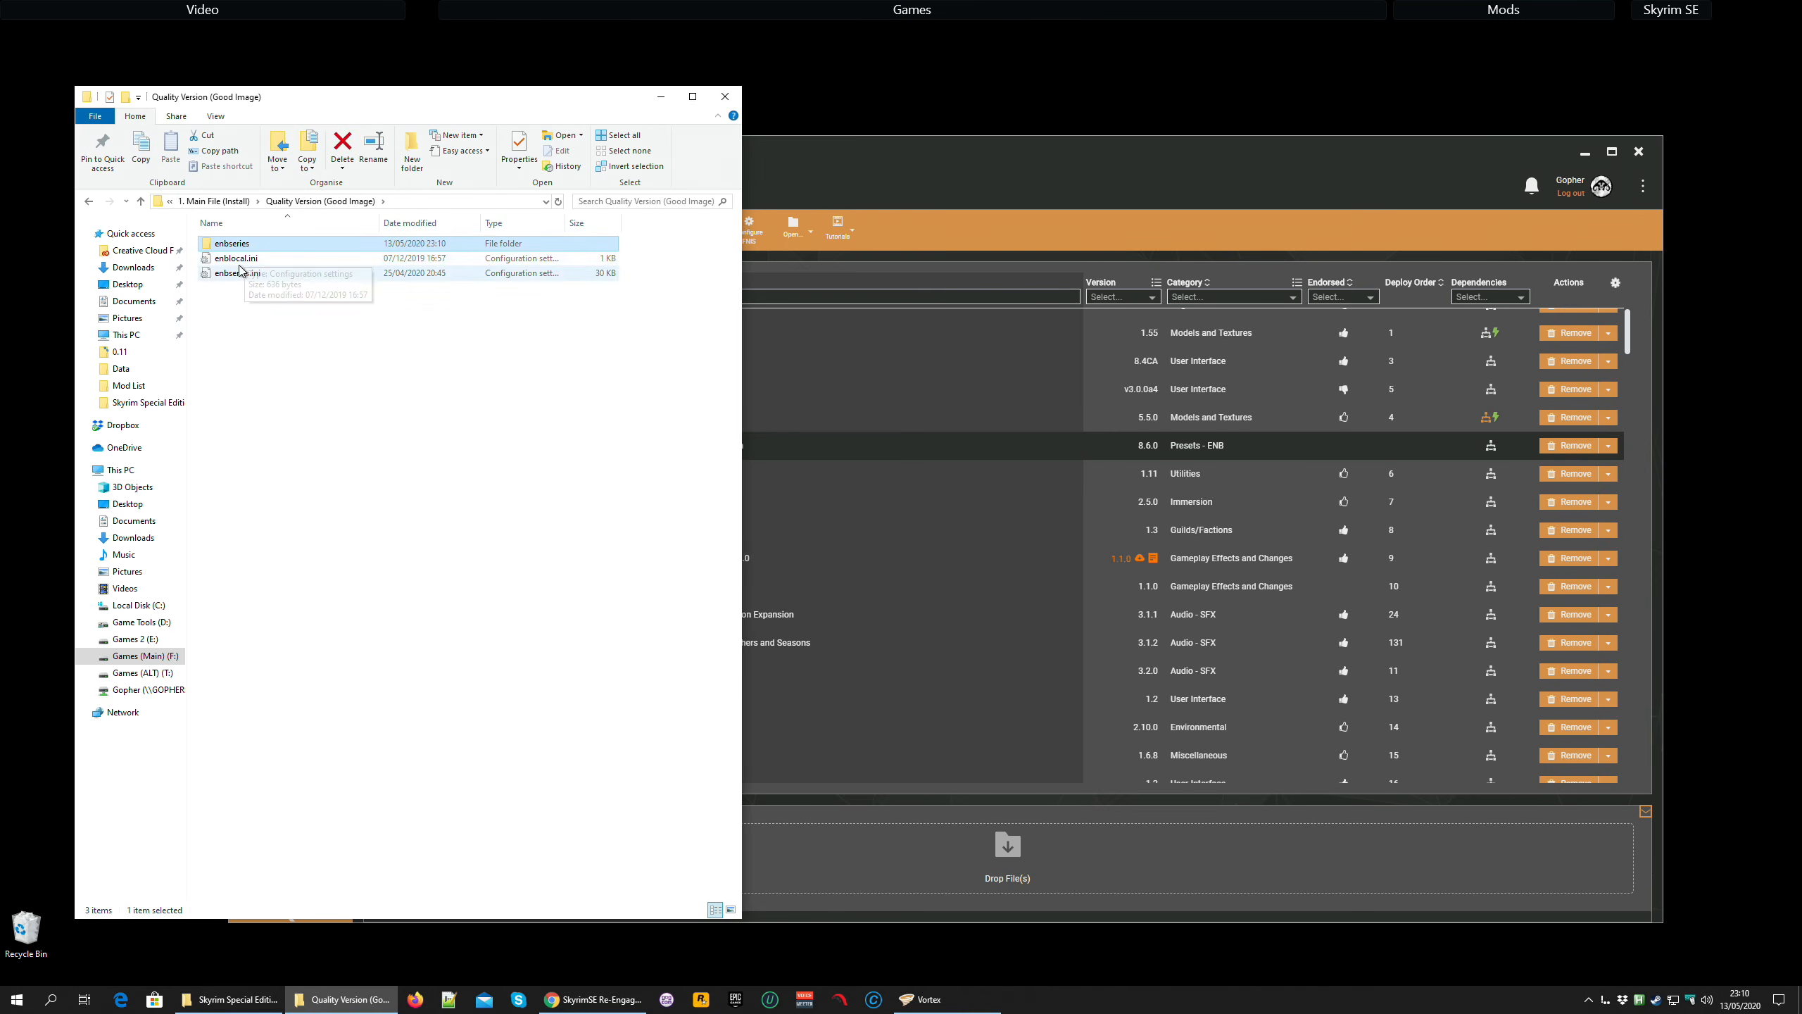
Try copying the enbseries folder, enblocal.ini and enbseries.ini up to the mod's root folder, and close the file window.
{"action": "left_click", "coordinate": [245, 274], "text": "shift"}
{"action": "right_click", "coordinate": [245, 274]}
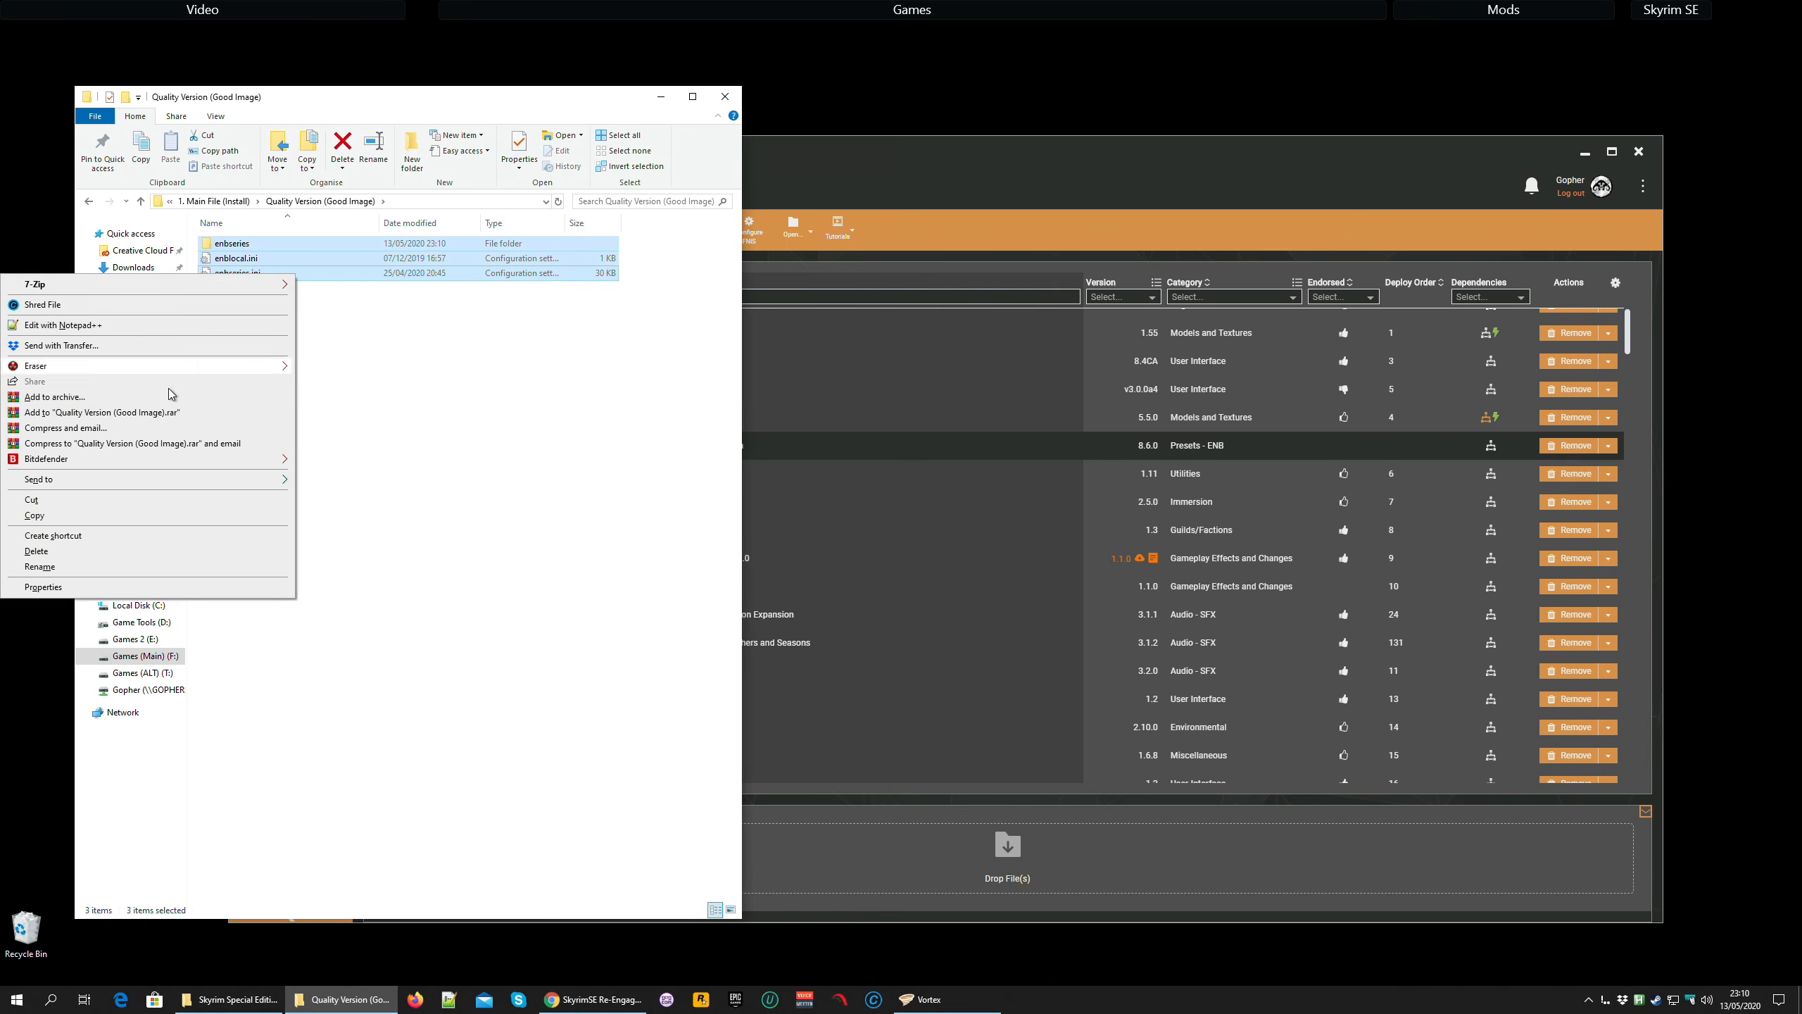
{"action": "left_click", "coordinate": [106, 516]}
{"action": "left_click", "coordinate": [234, 201]}
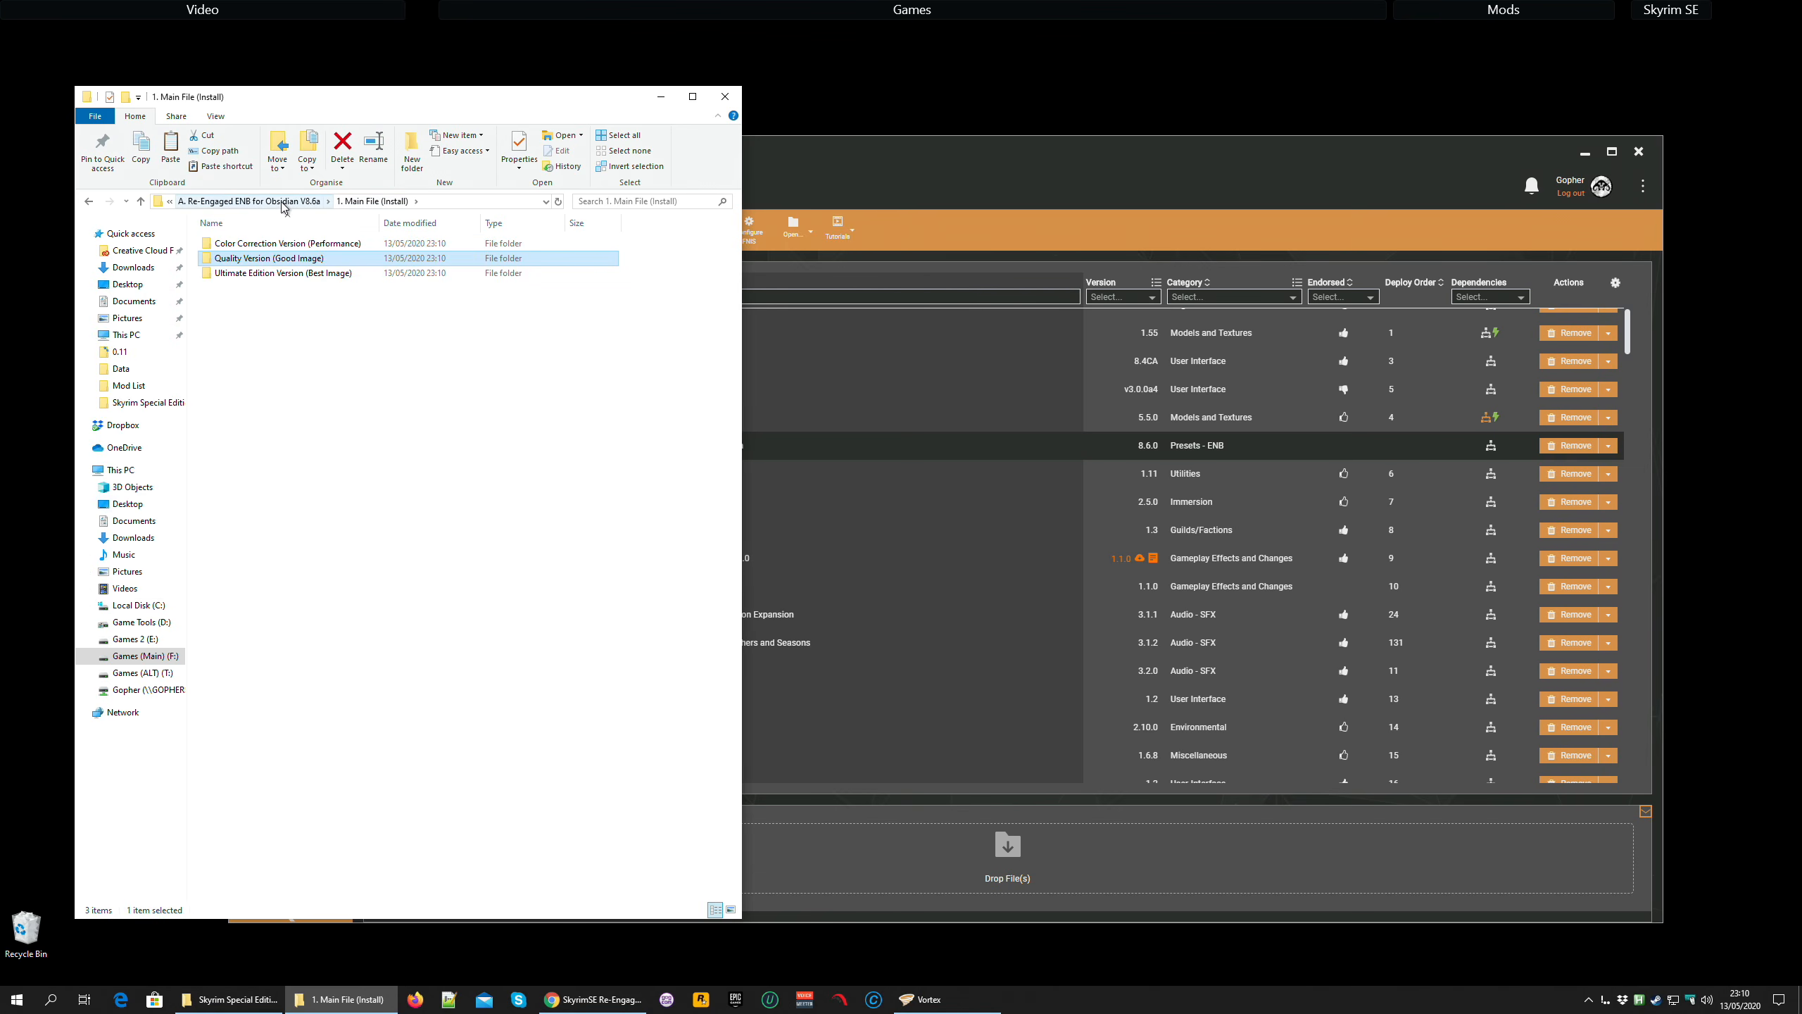
{"action": "left_click", "coordinate": [268, 201]}
{"action": "left_click", "coordinate": [273, 202]}
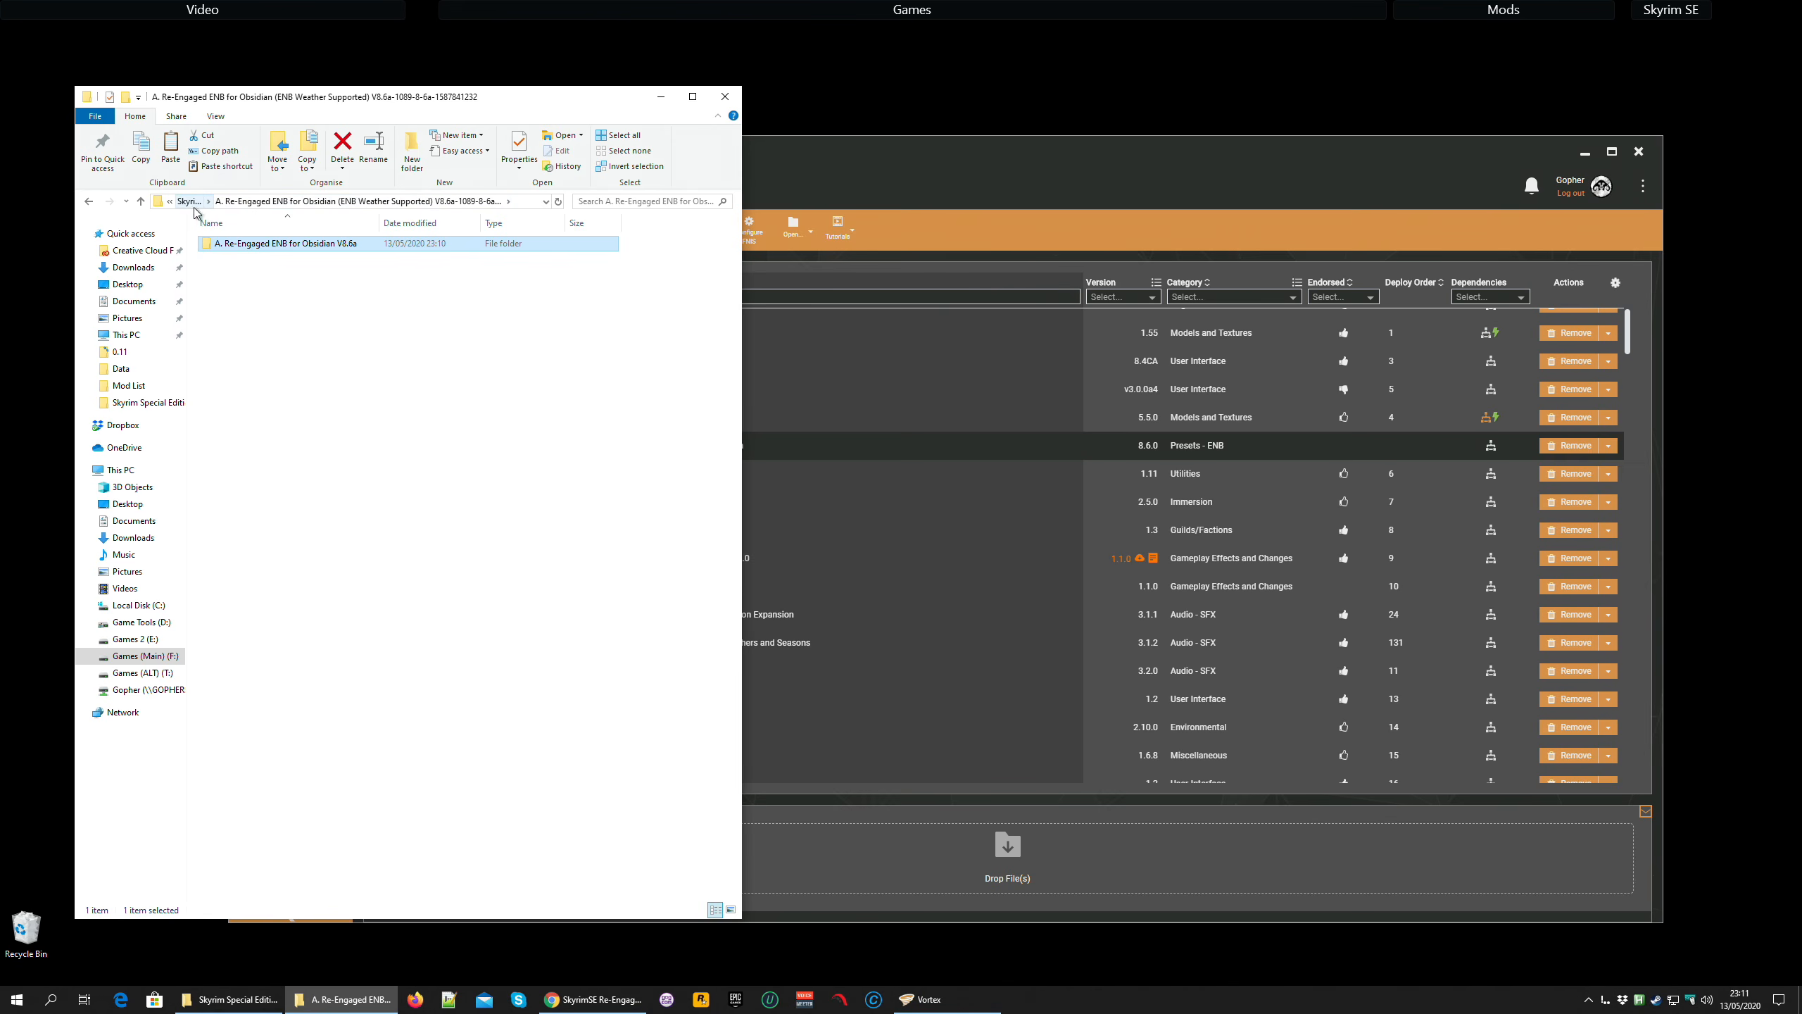
{"action": "right_click", "coordinate": [302, 305]}
{"action": "left_click", "coordinate": [221, 401]}
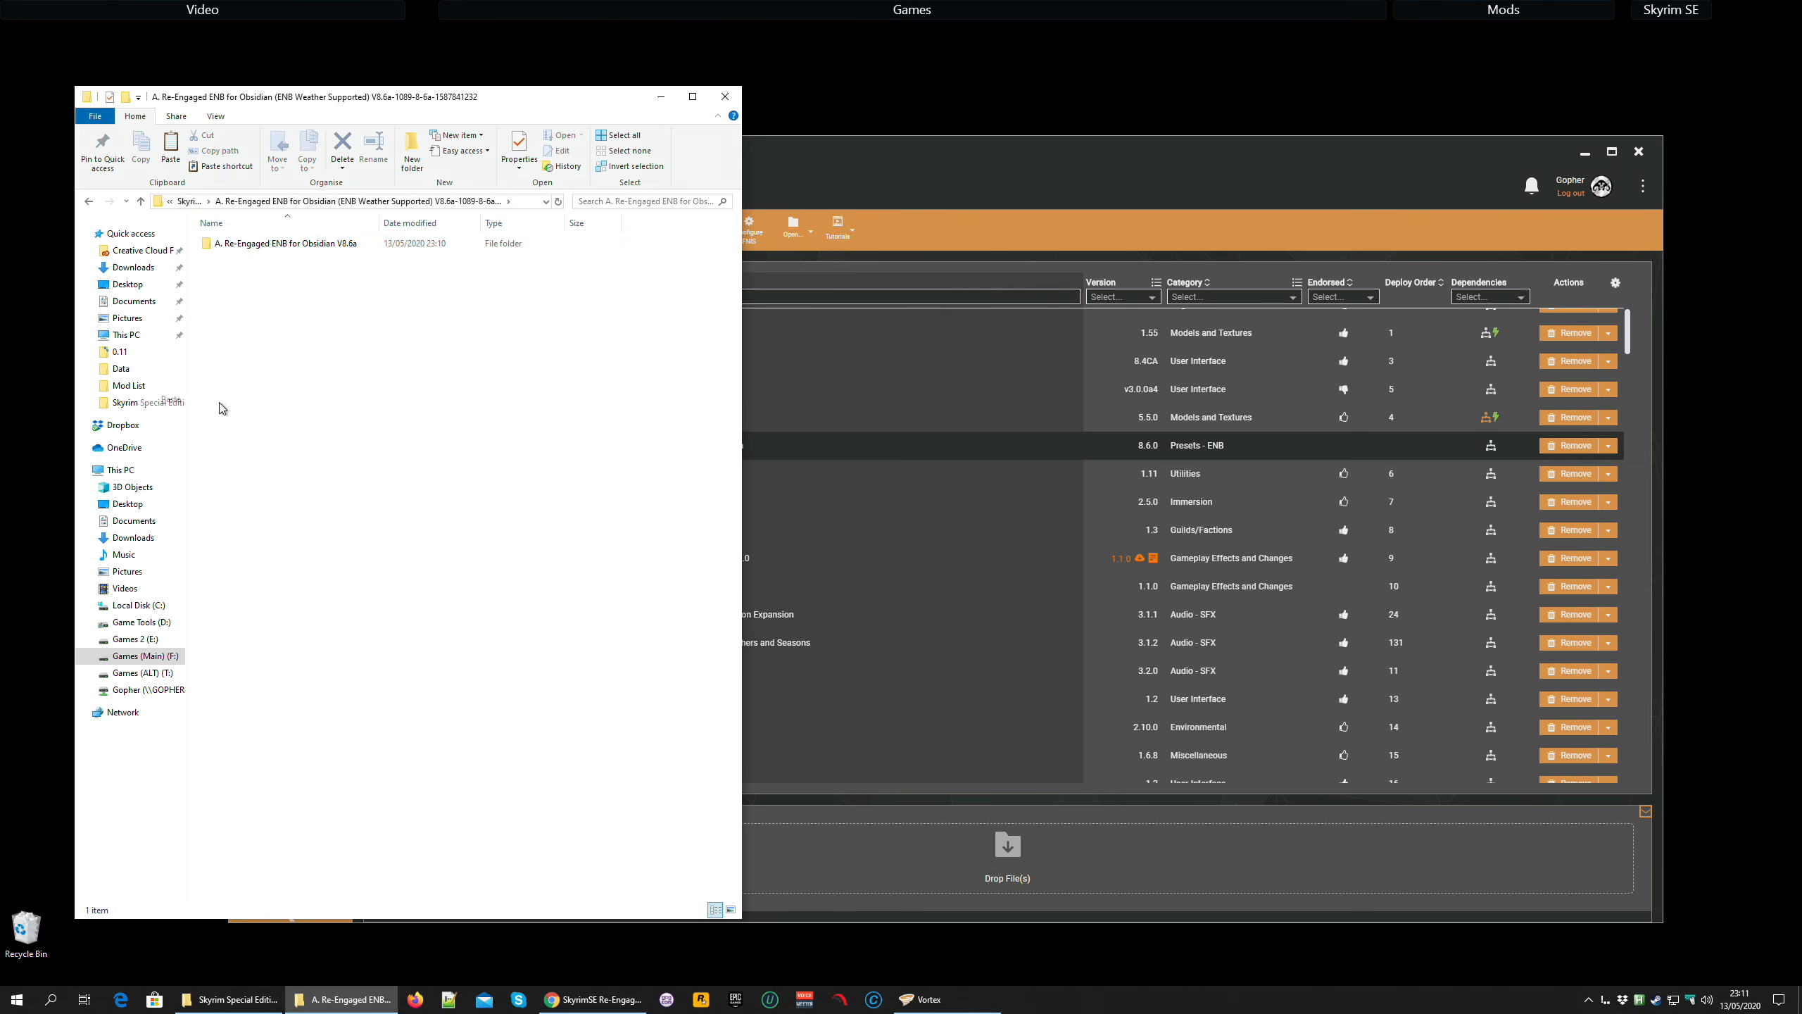
{"action": "double_click", "coordinate": [262, 244]}
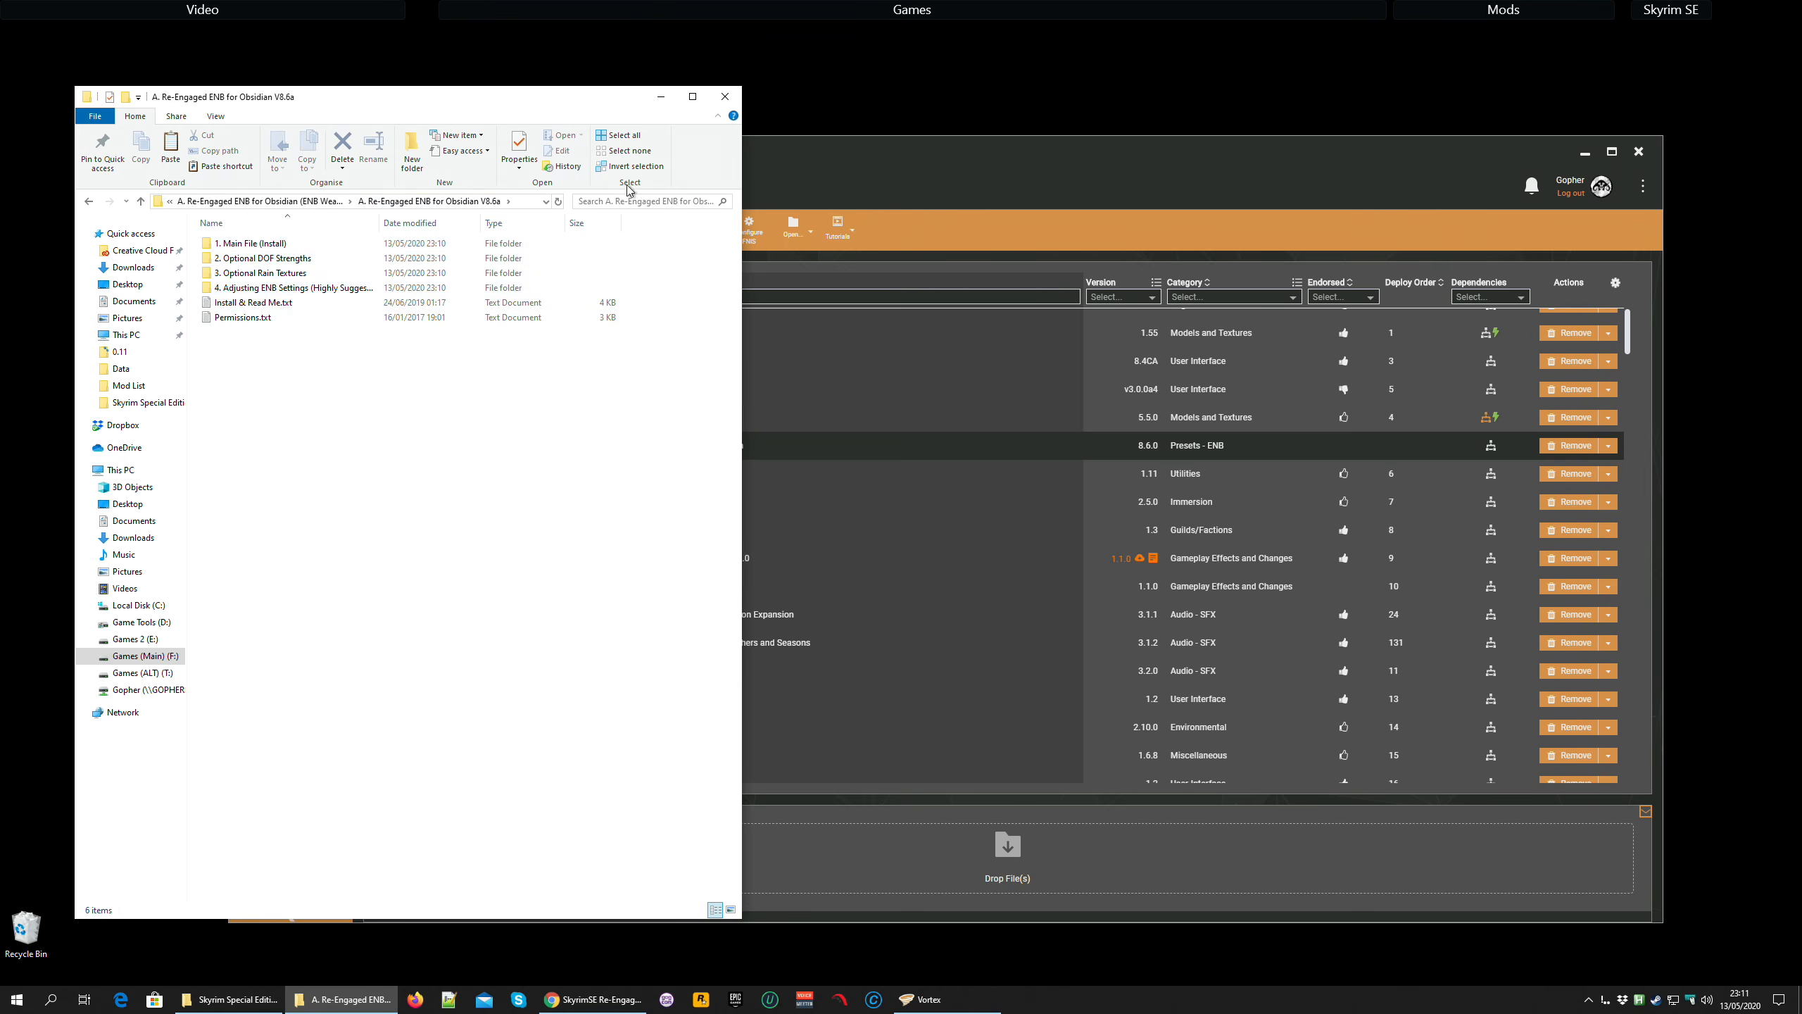
{"action": "left_click", "coordinate": [724, 97]}
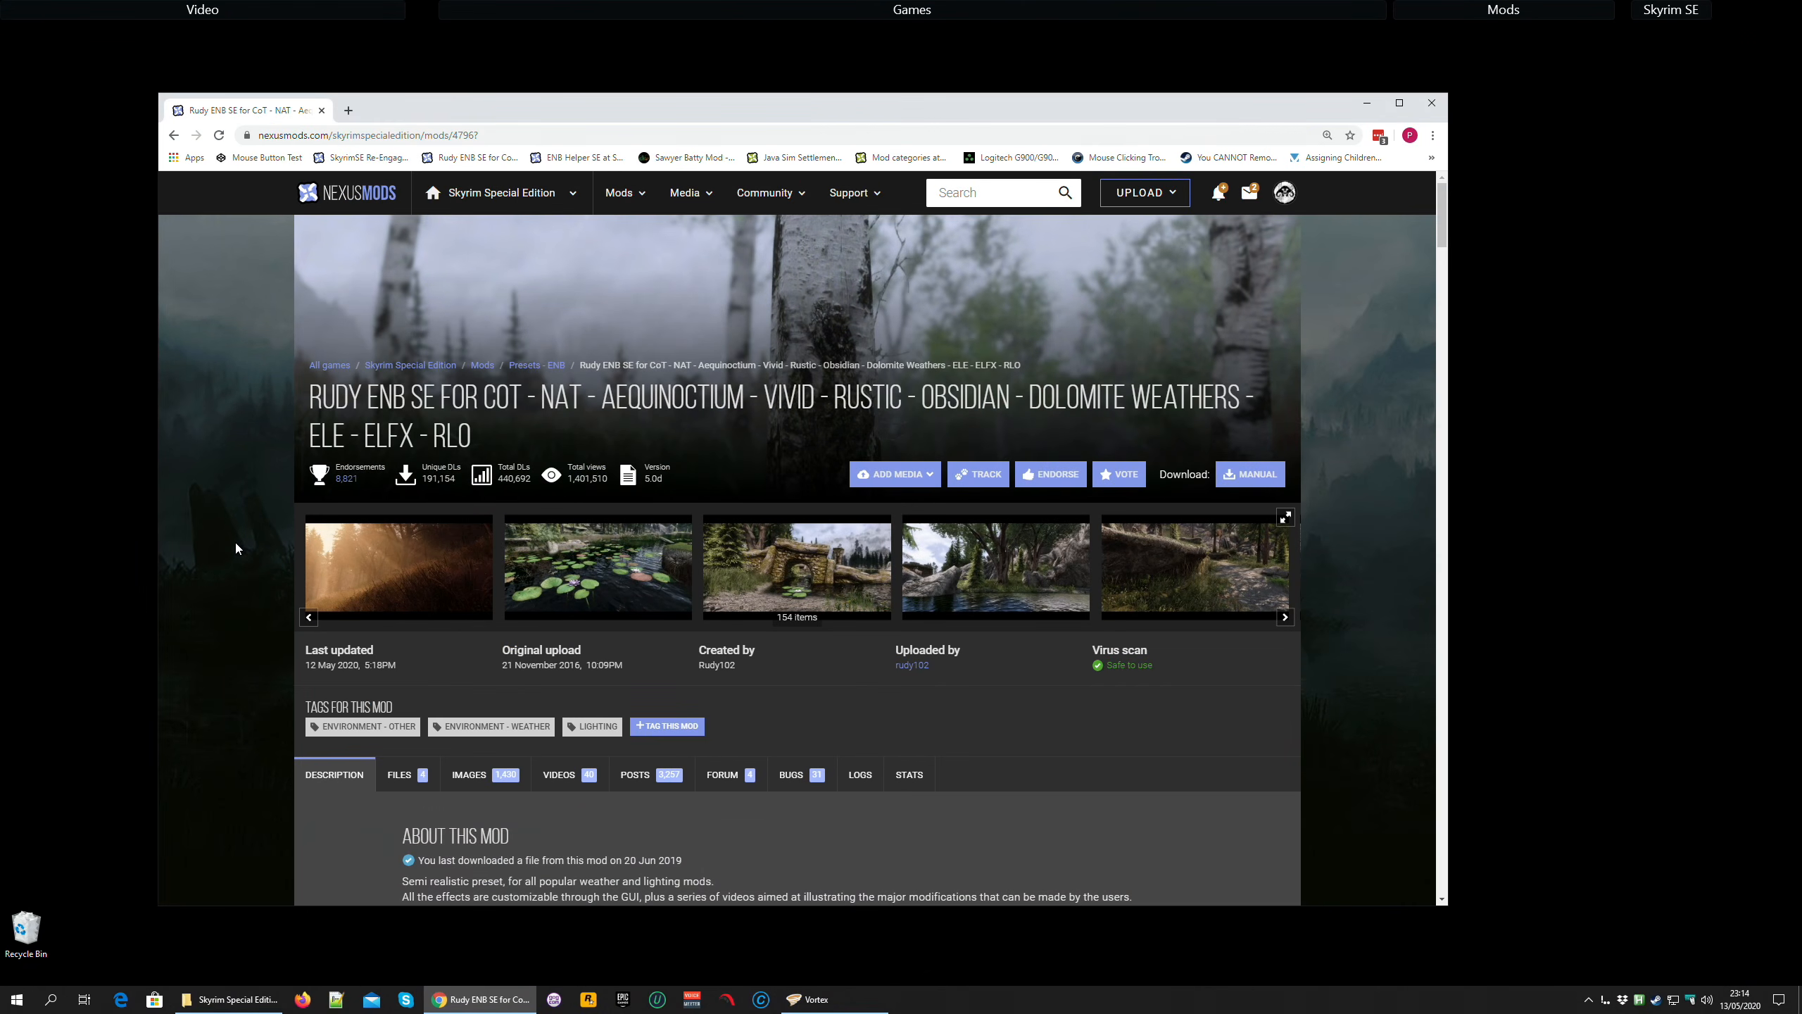
Extract the Rudy ENB SE for Obsidian Weathers archive on the desktop into a folder of its own name.
{"action": "scroll", "coordinate": [236, 544], "scroll_direction": "down", "scroll_amount": 2}
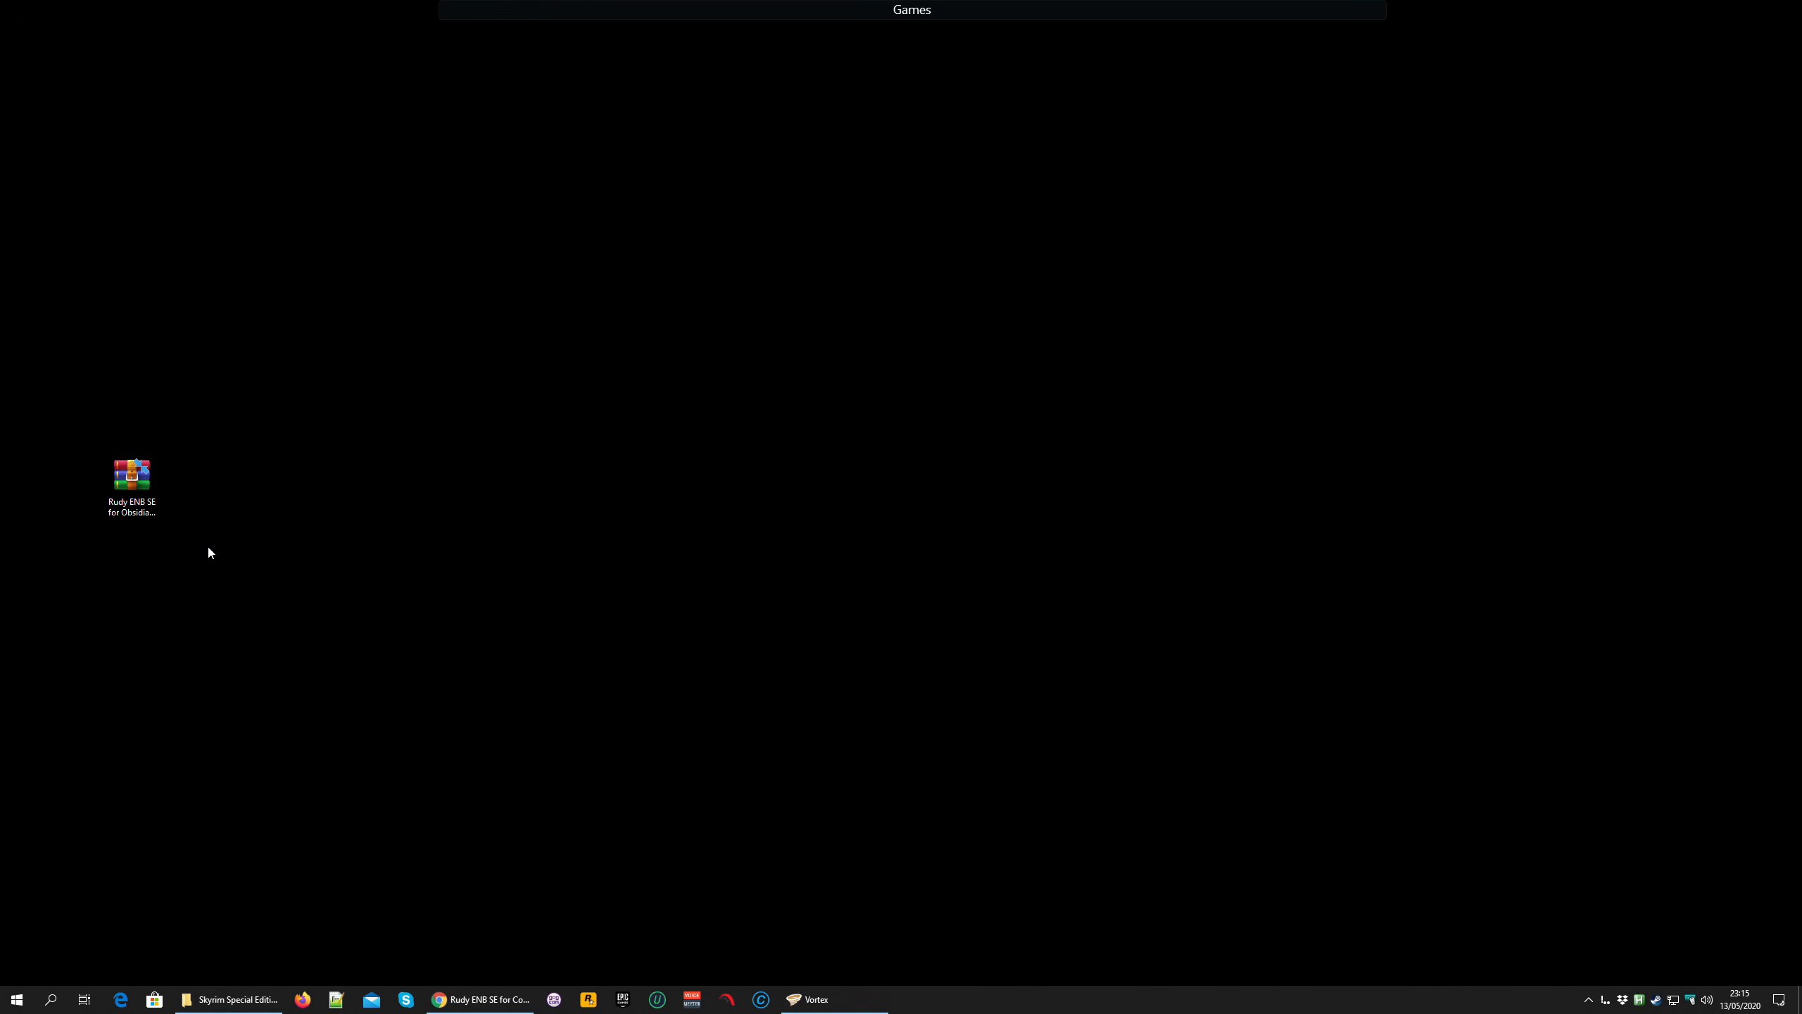
{"action": "right_click", "coordinate": [125, 474]}
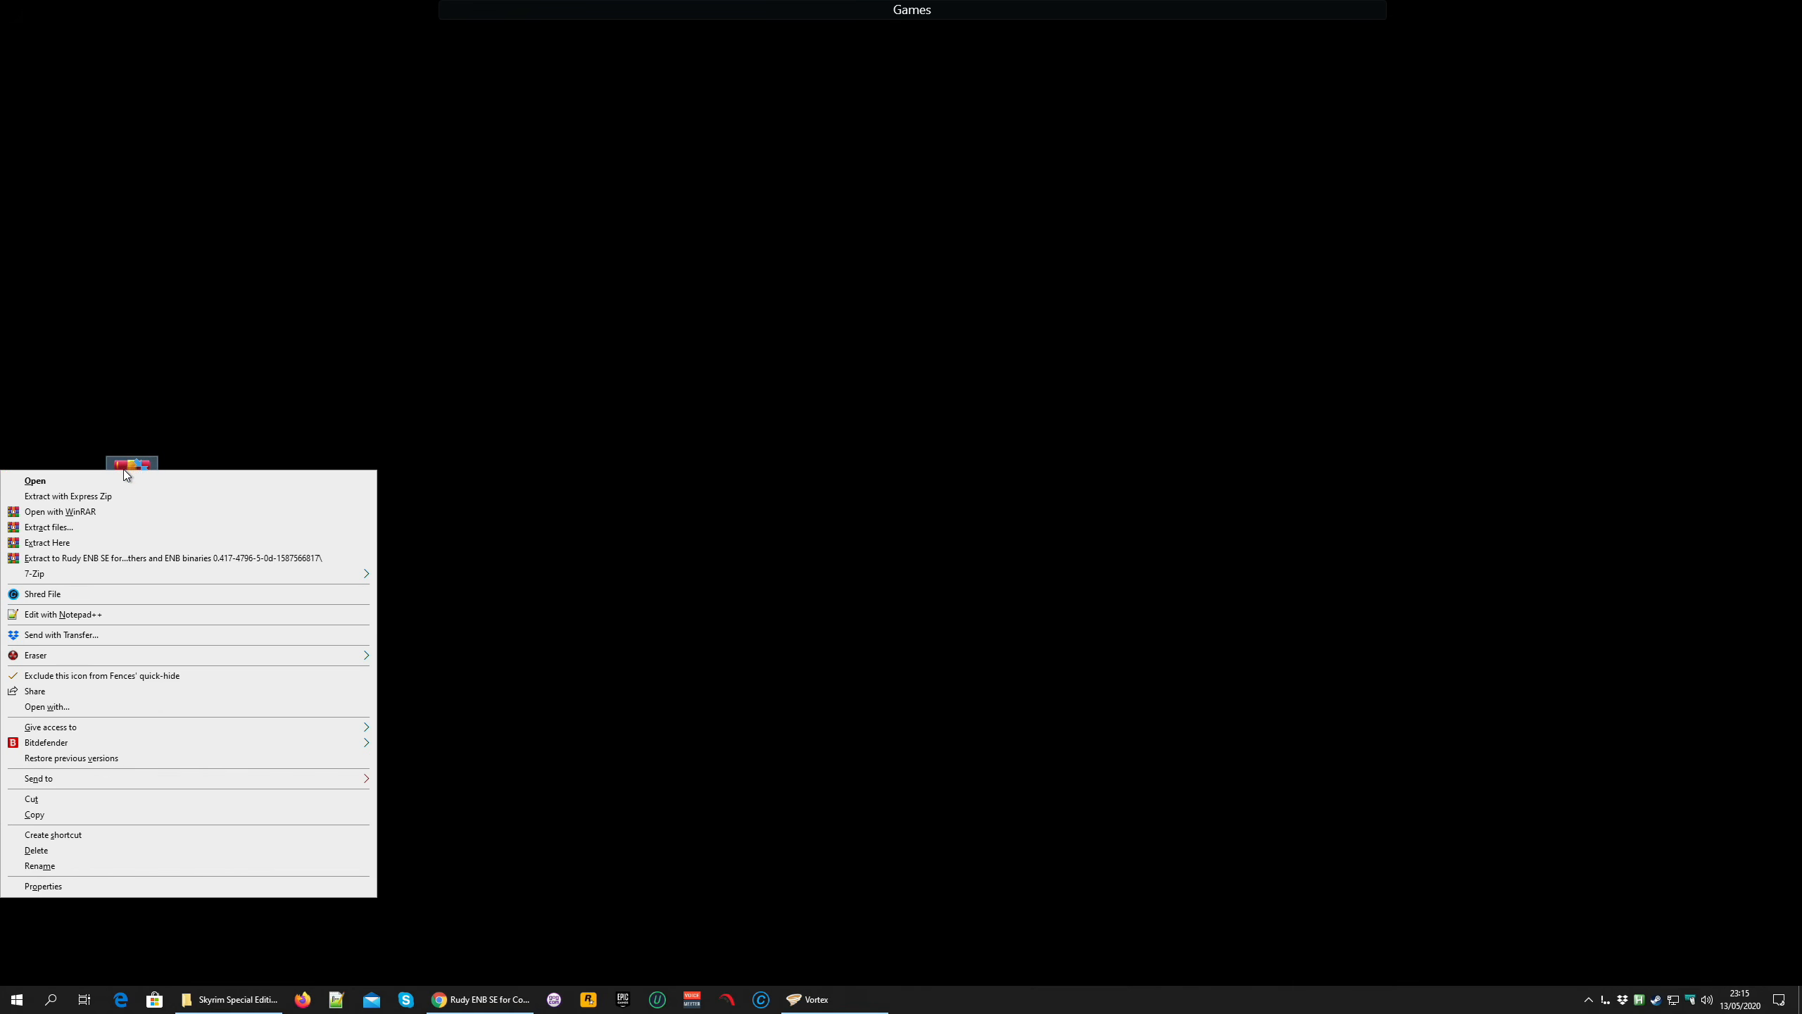
{"action": "mouse_move", "coordinate": [121, 575]}
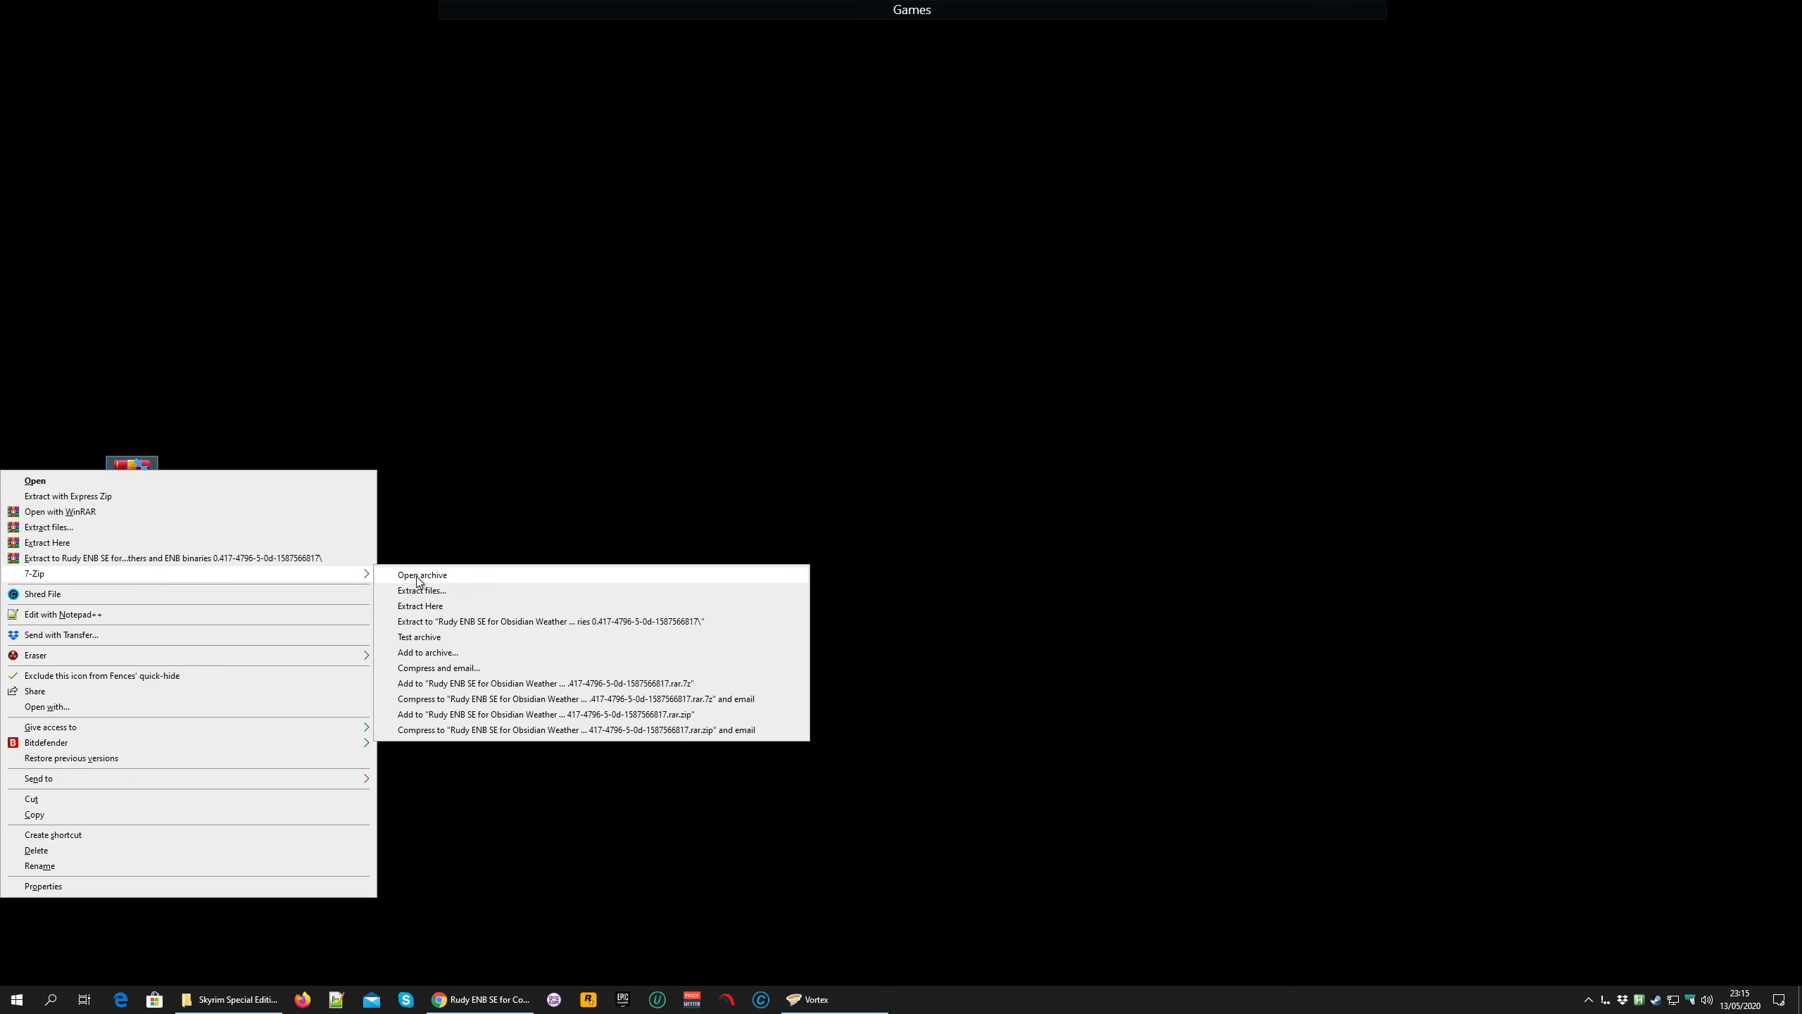
{"action": "left_click", "coordinate": [586, 622]}
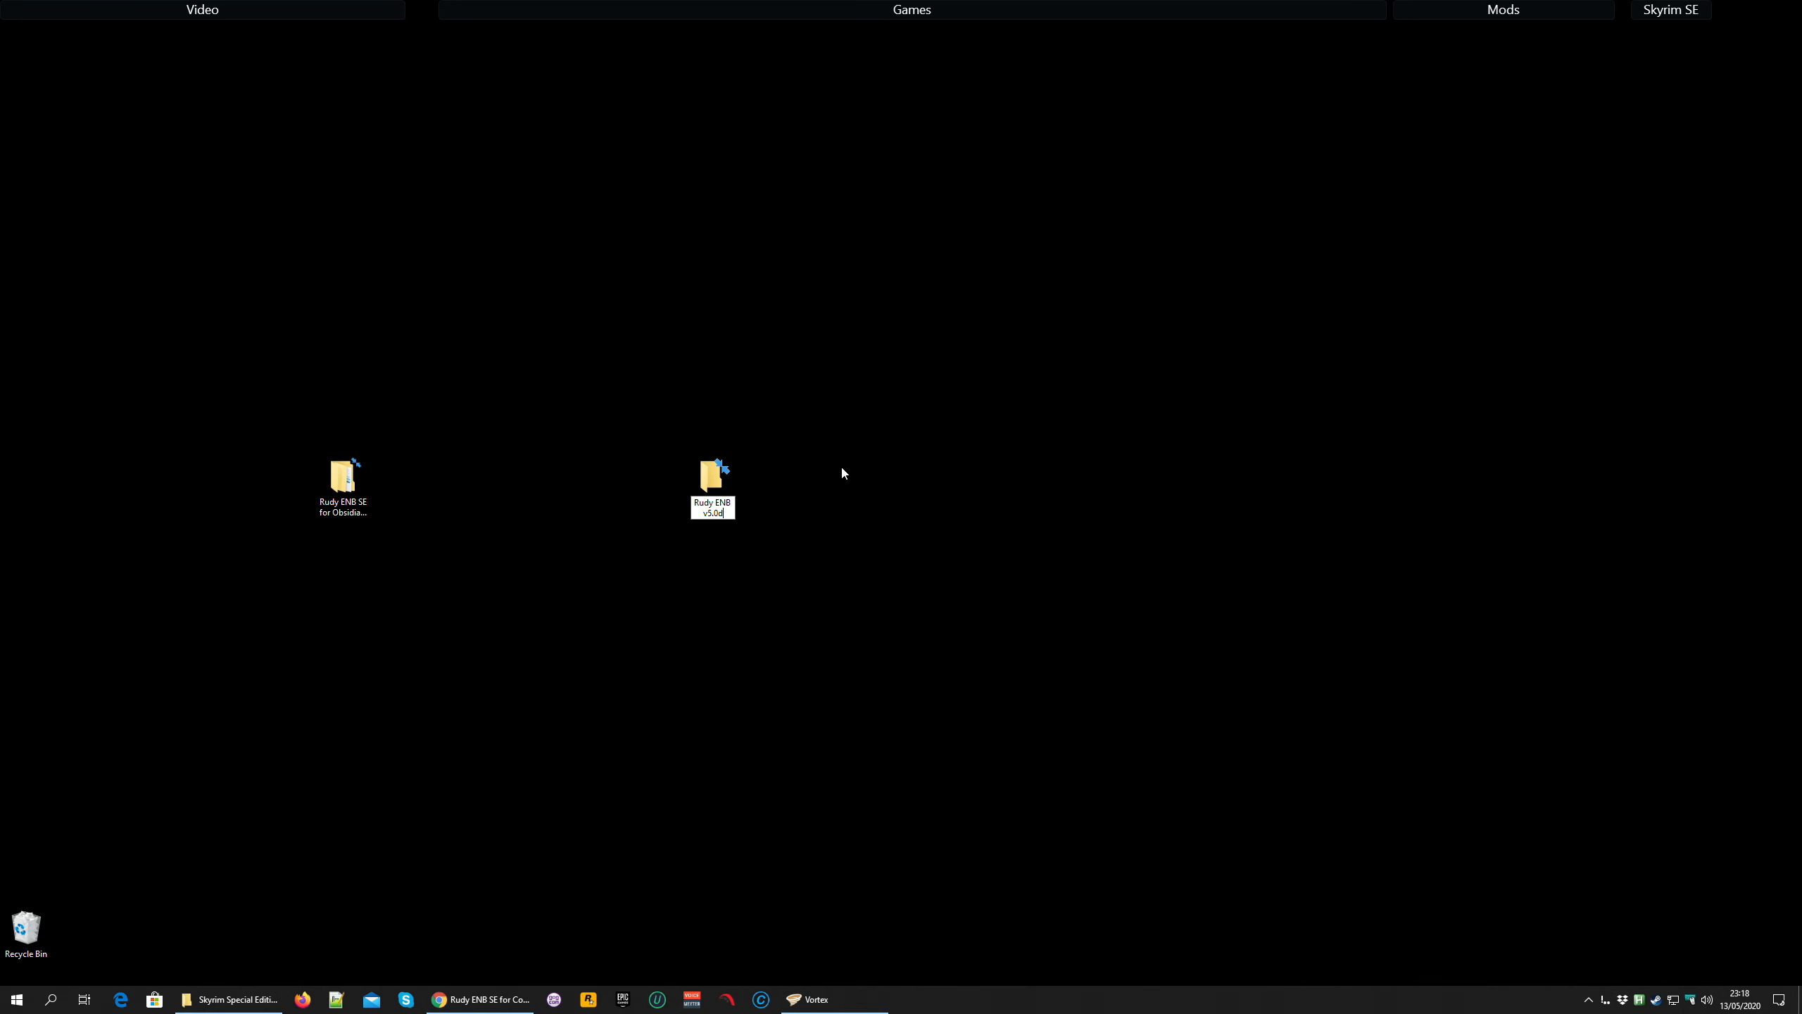
Name the new desktop folder Rudy ENB v5.0d and open it side by side with the extracted Rudy ENB folder.
{"action": "key", "text": "Return"}
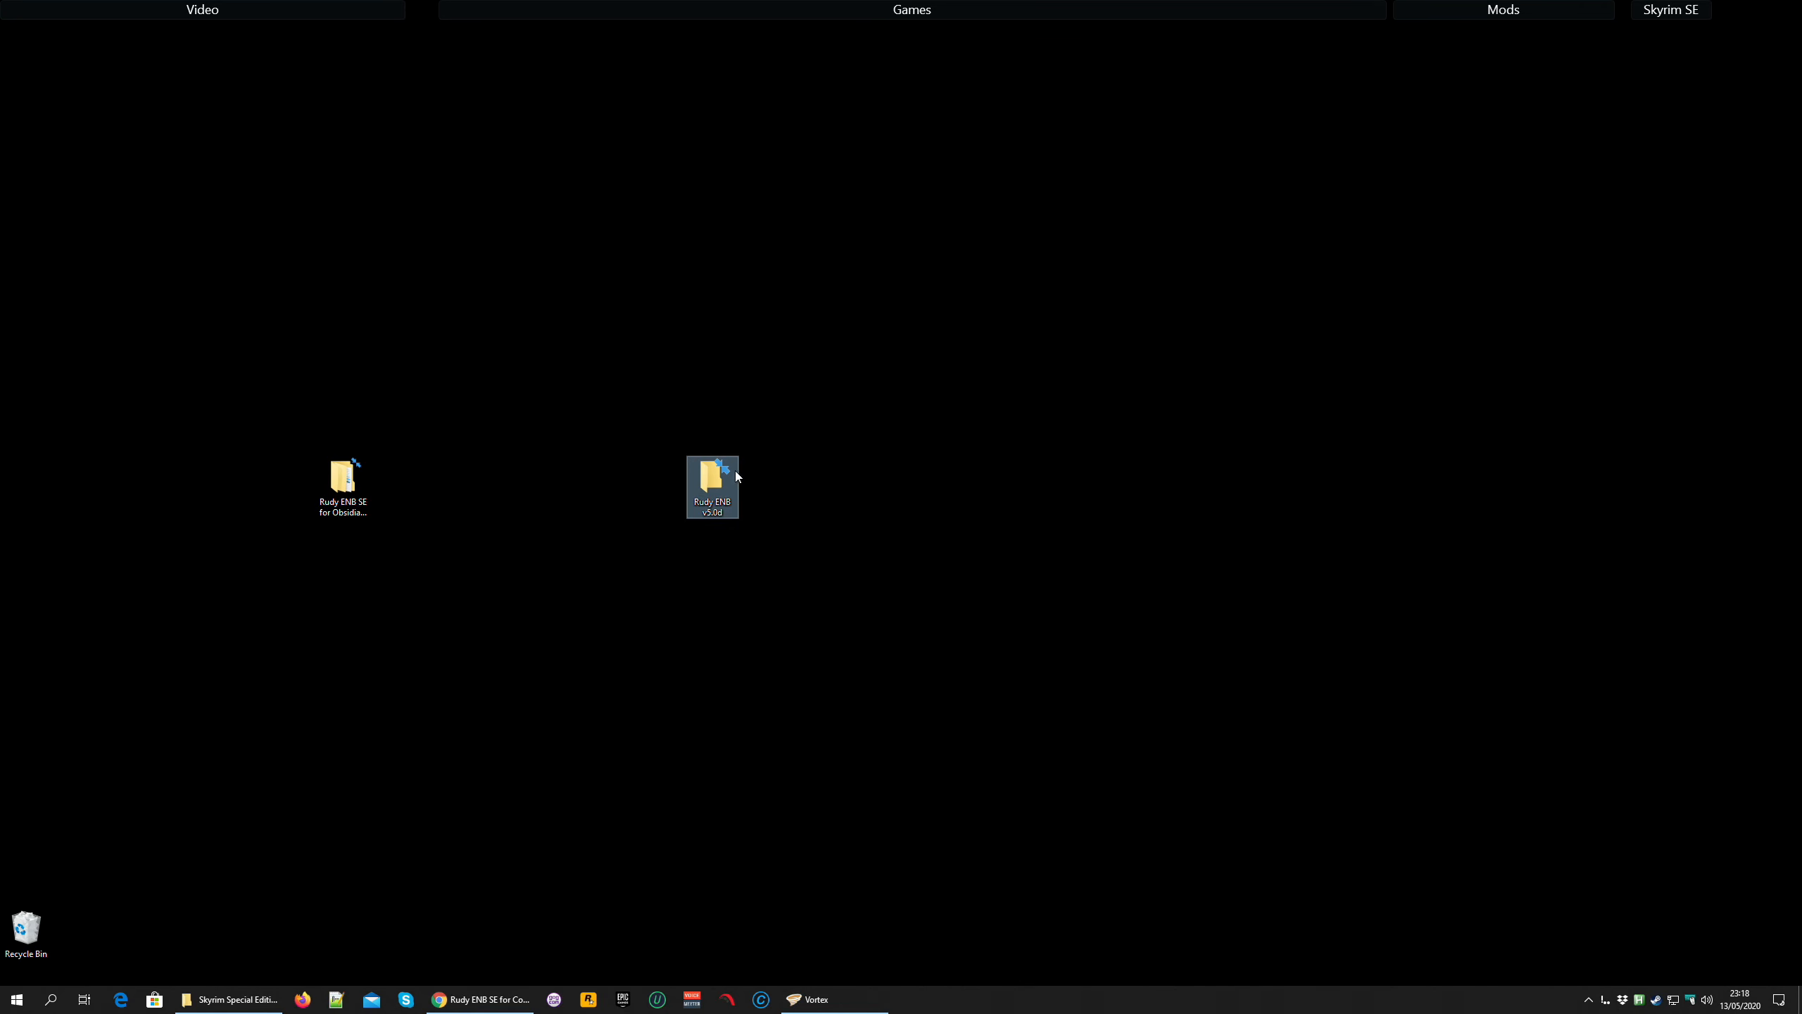
{"action": "left_click", "coordinate": [345, 488]}
{"action": "key", "text": "Return"}
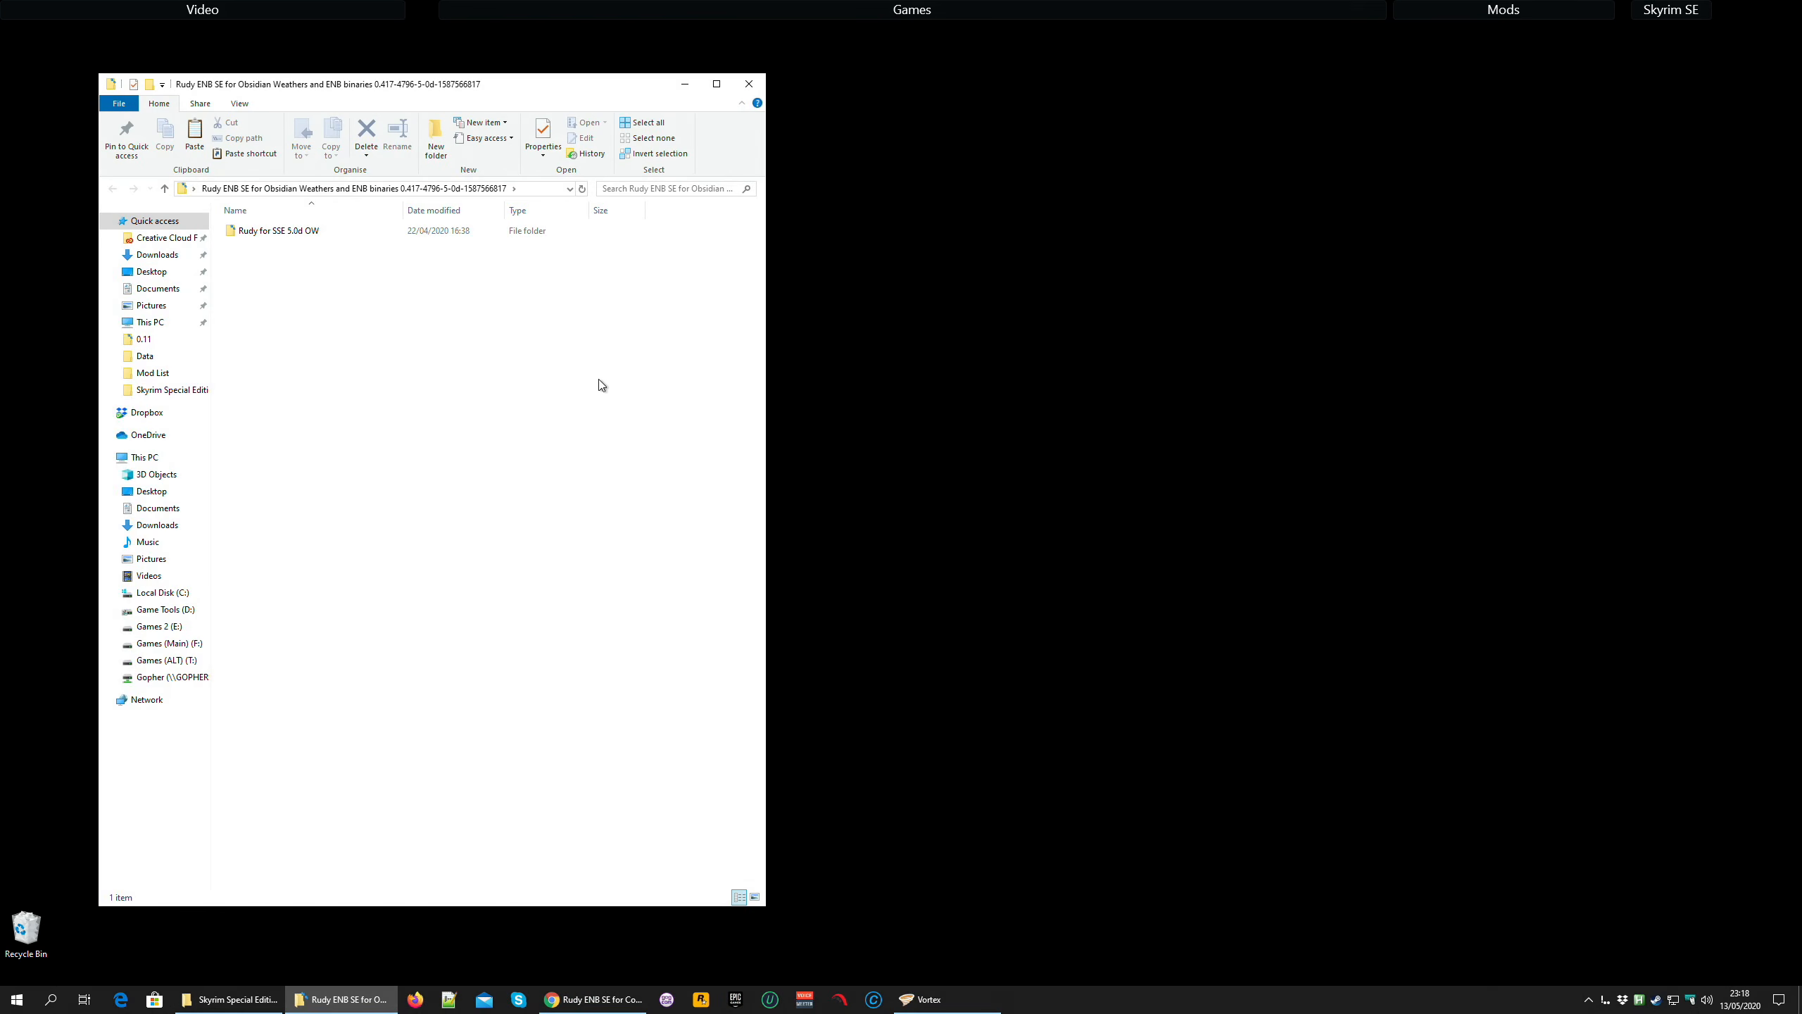
{"action": "left_click", "coordinate": [678, 87]}
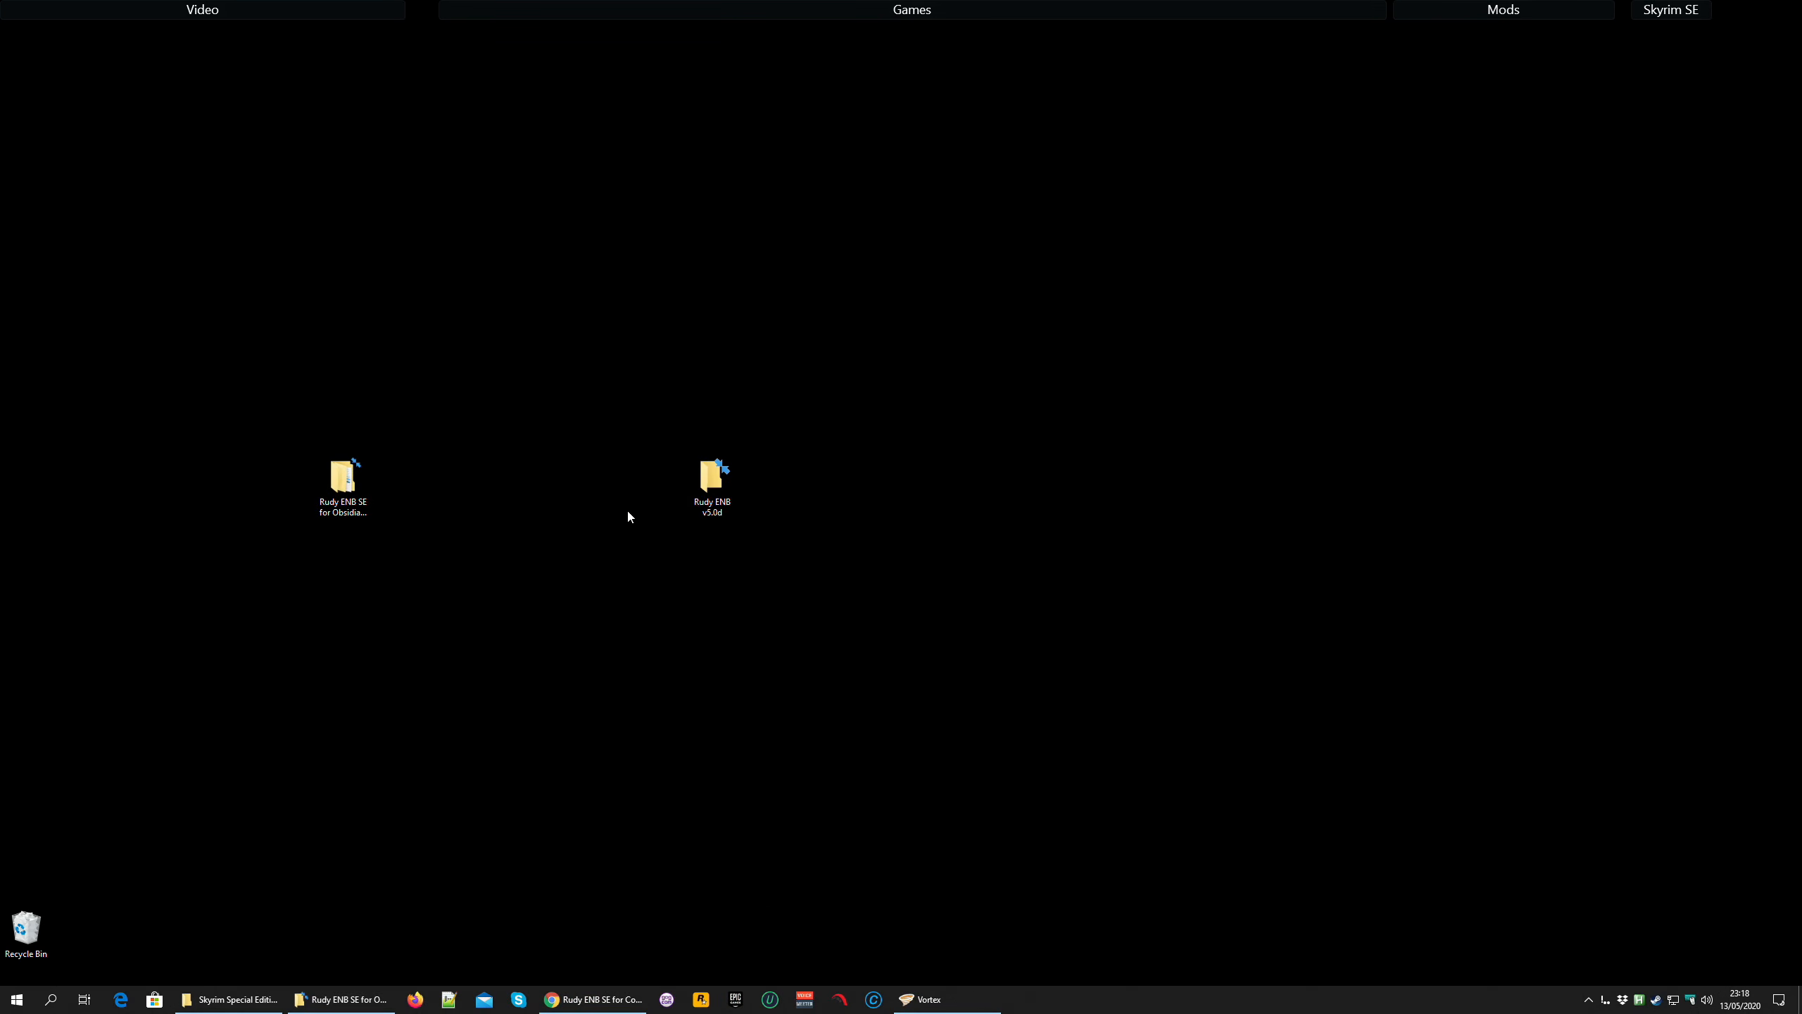
{"action": "double_click", "coordinate": [698, 495]}
{"action": "left_click_drag", "start_coordinate": [521, 113], "coordinate": [1454, 90]}
{"action": "left_click", "coordinate": [345, 999]}
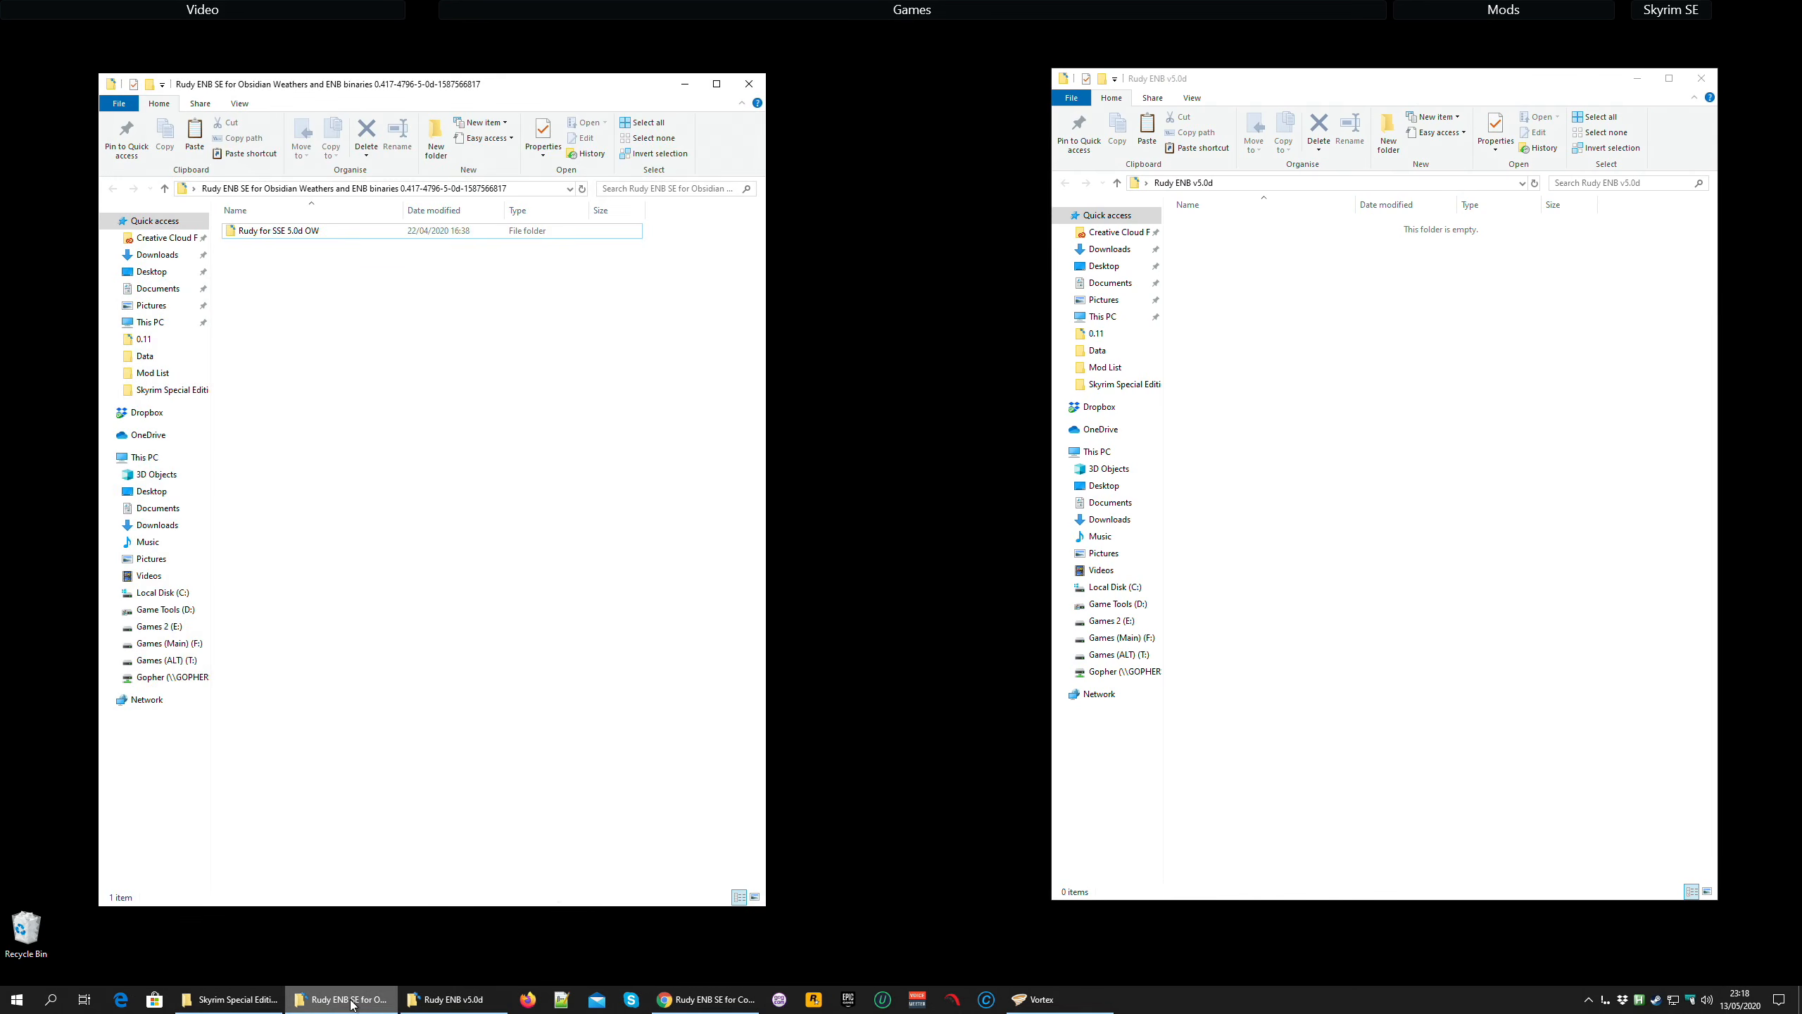
Copy enbseries, enblocal.ini and enbseries.ini from [ Skyrim SE folder ] in ! OW Version into the Rudy ENB v5.0d folder.
{"action": "double_click", "coordinate": [262, 236]}
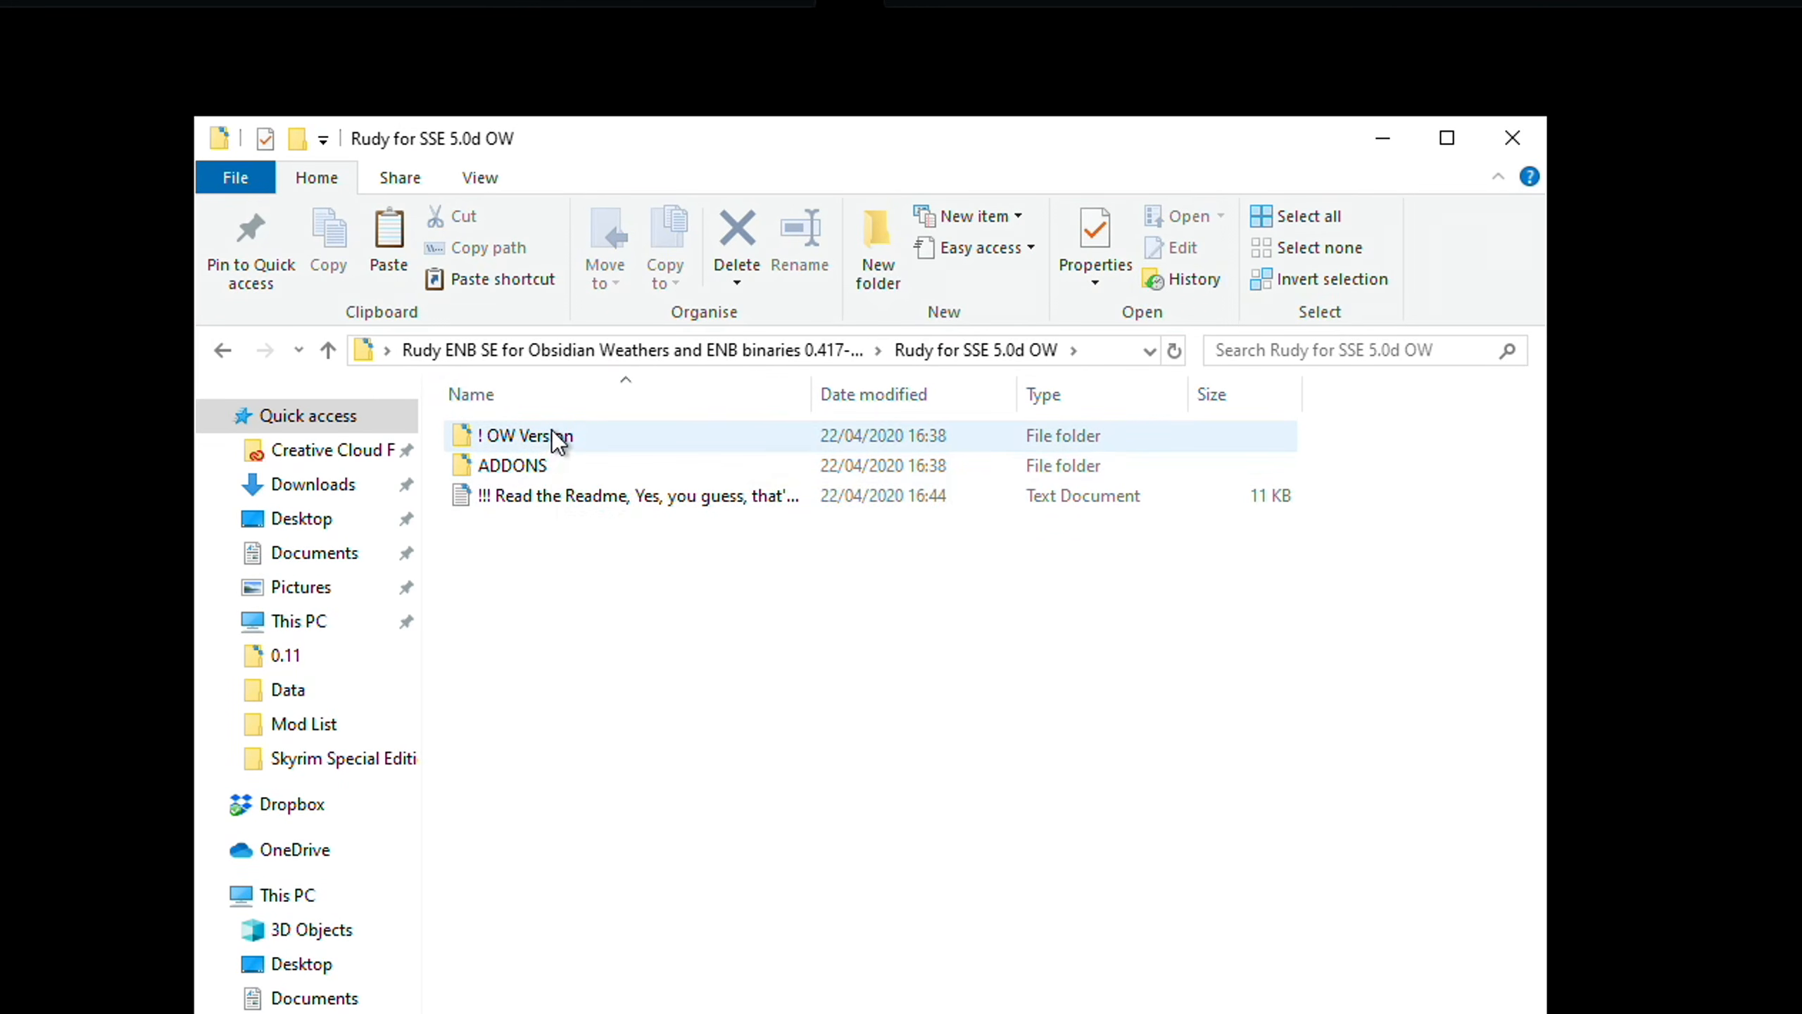
{"action": "double_click", "coordinate": [572, 442]}
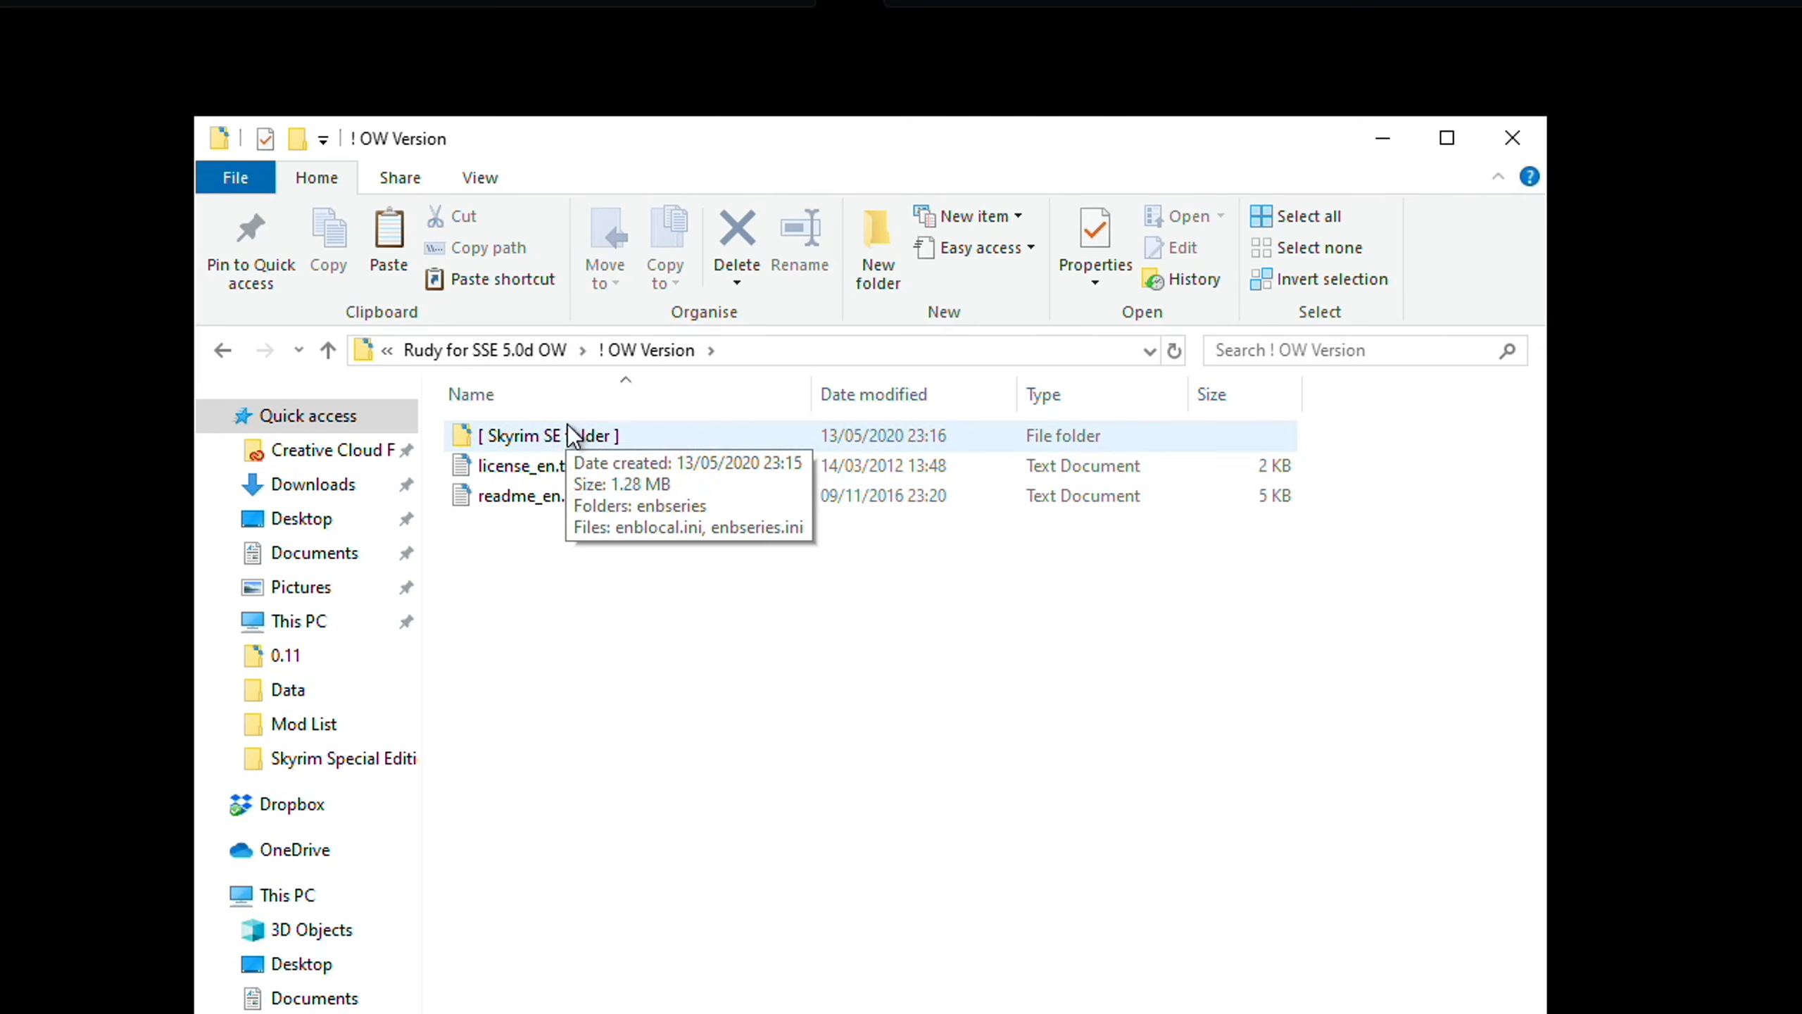
{"action": "double_click", "coordinate": [612, 436]}
{"action": "left_click", "coordinate": [533, 444]}
{"action": "left_click", "coordinate": [543, 497], "text": "shift"}
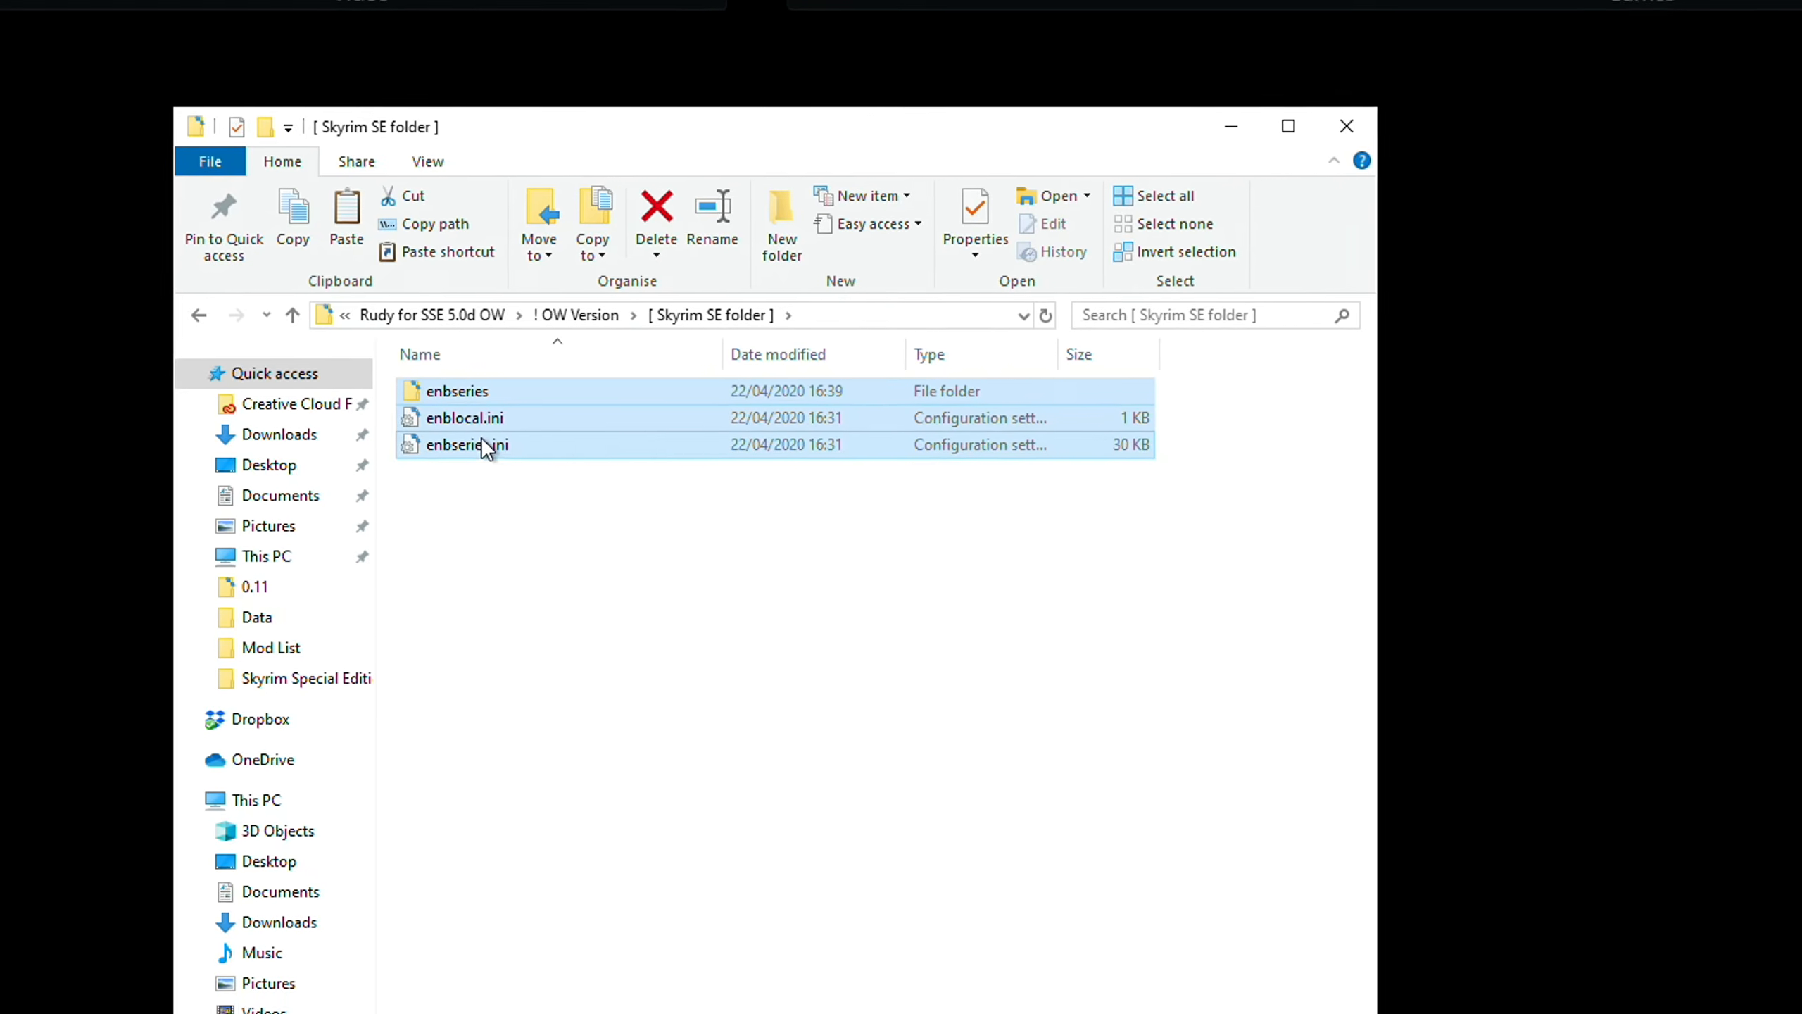
{"action": "right_click", "coordinate": [543, 497]}
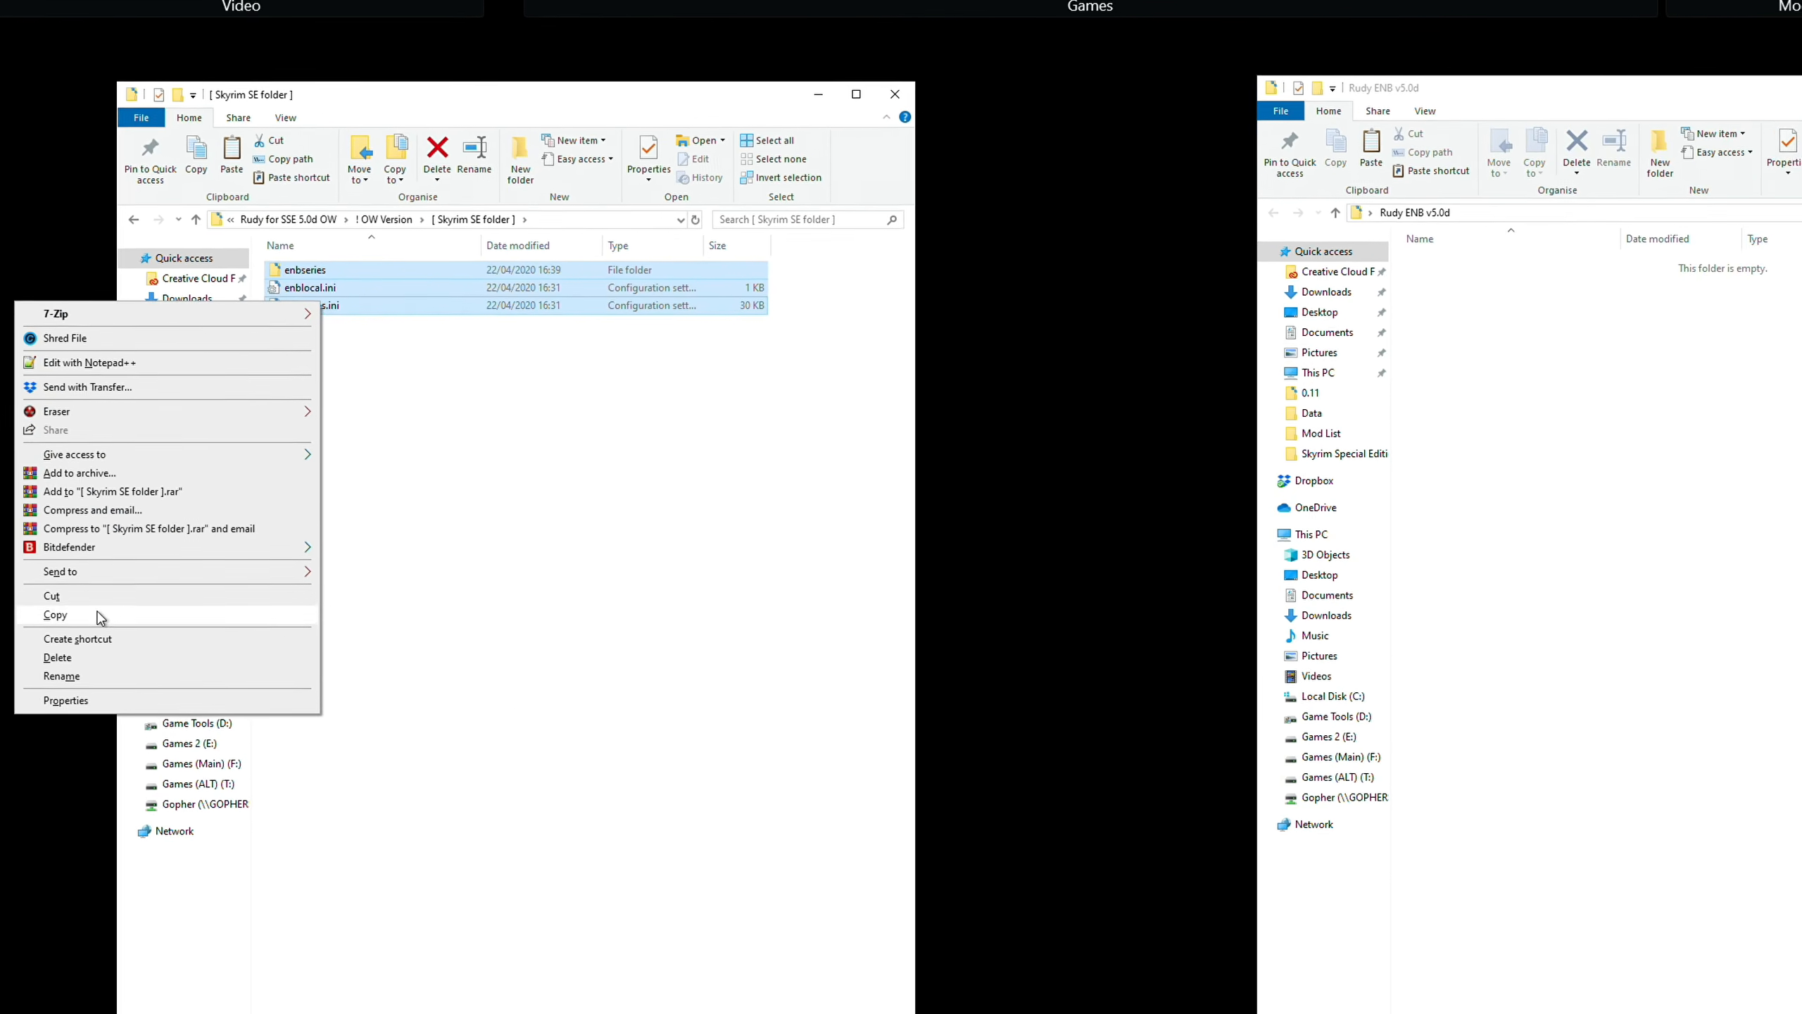
{"action": "left_click", "coordinate": [60, 668]}
{"action": "right_click", "coordinate": [1559, 421]}
{"action": "left_click", "coordinate": [1239, 428]}
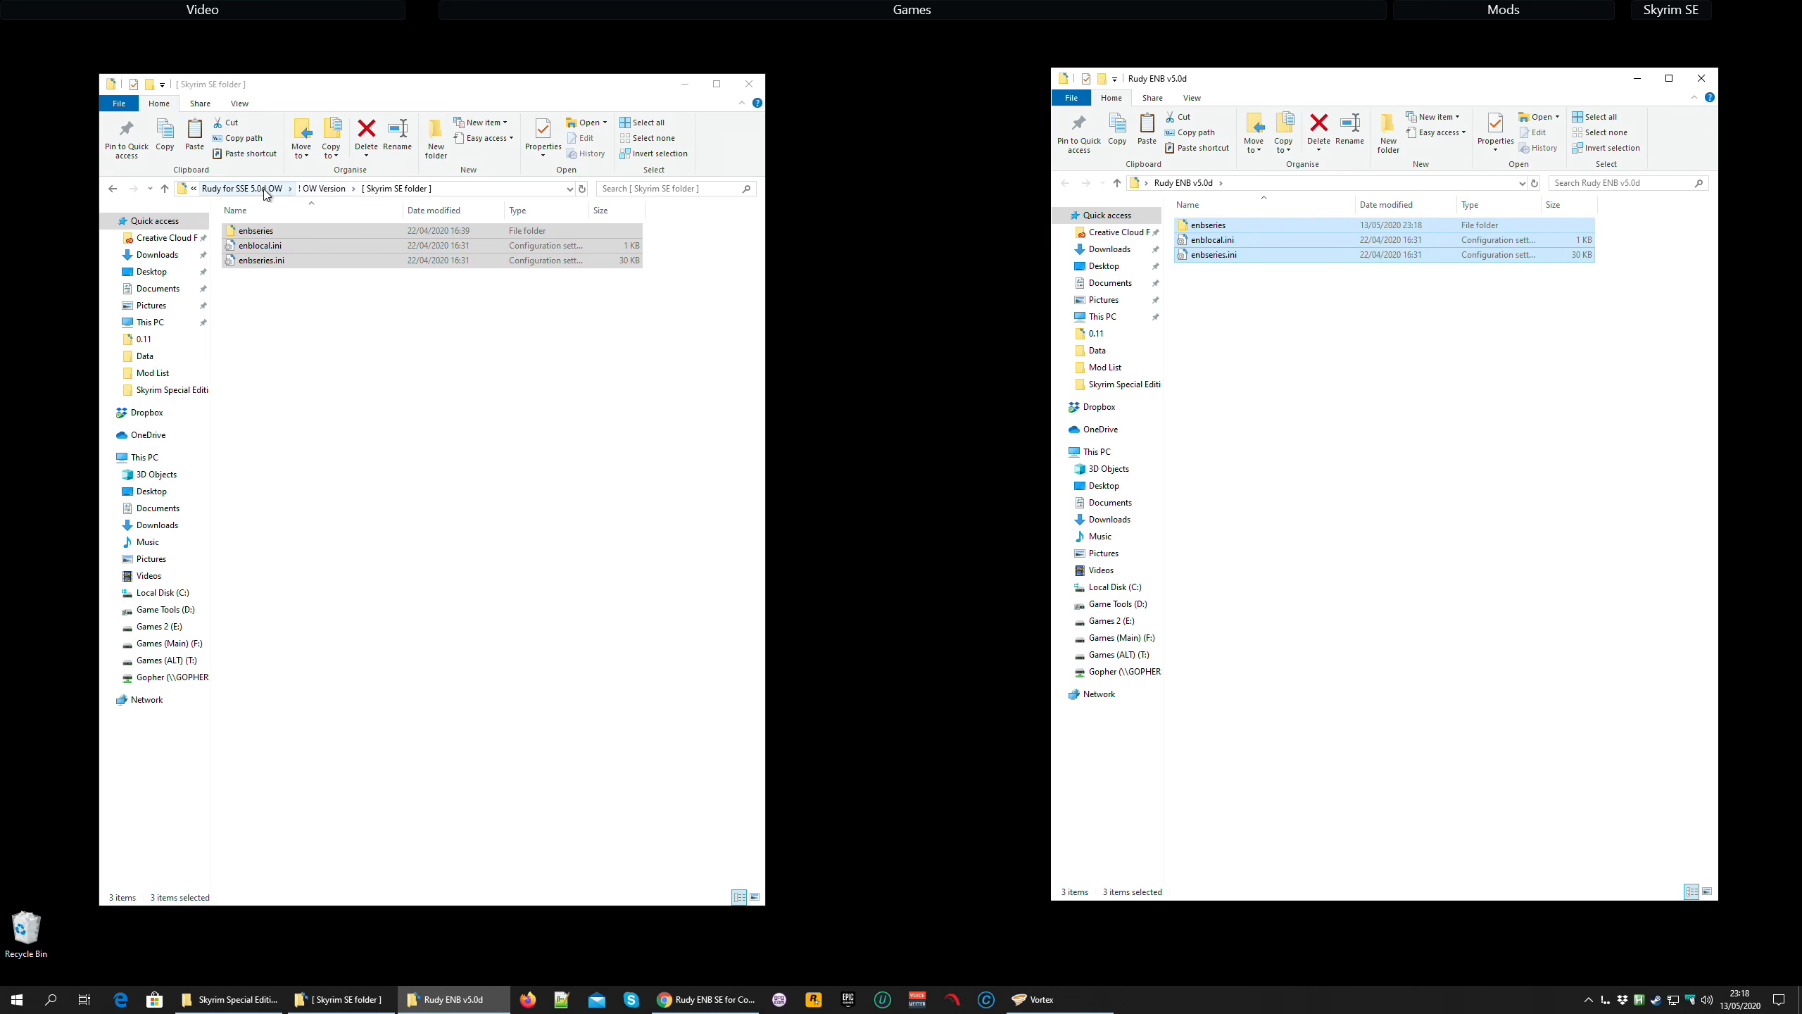
Go to Predator Vision mod under ! Night Eye ENB Fix in ADDONS and examine its Data and enbseries folders.
{"action": "left_click", "coordinate": [242, 188]}
{"action": "left_click", "coordinate": [333, 188]}
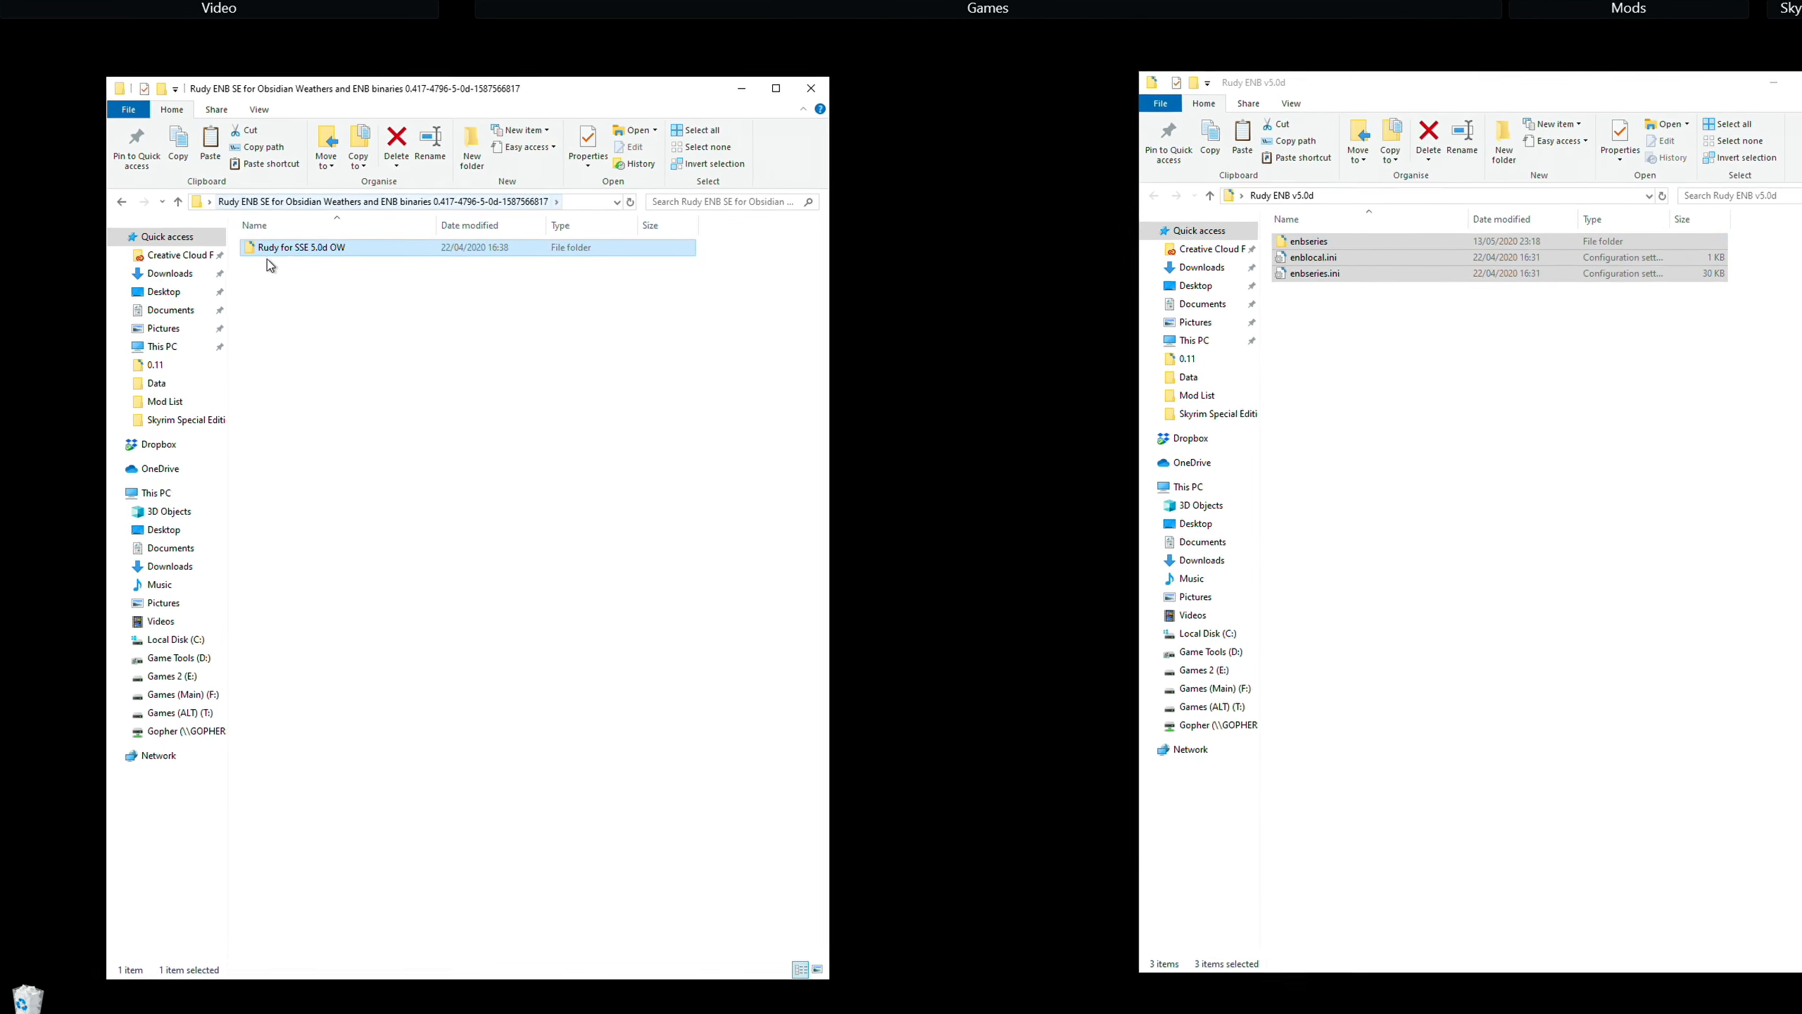
{"action": "double_click", "coordinate": [270, 250]}
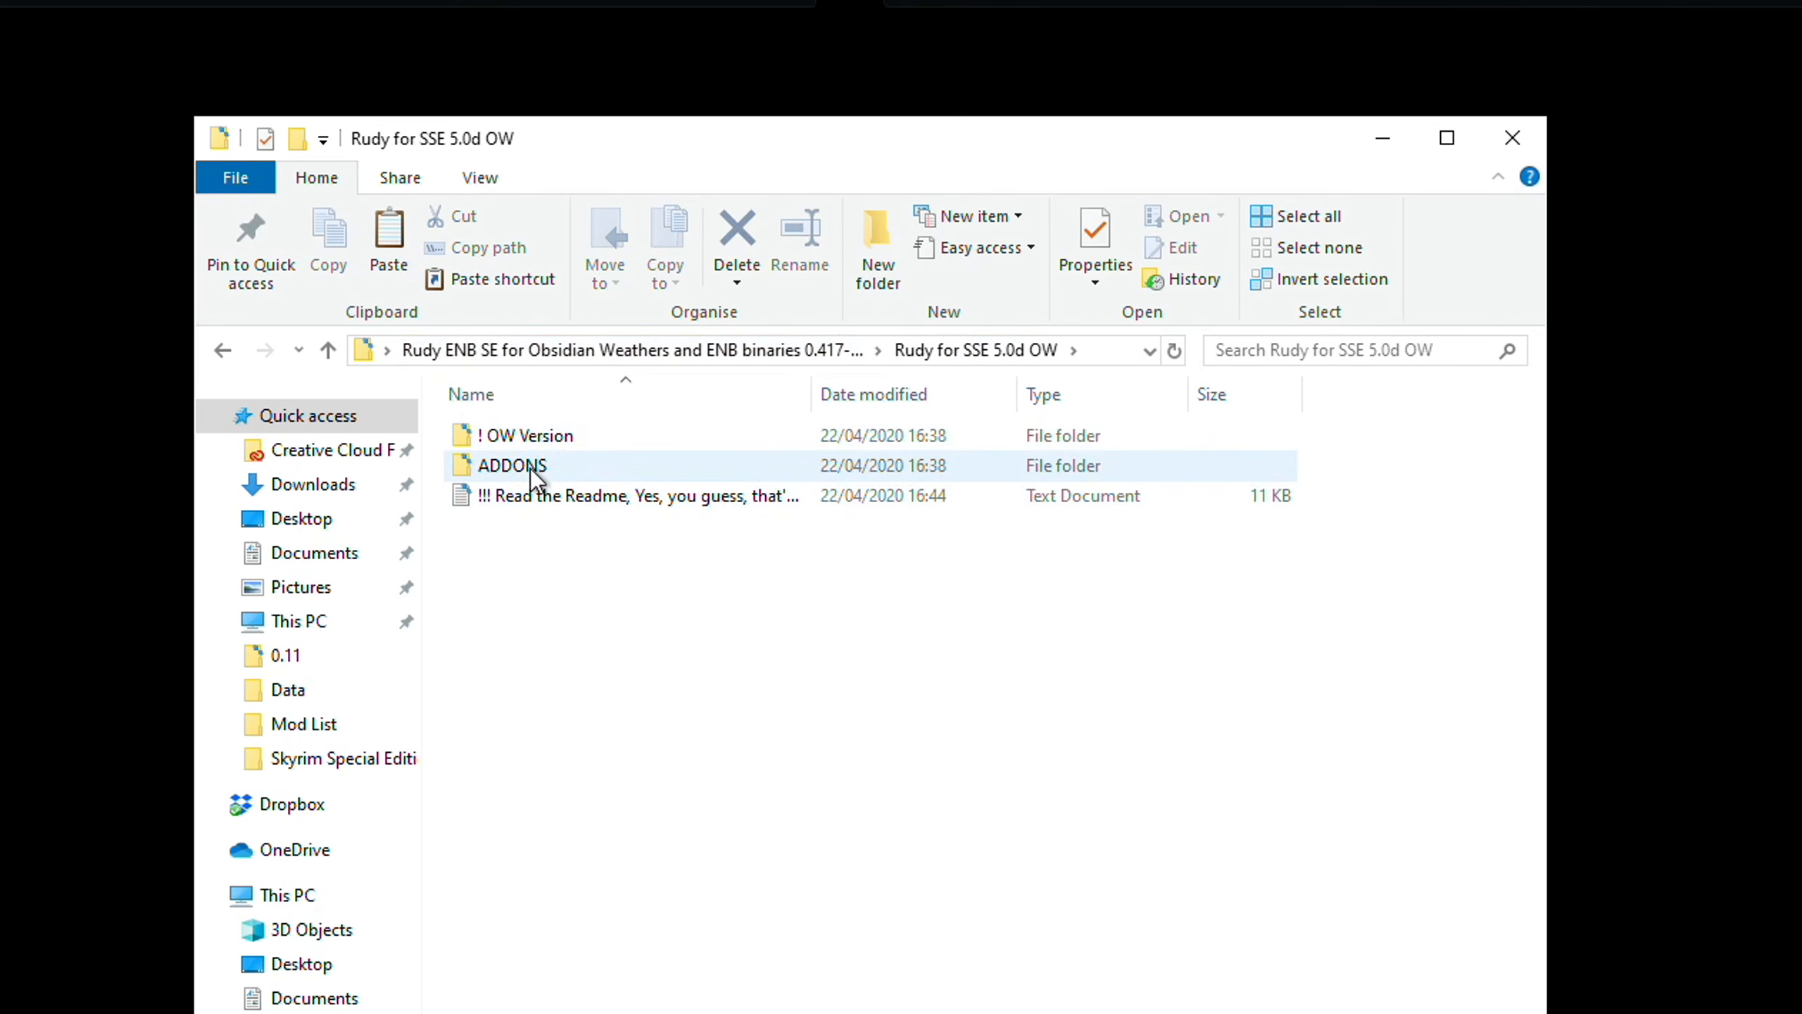
{"action": "double_click", "coordinate": [531, 474]}
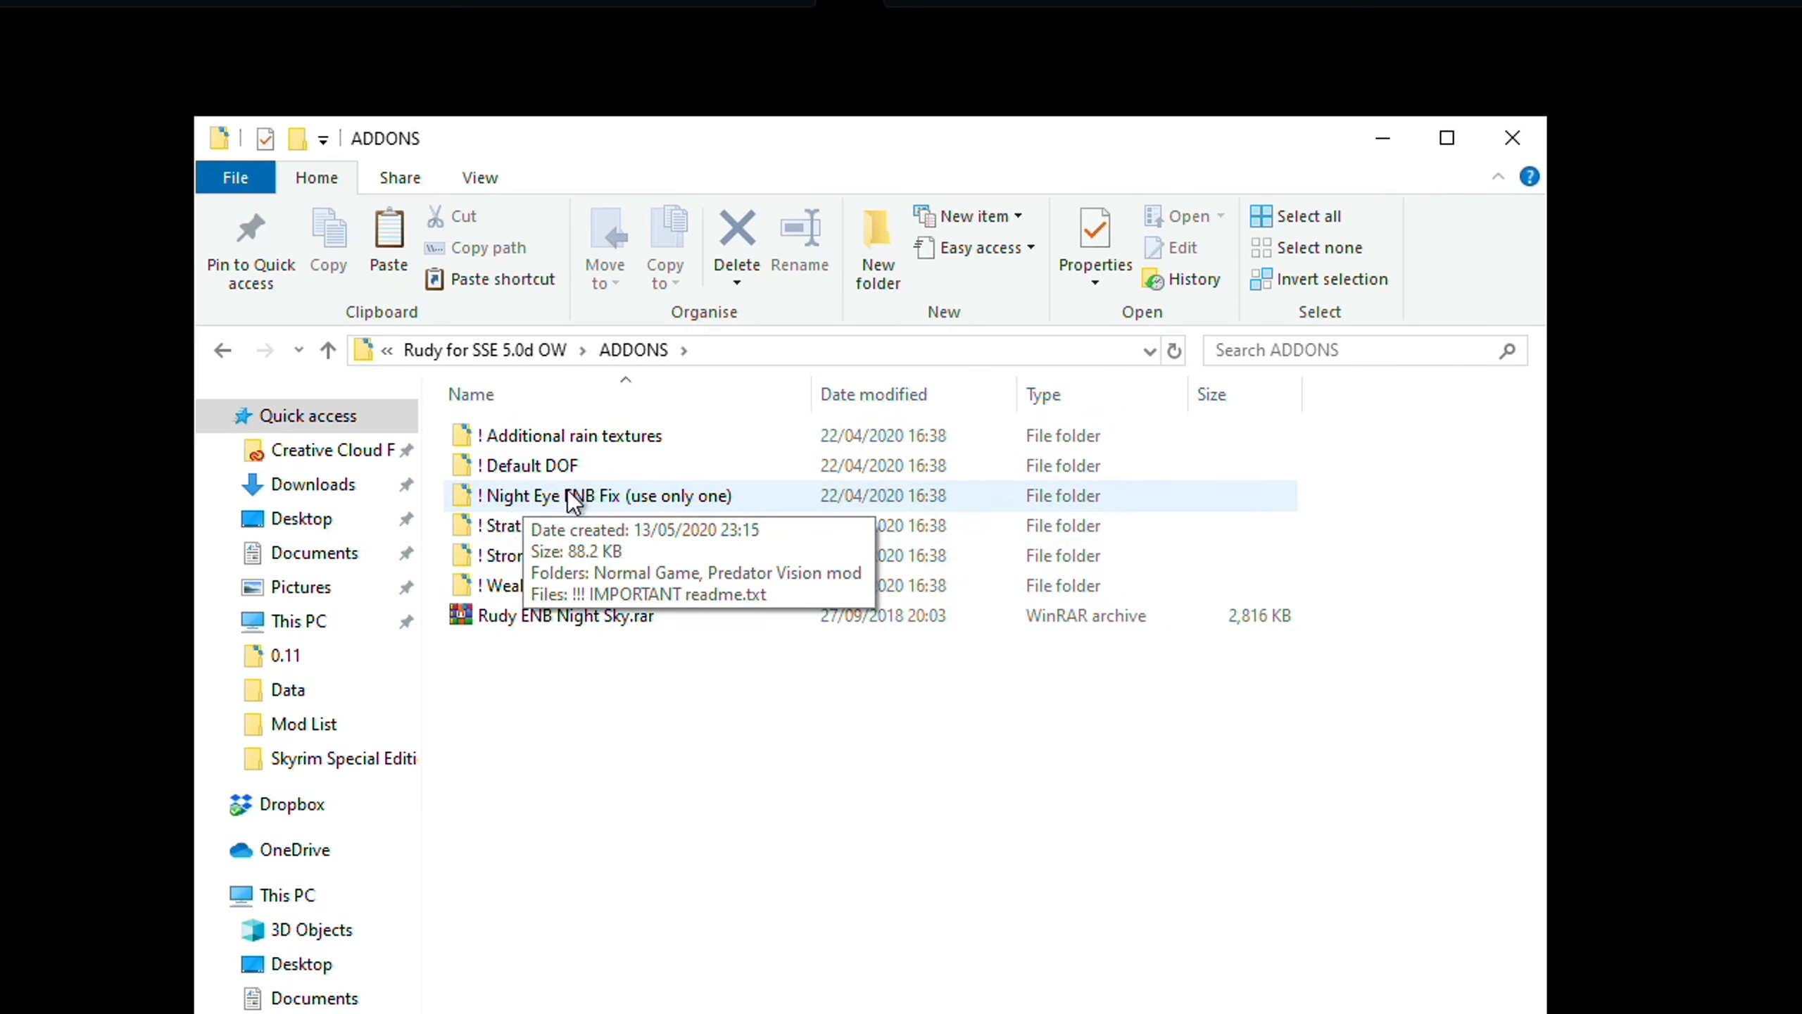
{"action": "double_click", "coordinate": [621, 497]}
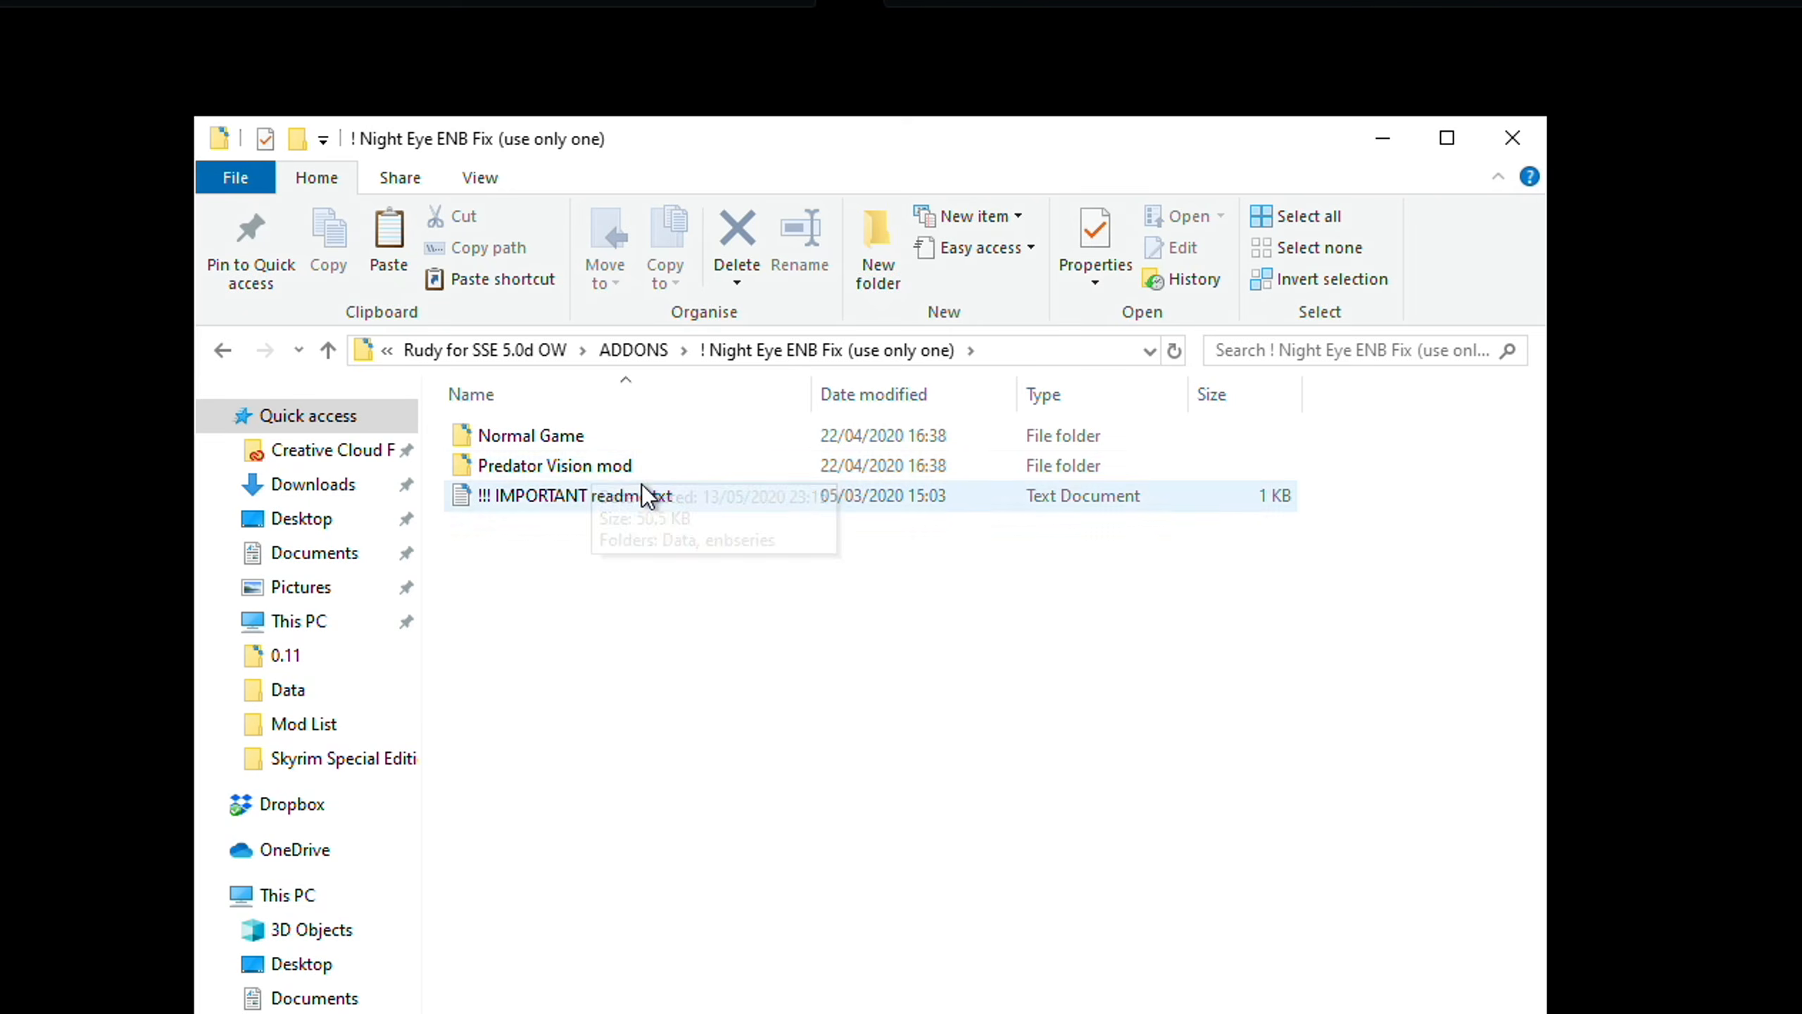
{"action": "double_click", "coordinate": [567, 470]}
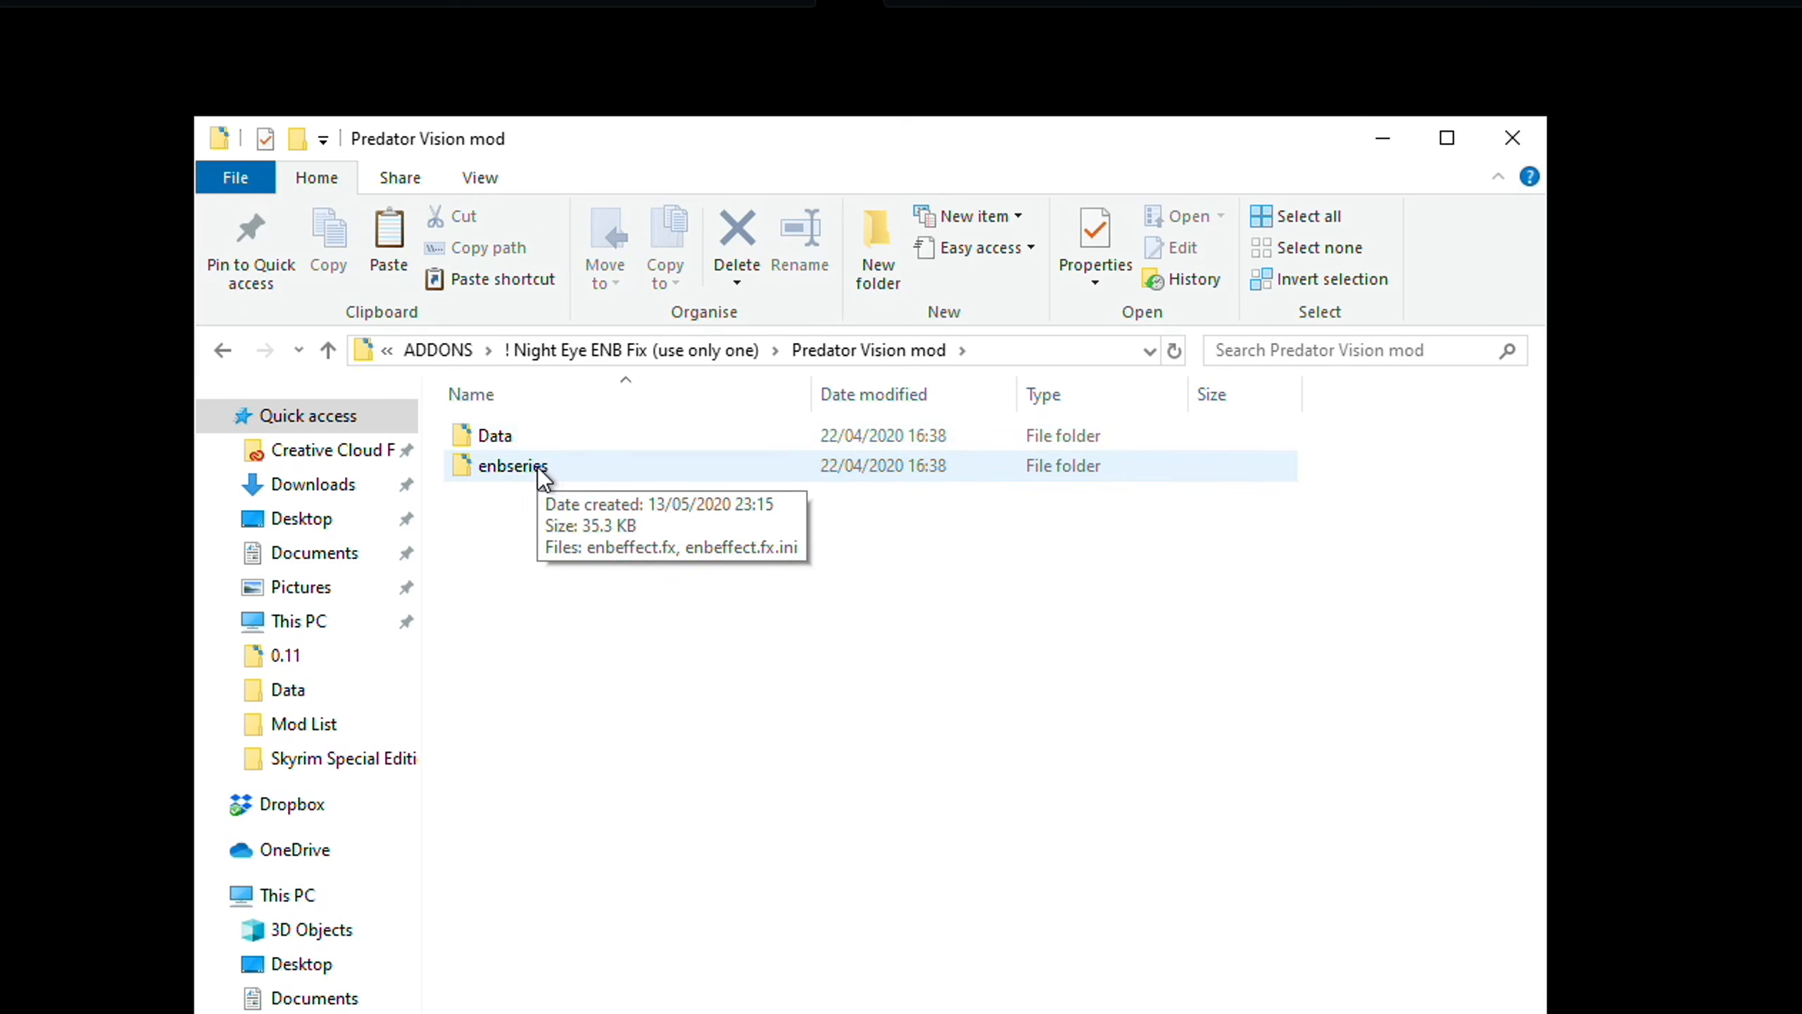
{"action": "double_click", "coordinate": [494, 439]}
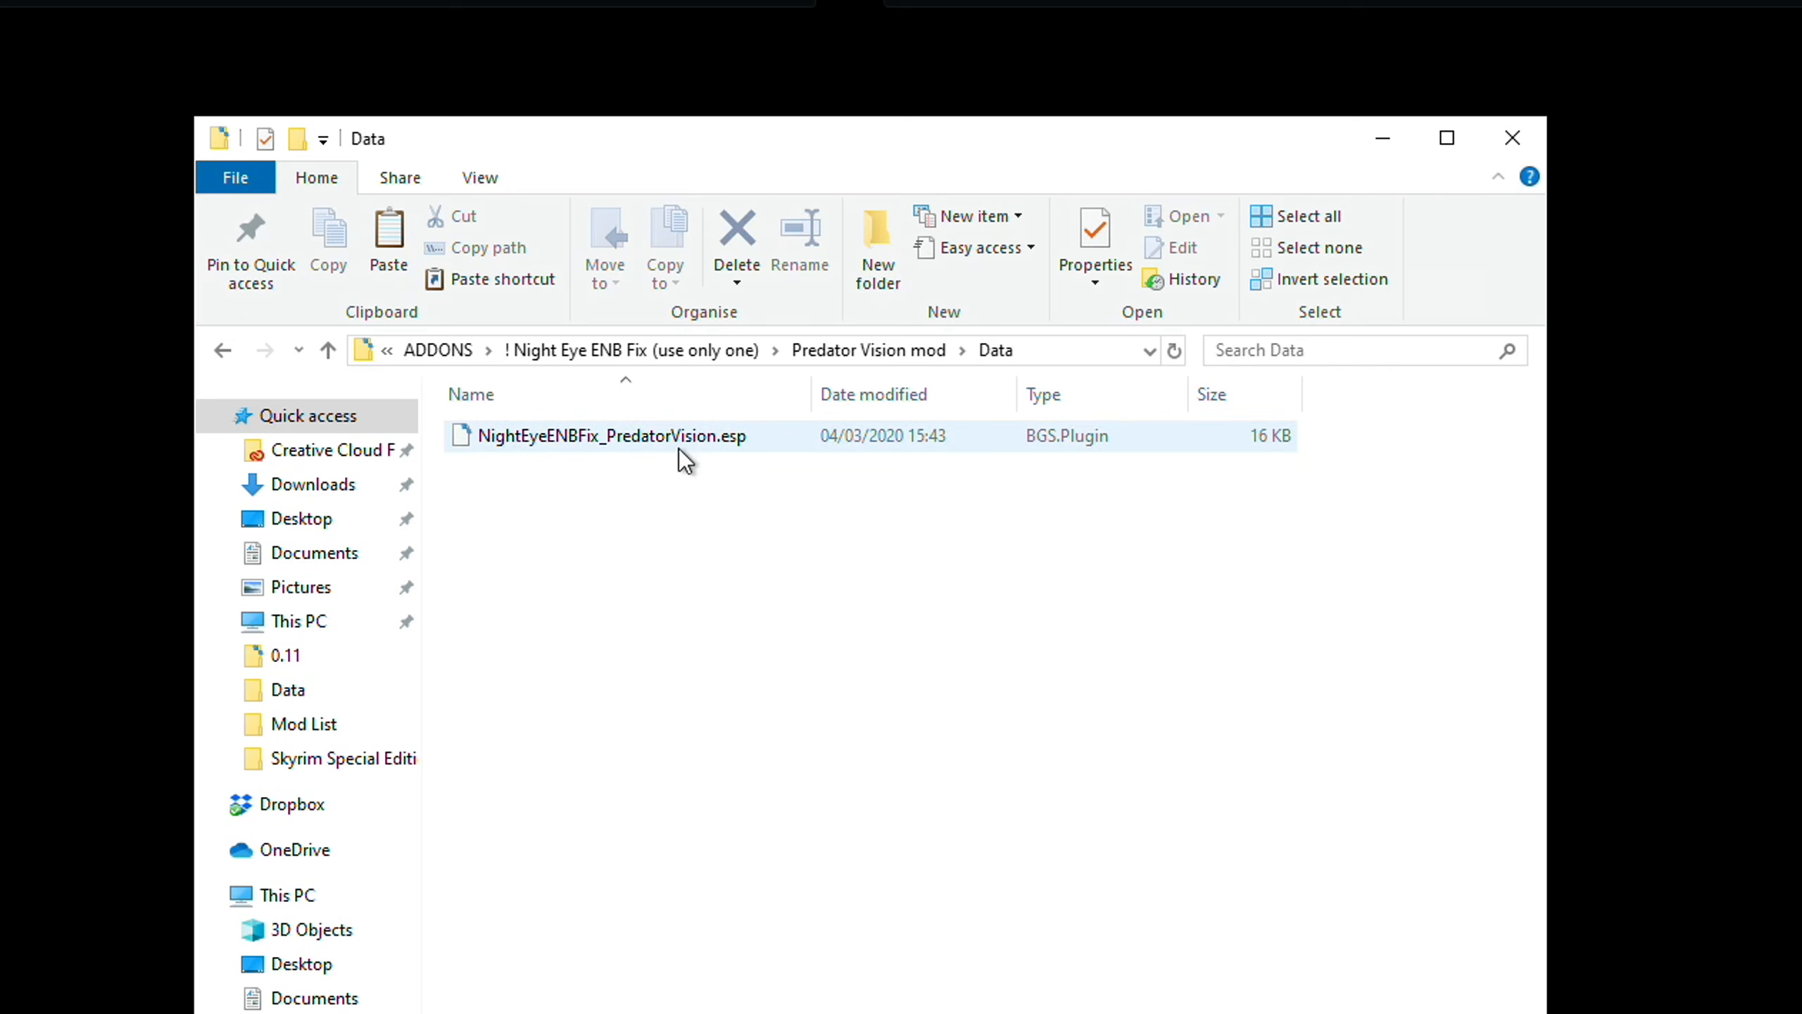
{"action": "left_click", "coordinate": [844, 351]}
{"action": "double_click", "coordinate": [519, 469]}
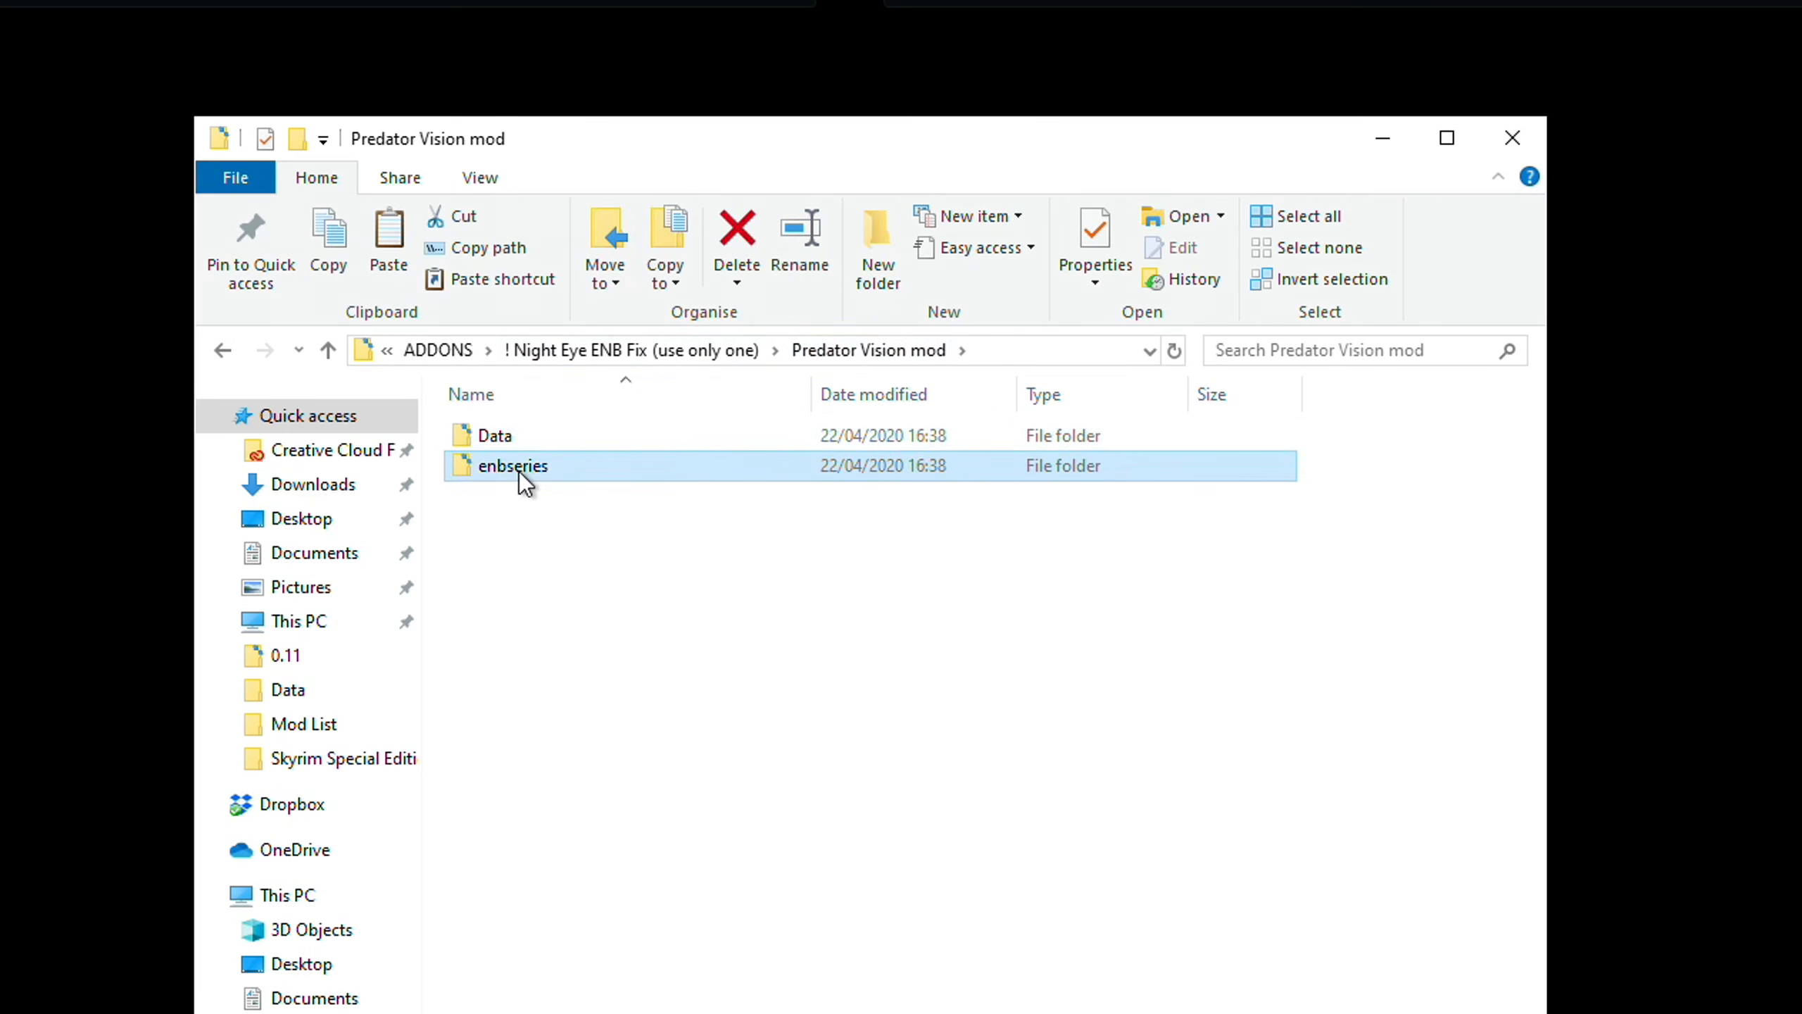
{"action": "left_click", "coordinate": [855, 351]}
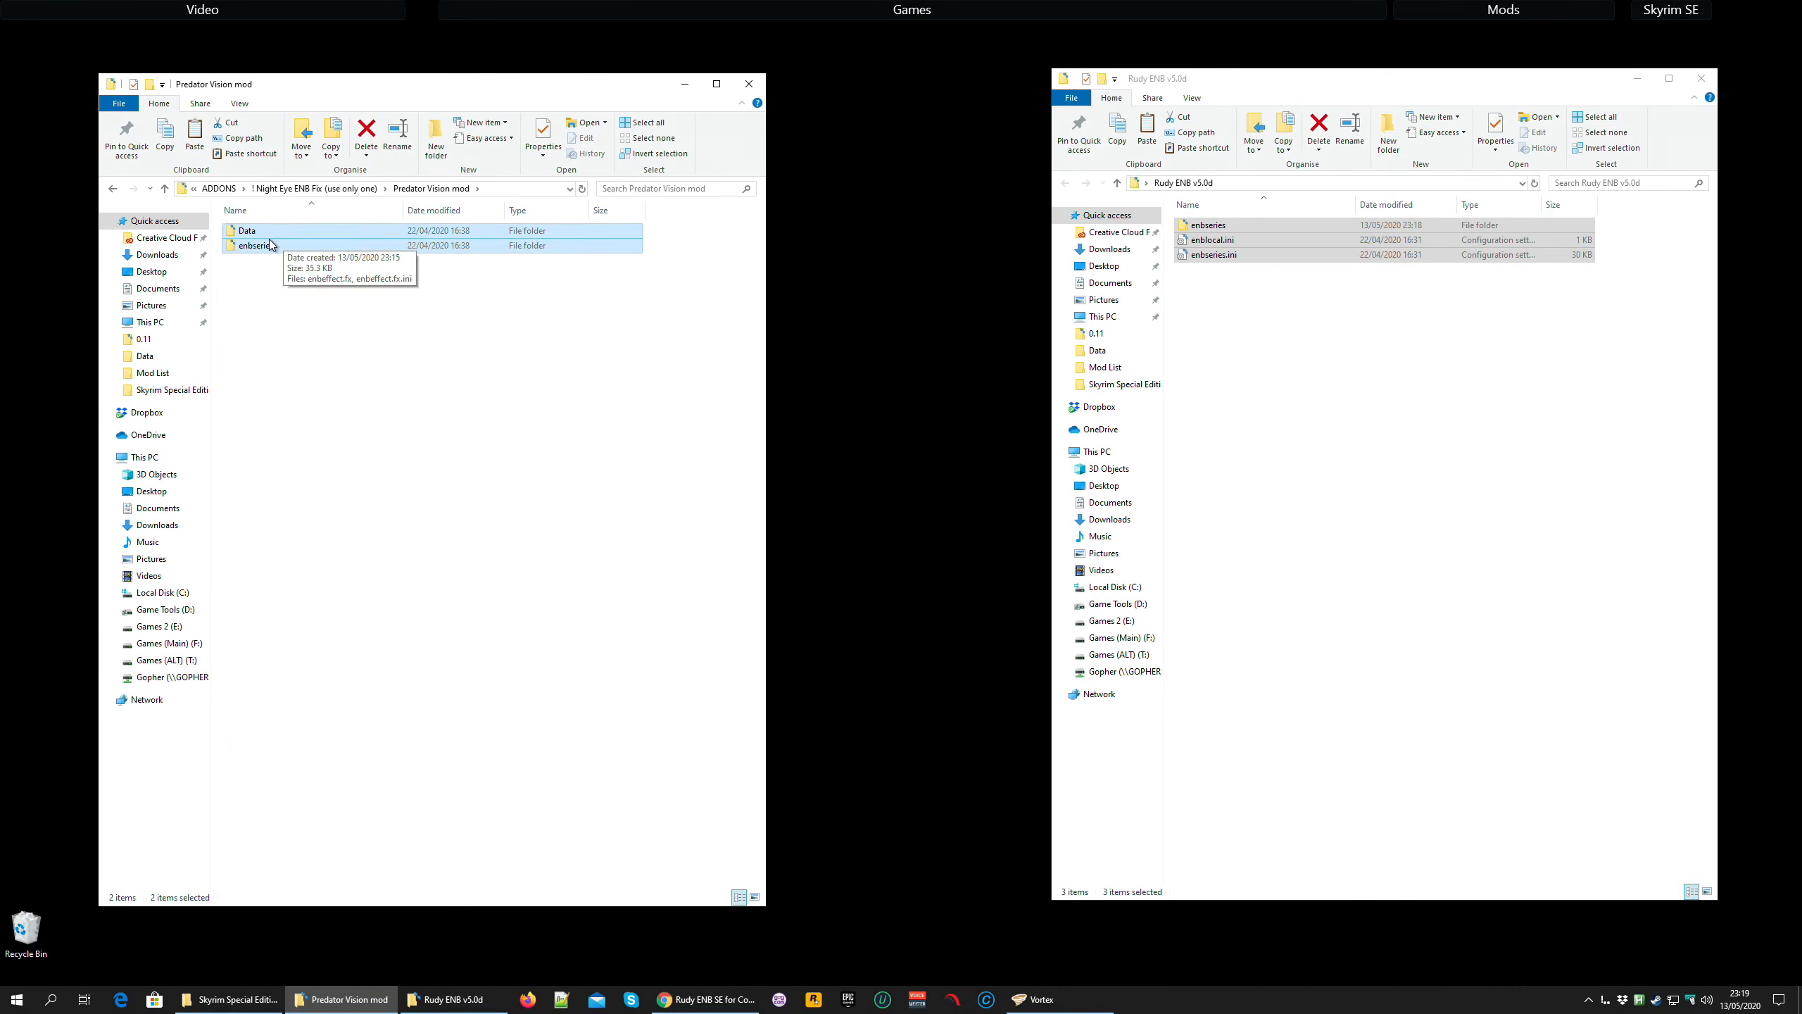
Copy the Data and enbseries folders from Predator Vision mod into Rudy ENB v5.0d, merging folders and replacing duplicates, and close the source folder.
{"action": "right_click", "coordinate": [270, 245]}
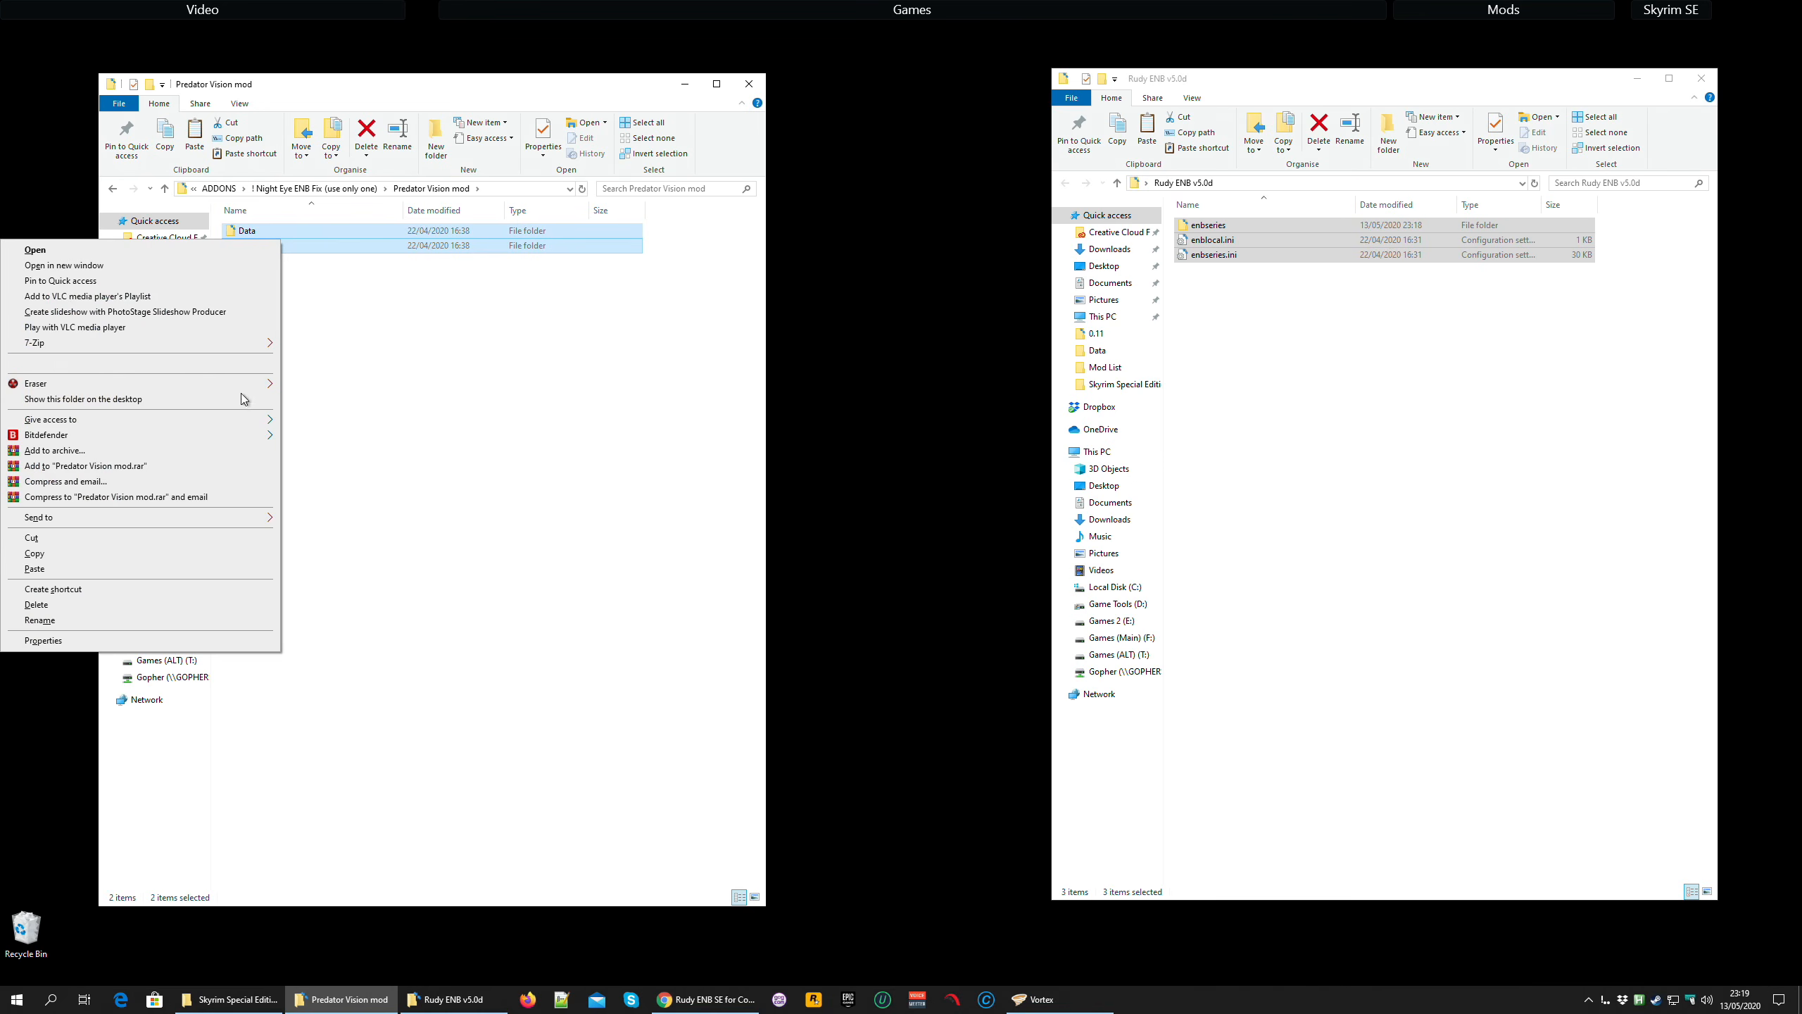
{"action": "left_click", "coordinate": [98, 555]}
{"action": "right_click", "coordinate": [1277, 447]}
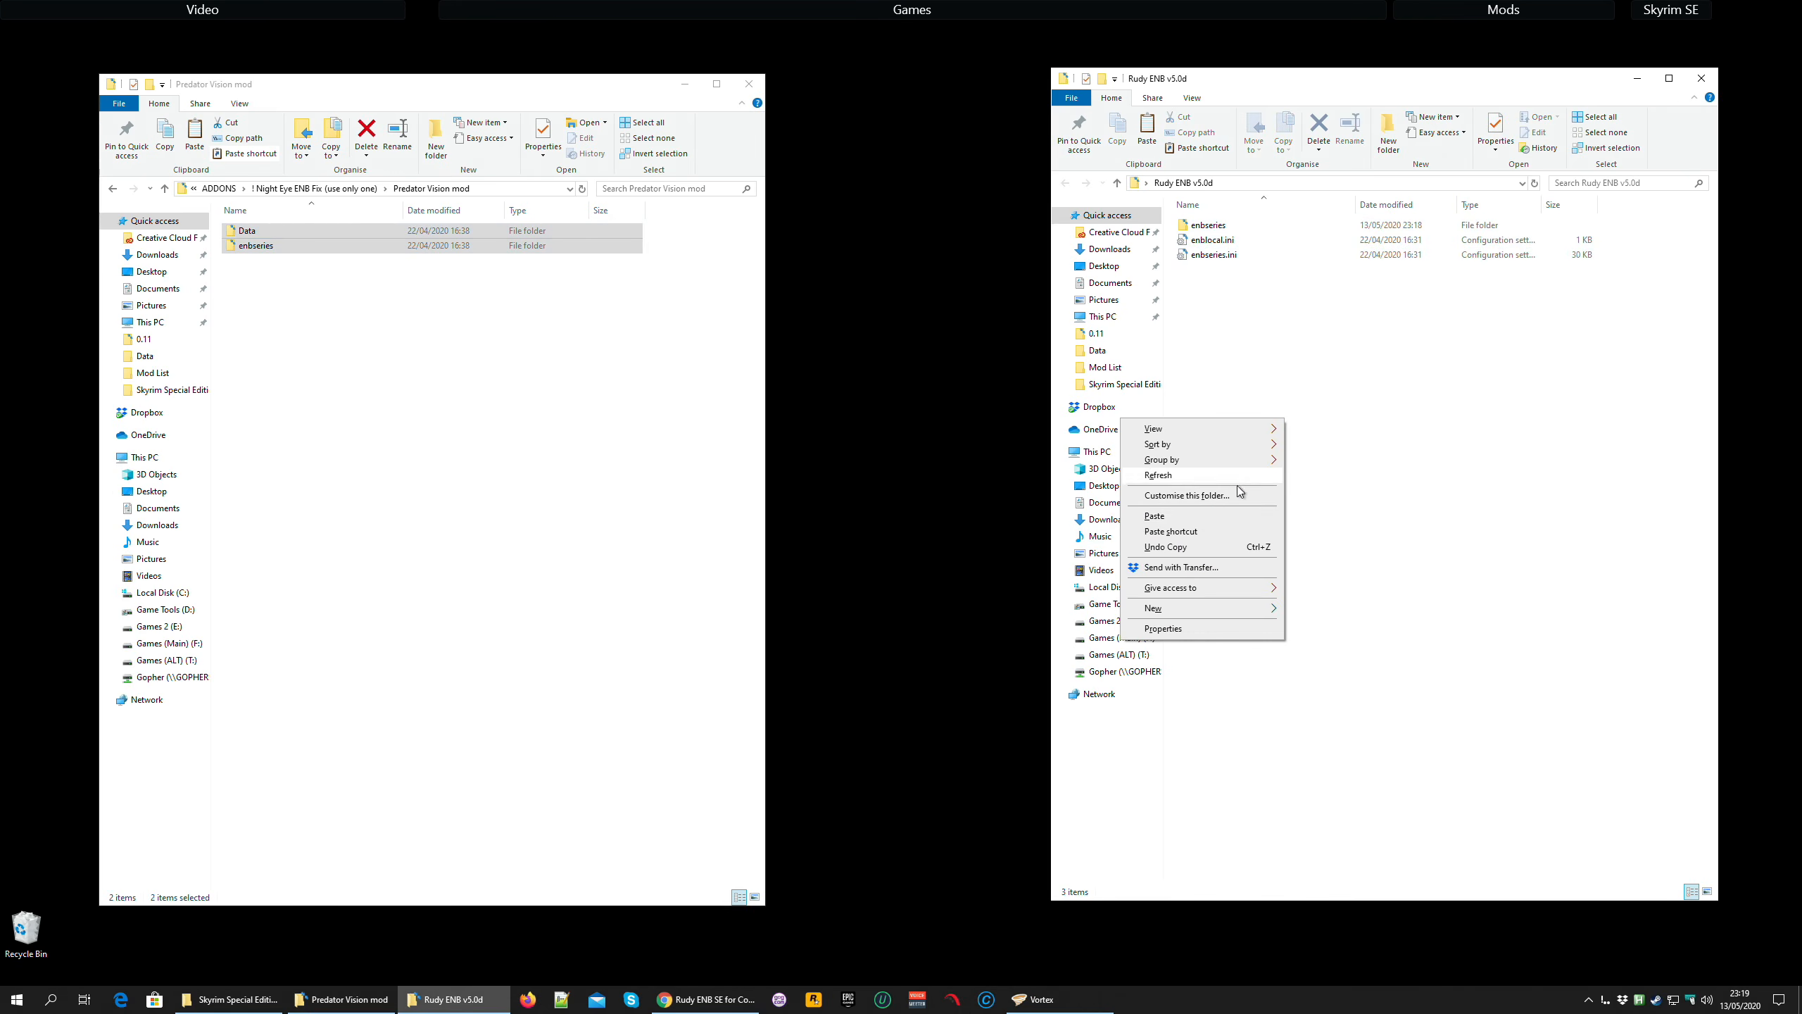
{"action": "left_click", "coordinate": [1200, 513]}
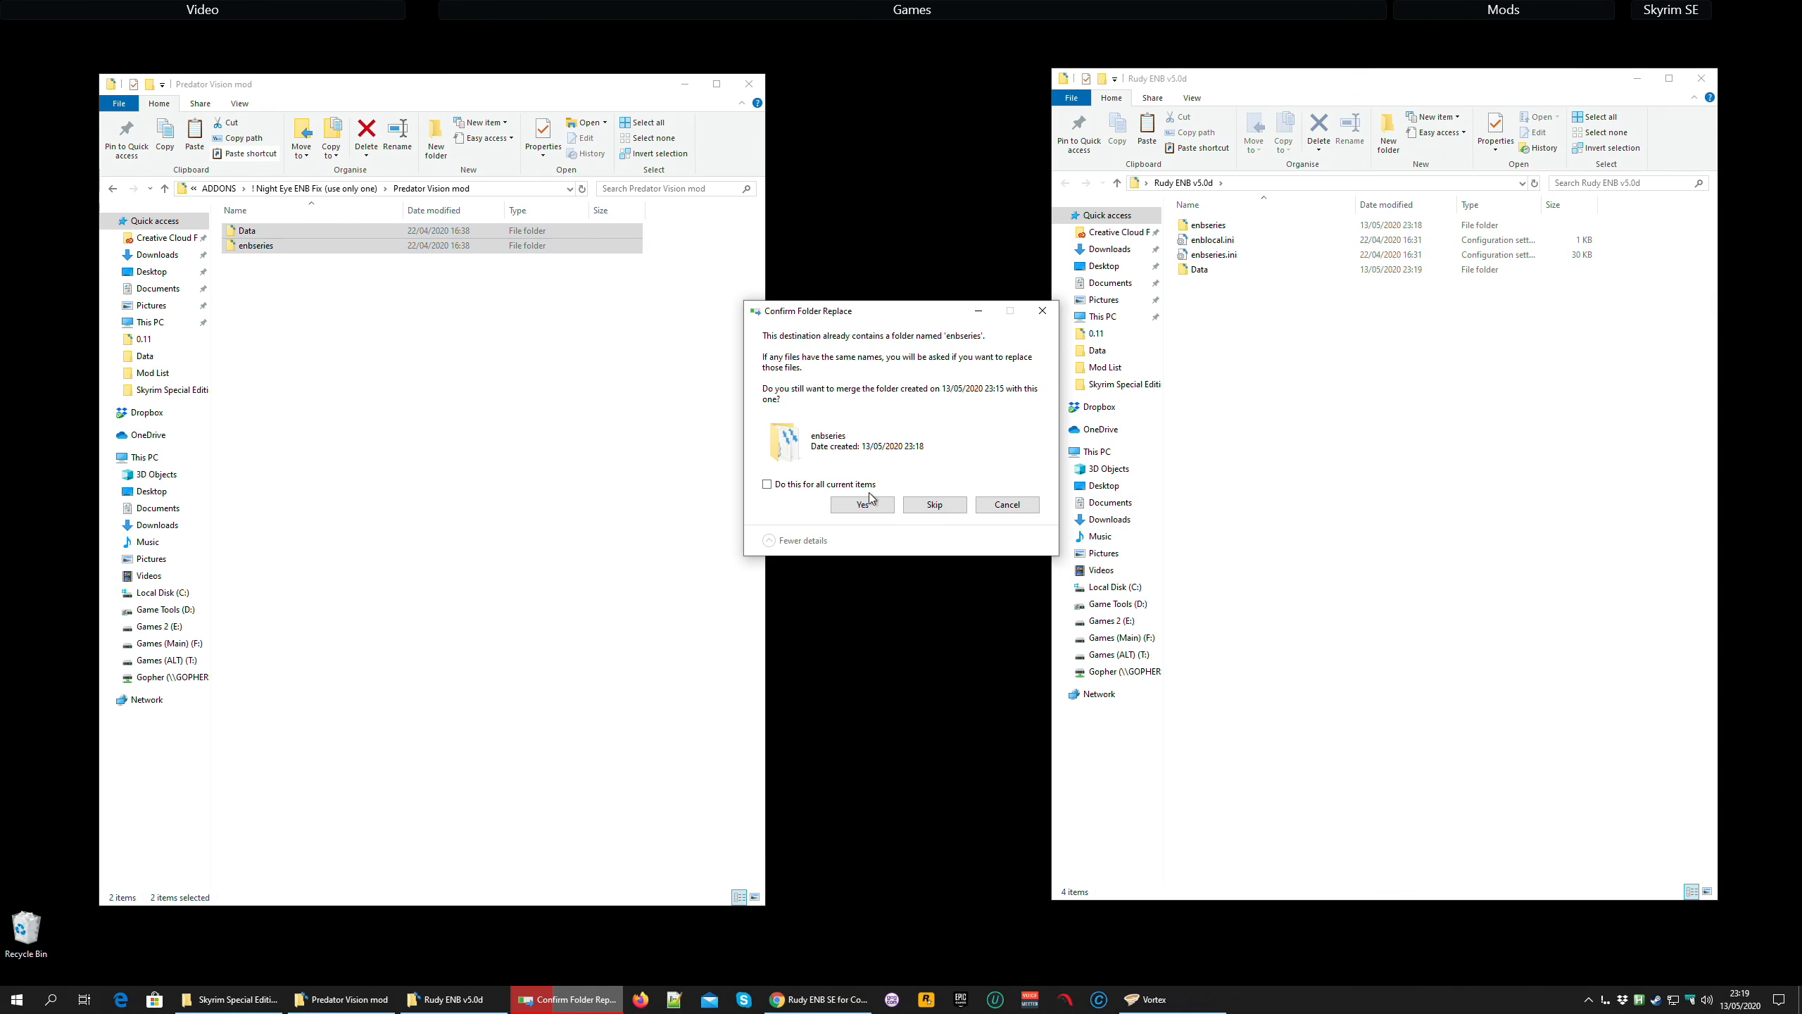
{"action": "left_click", "coordinate": [807, 486]}
{"action": "left_click", "coordinate": [861, 504]}
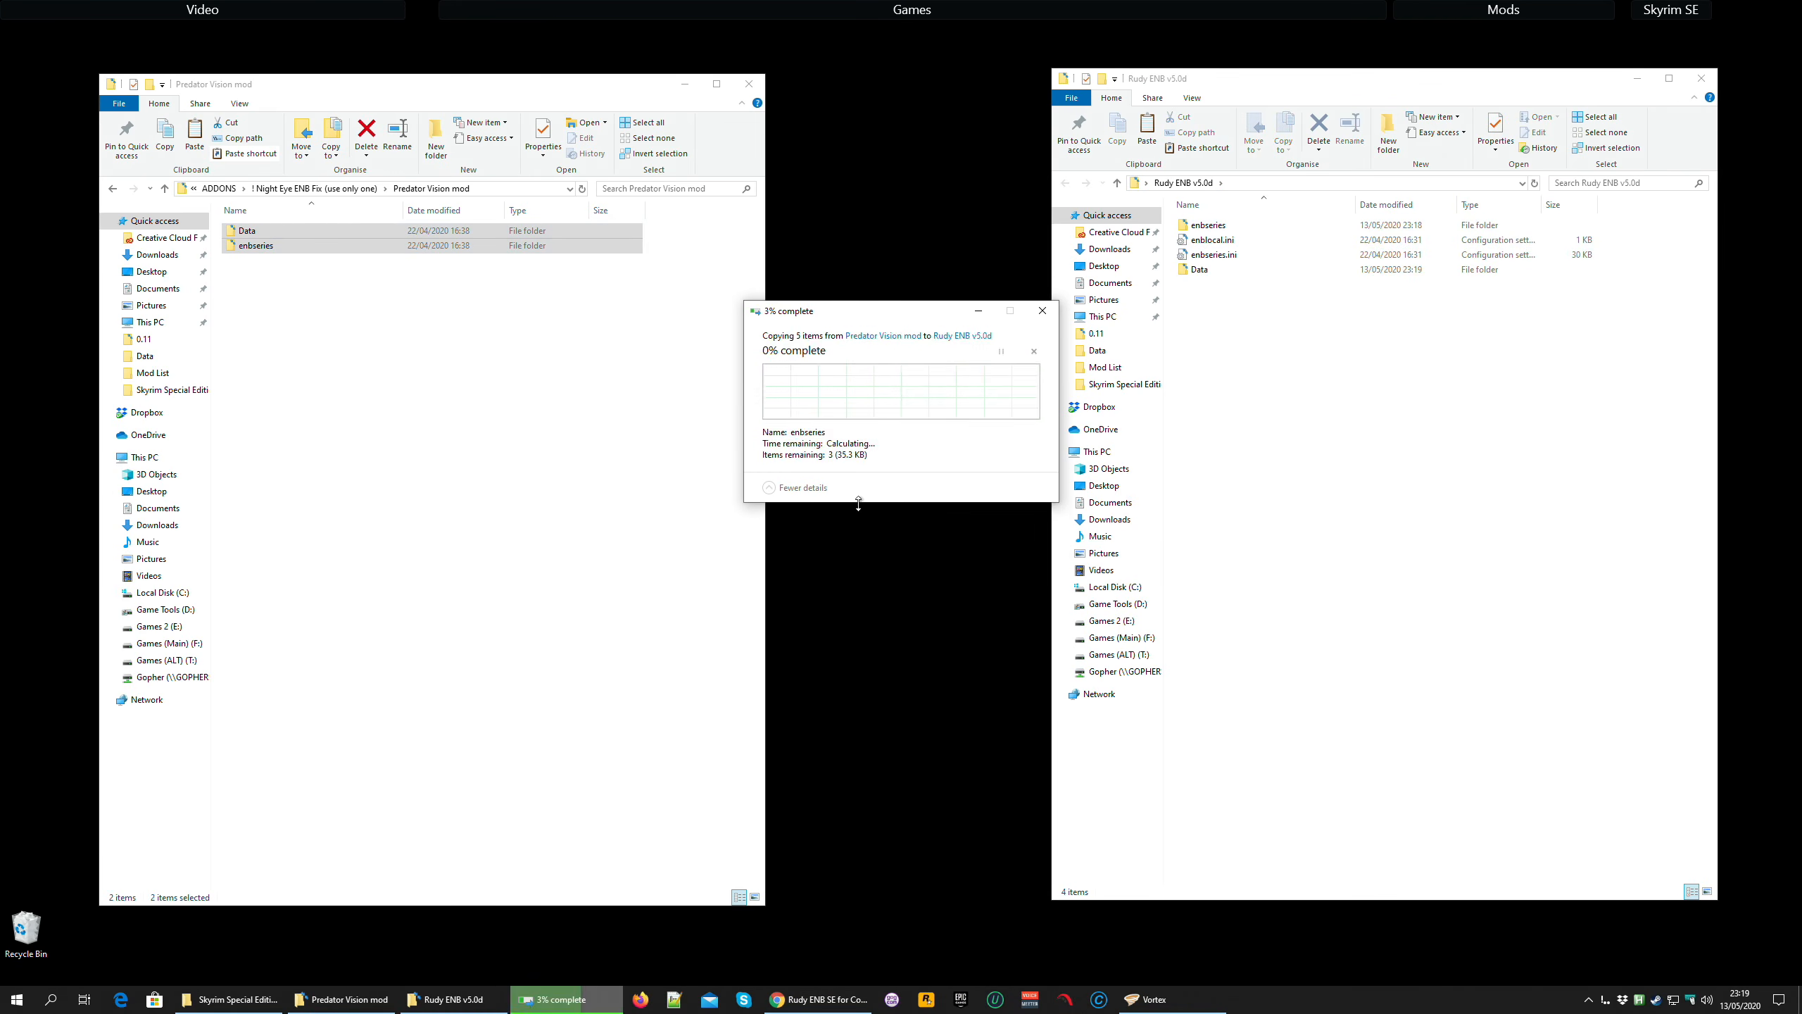
{"action": "left_click", "coordinate": [866, 389]}
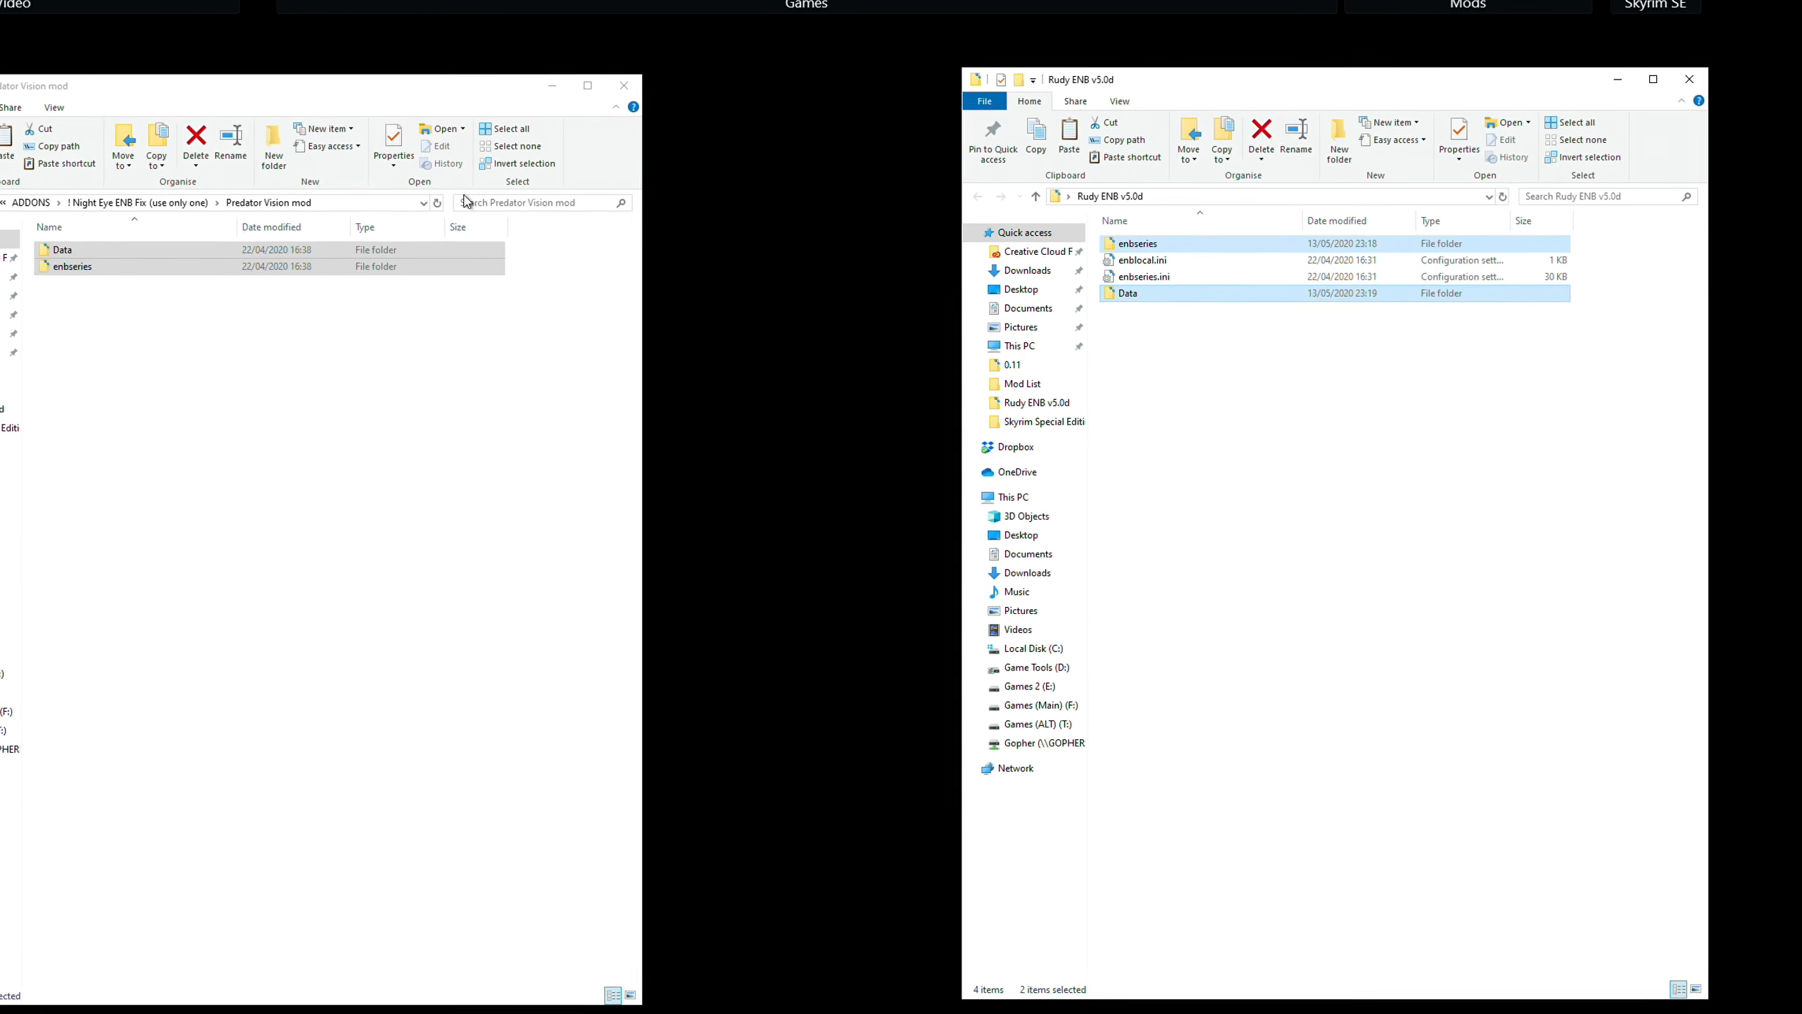
{"action": "left_click", "coordinate": [624, 85]}
Compress enbseries, enblocal.ini, enbseries.ini and Data in the Rudy ENB v5.0d folder into the archive Rudy ENB v5.0d.7z.
{"action": "left_click", "coordinate": [1206, 277]}
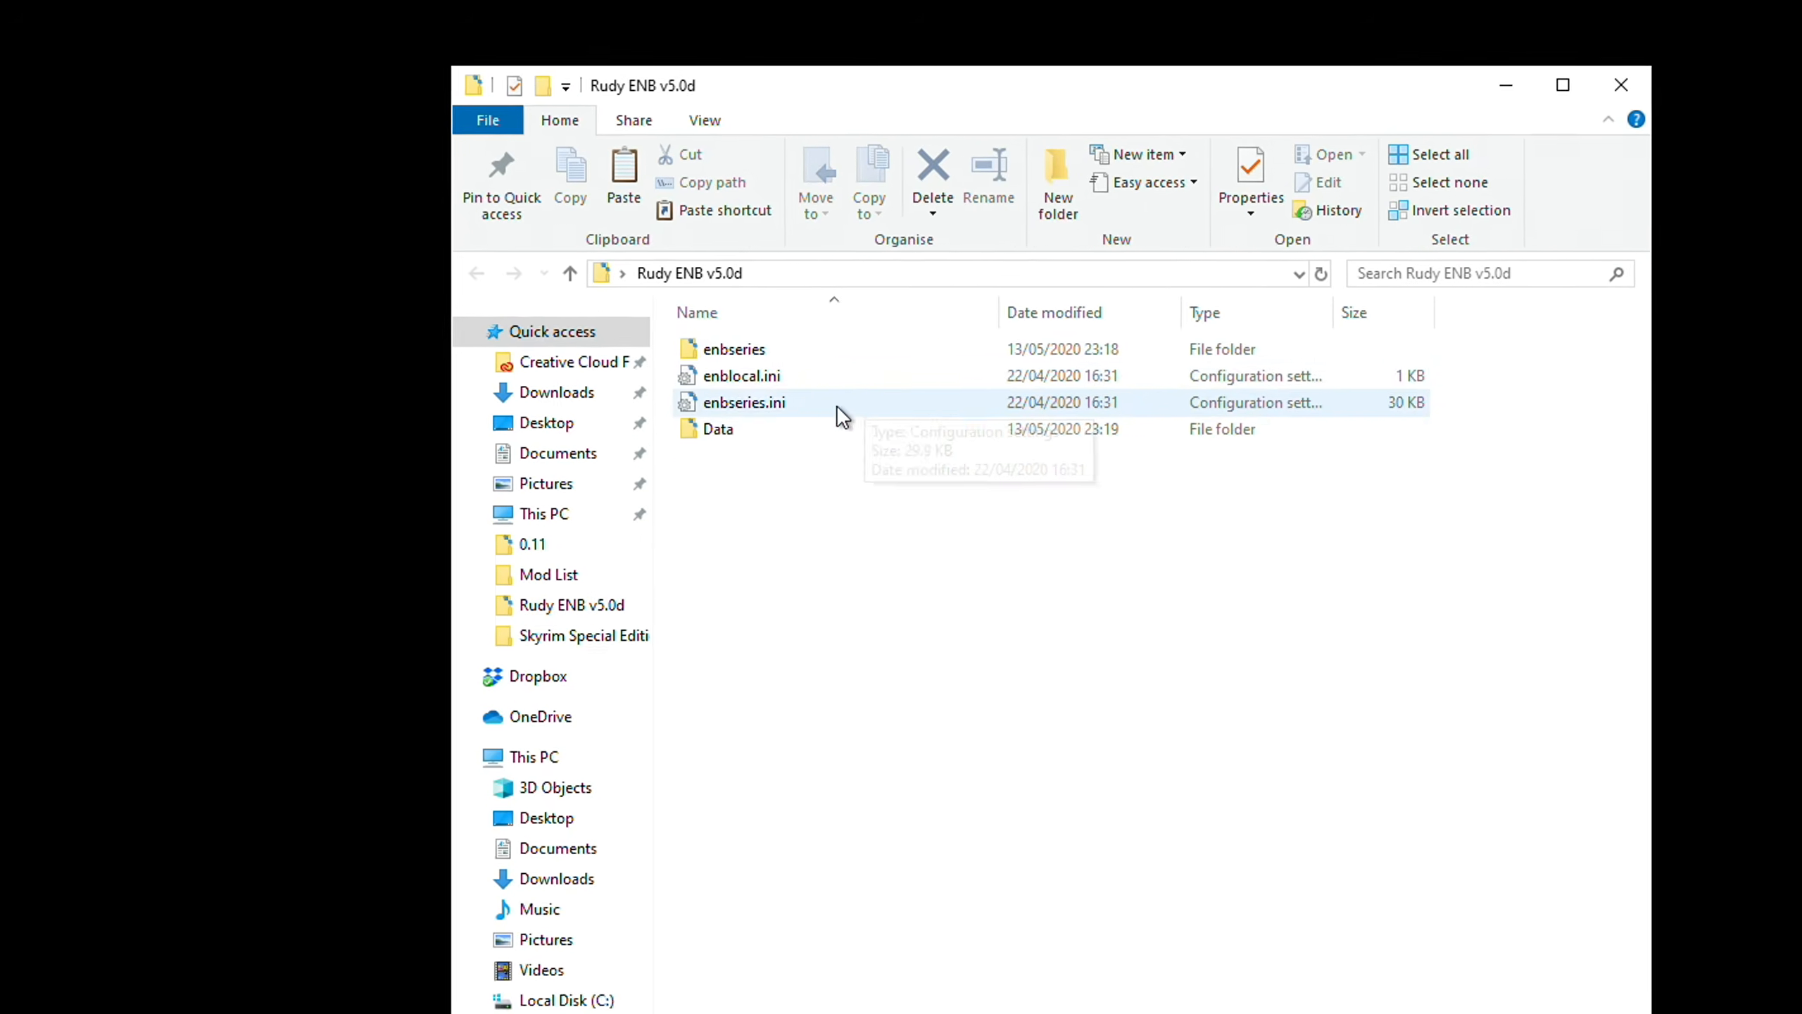
{"action": "left_click", "coordinate": [781, 433]}
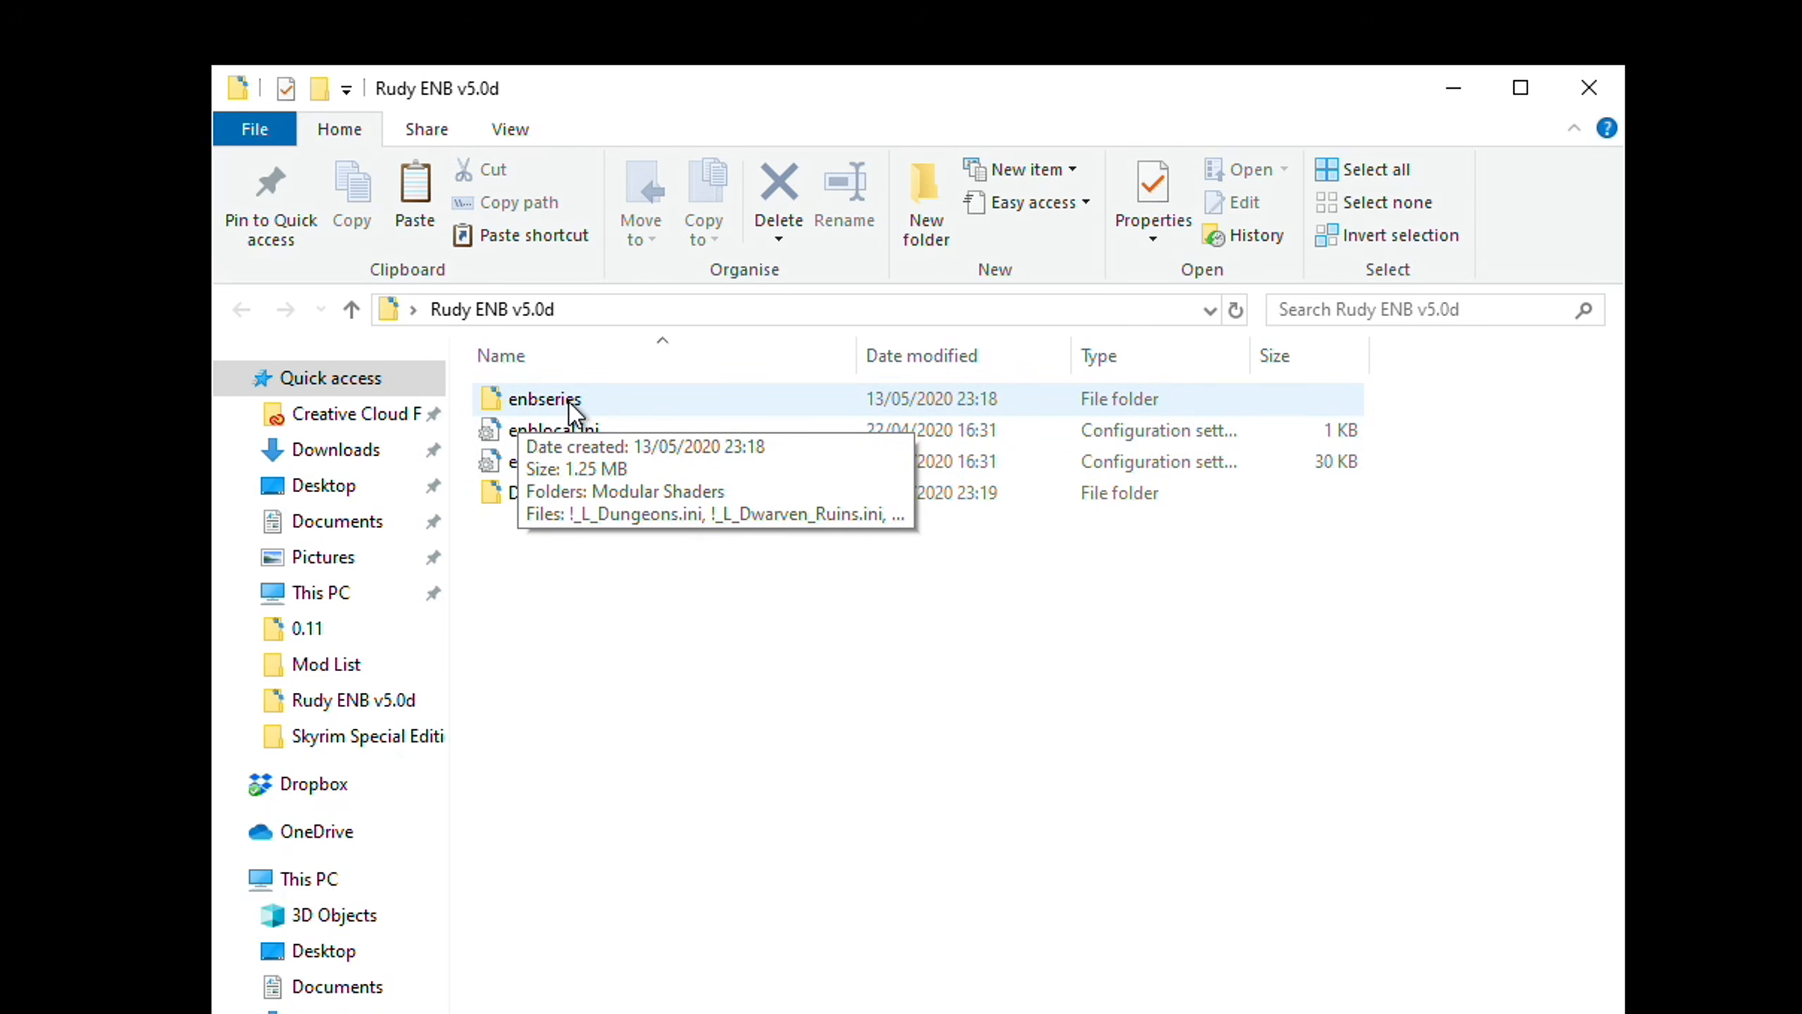
{"action": "left_click", "coordinate": [561, 497]}
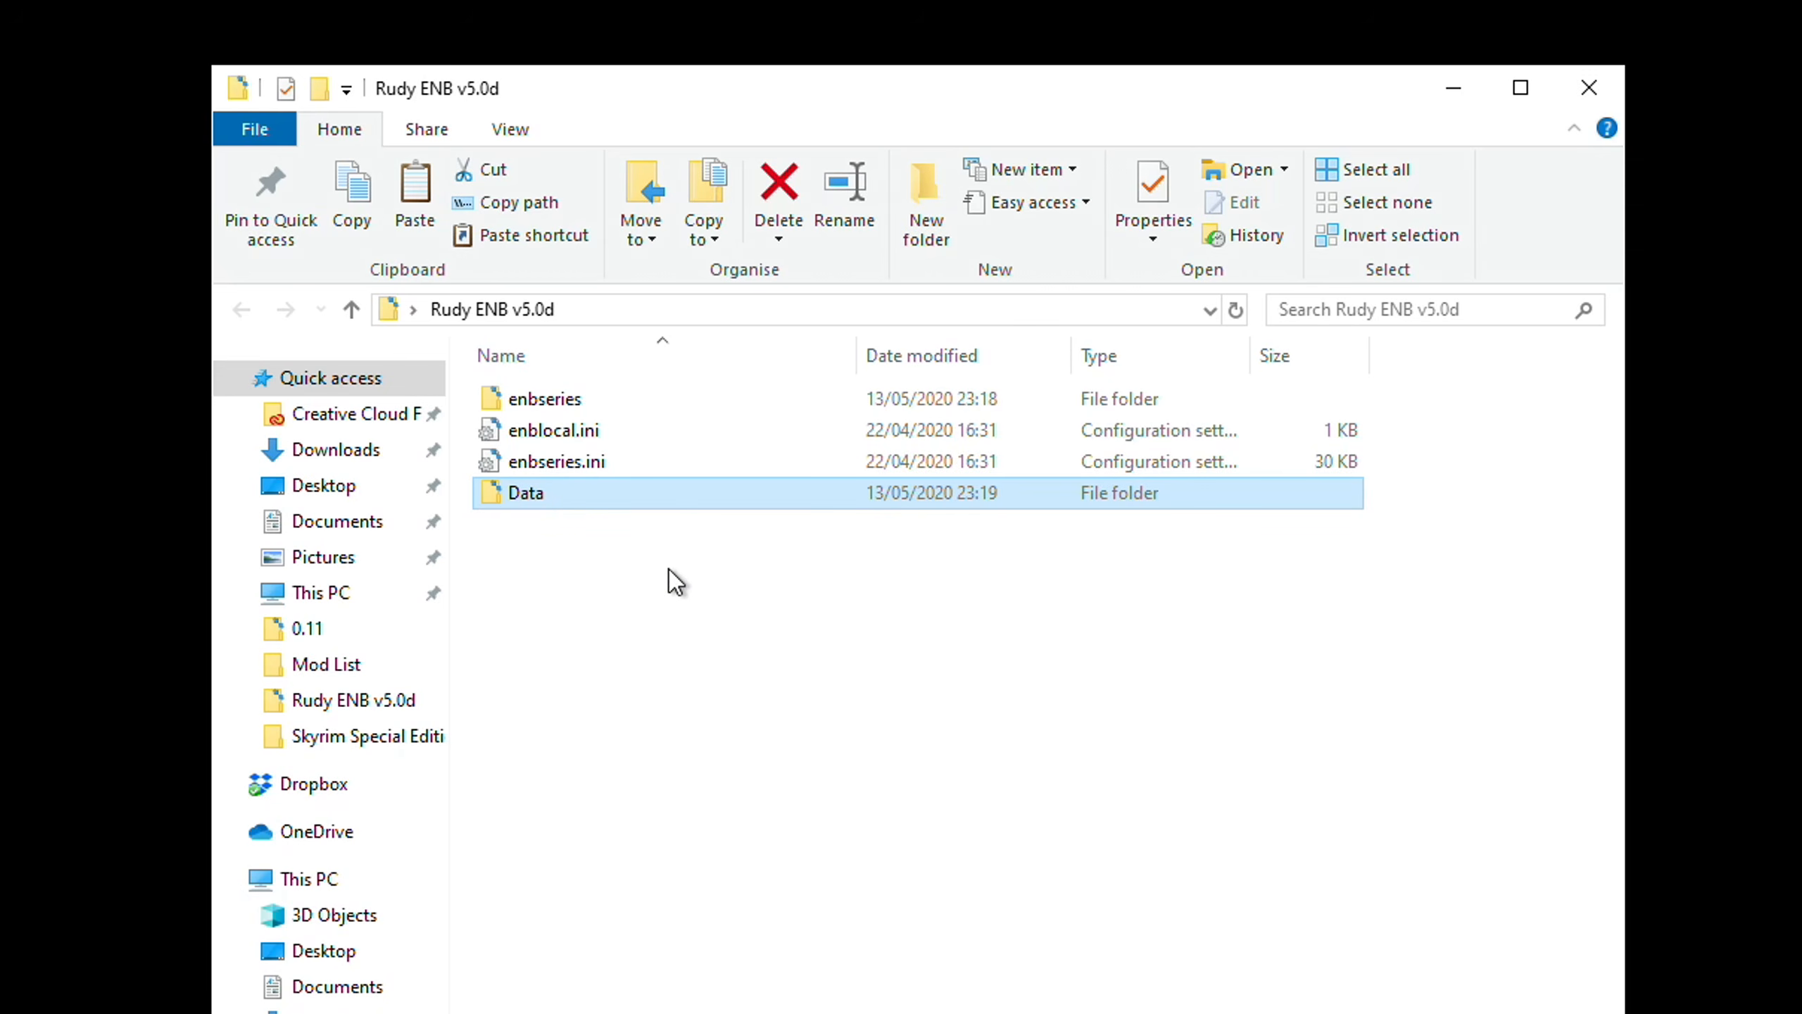
{"action": "left_click", "coordinate": [547, 401], "text": "shift"}
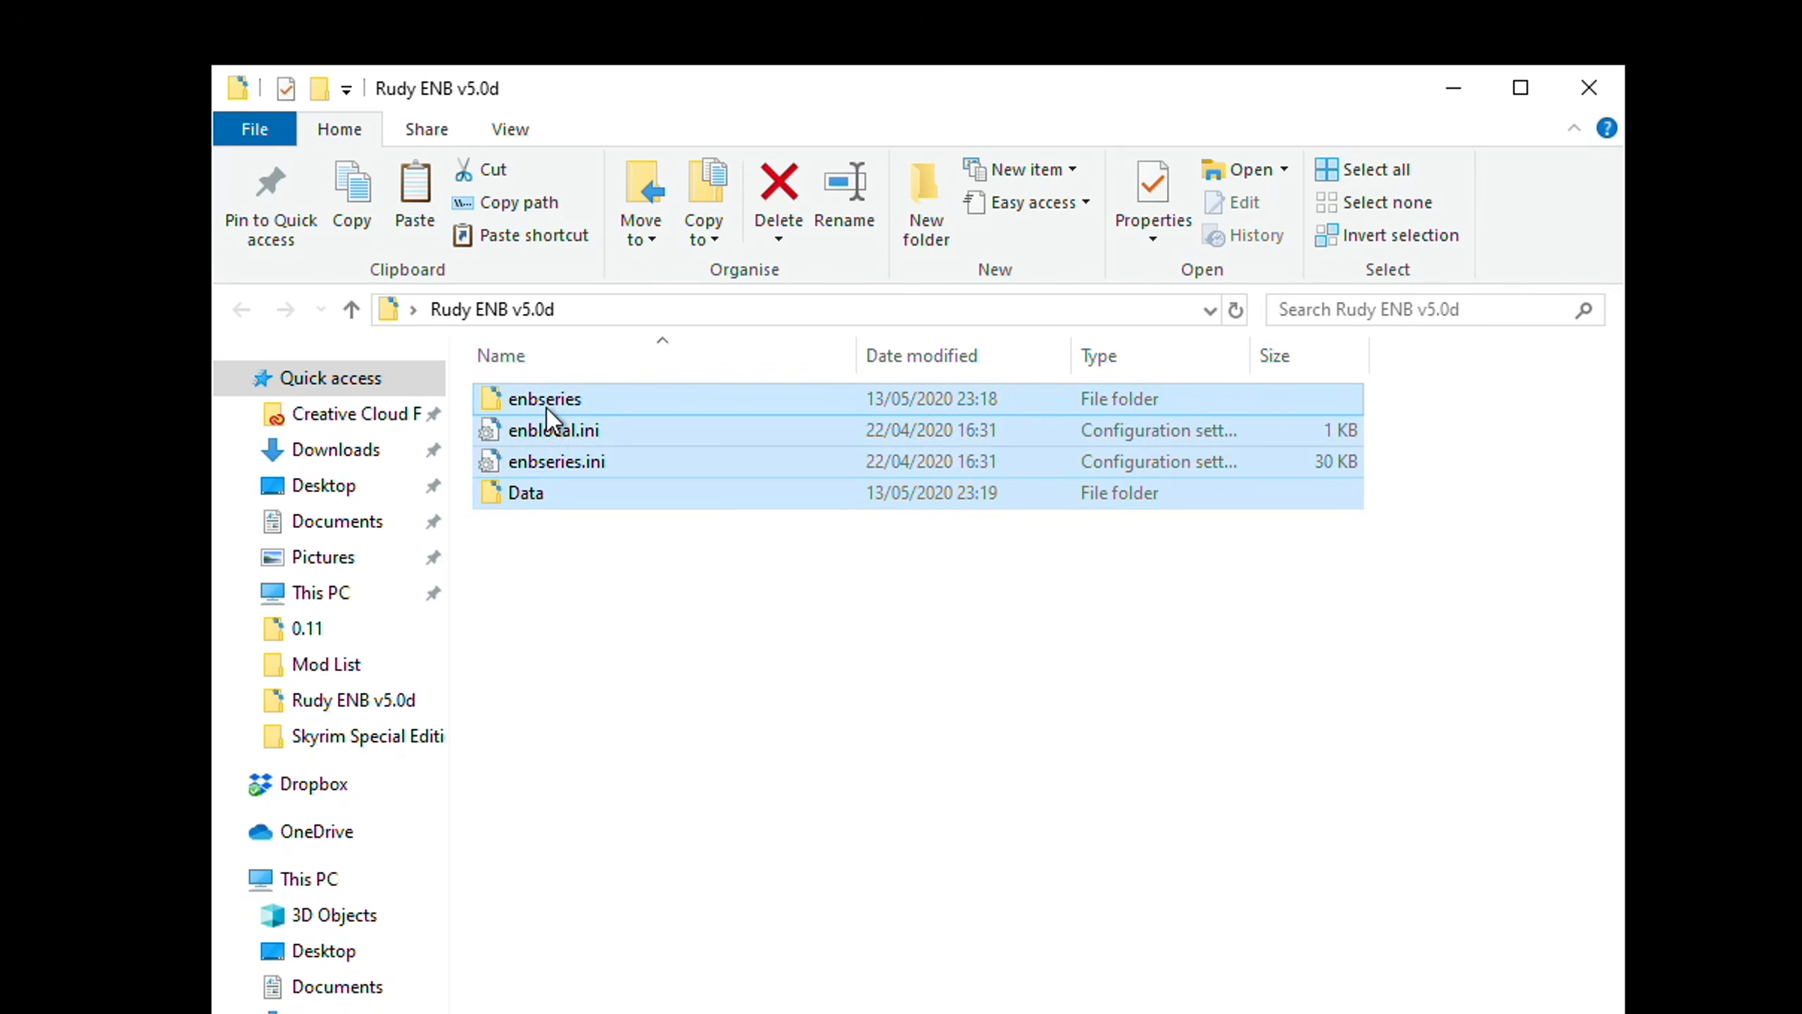
{"action": "right_click", "coordinate": [560, 439]}
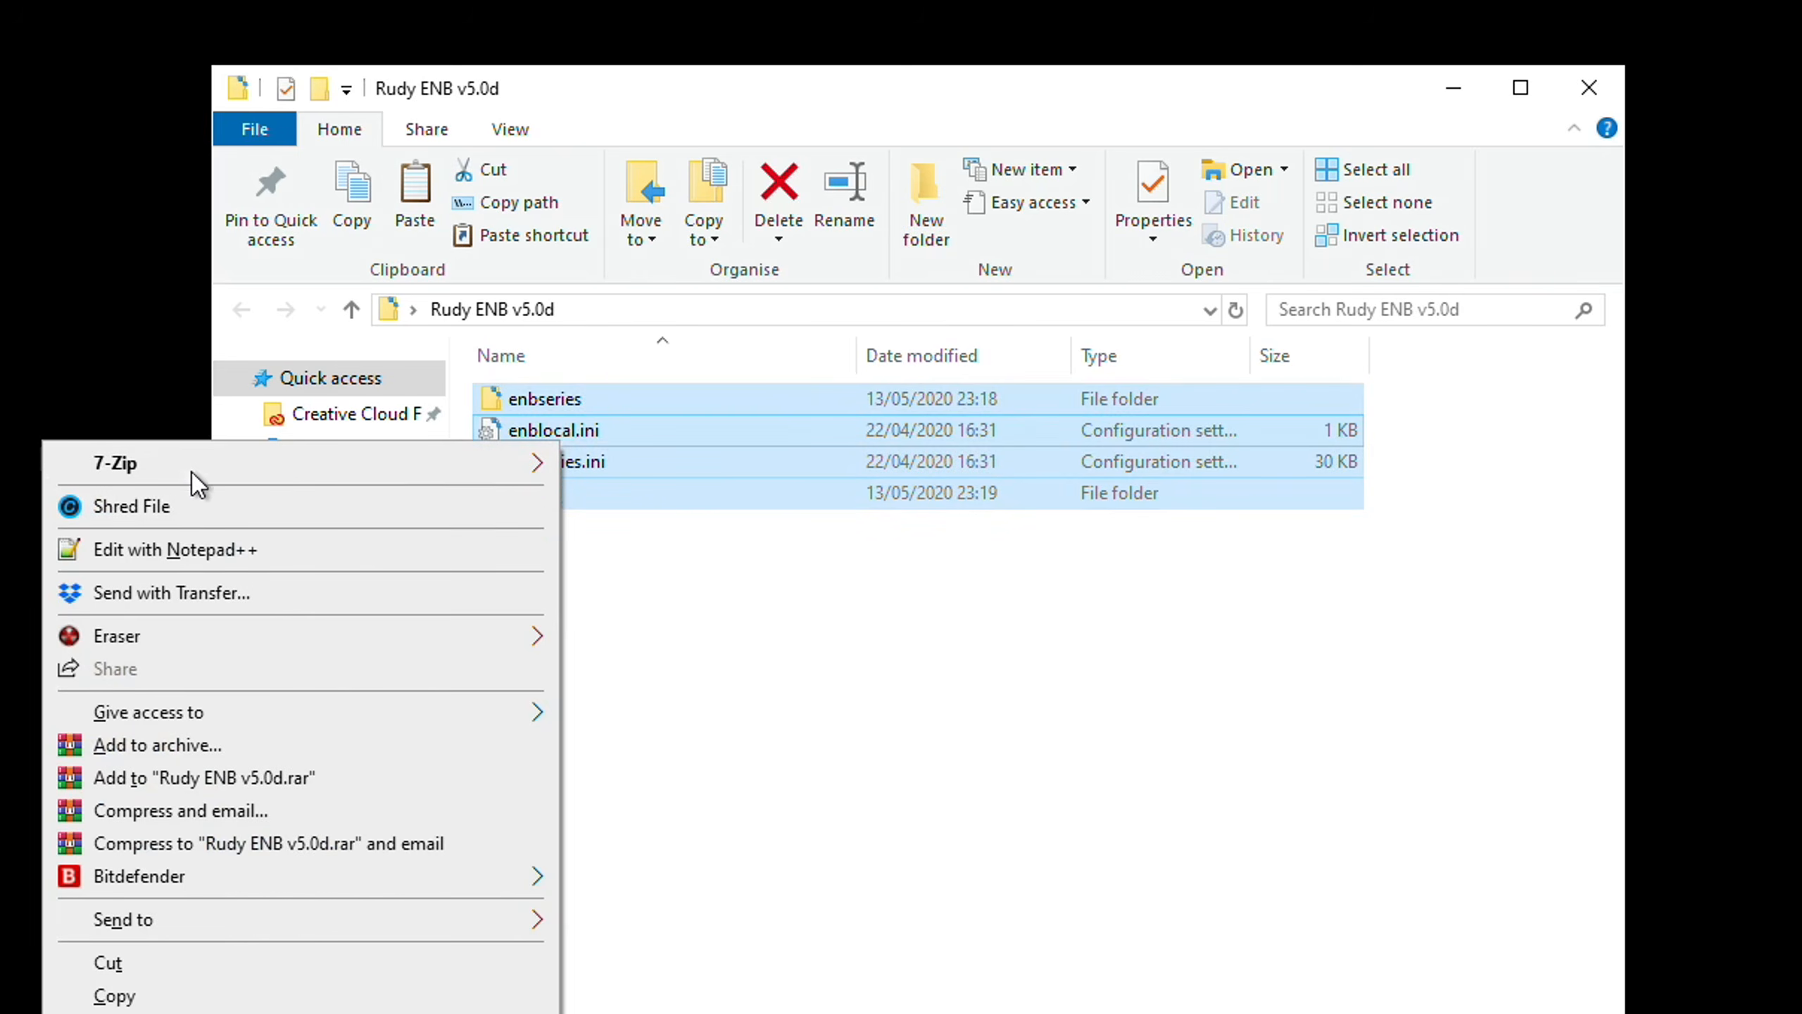
{"action": "mouse_move", "coordinate": [195, 478]}
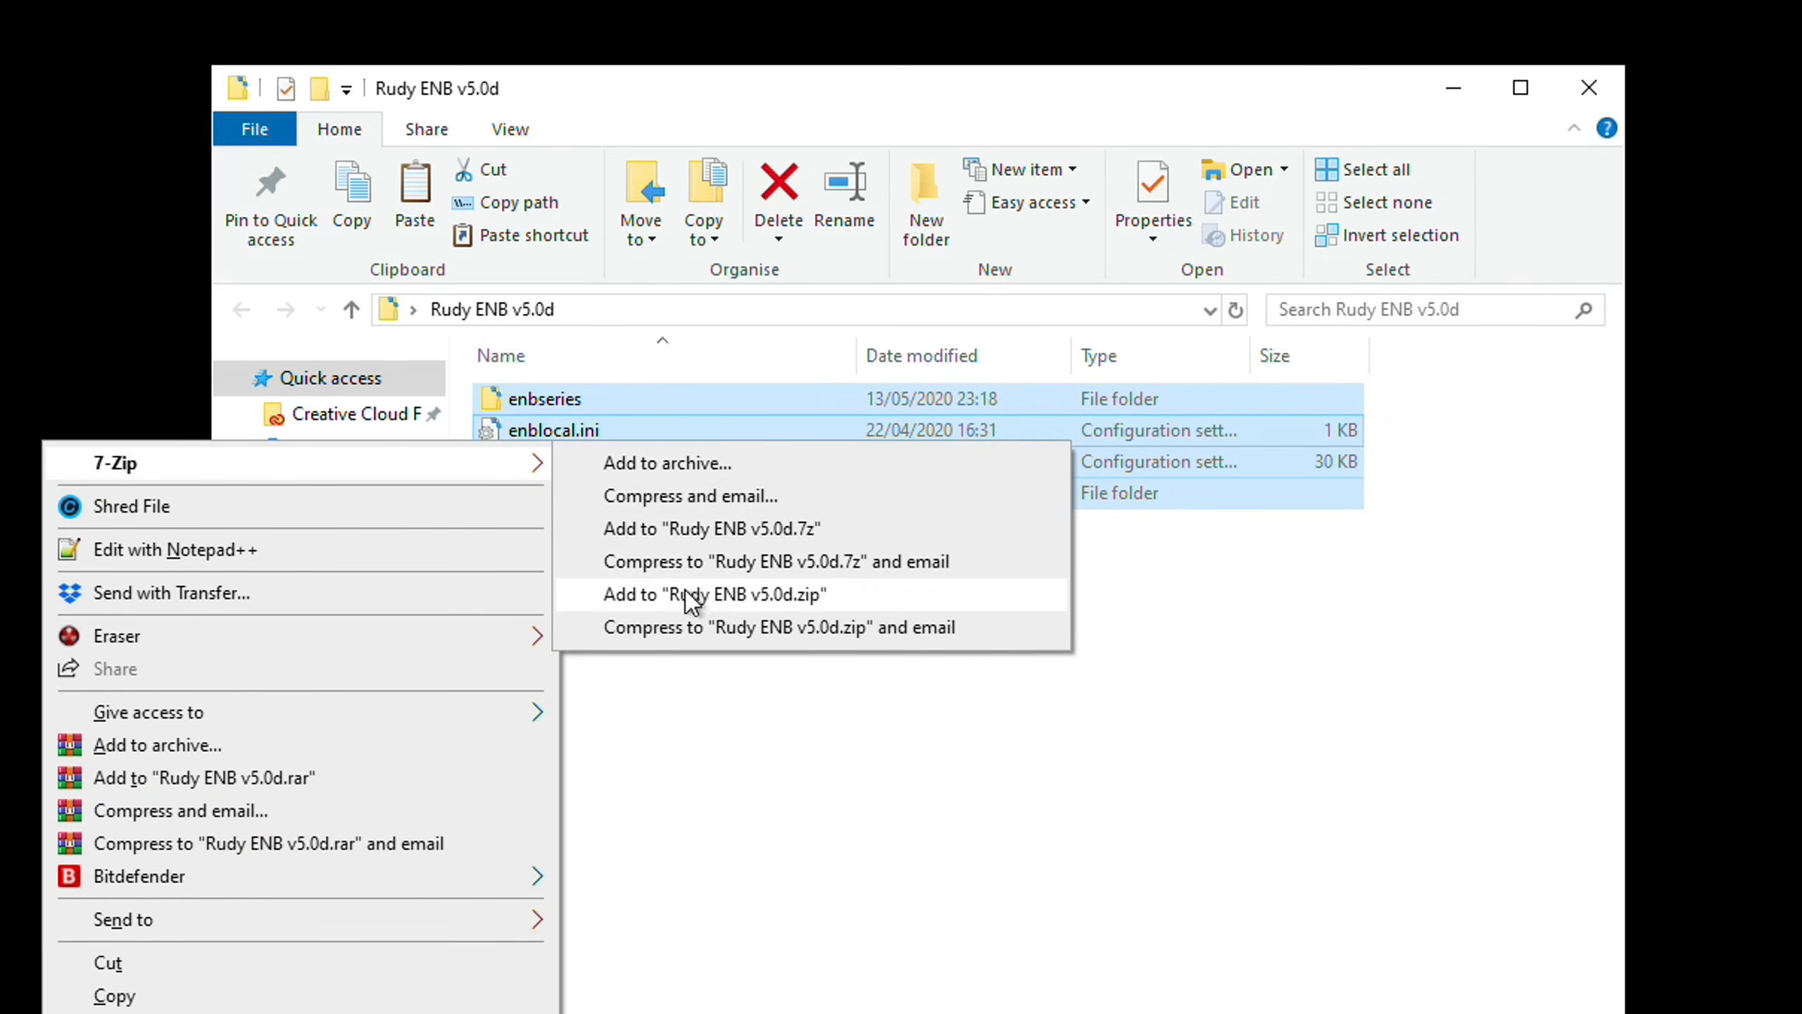
{"action": "left_click", "coordinate": [735, 531]}
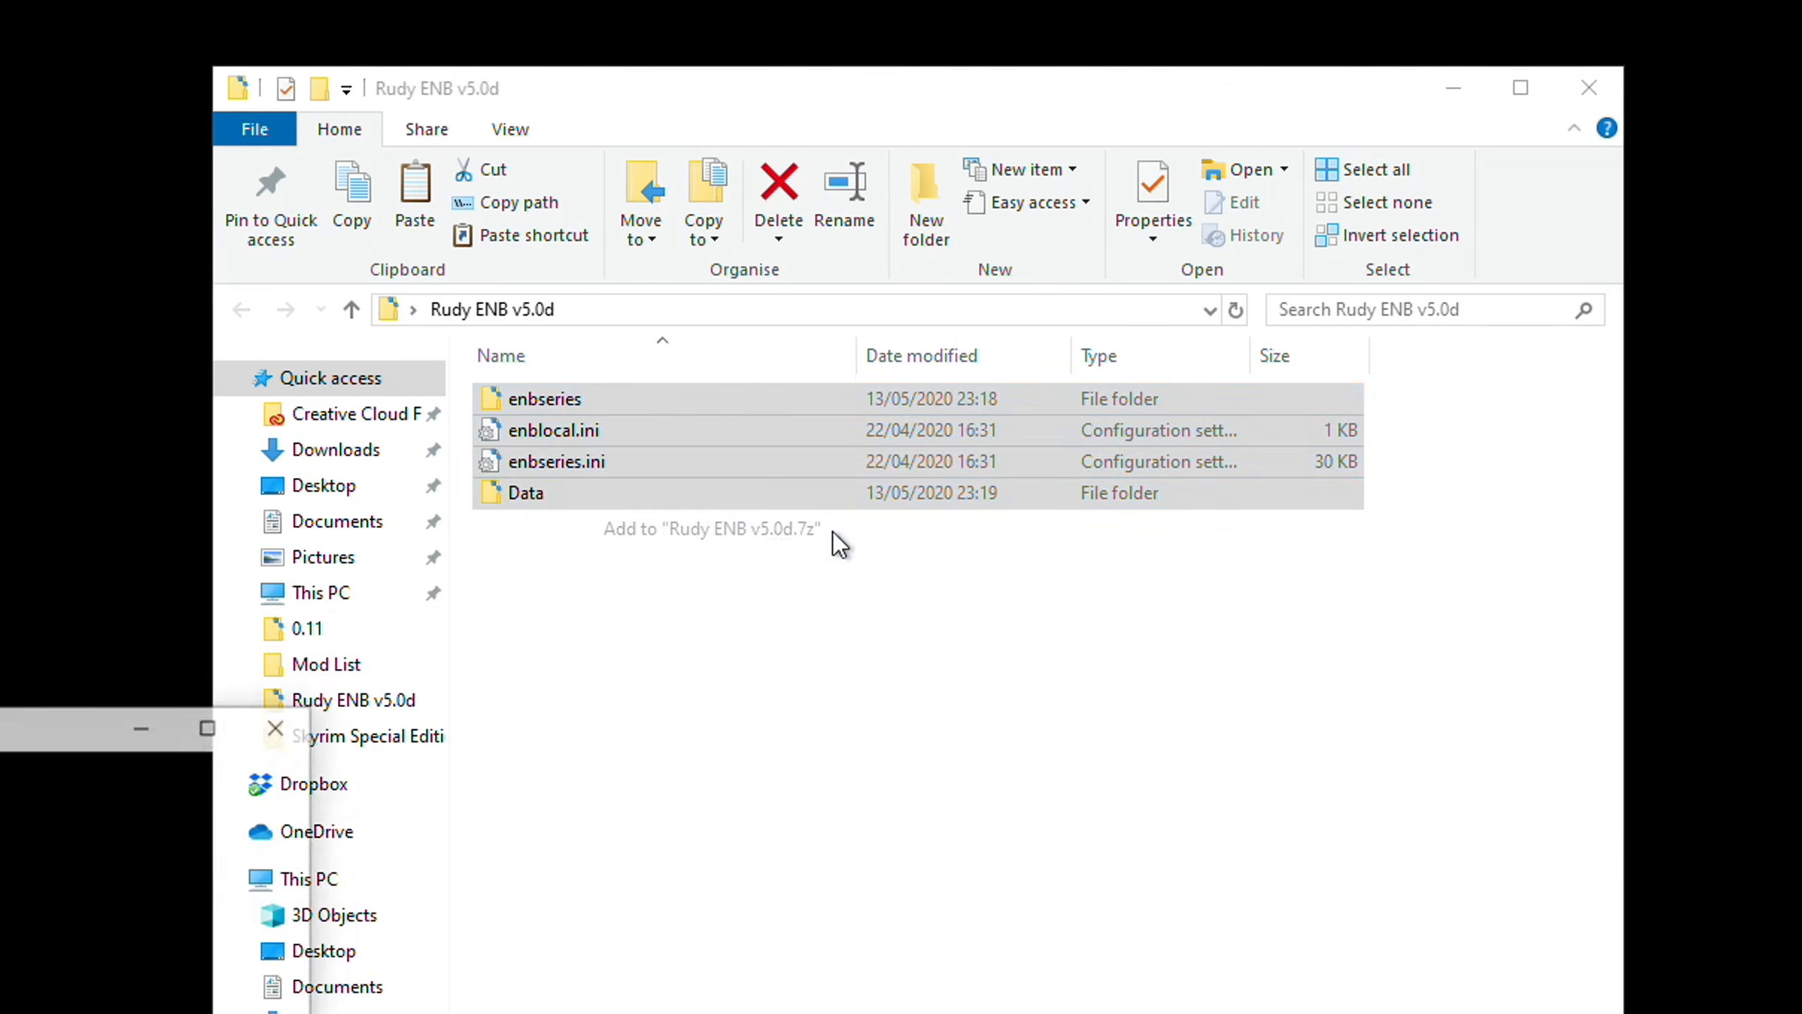
Add the Rudy ENB v5.0d.7z archive to the mod list in Vortex and install it.
{"action": "left_click_drag", "start_coordinate": [1245, 284], "coordinate": [862, 868]}
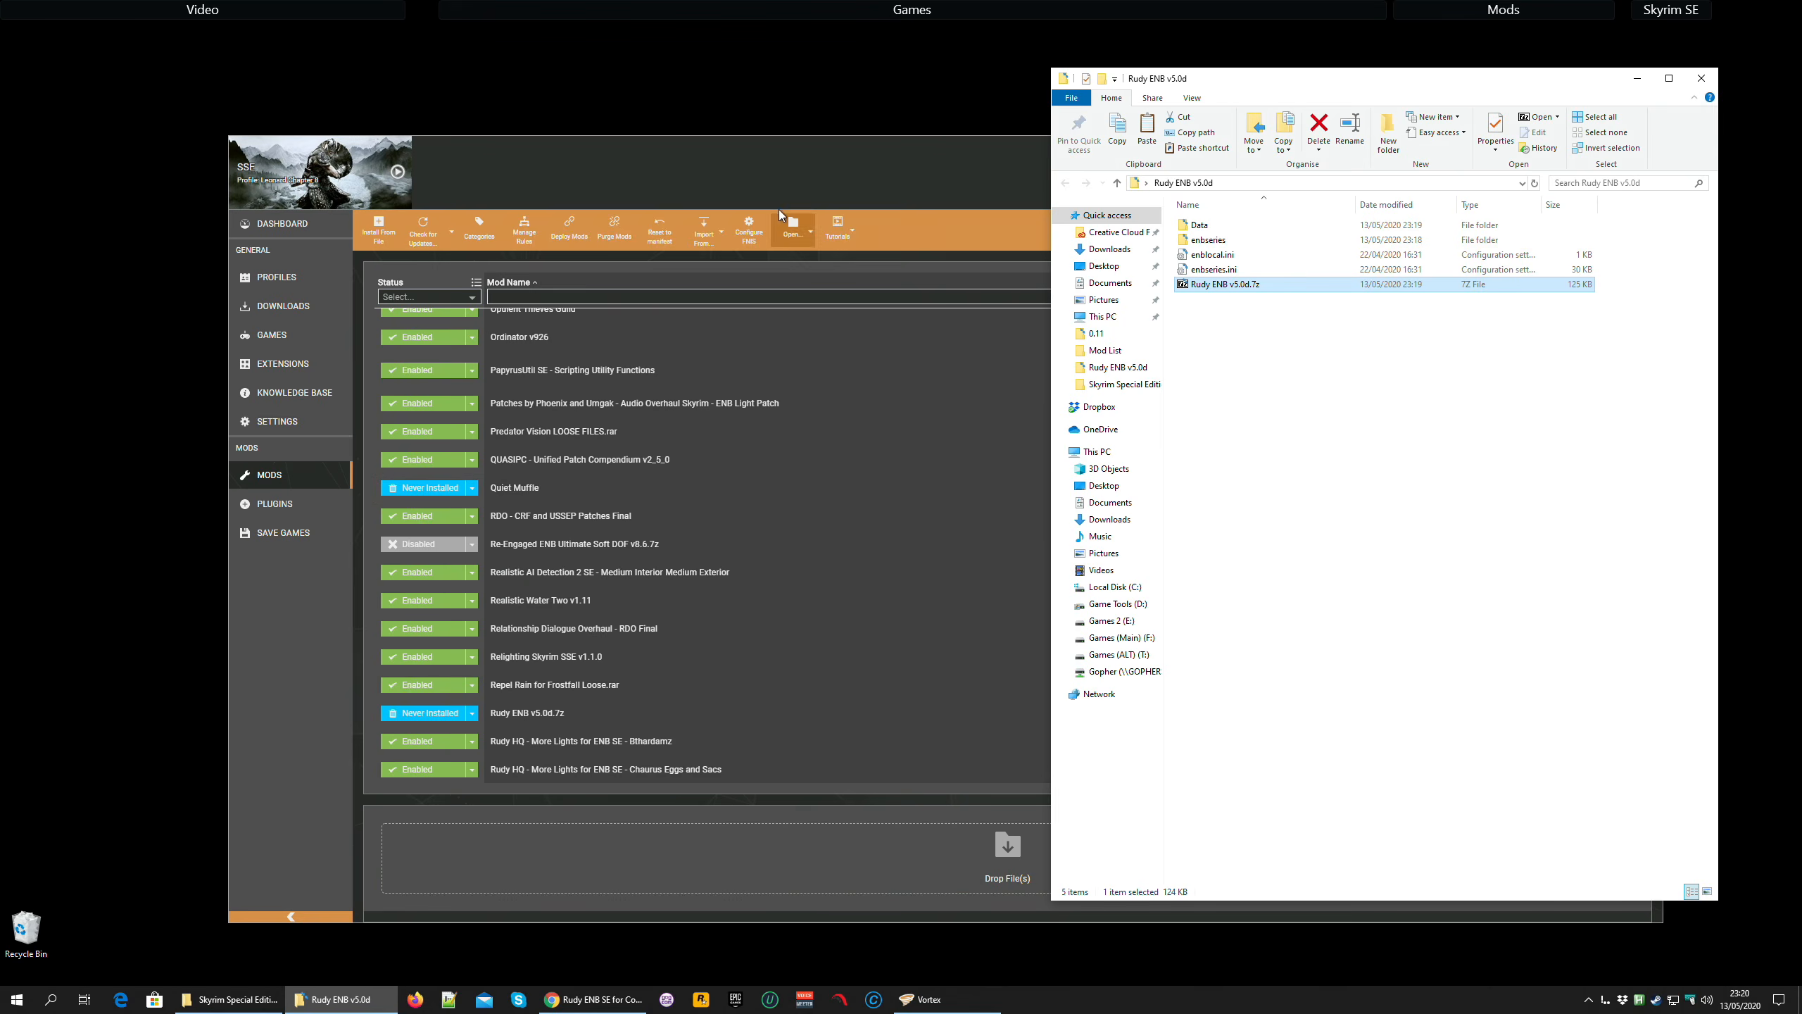
{"action": "left_click", "coordinate": [867, 229]}
{"action": "scroll", "coordinate": [669, 574], "scroll_direction": "down", "scroll_amount": 3}
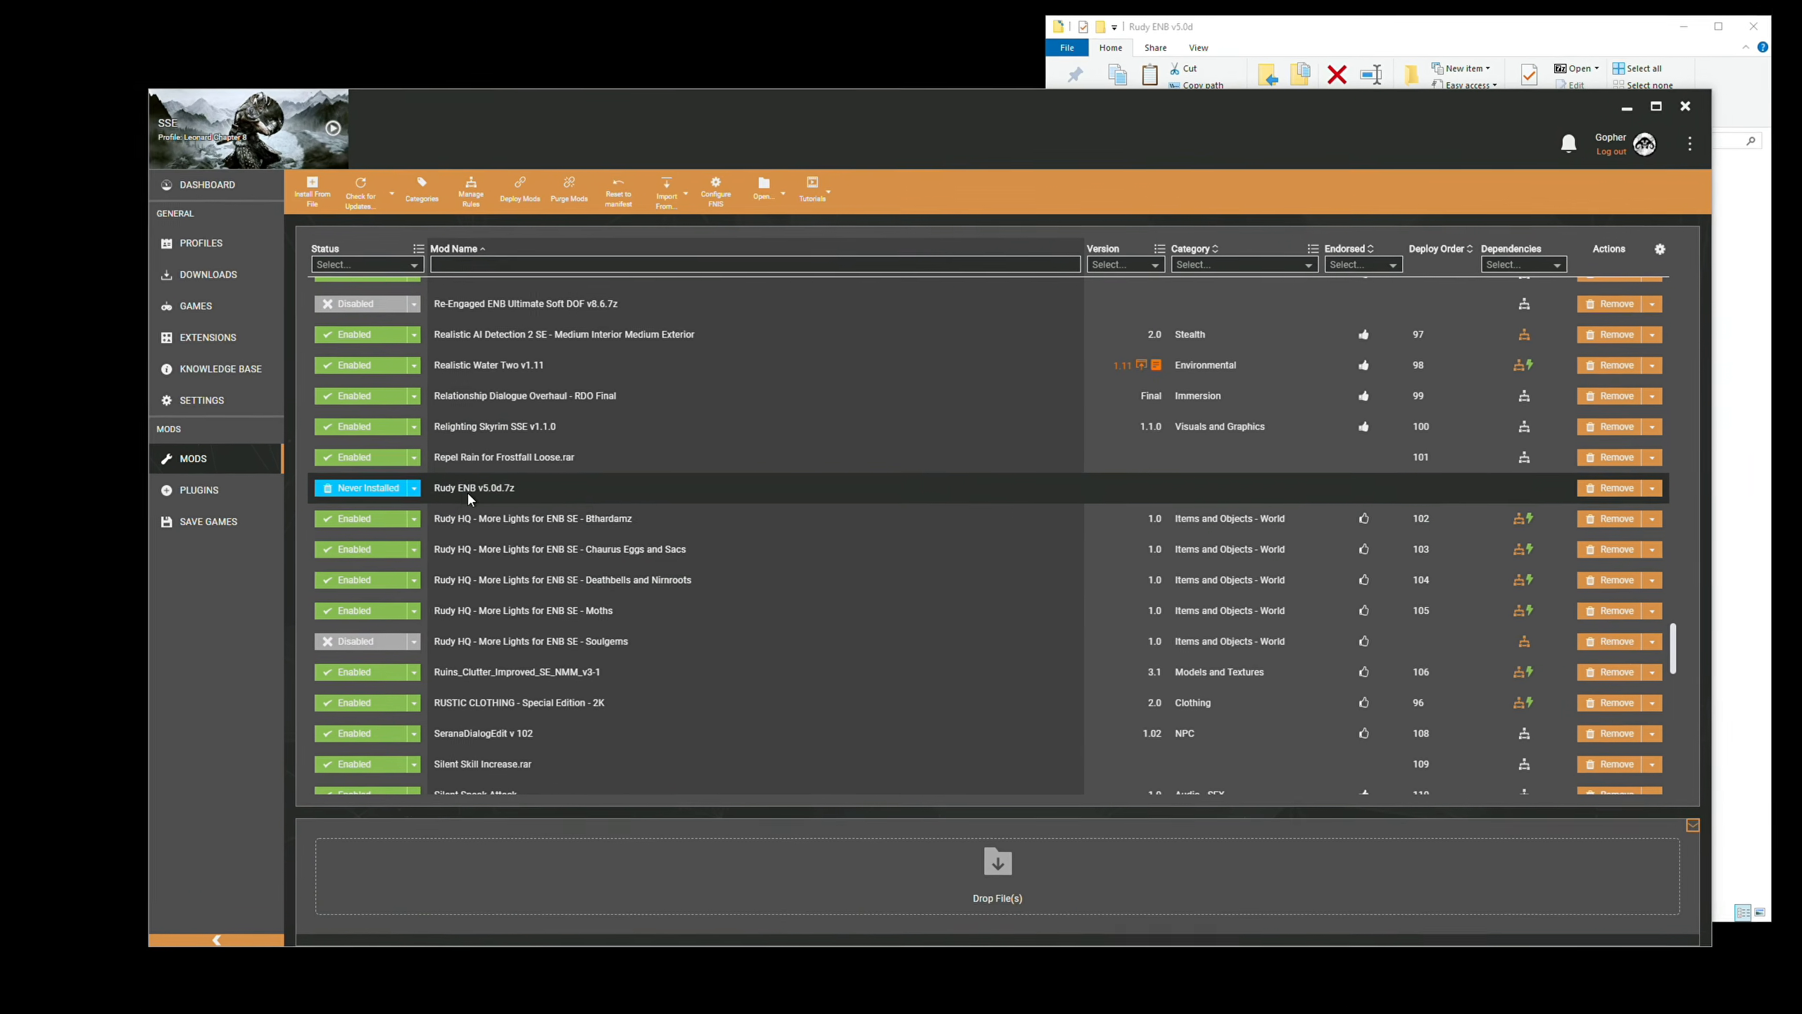
{"action": "right_click", "coordinate": [862, 499]}
{"action": "left_click", "coordinate": [888, 527]}
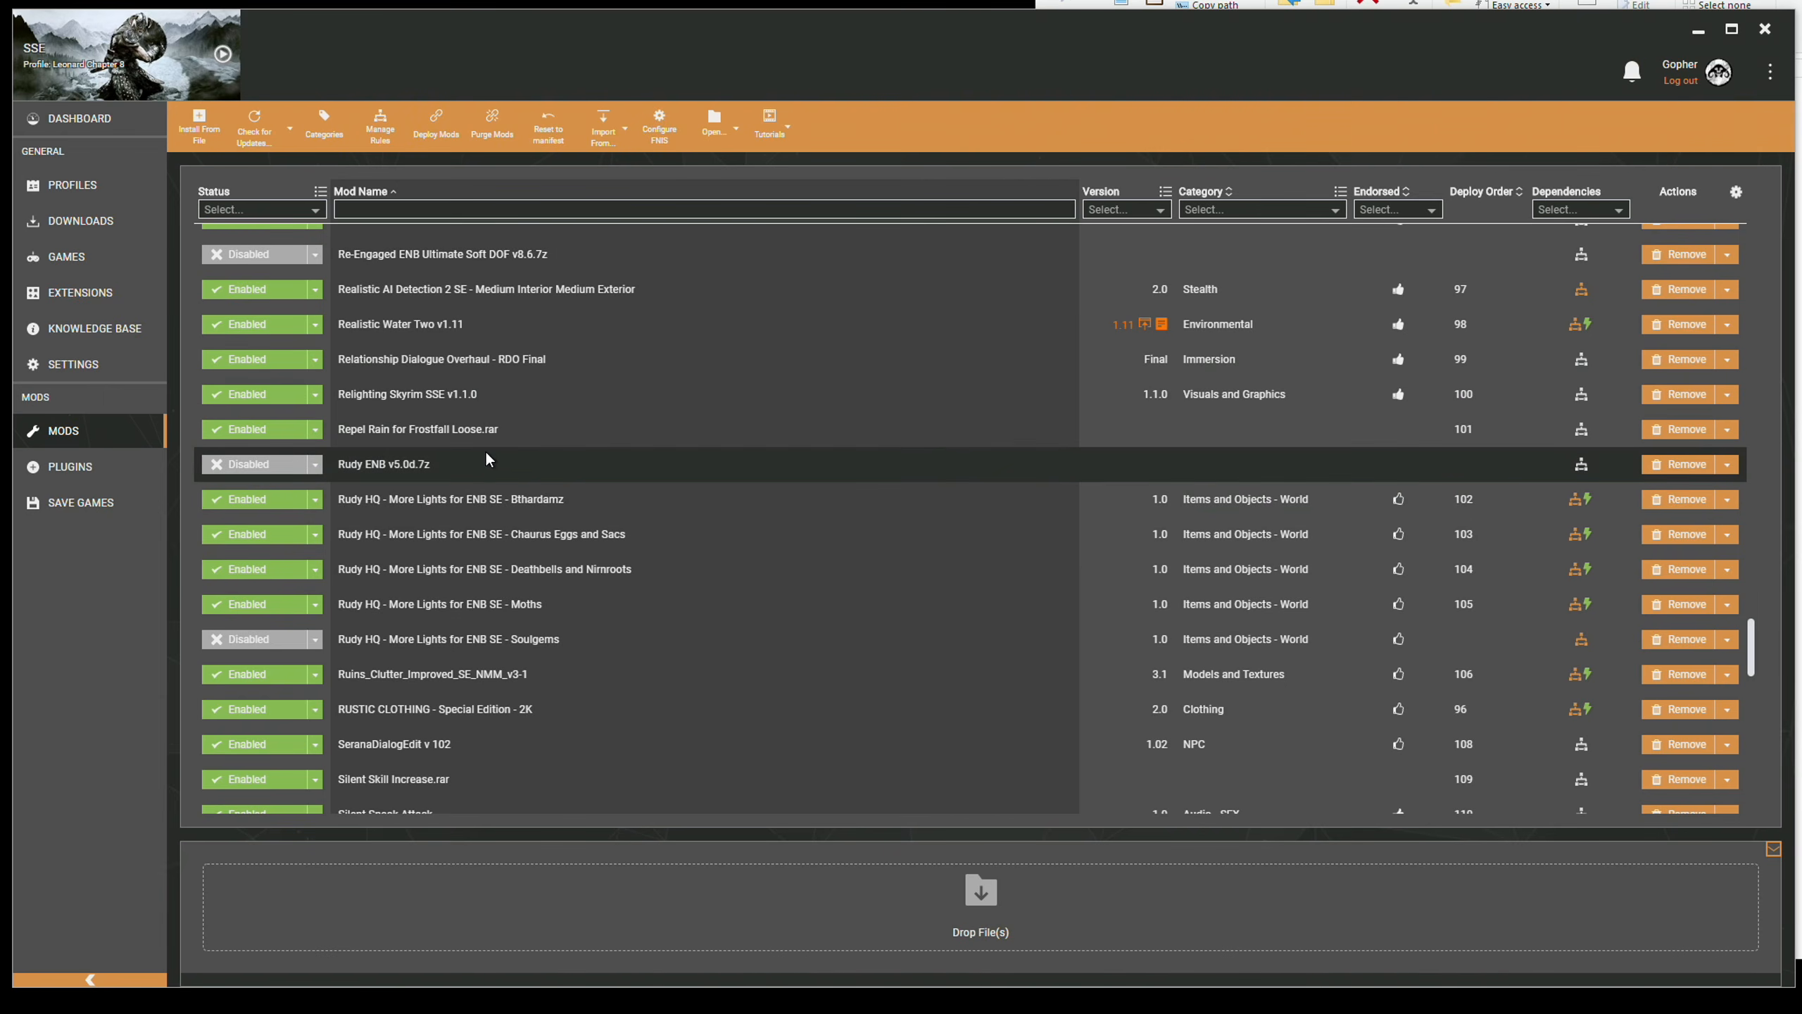
Set the mod type of Rudy ENB v5.0d.7z to enb, enable the mod and recheck its details.
{"action": "left_click", "coordinate": [1269, 472]}
{"action": "left_click", "coordinate": [1571, 657]}
{"action": "left_click", "coordinate": [1588, 690]}
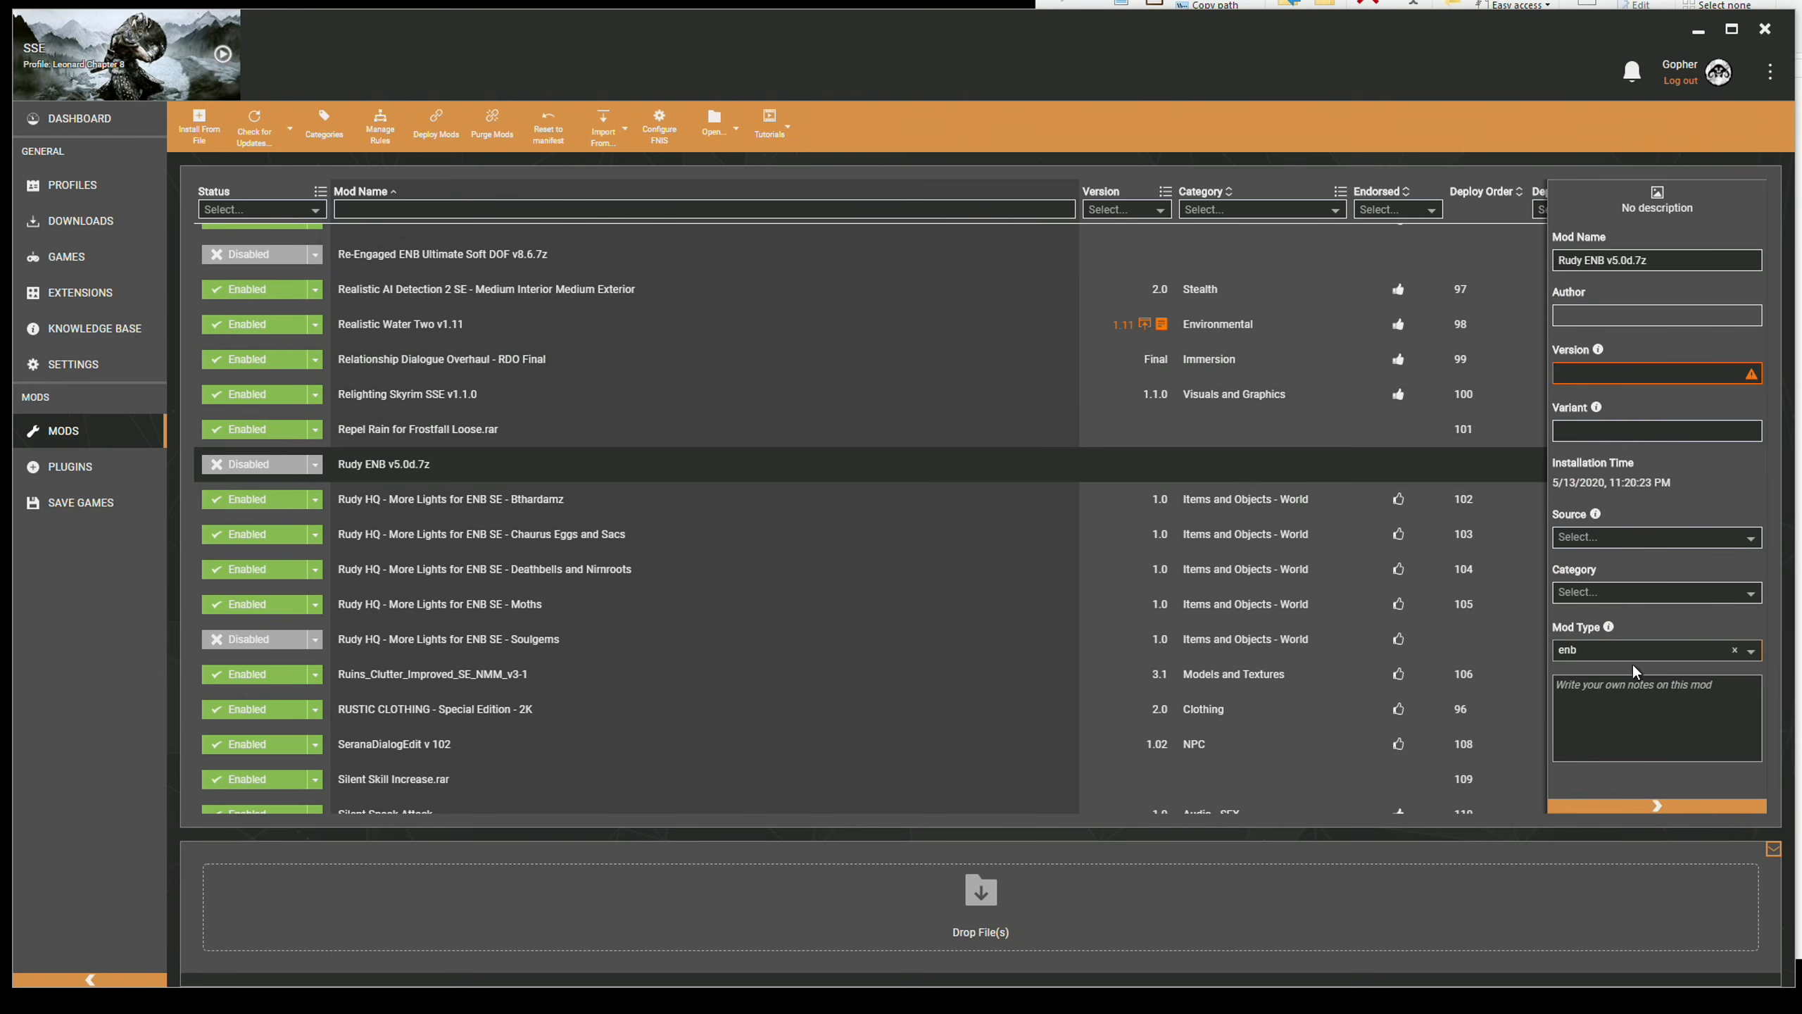
{"action": "left_click", "coordinate": [905, 476]}
{"action": "left_click", "coordinate": [276, 468]}
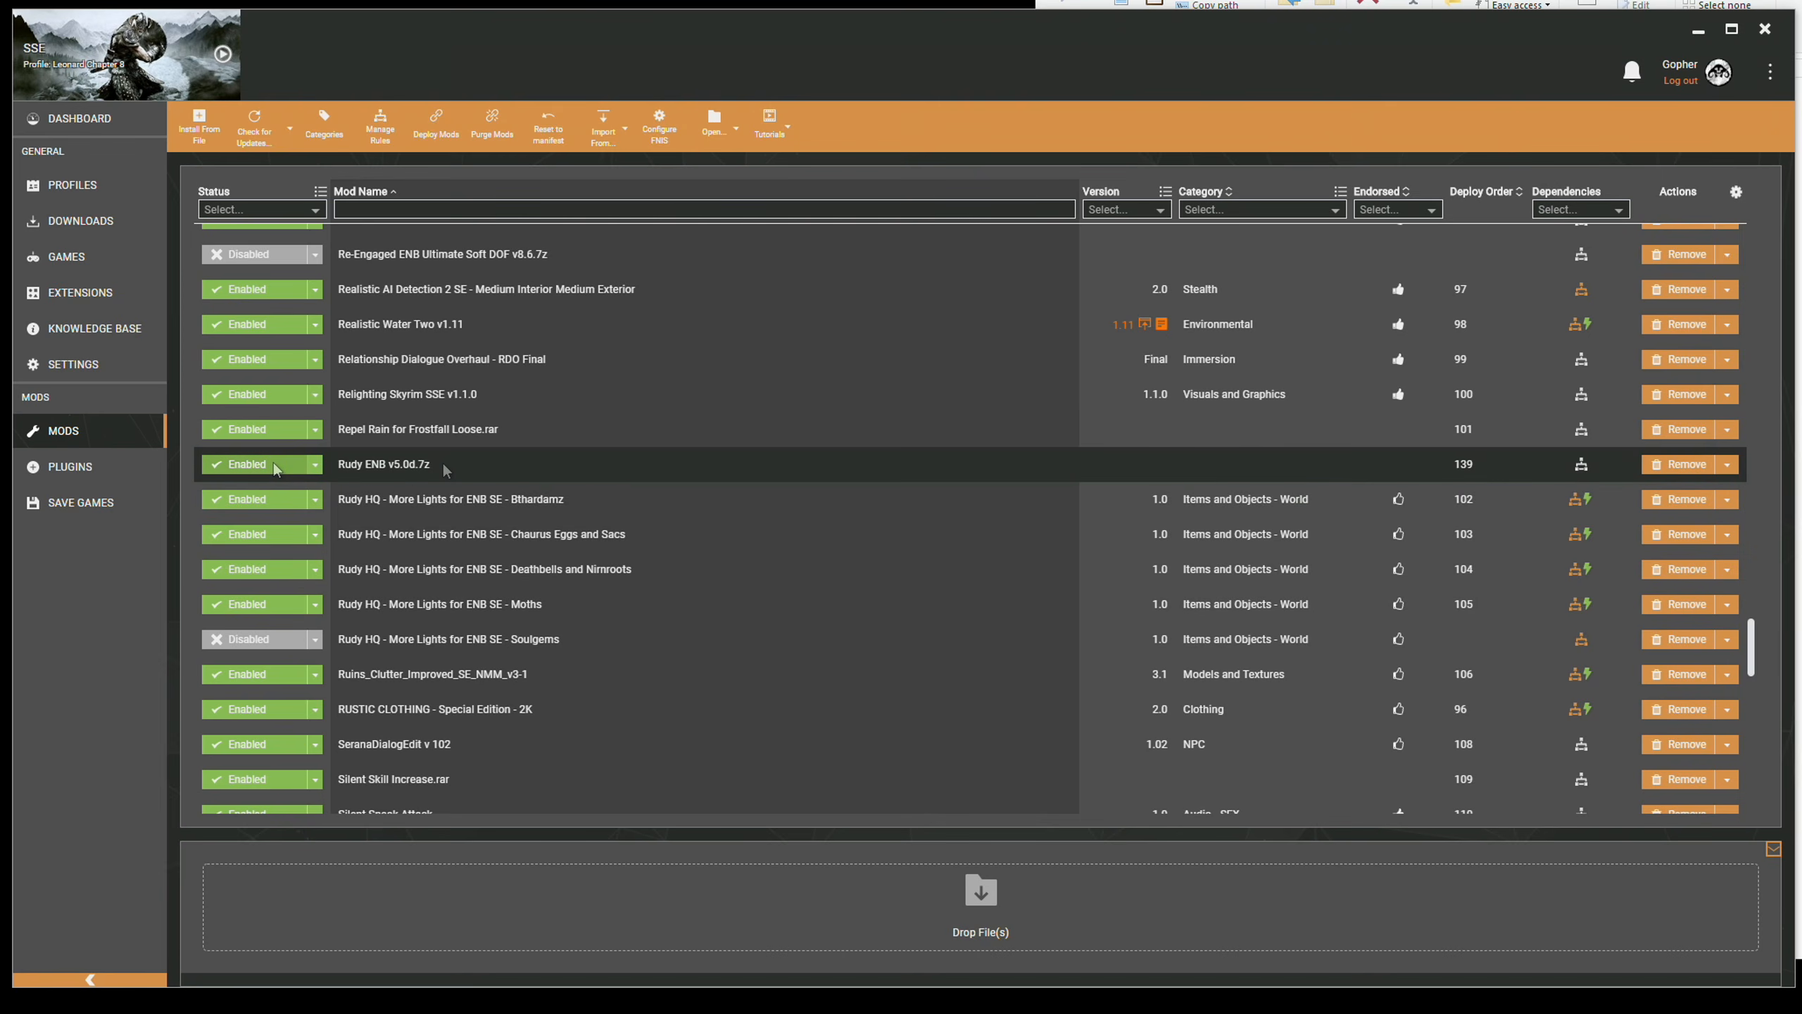
{"action": "left_click", "coordinate": [539, 466]}
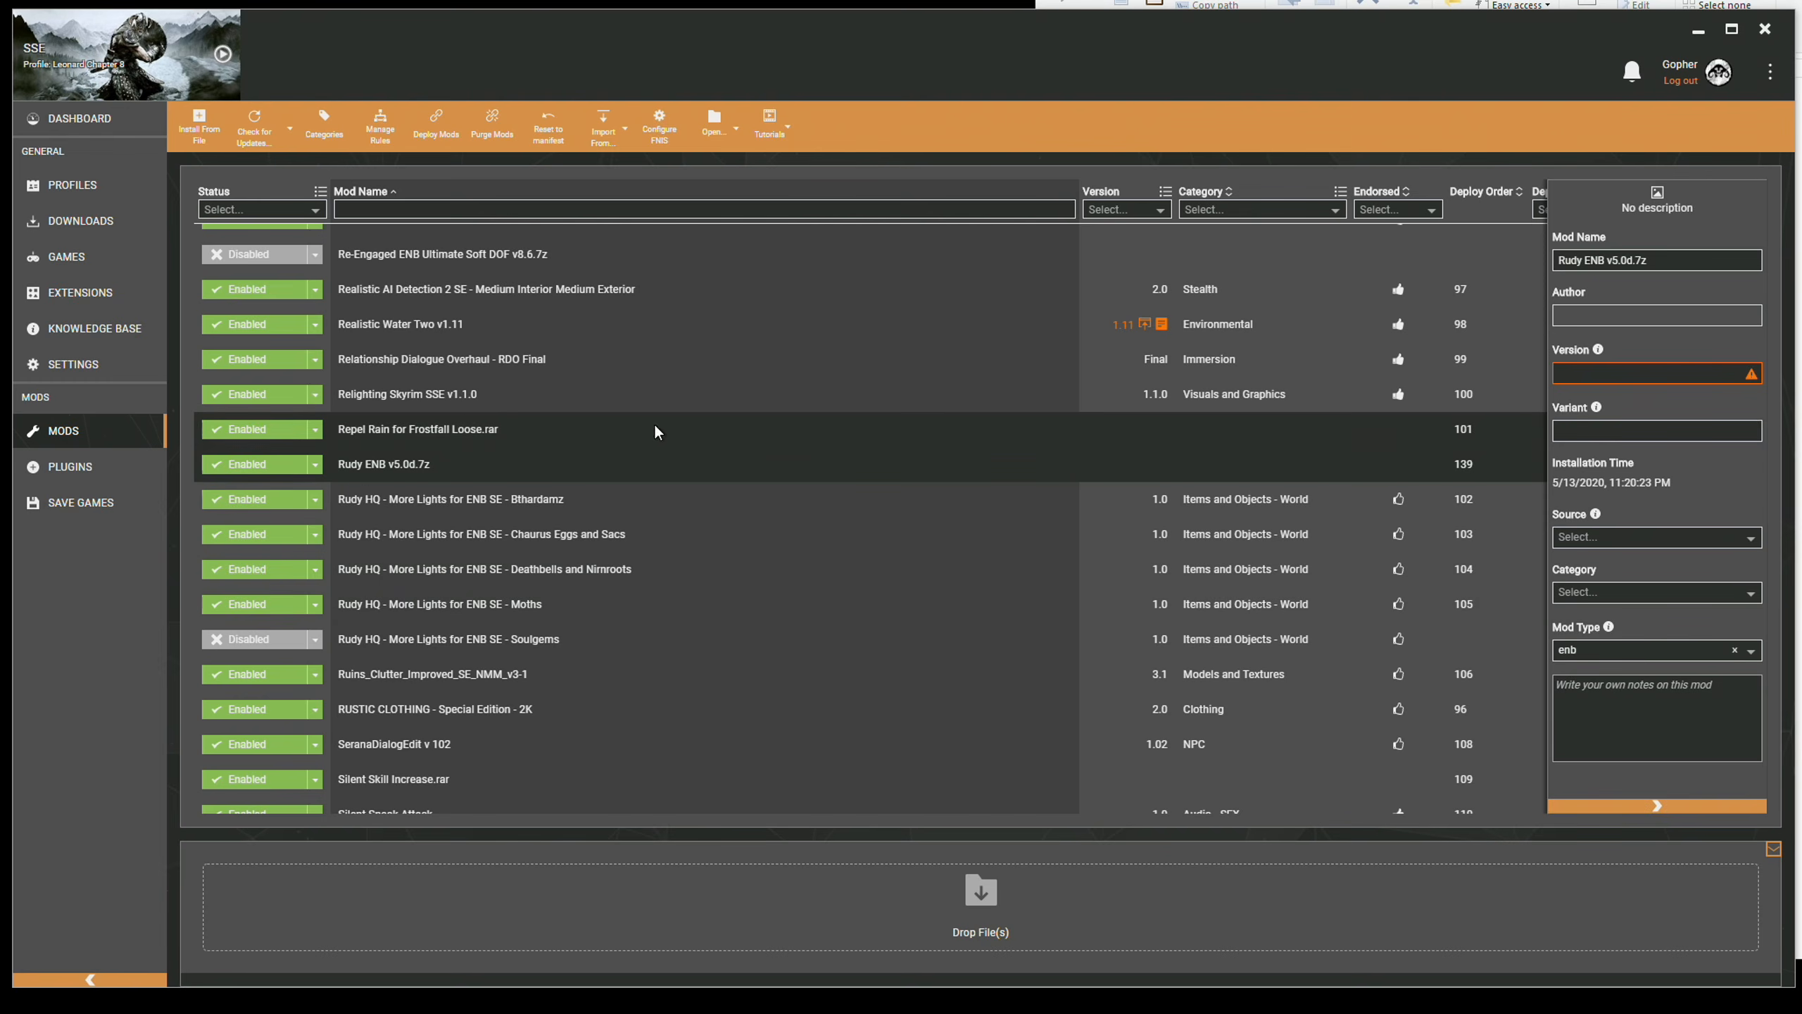
{"action": "double_click", "coordinate": [476, 468]}
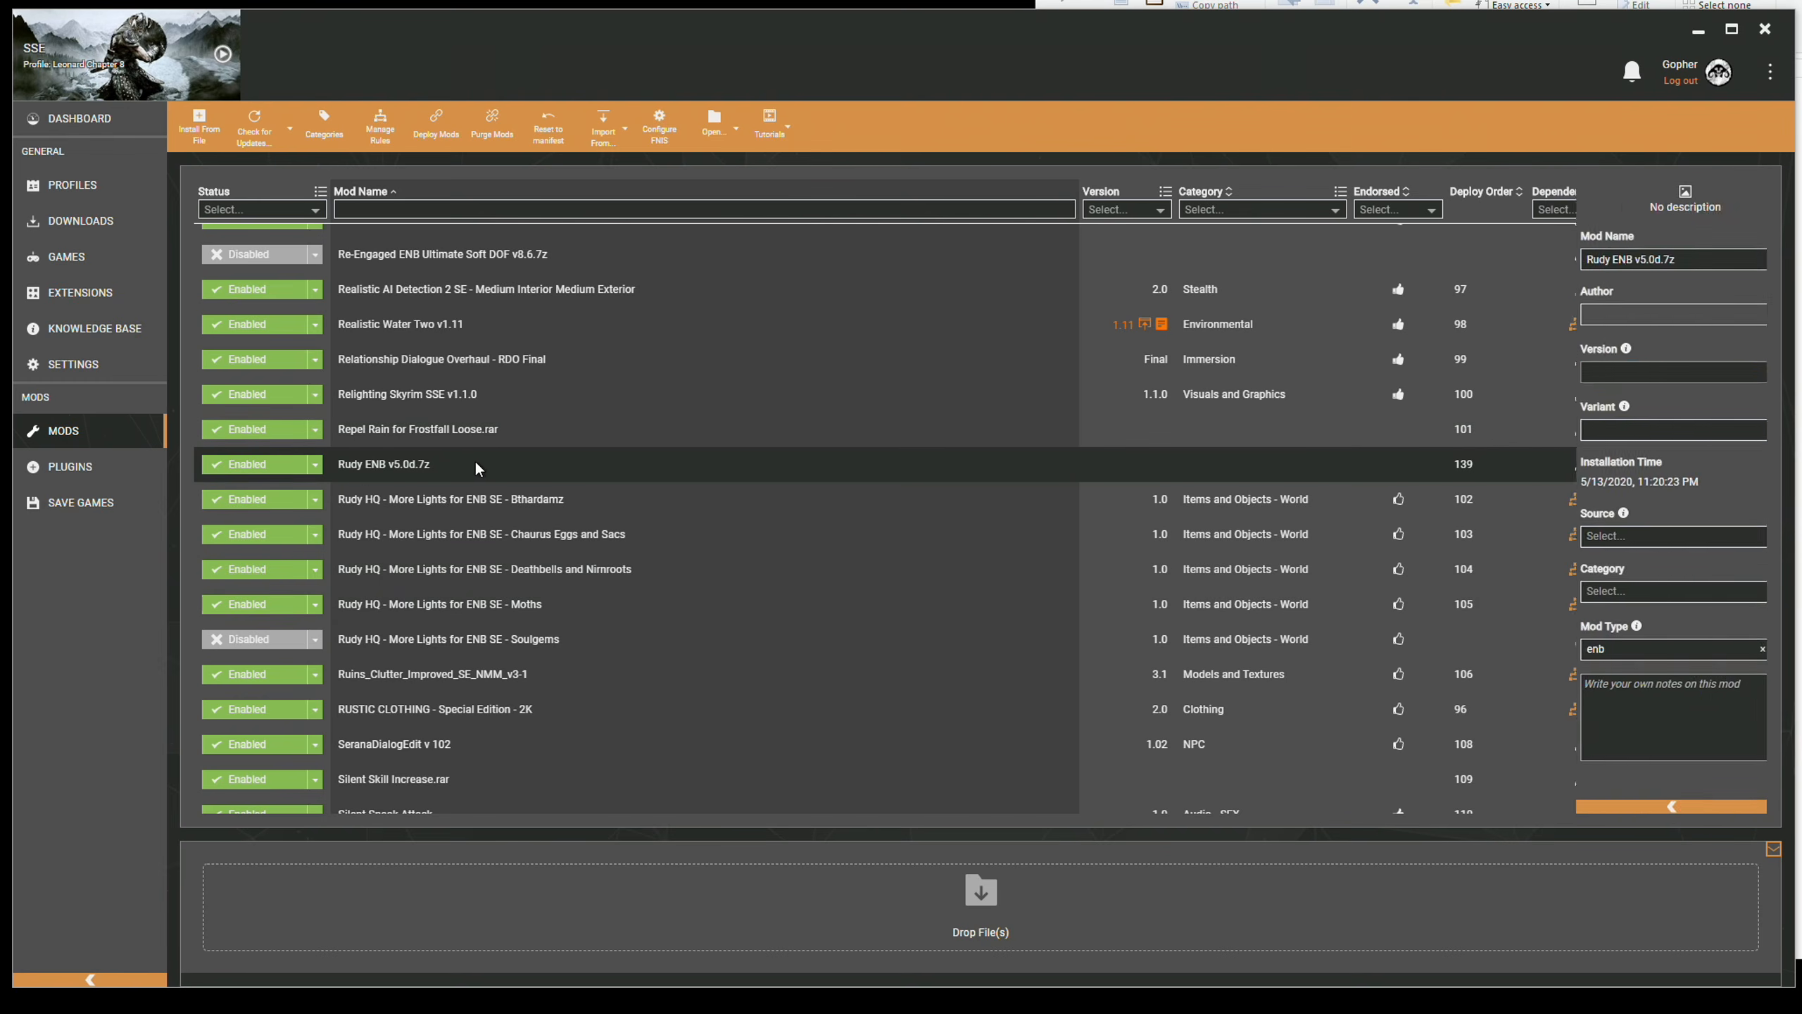
Check the plugin file in Rudy ENB v5.0d's Data folder and enable nighteyeenbfix_predatorvision.esp in the Vortex plugin list.
{"action": "left_click", "coordinate": [66, 466]}
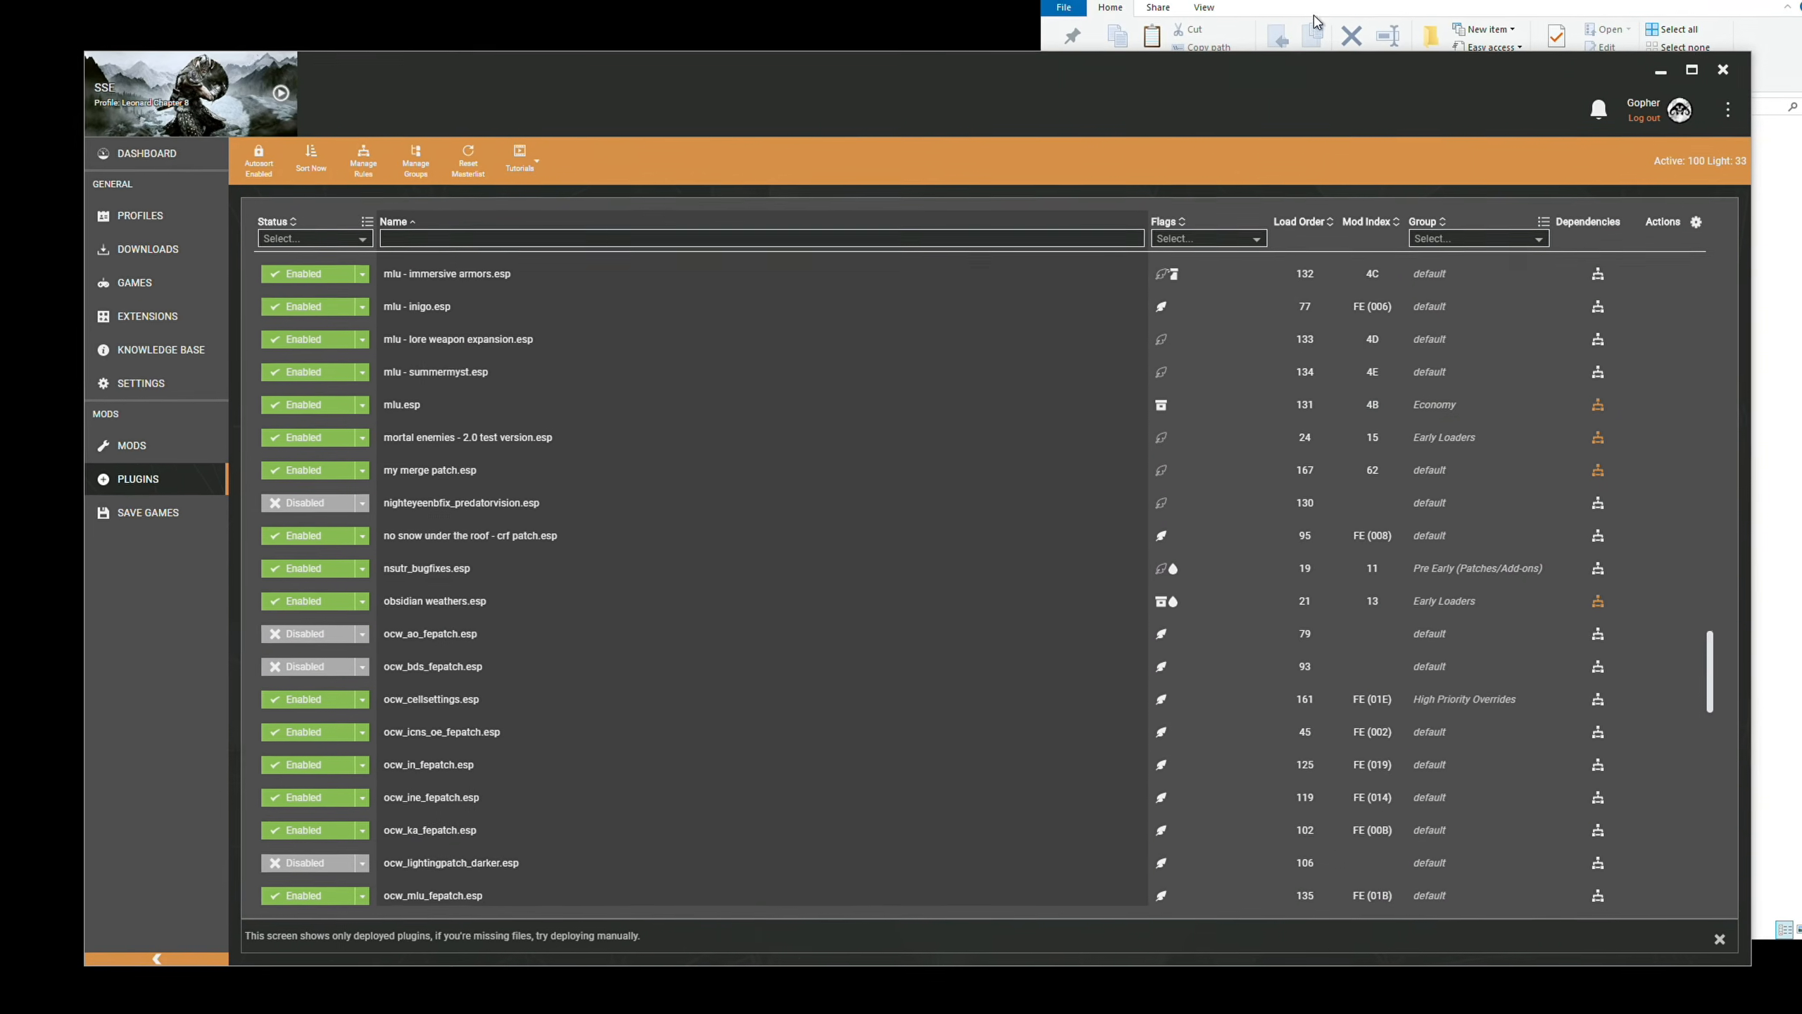
{"action": "left_click", "coordinate": [1275, 60]}
{"action": "left_click", "coordinate": [1210, 226]}
{"action": "double_click", "coordinate": [1210, 226]}
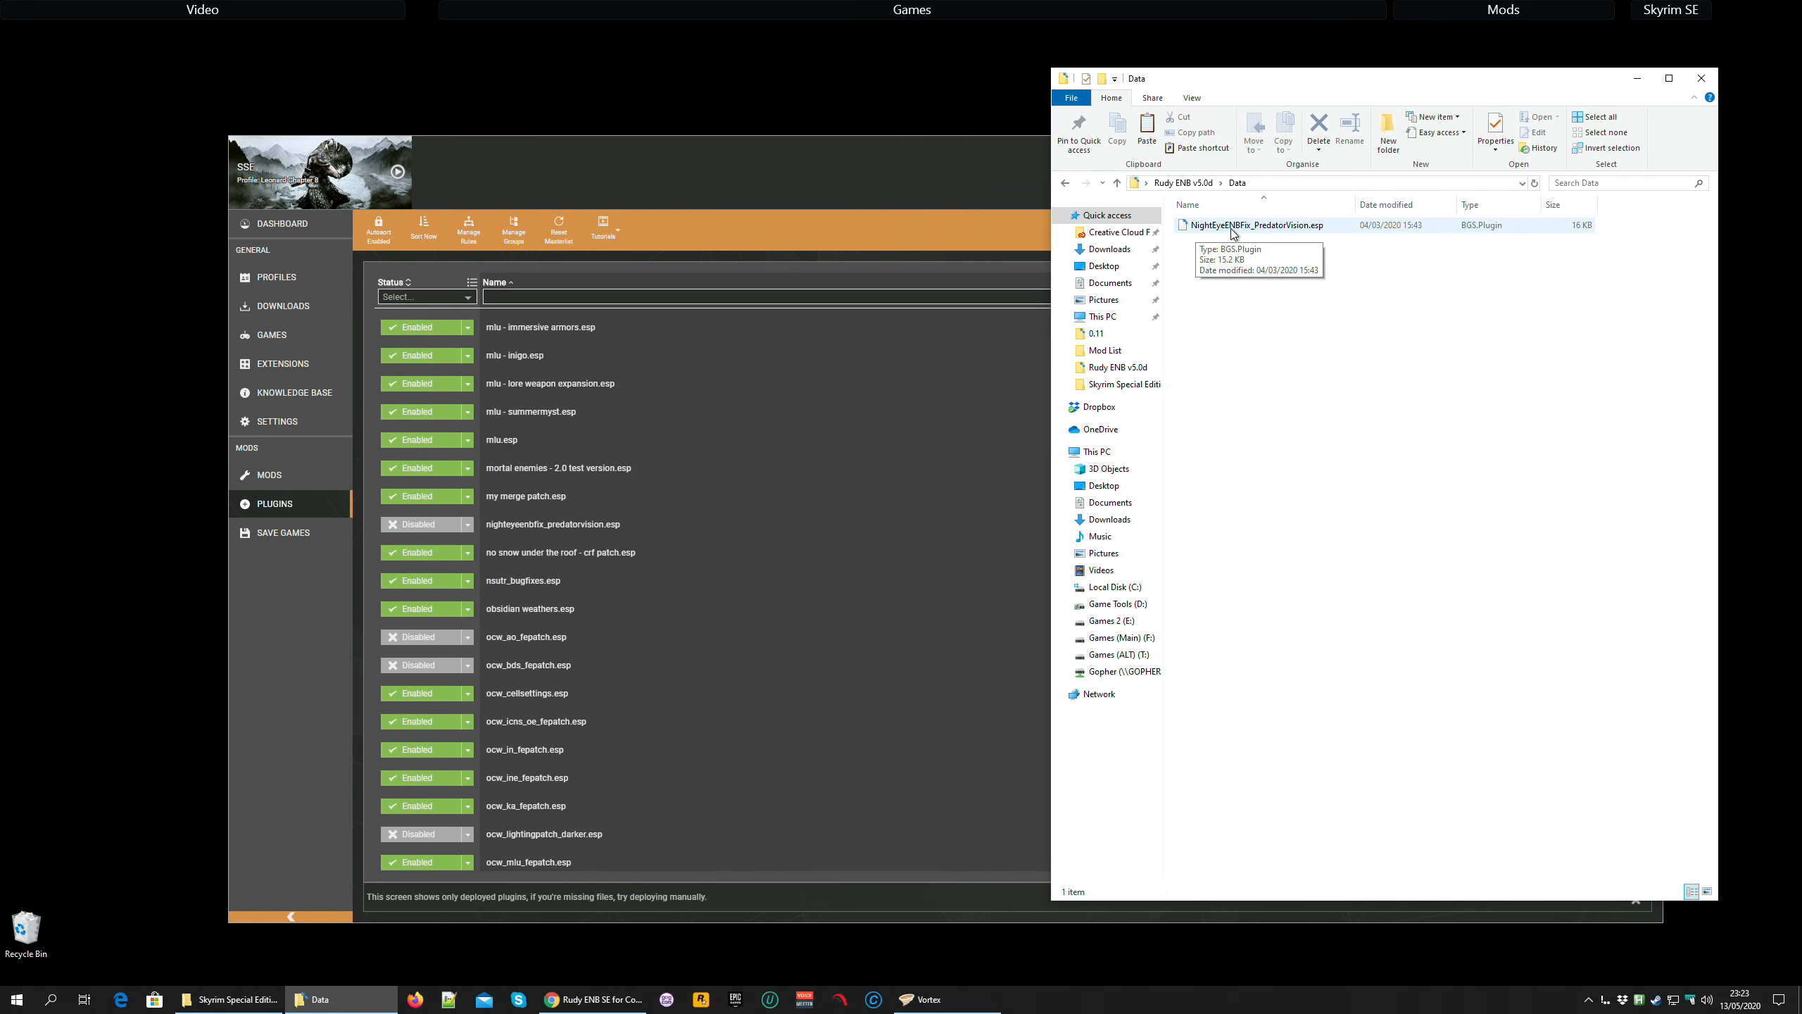
{"action": "left_click", "coordinate": [828, 186]}
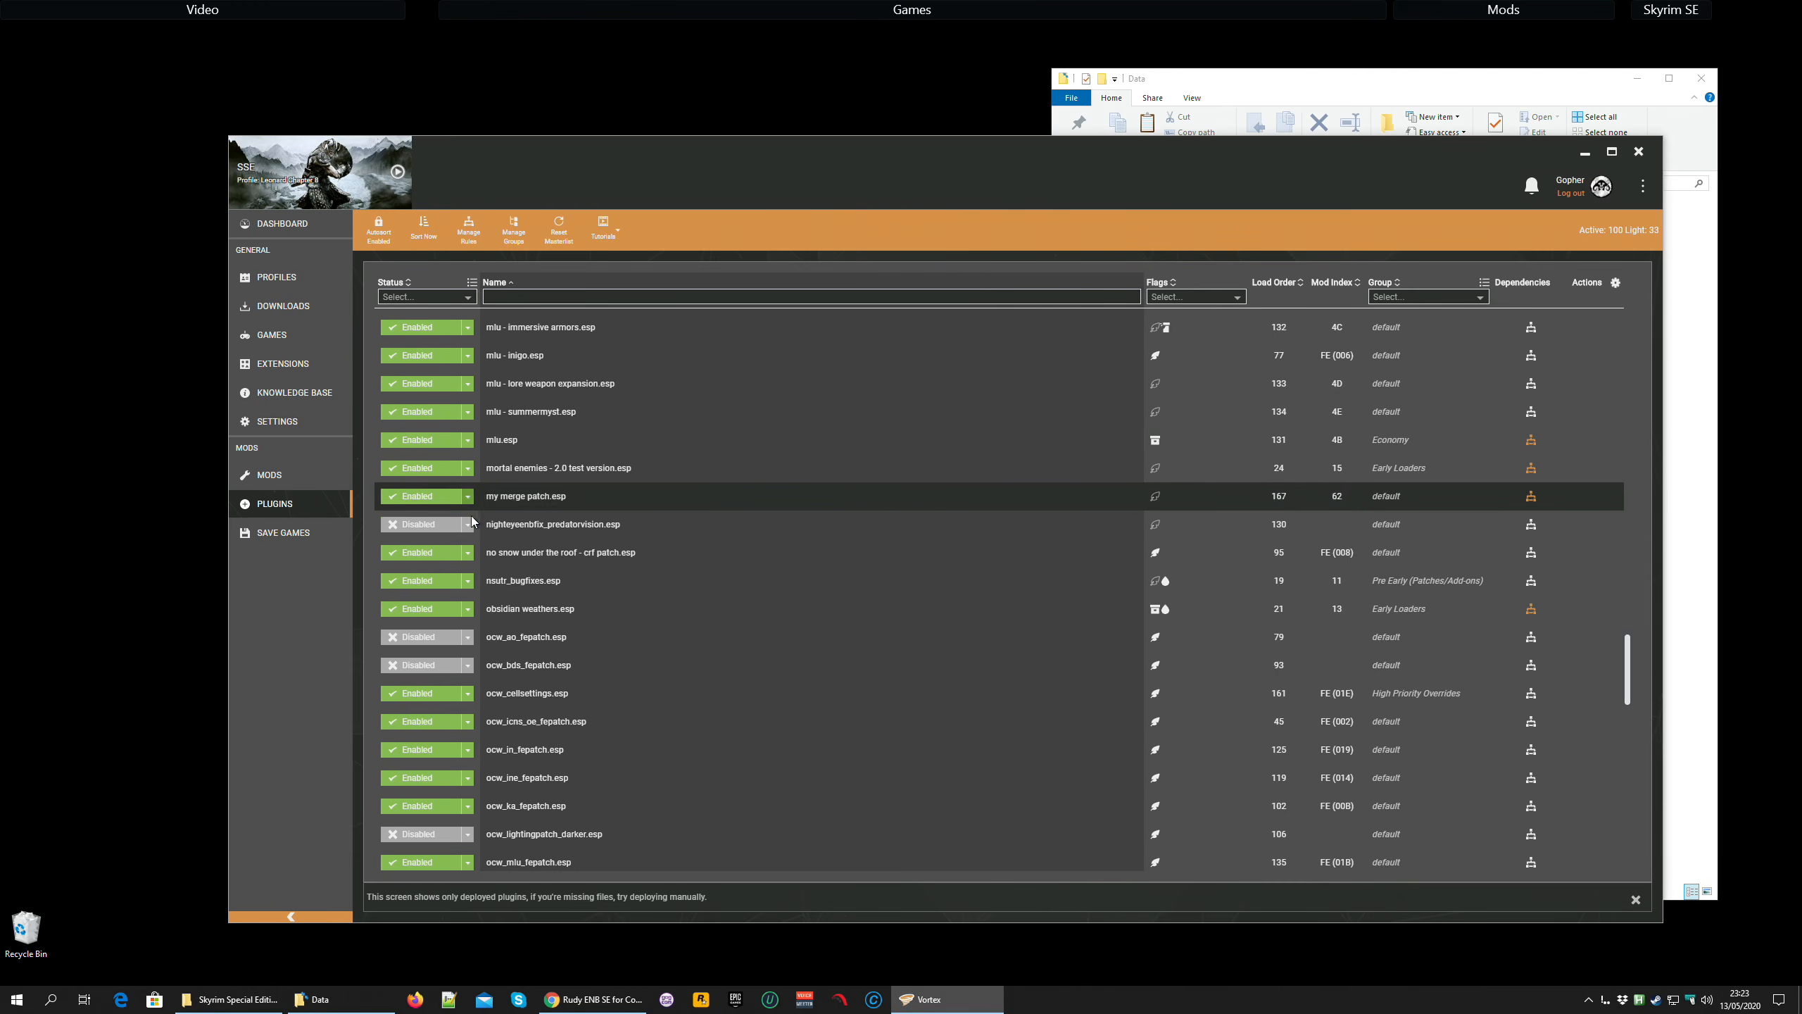
{"action": "left_click", "coordinate": [422, 526]}
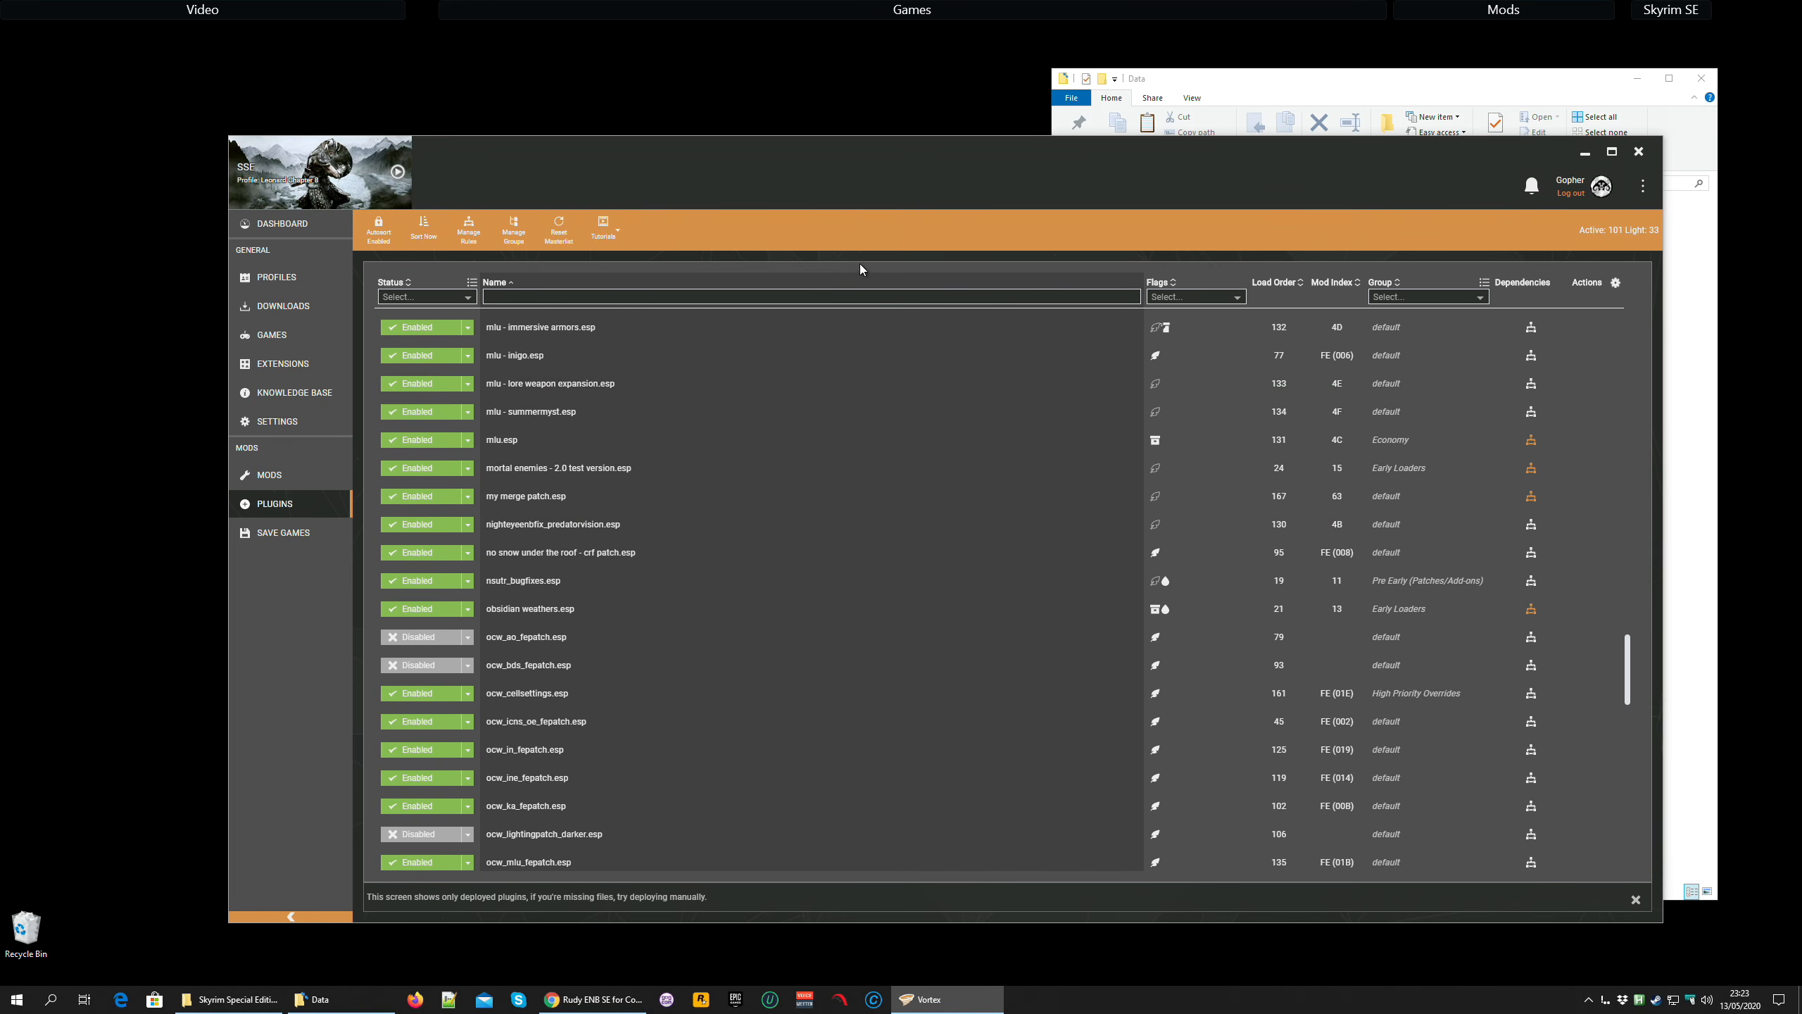
Launch Skyrim Special Edition through the SKSE64 desktop shortcut.
{"action": "mouse_move", "coordinate": [487, 14]}
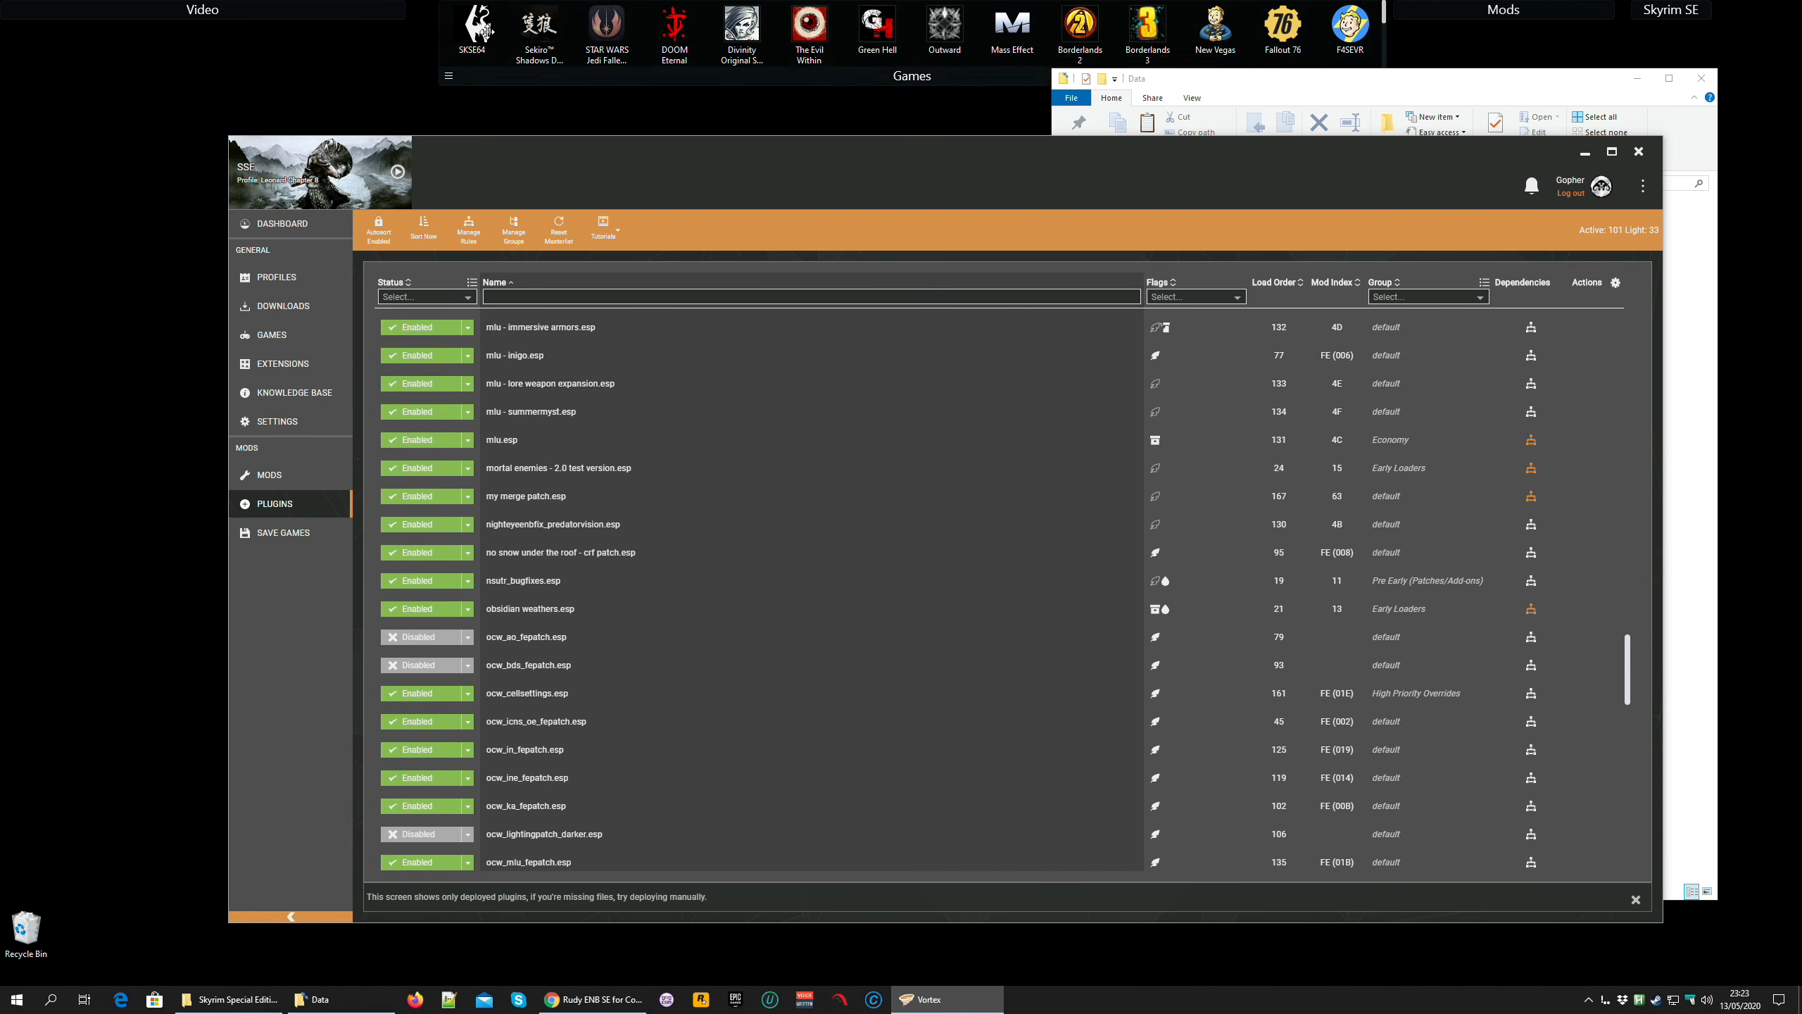
{"action": "left_click", "coordinate": [482, 28]}
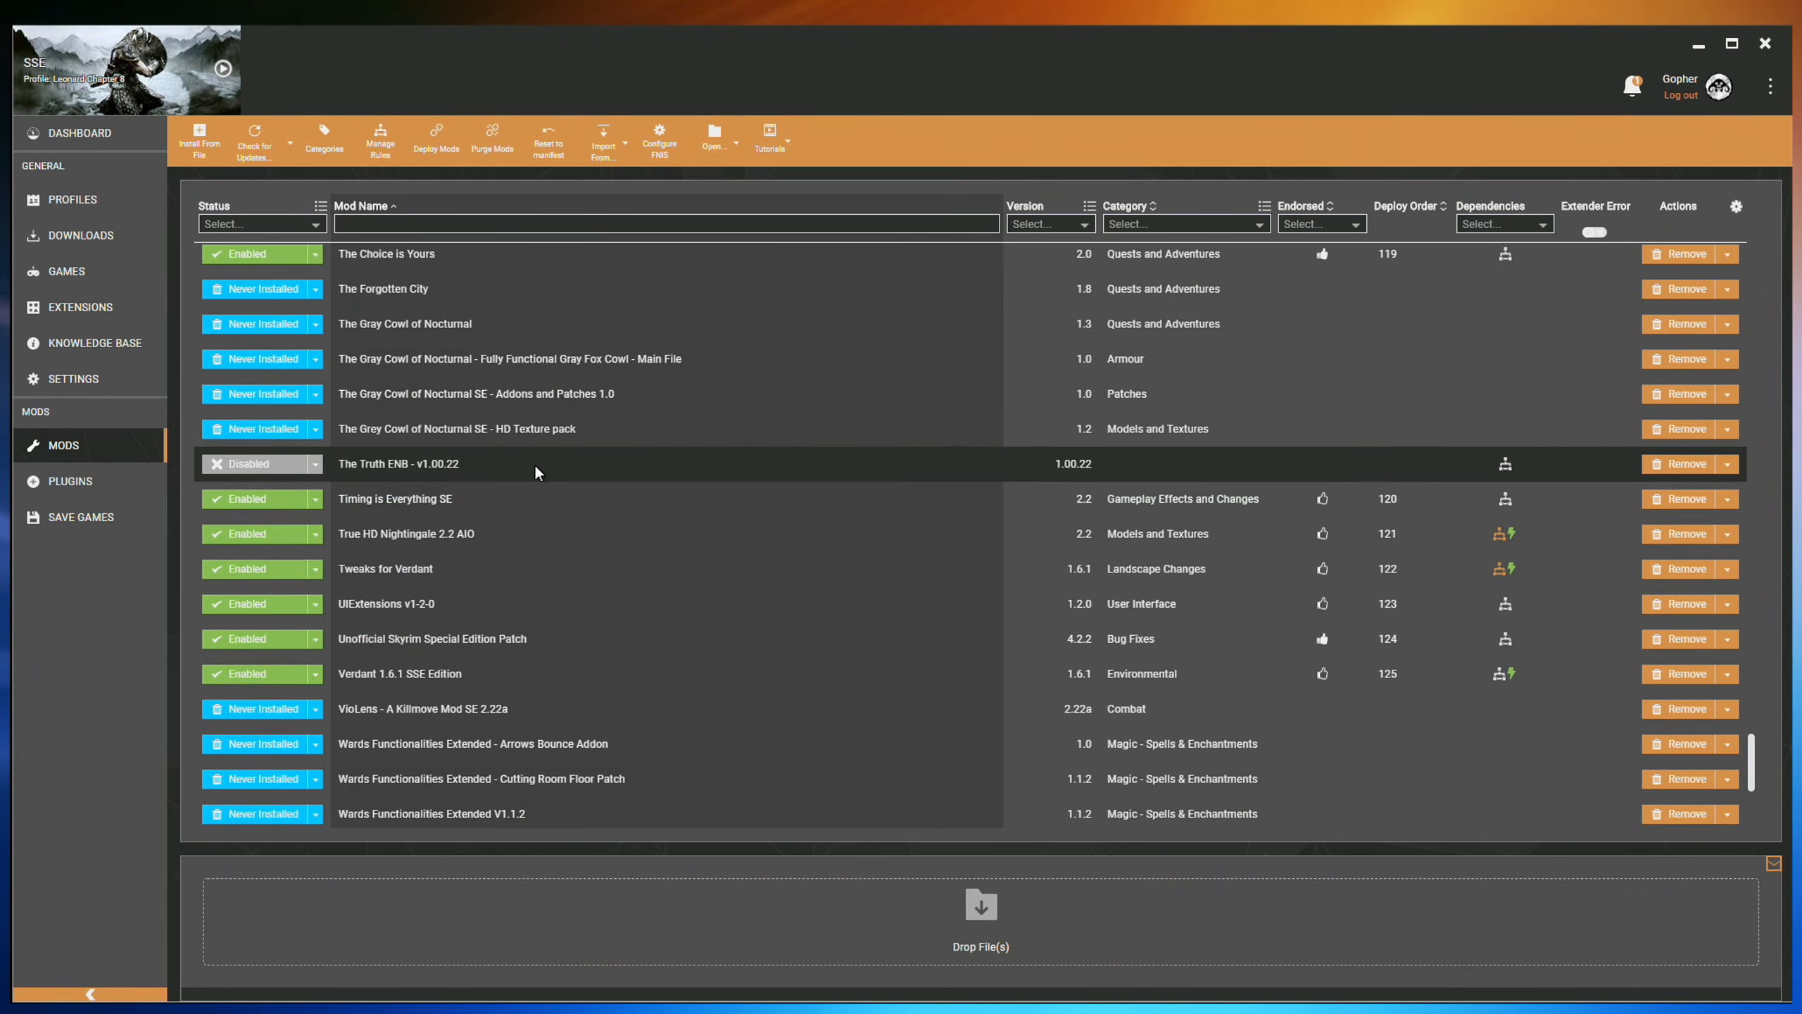
Assign The Truth ENB - v1.00.22 mod to the category Skyrim Special Edition --> Presets - ENB.
{"action": "left_click", "coordinate": [819, 468]}
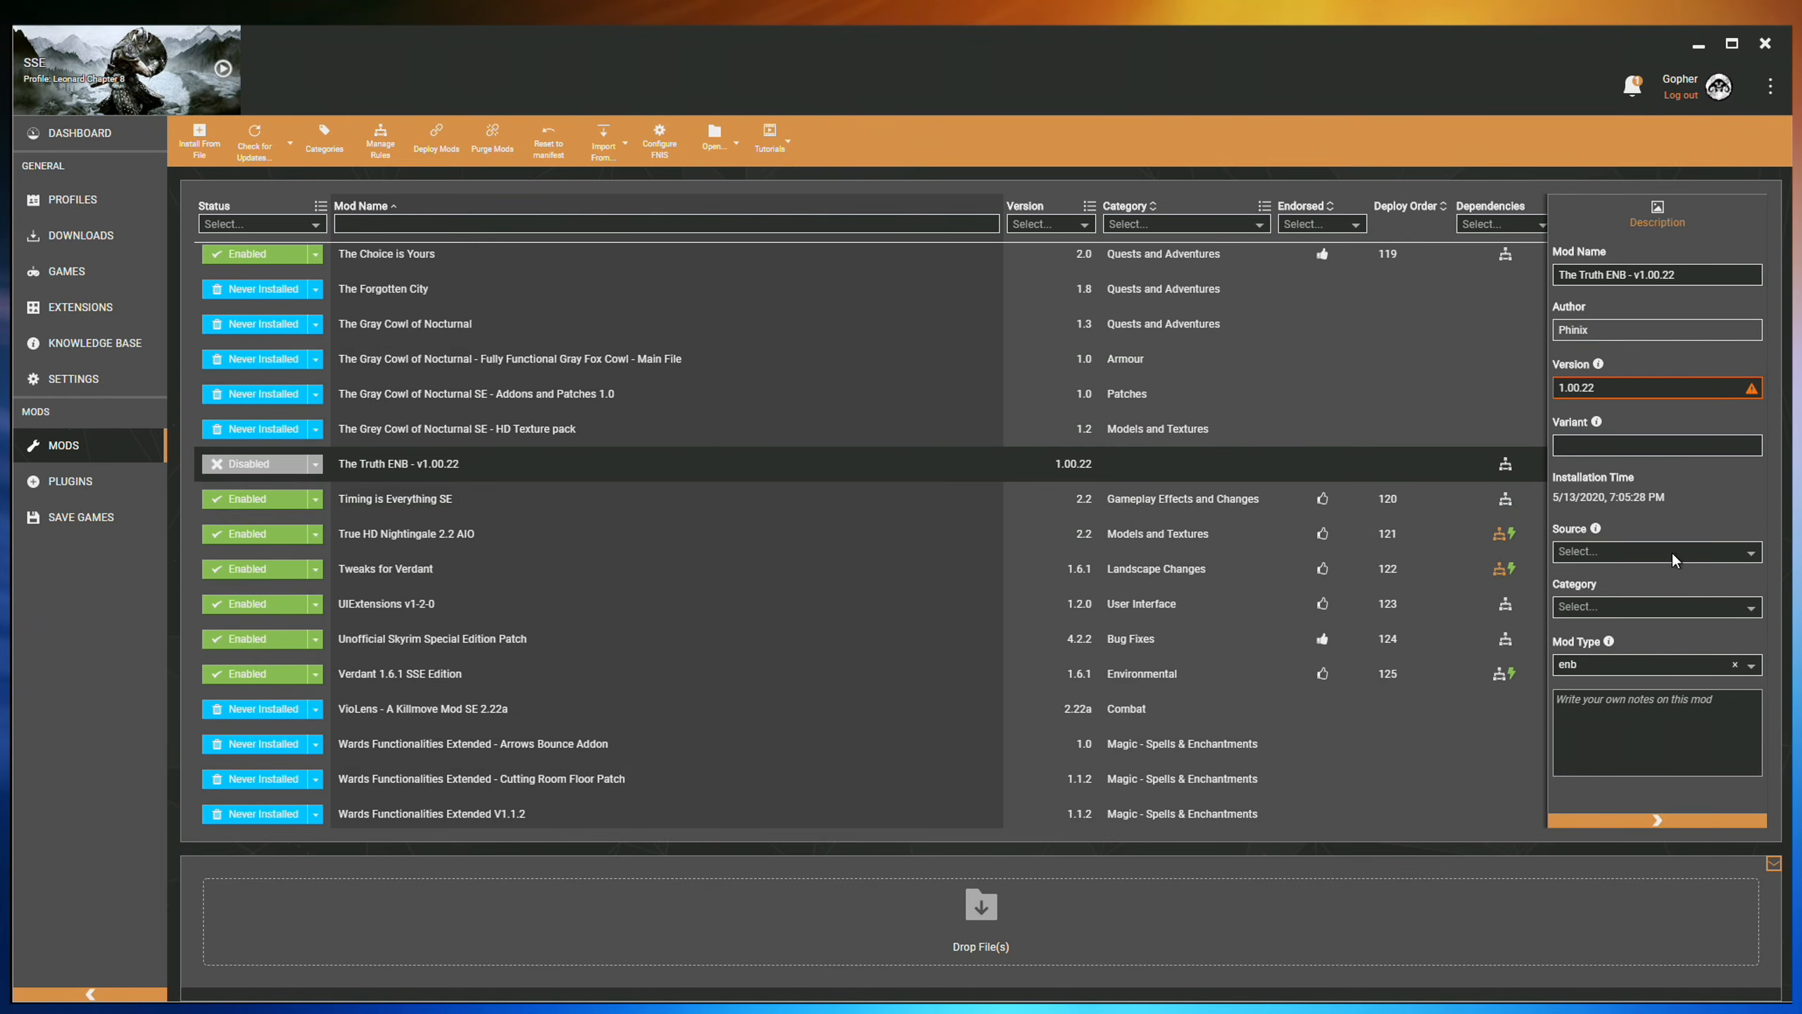
{"action": "left_click", "coordinate": [1750, 607]}
{"action": "scroll", "coordinate": [1724, 668], "scroll_direction": "down", "scroll_amount": 5}
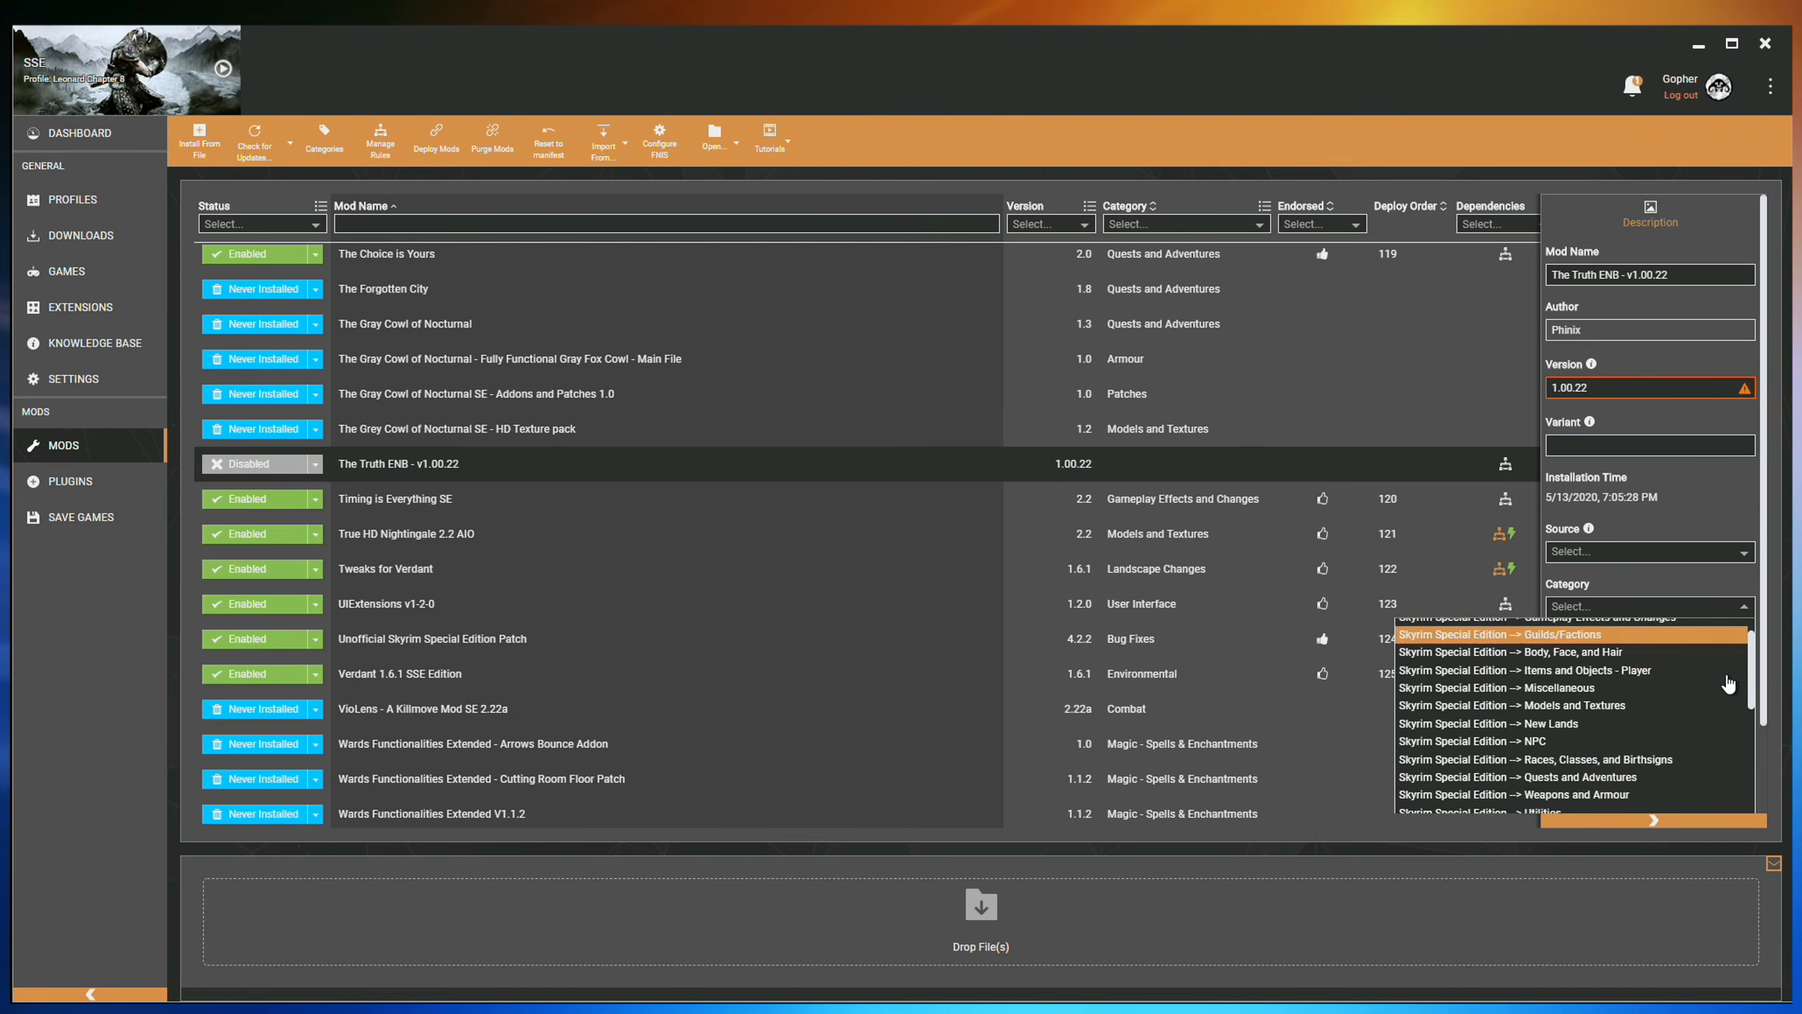
{"action": "scroll", "coordinate": [1718, 681], "scroll_direction": "down", "scroll_amount": 5}
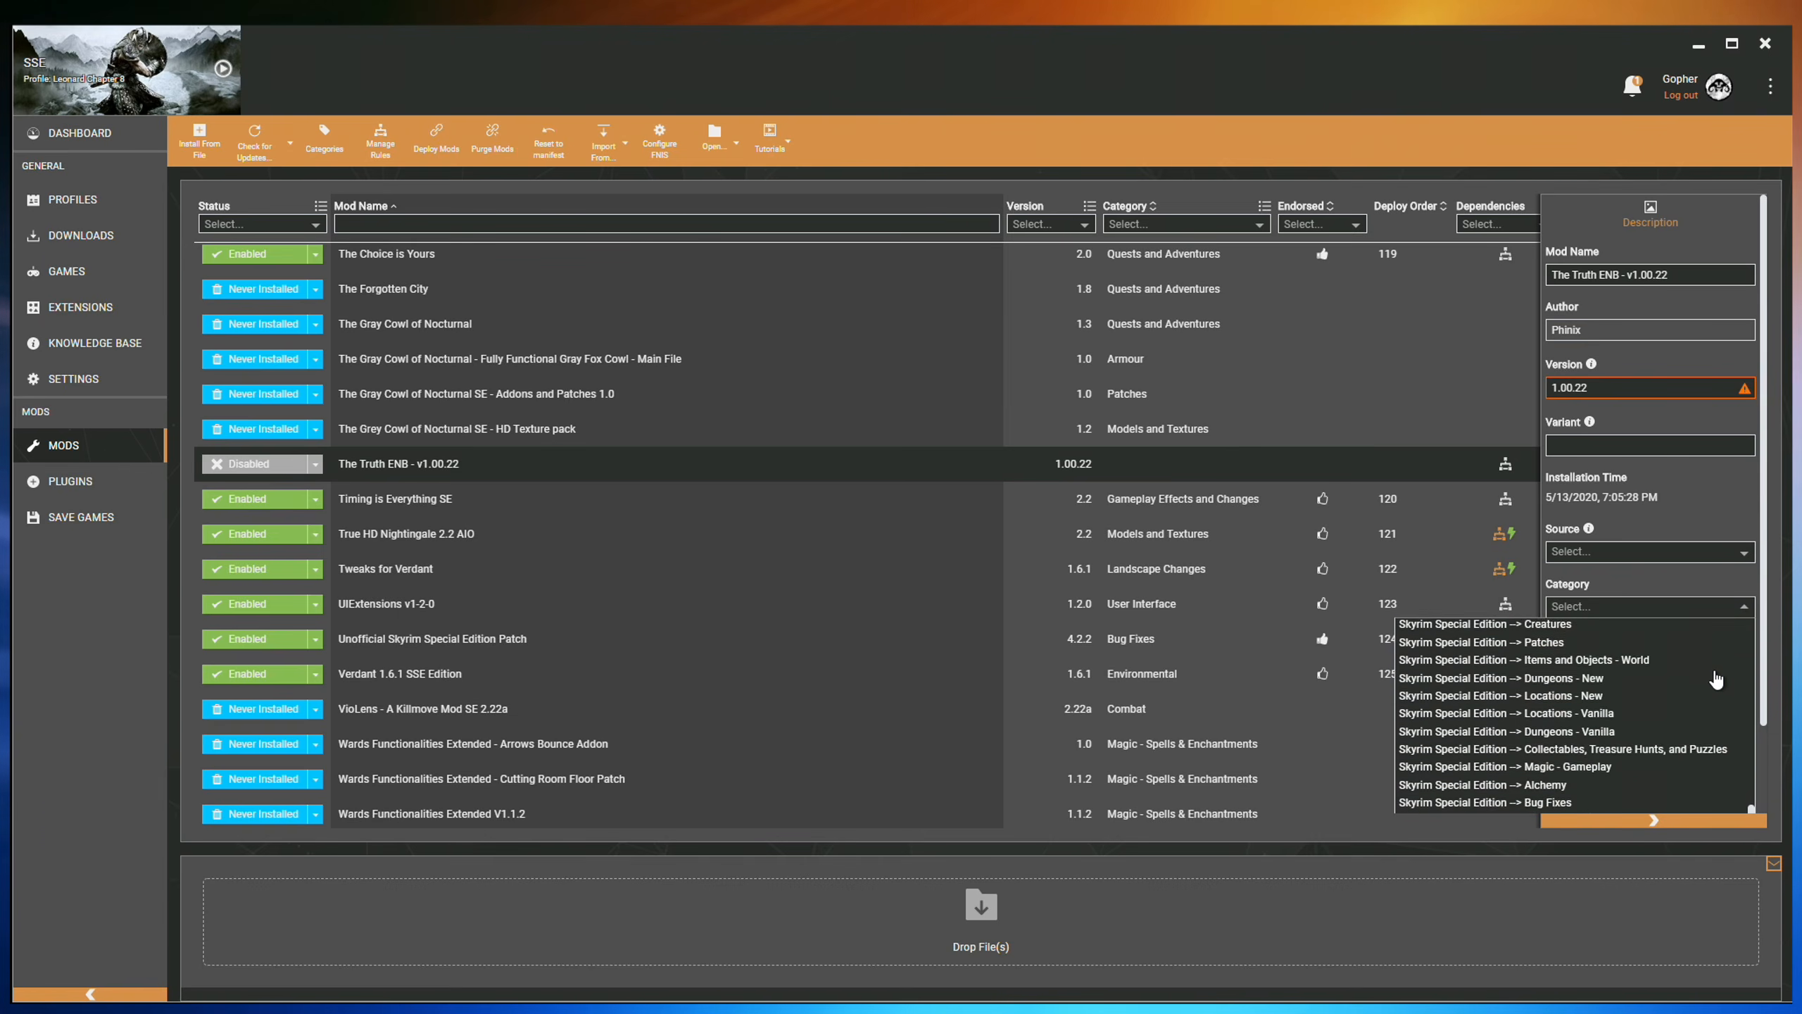
{"action": "scroll", "coordinate": [1713, 681], "scroll_direction": "down", "scroll_amount": 2}
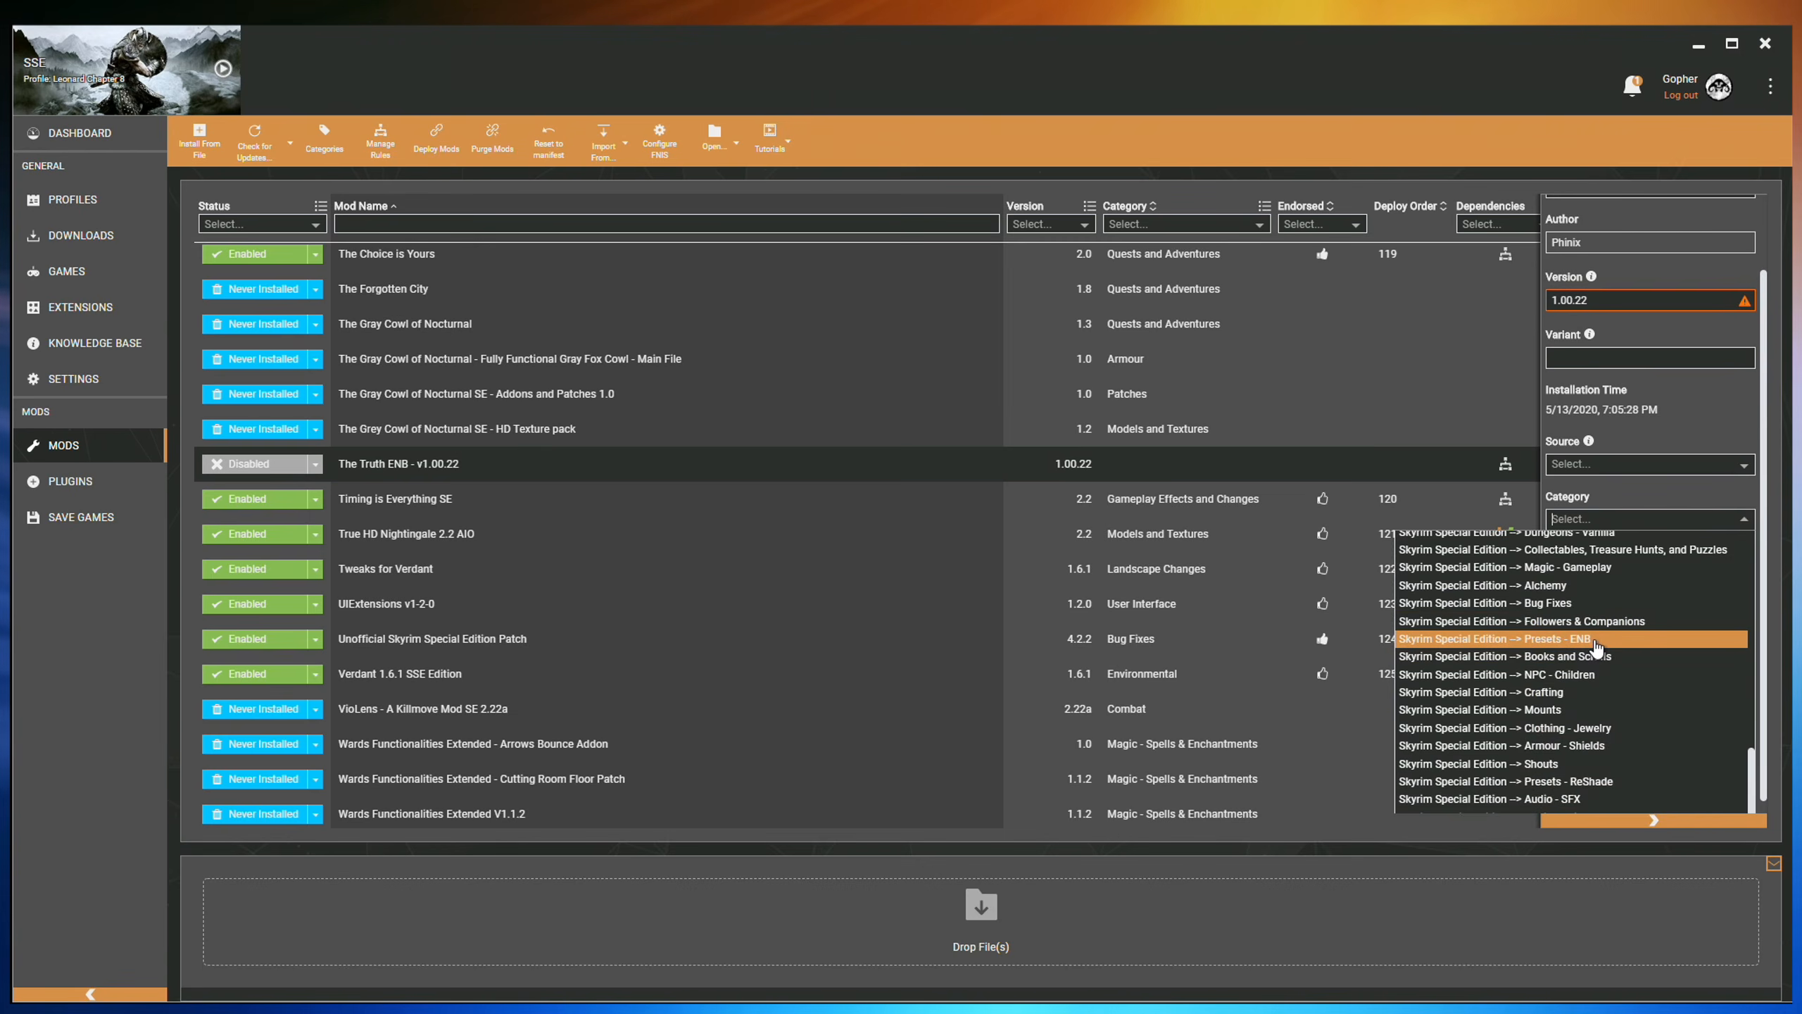
{"action": "left_click", "coordinate": [1600, 642]}
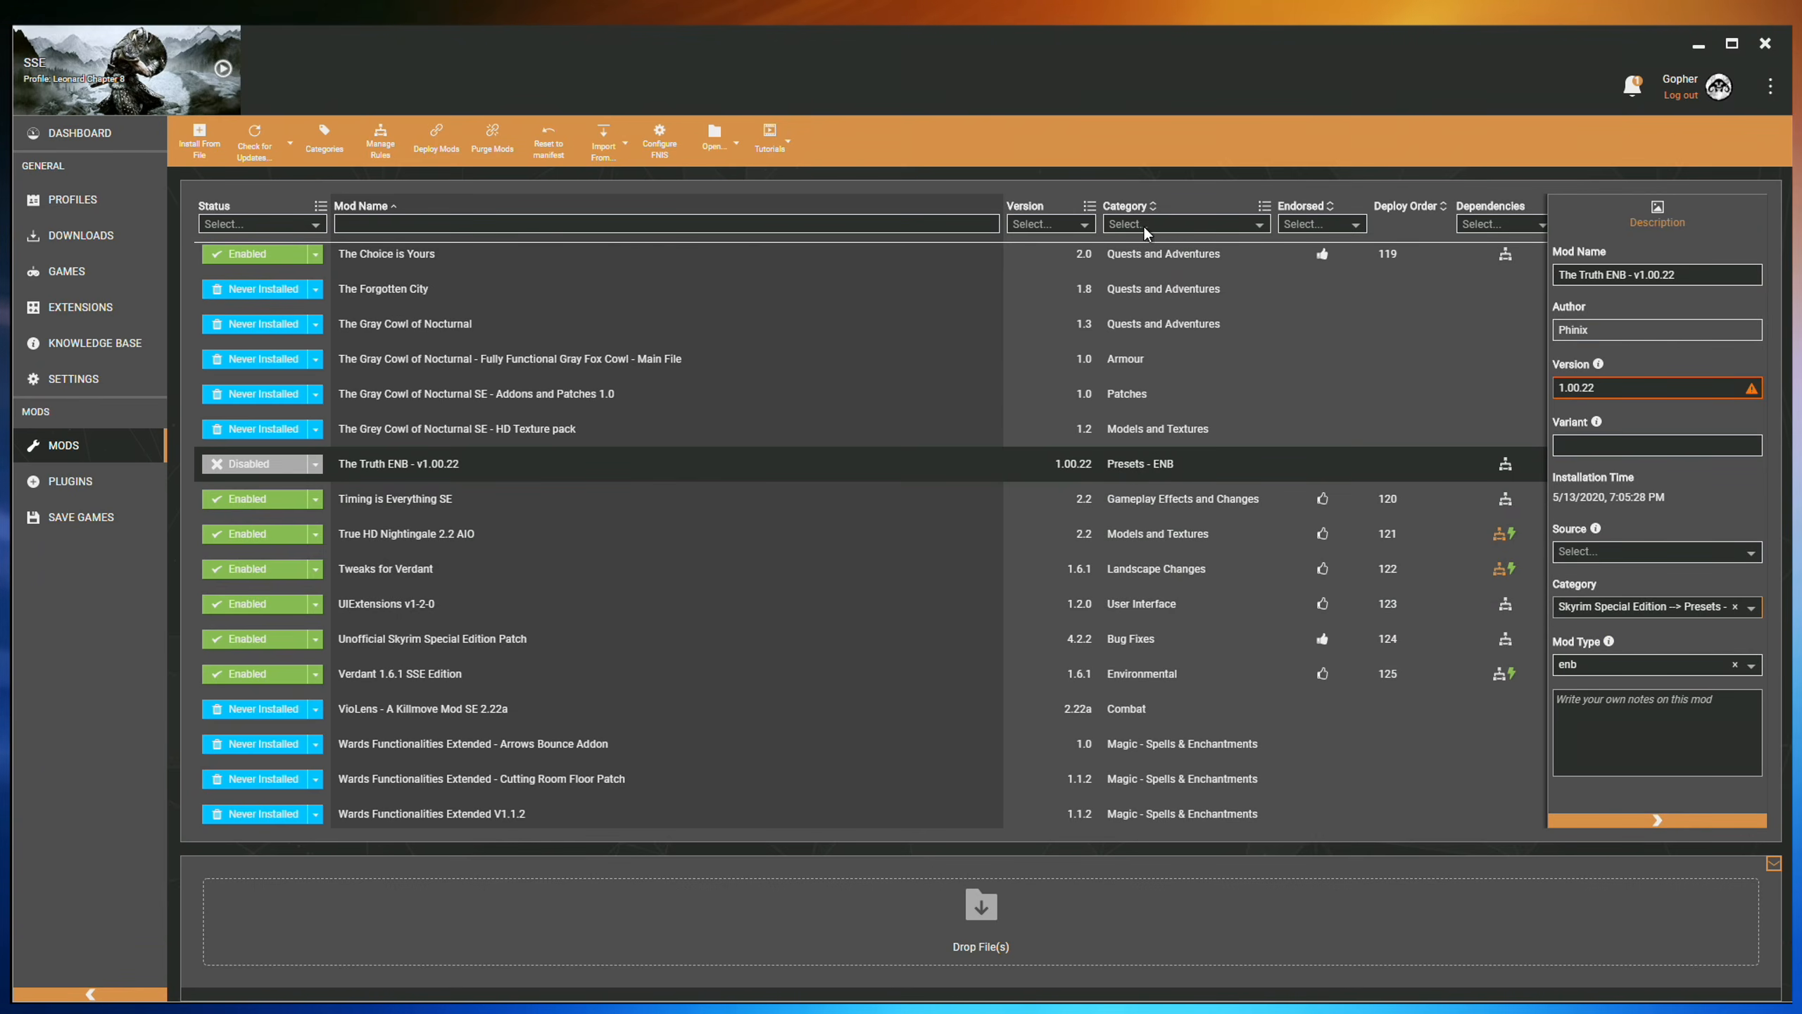
Filter the mod list by the category Presets - ENB.
{"action": "left_click", "coordinate": [1260, 226]}
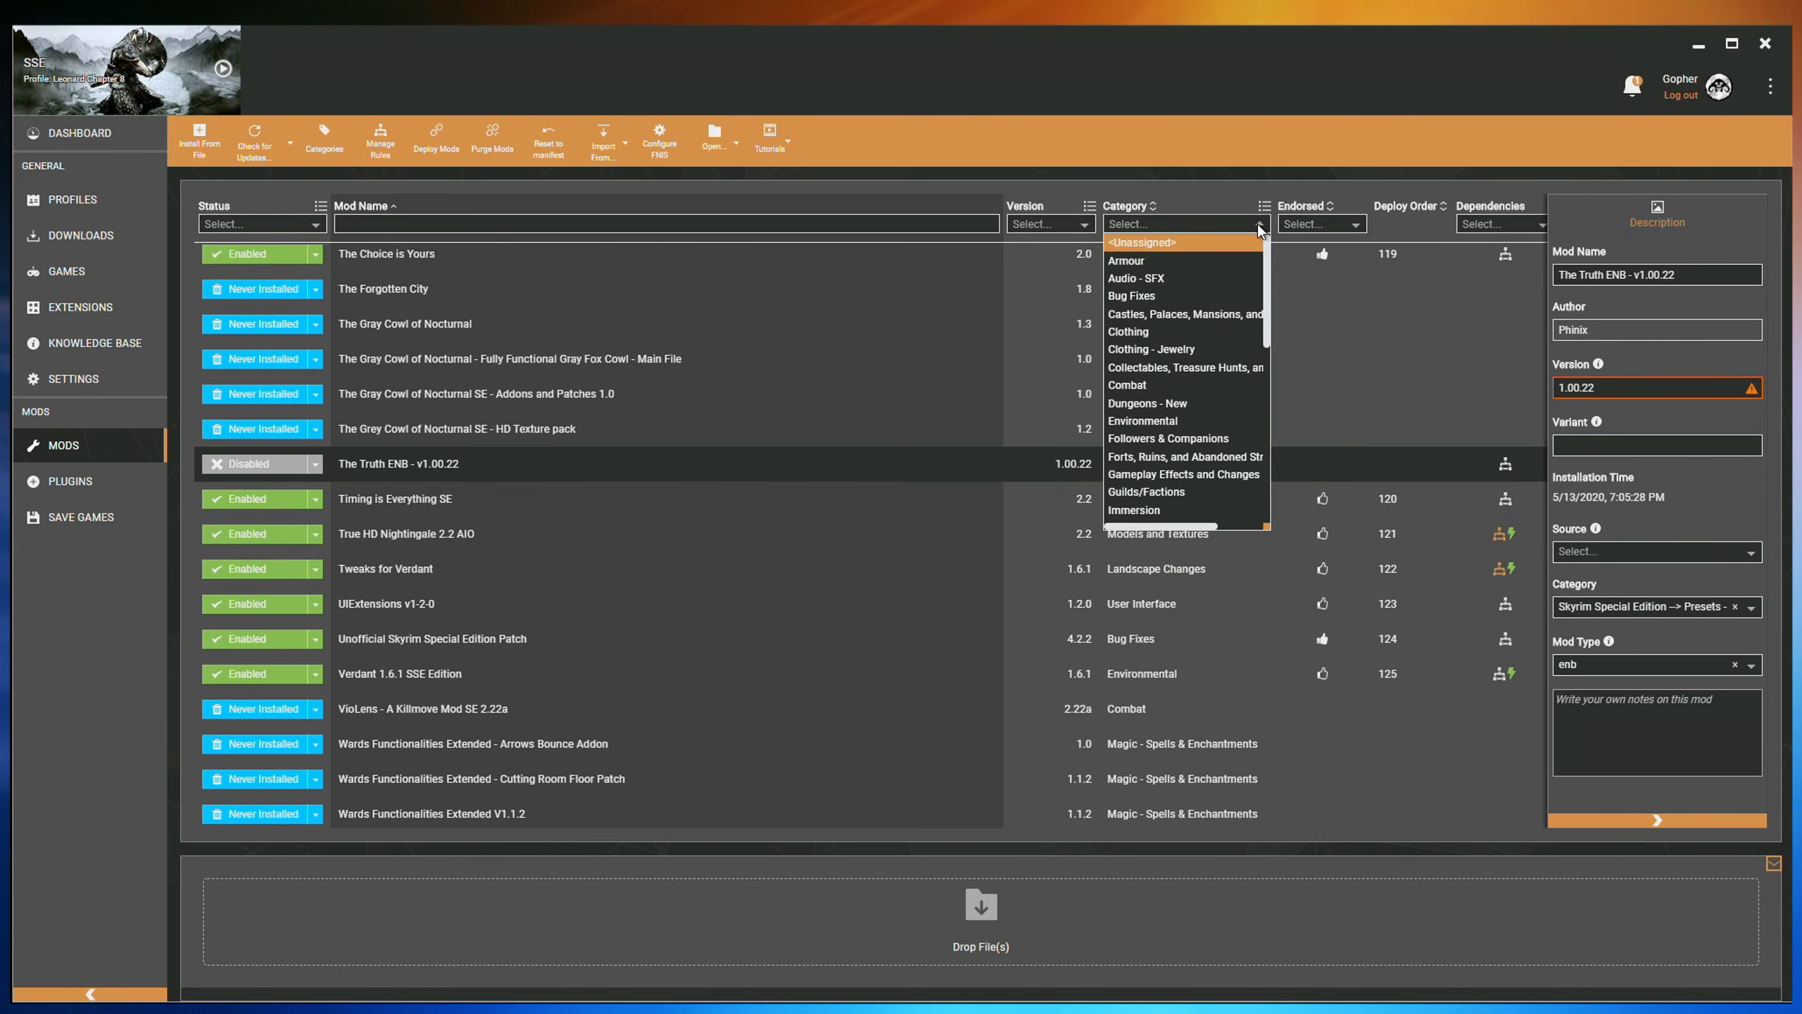
{"action": "scroll", "coordinate": [1173, 419], "scroll_direction": "down", "scroll_amount": 5}
{"action": "scroll", "coordinate": [1172, 419], "scroll_direction": "down", "scroll_amount": 2}
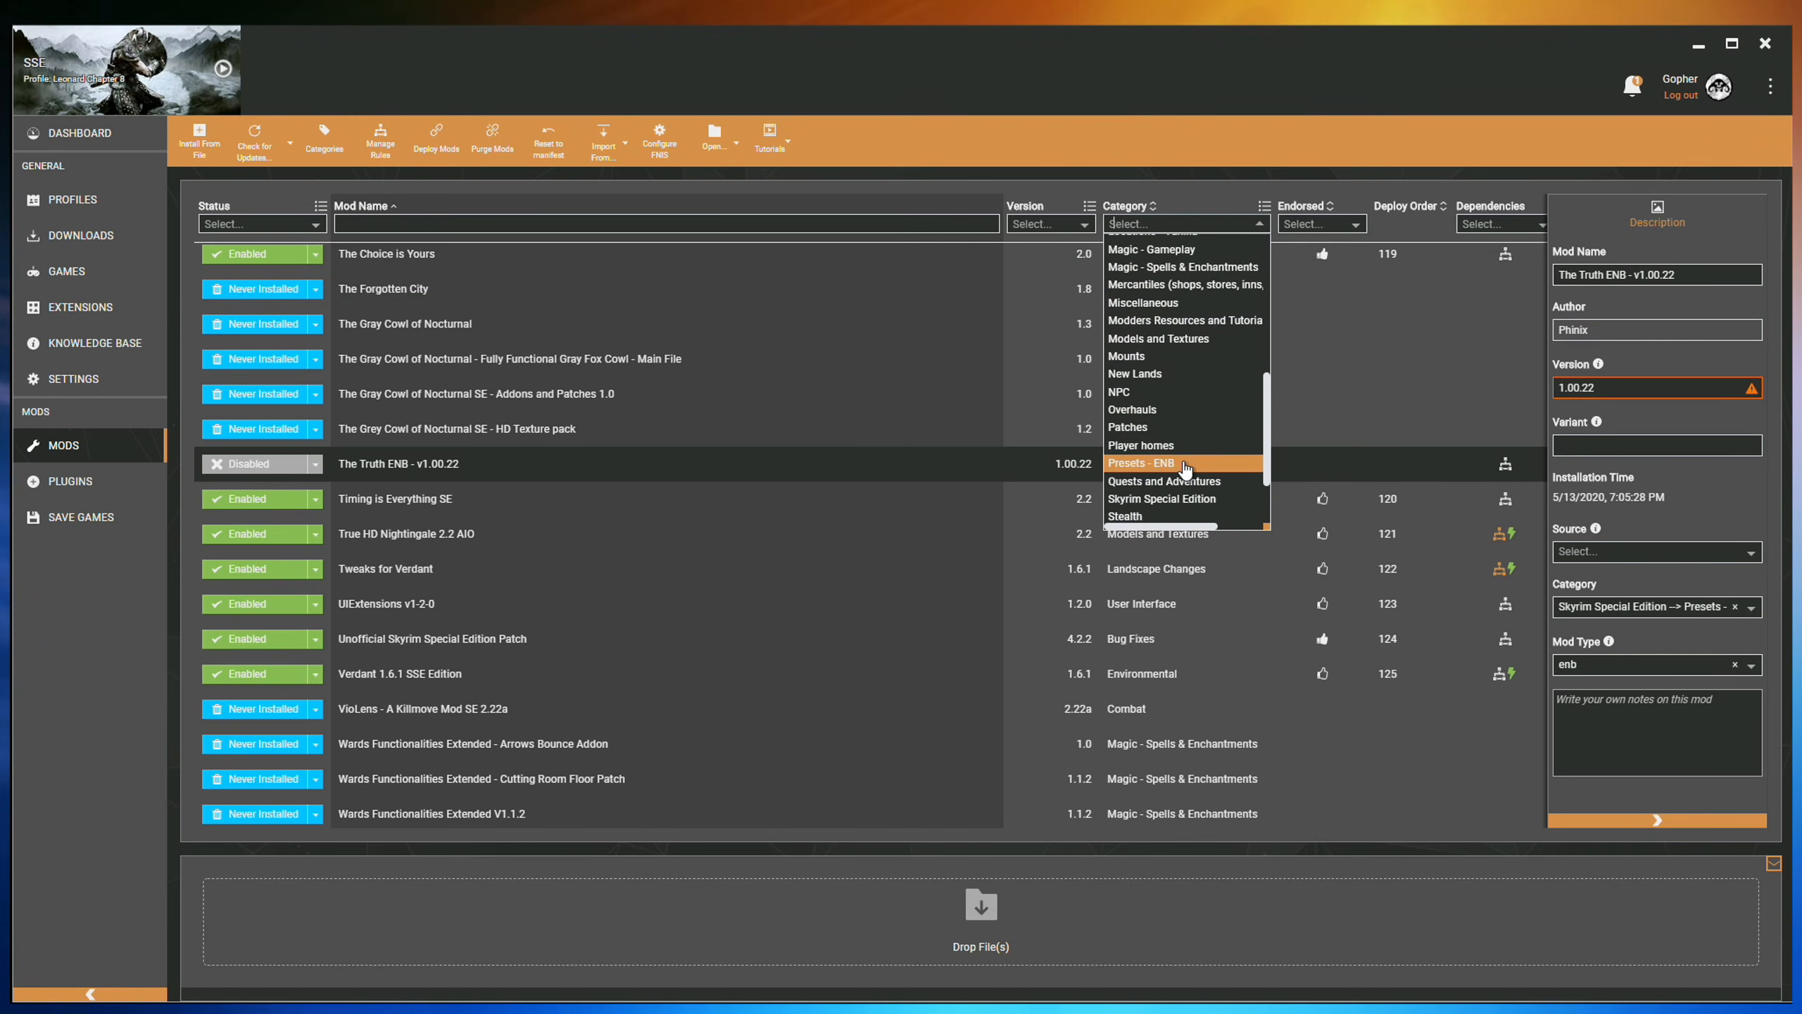
{"action": "left_click", "coordinate": [1184, 467]}
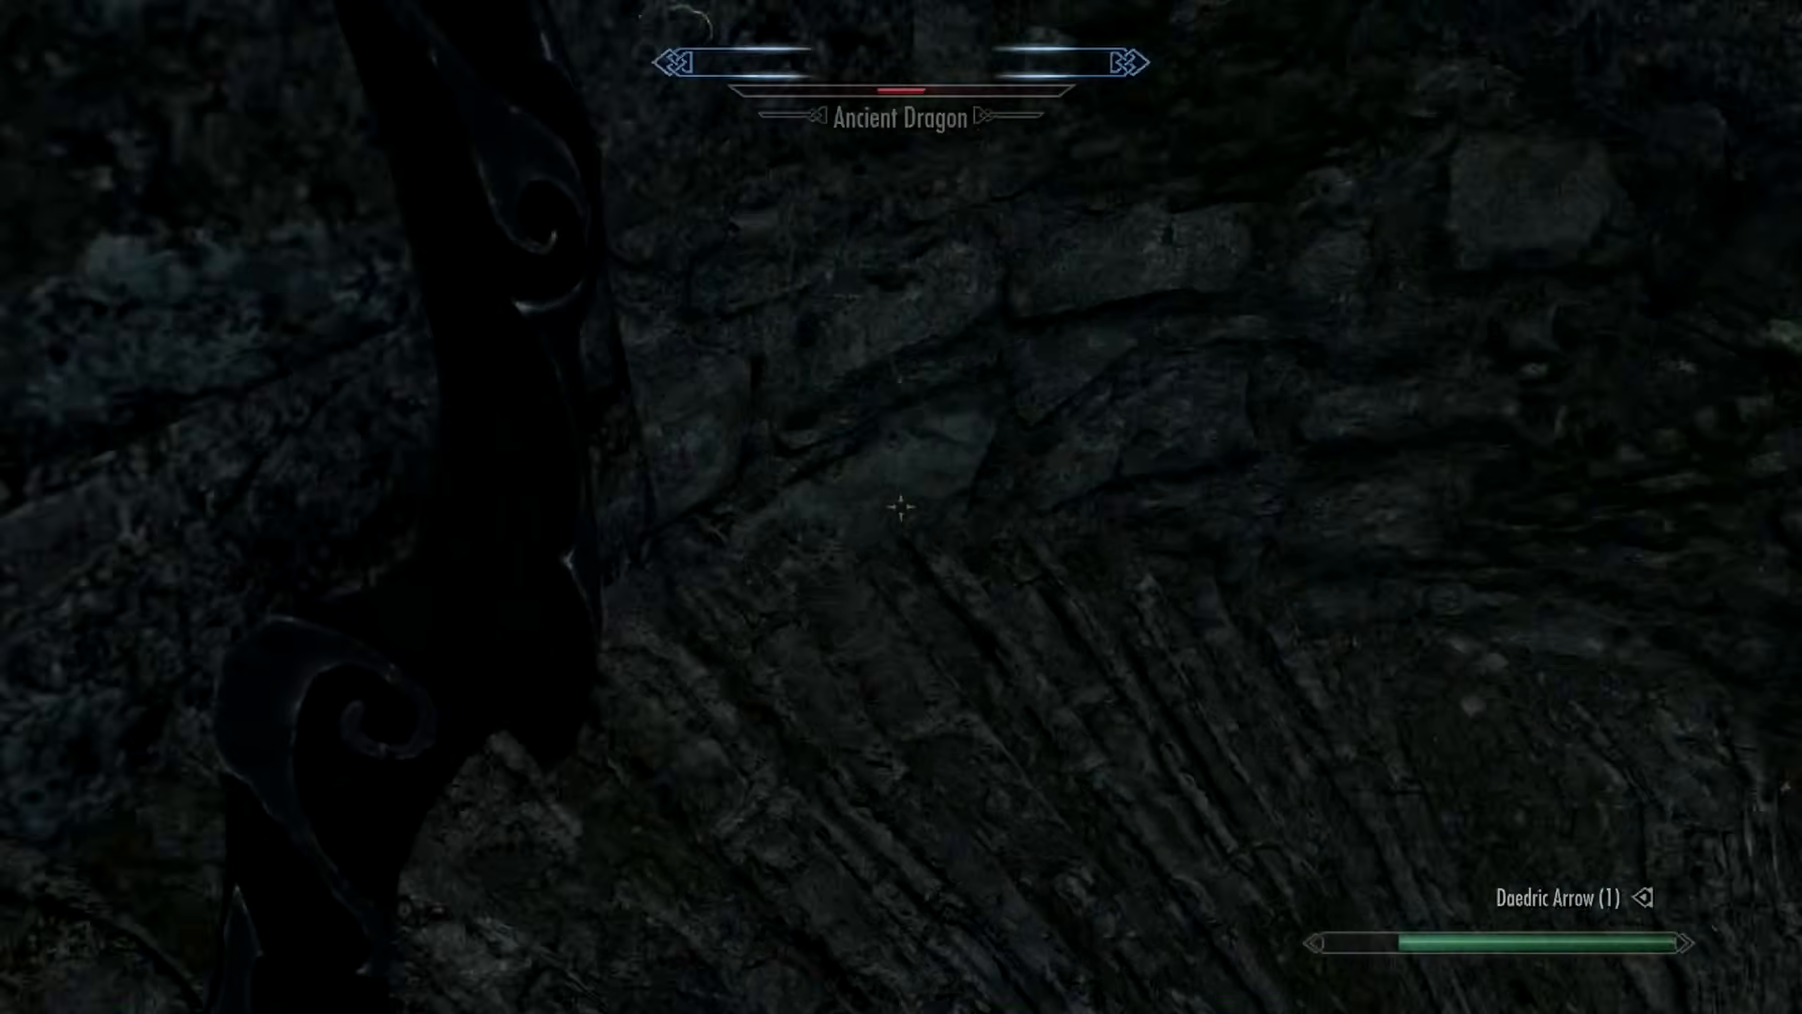
{"action": "key", "text": "w"}
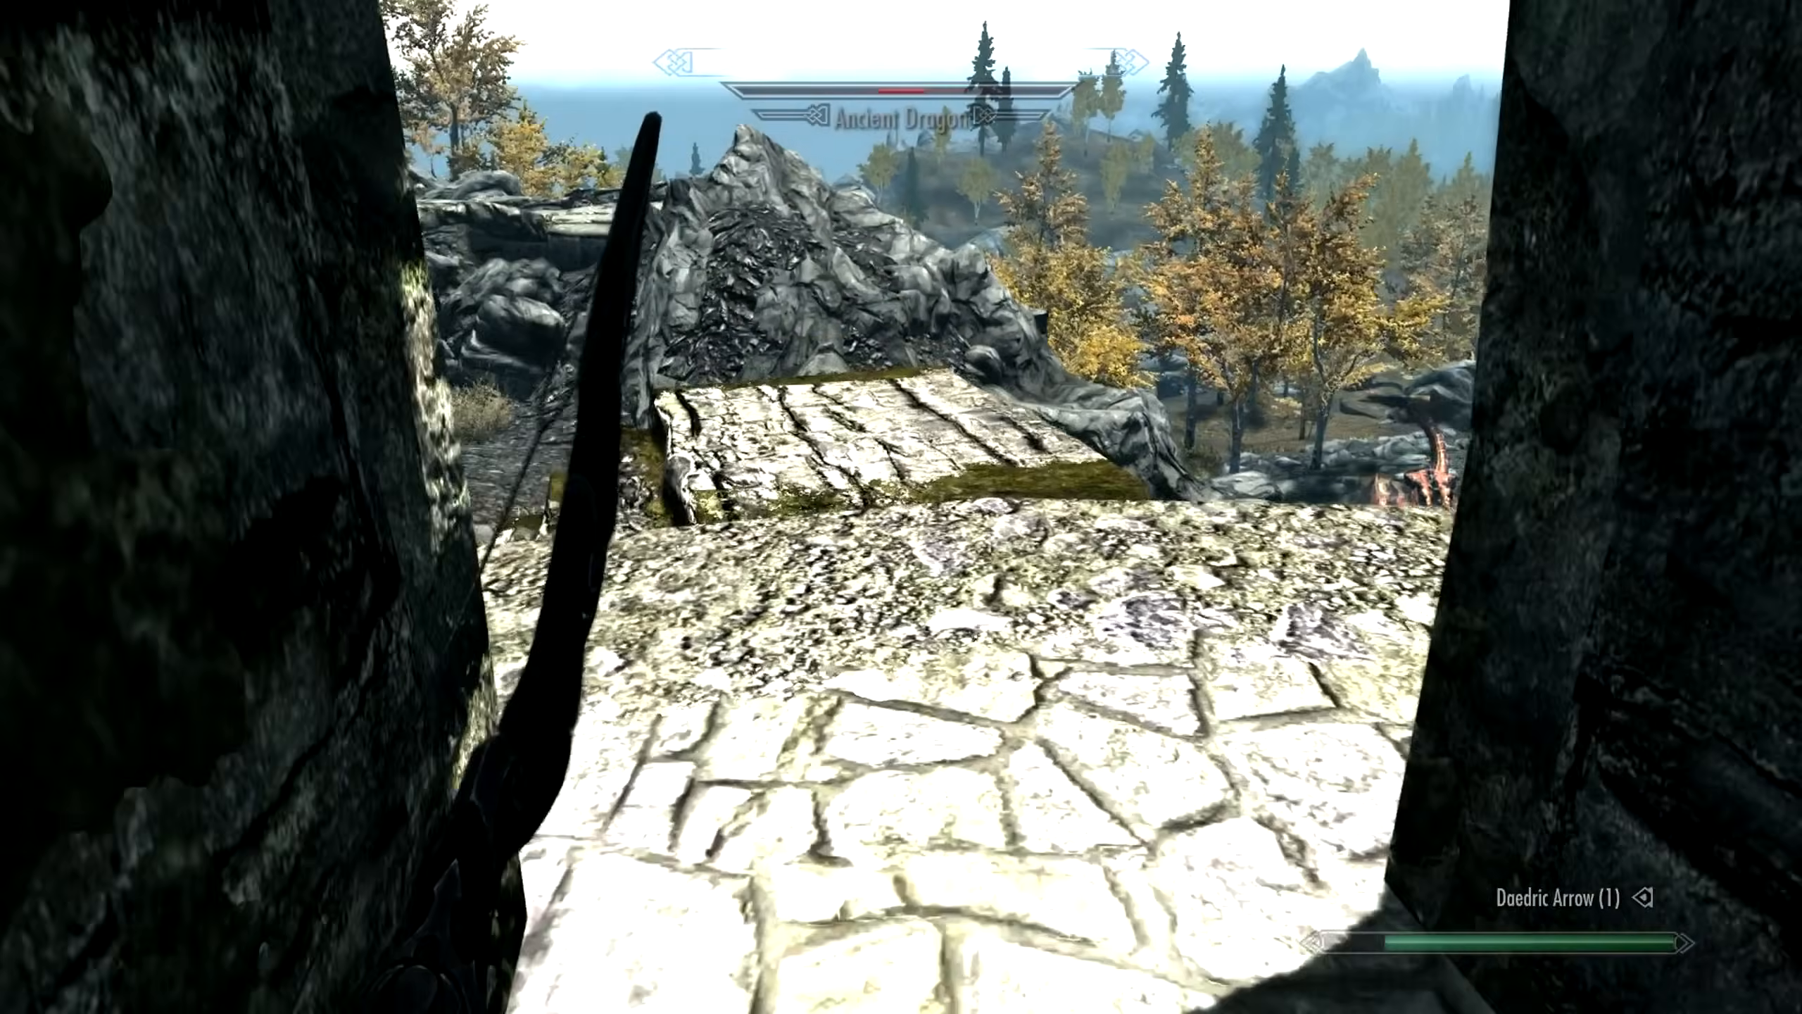
{"action": "key", "text": "w"}
{"action": "left_click", "coordinate": [901, 506]}
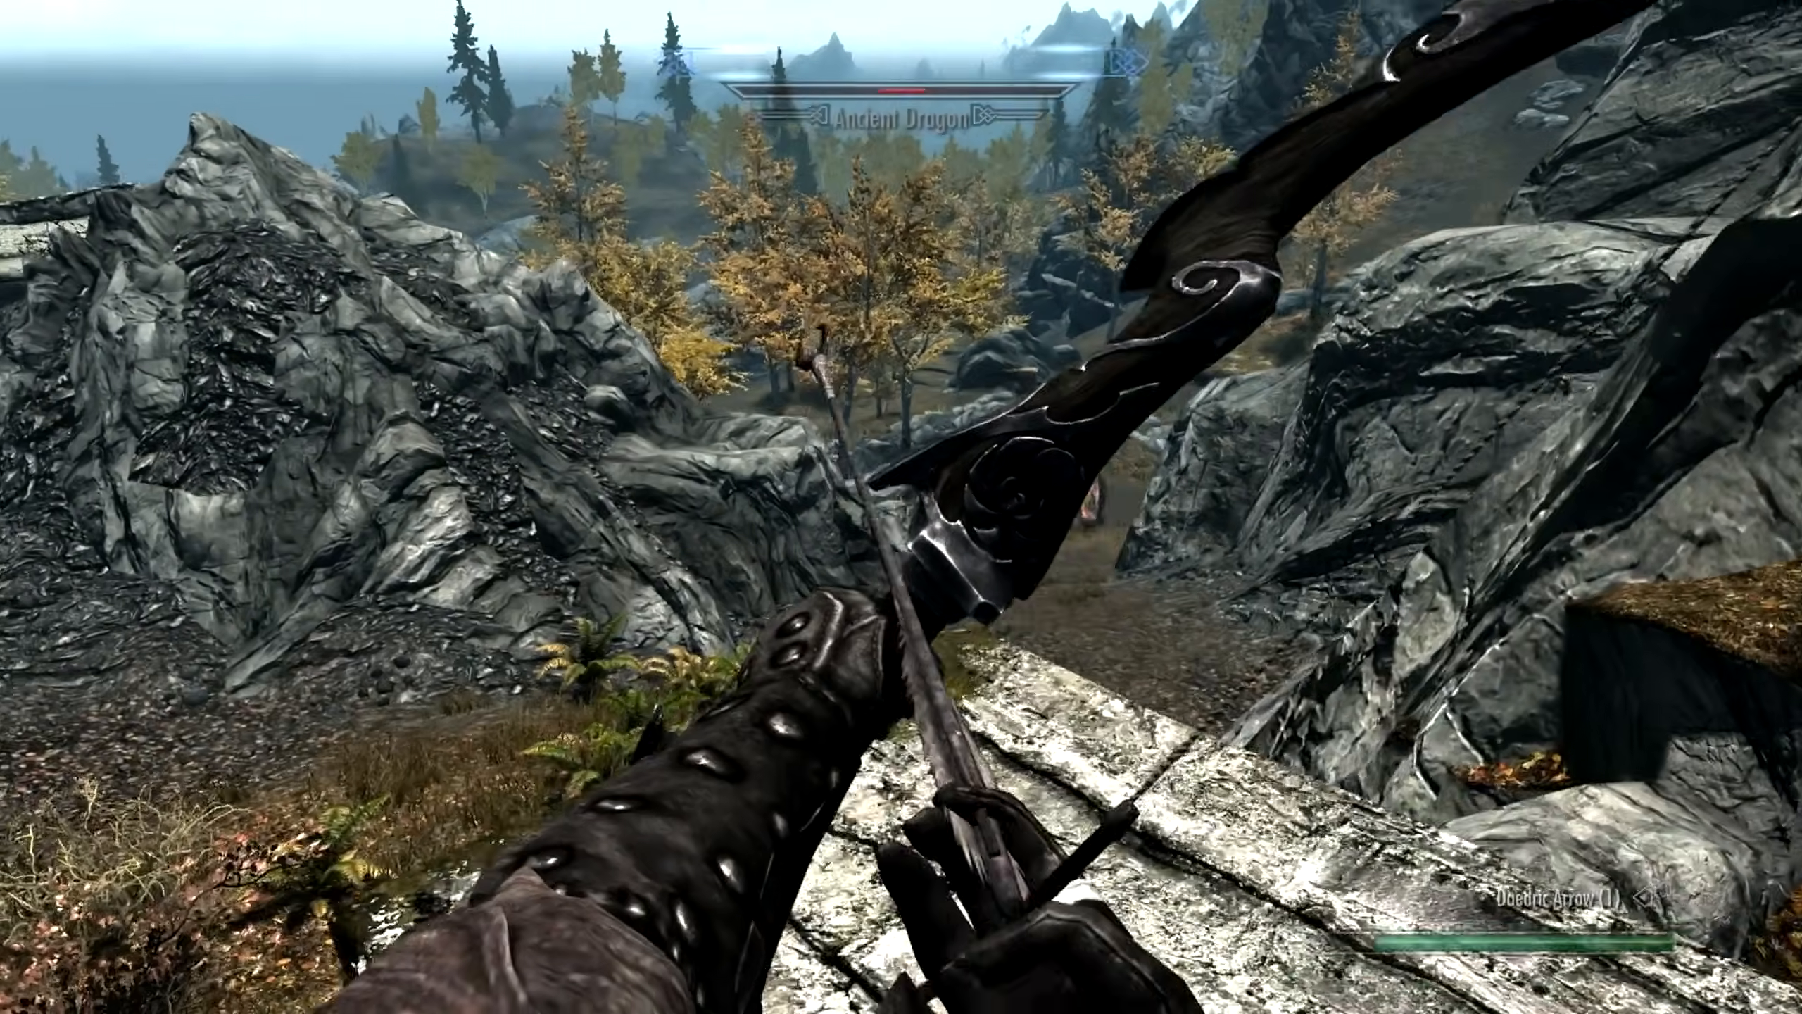
Advance down the slope towards the Ancient Dragon and shoot the last Daedric Arrow at it with the bow.
{"action": "key", "text": "w"}
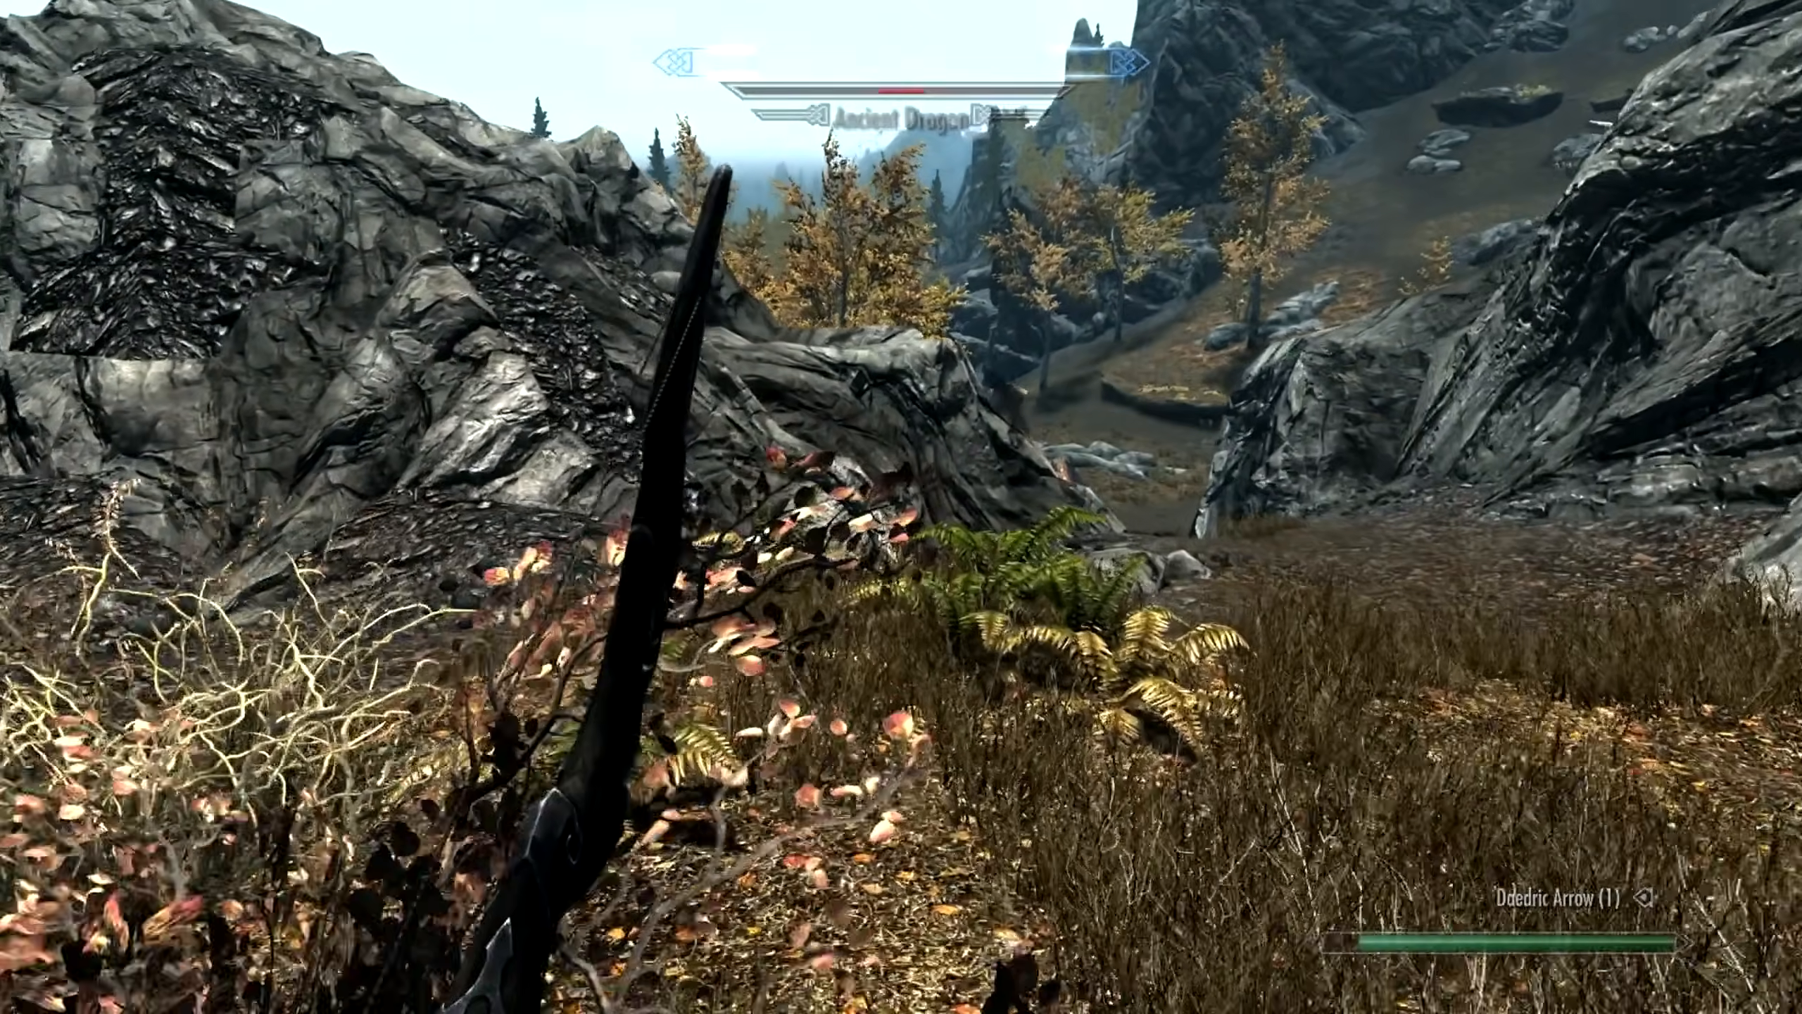
{"action": "left_click", "coordinate": [901, 507]}
{"action": "key", "text": "w"}
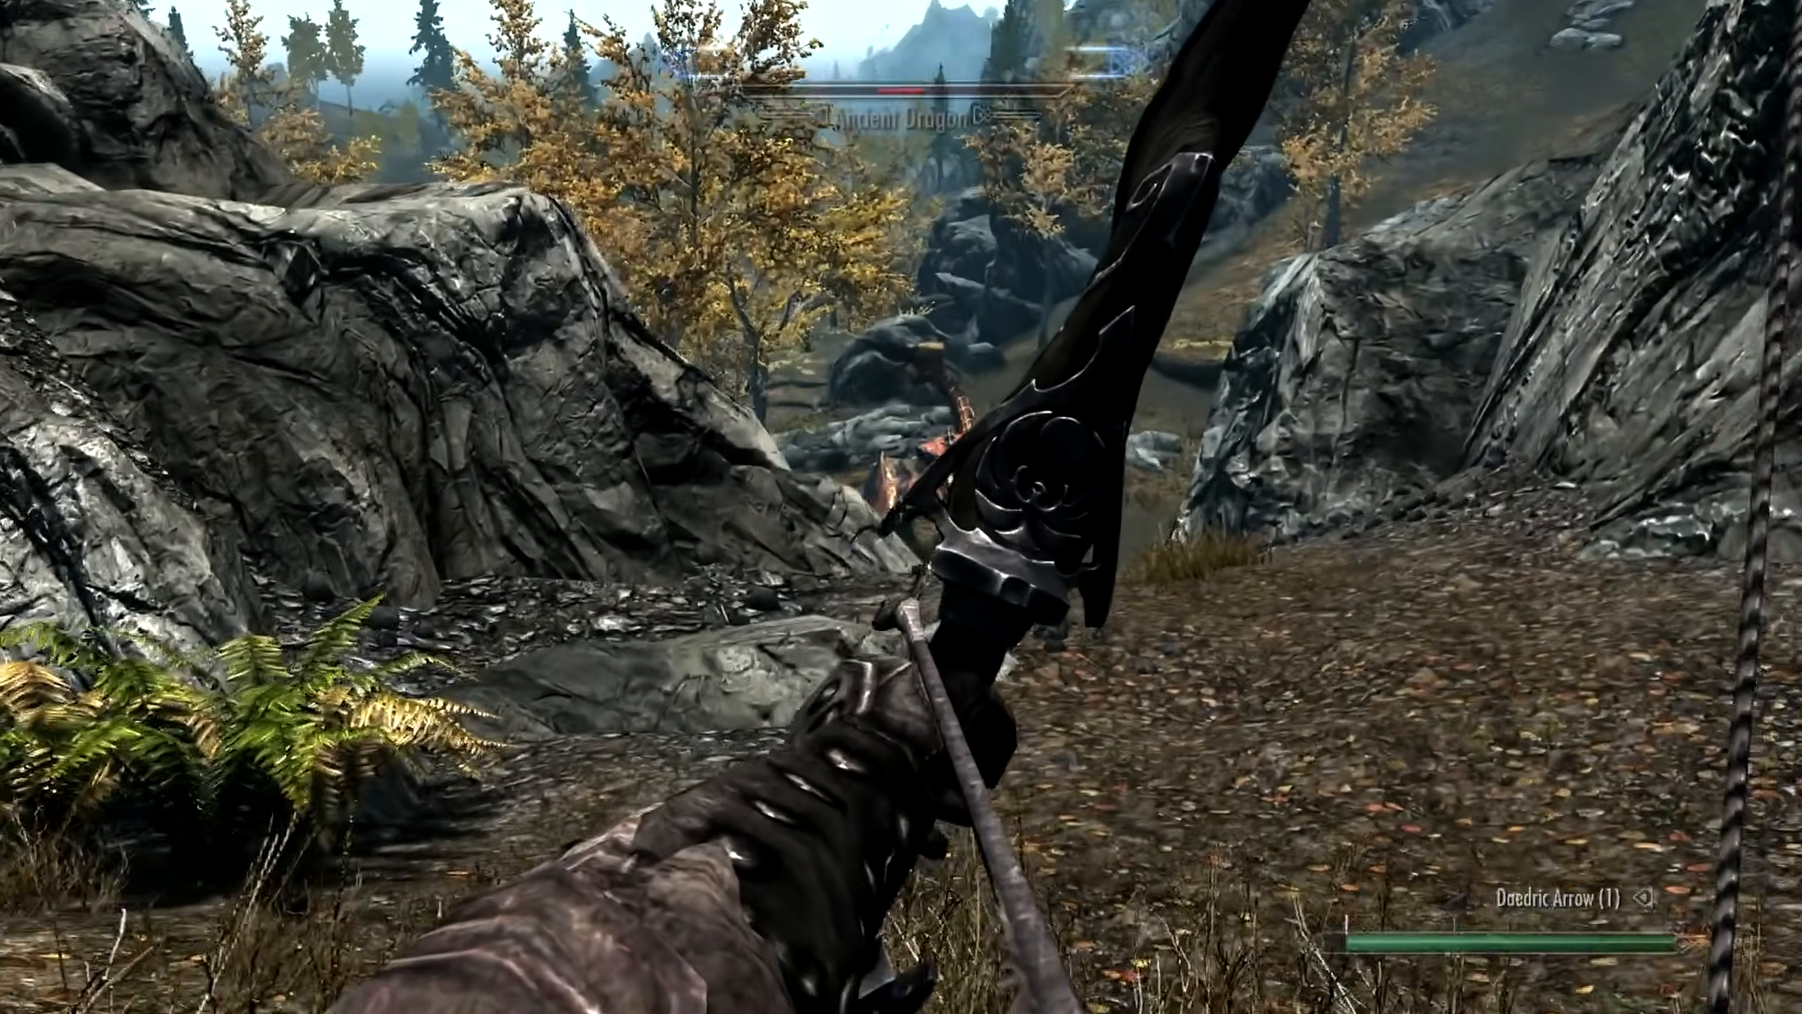
{"action": "right_click", "coordinate": [901, 507]}
{"action": "left_click", "coordinate": [902, 507]}
{"action": "key", "text": "w"}
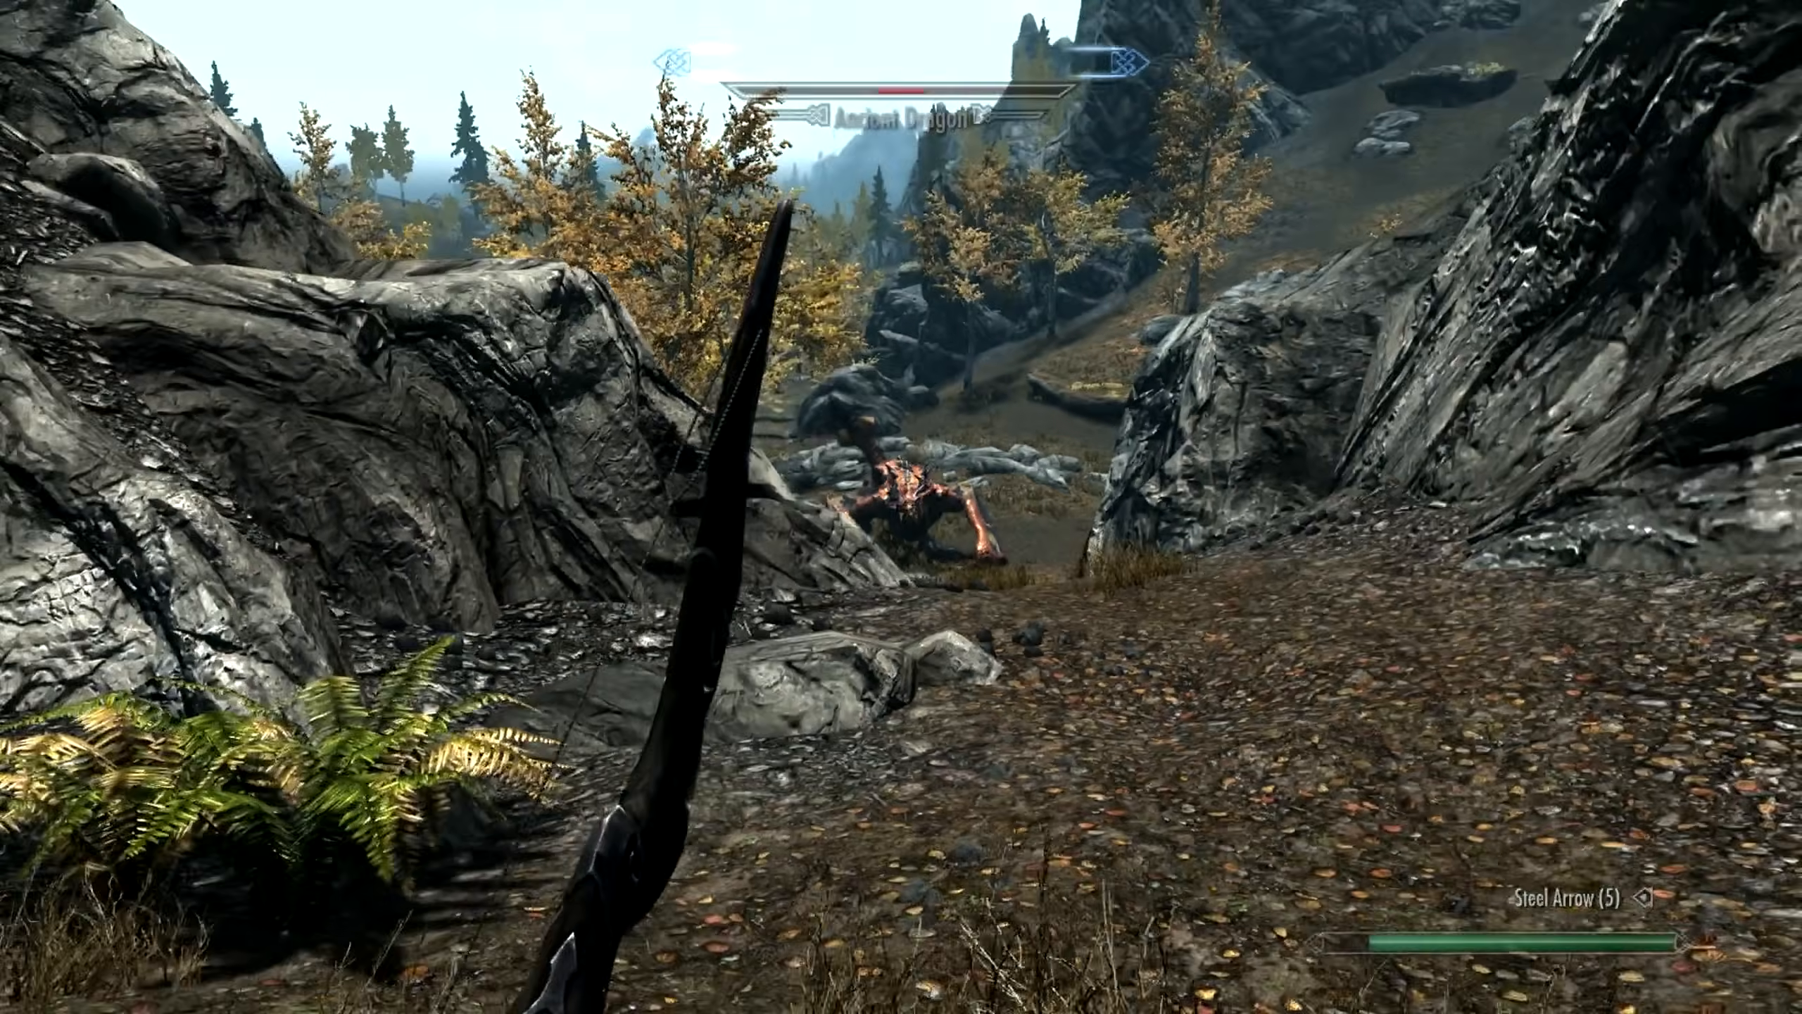
Switch from the bow to the sword and choose a shout from the Shouts/Powers favorites.
{"action": "key", "text": "d"}
{"action": "key", "text": "1"}
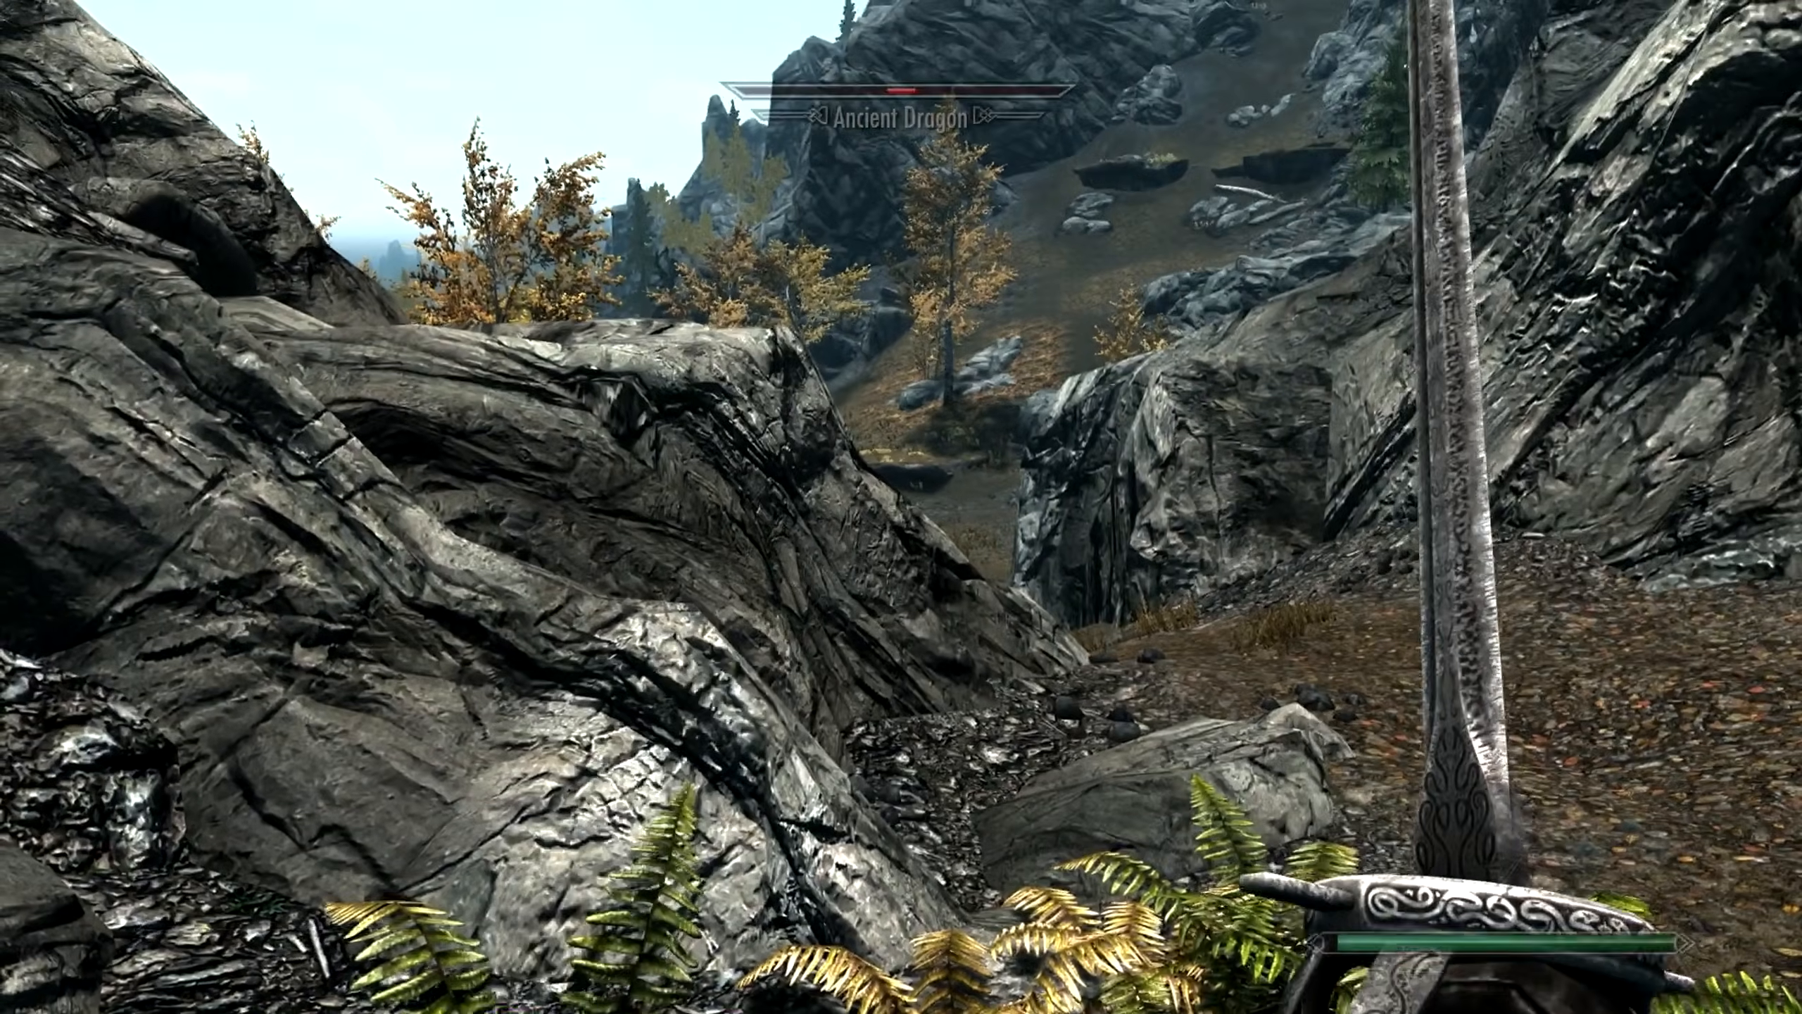
{"action": "key", "text": "1"}
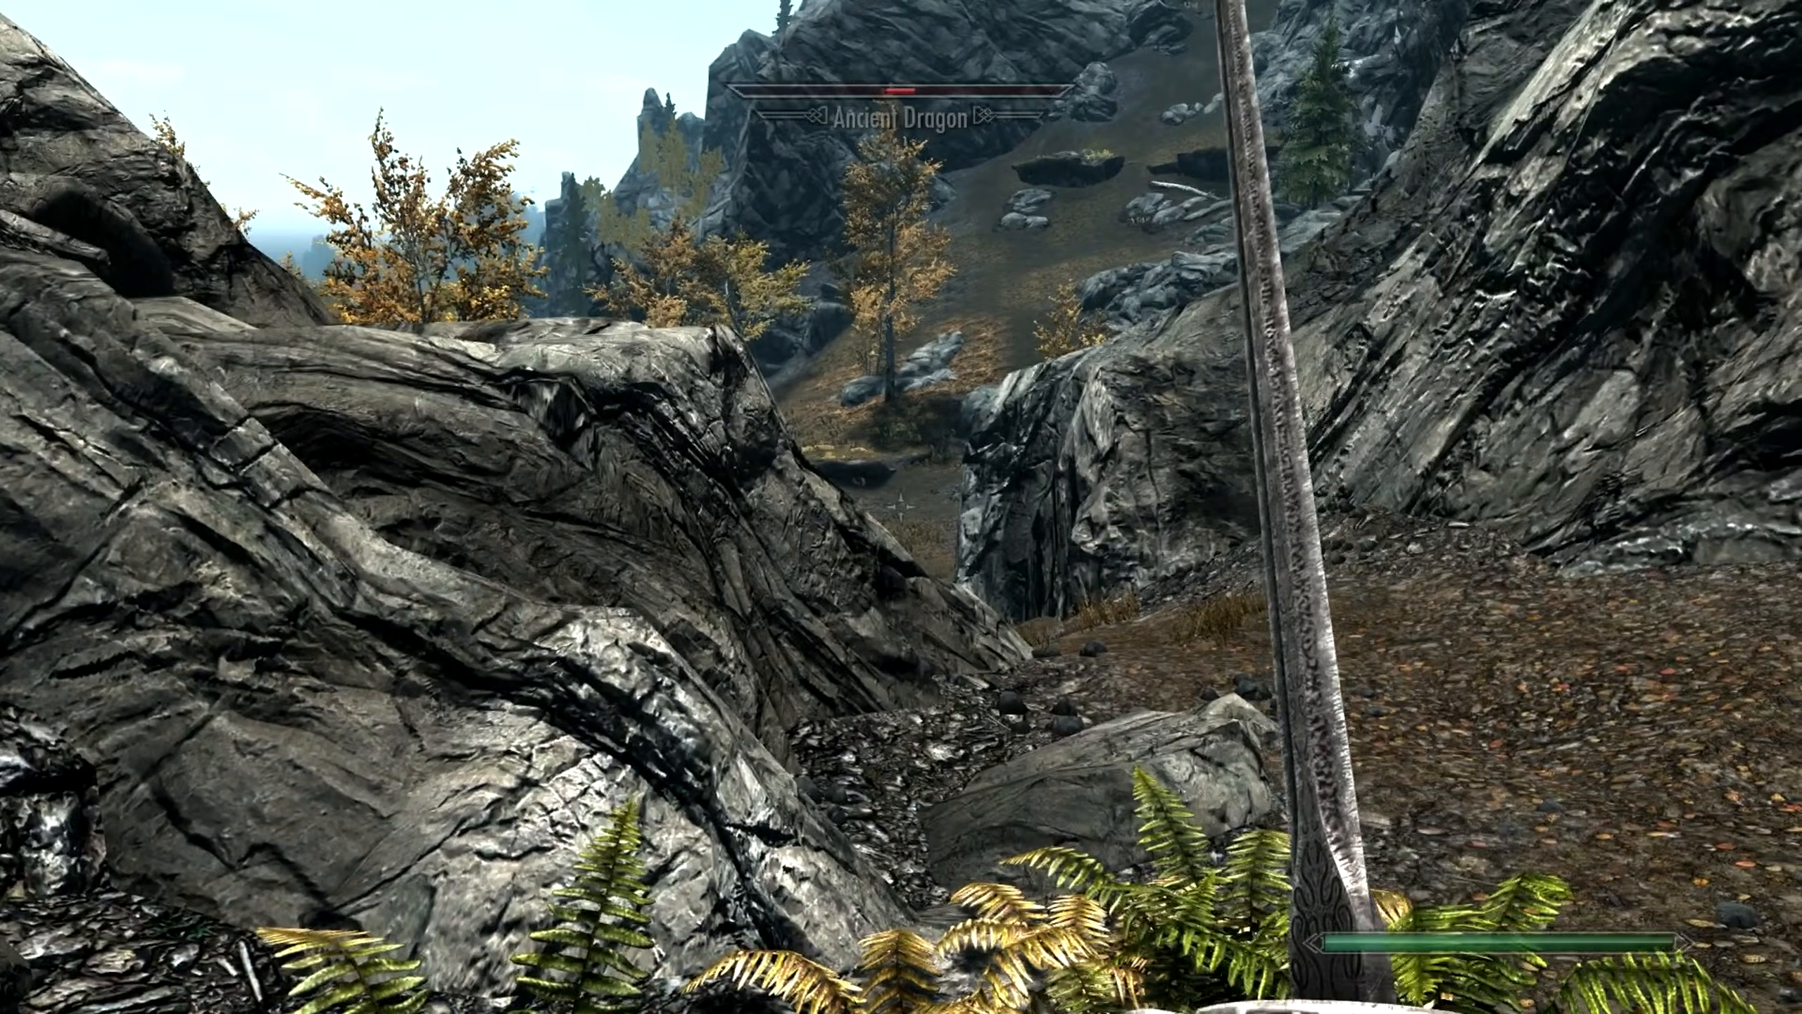
{"action": "key", "text": "q"}
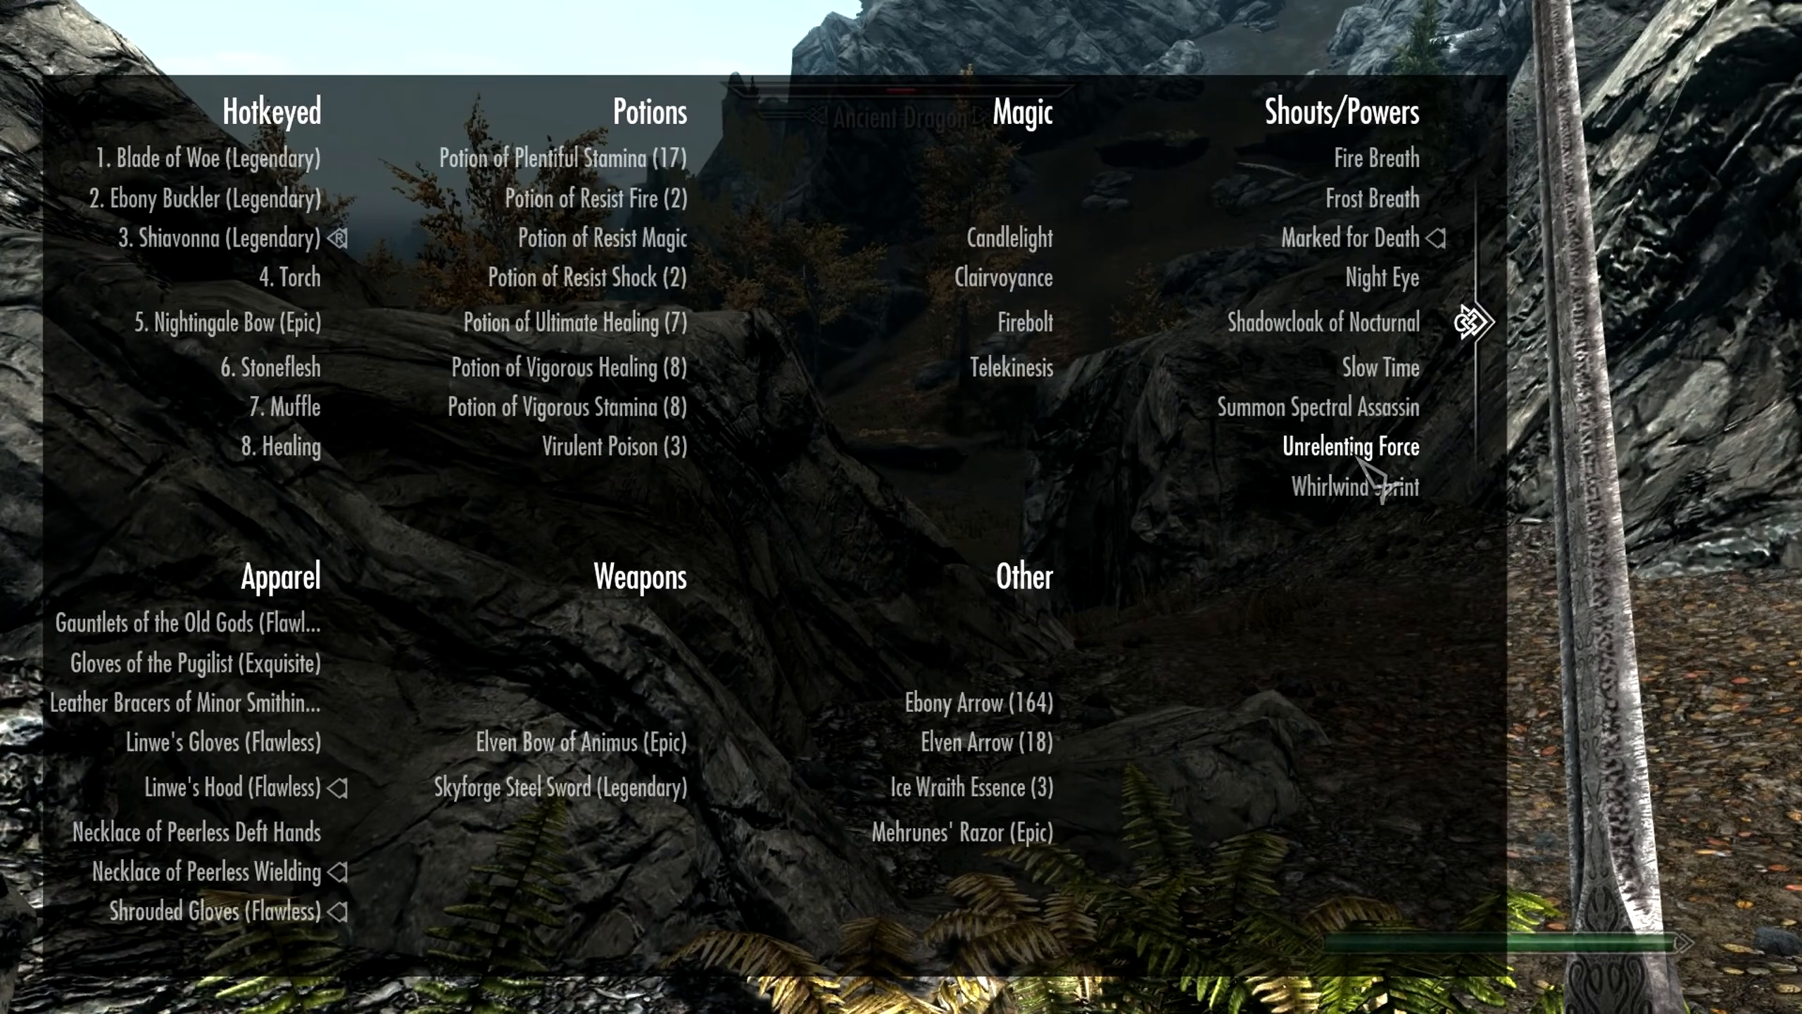
{"action": "left_click", "coordinate": [1352, 488]}
{"action": "key", "text": "Escape"}
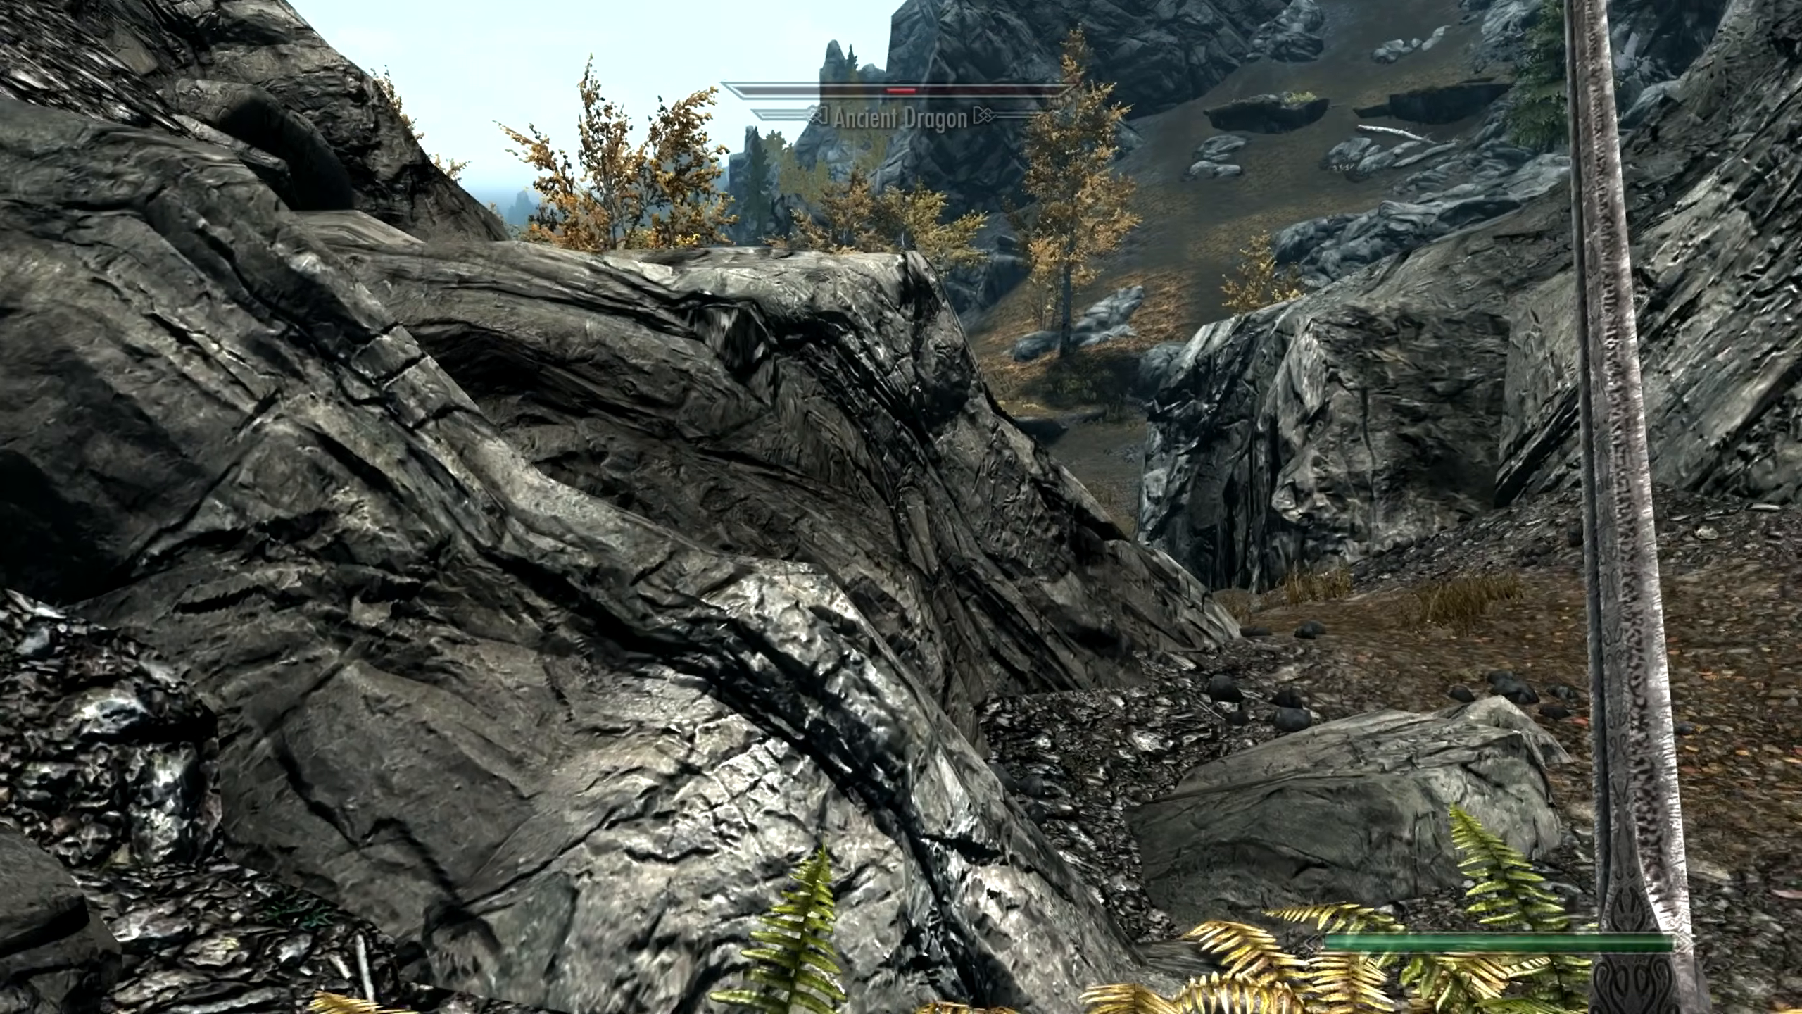
Move around the rocks to face the Ancient Dragon and use the equipped shout.
{"action": "key", "text": "d"}
{"action": "key", "text": "a"}
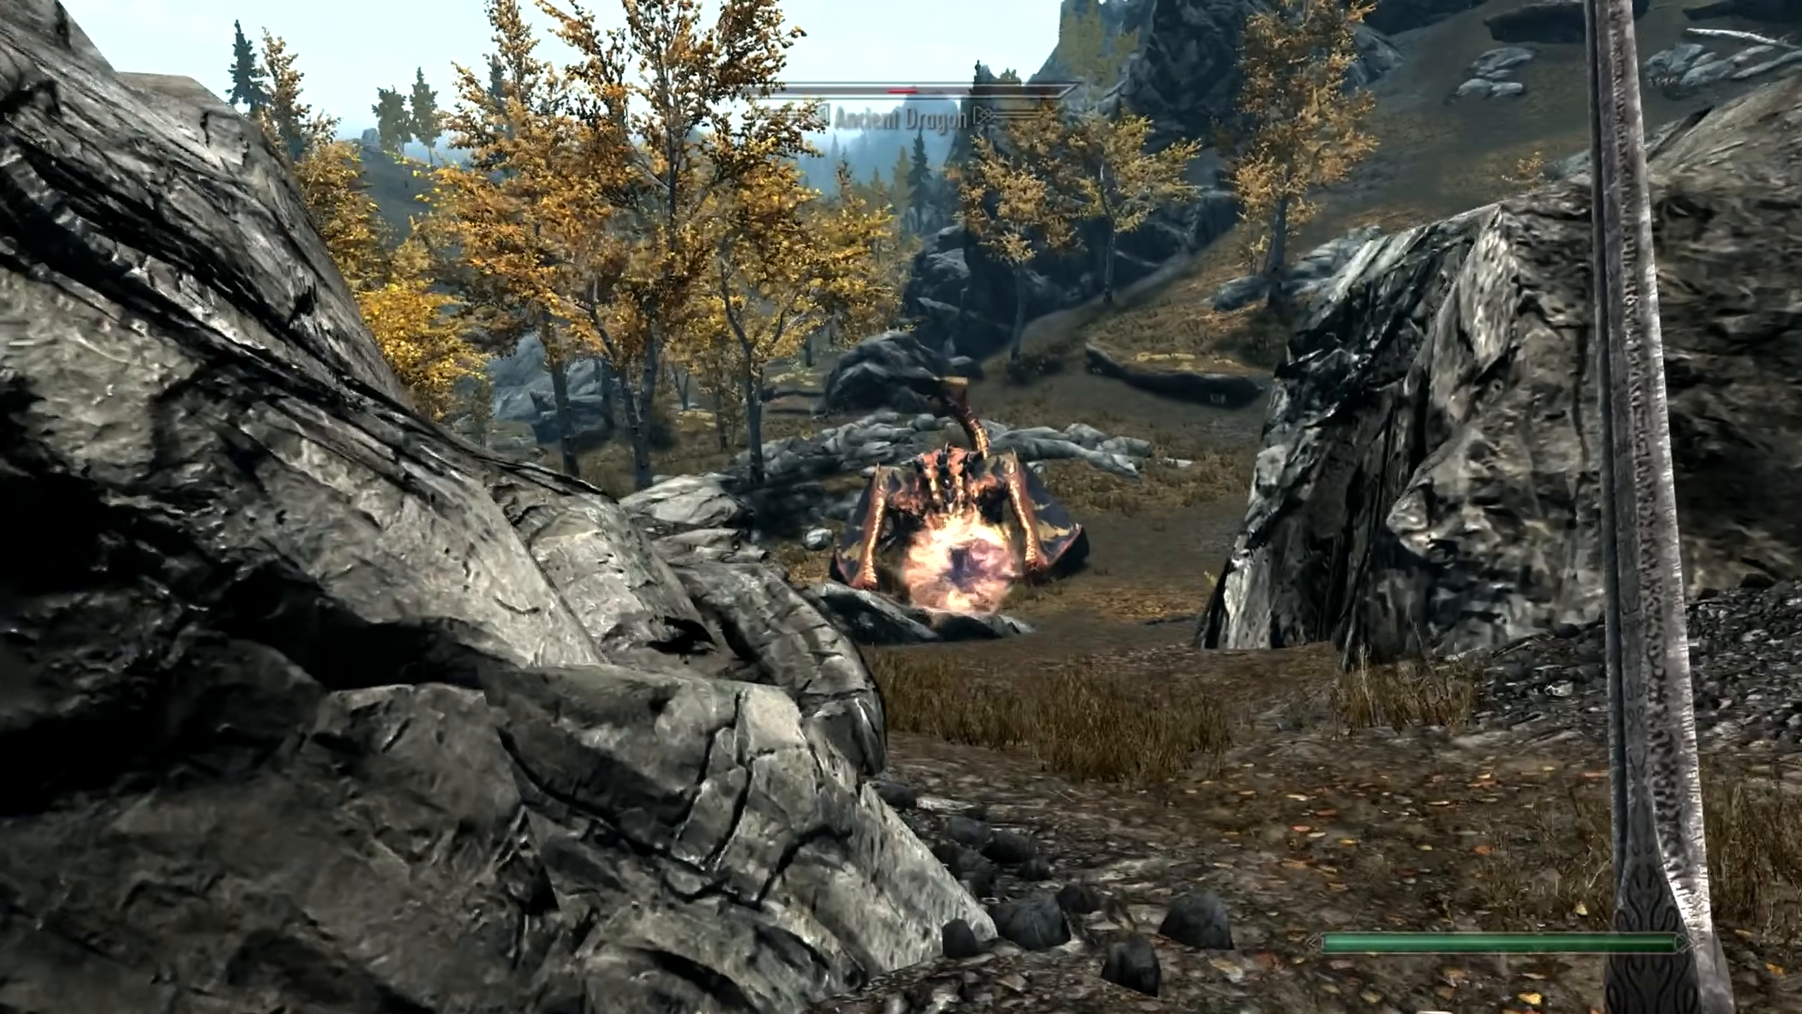
{"action": "key", "text": "d"}
{"action": "key", "text": "z"}
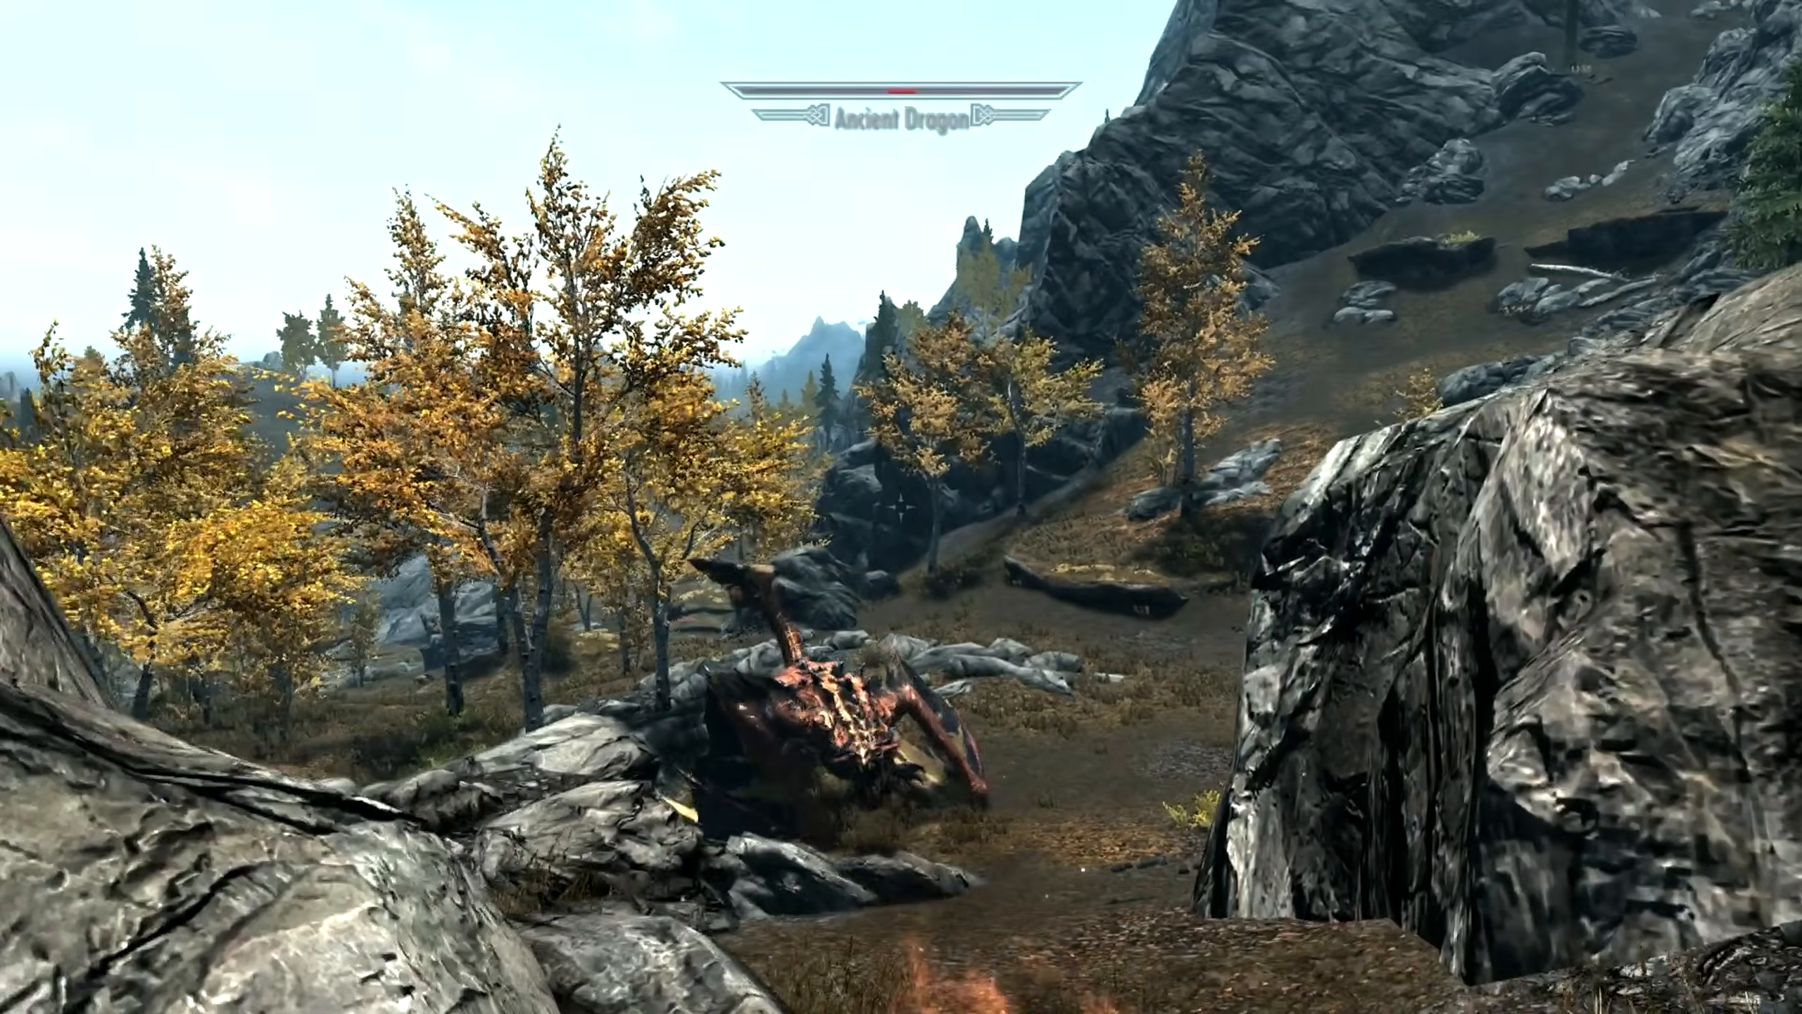